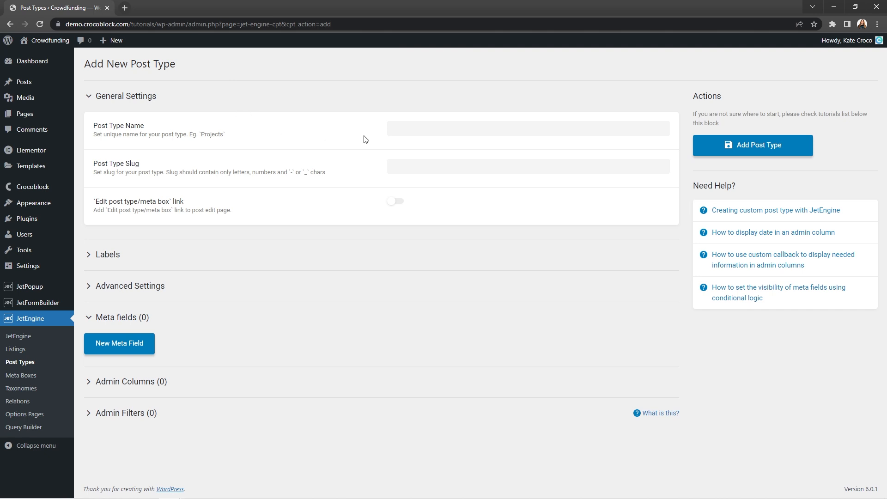
Name the new post type "Projects" and look through its label settings.
type("Projects")
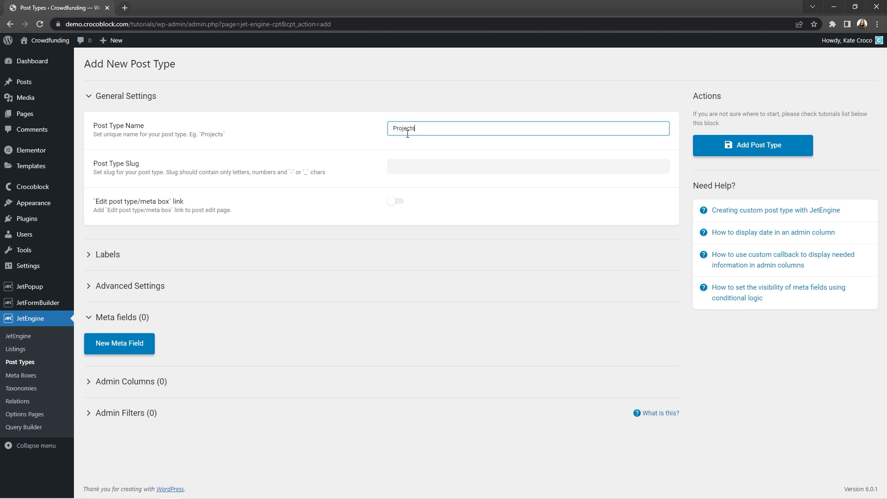
left_click(785, 188)
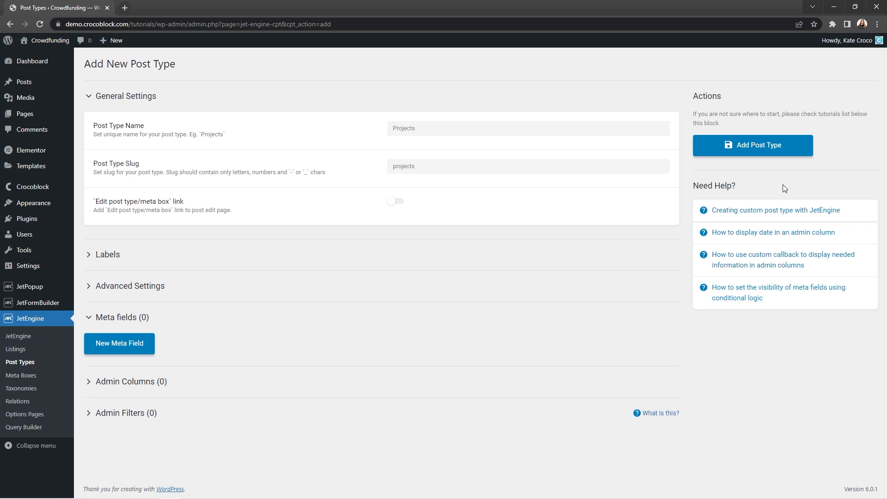
left_click(147, 262)
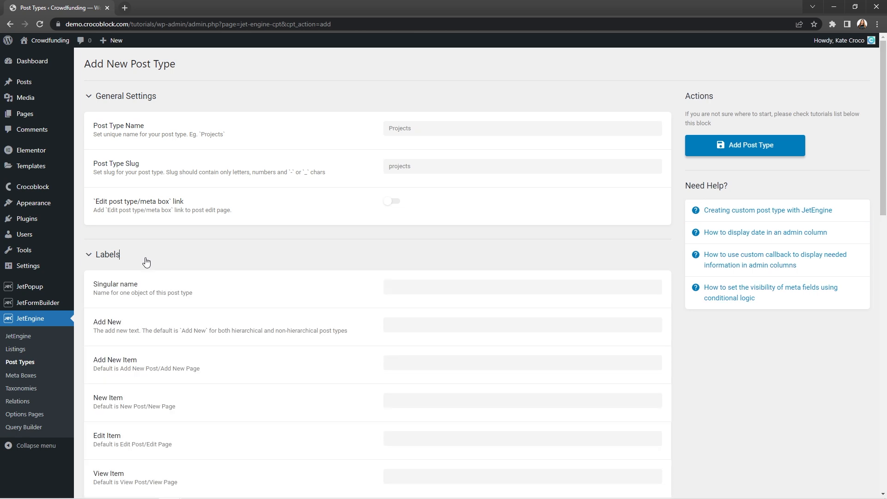
scroll(147, 262, "down", 3)
scroll(147, 262, "down", 1)
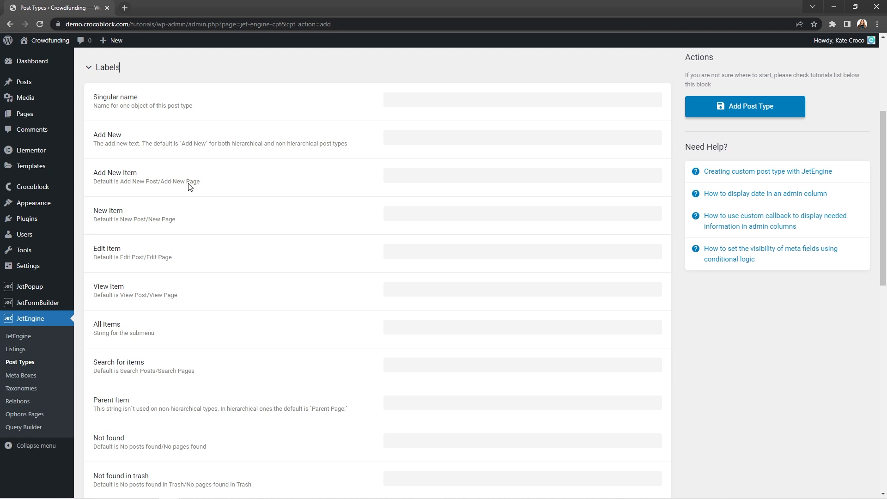
left_click(118, 68)
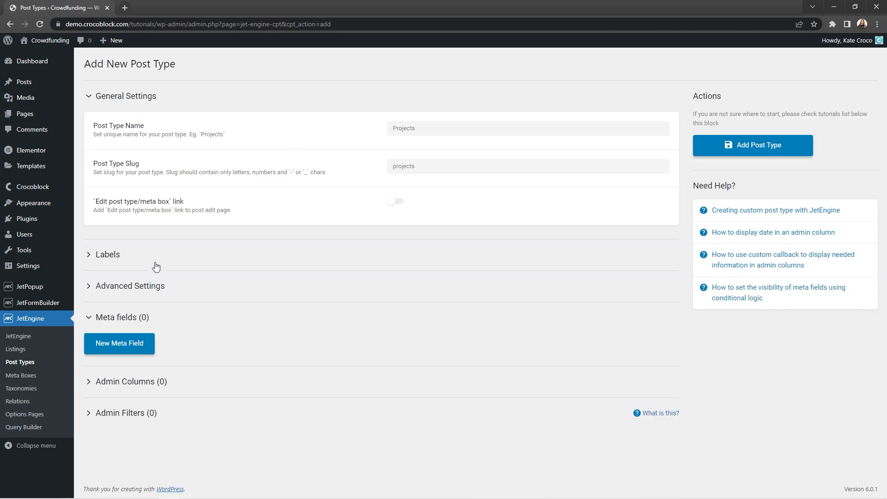
Set the rewrite slug to "projects" in the post type's advanced settings.
left_click(149, 286)
scroll(149, 284, "down", 2)
scroll(149, 283, "down", 5)
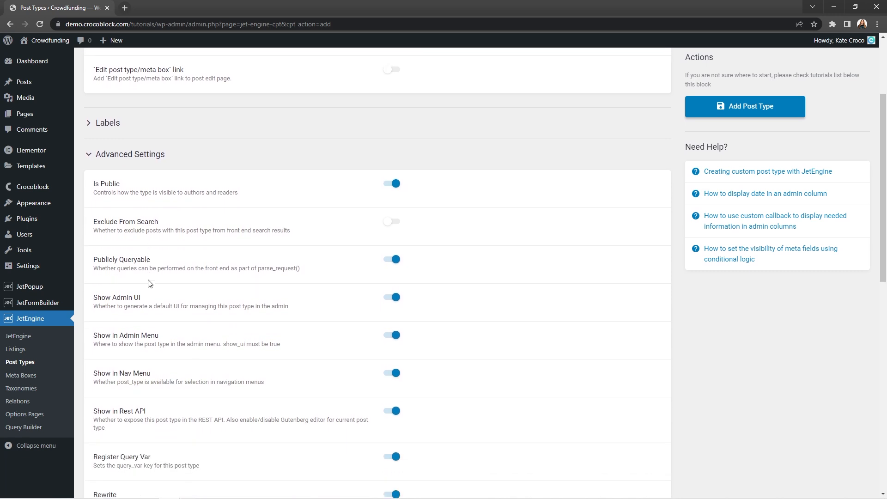
scroll(149, 282, "down", 5)
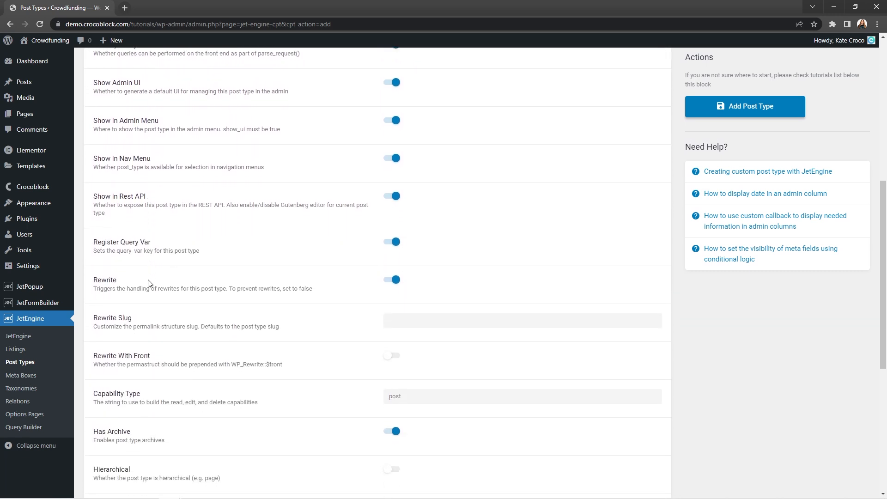
scroll(149, 282, "down", 2)
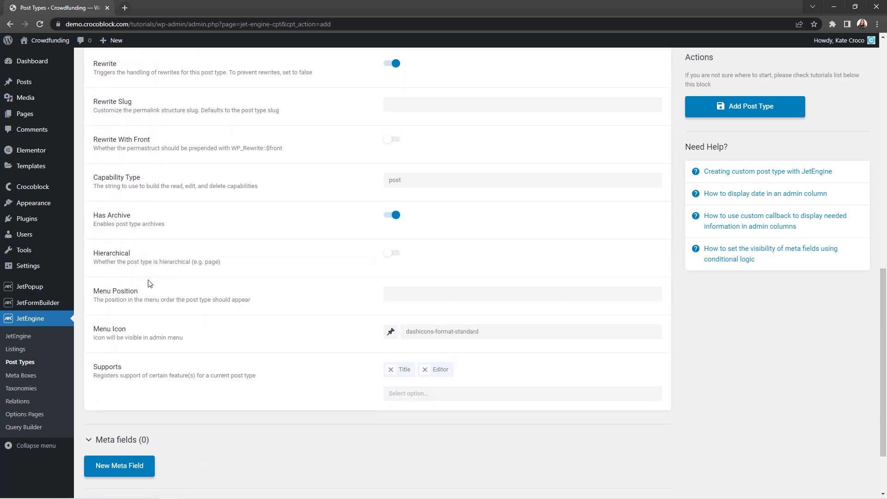
left_click(414, 65)
type("projects")
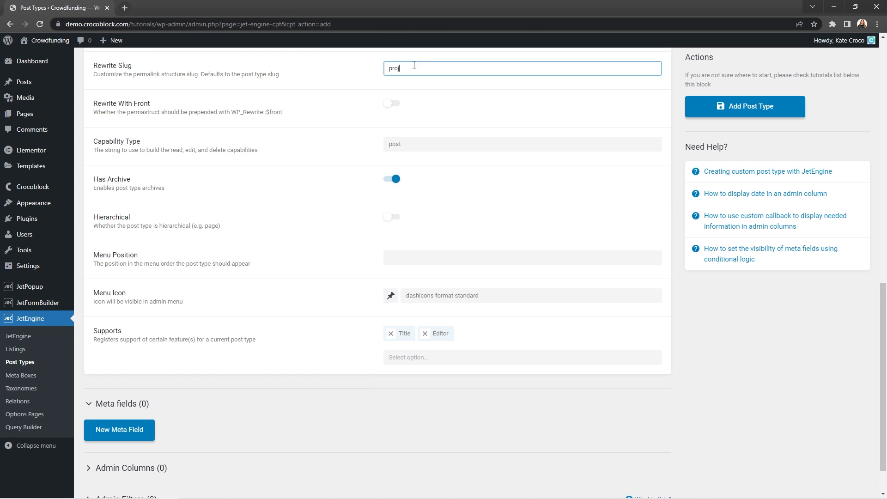
Remove Editor from the post type's supported features and add Thumbnail (Featured Image).
left_click(424, 333)
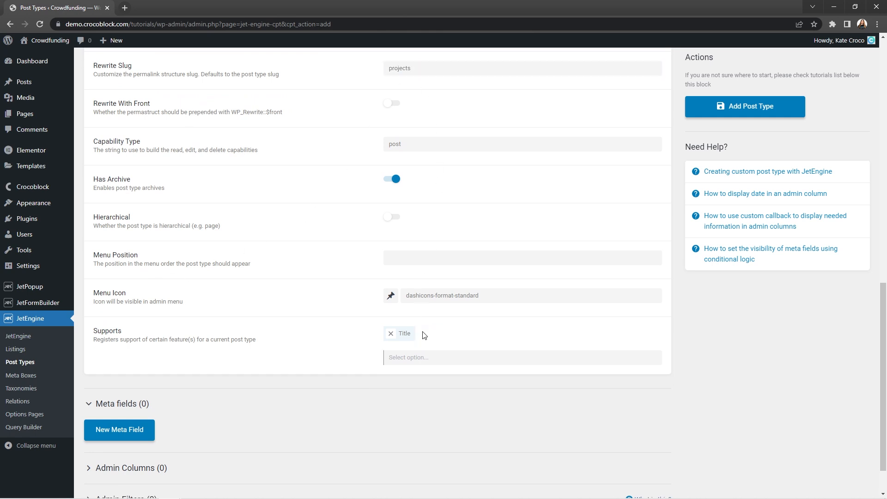
left_click(425, 357)
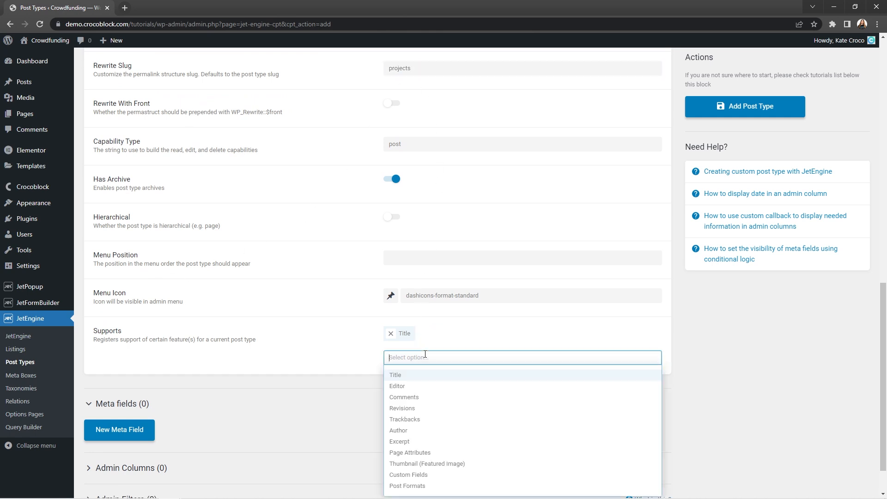
left_click(476, 465)
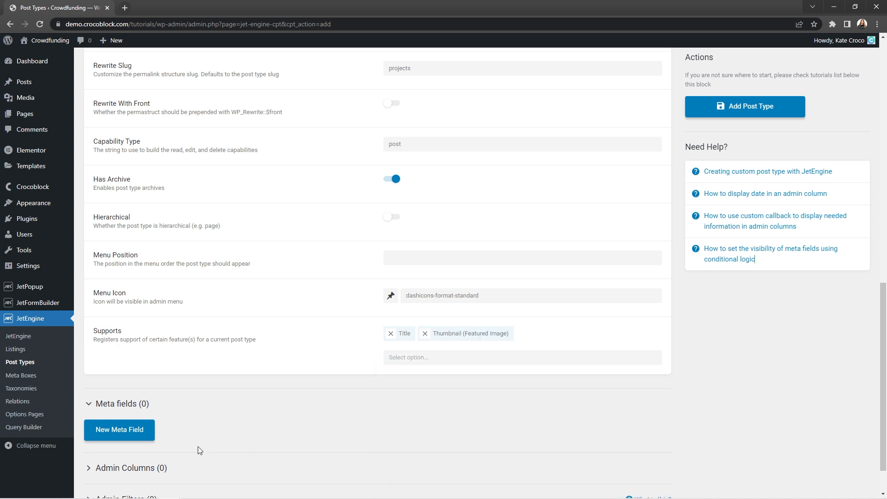
Add a meta field labelled "Total" with object type Field and field type Text, and collapse it.
left_click(105, 428)
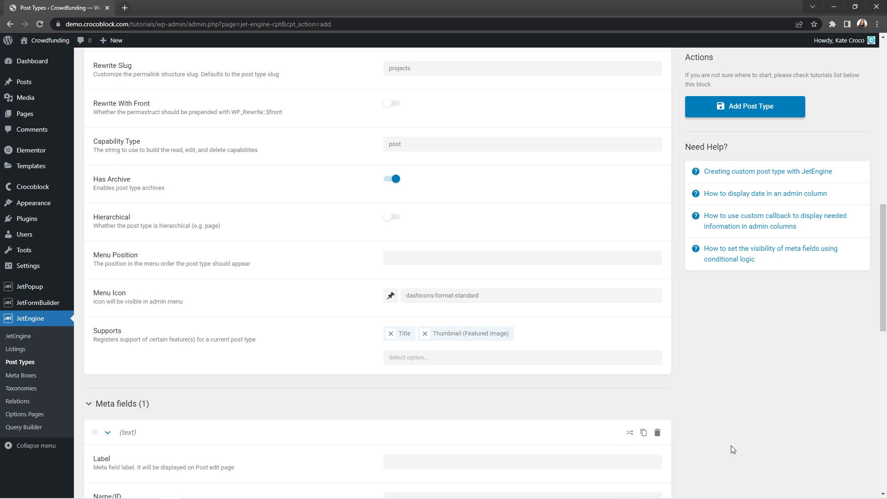
scroll(733, 449, "down", 2)
scroll(731, 446, "down", 5)
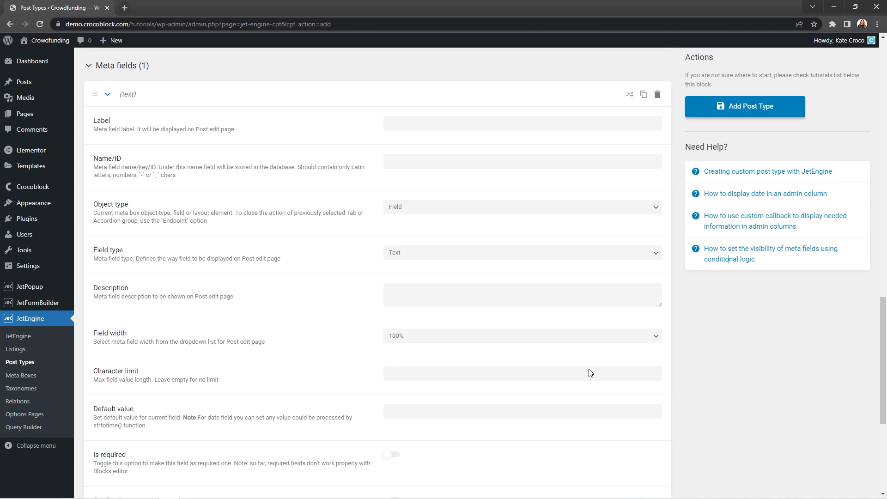
left_click(483, 122)
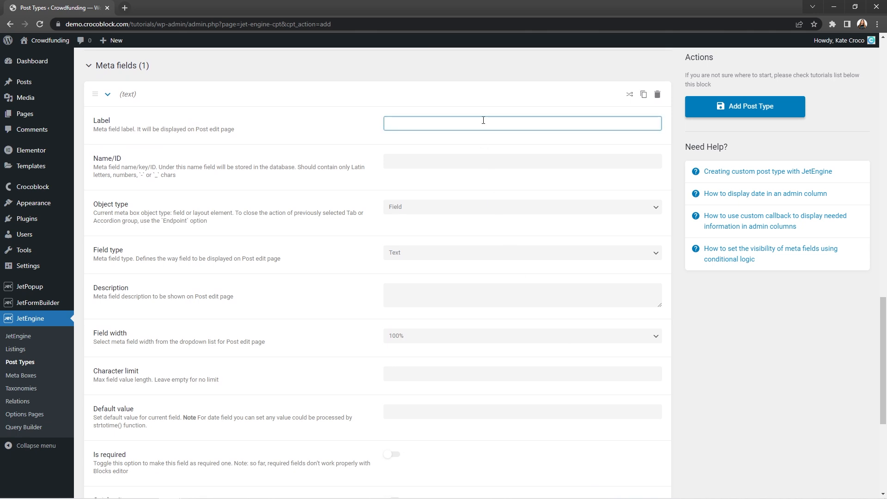
type("Total")
left_click(493, 141)
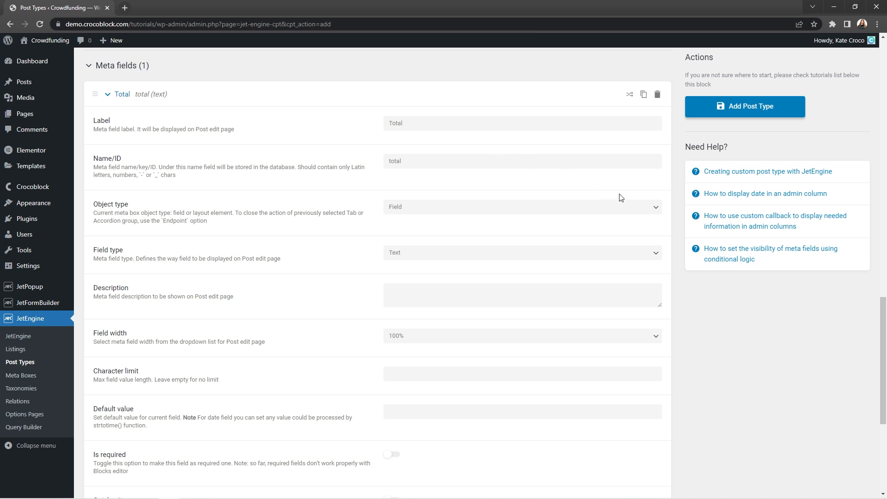
left_click(657, 209)
left_click(657, 209)
left_click(656, 253)
left_click(657, 254)
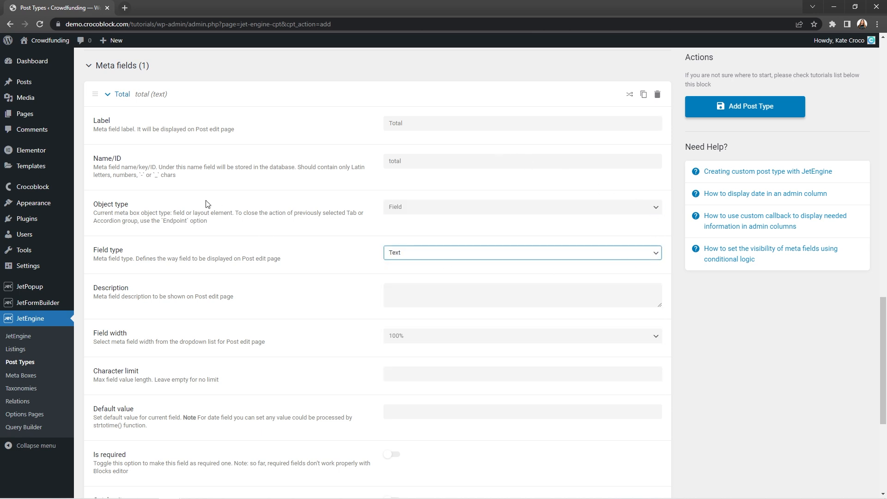
left_click(115, 94)
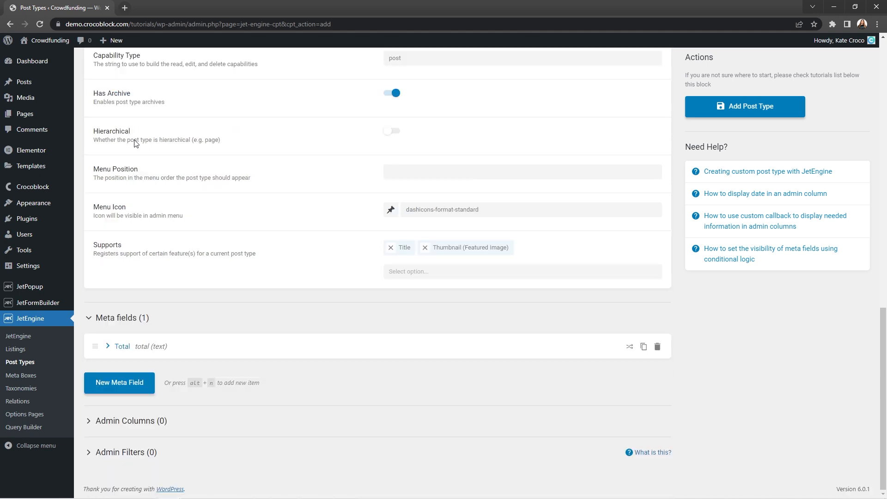
Add a second meta field labelled "Short Description" with field type Textarea, and collapse it.
left_click(139, 382)
scroll(721, 404, "down", 2)
scroll(719, 401, "down", 5)
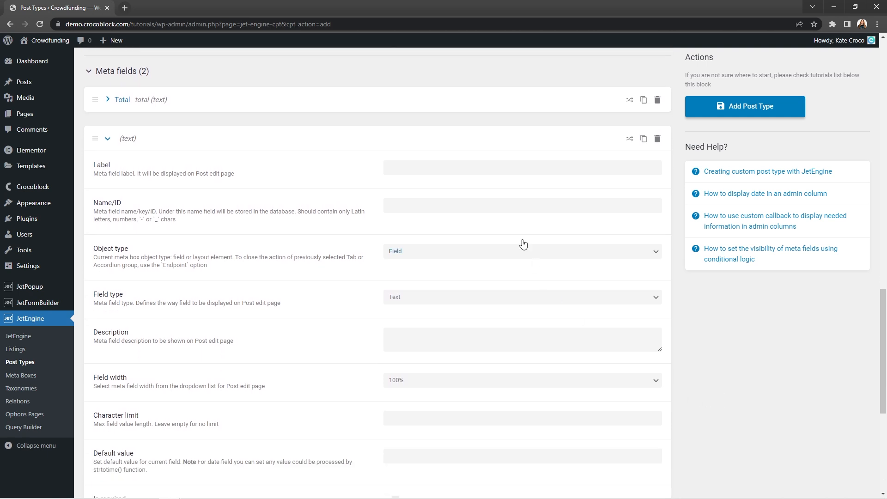
left_click(514, 173)
type("Short Description")
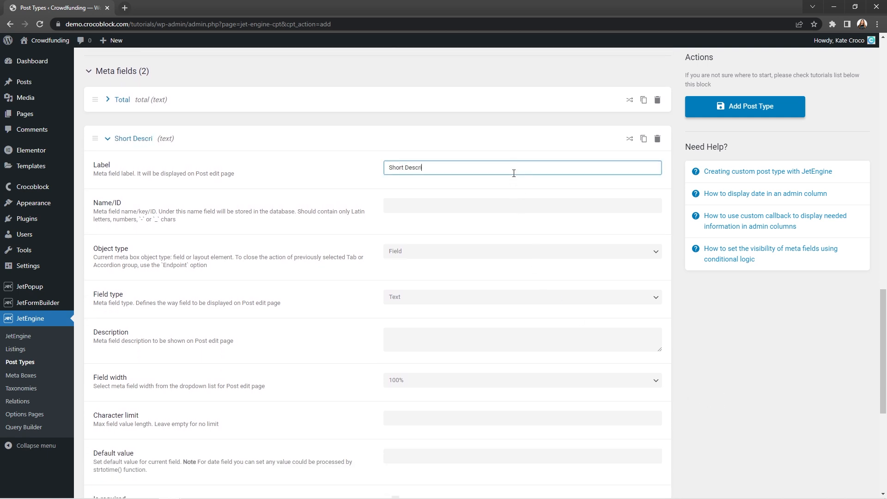
left_click(524, 190)
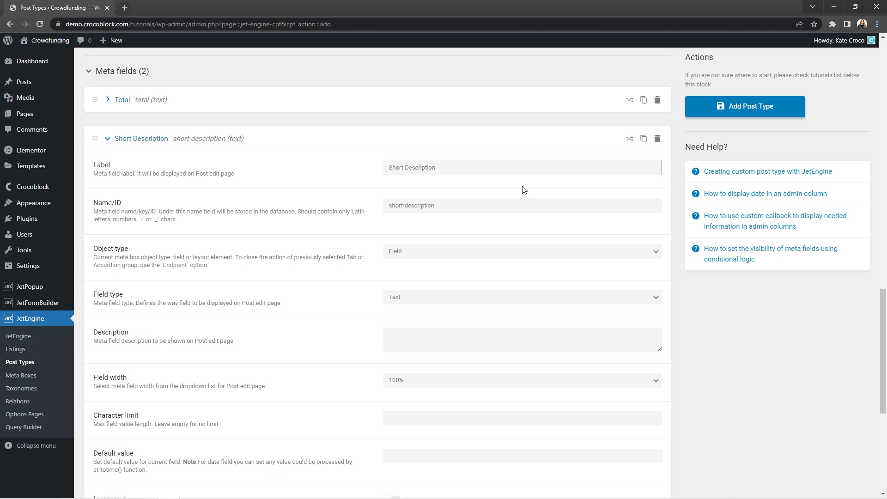
left_click(658, 250)
left_click(655, 251)
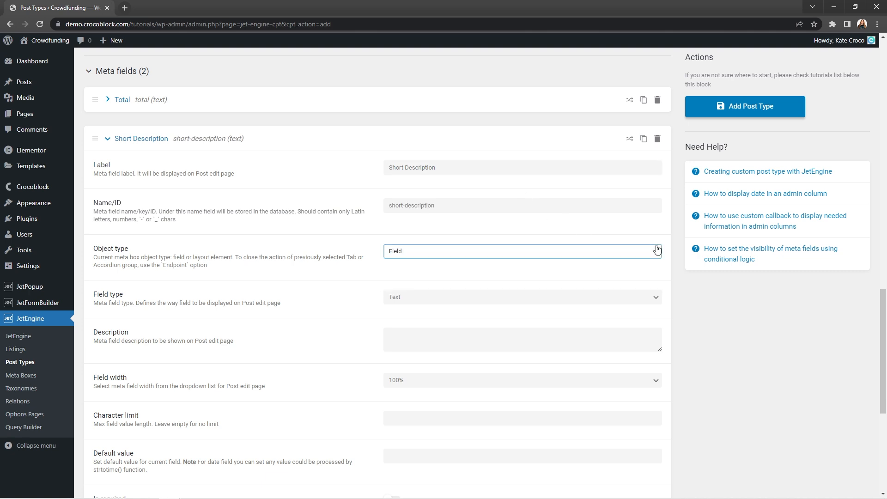
left_click(659, 298)
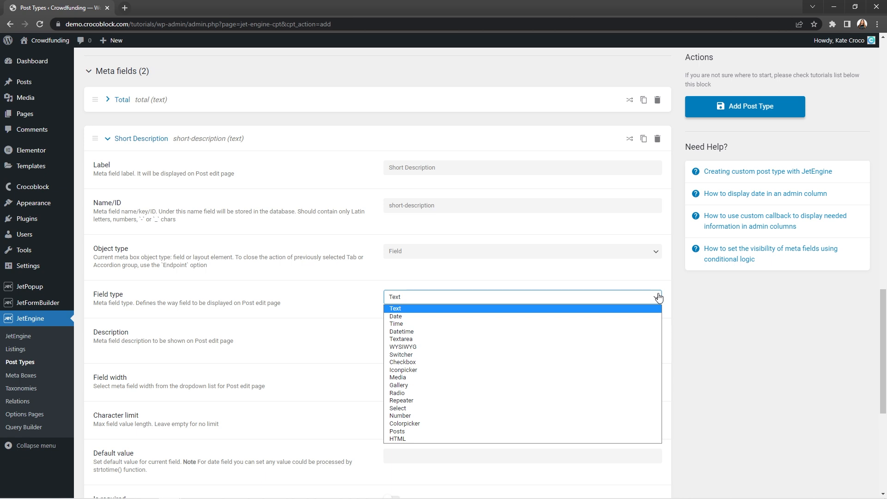
left_click(640, 339)
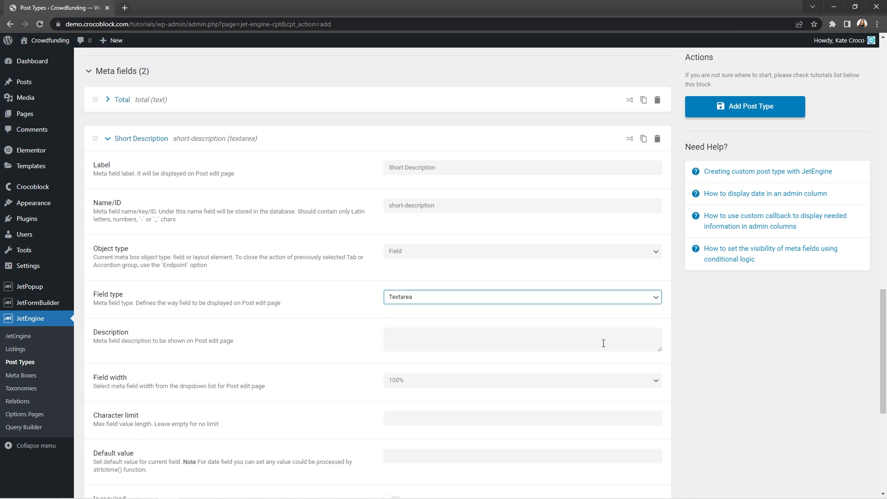
left_click(105, 142)
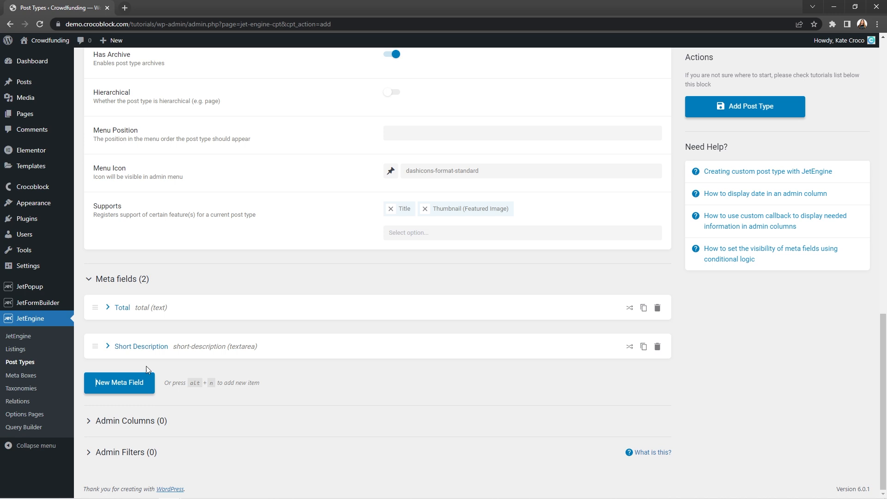
Add a third meta field labelled "Description" with object type Field and field type WYSIWYG.
left_click(144, 383)
scroll(699, 439, "down", 1)
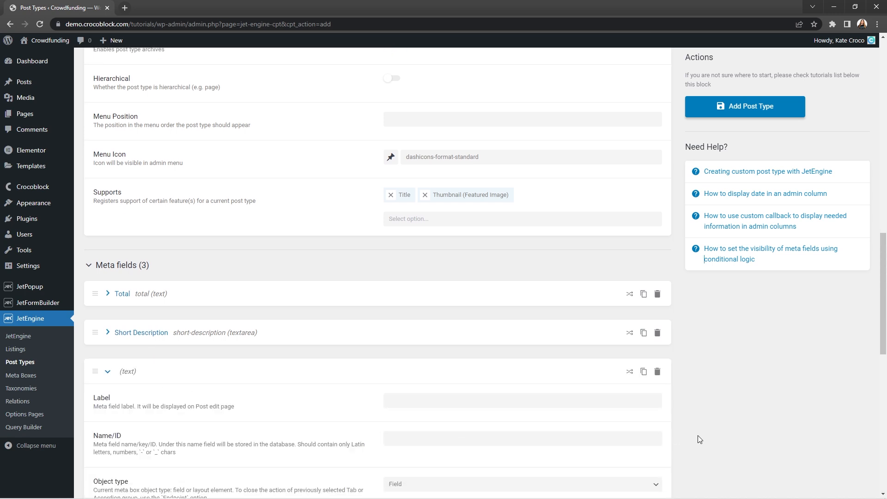
scroll(699, 439, "down", 4)
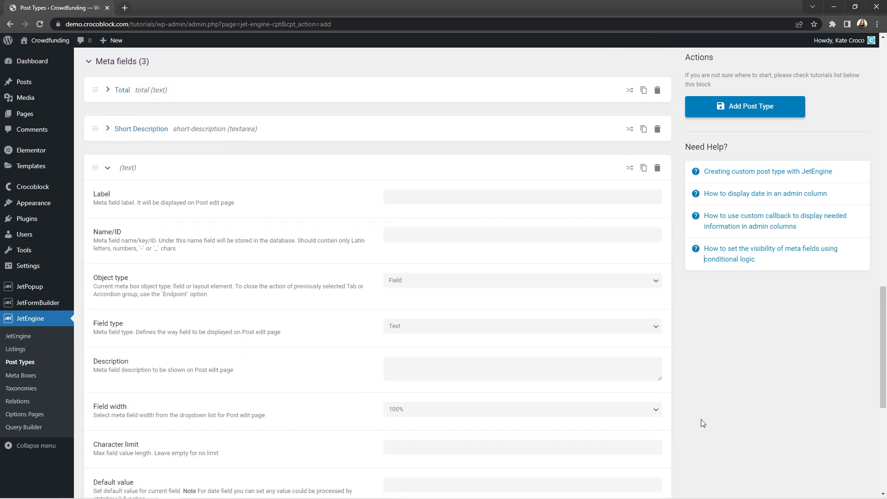
left_click(620, 195)
type("Descri")
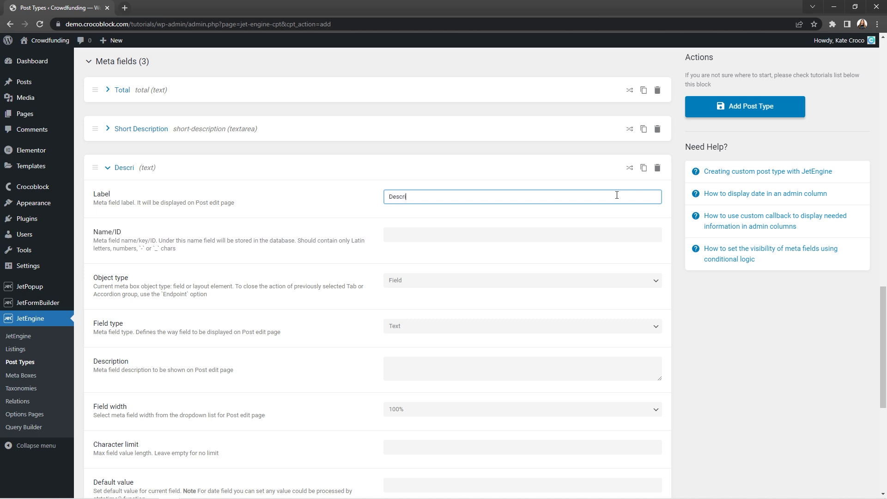
type("ption")
left_click(631, 219)
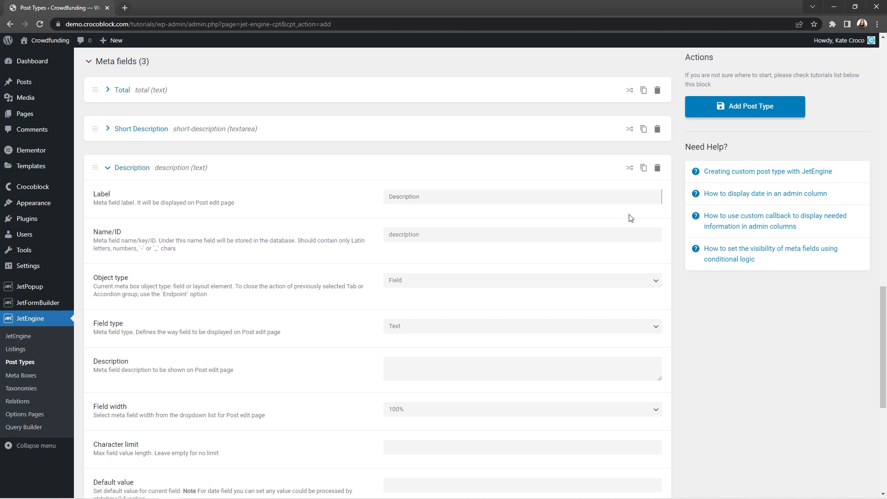
left_click(657, 281)
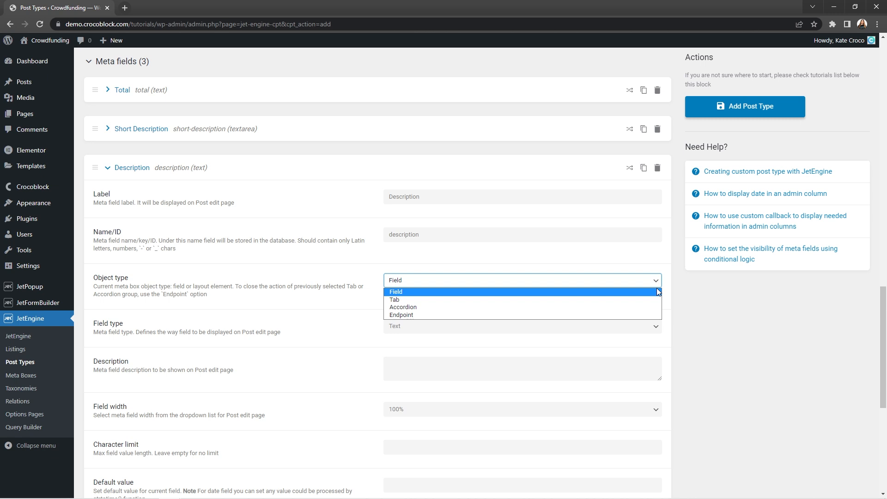
left_click(659, 290)
left_click(658, 326)
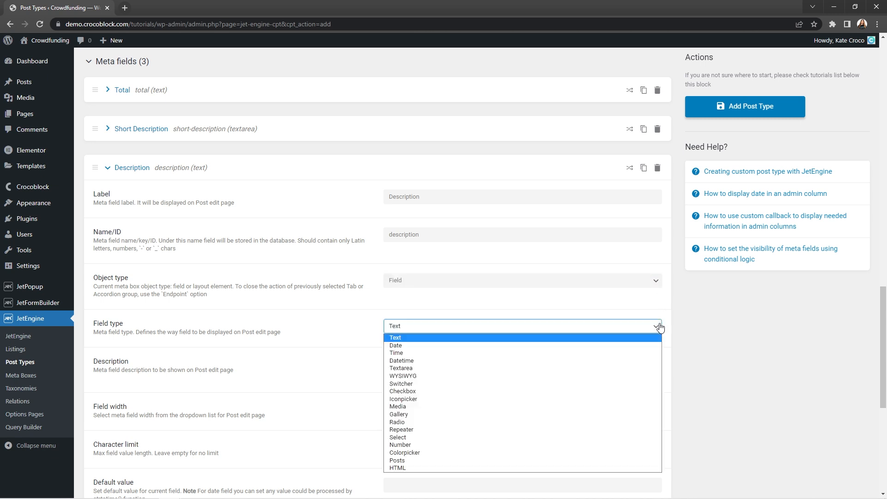
left_click(644, 376)
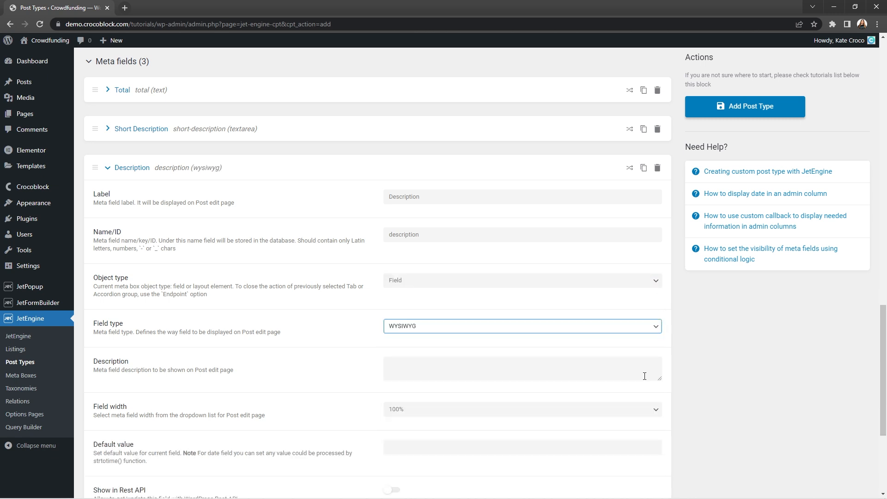
Save the Projects post type and start a new post of that type.
left_click(772, 108)
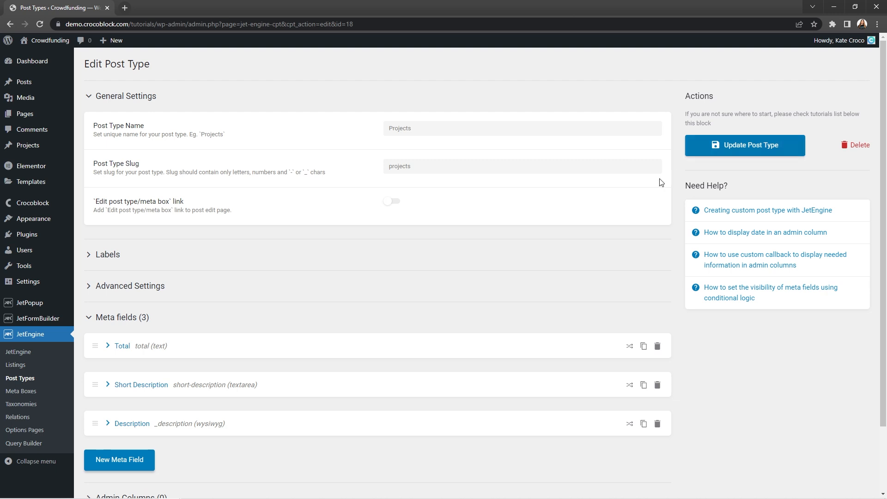
mouse_move(48, 149)
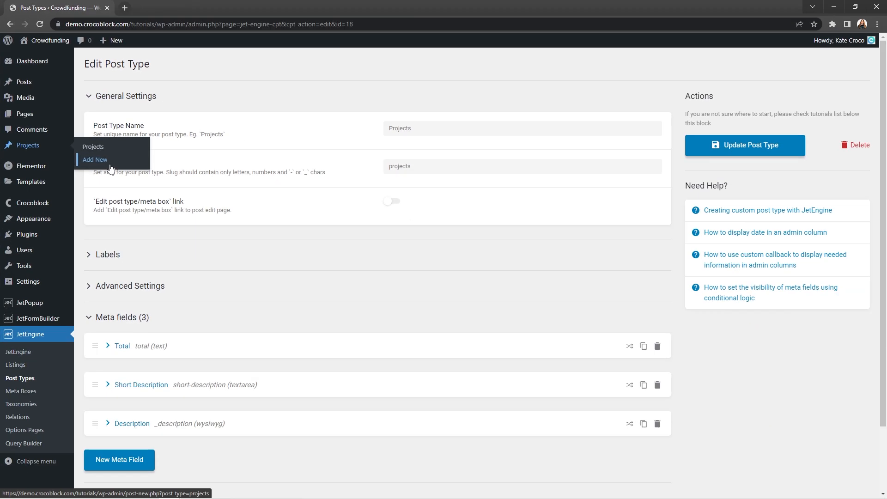
left_click(165, 248)
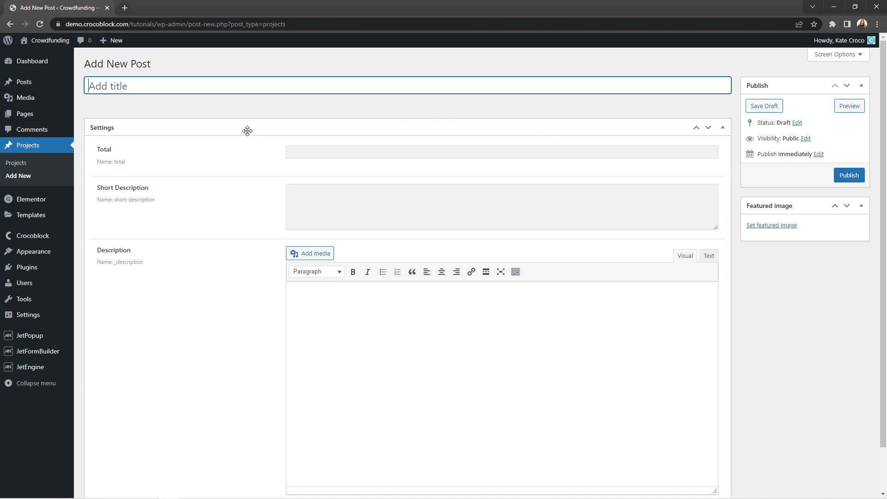
Title the new project post "Mykolaiv Territorial Defense Support", correcting the misspelled word.
type("Mykolaiv Territorial D")
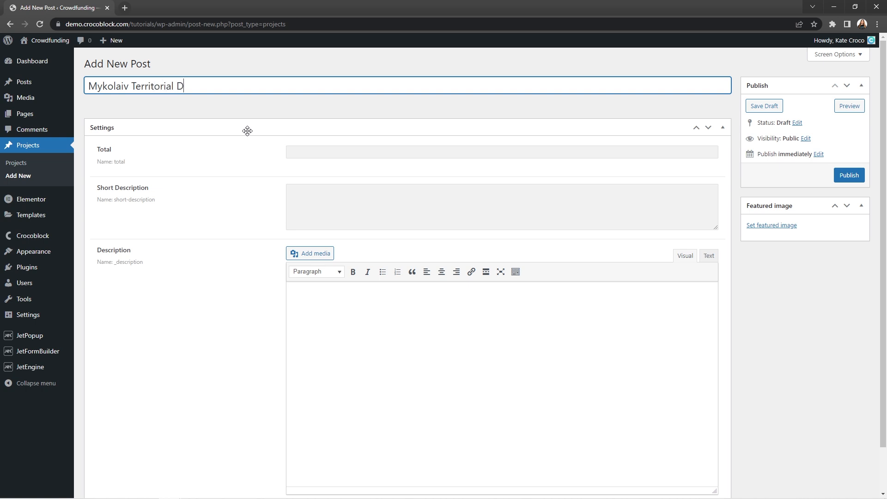
type("effence Support")
right_click(204, 86)
left_click(220, 93)
Upload 1_Mykolaiv_territorial_defense_support.jpg from the media folder and set it as the post's featured image.
left_click(778, 227)
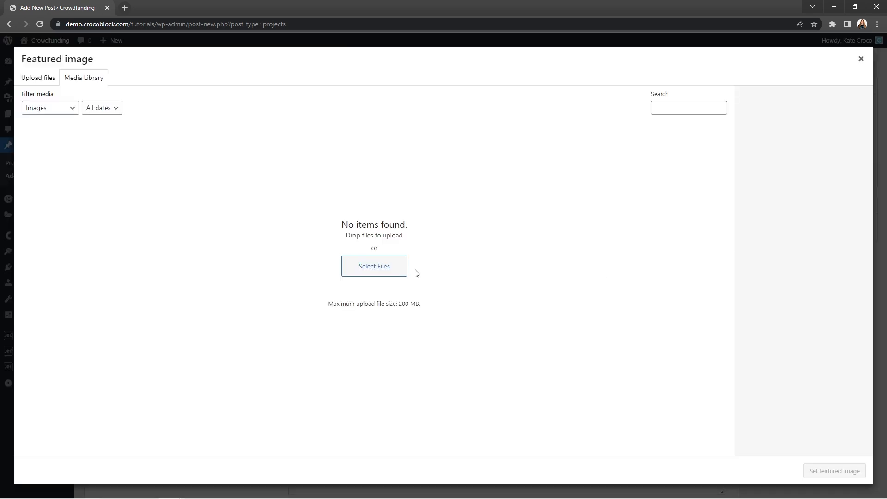
left_click(375, 267)
left_click(102, 90)
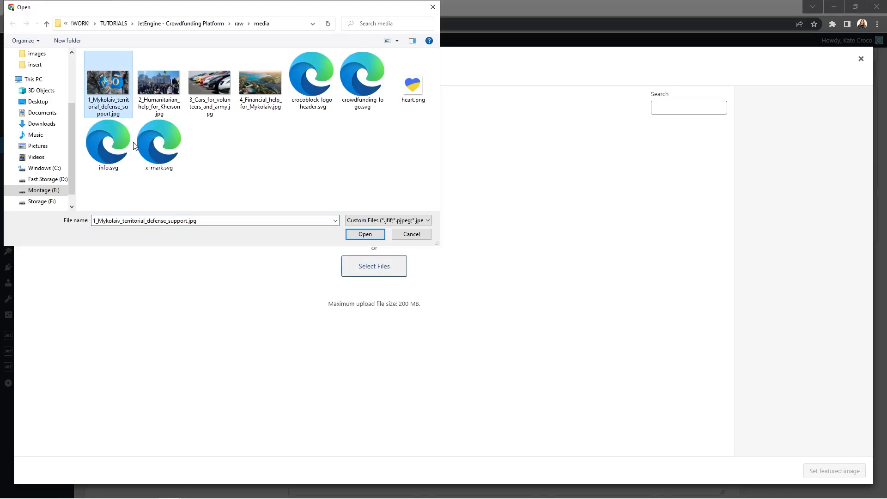
left_click(354, 235)
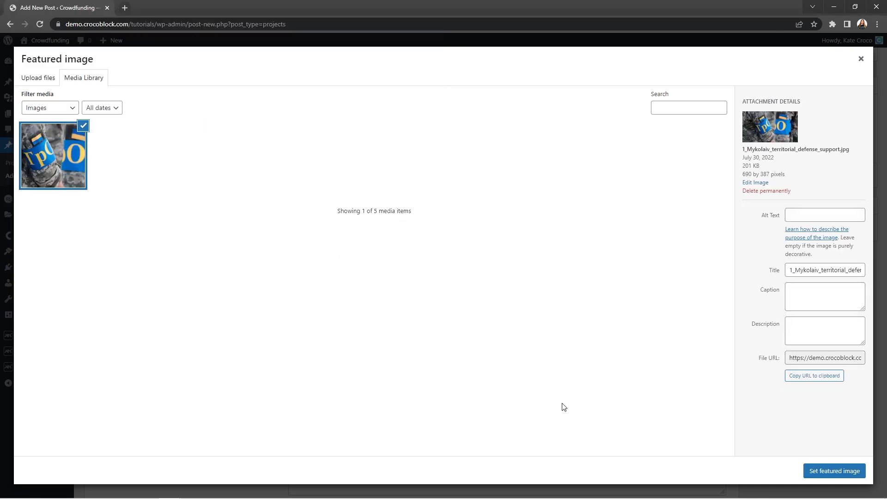
left_click(826, 472)
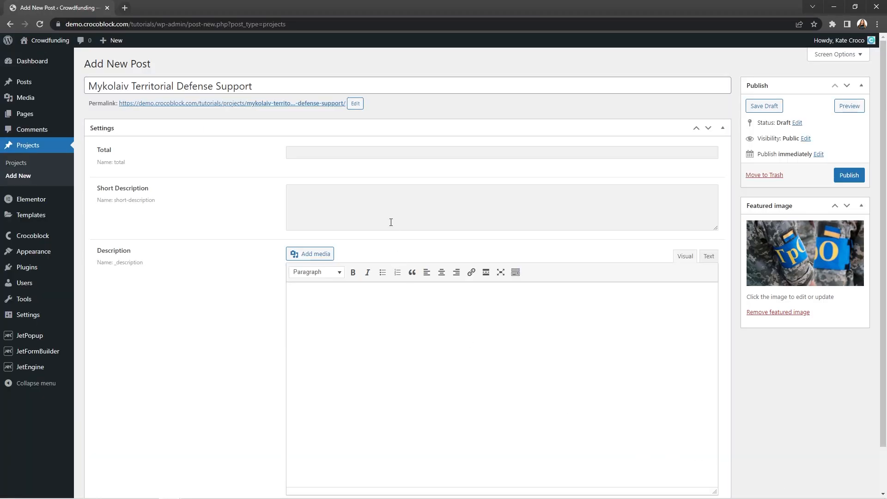
Set Total to 1000 and Short Description to "Funds go for the territorial defense of Mykolaiv: weapons, aid kits, and humanitarian aid.".
left_click(400, 153)
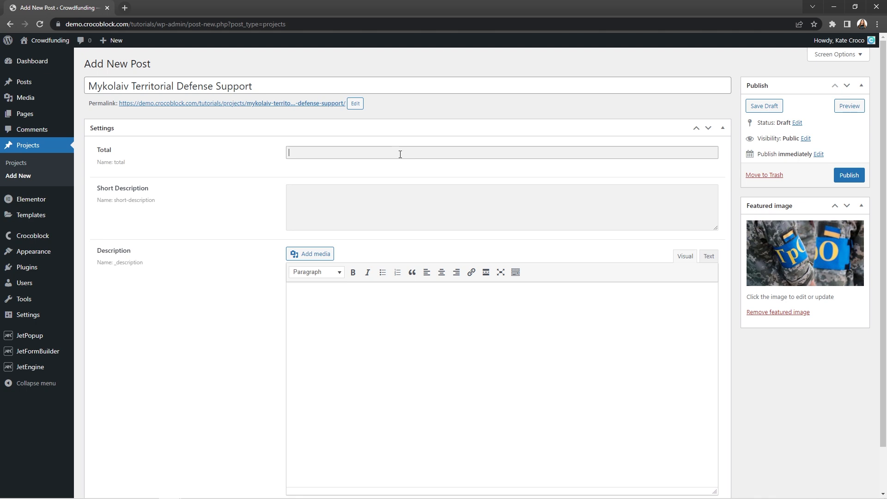
type("1000")
left_click(404, 199)
type("Funds go for the territorial defense of Mykolaiv: weapons, aid kits, and humanitarian aid.")
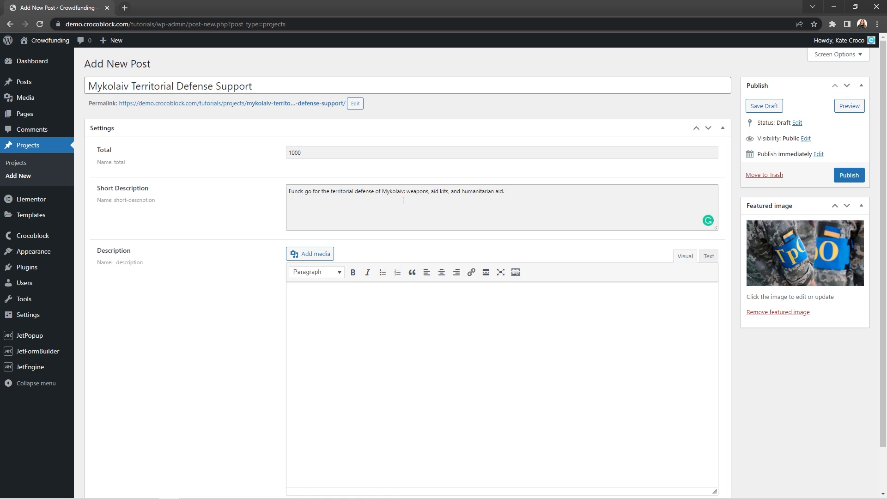
Fill the Description with the same sentence plus a paragraph on helping Mykolaiv territorial defense with cars, weapons and tactical equipment, and publish the post.
left_click(427, 322)
type("Funds go for the territorial defense of Mykolaiv: weapons, aid kits, and humanitarian aid. The main goal is helping Mykolaiv territorial defense with cars and spare parts, weapons, tactical equipment, and more for defending Mykolaiv.")
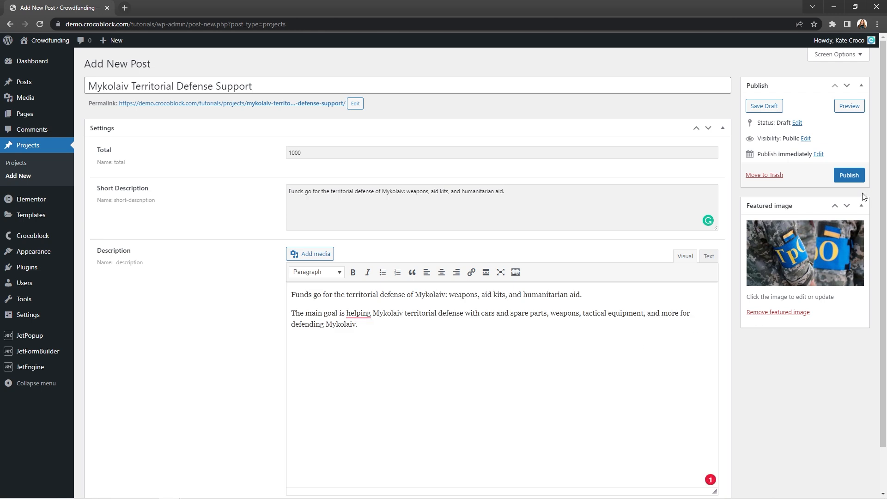
left_click(857, 177)
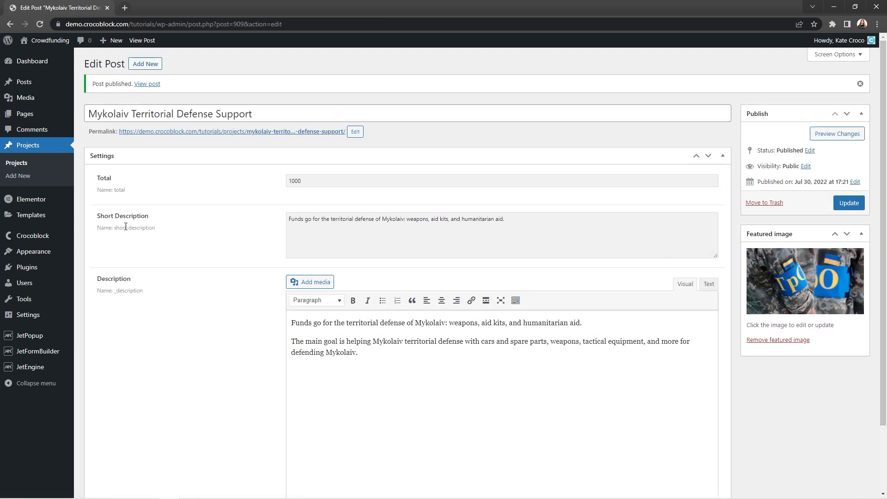
Publish three more projects with featured images: "Humanitarian help for Kherson", "Cars for volunteers and army" and "Financial help for Mykolaiv city".
left_click(34, 165)
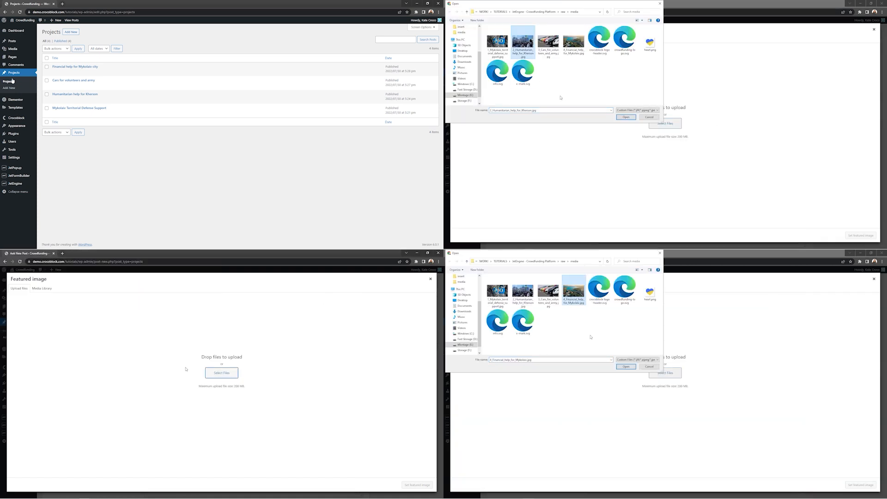
left_click(418, 485)
left_click(861, 235)
left_click(861, 485)
left_click(425, 338)
left_click(869, 88)
left_click(869, 337)
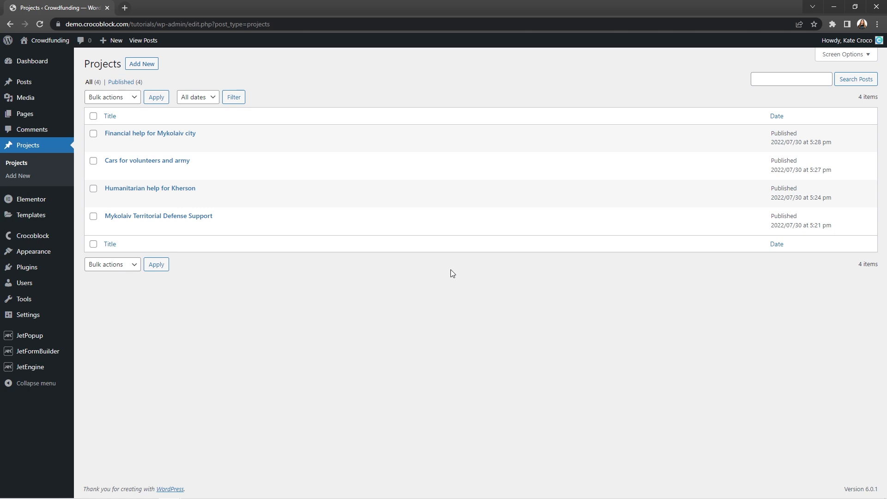
Enable the Custom Content Types module in JetEngine and save the module settings.
left_click(58, 372)
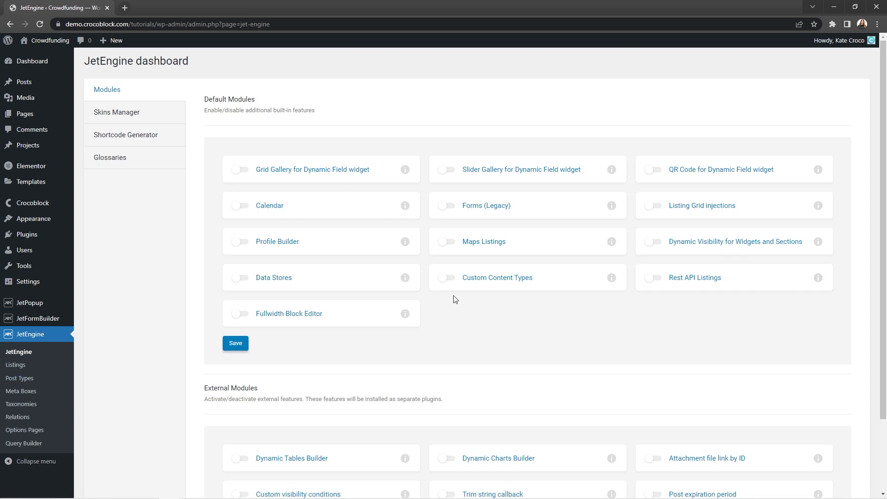
left_click(452, 279)
left_click(246, 347)
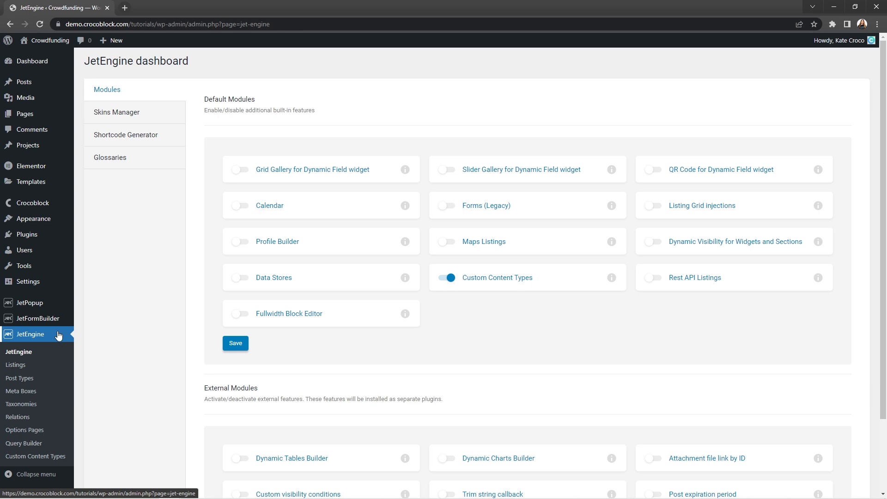
Start a new custom content type named "Donations" with the slug donations.
left_click(65, 457)
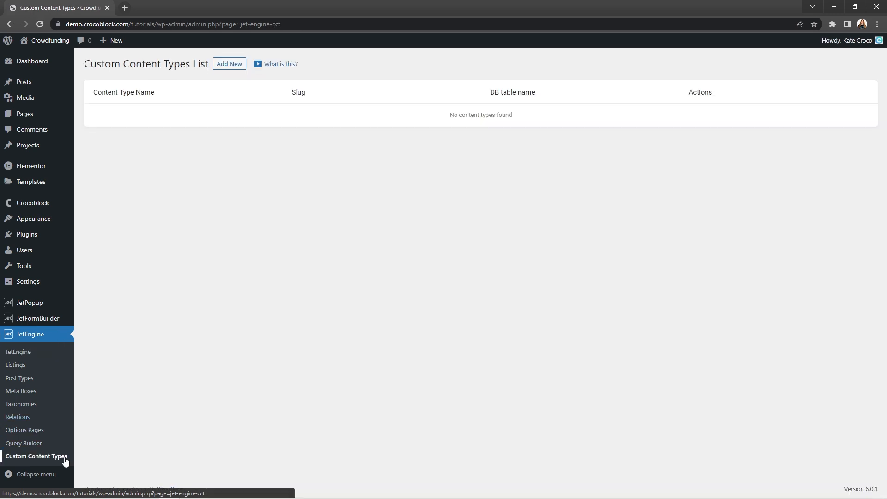
left_click(240, 65)
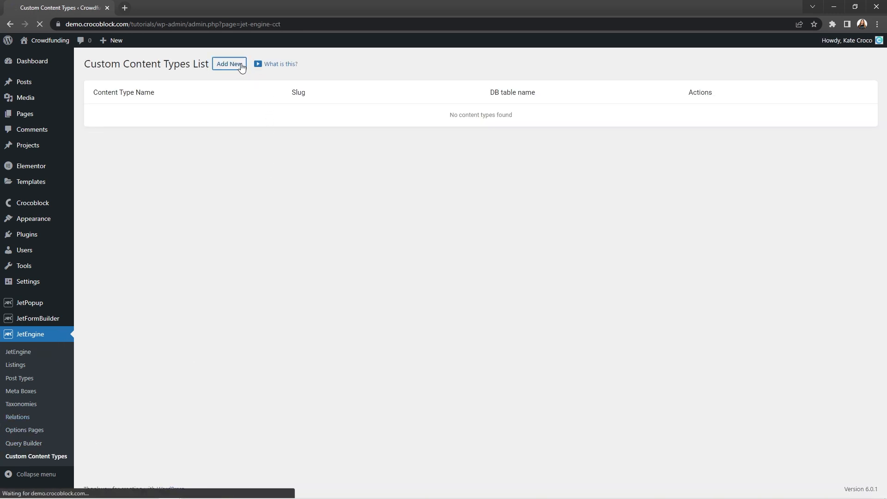
left_click(442, 133)
type("Donations")
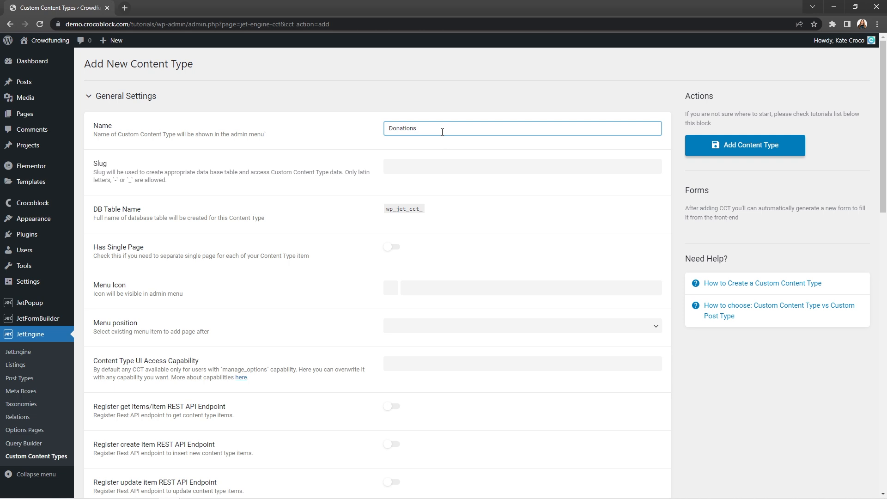
left_click(460, 149)
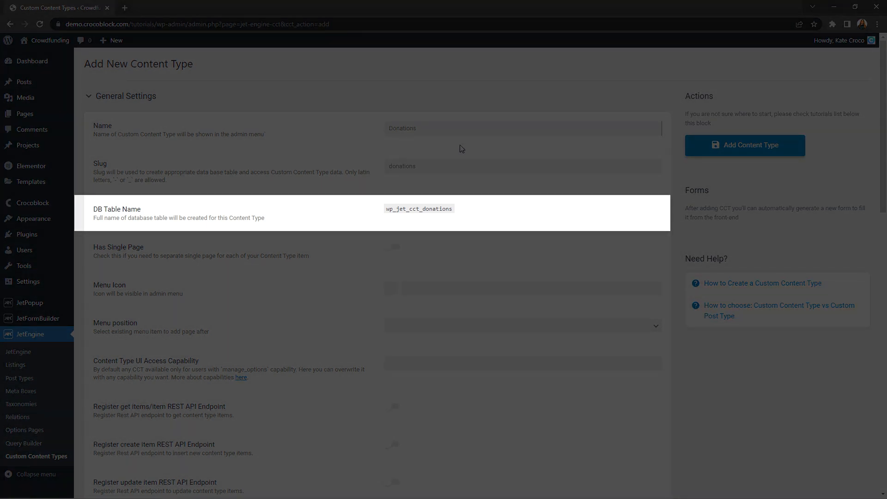
Set the content type's menu icon to dashicons-awards and its menu position to Second Separator.
scroll(460, 149, "down", 1)
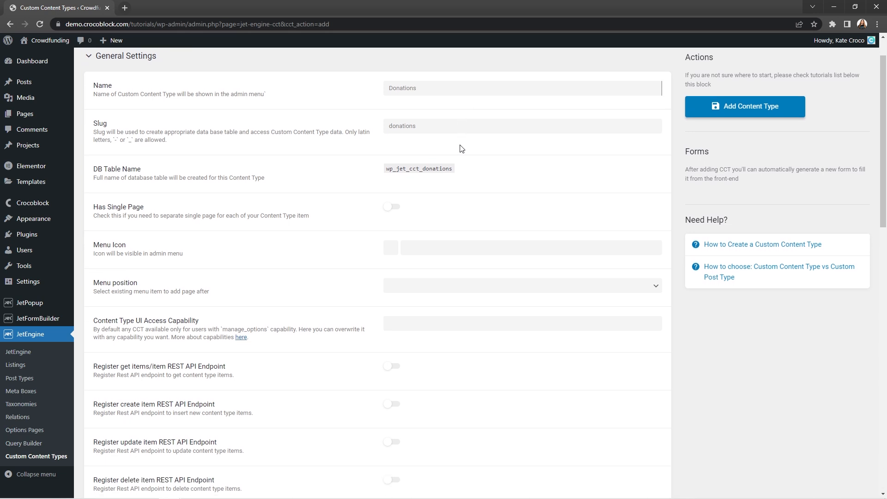
scroll(461, 148, "down", 3)
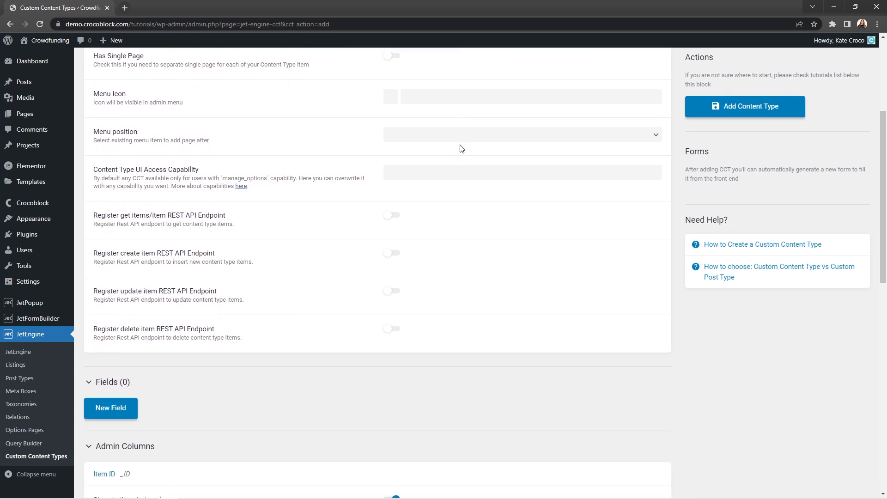
left_click(452, 99)
left_click_drag(526, 128, 519, 247)
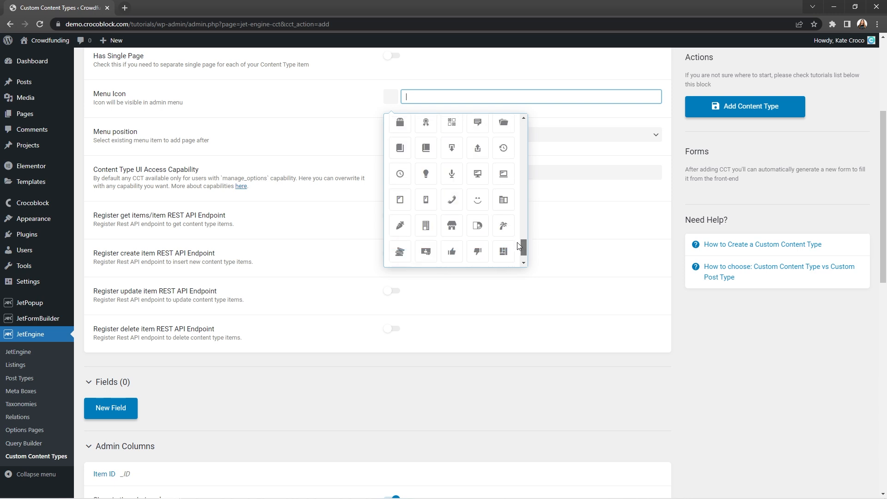
left_click(426, 122)
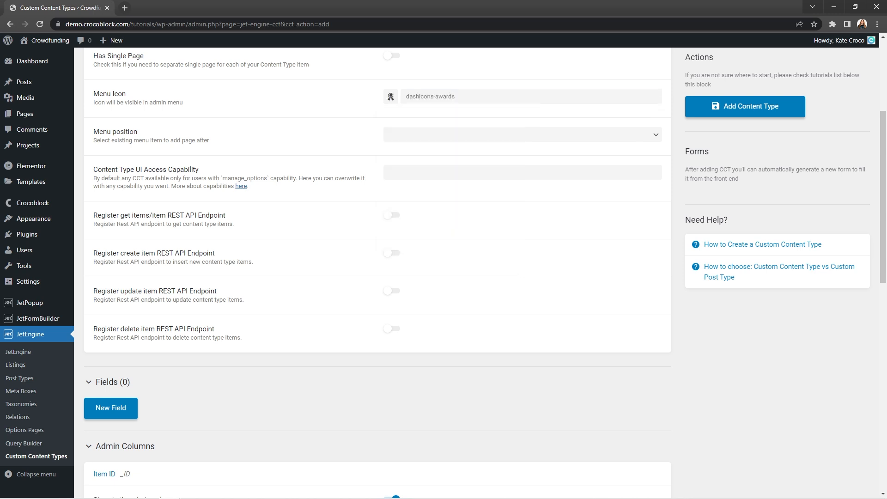
left_click(652, 135)
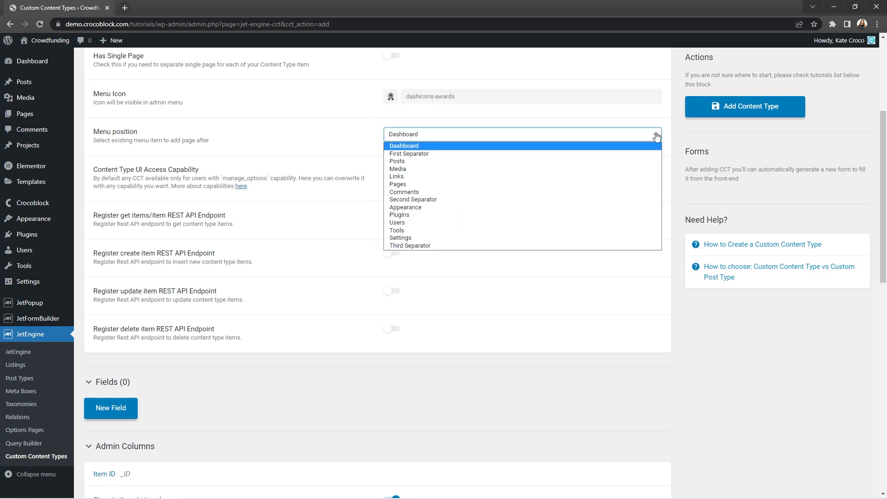
left_click(605, 200)
Set the Content Type UI Access Capability to manage_options.
left_click(503, 173)
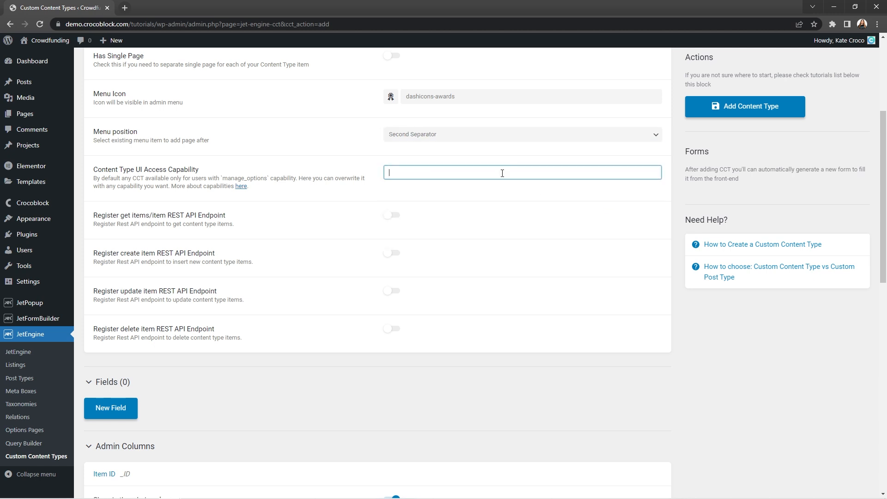
type("manage_options")
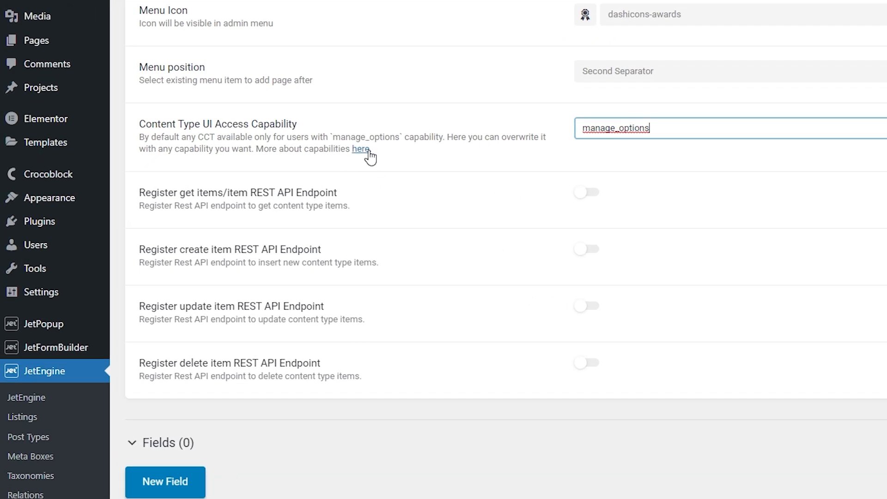
left_click(728, 328)
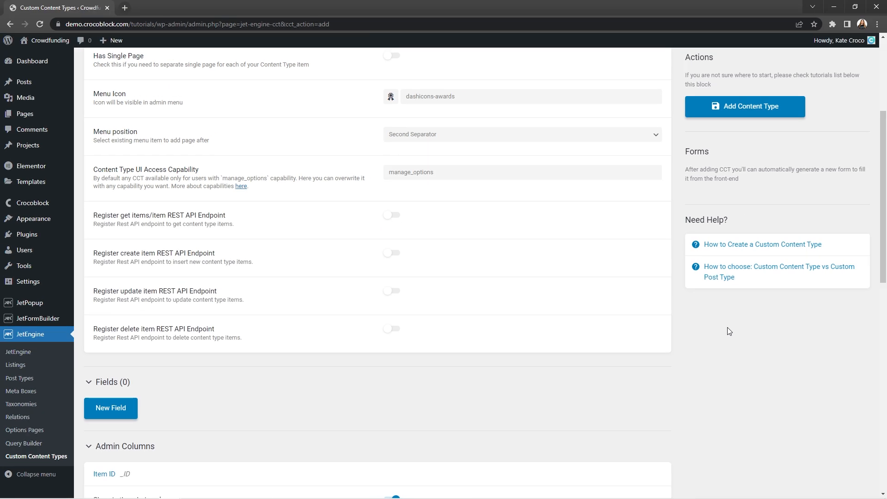
Add a field labelled "Amount" with object type Field and field type Text to the content type, and collapse it.
scroll(728, 328, "down", 4)
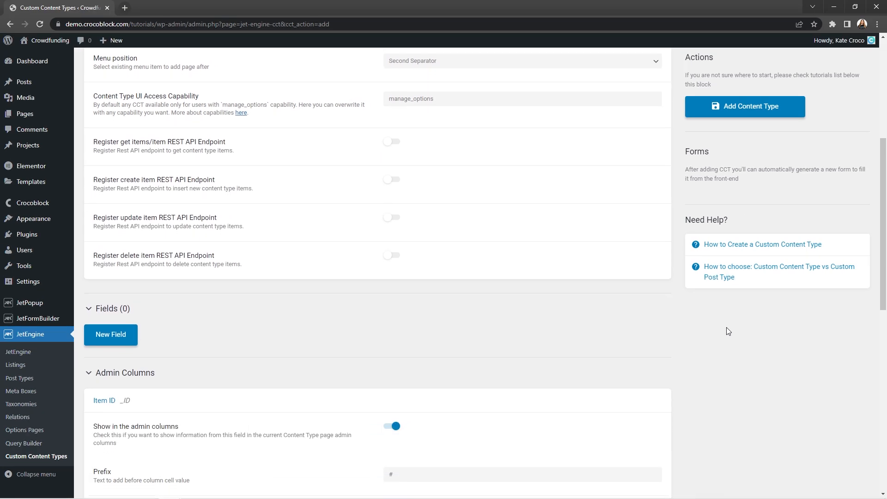
scroll(726, 328, "down", 3)
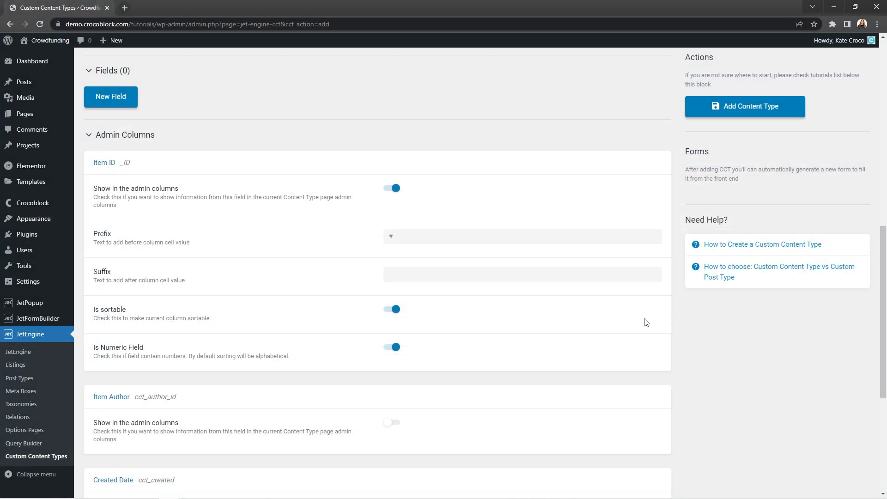
left_click(113, 98)
left_click(427, 128)
type("Amount")
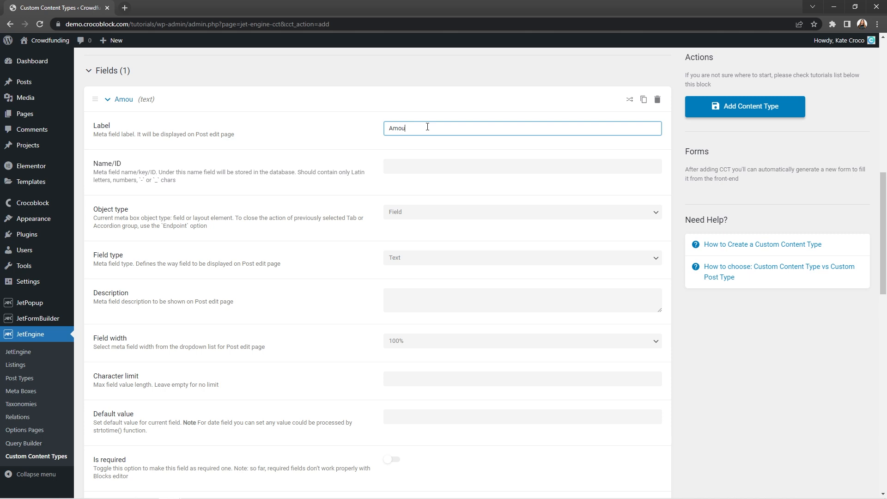
left_click(689, 197)
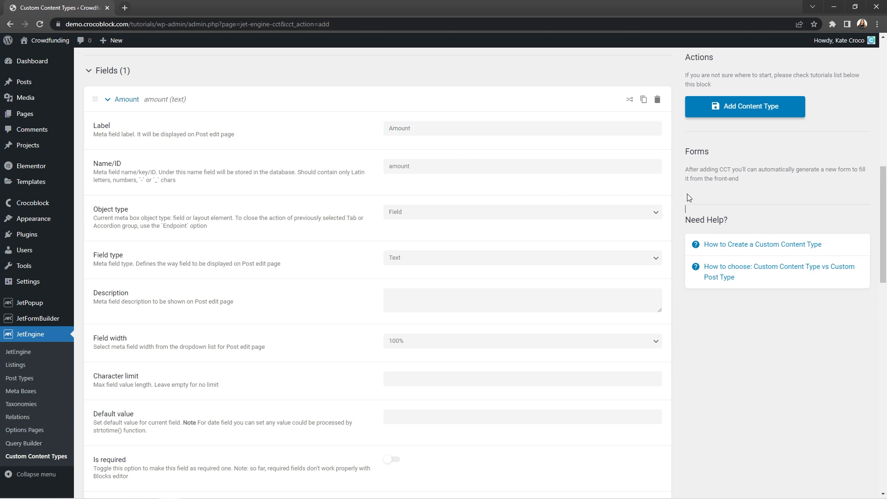
left_click(653, 214)
left_click(649, 227)
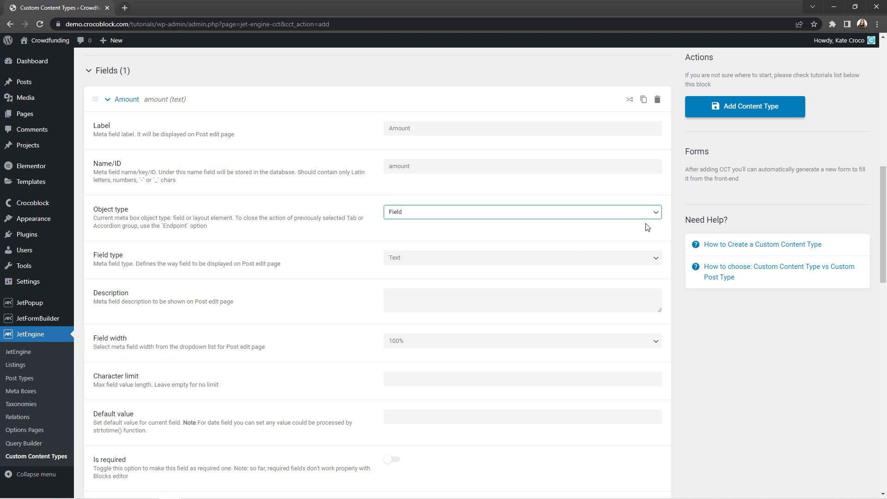
left_click(660, 259)
left_click(655, 271)
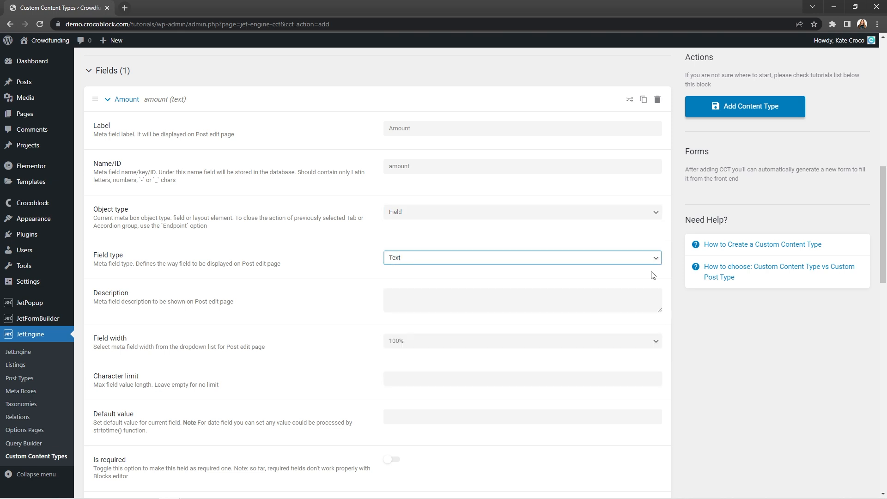
left_click(107, 99)
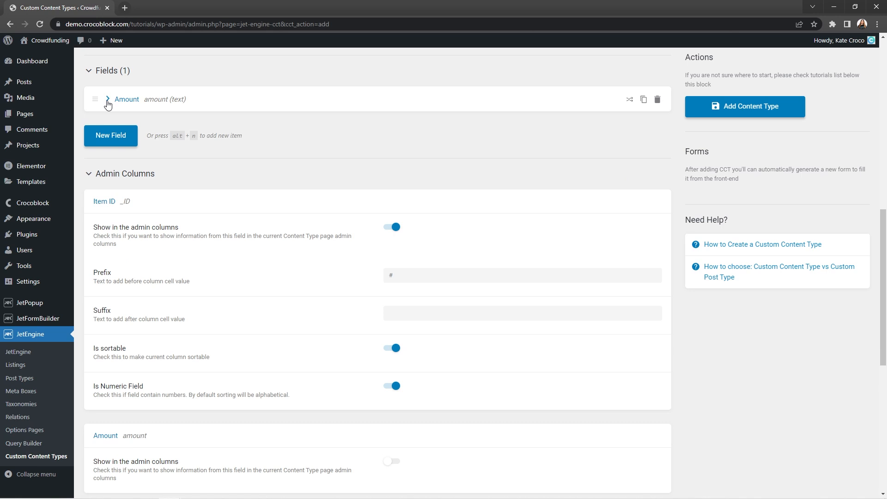
Add a second field to the content type, labelled "Project" with the Name/ID project_id.
left_click(111, 138)
left_click(388, 169)
type("Project")
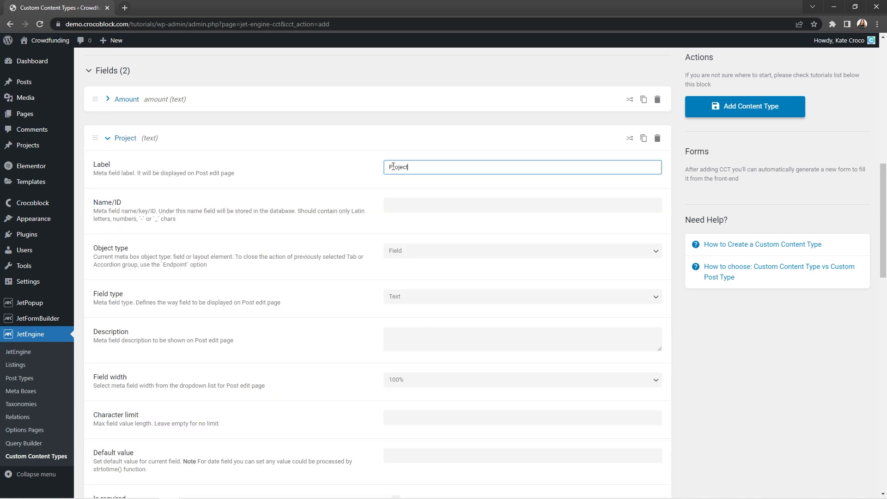
left_click(688, 212)
left_click(651, 207)
type("_id")
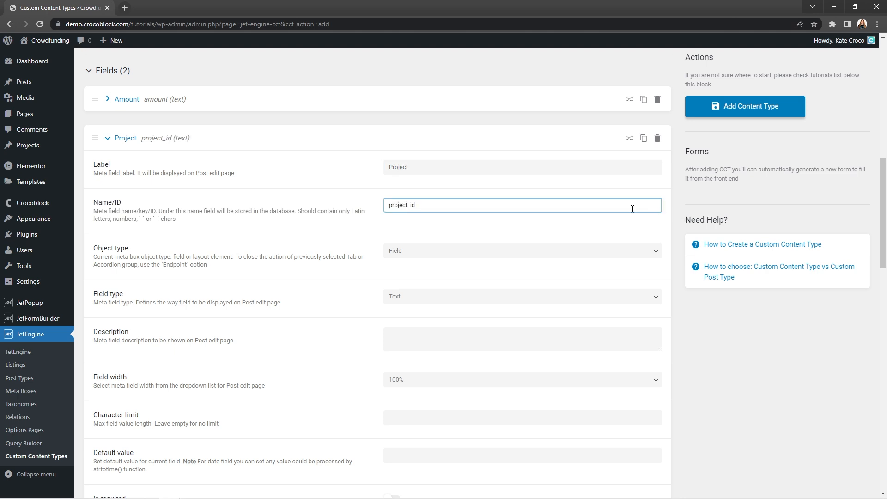
Set the Project field's object type to Field and field type to Posts, searching in the Projects post type, and collapse it.
left_click(654, 253)
left_click(655, 262)
left_click(655, 296)
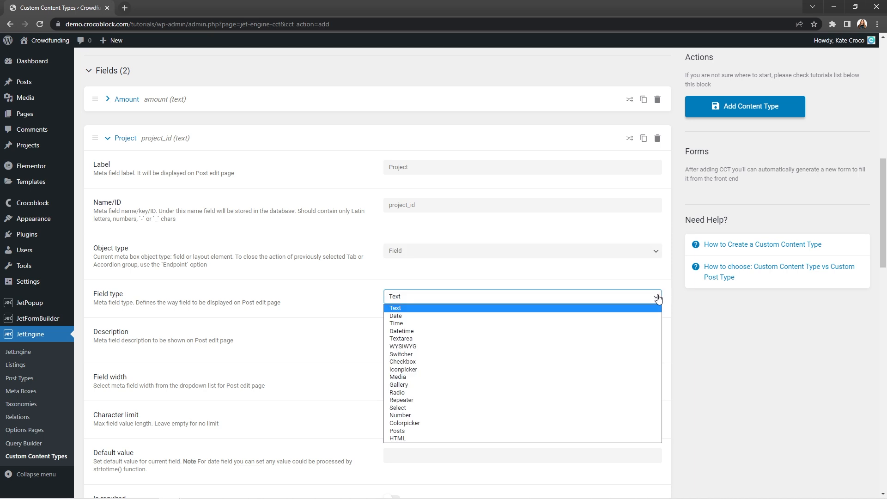
left_click(624, 431)
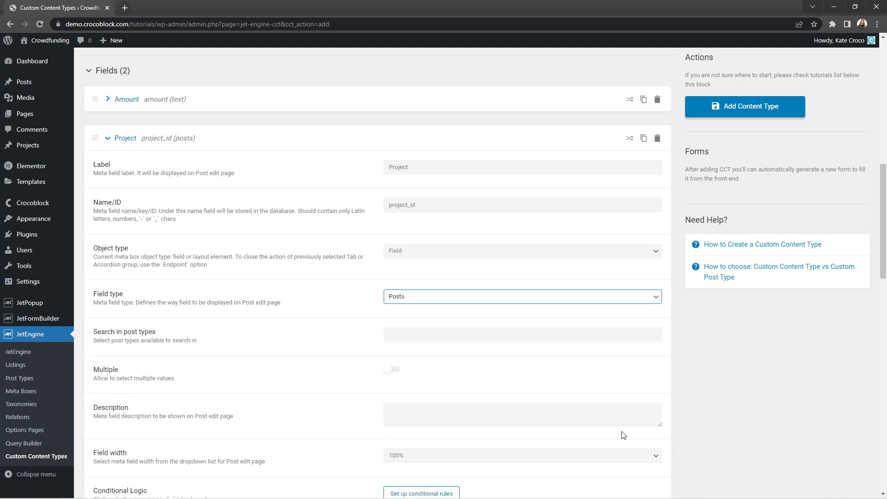
left_click(624, 334)
scroll(623, 337, "down", 4)
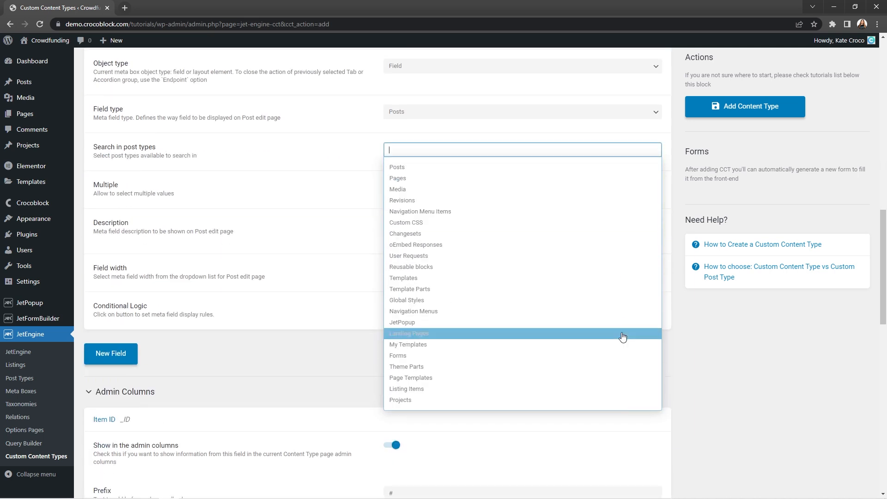
left_click(611, 401)
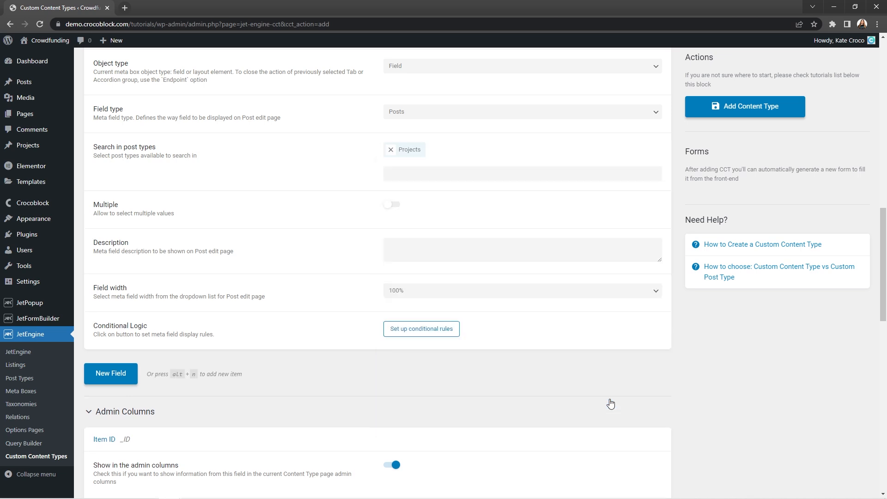
scroll(610, 405, "up", 3)
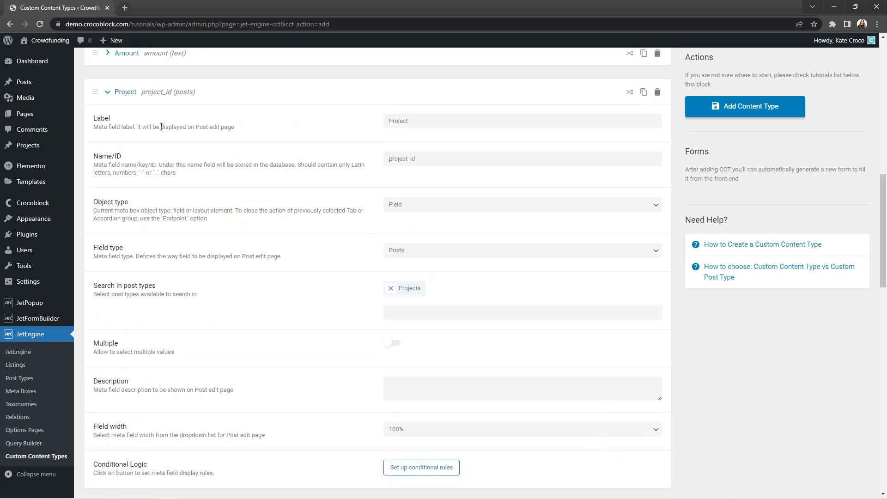
left_click(110, 93)
Add a field labelled "Show on project page" with object type Field and field type Text, and collapse it.
left_click(115, 127)
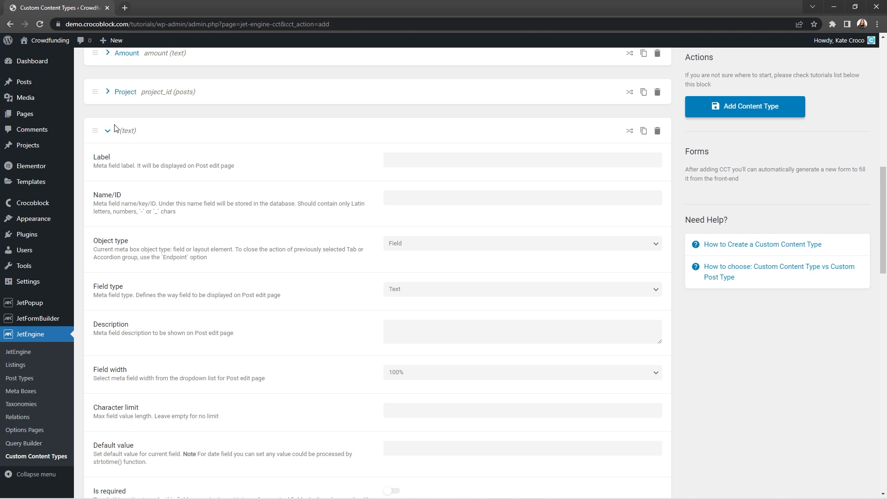
left_click(412, 162)
type("Show on project page")
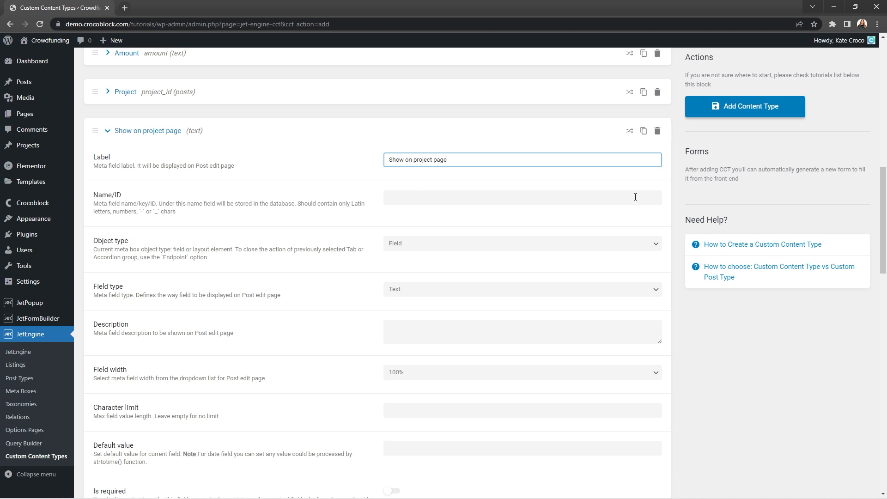
left_click(690, 198)
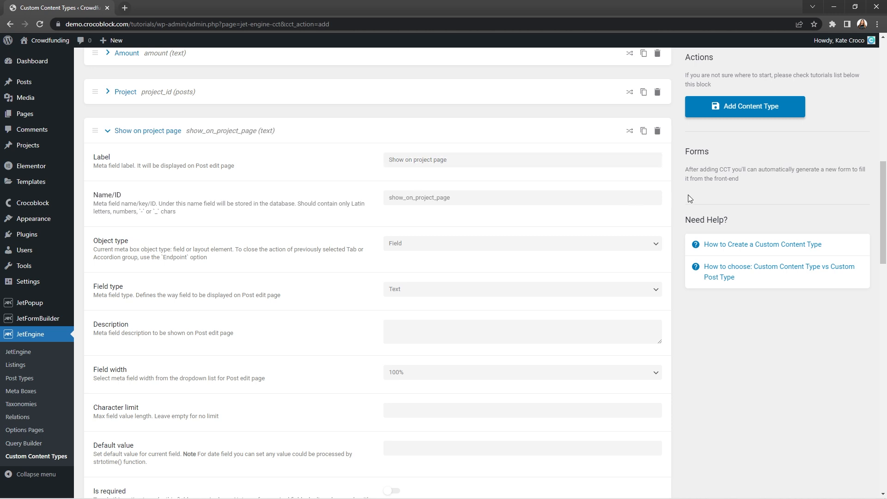
left_click(654, 244)
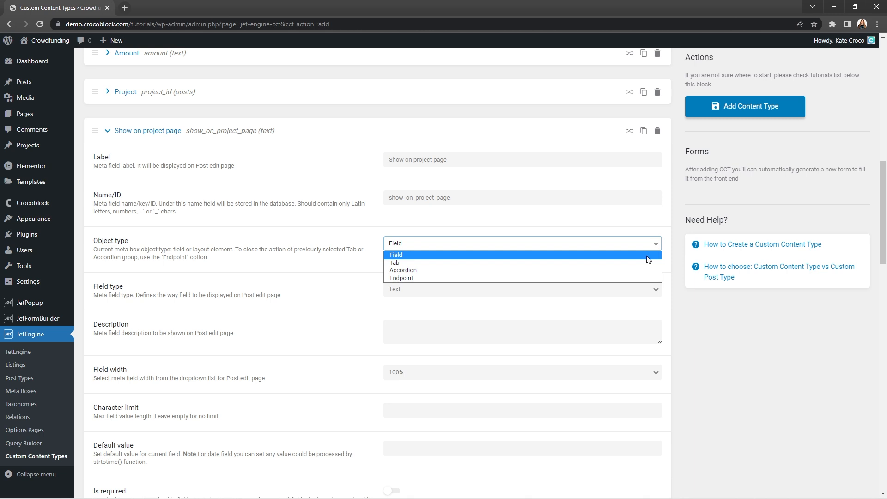
left_click(648, 255)
left_click(656, 289)
left_click(655, 303)
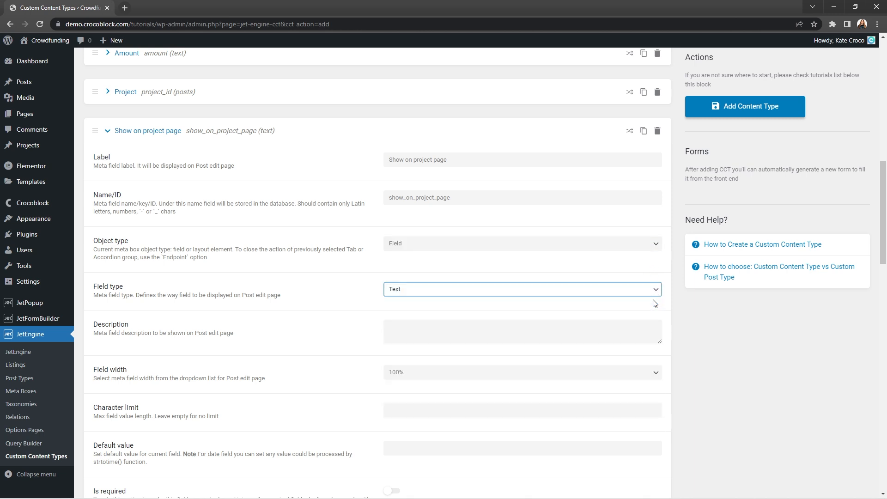
left_click(110, 133)
Add a field labelled "Name" with object type Field and field type Text, and collapse it.
left_click(110, 169)
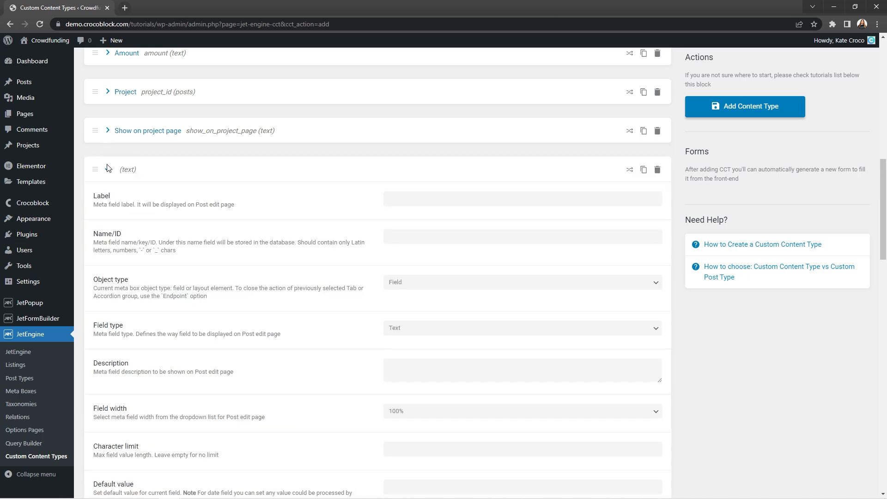
left_click(416, 198)
type("Name")
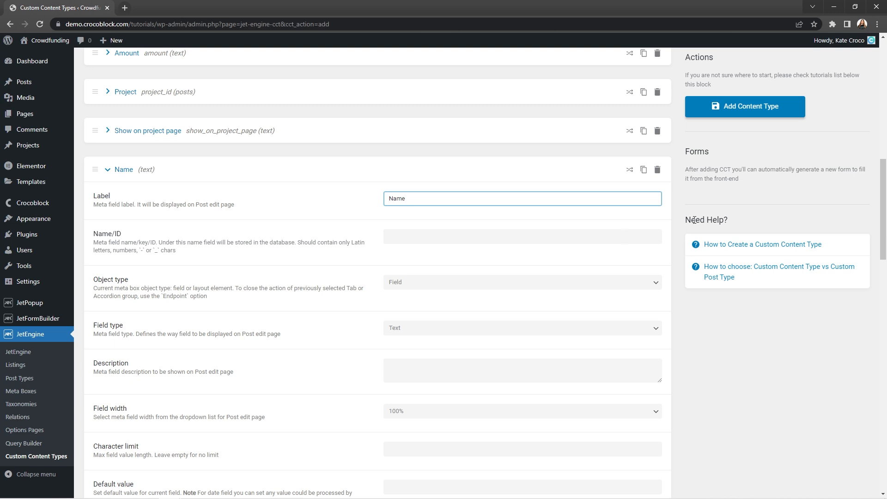
left_click(712, 203)
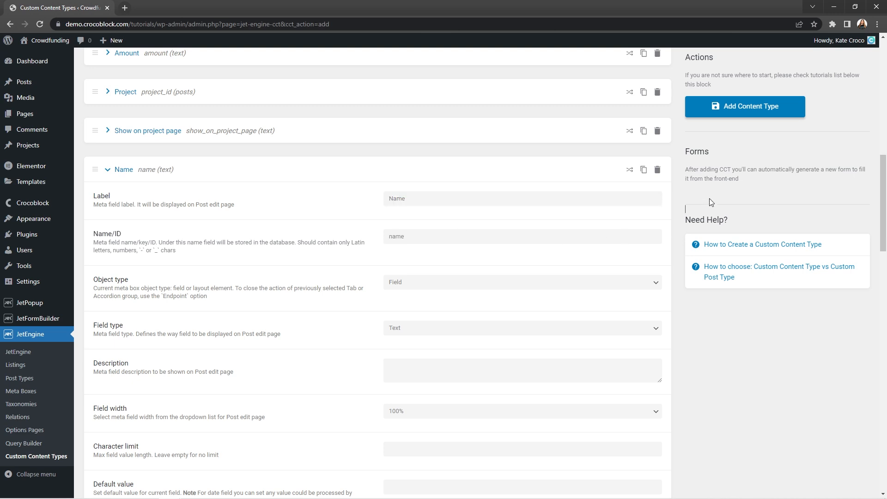
left_click(655, 285)
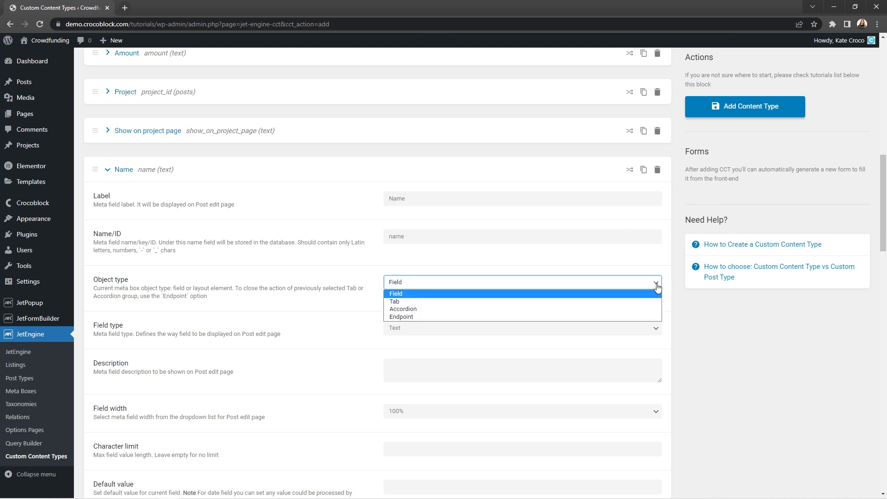
left_click(656, 298)
left_click(655, 330)
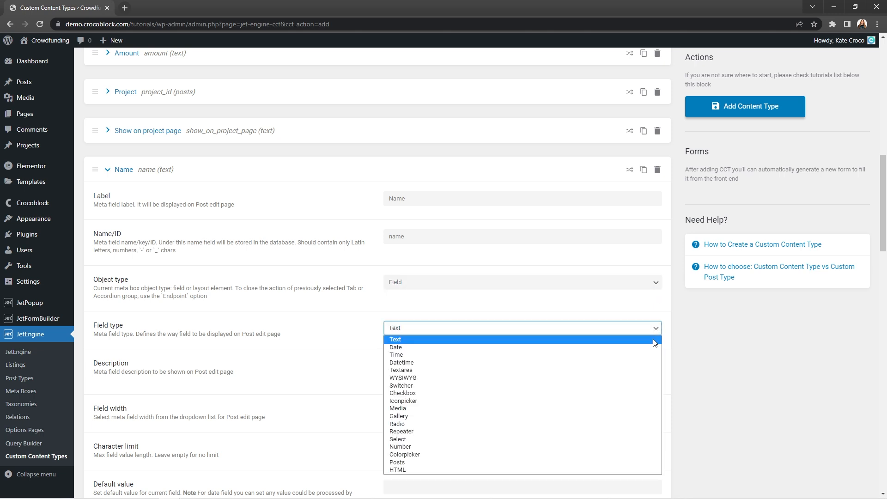
left_click(654, 342)
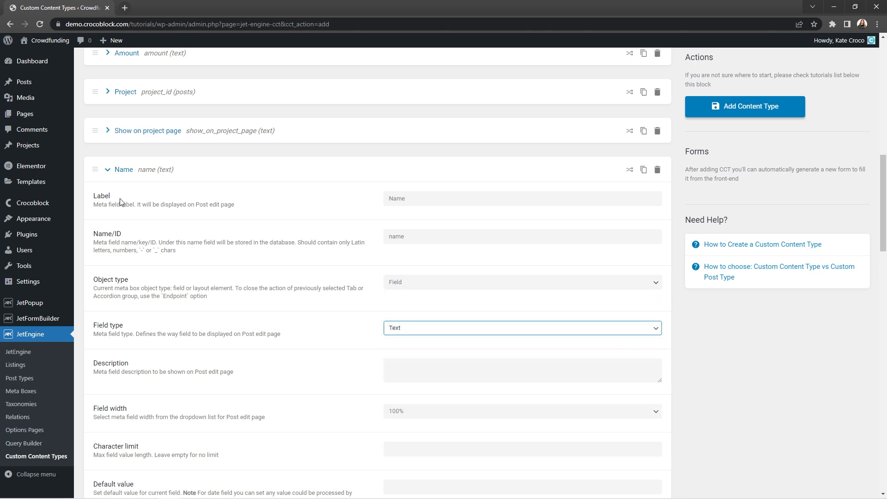
left_click(107, 171)
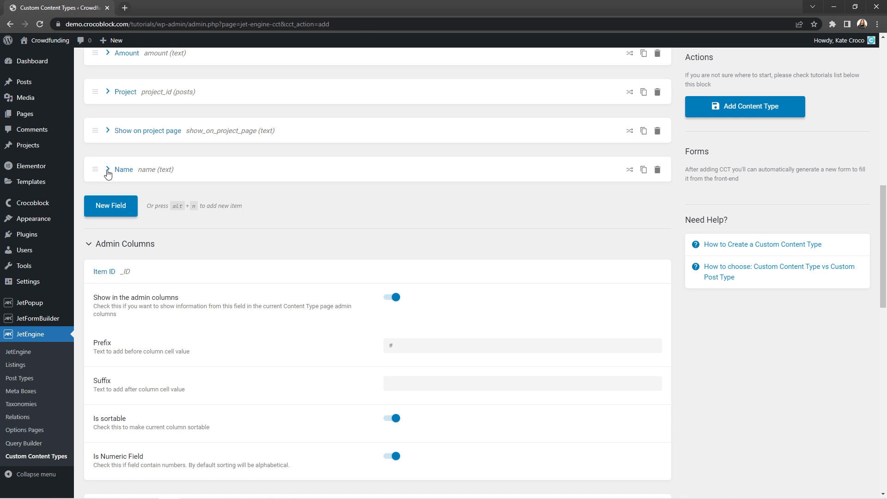
left_click(809, 196)
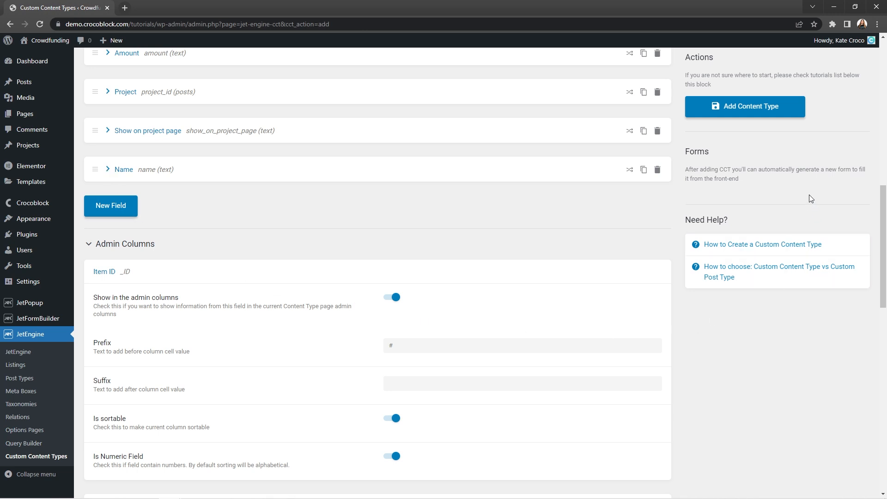
Enable showing the Amount and Name fields in the admin columns and save the new content type.
scroll(809, 196, "down", 3)
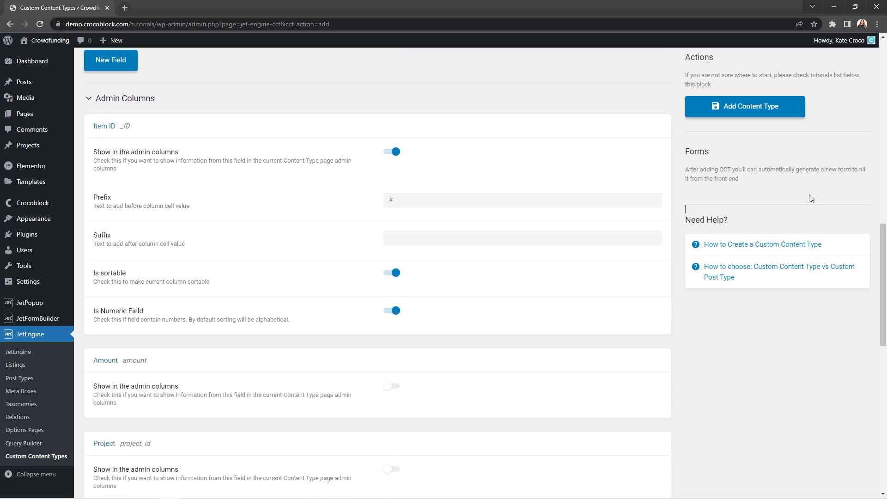
scroll(809, 195, "down", 1)
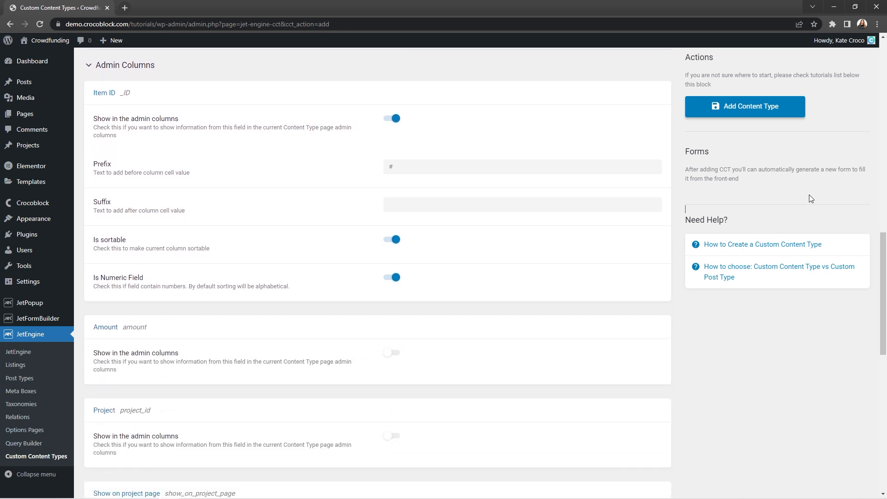
scroll(808, 195, "down", 5)
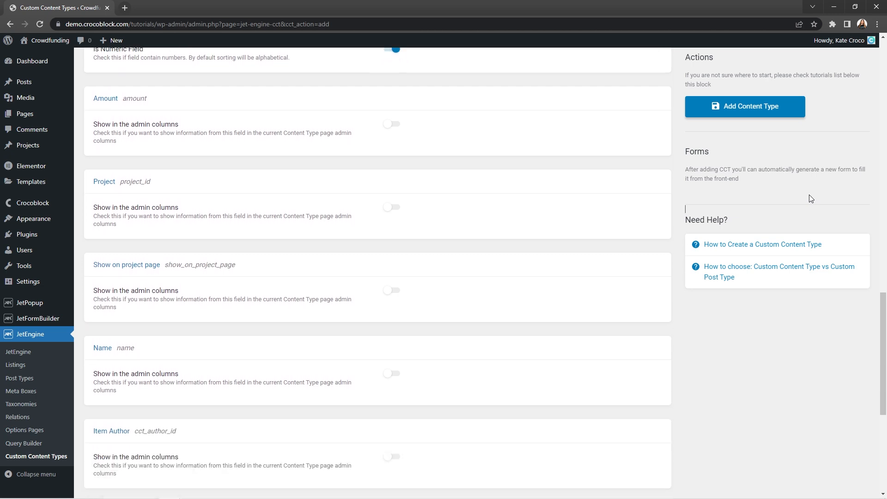
scroll(809, 195, "down", 1)
left_click(395, 98)
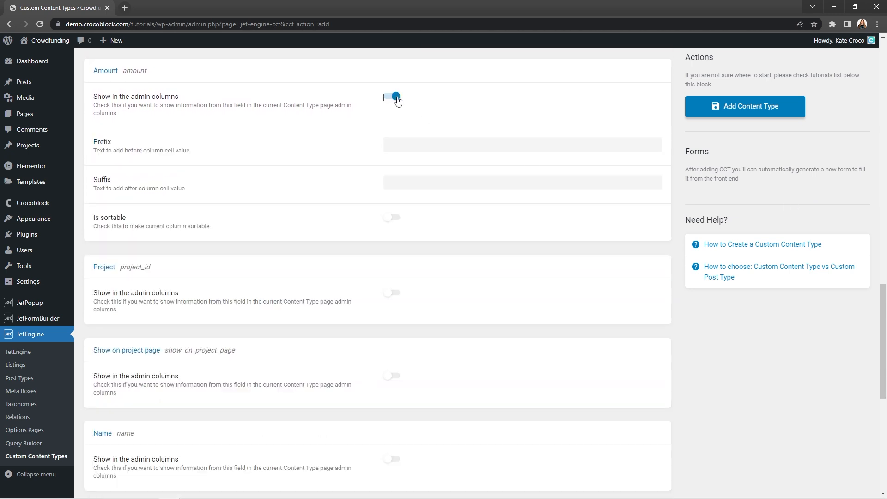
left_click(392, 461)
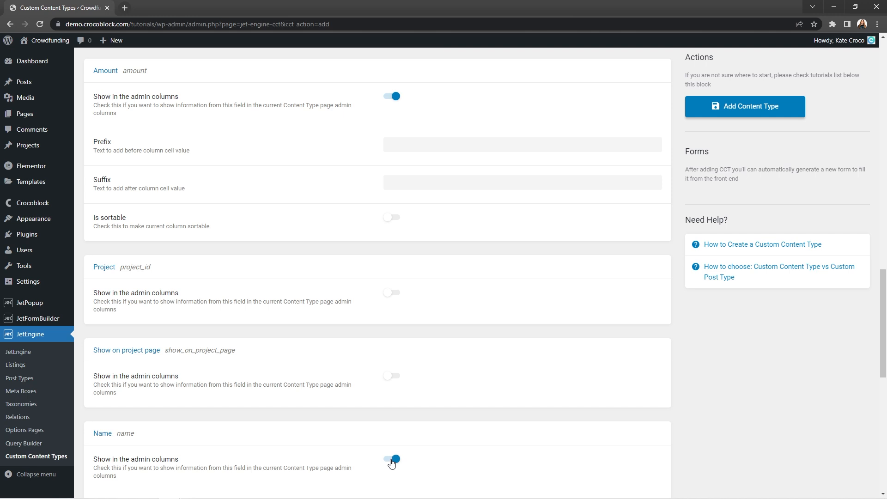
left_click(790, 111)
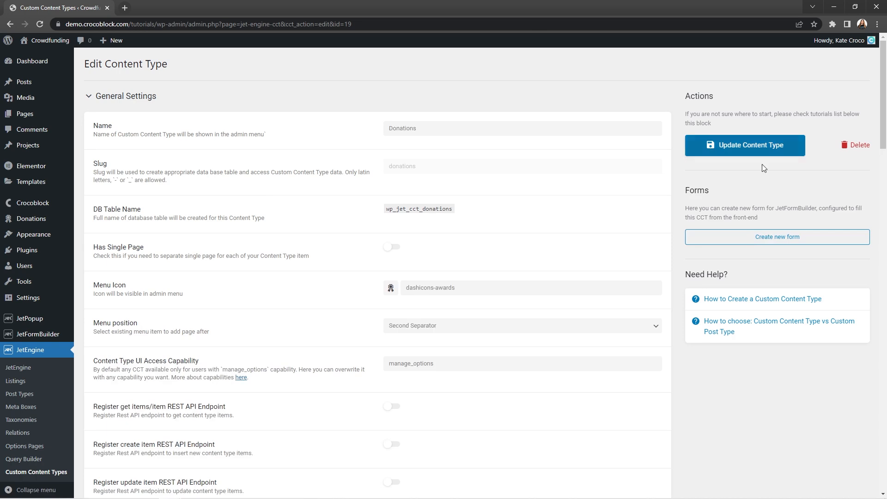
Open a blank Donations item and examine its fields, trying the Project search with "myko" and clearing it.
left_click(41, 223)
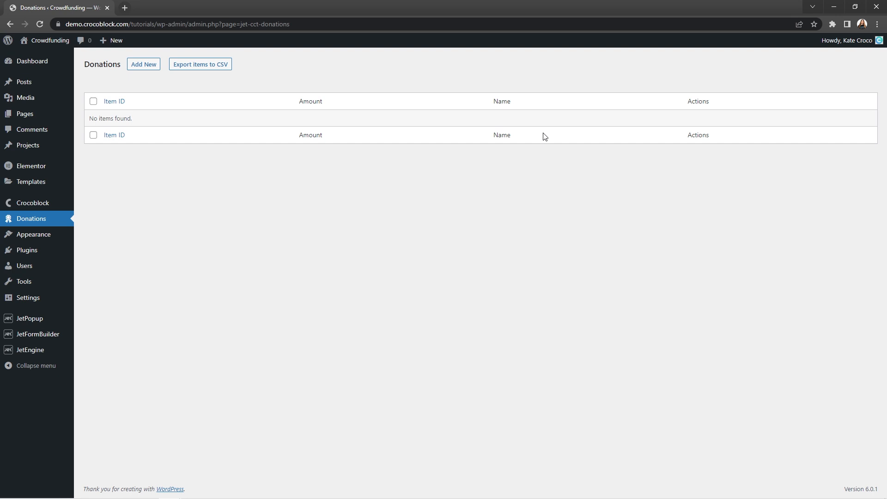
left_click(148, 68)
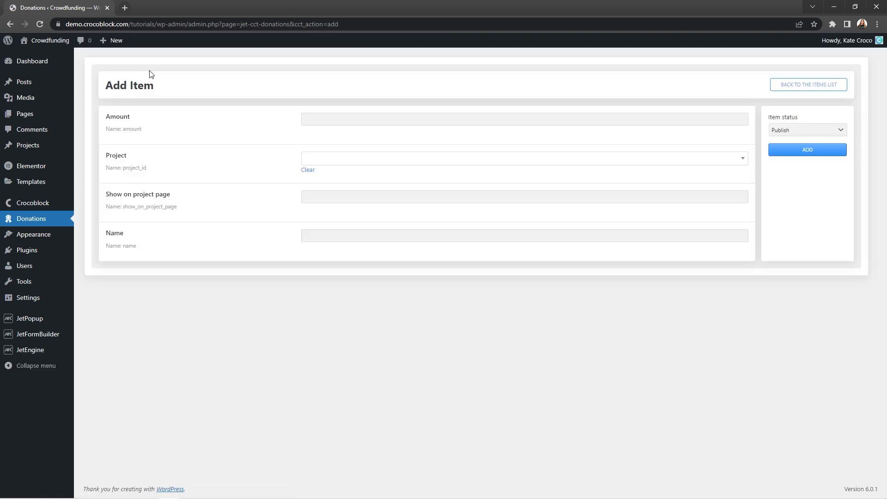
left_click(337, 119)
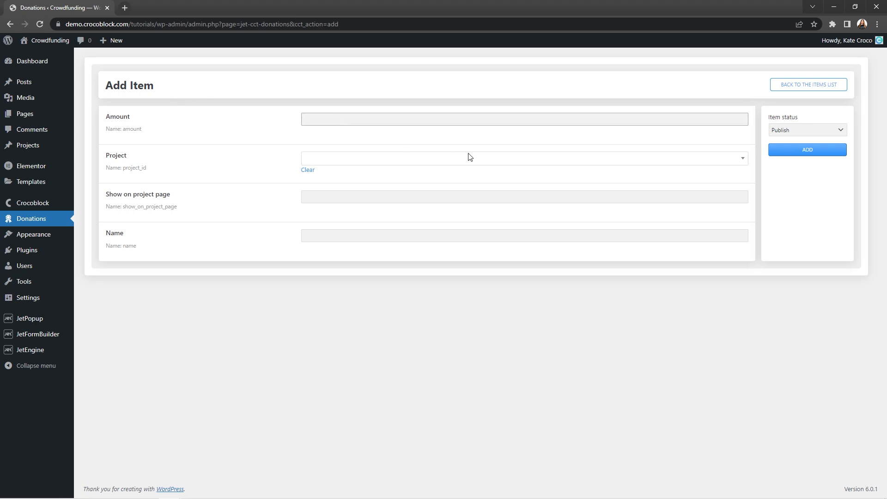
left_click(745, 160)
type("myko")
key("ctrl+a")
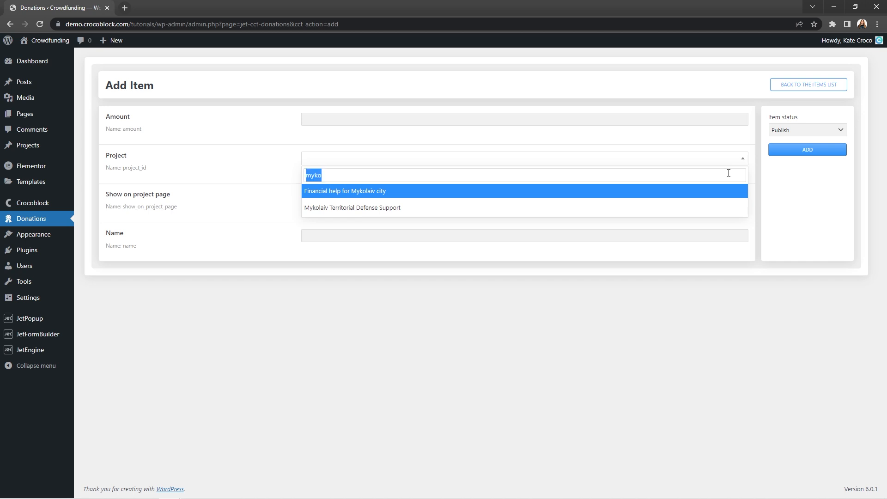
key("BackSpace")
left_click(717, 234)
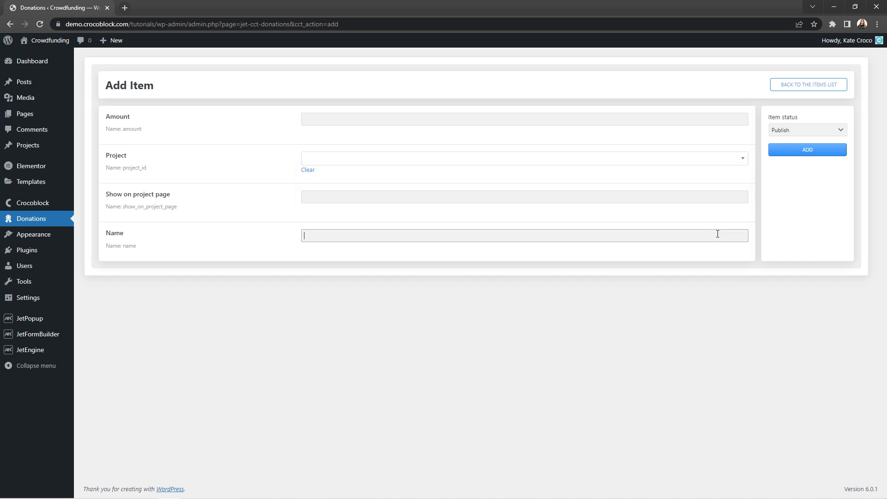
left_click(723, 201)
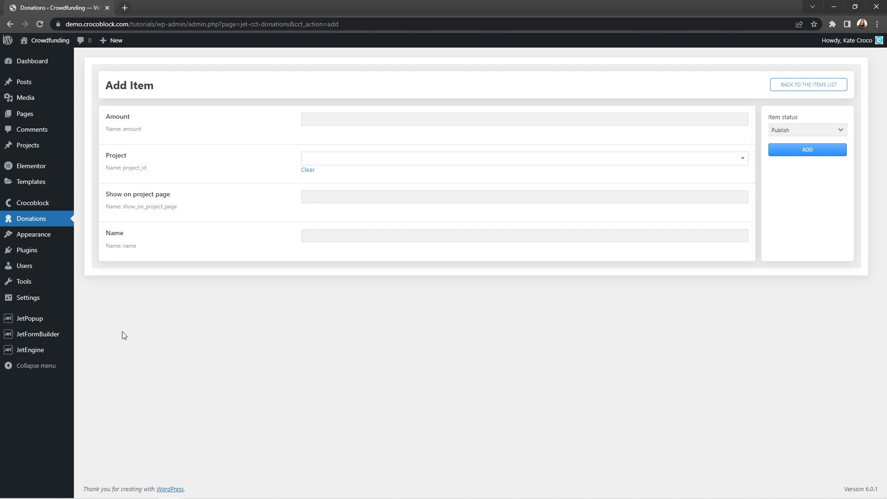
Create a new JetFormBuilder form and look over its default hidden field, text field and submit button.
mouse_move(68, 340)
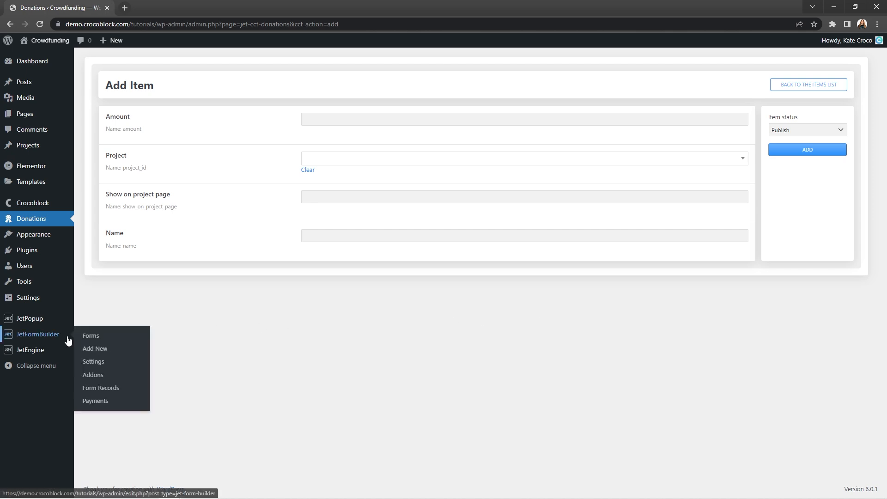
left_click(111, 353)
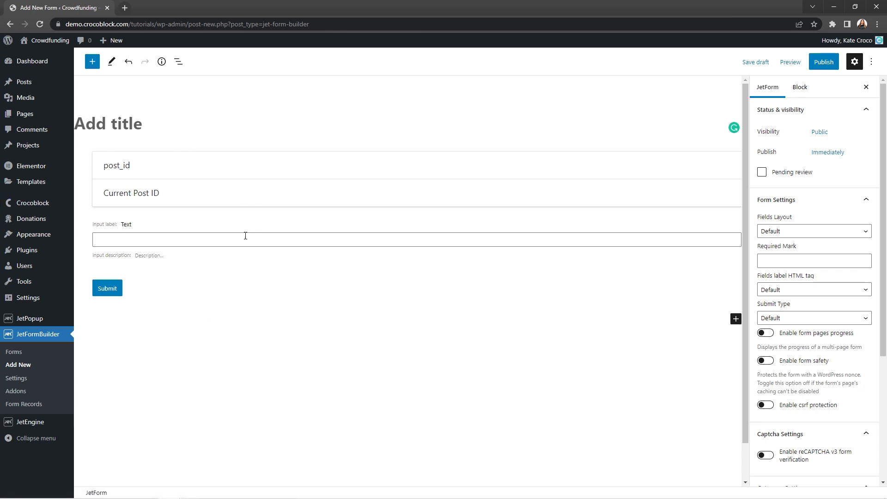
left_click(218, 158)
left_click(181, 267)
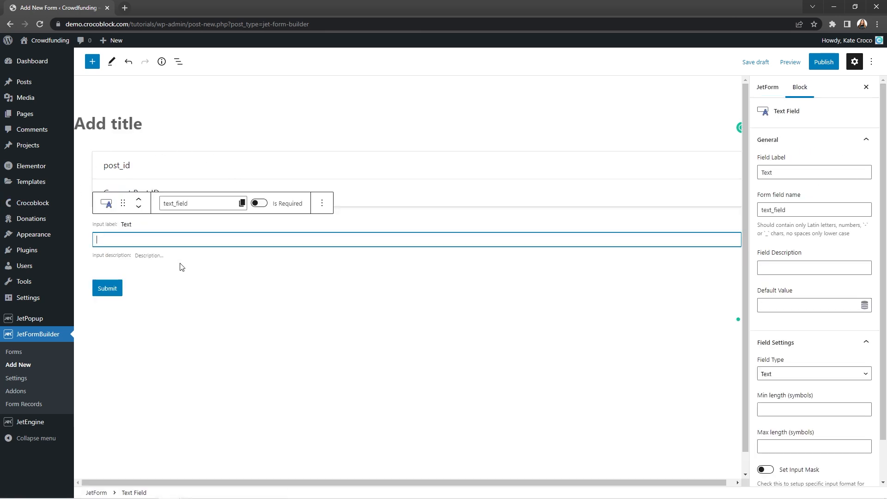
left_click(121, 287)
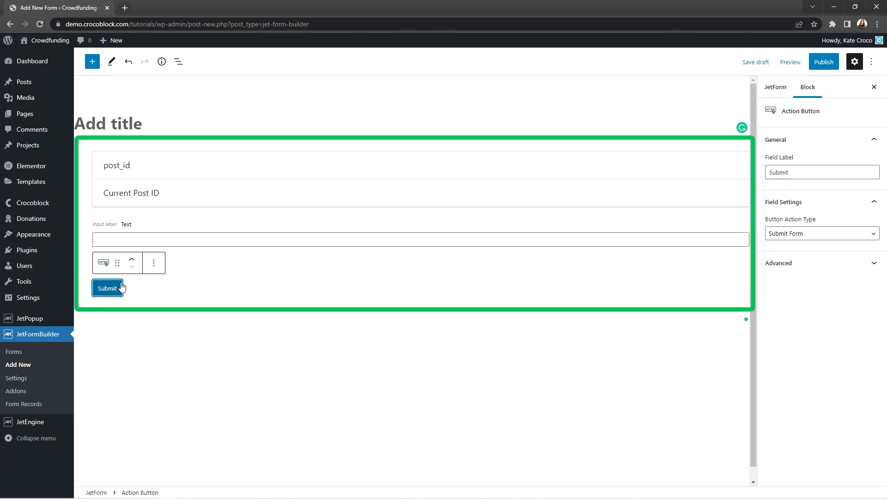
Keep the hidden field's value as Current Post ID and rename its form field to project_id.
left_click(185, 169)
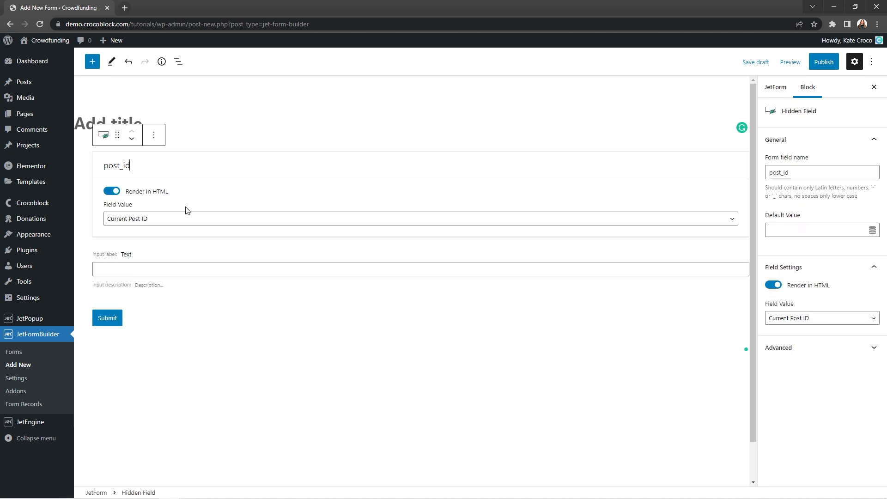
left_click(215, 225)
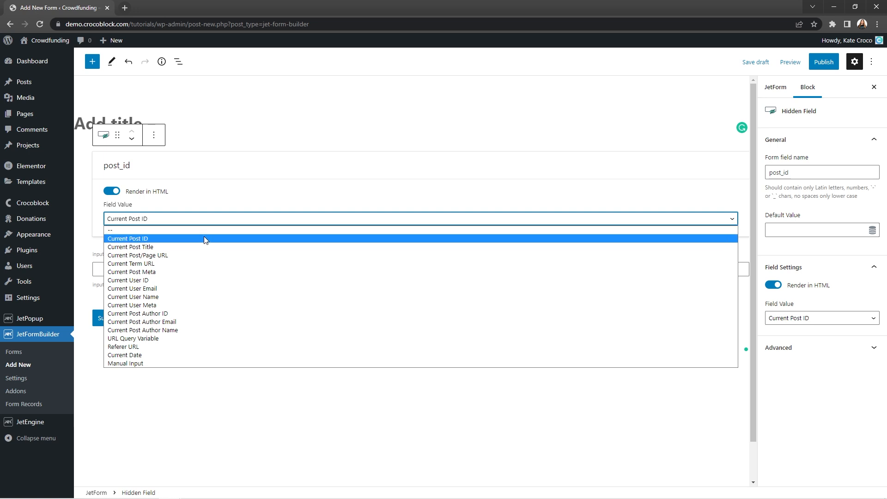
left_click(205, 239)
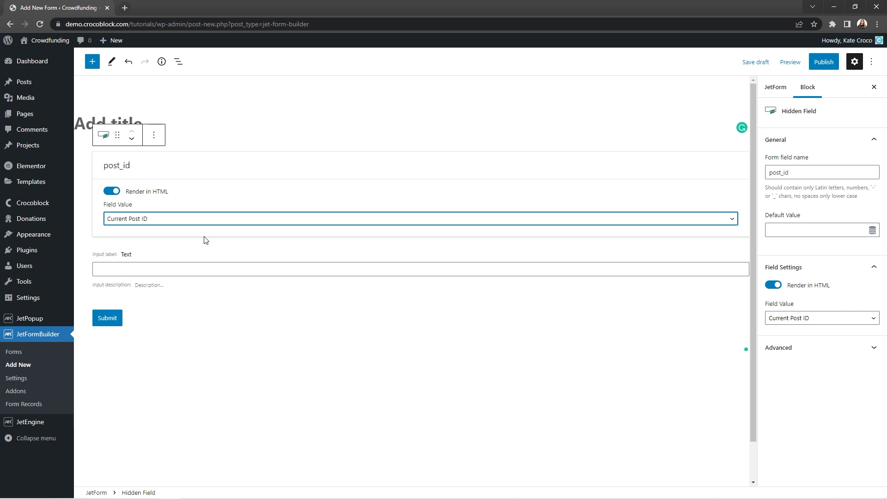
left_click_drag(781, 172, 765, 173)
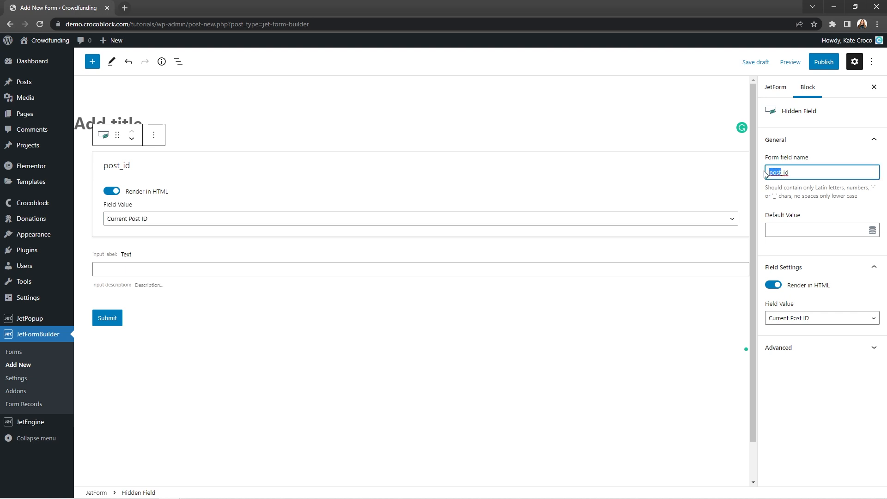
type("project")
Duplicate the project_id hidden field, name the copy project_name and set its field value to Current Post Title.
left_click(218, 165)
left_click(155, 134)
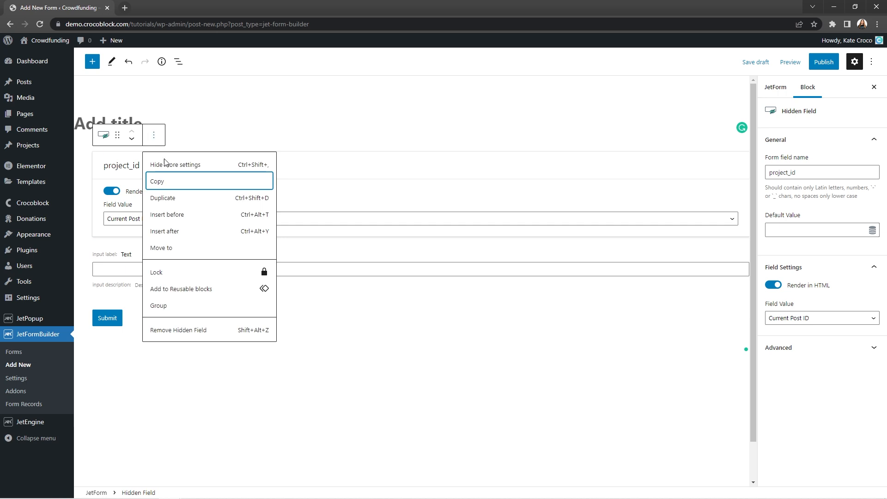
left_click(166, 198)
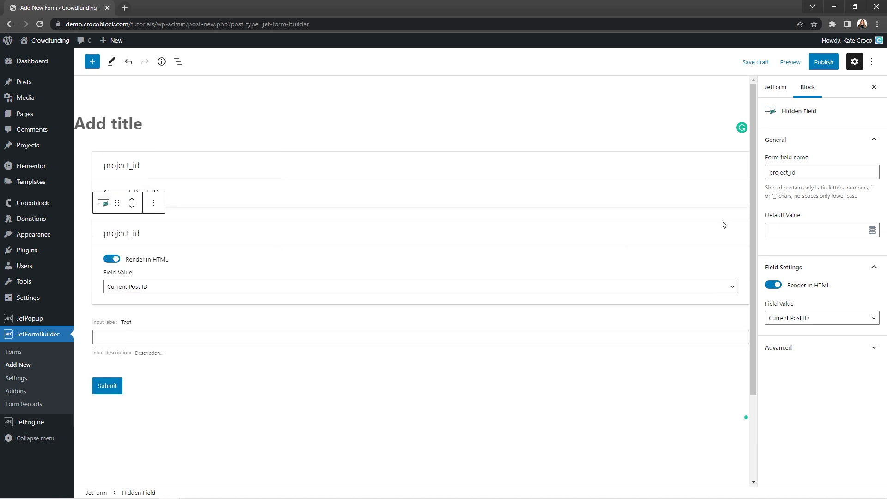
left_click_drag(797, 172, 792, 172)
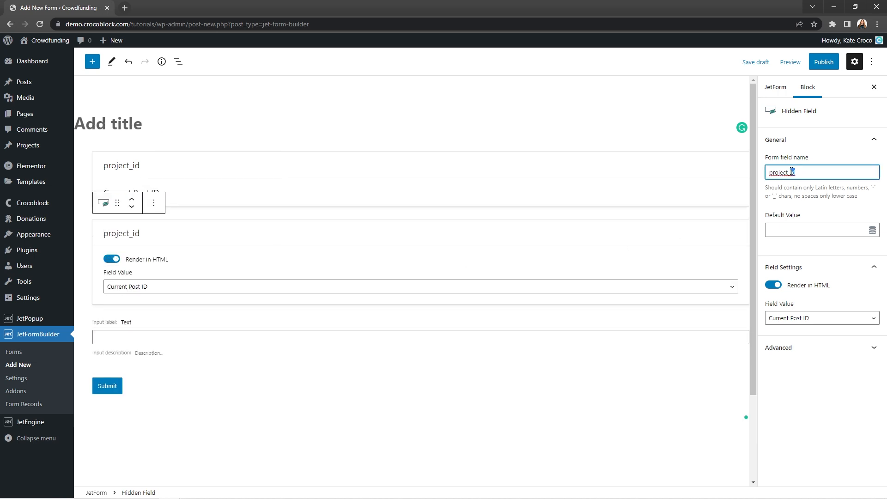
type("name")
left_click(732, 287)
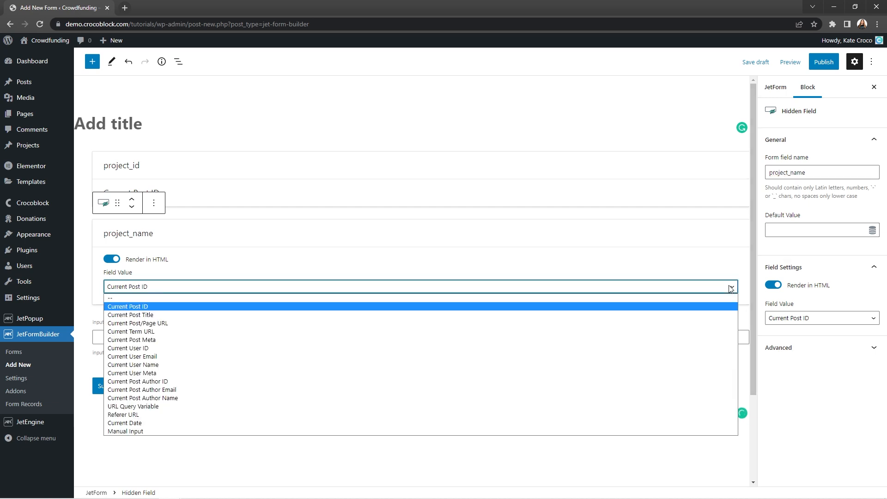
left_click(722, 316)
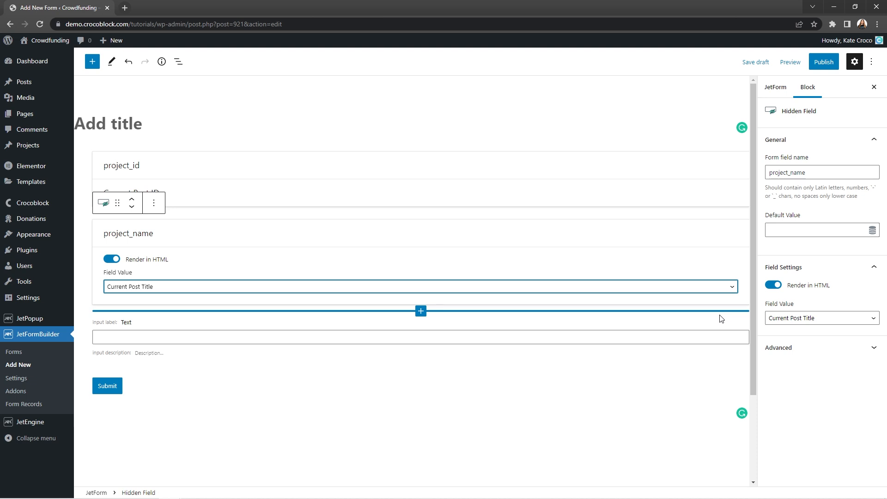
Set the default text field's label to "Amount" and its form field name to amount.
left_click(190, 333)
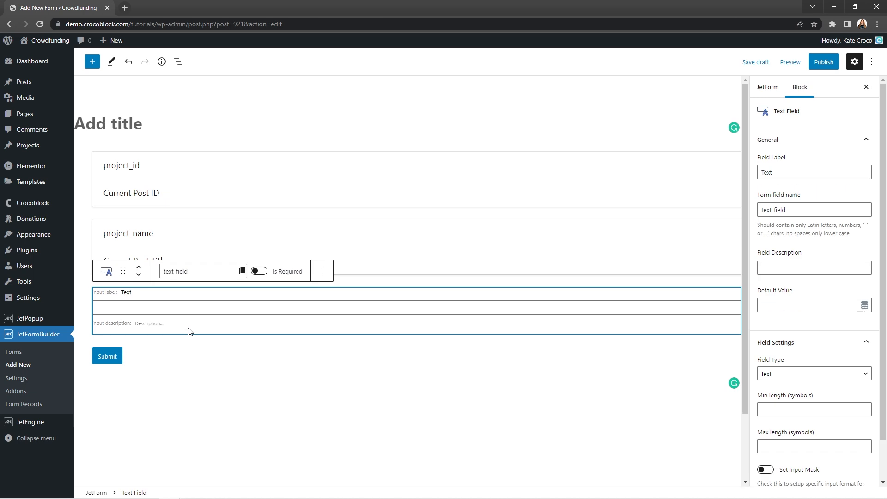
left_click(794, 175)
double_click(794, 175)
type("A")
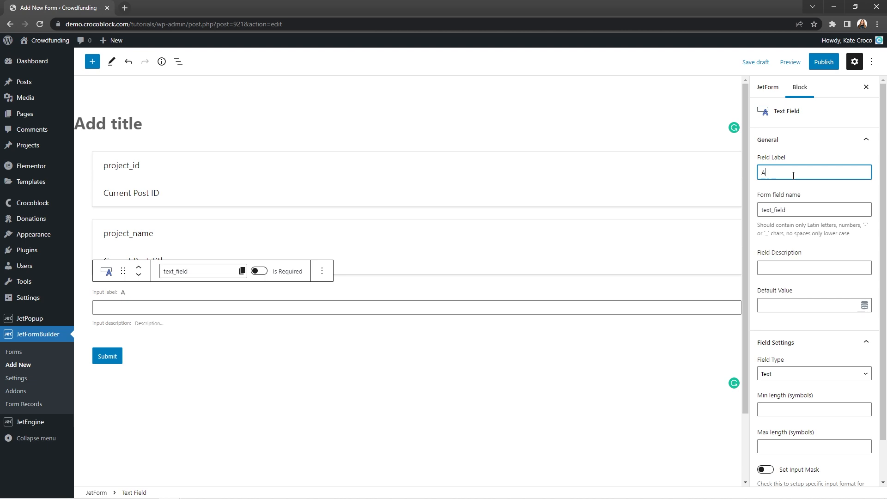
type("mount")
double_click(796, 210)
type("amount")
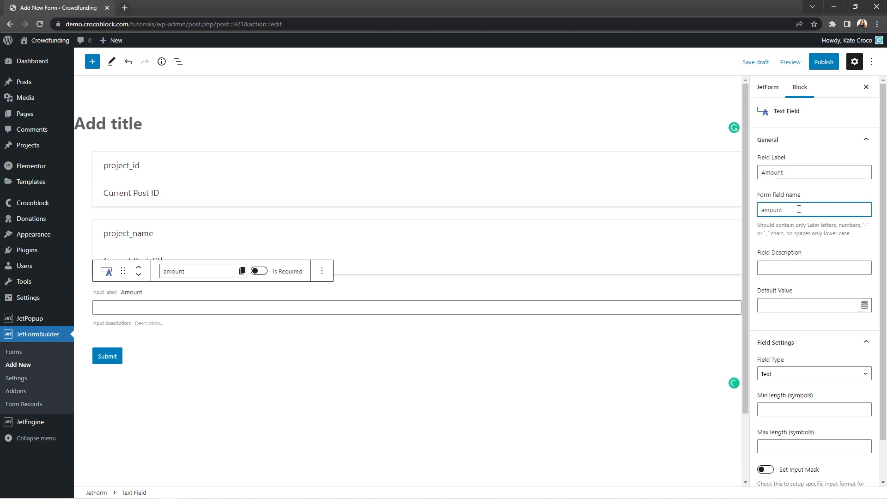
Make the Amount field required and give it the placeholder "Donation amount in USD".
scroll(828, 296, "down", 1)
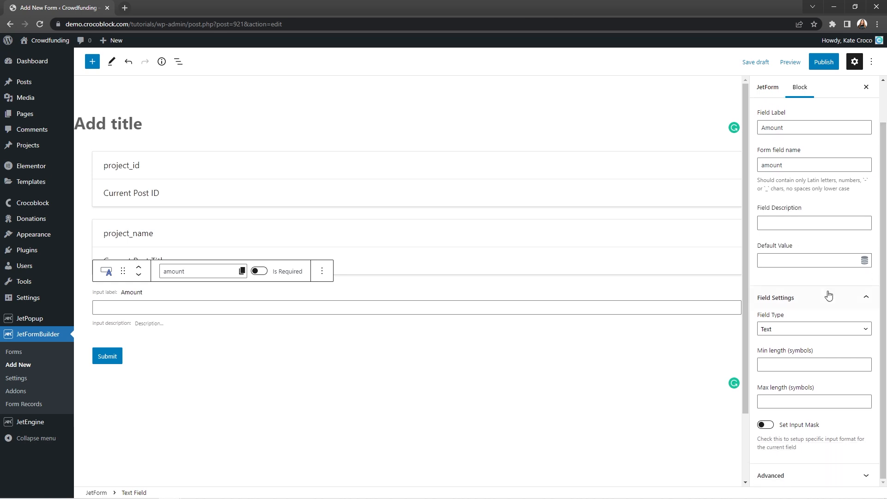
left_click(260, 272)
left_click(868, 477)
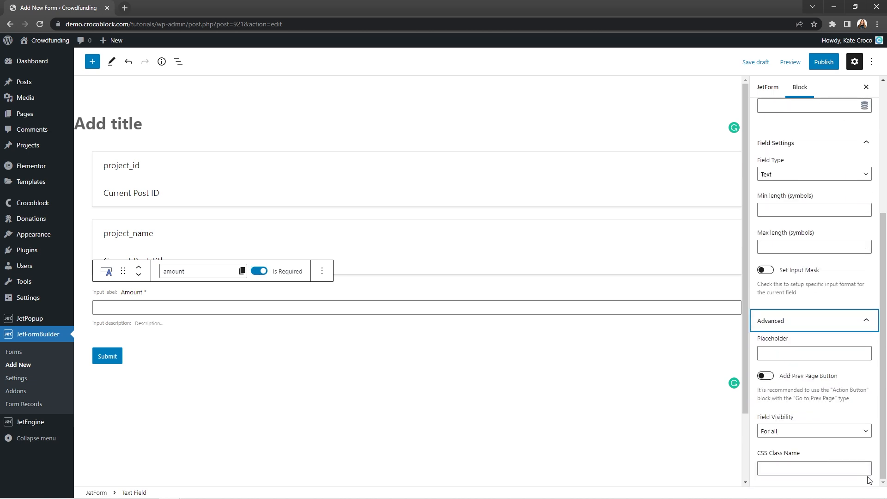
left_click(856, 354)
type("Don")
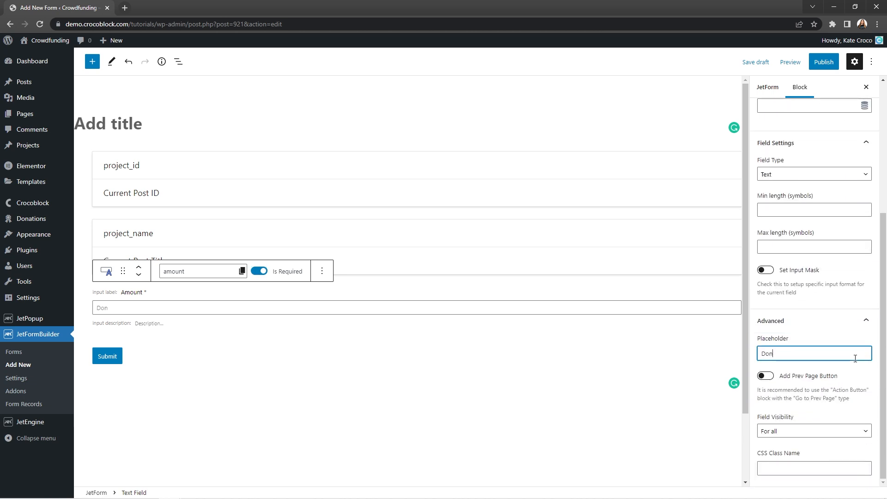
type("ation amount in USD")
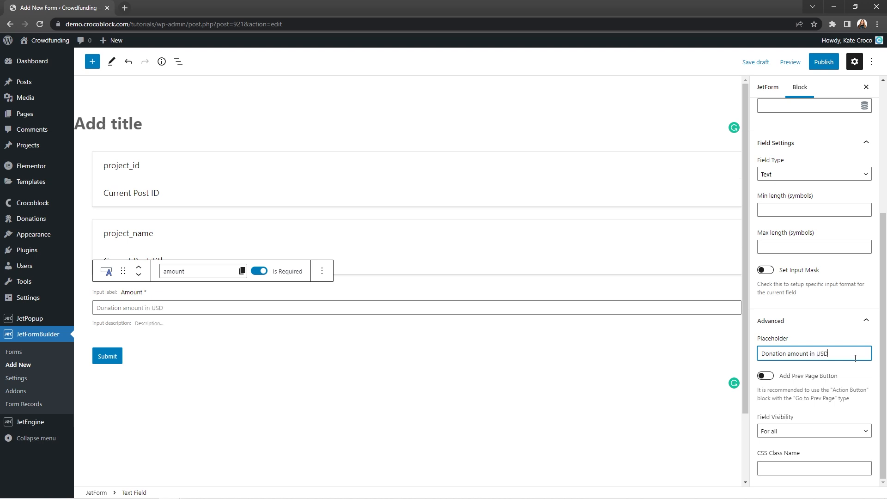
Add a Select Field below Amount, labelled "Show your name in the donations list" and named show_your_name.
left_click(416, 340)
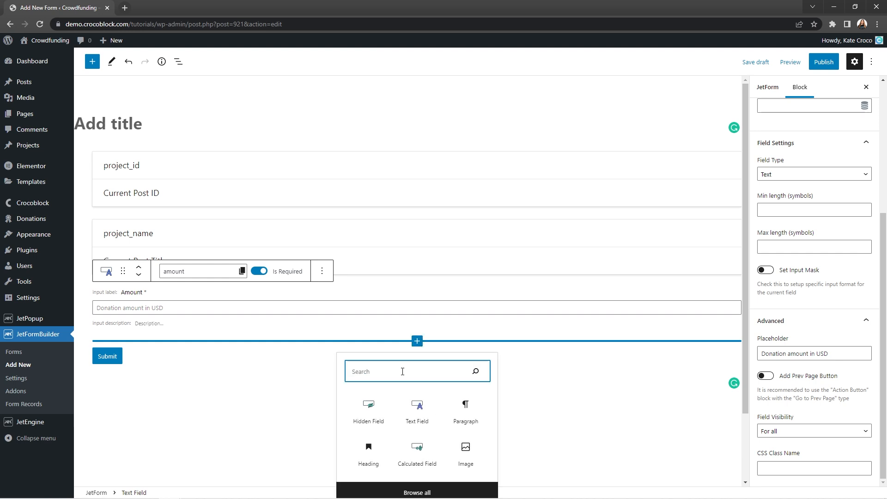
type("select")
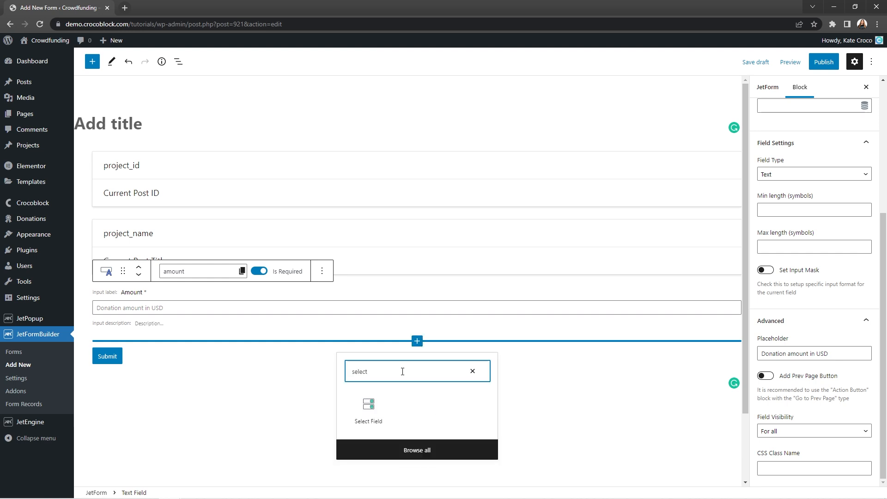
left_click(371, 411)
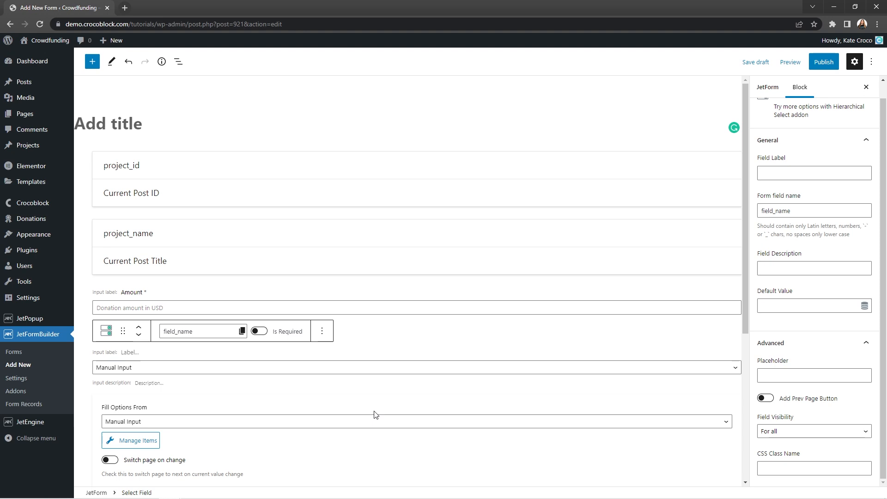
left_click(823, 174)
type("Sh")
key("BackSpace")
type("how your name in the donations list")
left_click(849, 211)
type("ow_your_name")
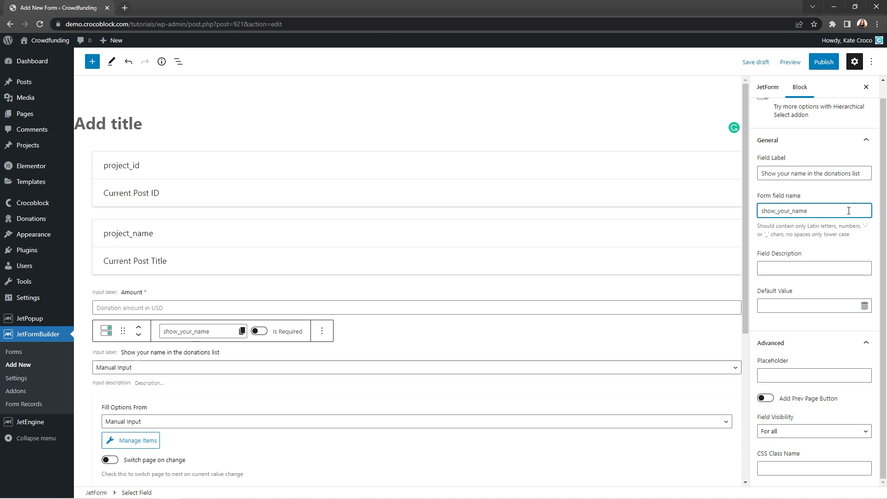
Fill the select field's options from Manual Input and define the first option with label "No" and value "no".
left_click(736, 367)
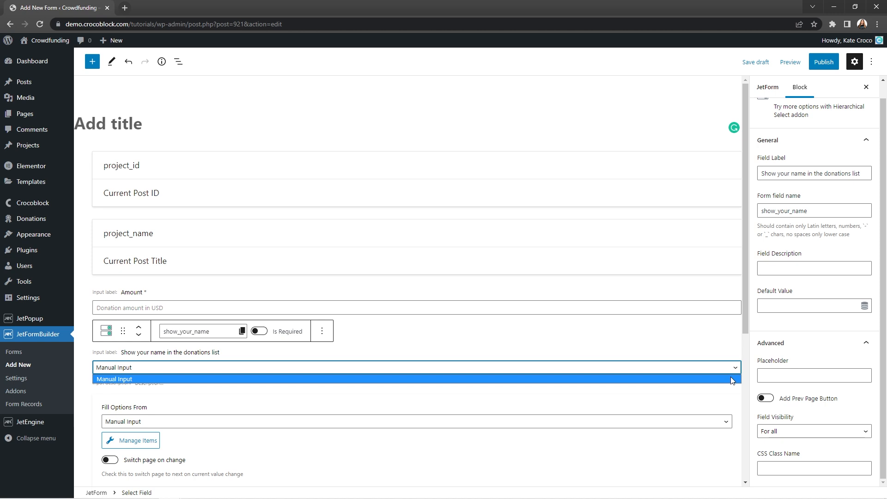
left_click(731, 379)
left_click(726, 422)
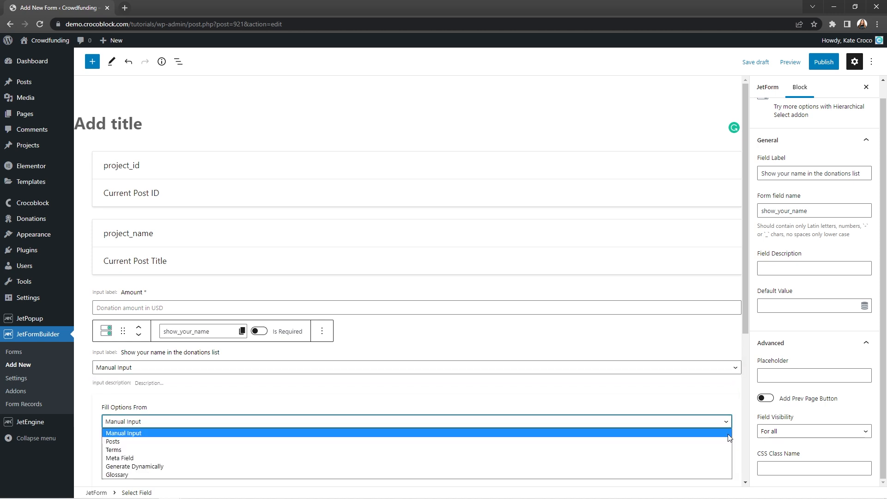
left_click(727, 434)
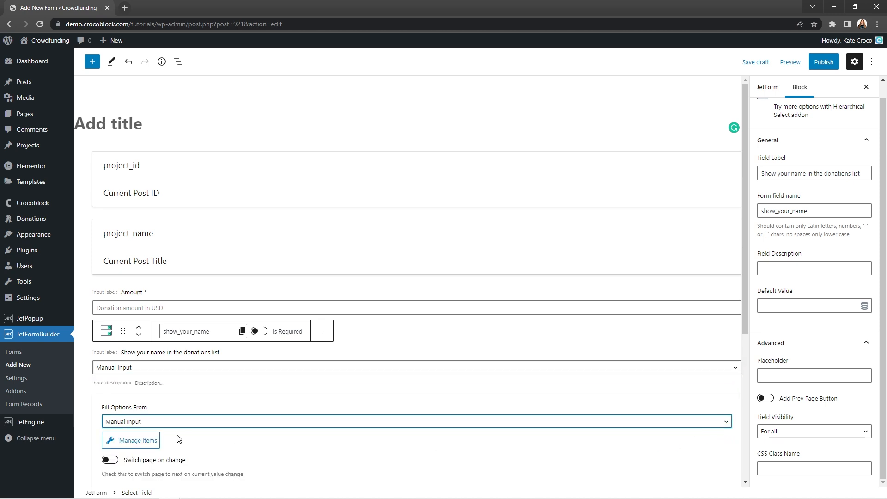
left_click(156, 435)
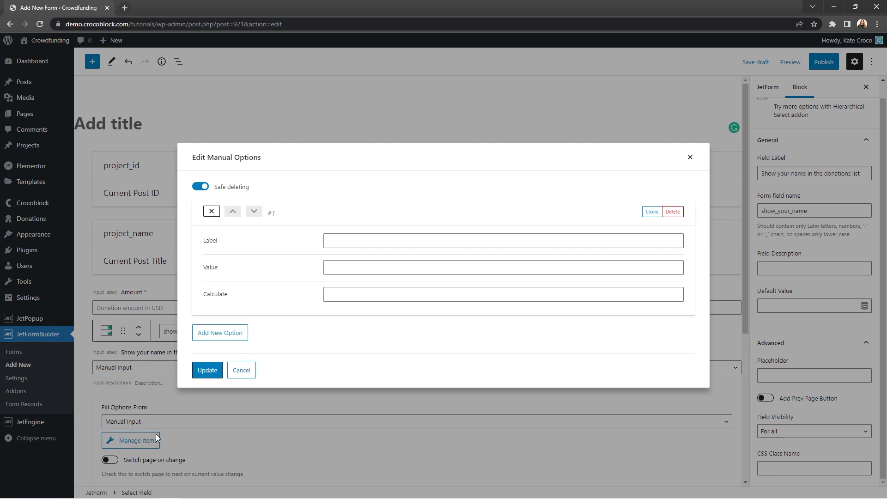
left_click(368, 240)
type("No")
left_click(364, 268)
type("no")
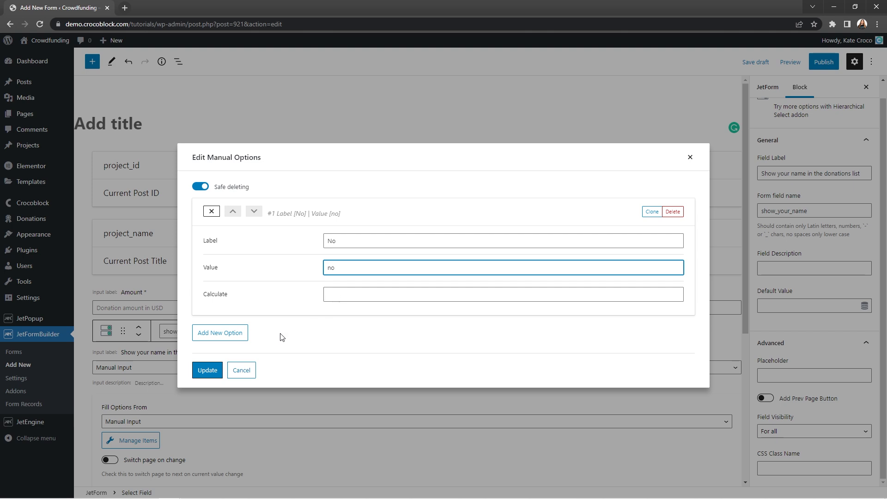
Add a second manual option with label "Yes" and value "yes", and update the options.
left_click(231, 337)
type("Yes")
left_click(355, 354)
type("yes")
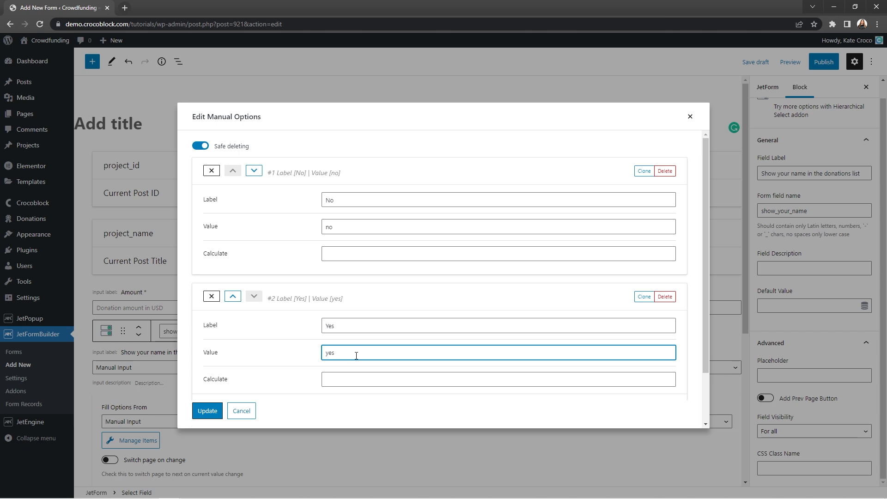
left_click(208, 411)
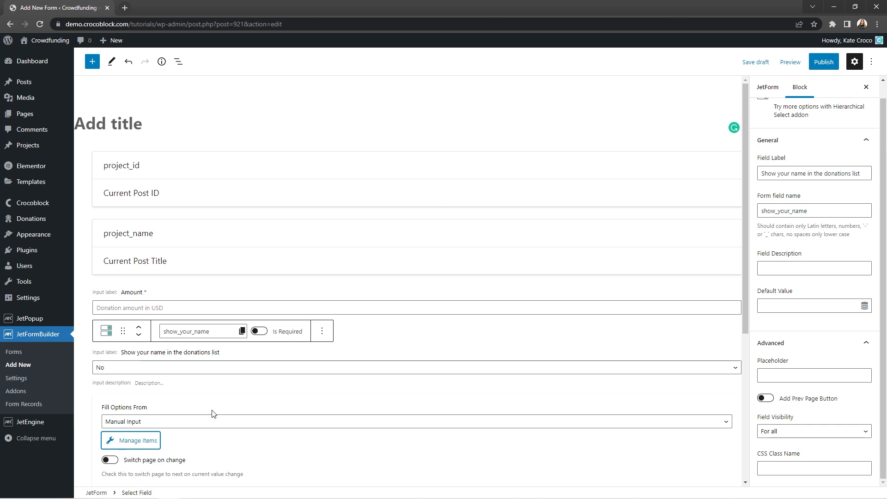
Insert a Conditional Block between the donations list select field and the submit button.
left_click_drag(747, 325, 751, 423)
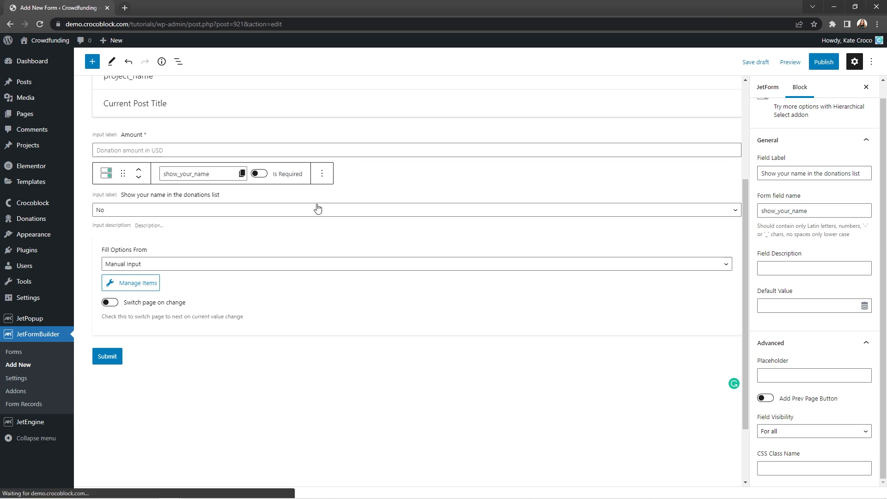
mouse_move(401, 340)
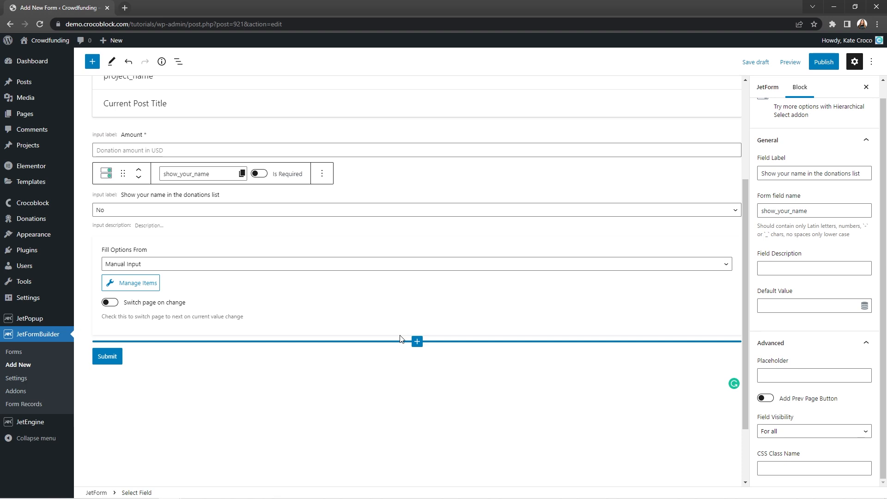
left_click(416, 342)
type("condi")
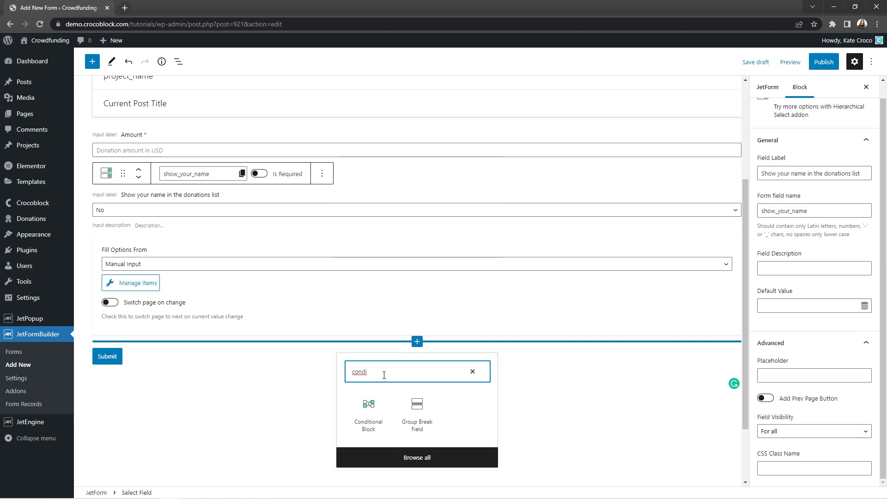
left_click(369, 410)
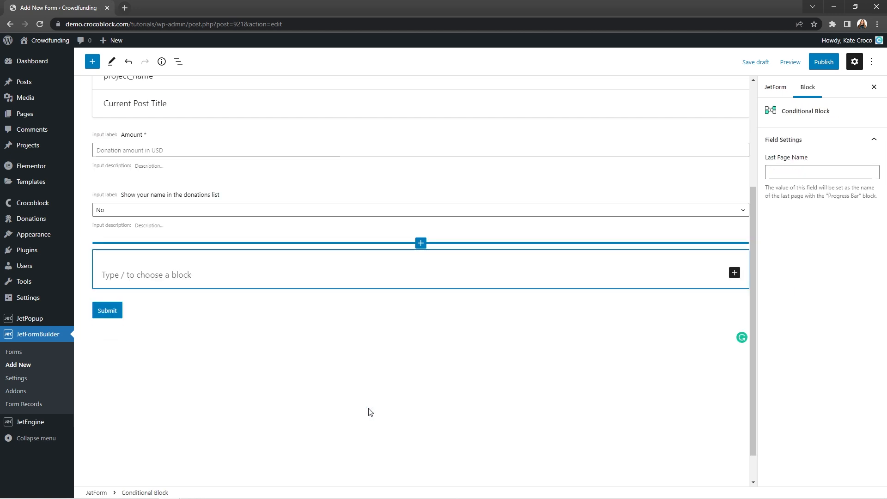
Add a Text Field inside the Conditional Block, labelled "Name" and with the form field name user_name.
left_click(737, 279)
type("text")
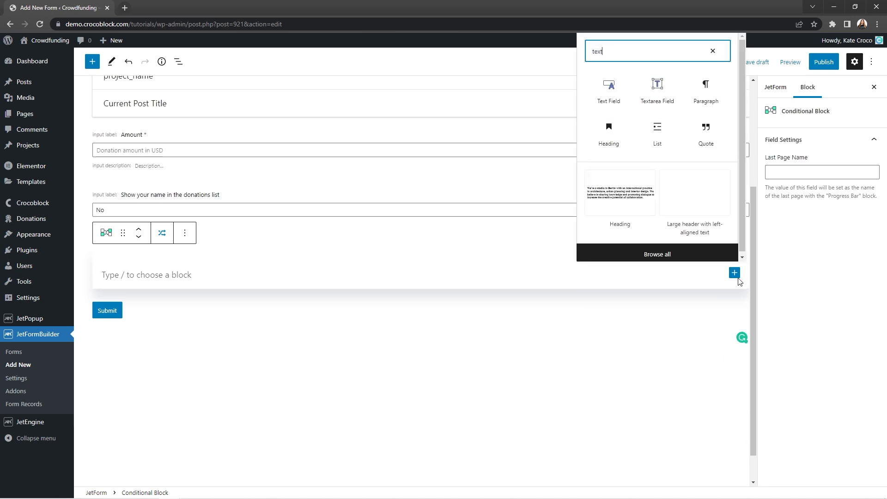
left_click(599, 86)
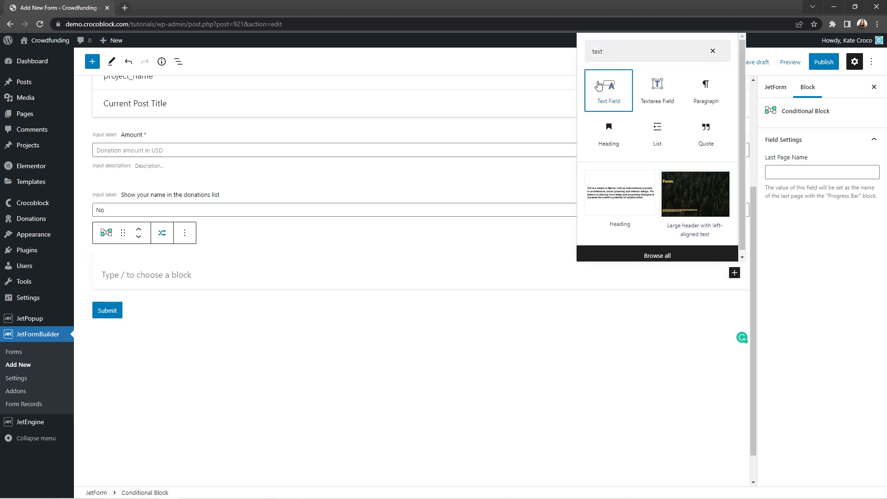
left_click(797, 170)
type("Name")
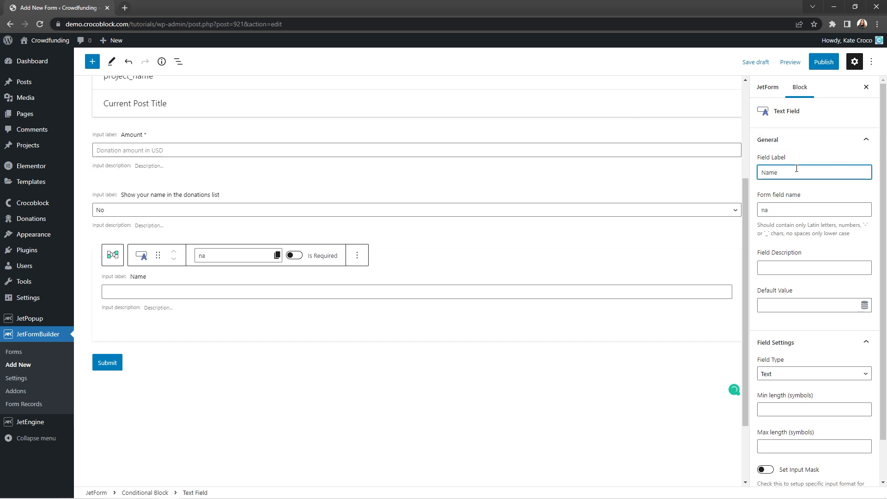
left_click(795, 211)
key("ctrl+a")
type("user_name")
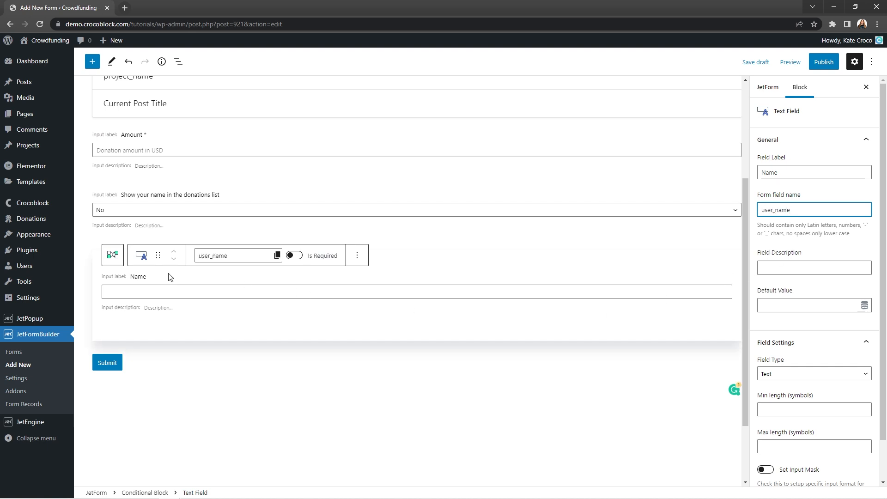
Set the Conditional Block's logic to show it if "Show your name in the donations list" is Equal to "yes", and update the condition.
left_click(116, 259)
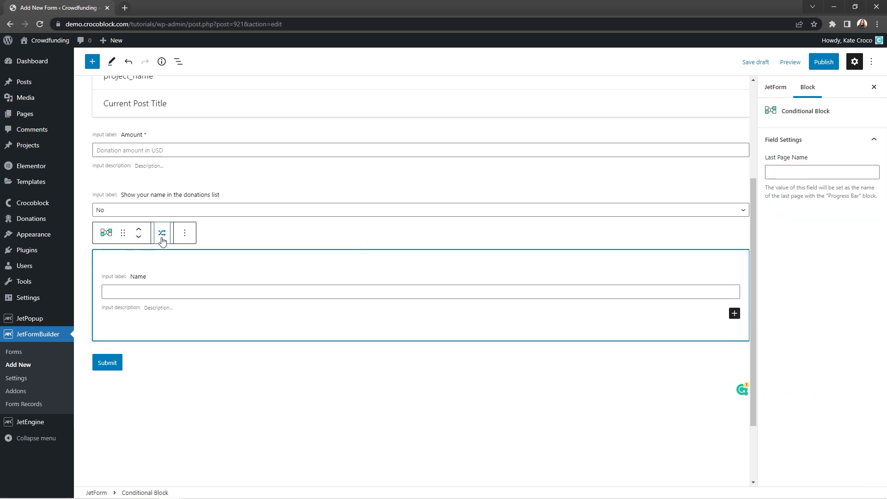
left_click(161, 234)
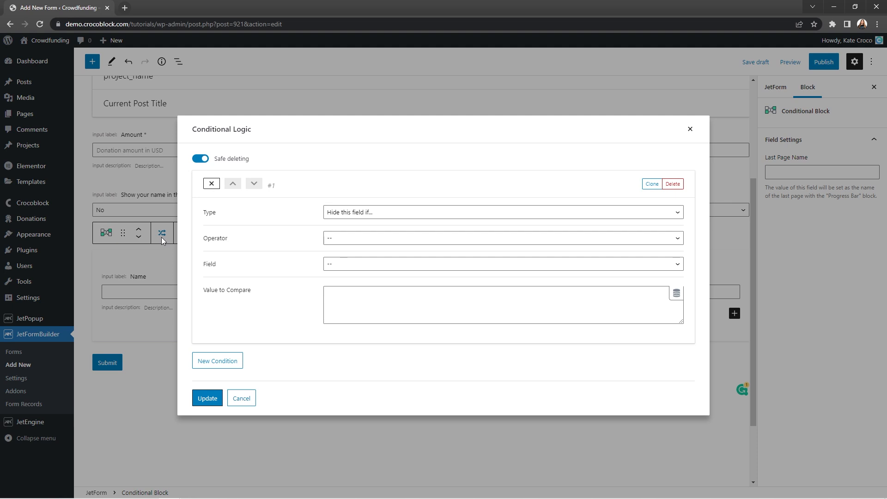
left_click(677, 216)
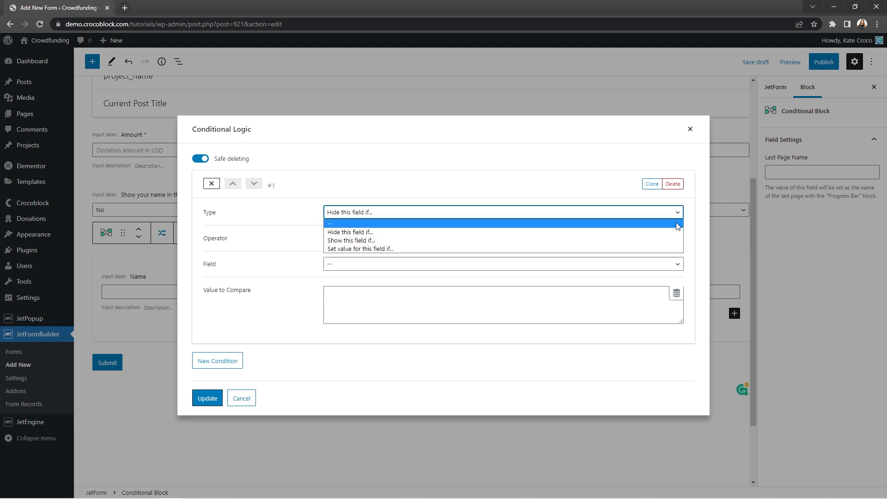
left_click(671, 240)
left_click(670, 243)
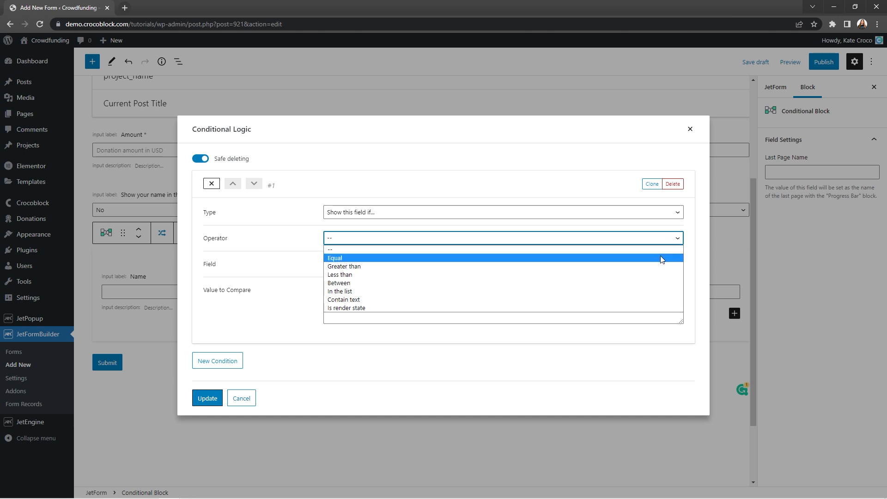
left_click(661, 258)
left_click(664, 266)
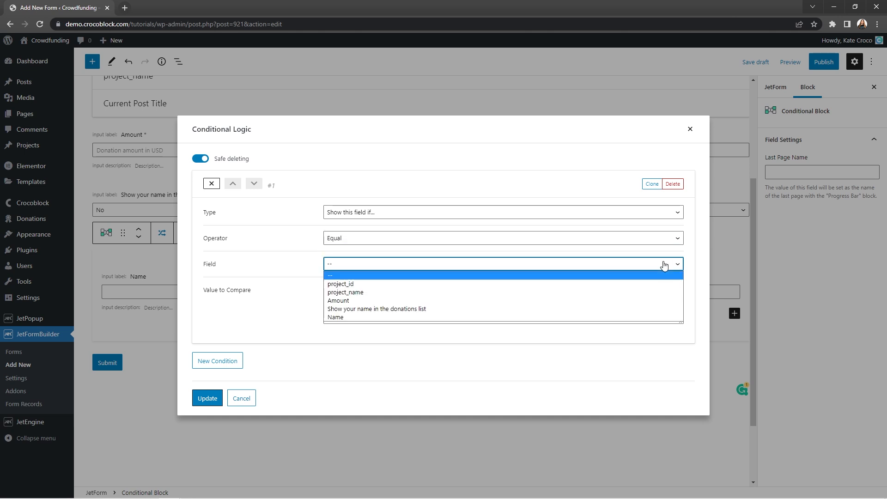
left_click(650, 308)
left_click(638, 310)
type("yes")
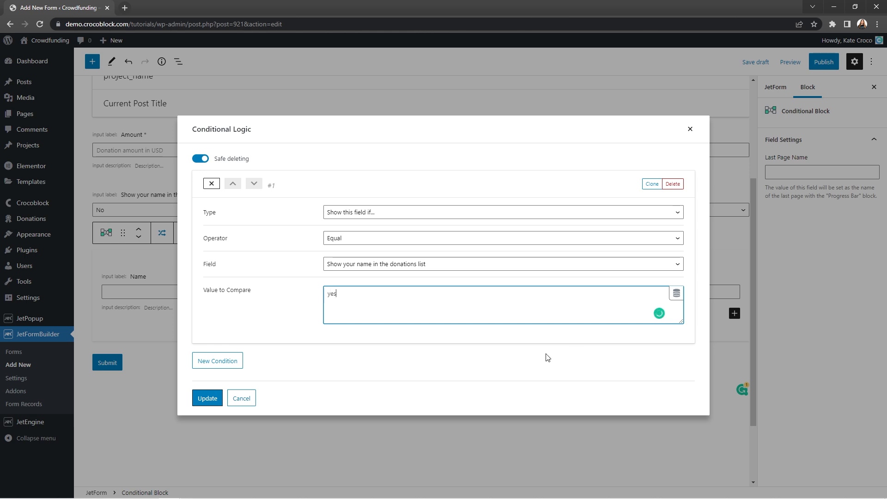
left_click(210, 399)
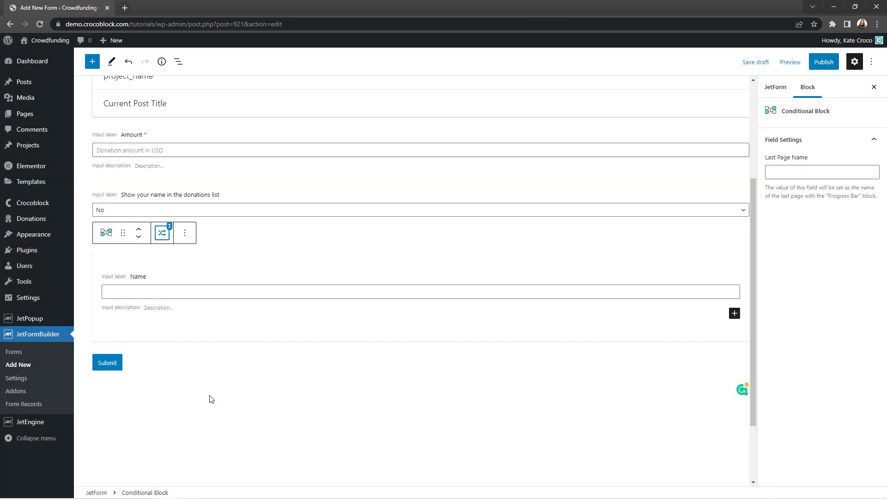
Change the submit button's label to "Donate with PayPal".
left_click(117, 369)
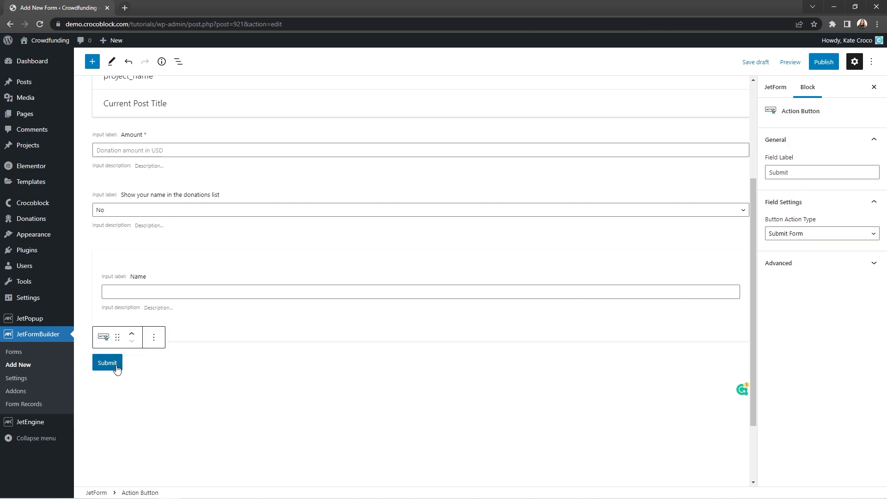
left_click(795, 178)
key("ctrl+a")
type("Donate with PayPal")
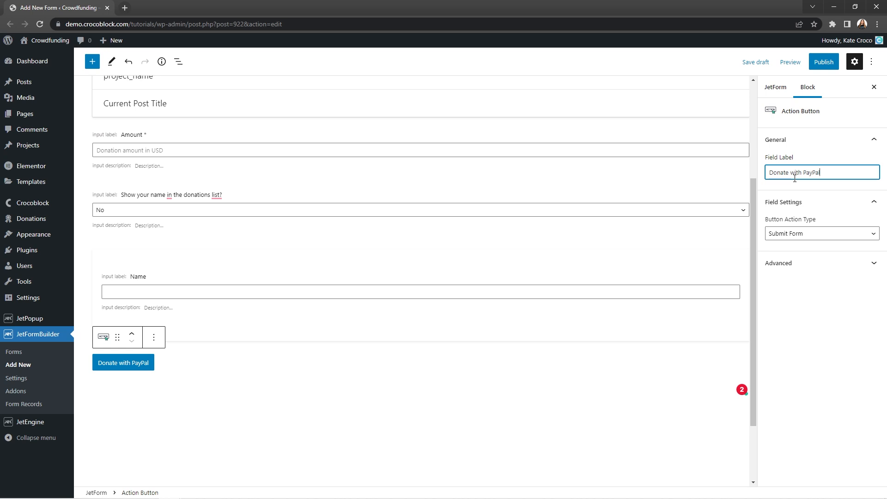
Show the form-level settings with the Status & visibility and Form Settings sections collapsed.
left_click(780, 89)
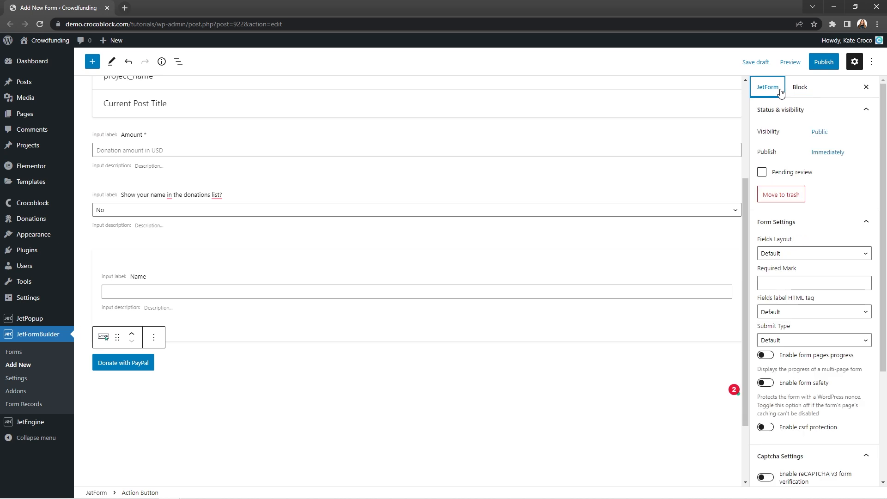
left_click(866, 113)
left_click(871, 133)
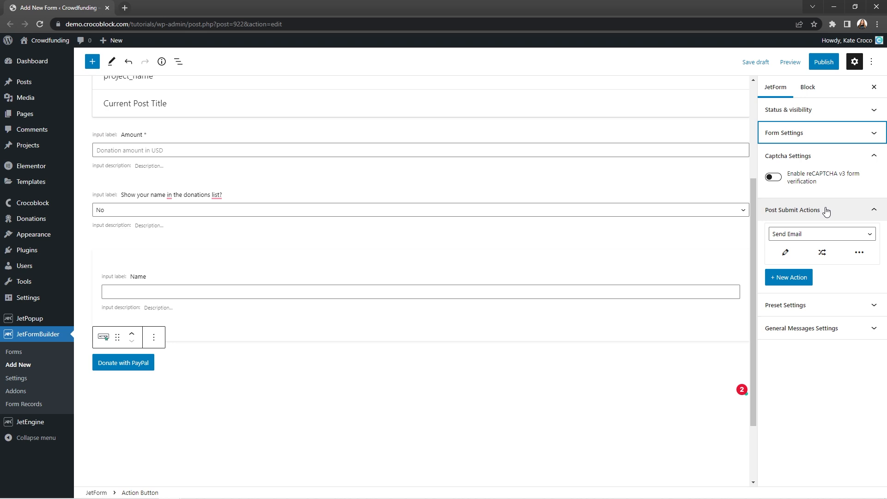
Open the JetFormBuilder settings in a separate browser tab and enable payment gateways.
right_click(31, 382)
left_click(32, 381)
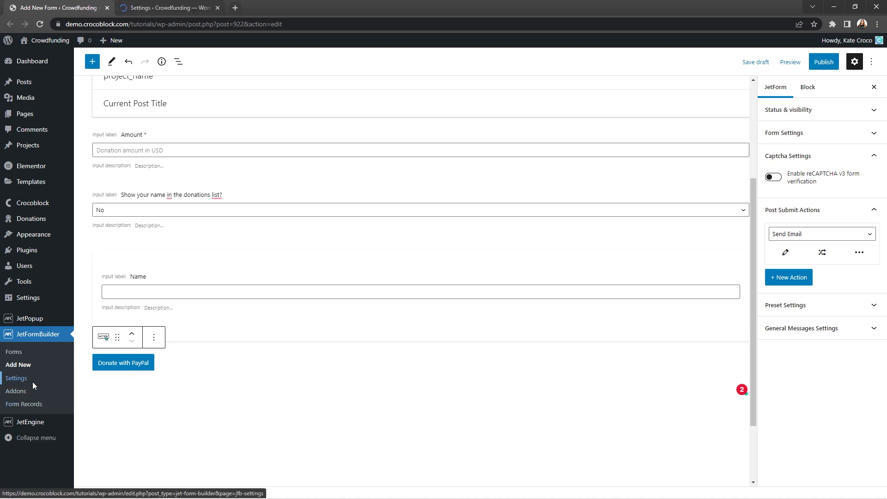
left_click(183, 10)
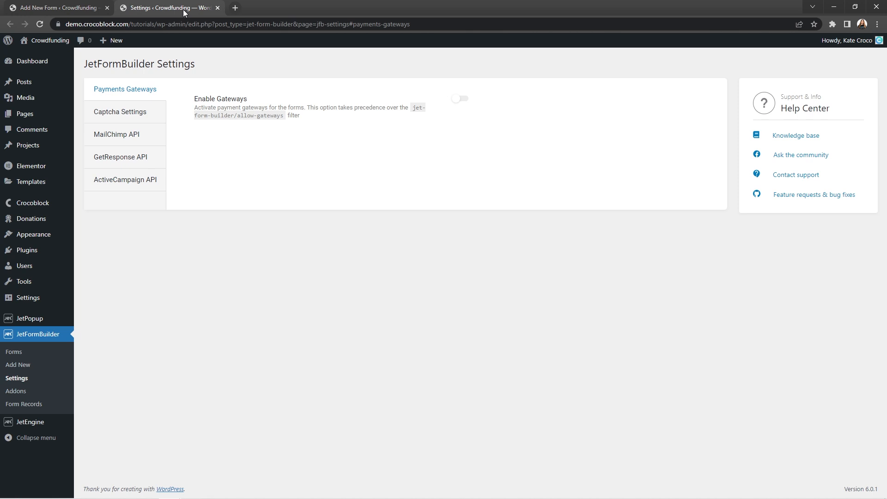
left_click(466, 99)
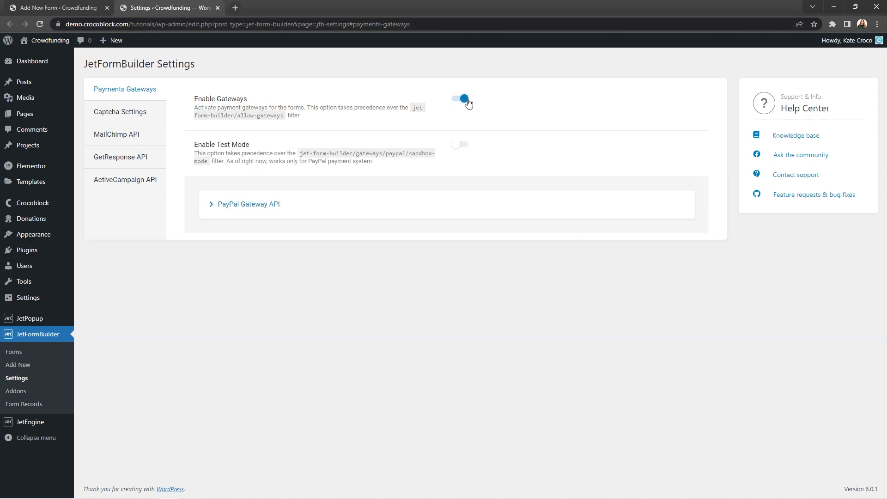
Paste the client ID and secret key into the PayPal Gateway API settings and save them.
left_click(219, 211)
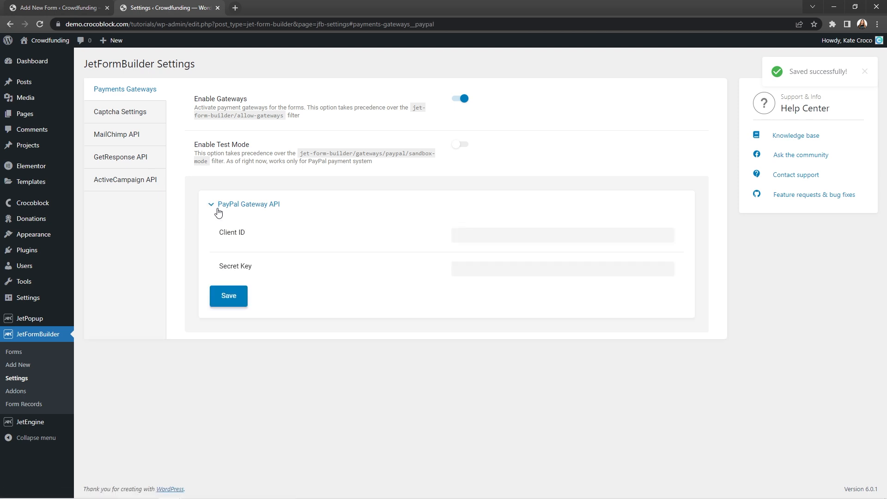
left_click(469, 236)
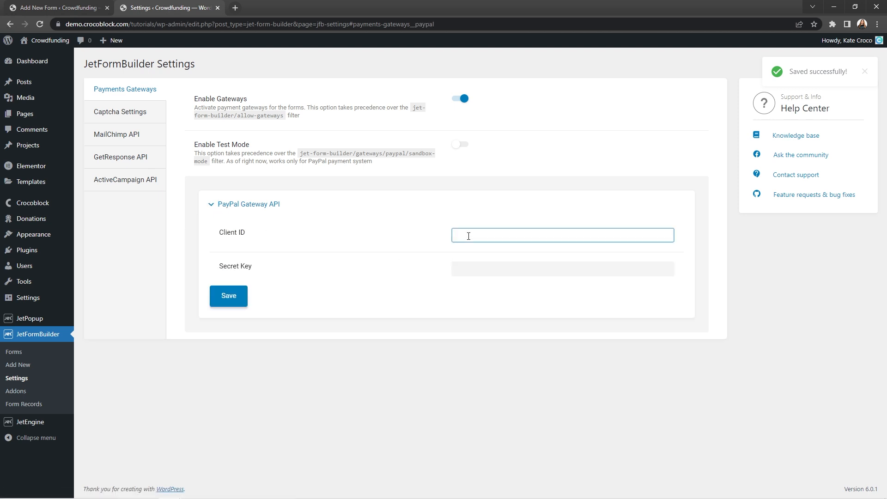
key("ctrl+v")
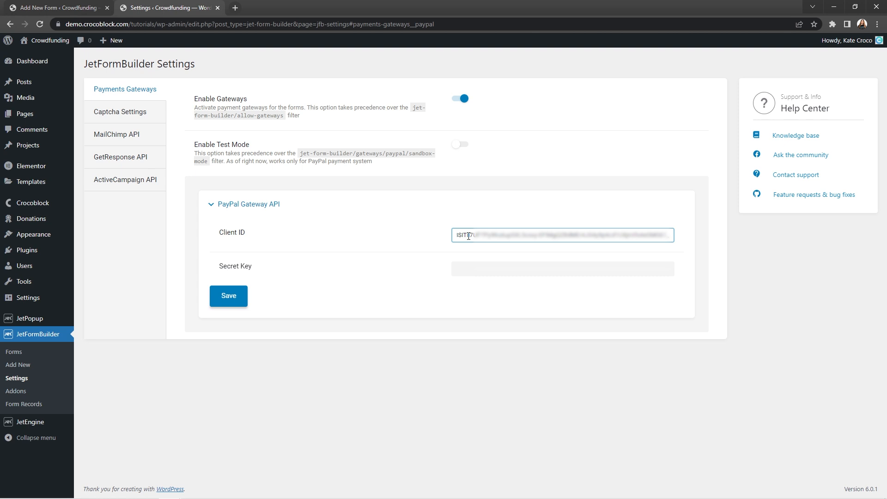
left_click(478, 269)
key("ctrl+v")
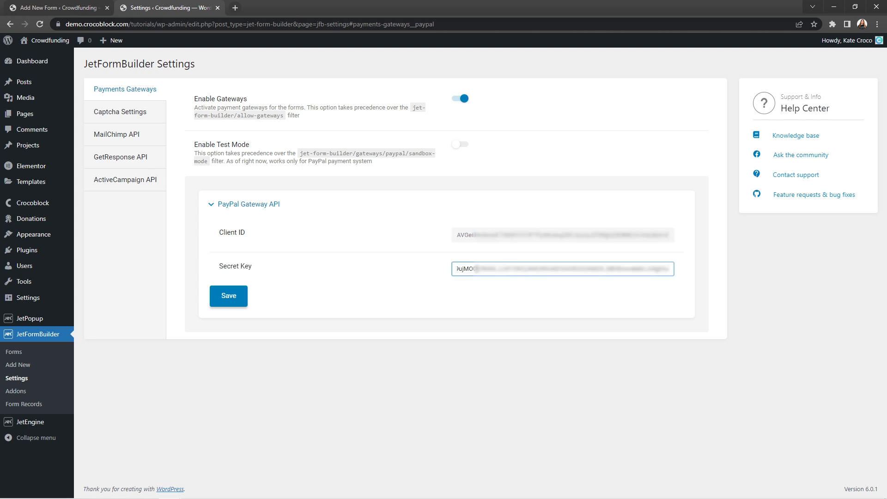
left_click(233, 296)
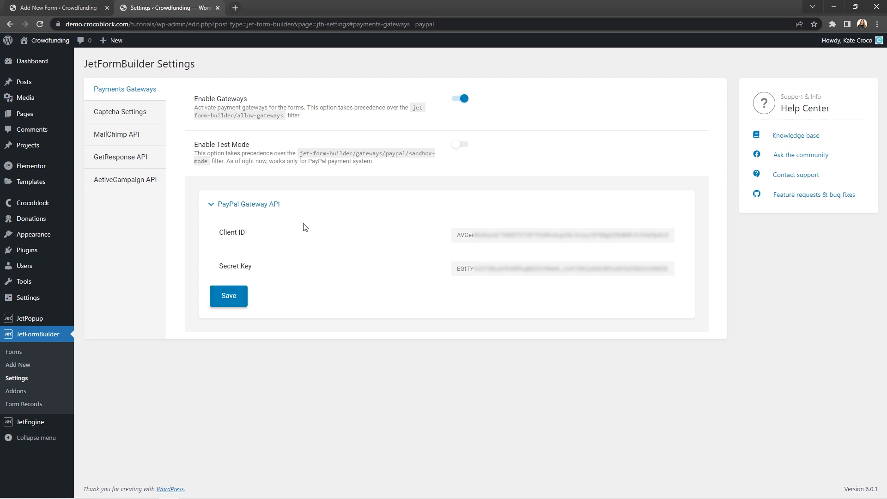
Close the settings page, title the form "Donation Form", and publish it.
left_click(217, 9)
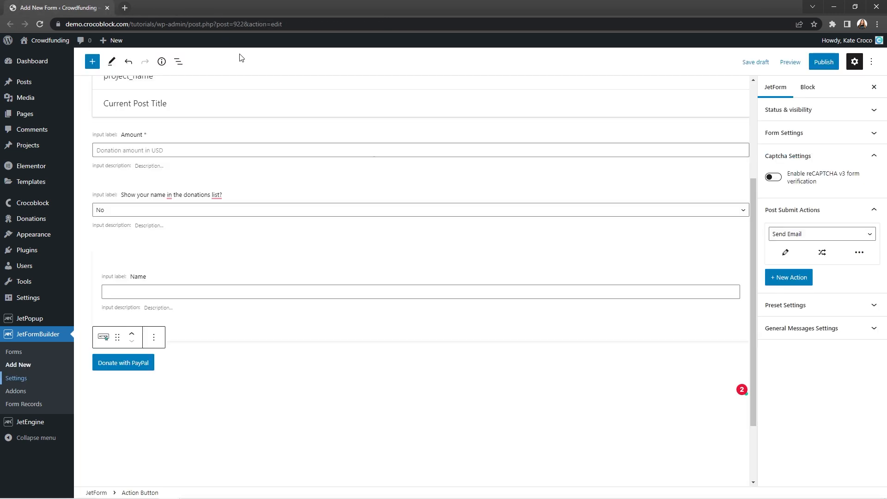
scroll(750, 181, "up", 4)
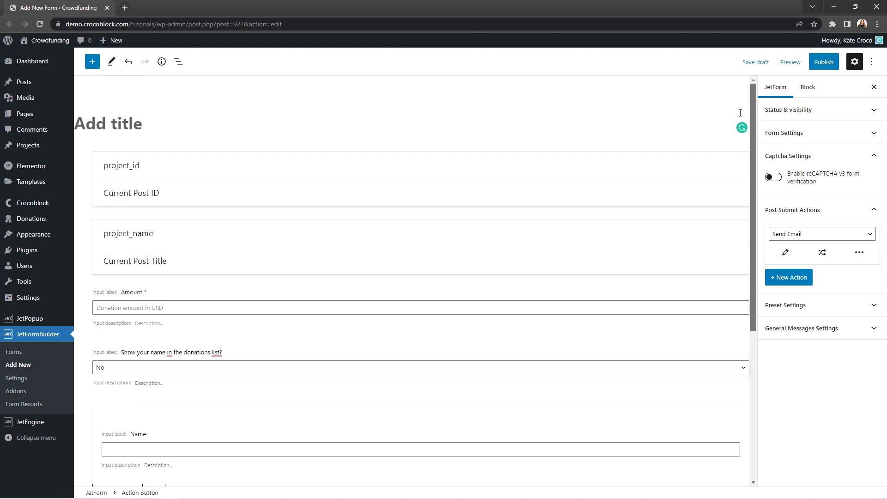
type("Donation Form")
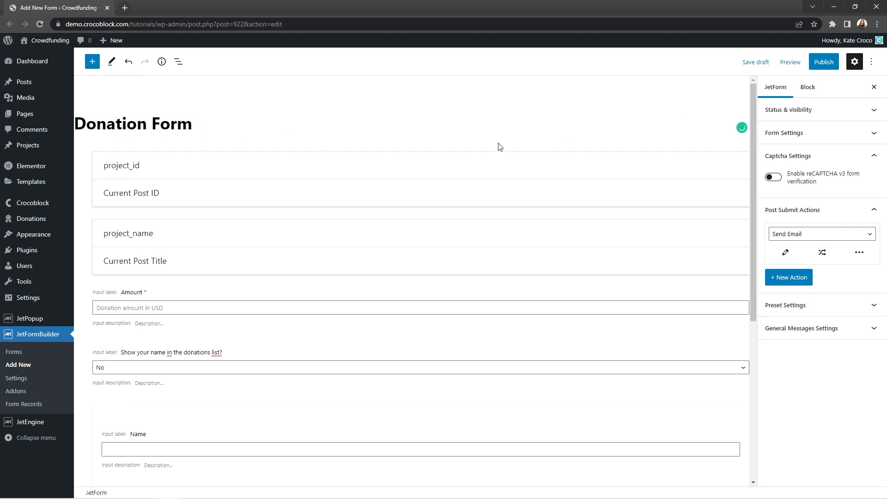
left_click(821, 62)
left_click(820, 61)
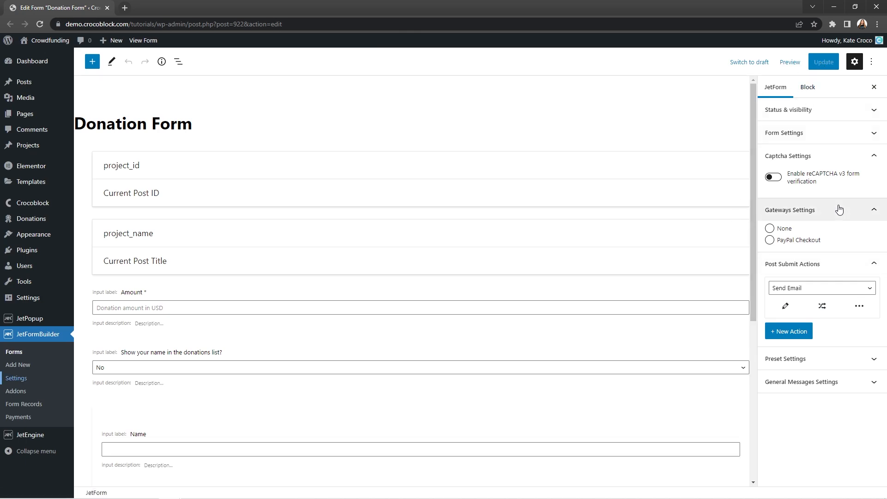
Choose PayPal Checkout as the form's gateway and change the Send Email post submit action to Save Form Record.
left_click(809, 244)
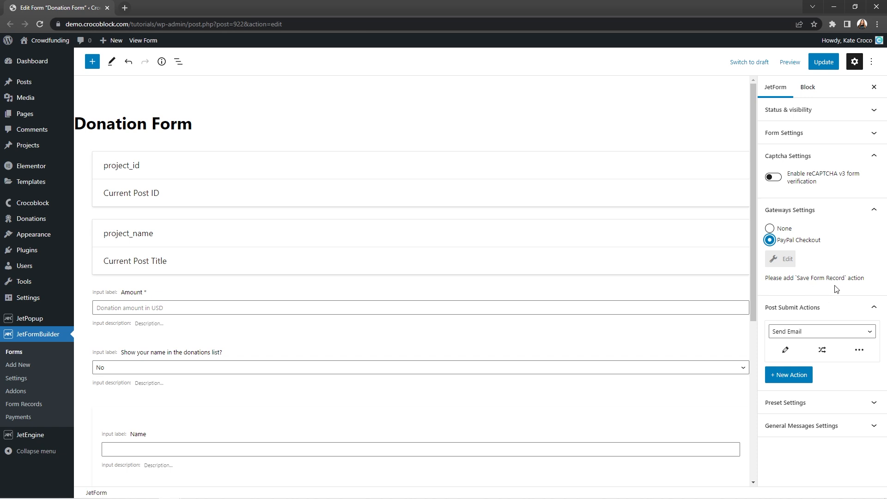
left_click(871, 333)
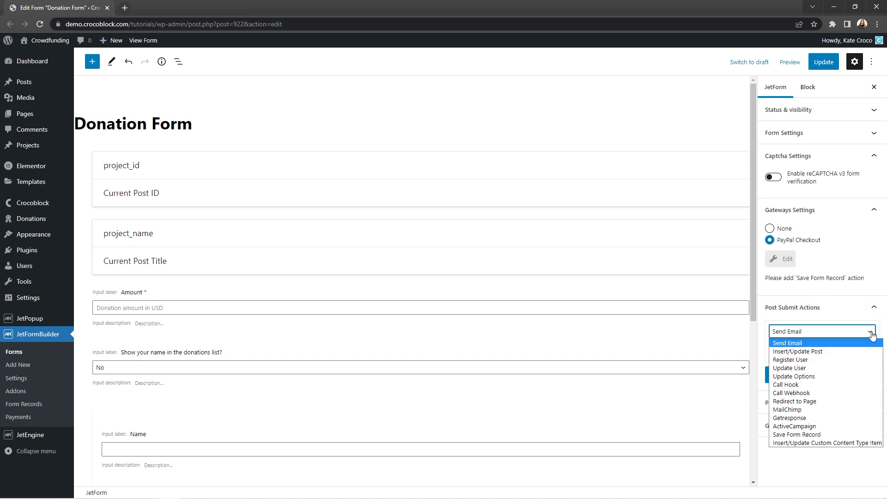
left_click(848, 434)
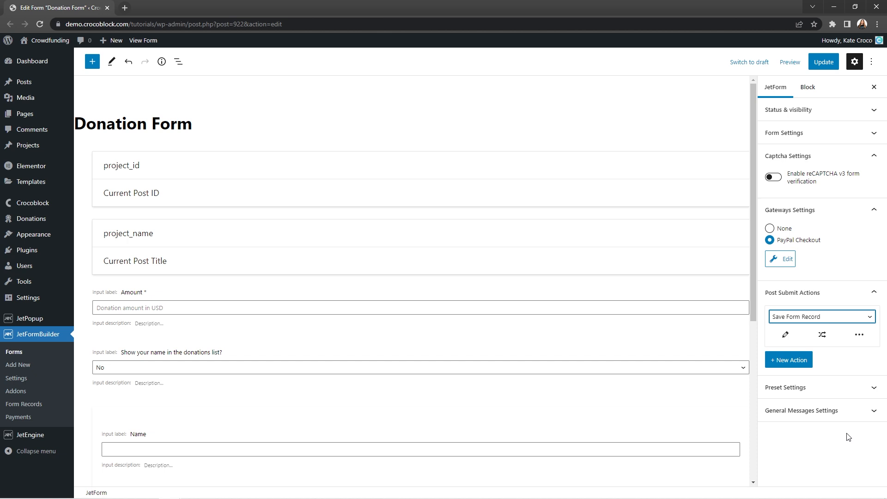
left_click(788, 259)
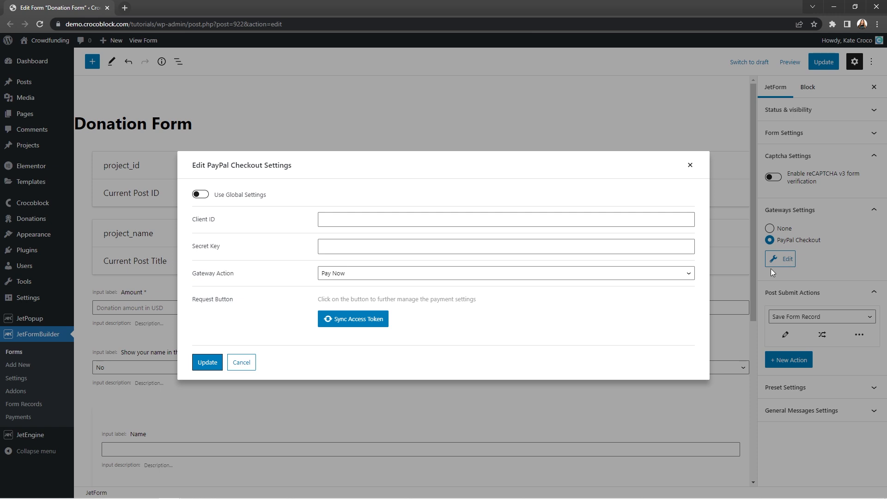
left_click(690, 165)
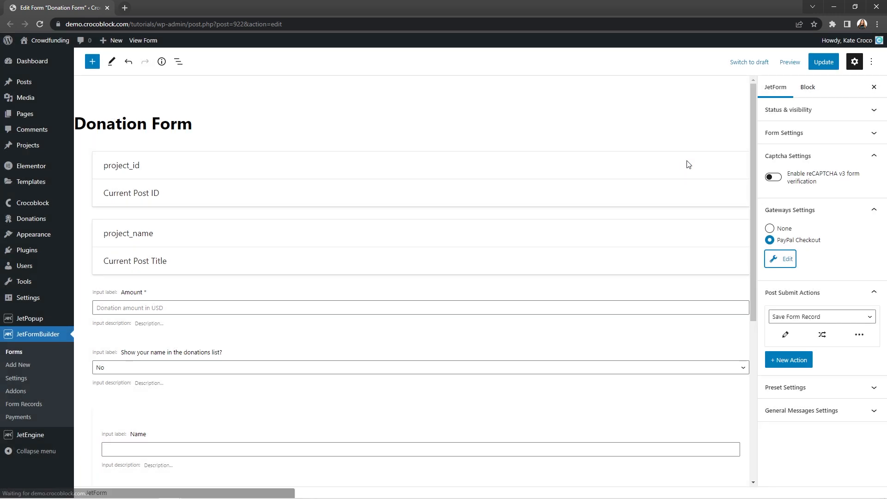
Add a second post submit action of type Insert/Update Custom Content Type Item.
left_click(788, 361)
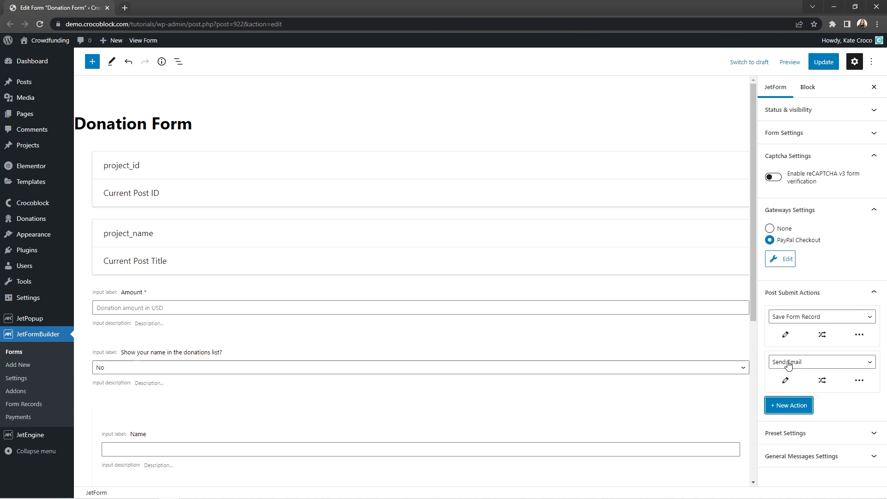
left_click(861, 365)
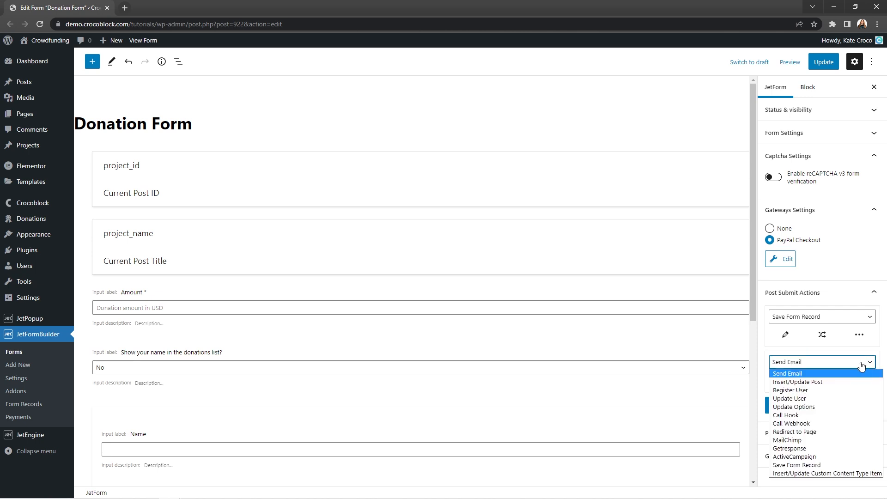
left_click(848, 473)
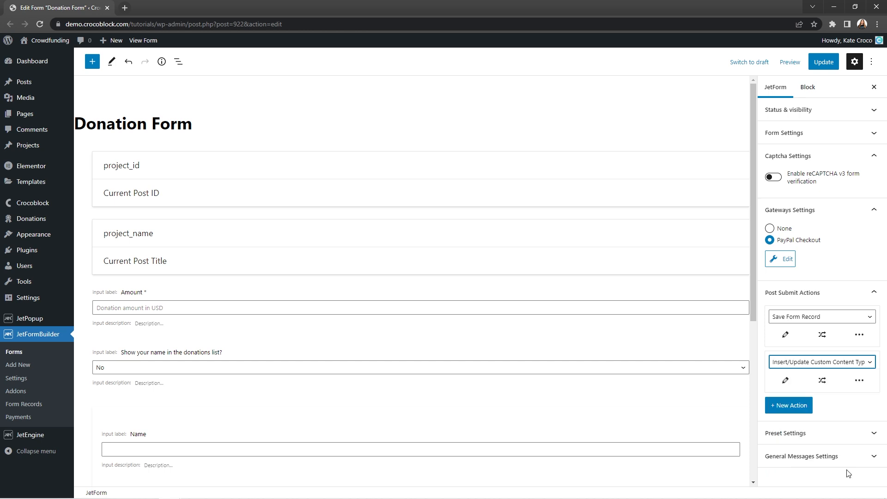
In the Insert/Update Custom Content Type Item action, set the content type to Donations and the item status to Publish.
left_click(785, 380)
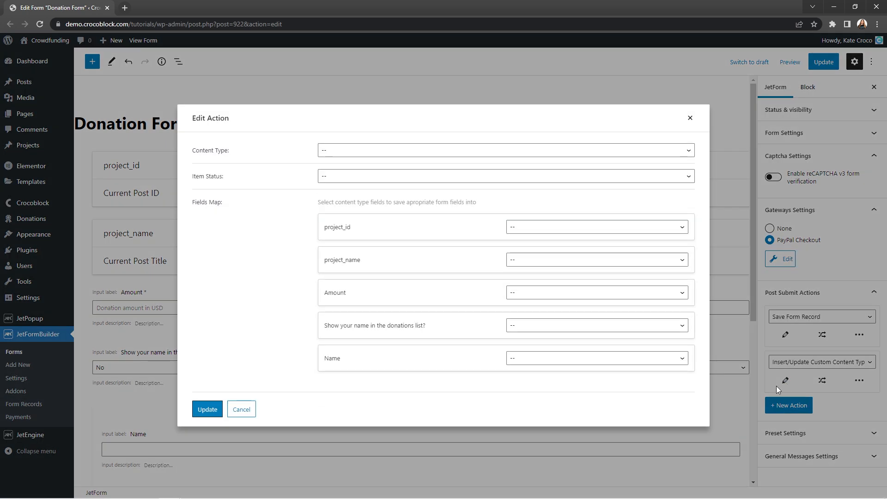
left_click(691, 154)
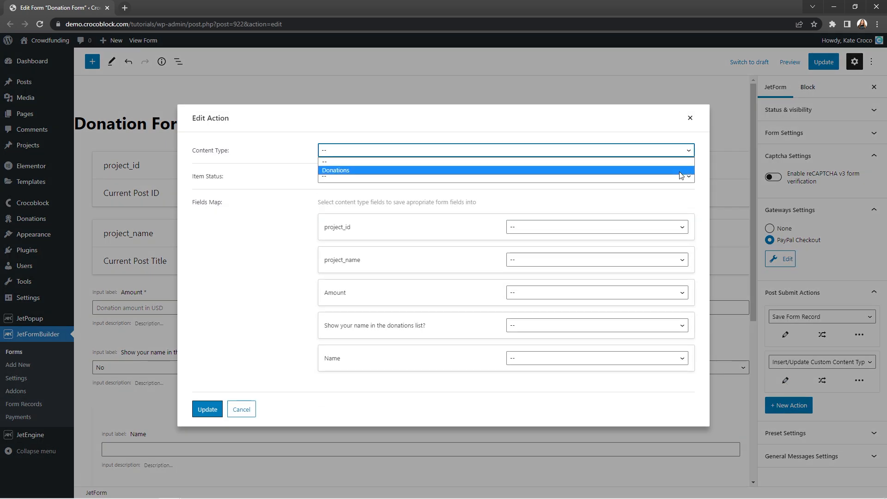
left_click(680, 171)
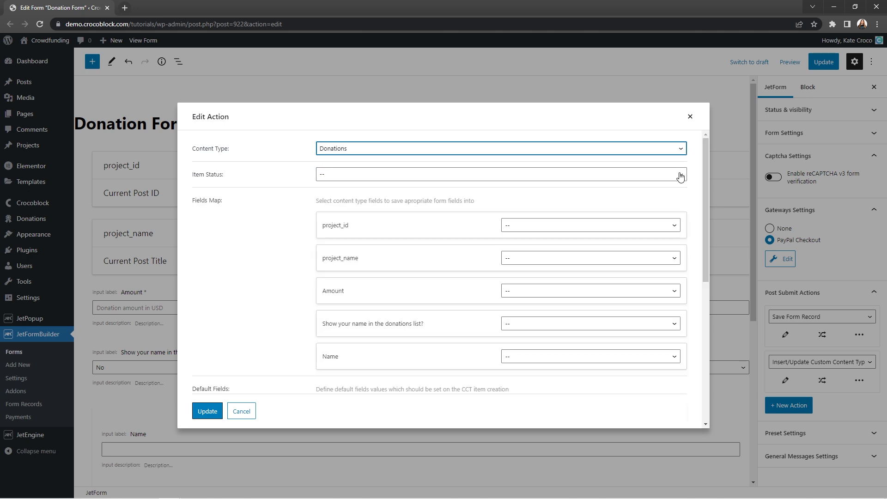
left_click(681, 175)
left_click(672, 195)
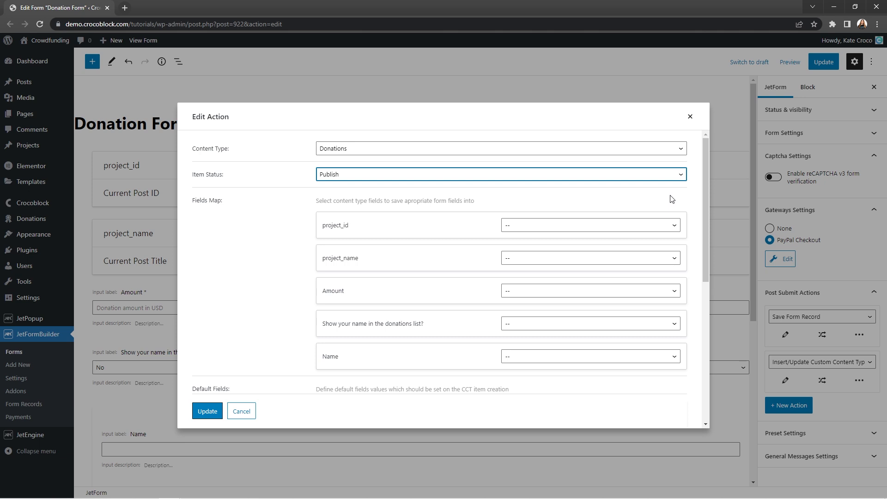
Map project_id to Project, Amount to Amount, the show-your-name field to Show on project page, and Name to Name, and save the action.
left_click(678, 228)
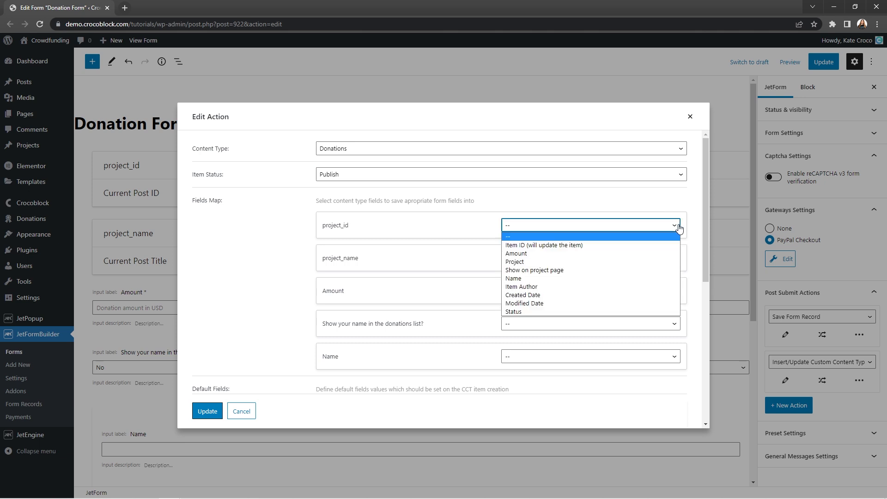
left_click(672, 262)
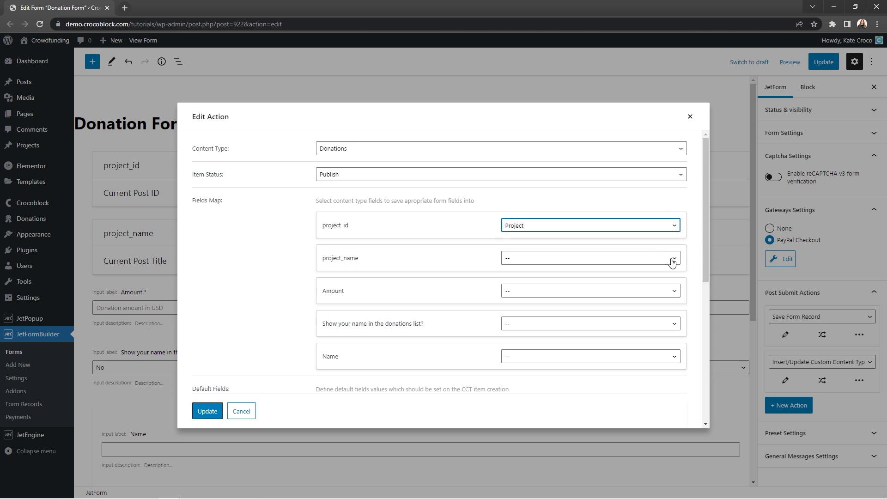
left_click(676, 292)
left_click(676, 321)
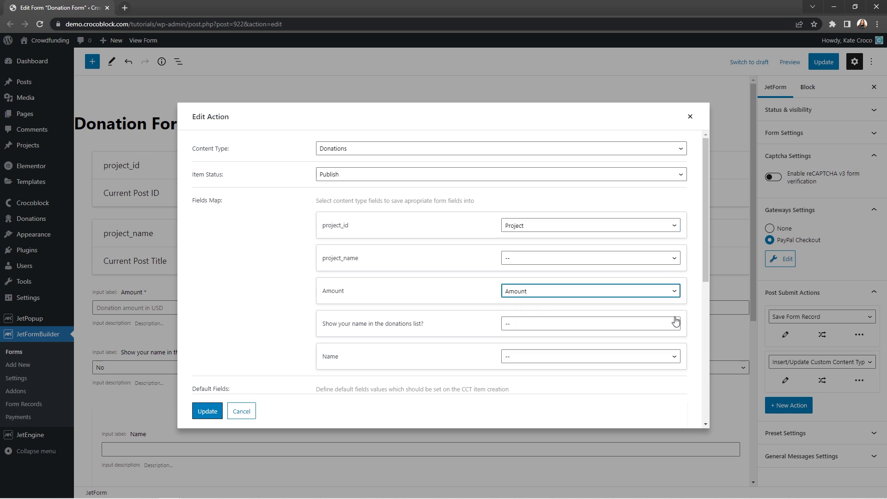
left_click(676, 322)
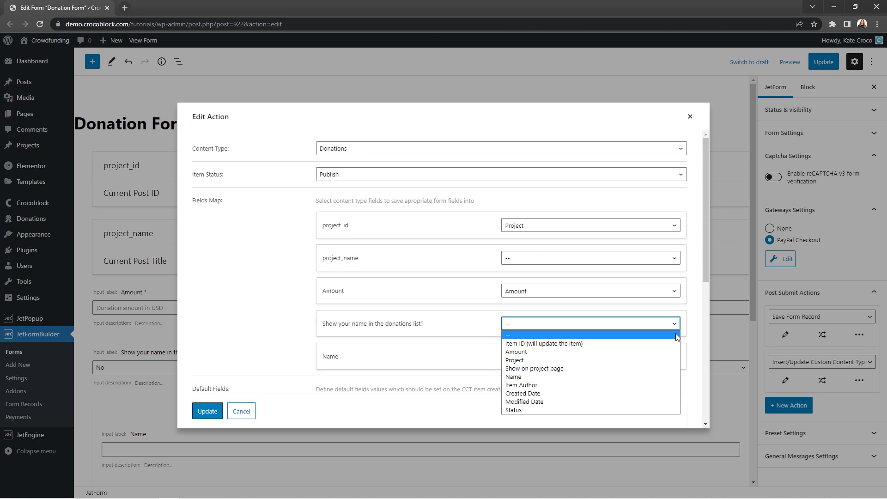
left_click(671, 369)
left_click(674, 358)
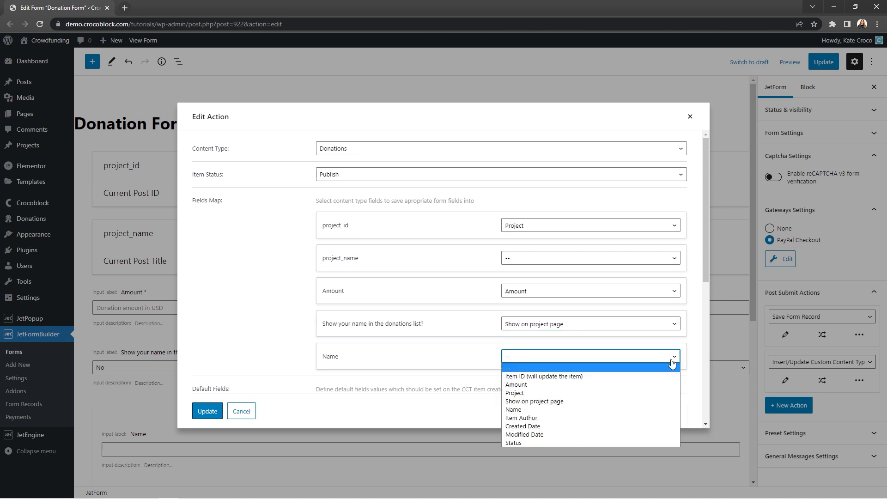
left_click(669, 411)
left_click_drag(704, 270, 705, 387)
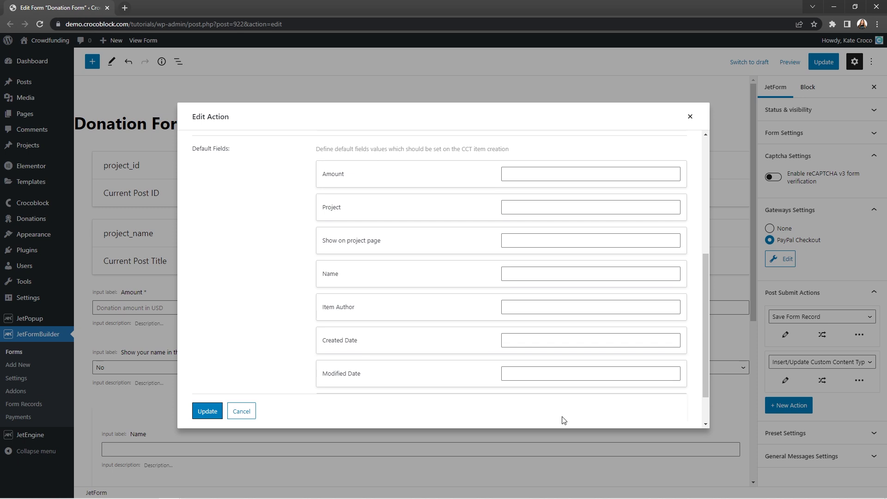
left_click(214, 413)
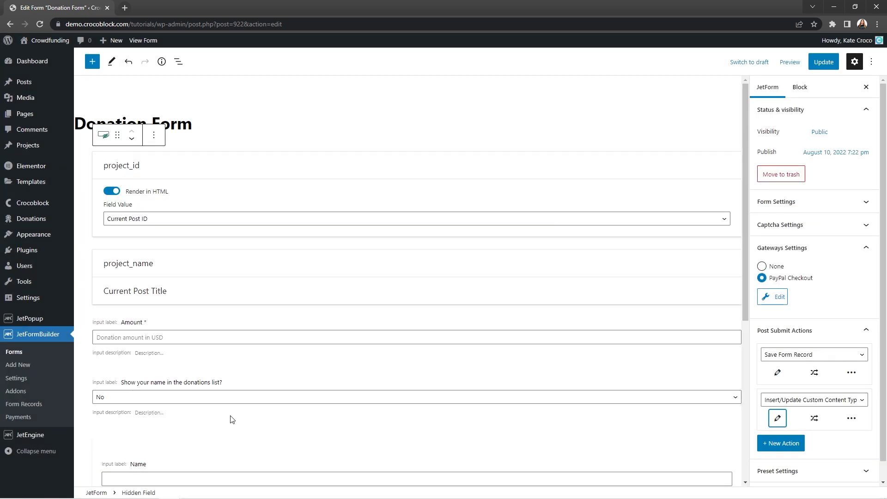
Add the GATEWAY.SUCCESS event match to the Insert/Update Custom Content Type Item action and save its conditions.
left_click(815, 418)
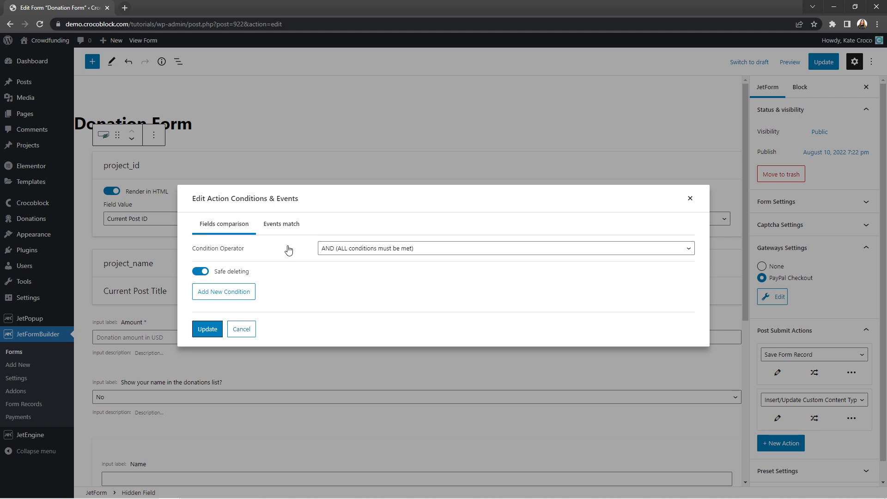
left_click(285, 230)
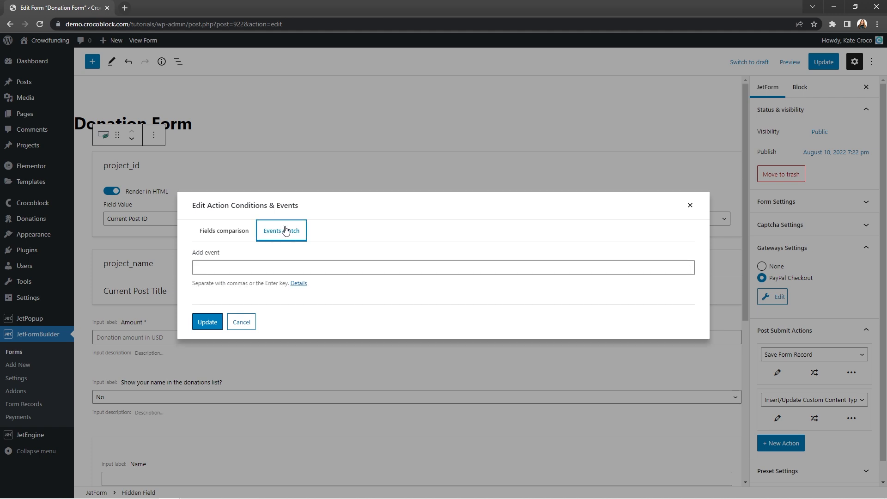
left_click(287, 267)
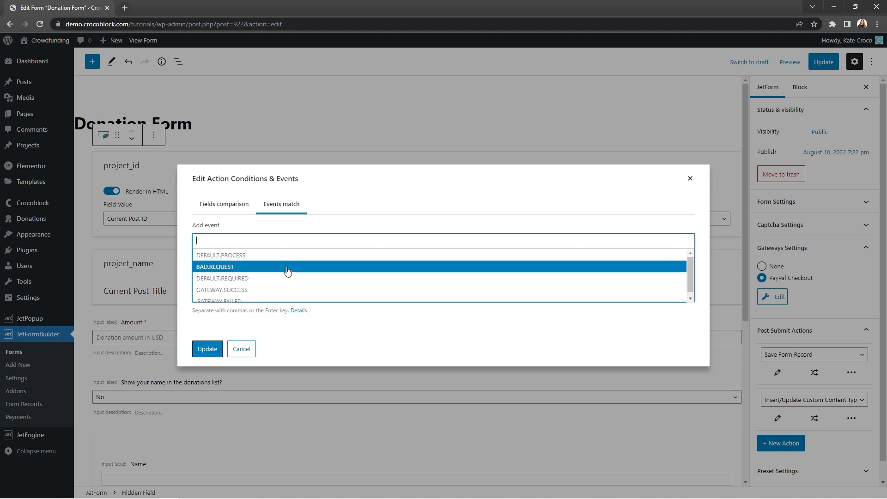
left_click(274, 289)
left_click(327, 326)
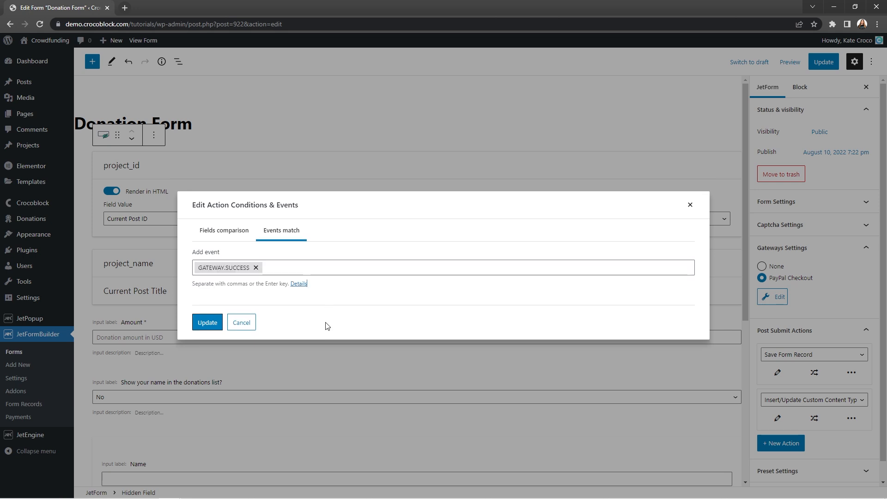
left_click(208, 323)
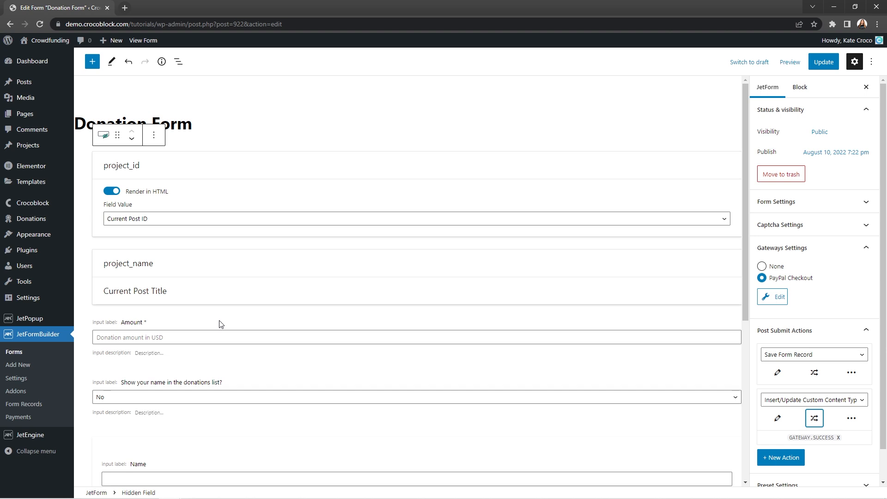
Open the form's PayPal Checkout settings and enable the use of global settings.
left_click(781, 301)
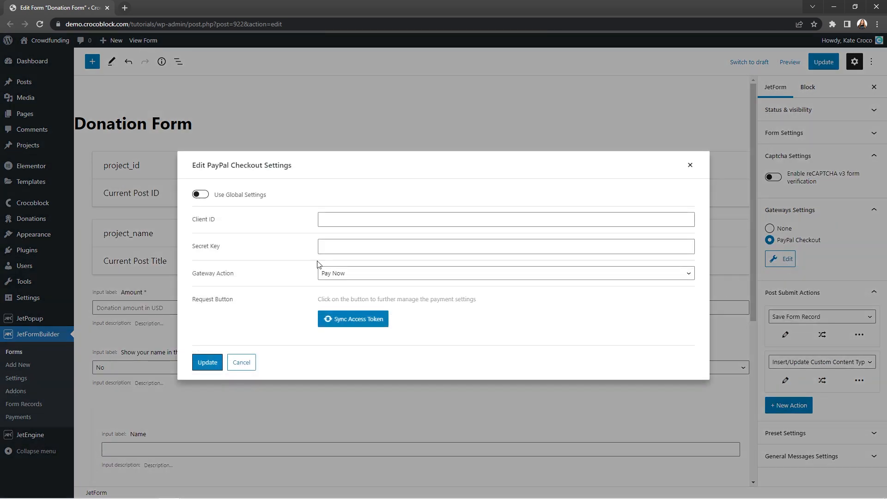
left_click(201, 194)
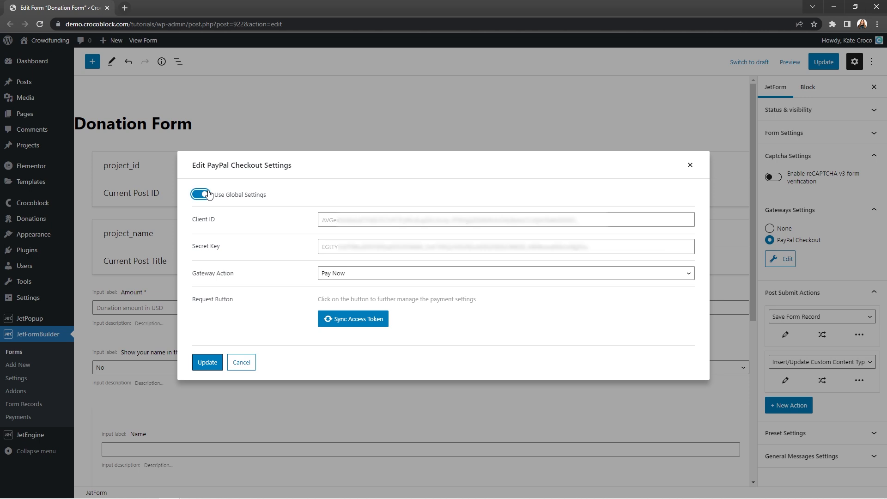
left_click(201, 195)
left_click(327, 222)
left_click(325, 247)
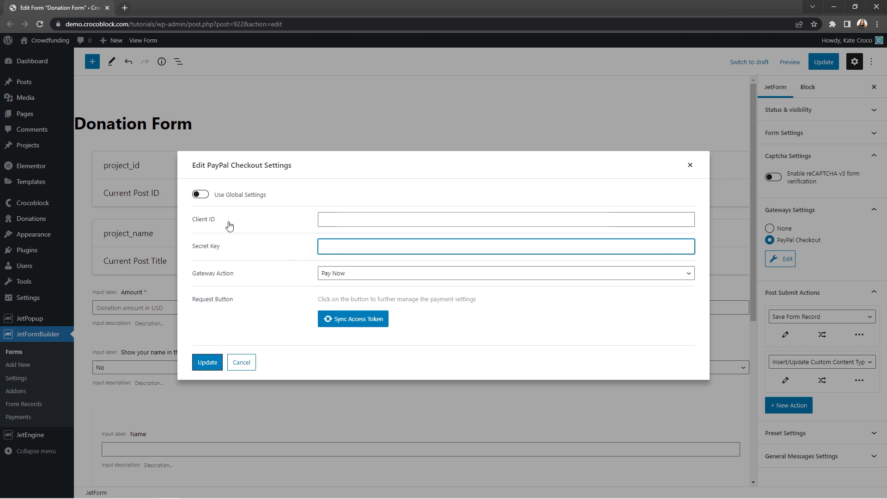
left_click(207, 198)
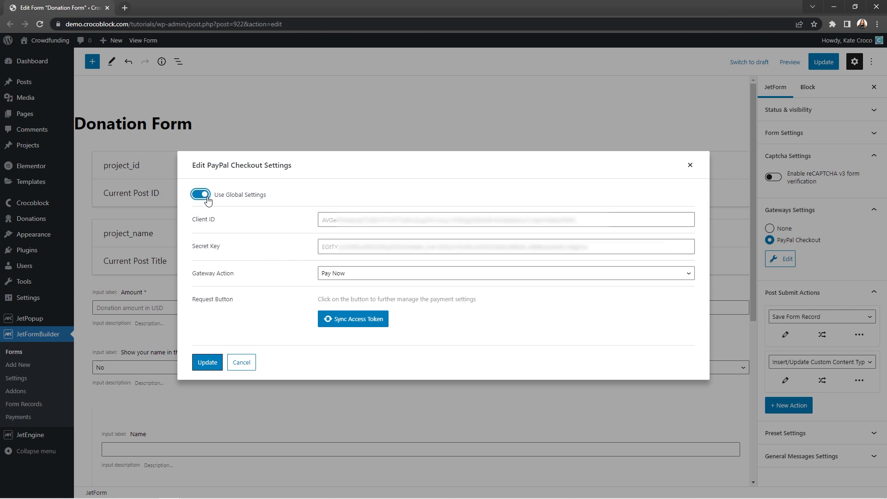
Choose Pay Now as the PayPal gateway action and sync the access token.
left_click(382, 275)
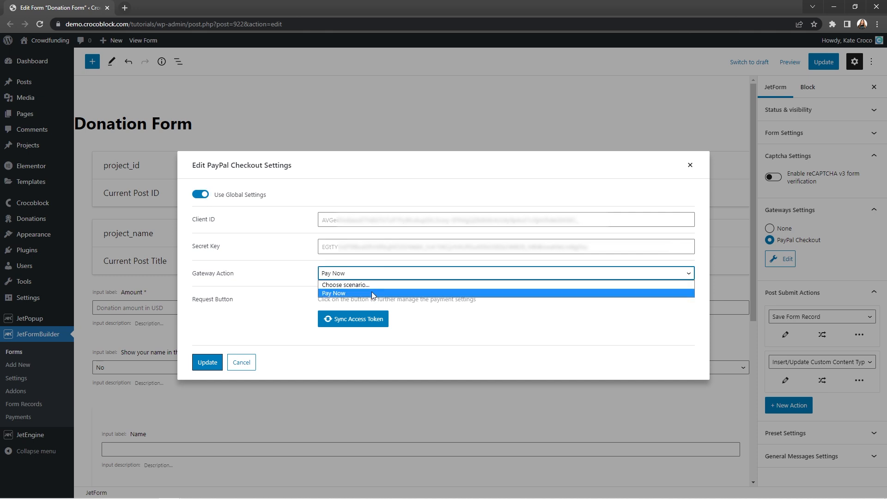
left_click(372, 293)
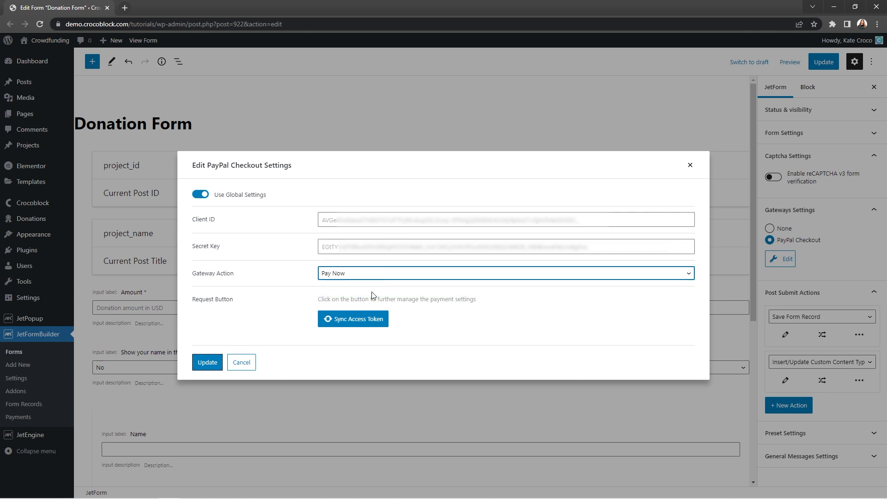
left_click(375, 322)
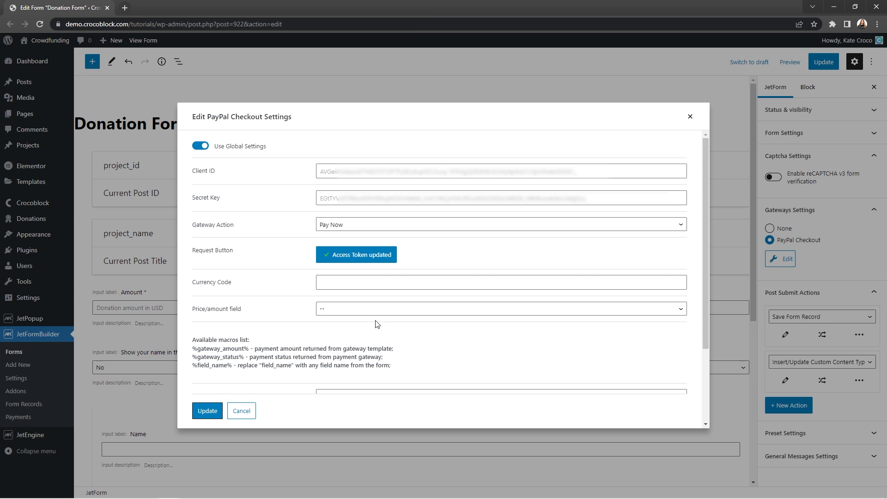
Set the PayPal currency code to USD and use the Amount form field as the price/amount field.
left_click(503, 281)
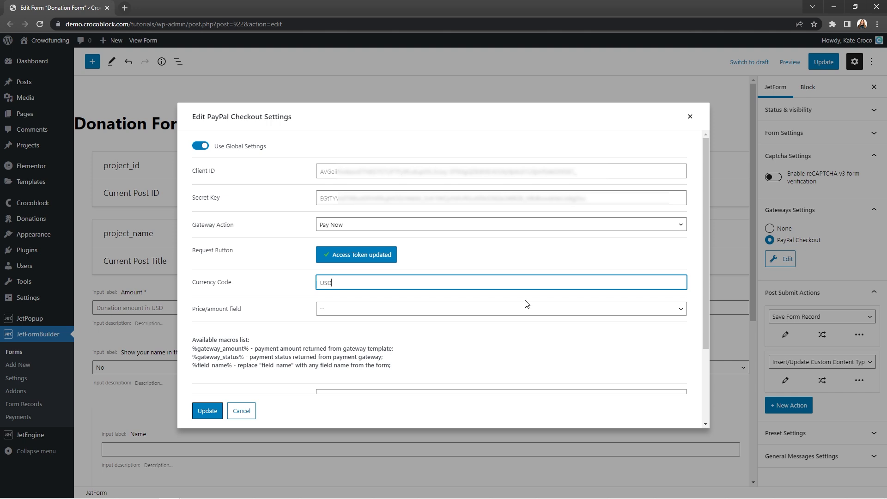
left_click(601, 310)
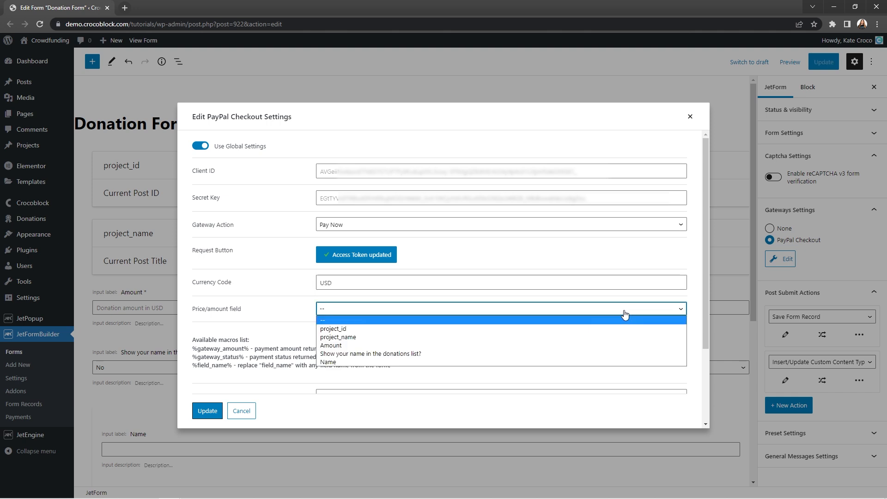
left_click(607, 347)
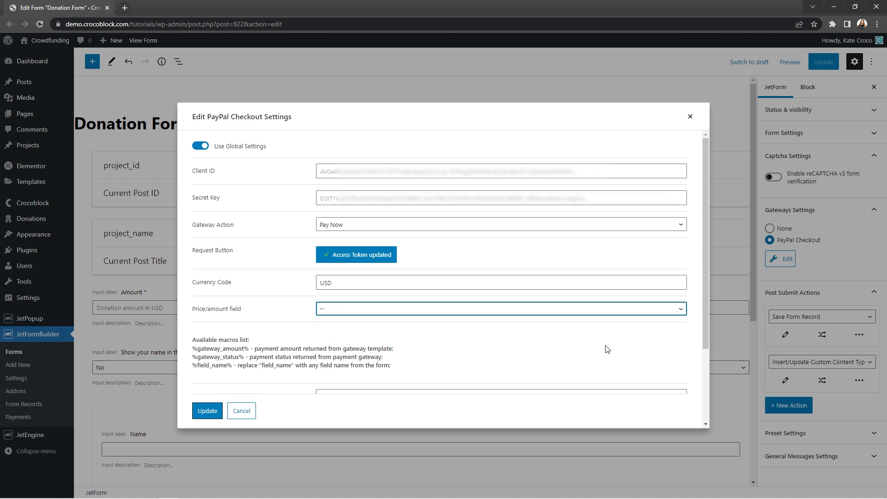
Set the payment success message to "Donation was successful", delete the word "message" from the payment failed message, and save the settings and form.
left_click_drag(707, 318, 700, 398)
left_click(368, 297)
type("Donation was successful!")
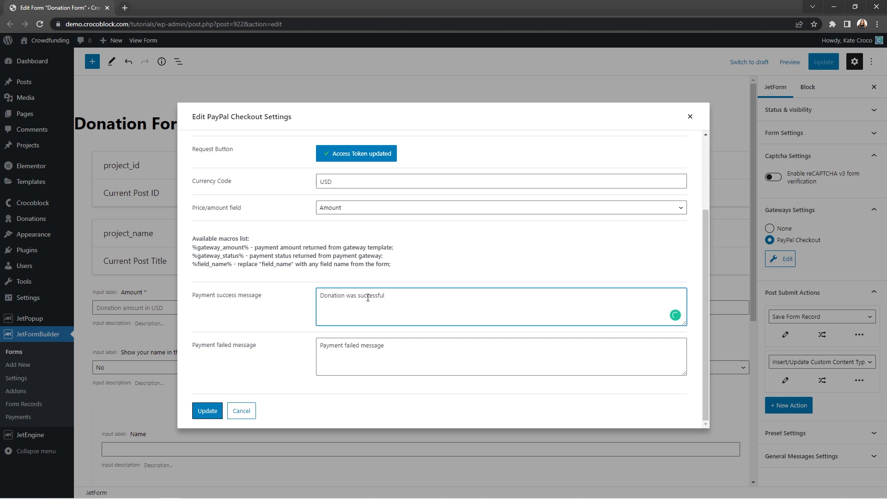
left_click(411, 350)
key("BackSpace")
key("BackSpace")
key("BackSpace")
key("BackSpace")
key("BackSpace")
key("BackSpace")
key("BackSpace")
key("BackSpace")
left_click(207, 412)
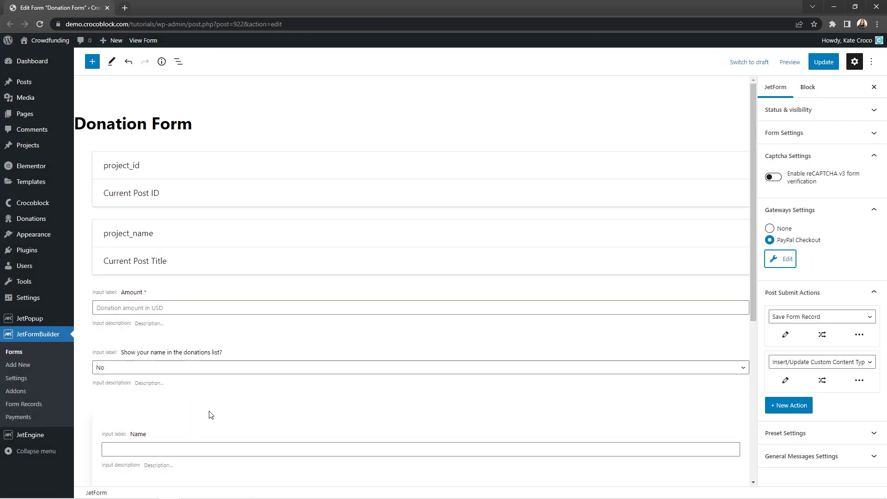
left_click(824, 63)
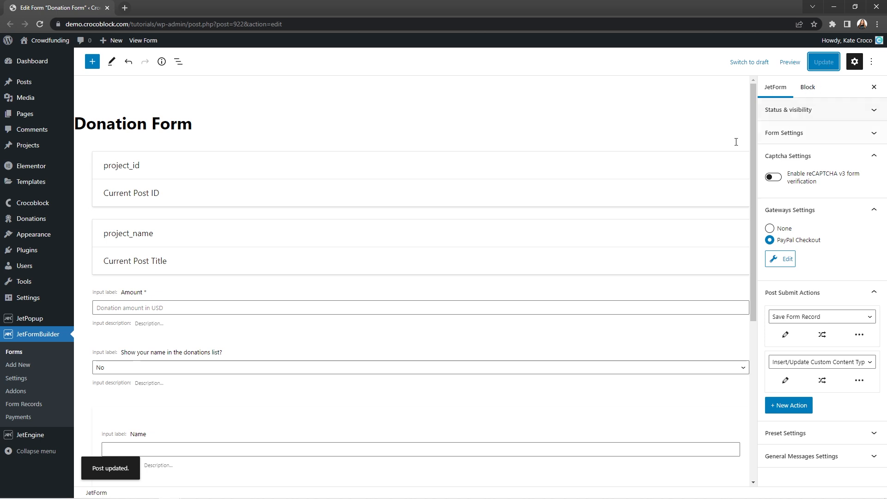
Create a new JetPopup popup titled "Donate Now" and open it for editing in Elementor.
mouse_move(62, 324)
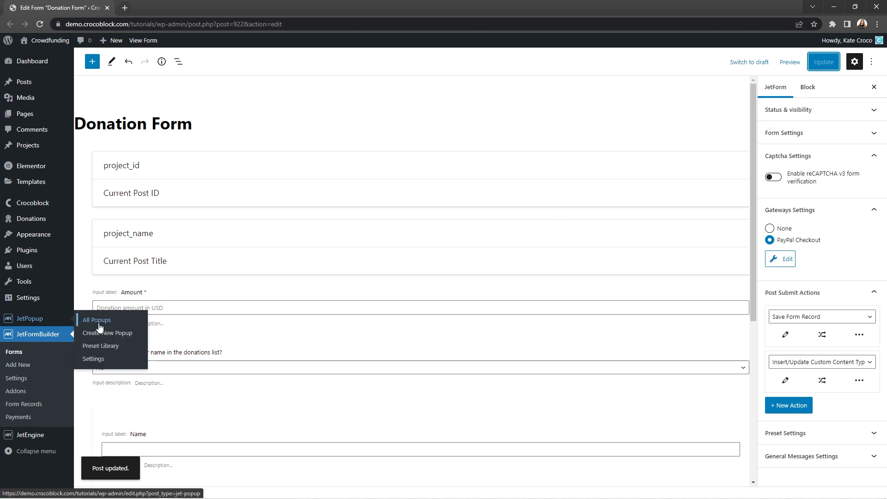
left_click(131, 332)
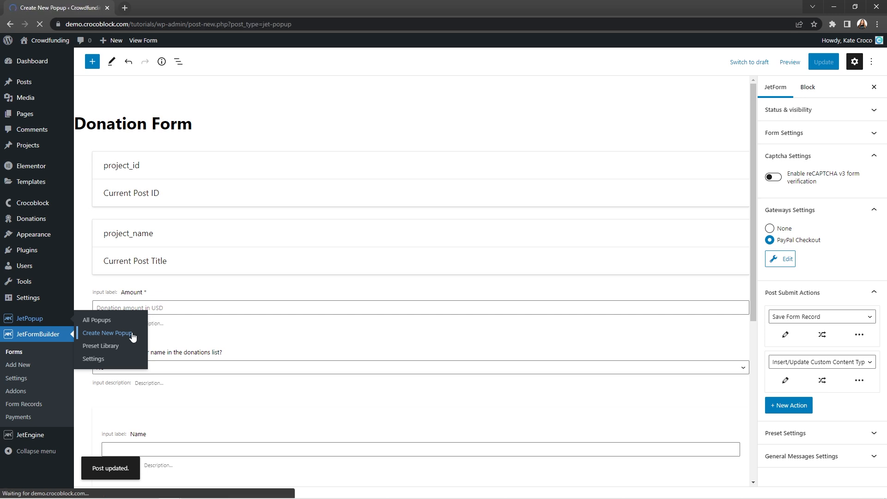
type("Donate Now")
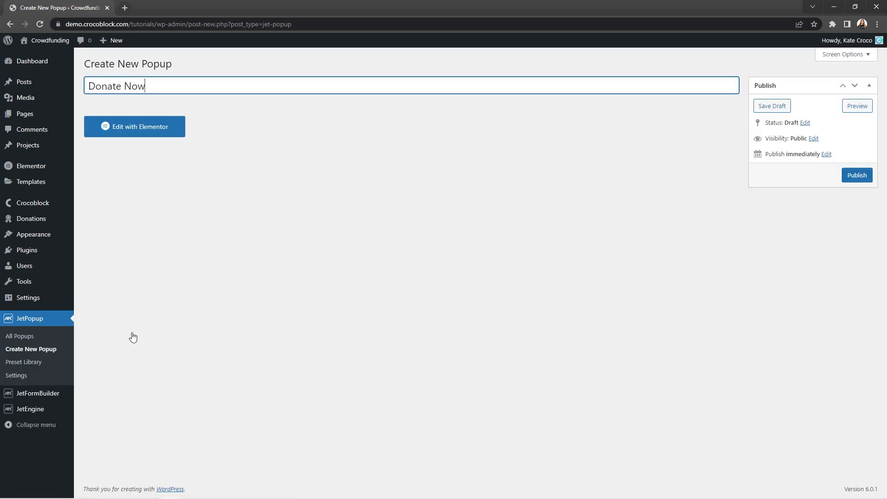
left_click(156, 131)
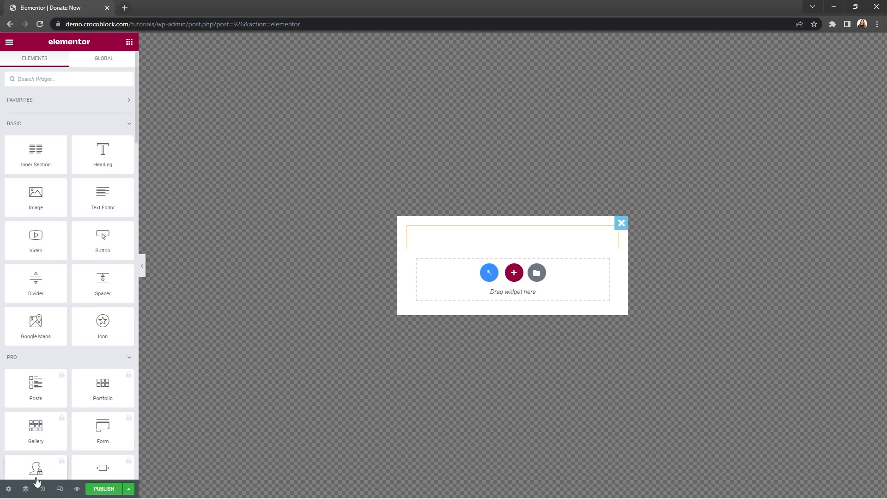
Set the popup container's width to 760 px and its padding to 35 px on all sides.
left_click(8, 489)
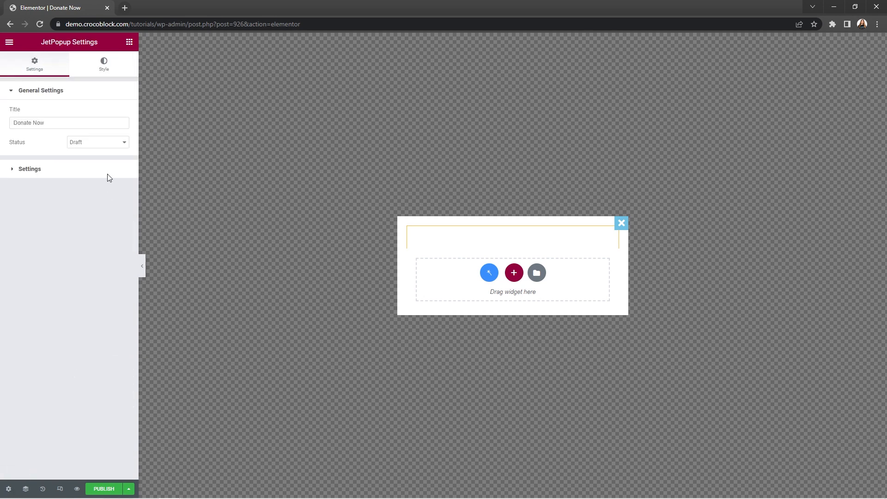
left_click(111, 64)
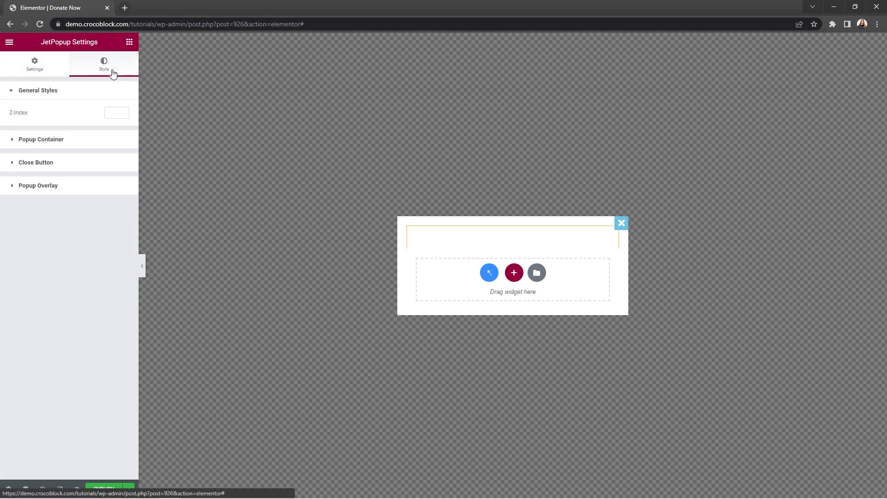
left_click(85, 143)
double_click(119, 159)
type("760")
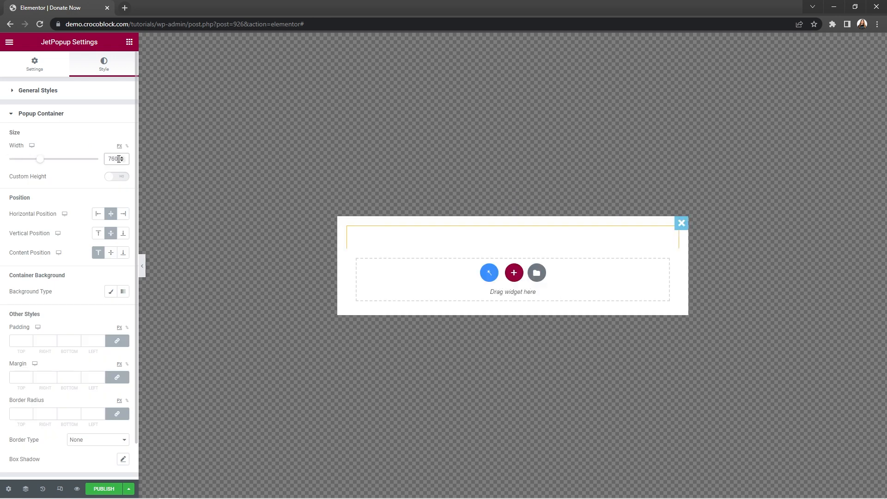
left_click(91, 341)
type("35")
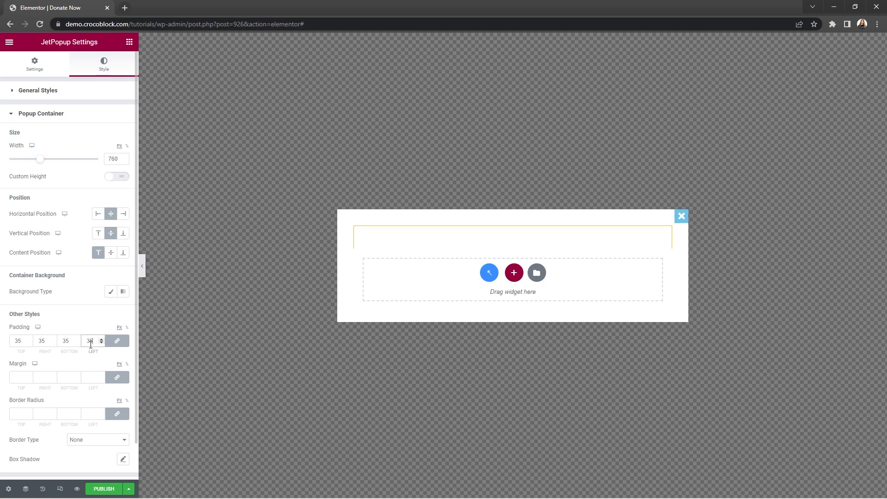
left_click(77, 114)
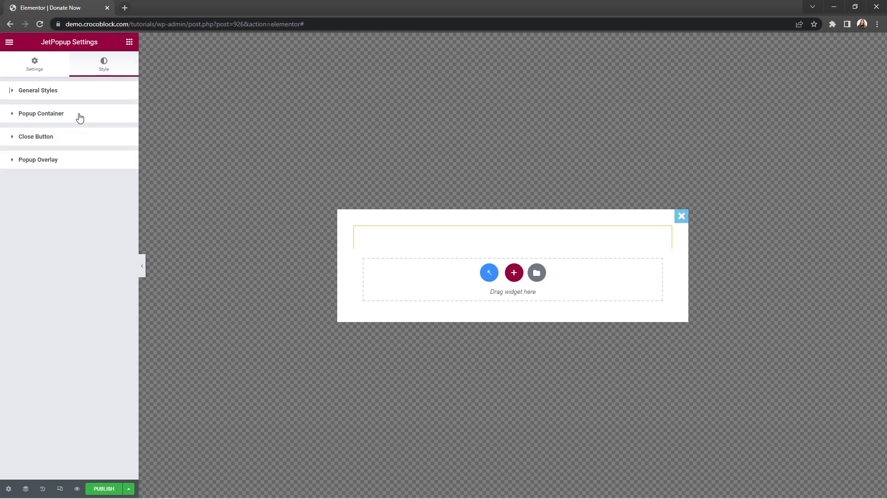
Replace the popup's close button icon with x-mark.svg from the media library.
left_click(75, 137)
mouse_move(93, 203)
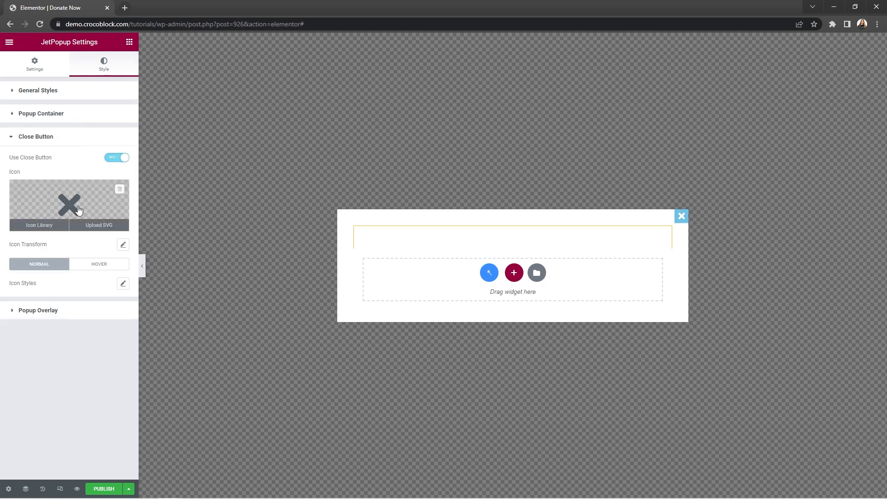
left_click(94, 228)
left_click(386, 266)
left_click(262, 98)
left_click(364, 235)
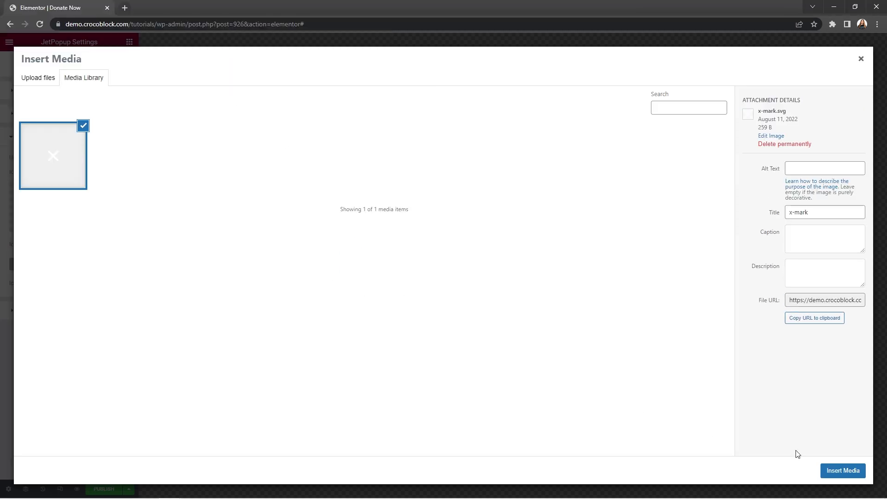
left_click(846, 471)
Style the close button icon with font color #4272F9 and a classic background in #F2D23C.
left_click(123, 284)
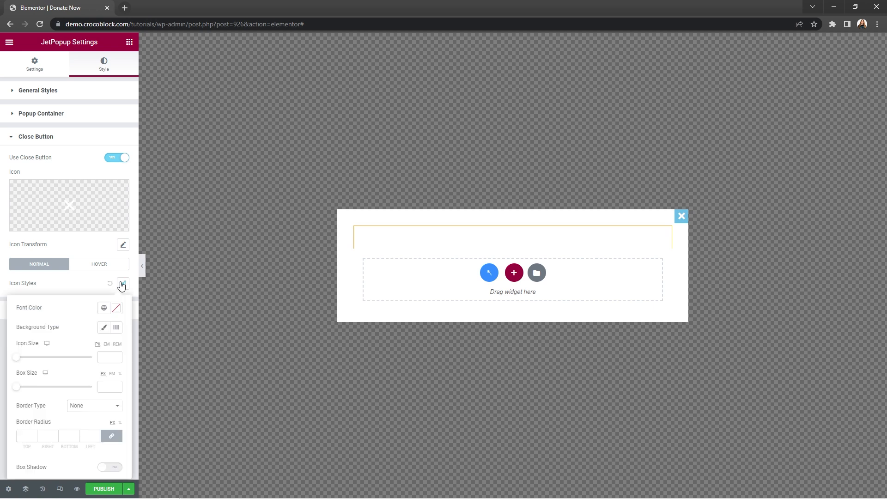
left_click(116, 308)
type("#4272F9")
left_click(82, 309)
left_click(104, 328)
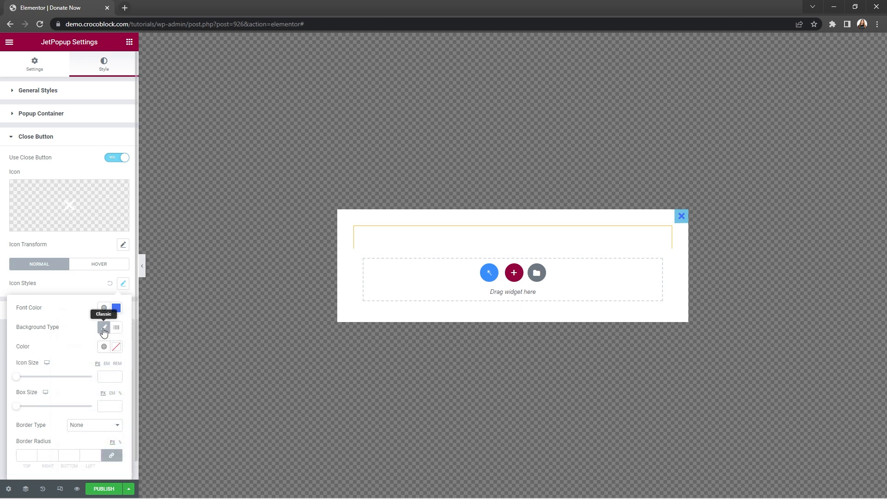
left_click(116, 346)
type("#F2D23C")
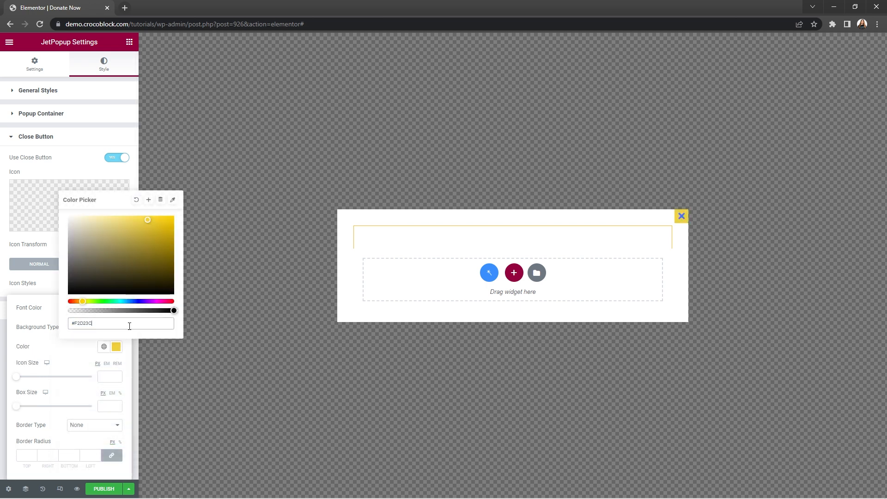
left_click(59, 349)
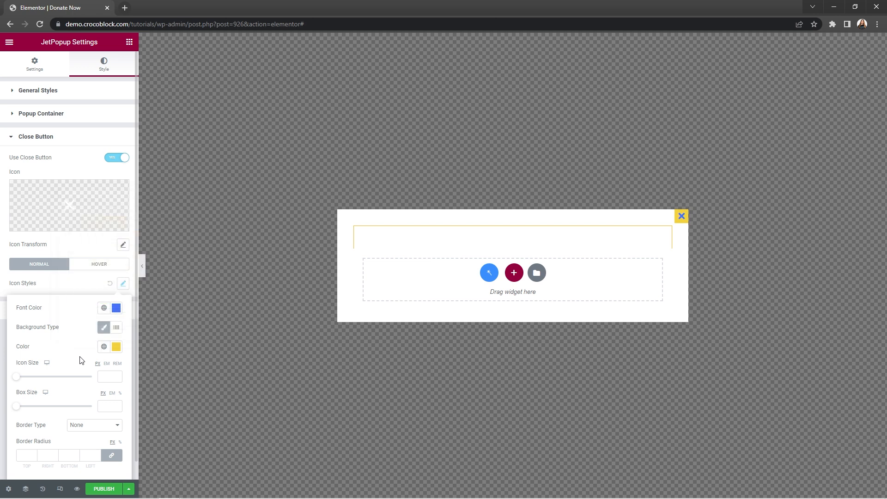
Set the close button's icon size to 24 px and box size to 44 px.
left_click(106, 376)
type("24")
left_click(108, 406)
type("44")
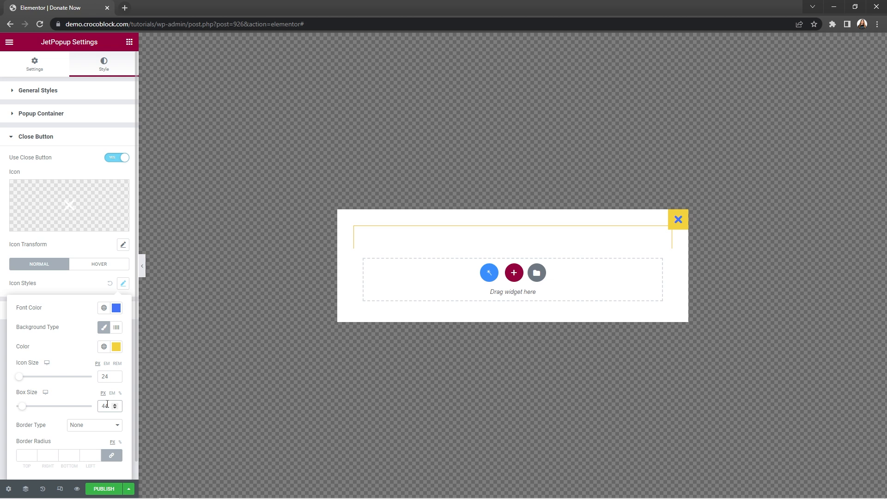
left_click(88, 136)
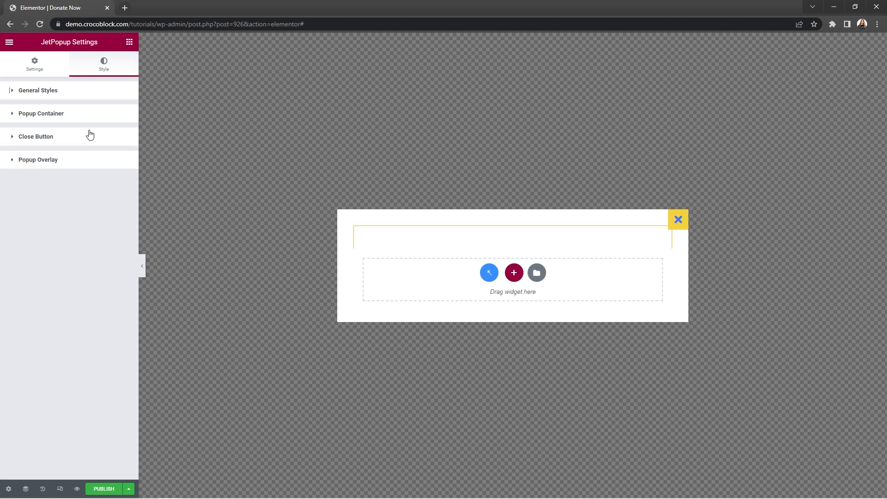
Give the popup overlay a classic background in color #0057B8B8.
left_click(88, 159)
left_click(109, 216)
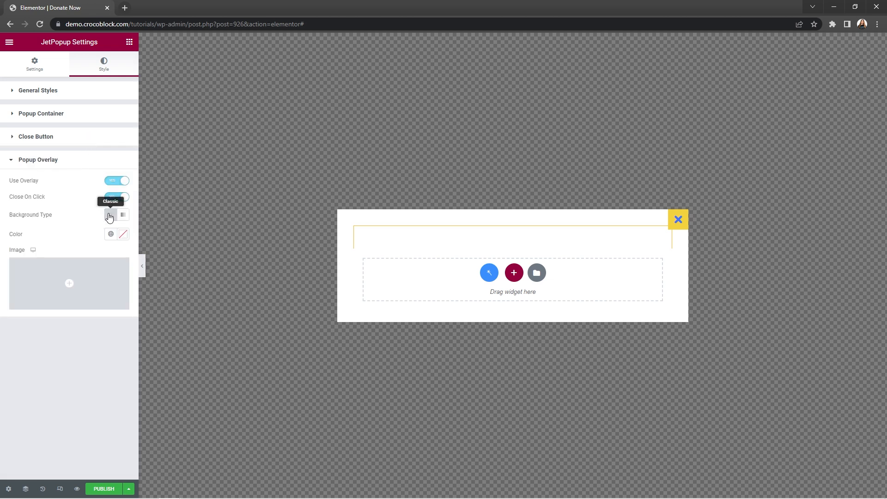
left_click(122, 233)
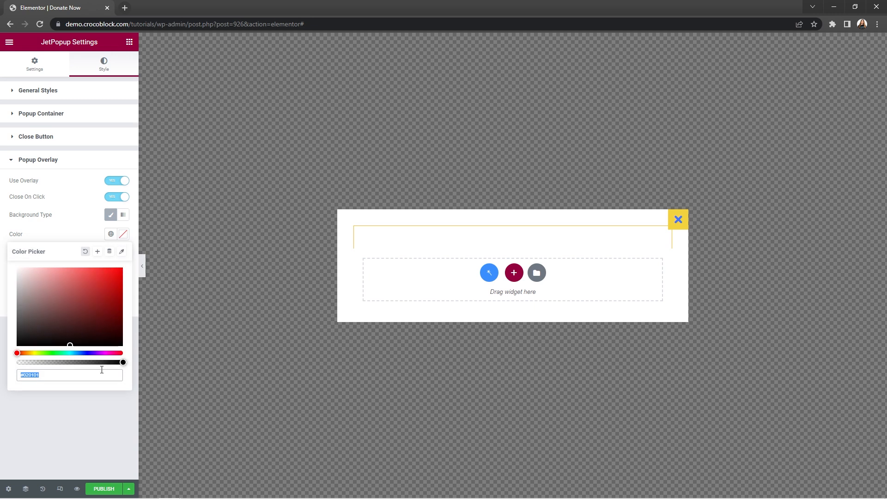
type("#0057B8B8")
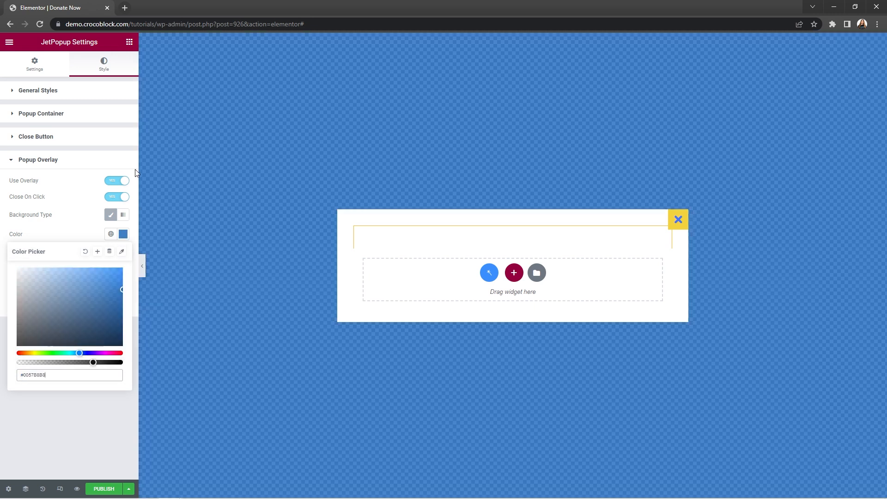
Add a JetForm widget to the popup and choose Donation Form as its form.
left_click(131, 43)
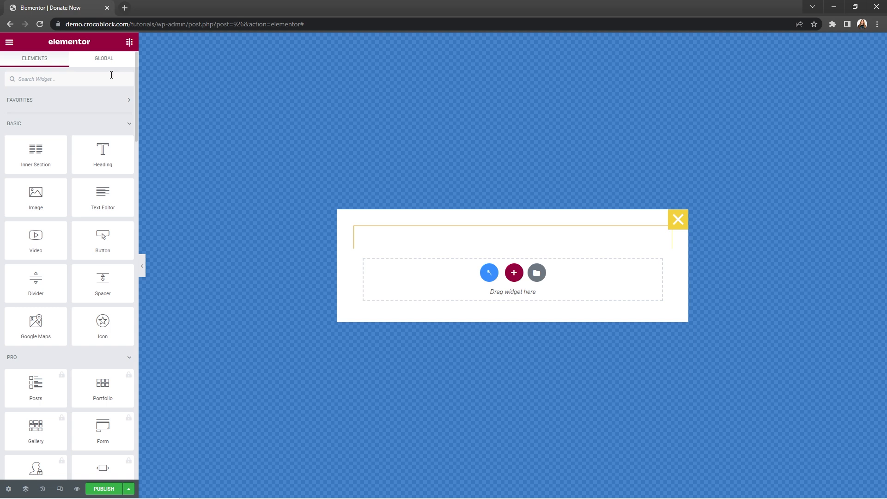
type("JetForm")
left_click_drag(46, 121, 533, 276)
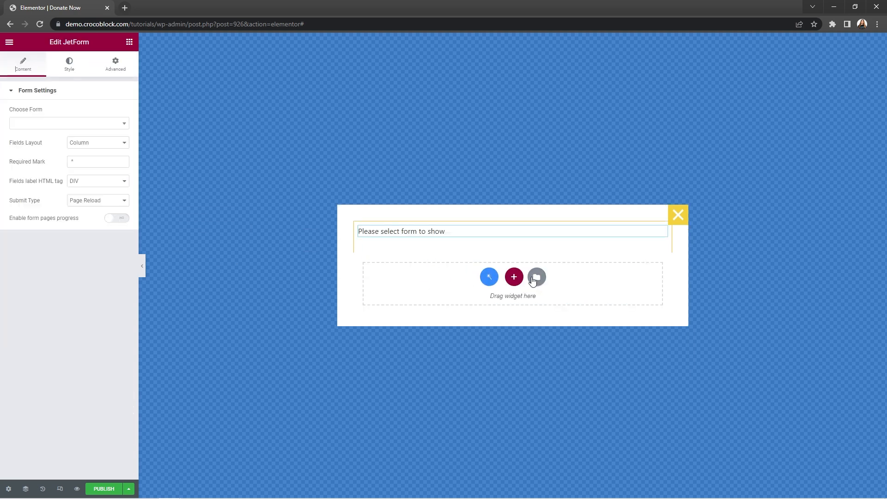
left_click(126, 124)
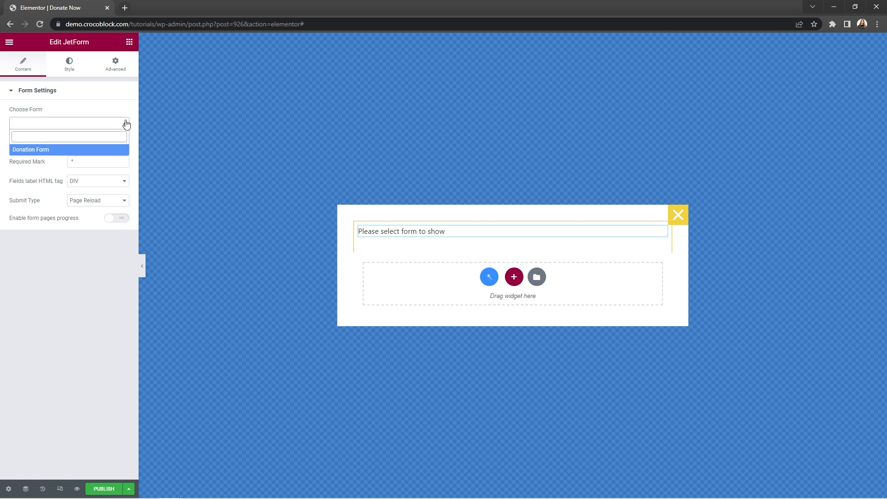
left_click(111, 150)
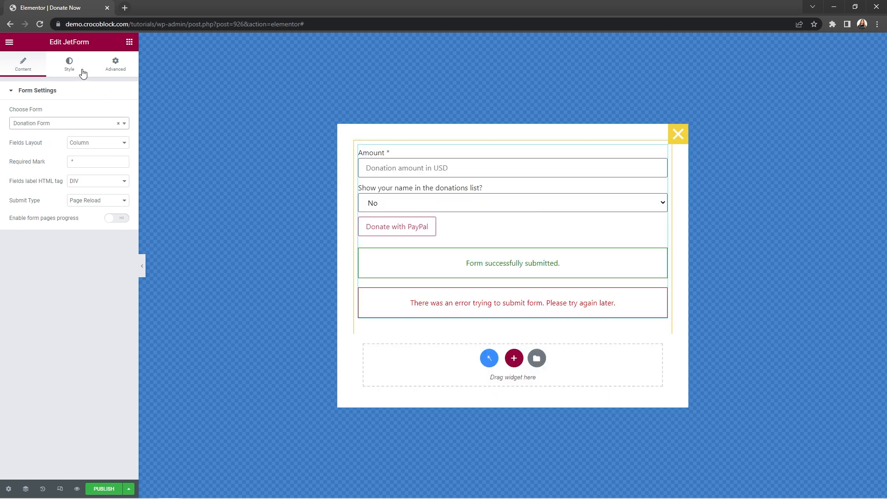
Set the form's label color to #4272F9.
left_click(81, 74)
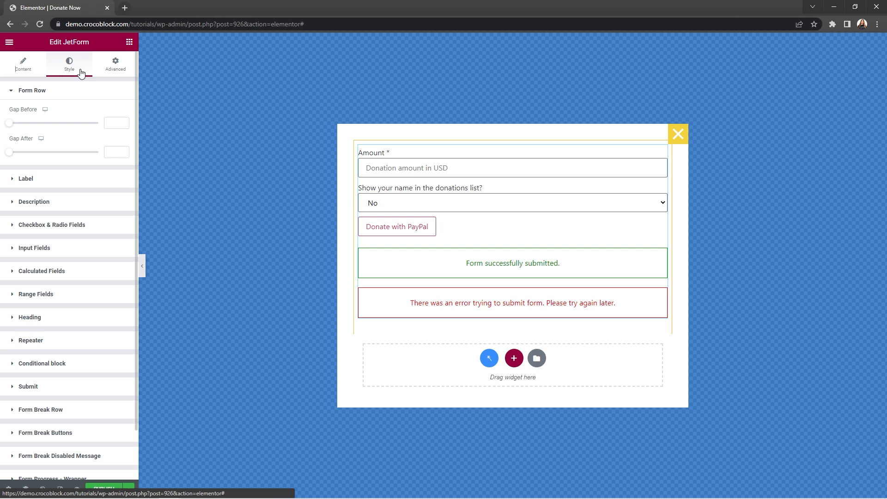
left_click(76, 90)
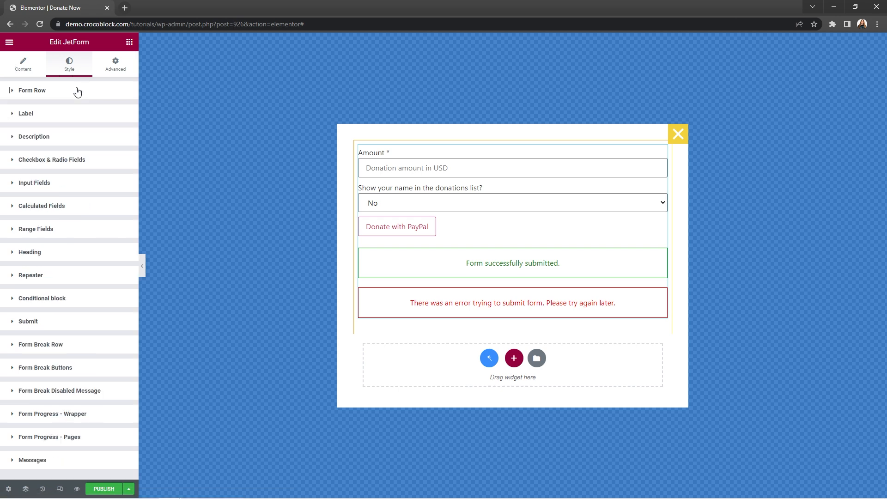
left_click(70, 114)
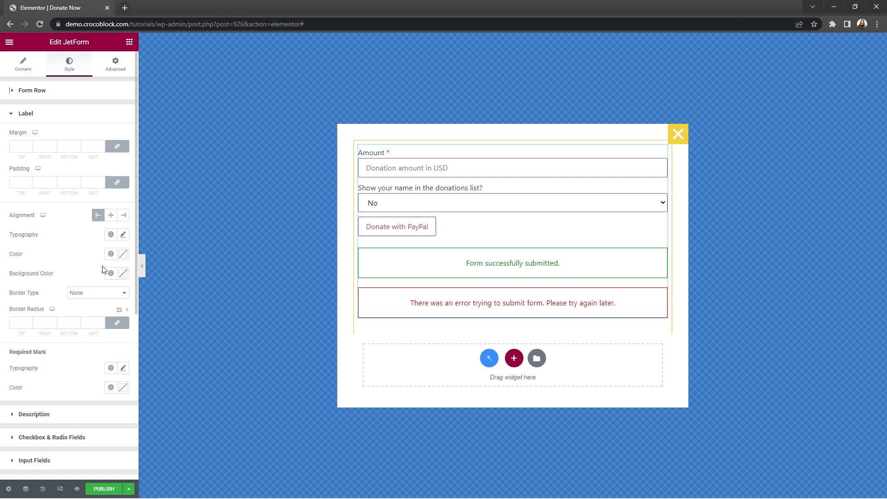
left_click(123, 257)
type("4272F6")
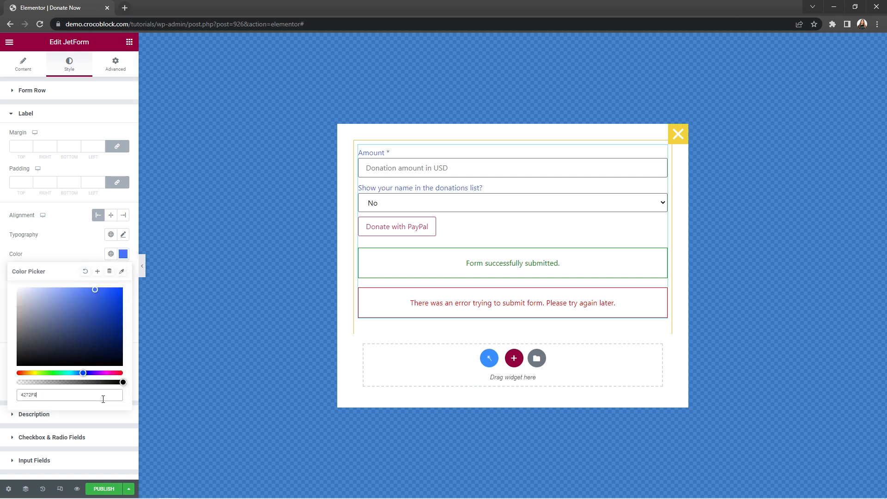
left_click(83, 249)
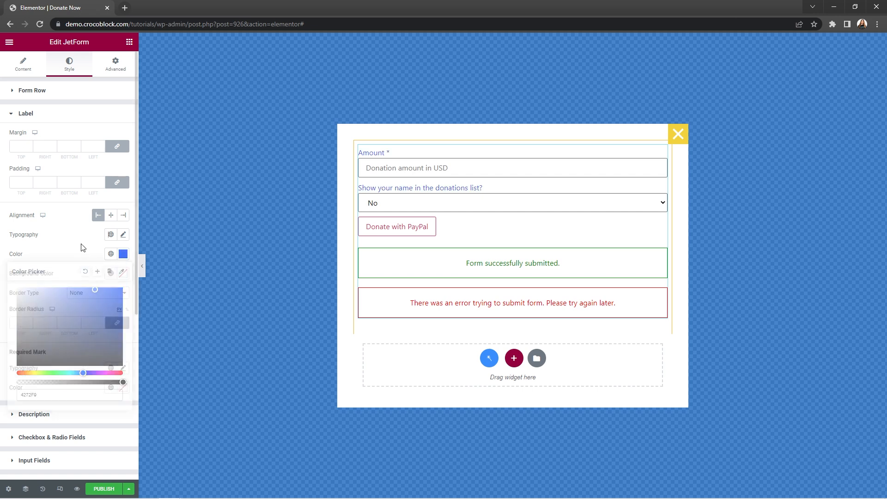
Set the label typography to the Cabin font family with weight 500.
left_click(124, 235)
left_click(110, 277)
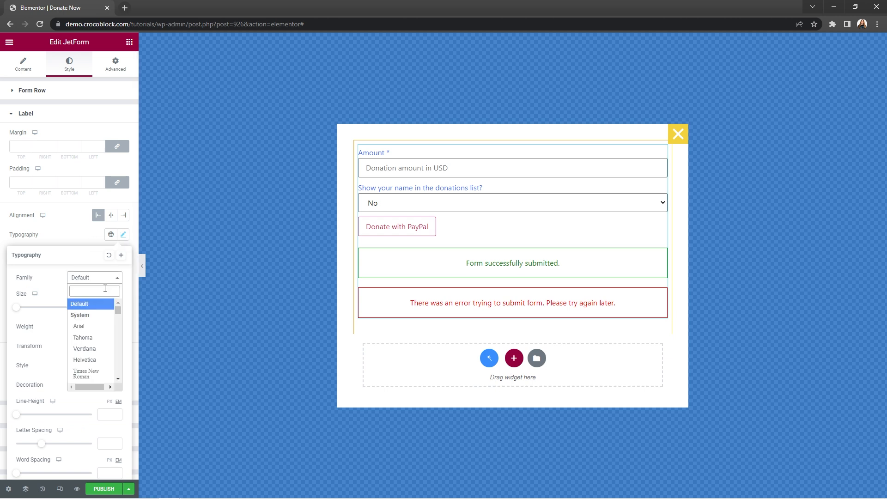
type("Cab")
left_click(105, 314)
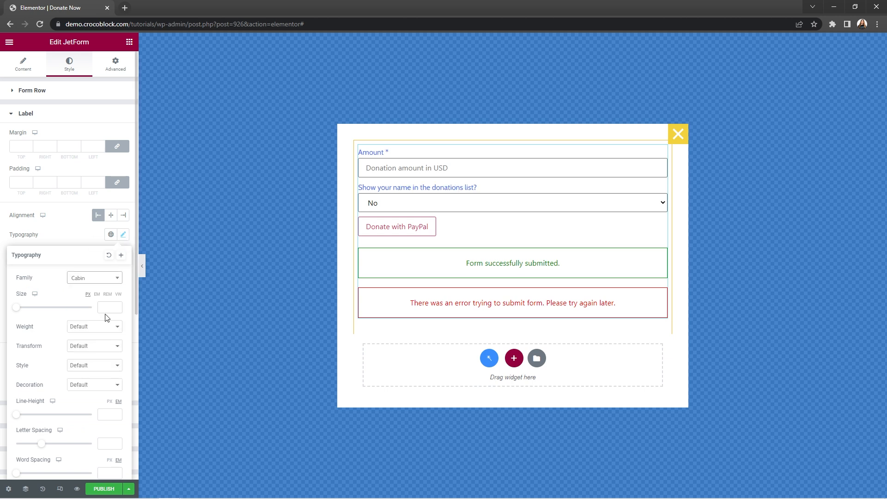
left_click(107, 326)
left_click(98, 366)
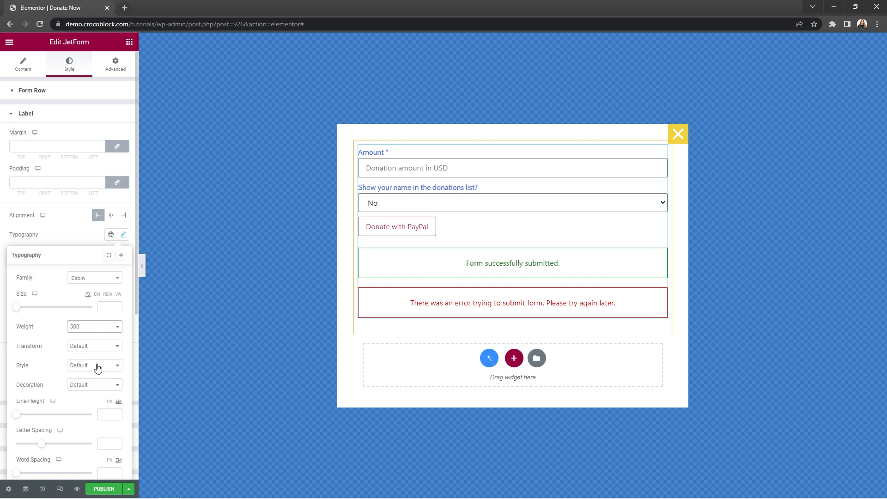
left_click(82, 233)
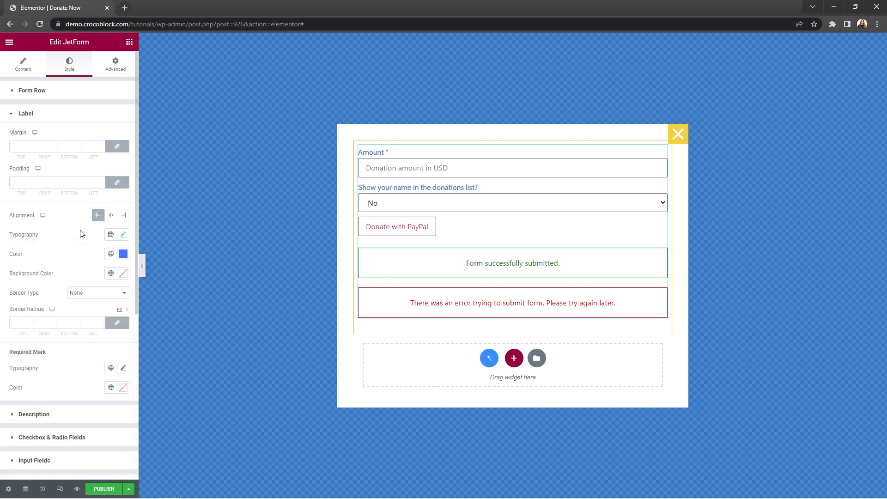
Unlink the label padding sides and set 6 px top and 3 px bottom, plus left padding to indent the labels.
left_click(117, 183)
left_click_drag(23, 182, 15, 183)
type("6")
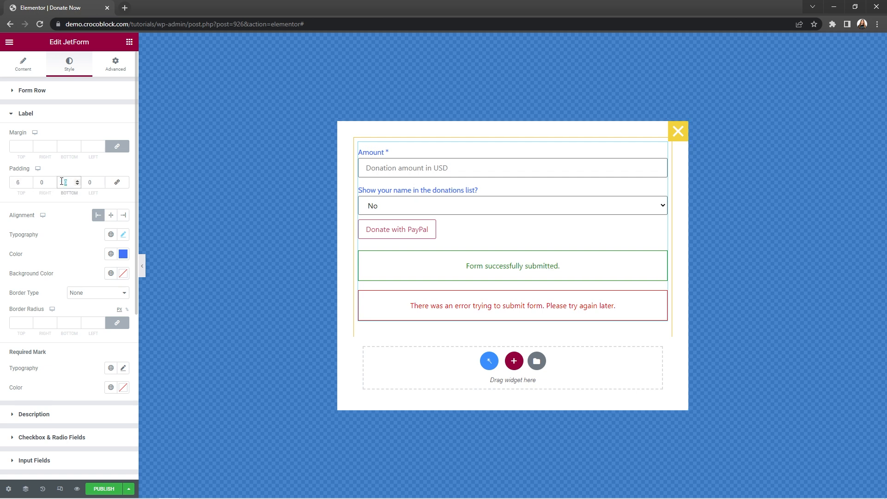
type("3")
left_click(90, 182)
type("20")
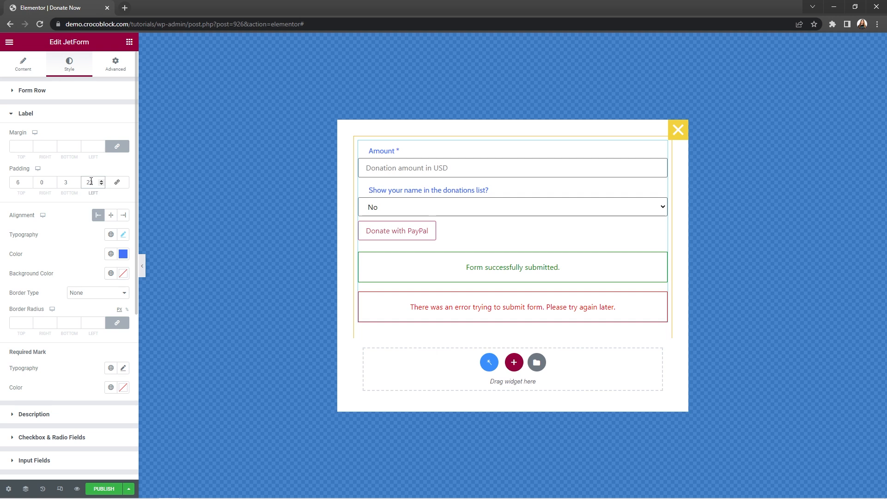
left_click(92, 115)
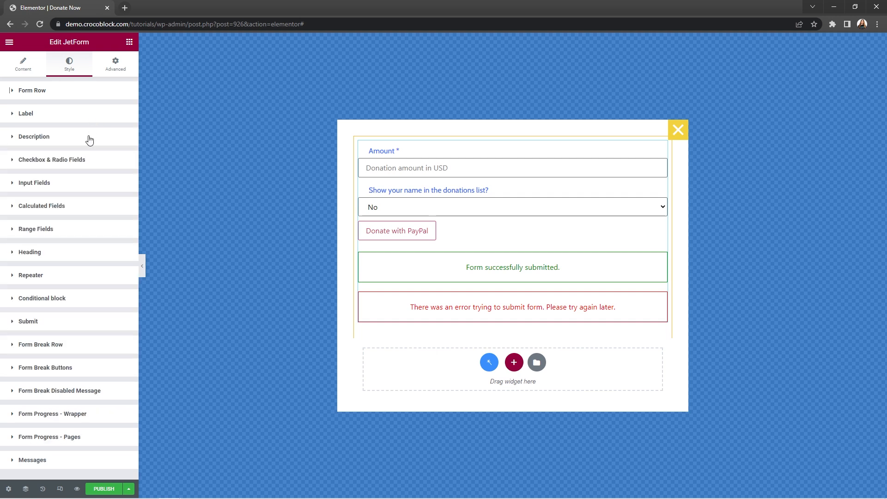
Set the text color of the form's input fields to #4272F9.
left_click(92, 185)
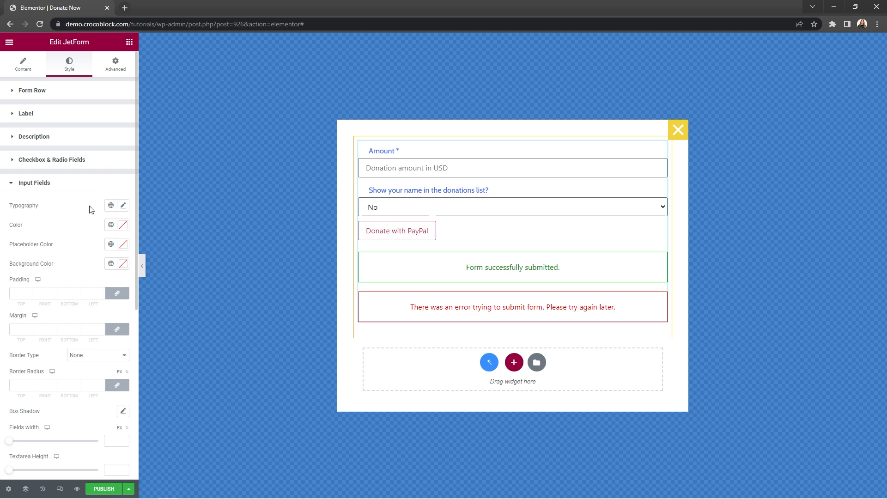
left_click(123, 225)
key("ctrl+v")
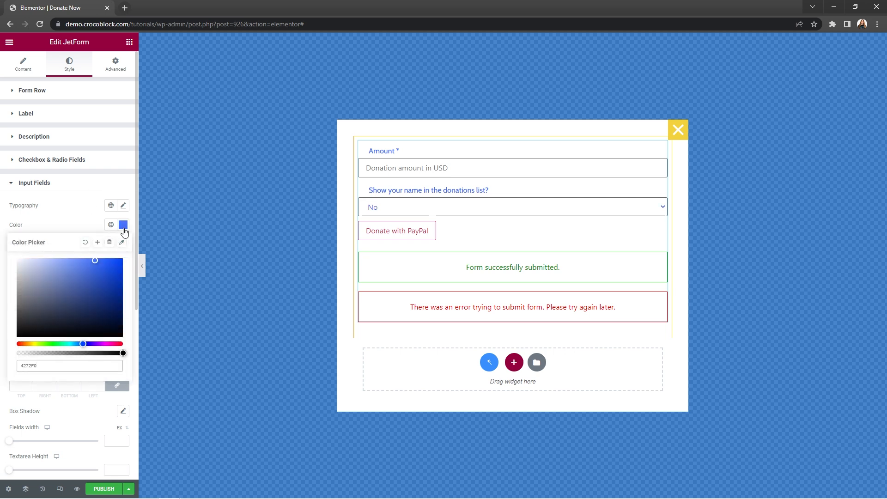
left_click(86, 216)
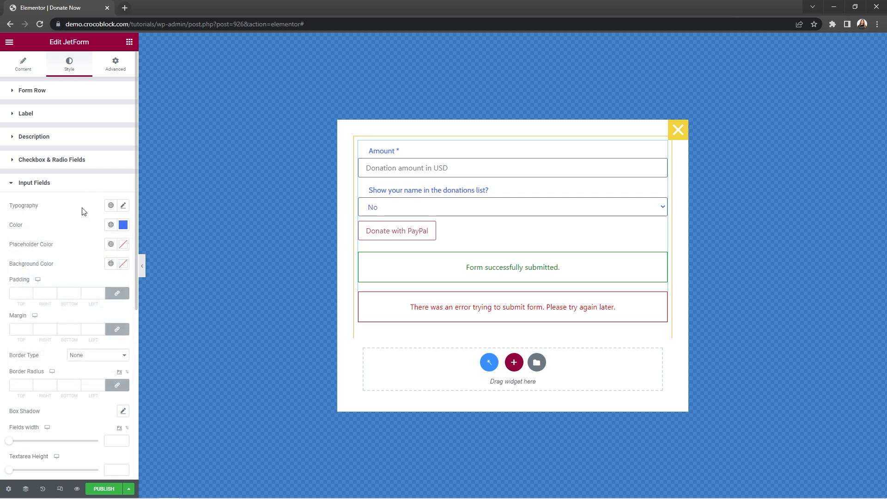
Give the form's input fields a solid 1 px border in #4272F9 with a 25 px border radius.
left_click(121, 355)
left_click(118, 370)
left_click(91, 384)
left_click(123, 410)
type("4272F6")
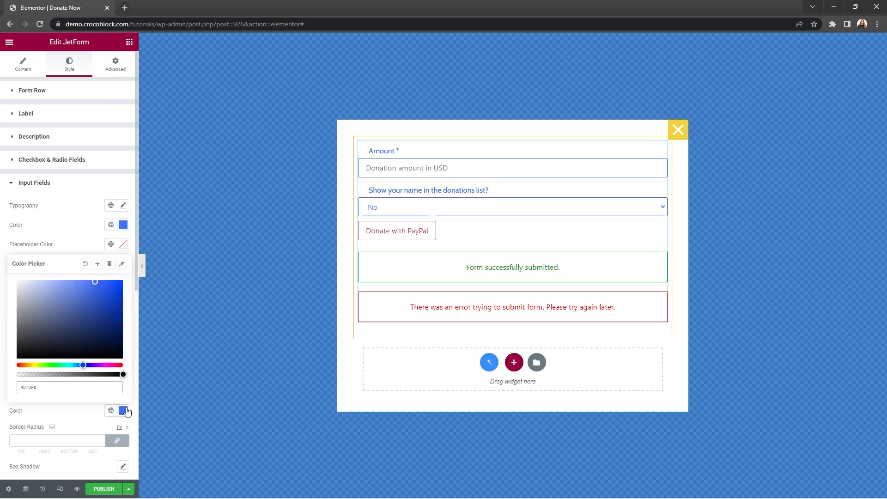
left_click(89, 440)
type("25")
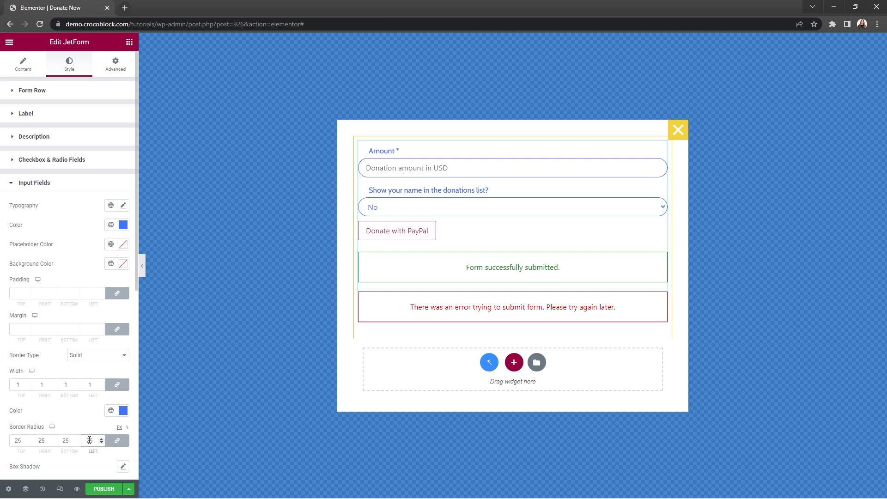
Unlink the input fields' padding and set 12 px top and bottom and 20 px right and left.
left_click(117, 293)
double_click(18, 294)
type("12")
left_click(68, 295)
type("12")
left_click(44, 296)
type("20")
left_click(91, 295)
type("20")
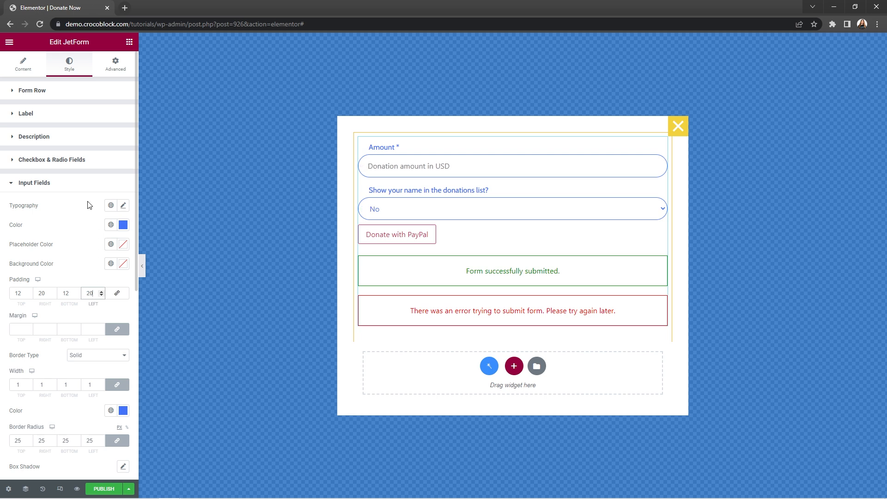
left_click(80, 185)
Set the submit button's background color to #F2D23C and its text color to the same blue as the labels.
left_click(79, 323)
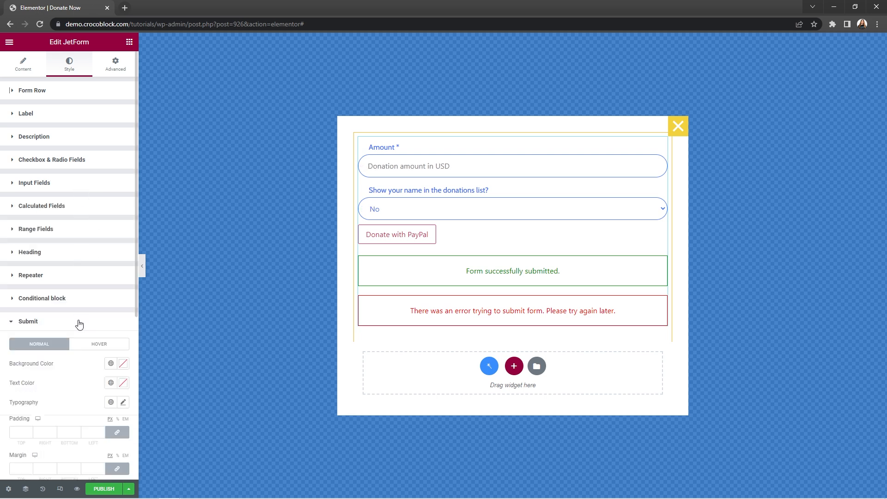
left_click(123, 363)
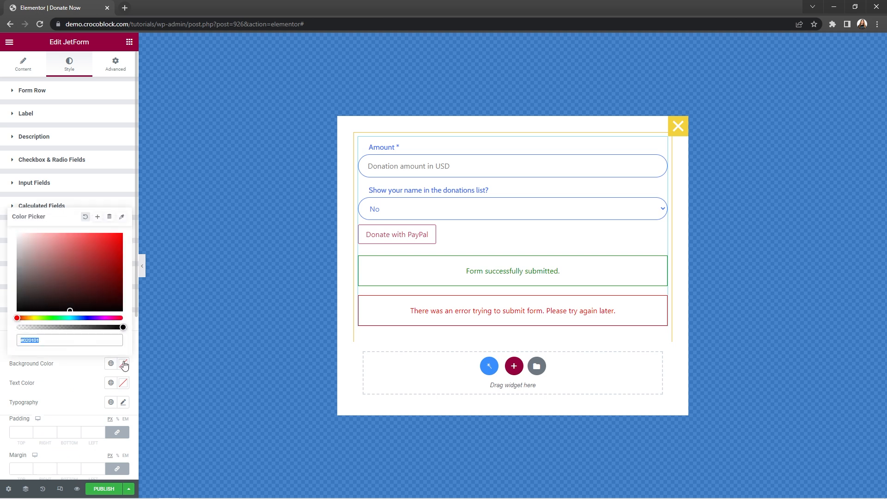
type("#F2D23C")
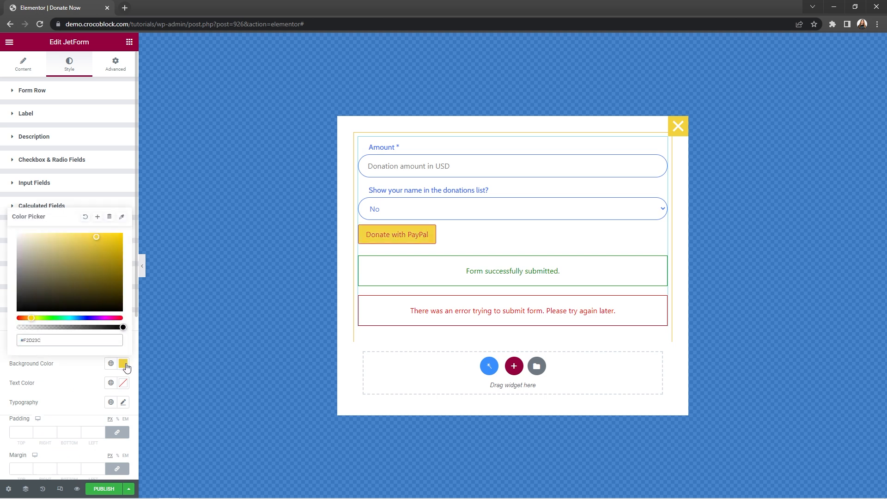
left_click(123, 384)
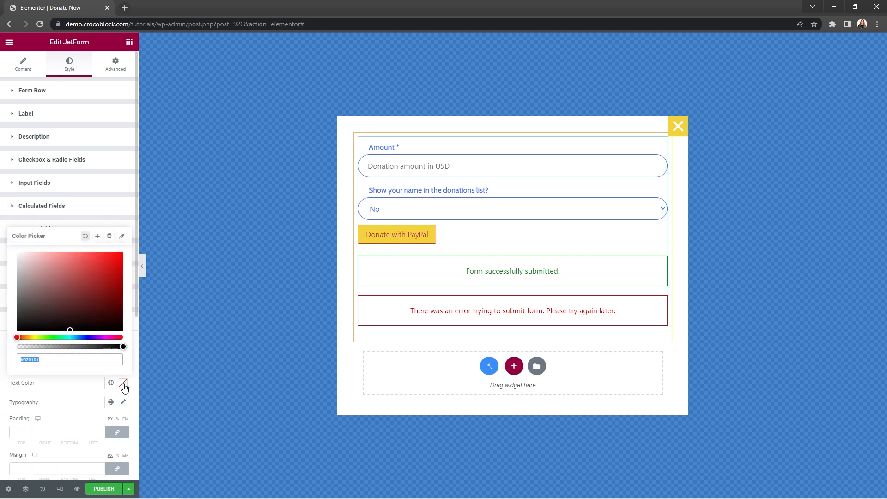
key("ctrl+v")
left_click(120, 393)
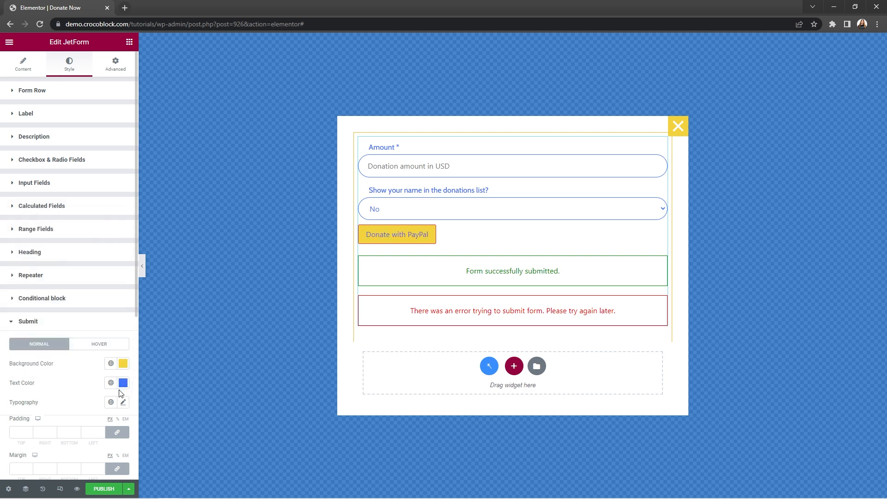
Set the submit button's typography to size 18 px, bold weight and uppercase transform.
left_click(123, 402)
scroll(124, 405, "down", 4)
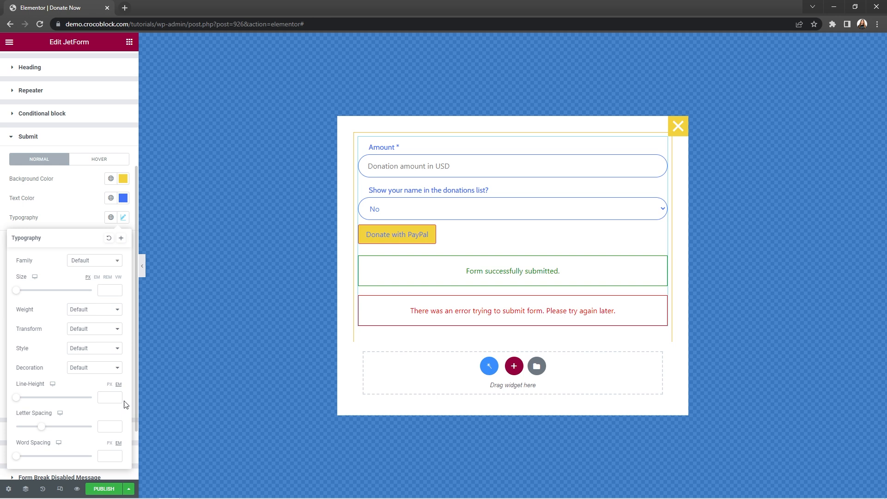
left_click(107, 292)
type("18")
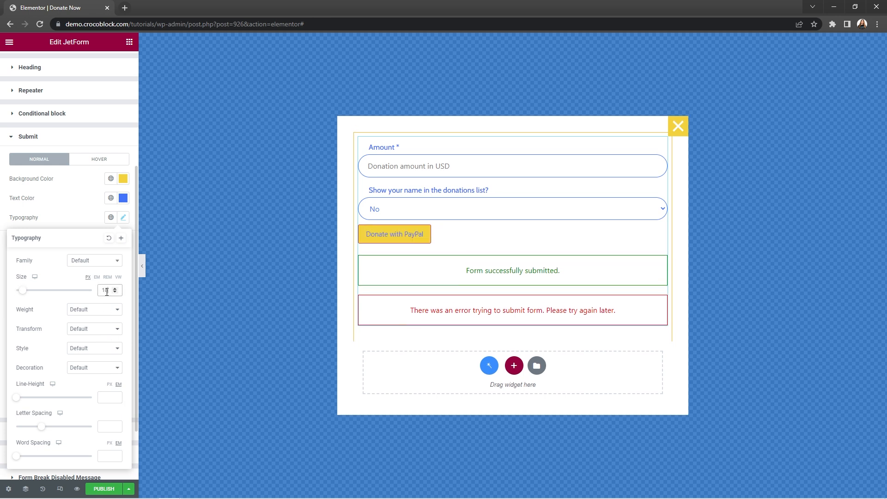
left_click(106, 311)
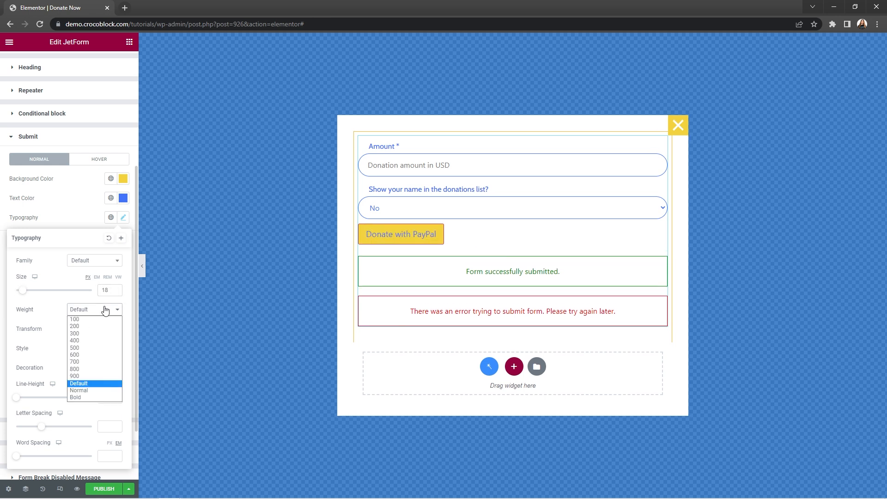
left_click(98, 398)
left_click(104, 334)
left_click(104, 346)
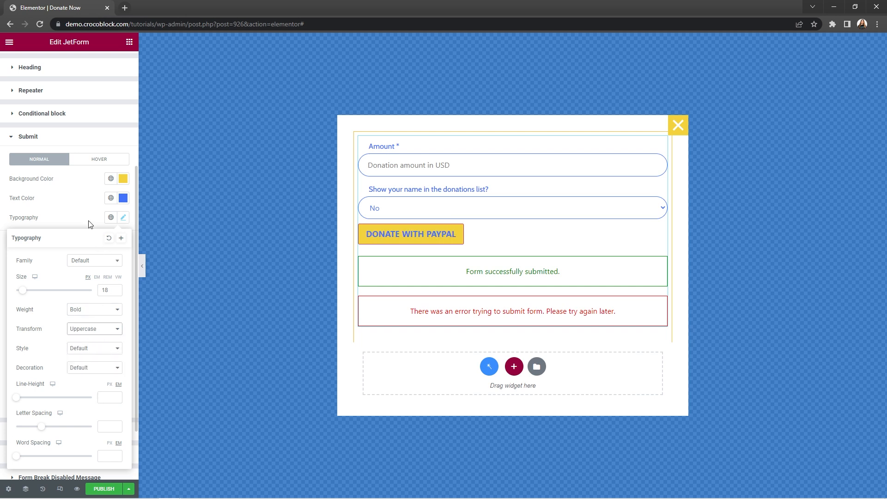
left_click(90, 224)
Round the submit button's corners to 27 px and give it an unlinked top margin of 20 px.
left_click(99, 339)
type("27")
left_click(117, 284)
left_click(17, 284)
type("10")
Unlink the submit button's padding and set 15 px top and bottom and 45 px right and left.
left_click(117, 247)
left_click(16, 248)
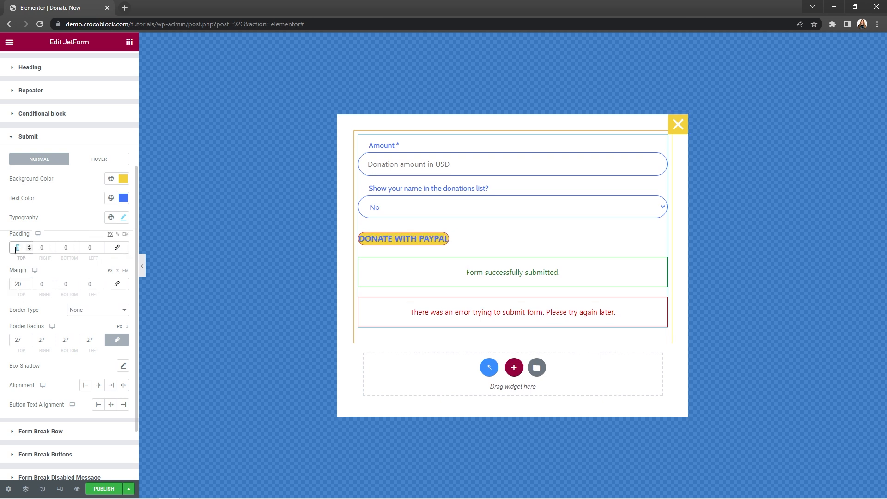
type("15")
left_click(66, 248)
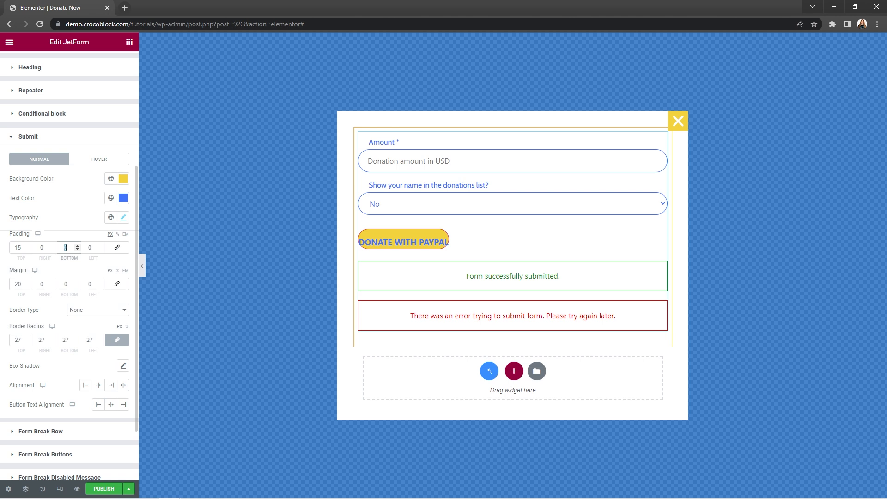
type("15")
left_click(46, 247)
type("45")
left_click(87, 247)
type("45")
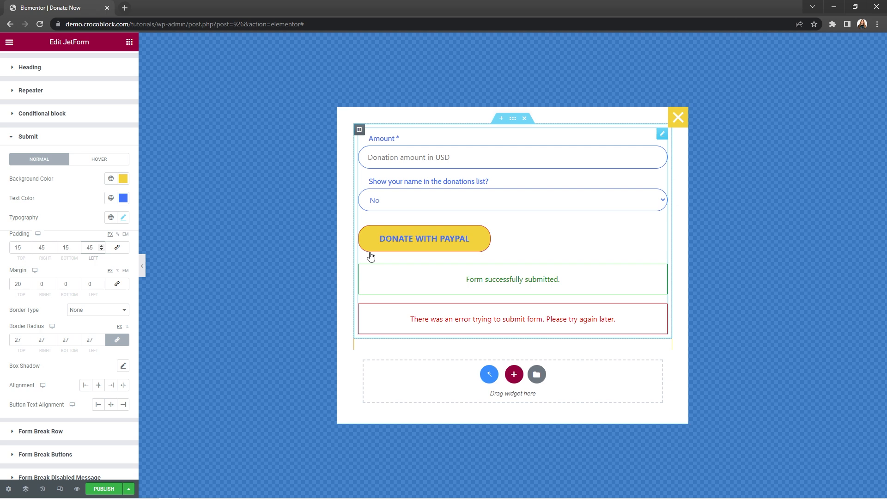
Give the submit button a solid border in #FFFFFF and publish the popup.
left_click(126, 311)
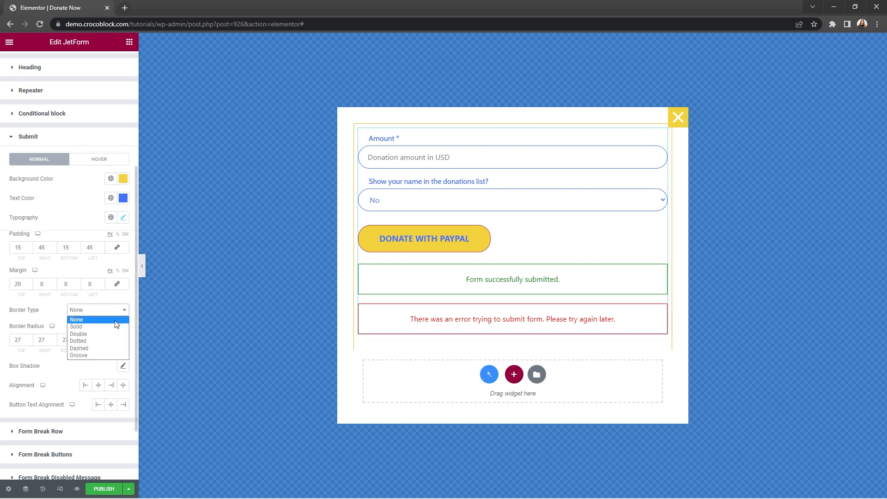
left_click(113, 327)
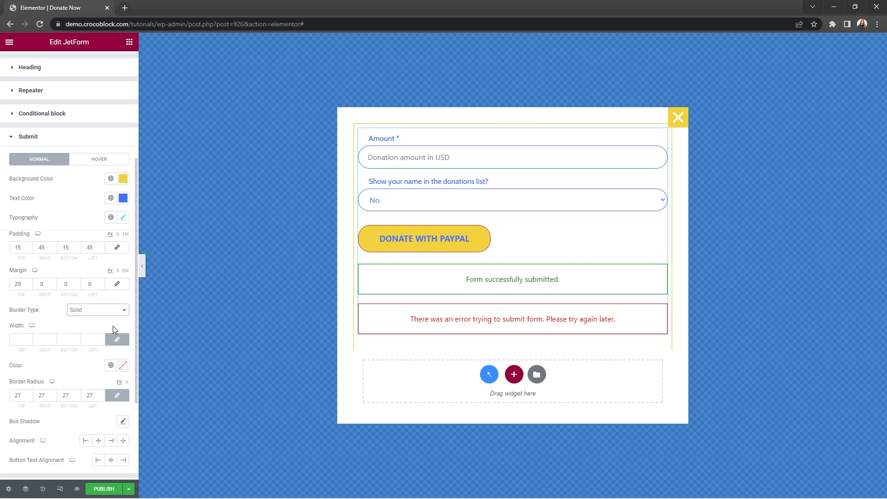
left_click(122, 365)
left_click(92, 289)
left_click_drag(79, 278, 8, 235)
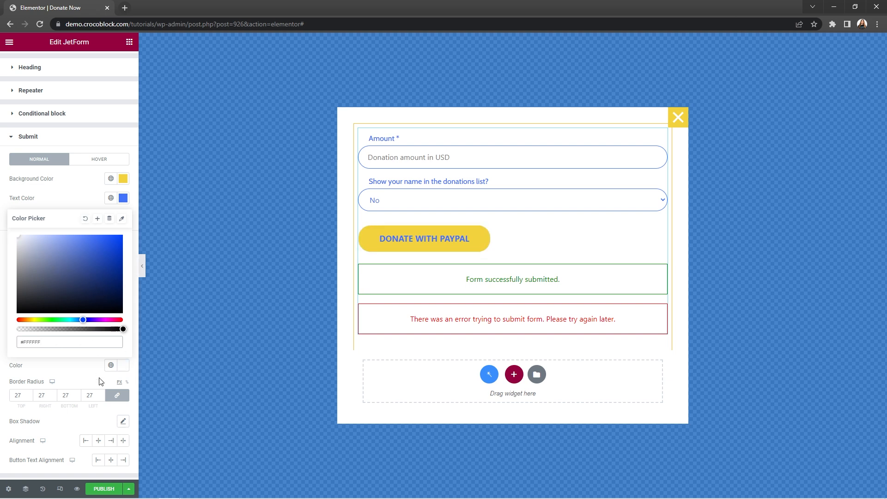
left_click(105, 490)
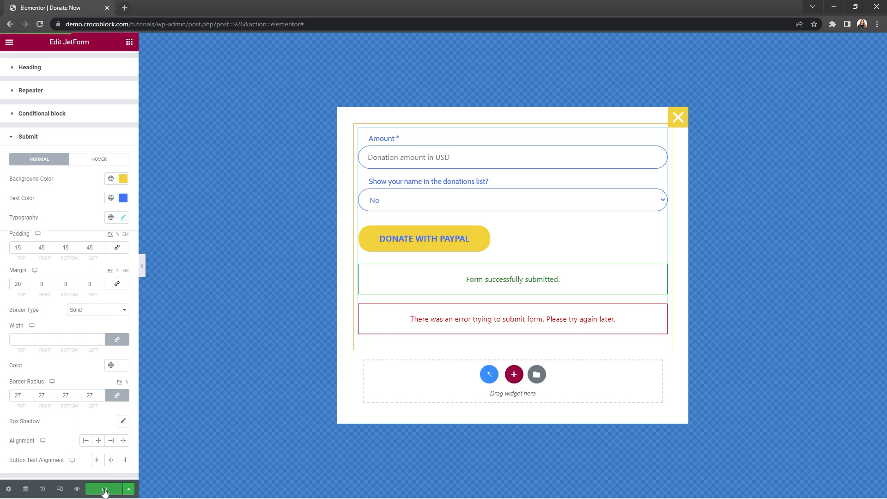
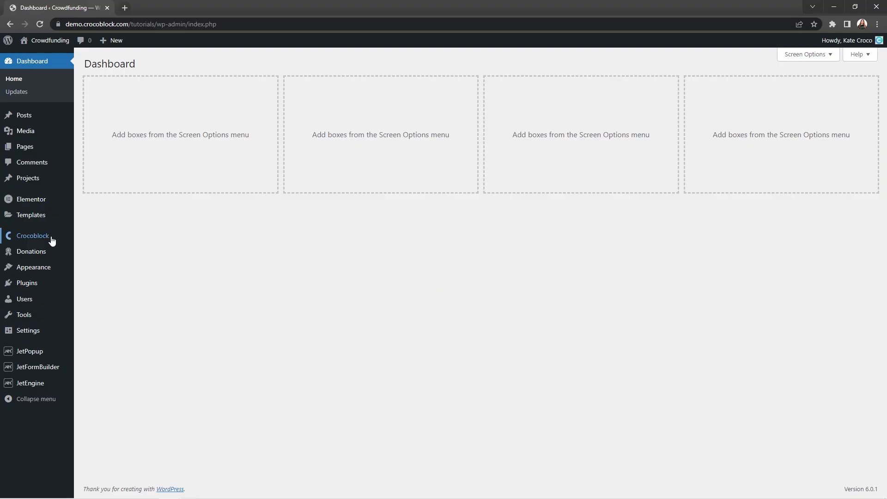
Create a new page template in the Crocoblock Theme Builder with an include condition for the entire site.
mouse_move(53, 241)
left_click(109, 278)
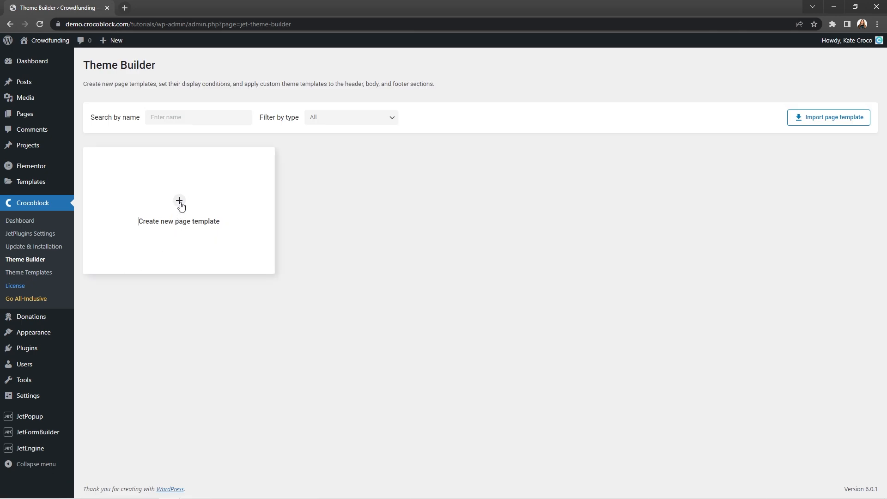
left_click(179, 203)
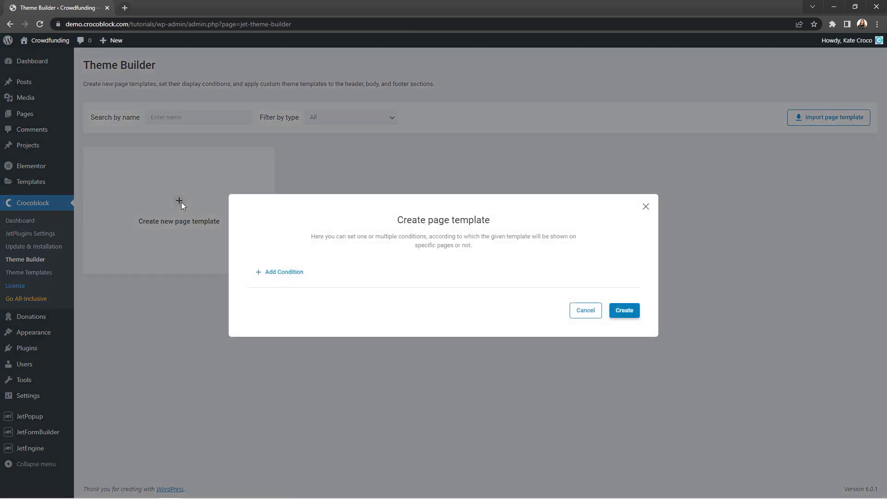
left_click(260, 274)
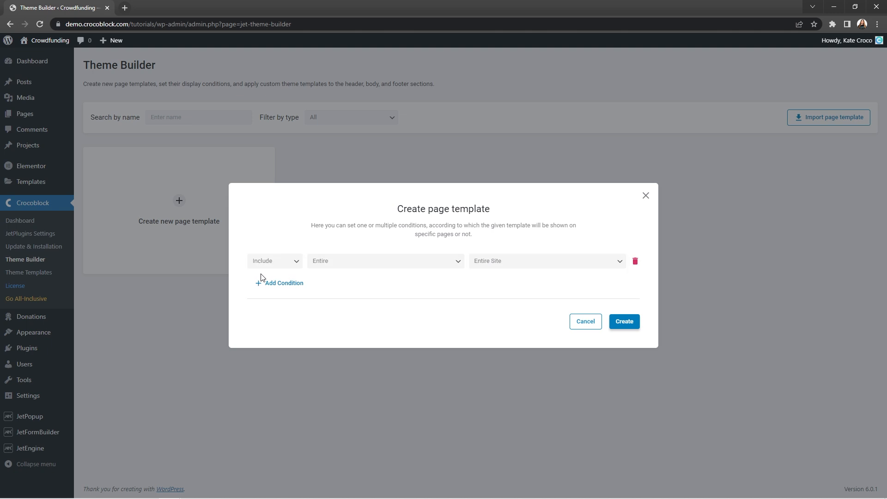
left_click(625, 322)
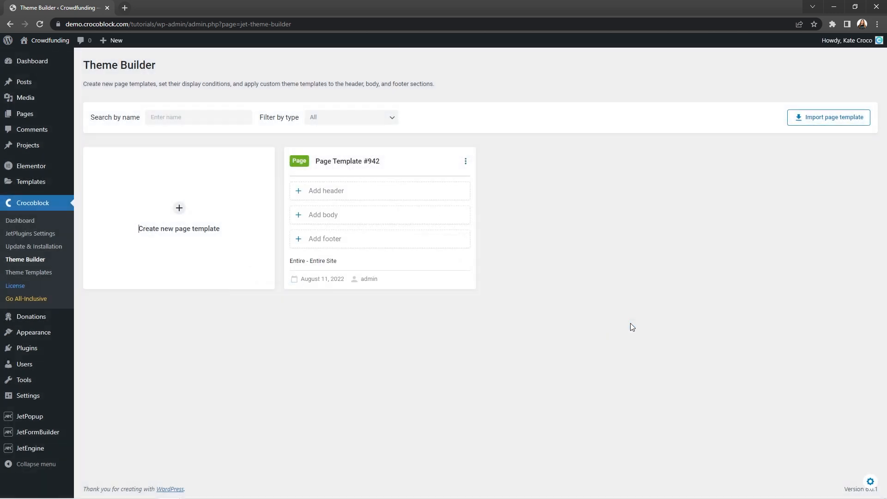
Rename the new page template as Main Template.
left_click(374, 159)
key("ctrl+a")
type("Main Te")
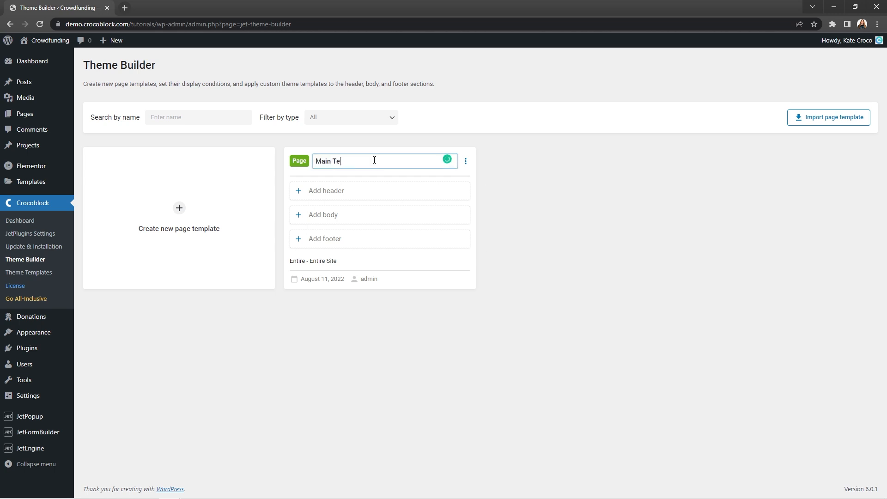
type("mplate")
Create an Elementor header template named Main Header for Main Template and open it in the editor.
left_click(297, 193)
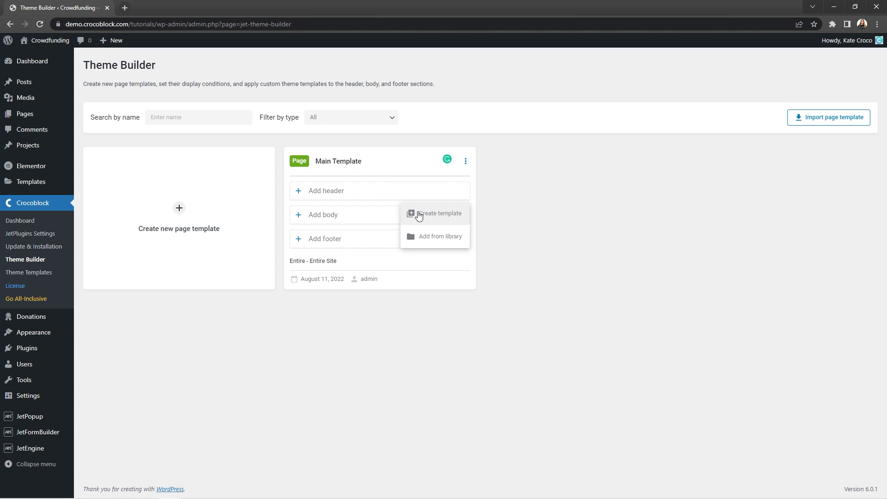
left_click(418, 215)
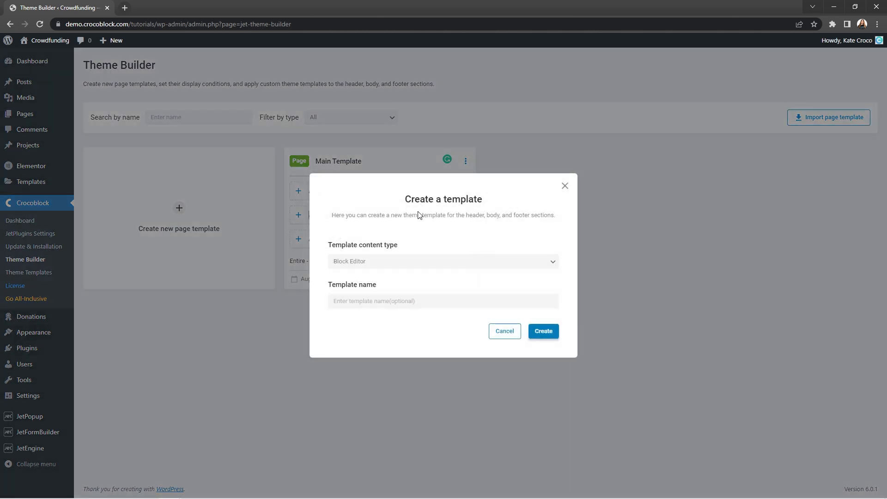
left_click(553, 264)
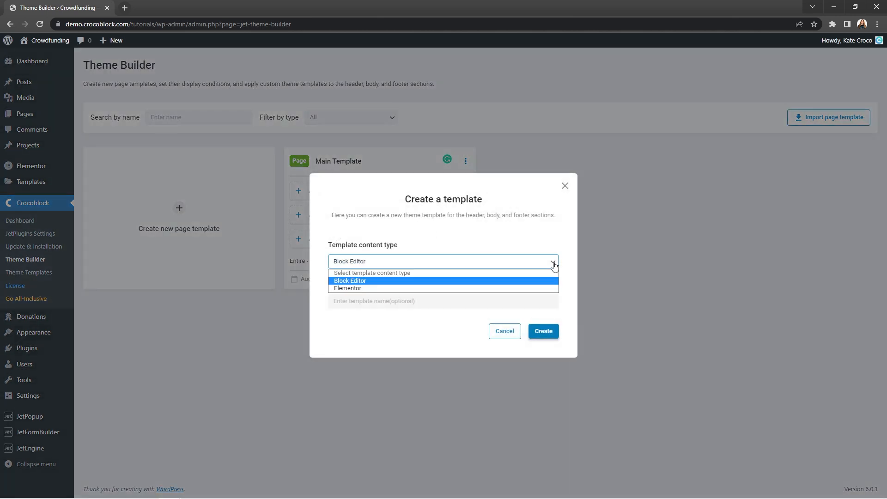
left_click(552, 289)
left_click(520, 301)
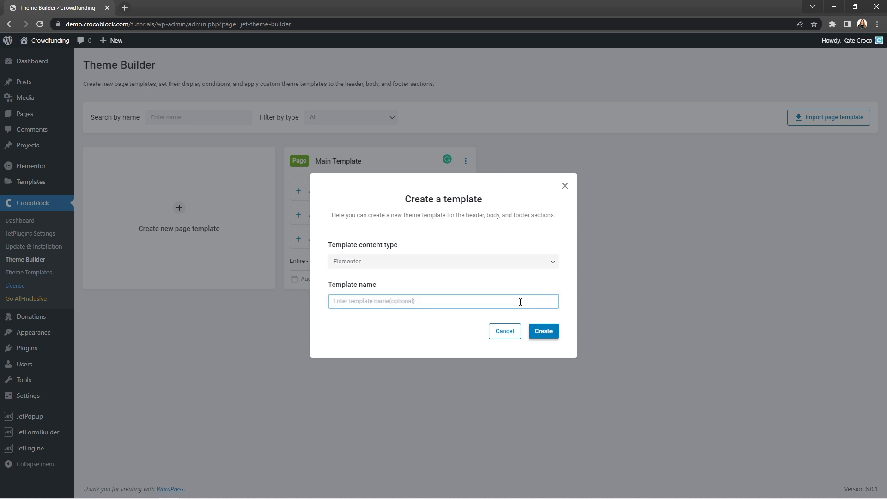
type("Ma")
left_click(542, 329)
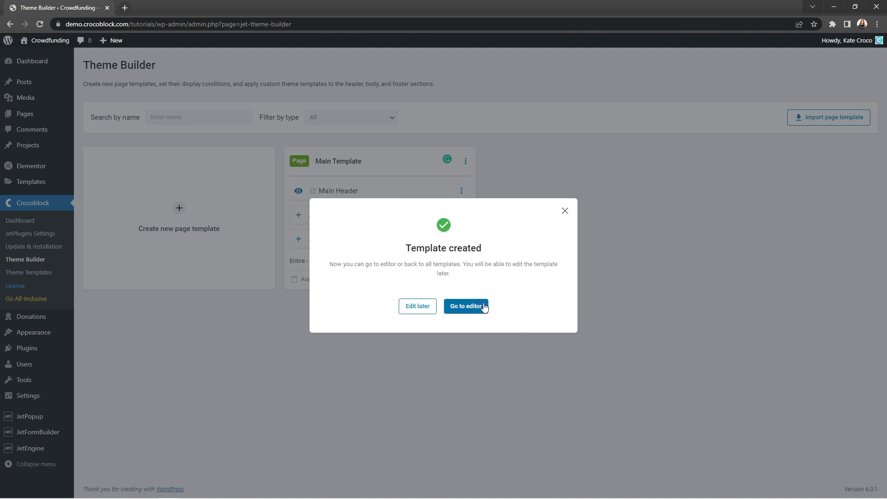
left_click(466, 306)
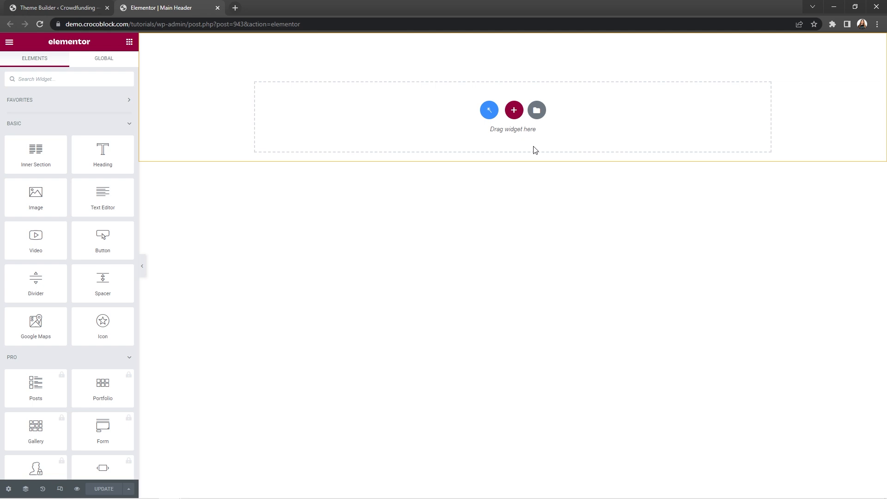
Add a single-column section to the header with a width of 1140 and no columns gap.
left_click(514, 110)
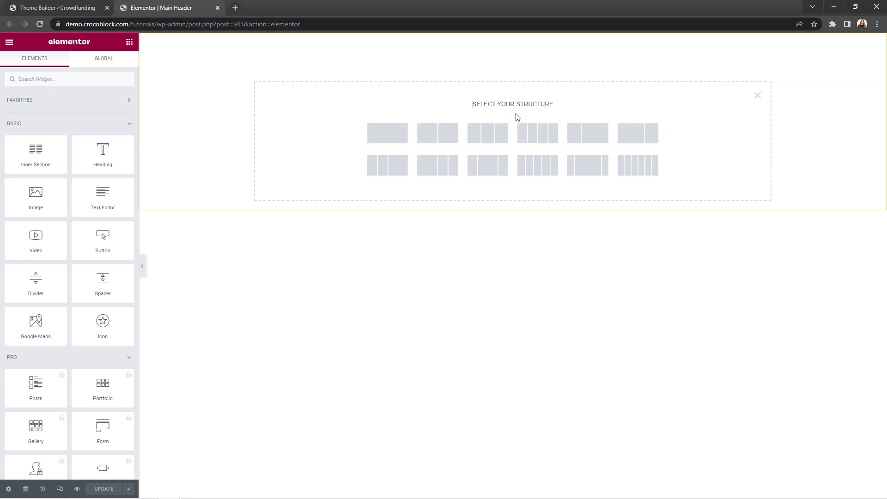
left_click(396, 136)
left_click(116, 143)
type("1140")
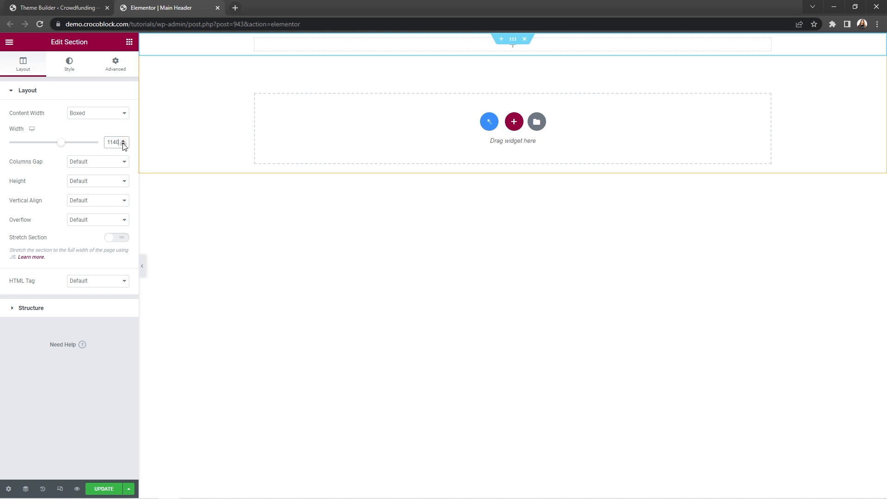
left_click(125, 160)
left_click(118, 179)
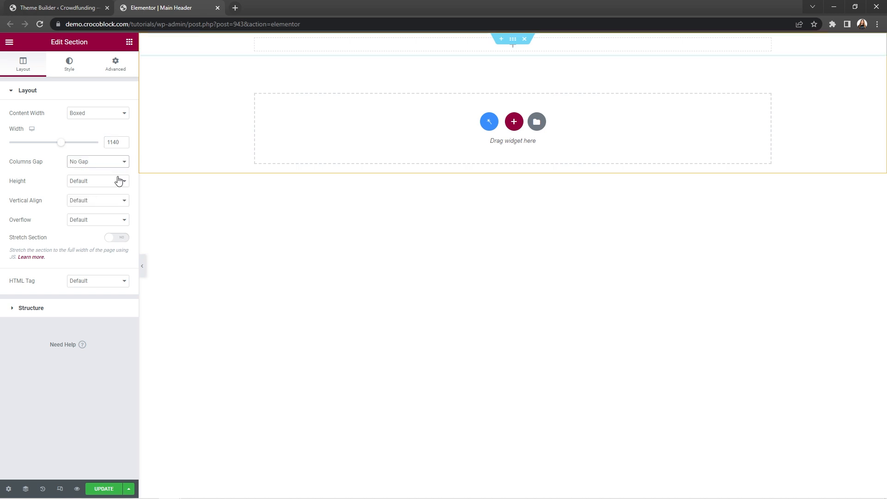
Give the header section a classic background with the color #FFFFFF.
left_click(82, 67)
left_click(86, 133)
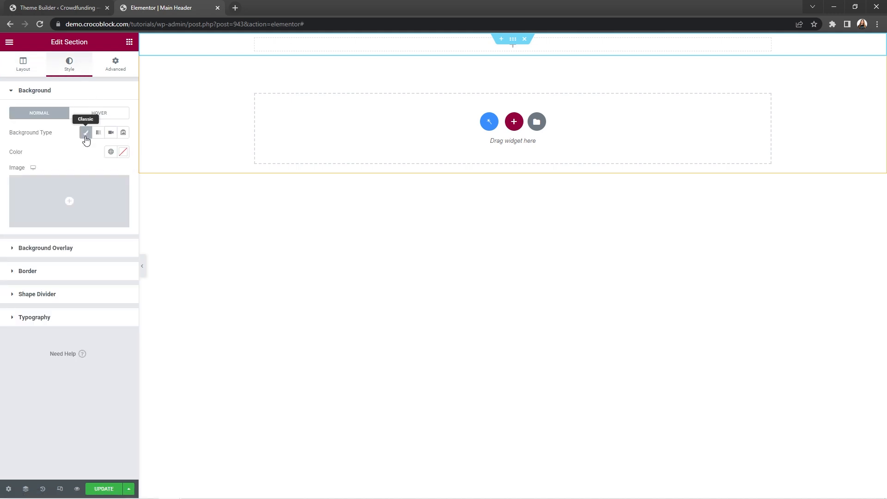
left_click(123, 153)
left_click_drag(95, 214, 4, 178)
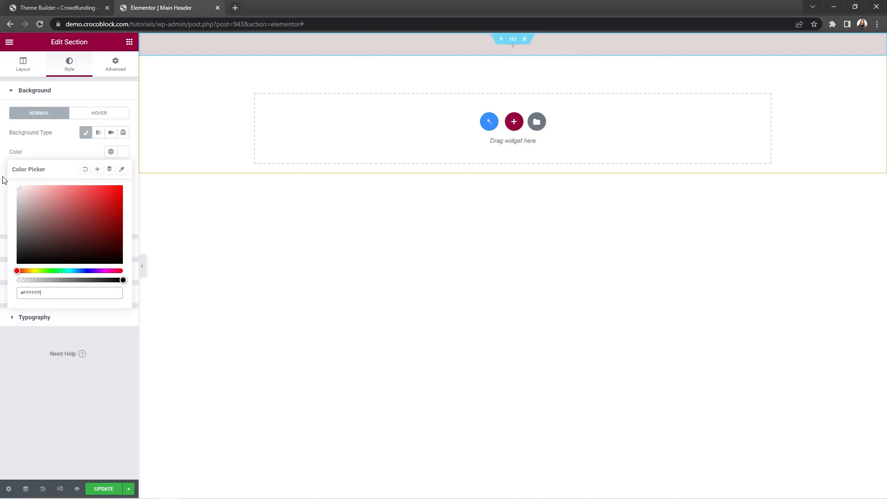
left_click(68, 150)
Add an outline box shadow to the header section, adjusting its color and increasing its blur.
left_click(69, 276)
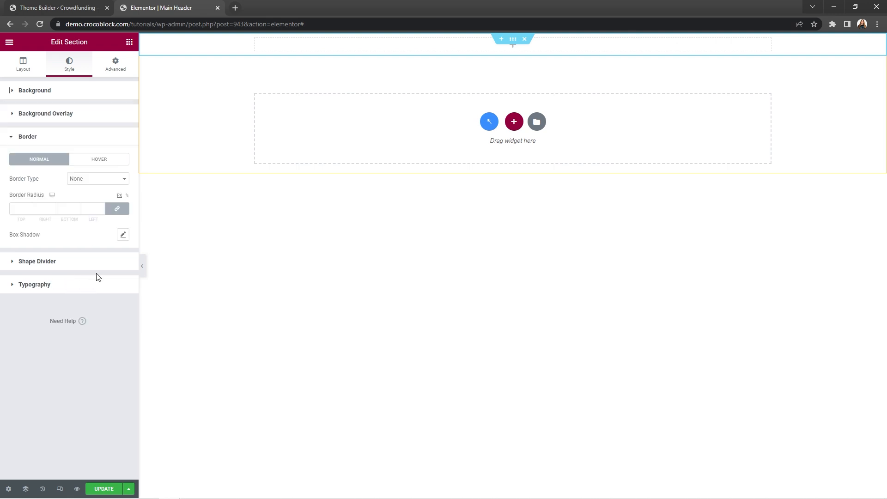
left_click(123, 234)
left_click(116, 259)
left_click(75, 355)
left_click_drag(74, 355, 69, 312)
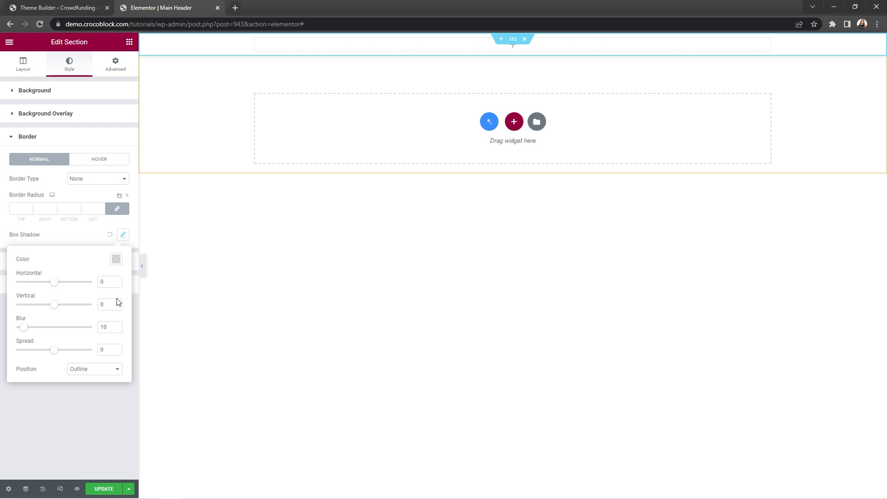
left_click(118, 326)
left_click(117, 326)
left_click(118, 326)
left_click(118, 325)
left_click(118, 326)
Unlink the section's padding values and set the top and bottom padding to 5 px.
left_click(121, 70)
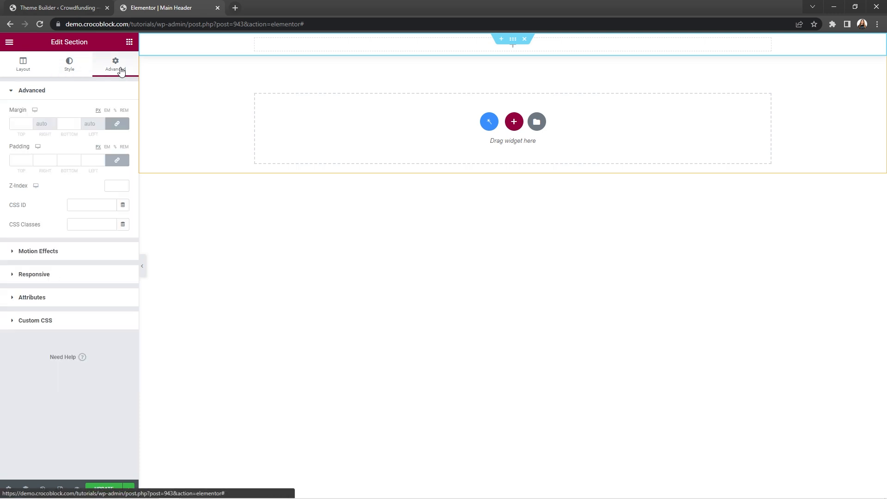
left_click(117, 160)
double_click(12, 157)
type("5")
double_click(59, 159)
type("5")
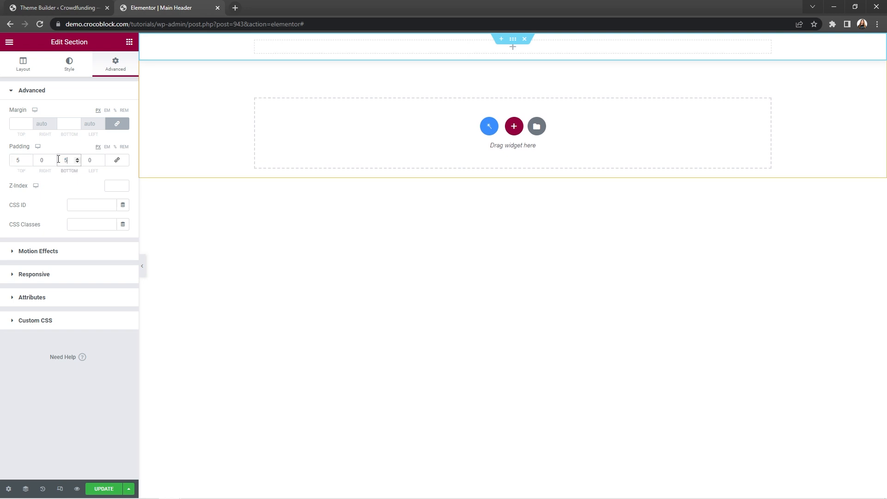
Add an Image widget to the header section and upload crowdfunding-logo.svg as its image.
left_click(129, 43)
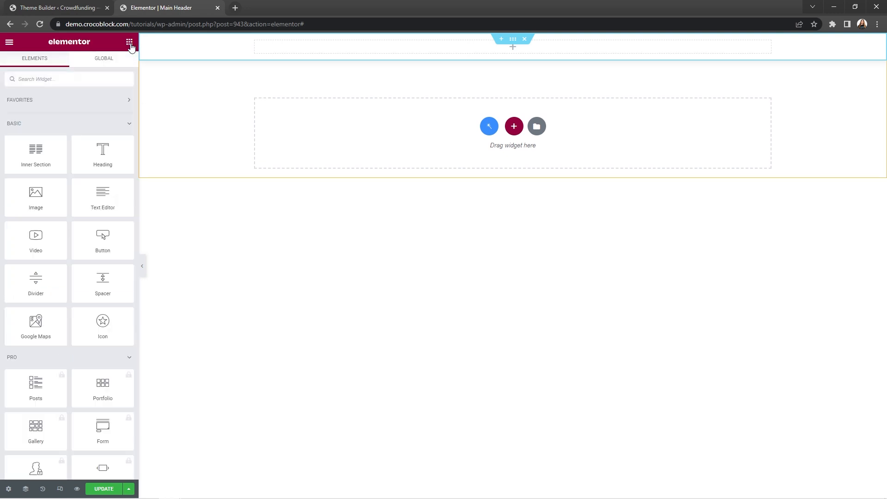
left_click_drag(36, 199, 493, 55)
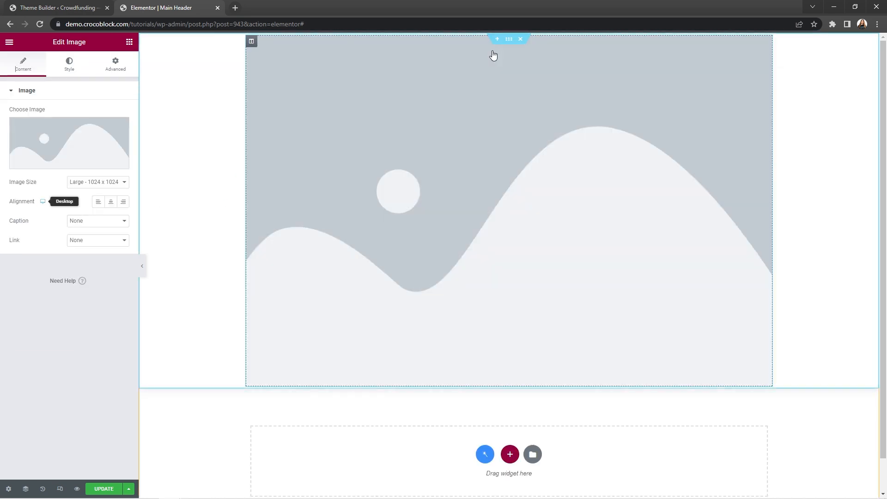
left_click(66, 149)
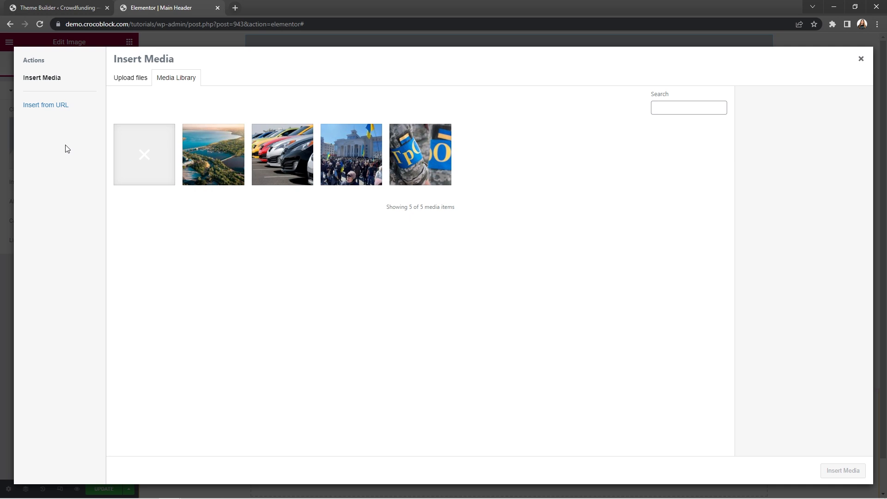
left_click(130, 77)
left_click(483, 241)
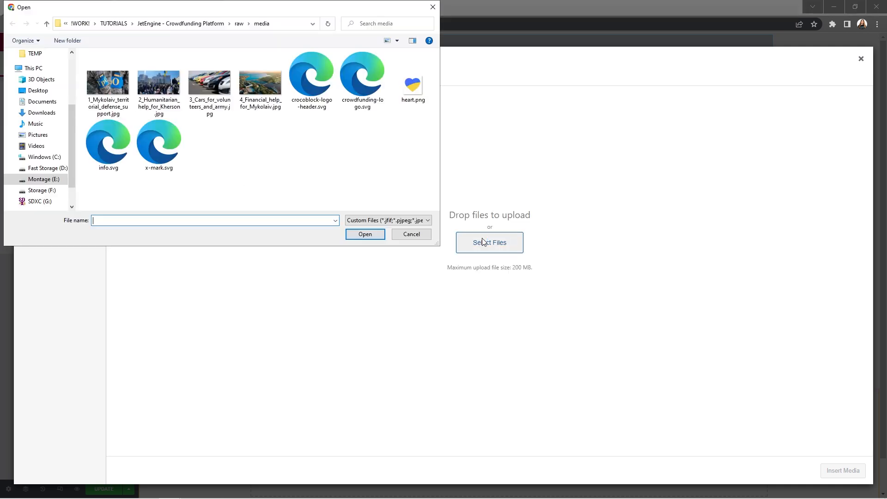
left_click(367, 90)
left_click(365, 234)
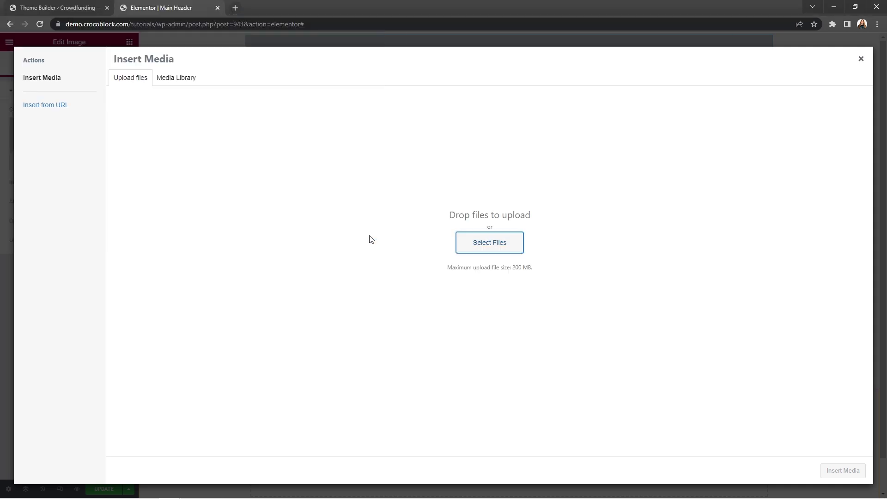
left_click(838, 471)
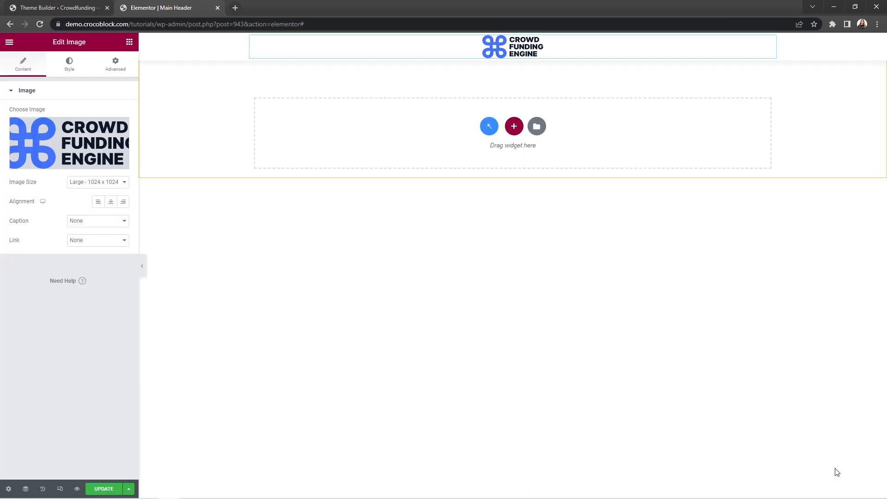
left_click(91, 183)
left_click(91, 235)
left_click(91, 239)
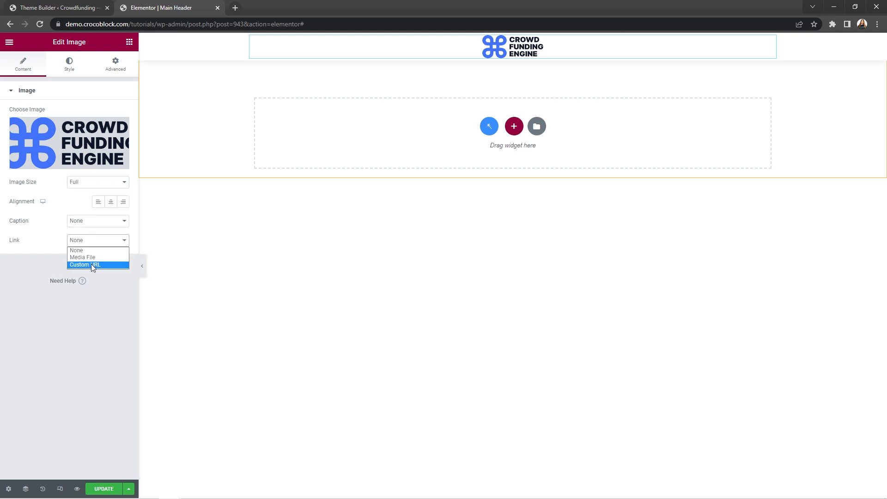
left_click(92, 265)
left_click(92, 263)
type("https://demo.crocoblock.com/tutorials/")
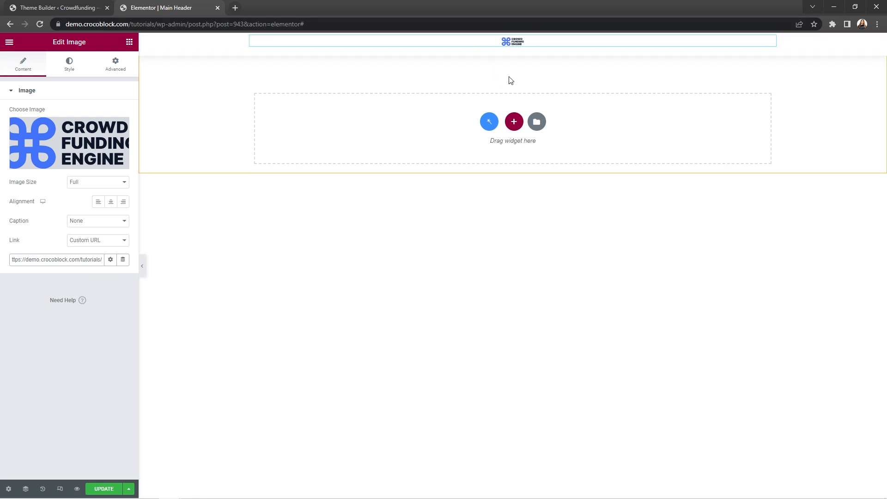
Set the logo image's width to 100% and its widget layout width to Inline (auto).
left_click(78, 69)
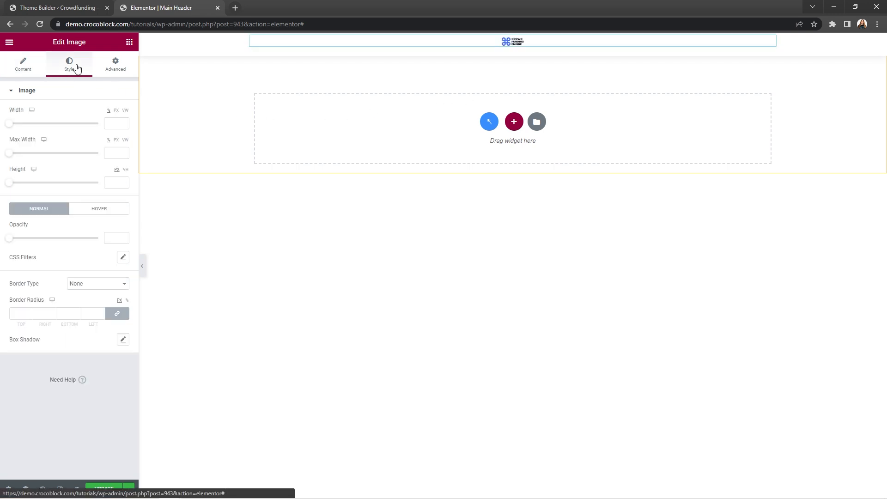
left_click(113, 123)
type("100")
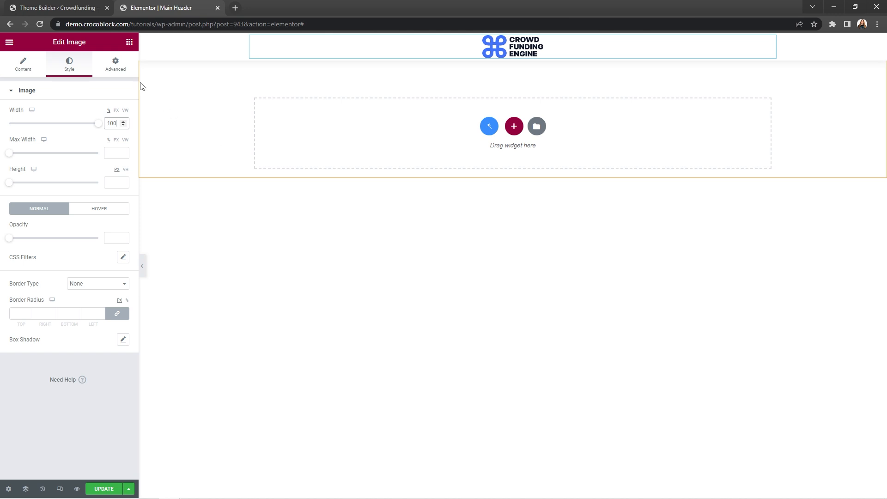
left_click(126, 68)
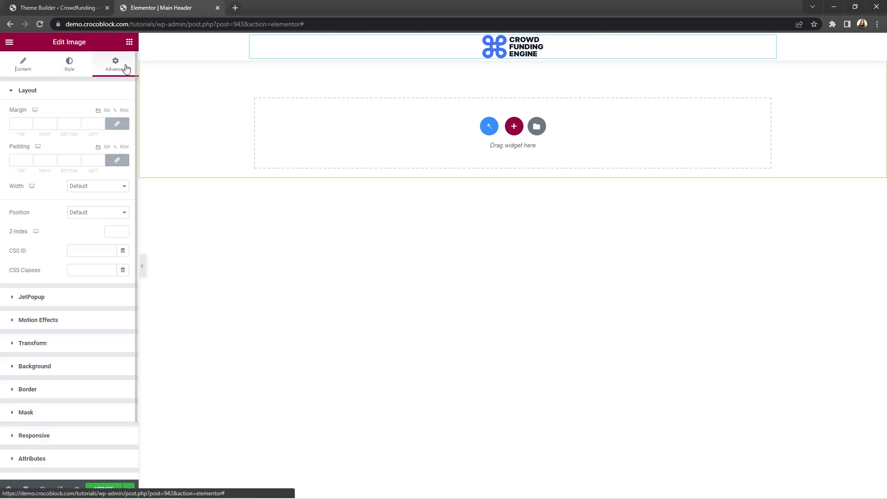
left_click(120, 187)
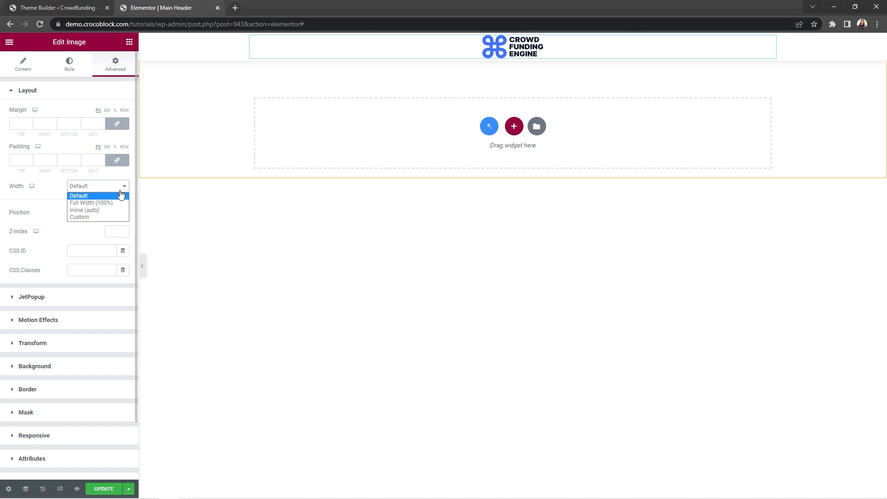
left_click(115, 212)
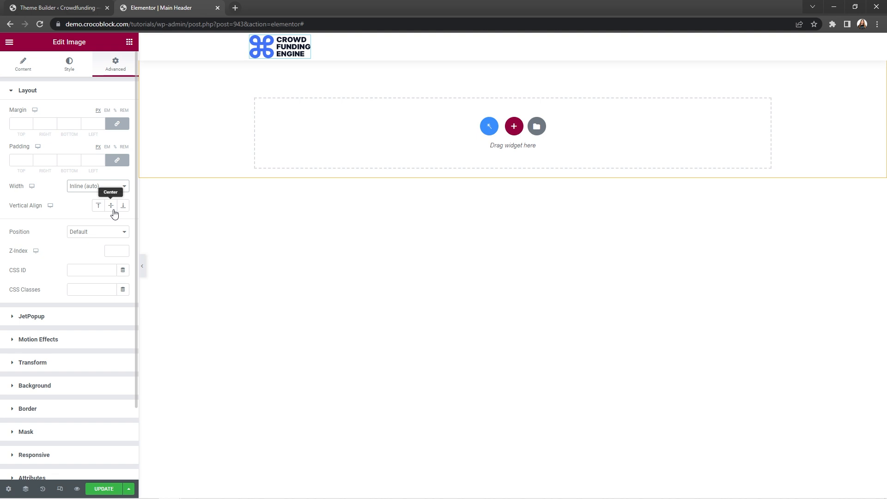
Add a Text Editor widget below the logo reading "Stand with Ukraine. Fight for Freedom and Democracy".
left_click(130, 44)
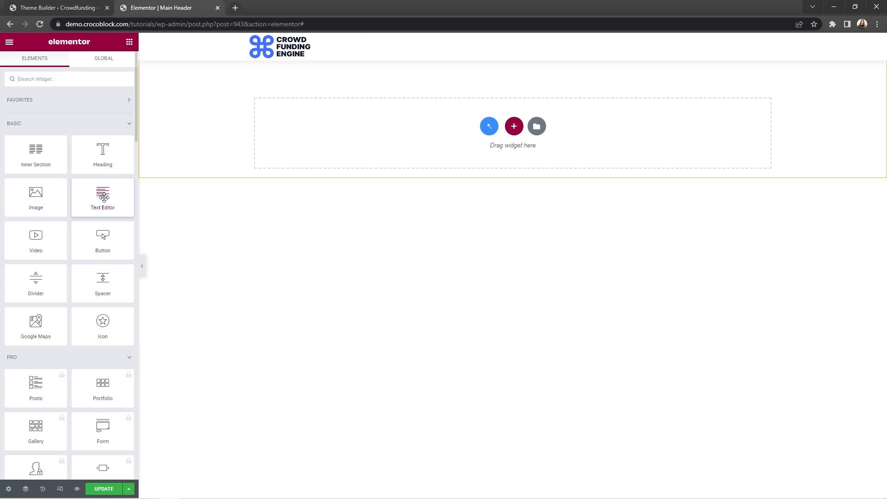
left_click_drag(104, 197, 266, 56)
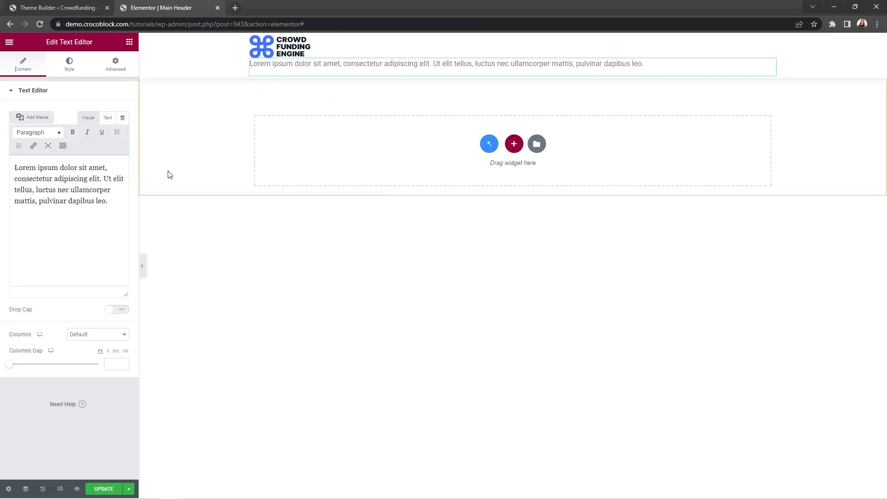
left_click(103, 208)
key("ctrl+a")
type("Stand with Ukraine. Fight for Freedom and Democracy")
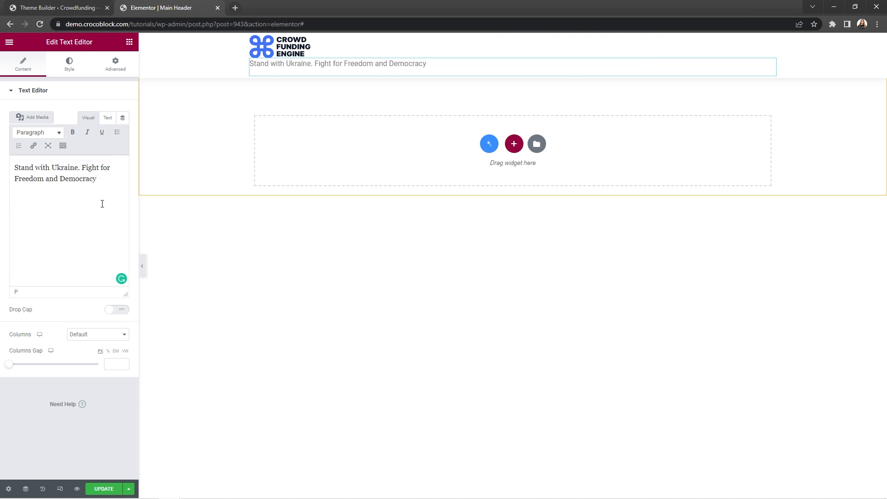
Upload heart.png, insert it after the slogan text at full size, and align the image right.
left_click(42, 118)
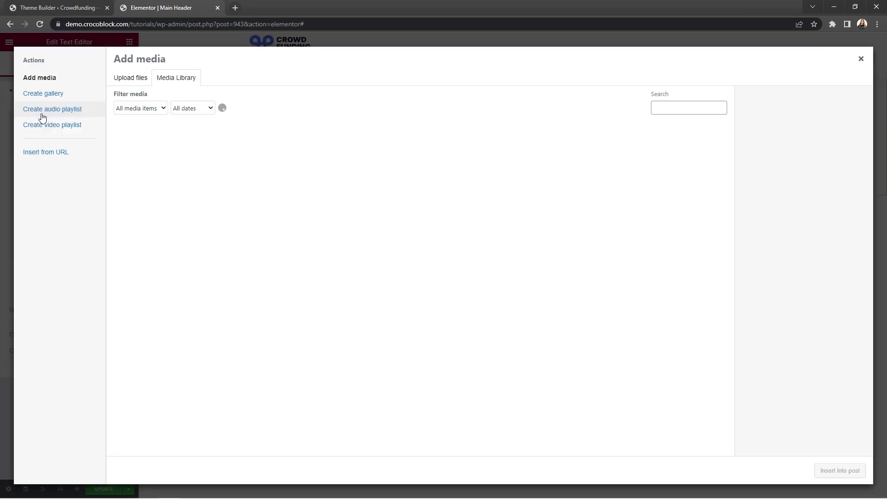
left_click(129, 78)
left_click(502, 243)
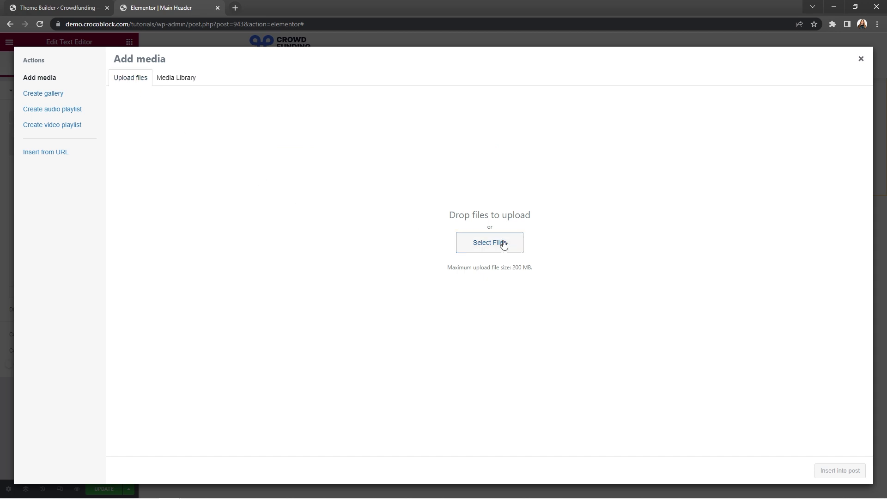
left_click(413, 86)
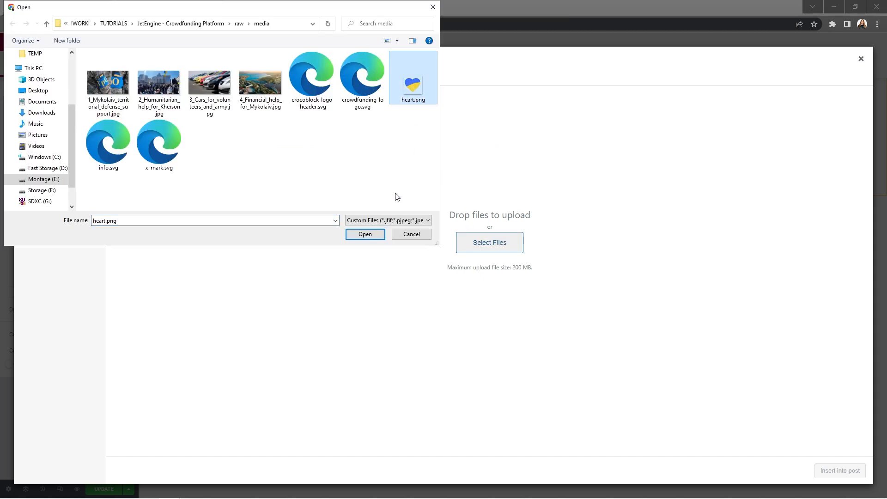
left_click(370, 235)
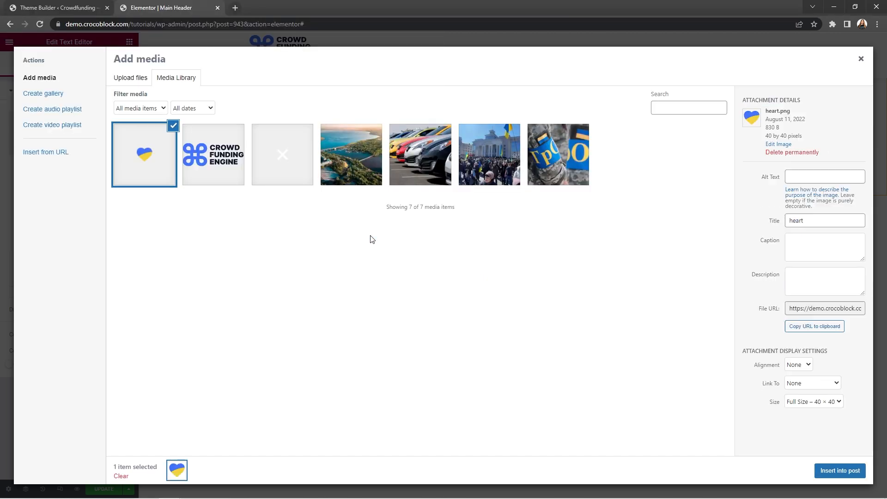
left_click(832, 475)
left_click(105, 182)
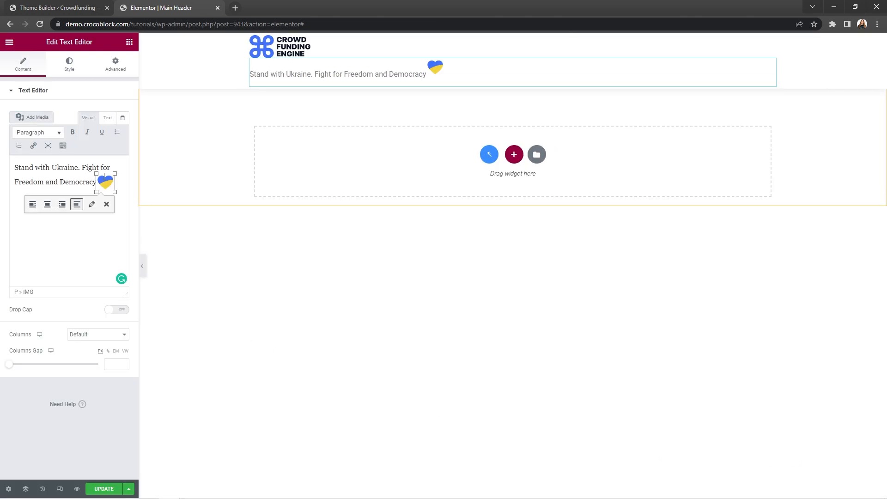
left_click(62, 204)
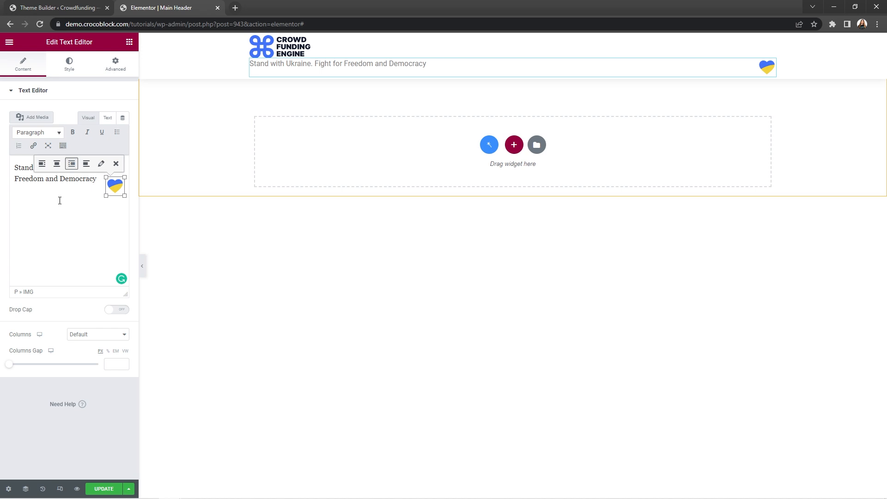
Edit the widget's HTML to put the slogan in its own div inside a flex div with align-items: center that also wraps the heart image.
left_click(110, 119)
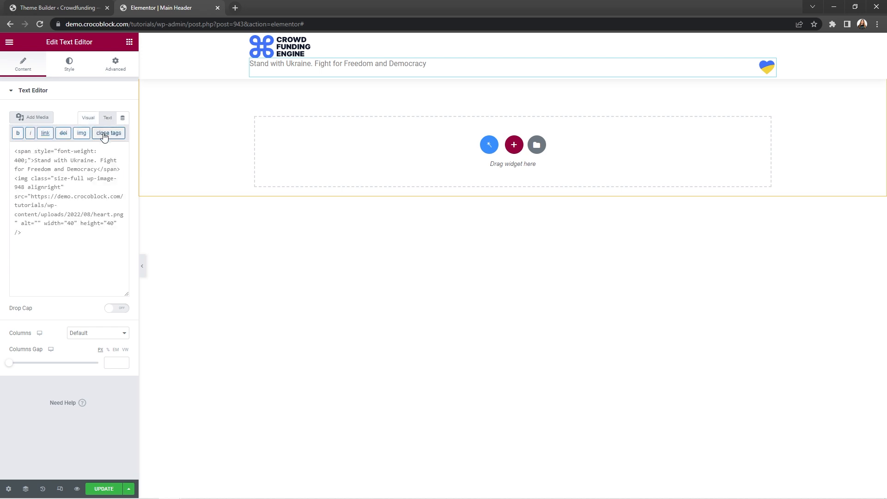
left_click(68, 237)
left_click_drag(121, 171, 14, 150)
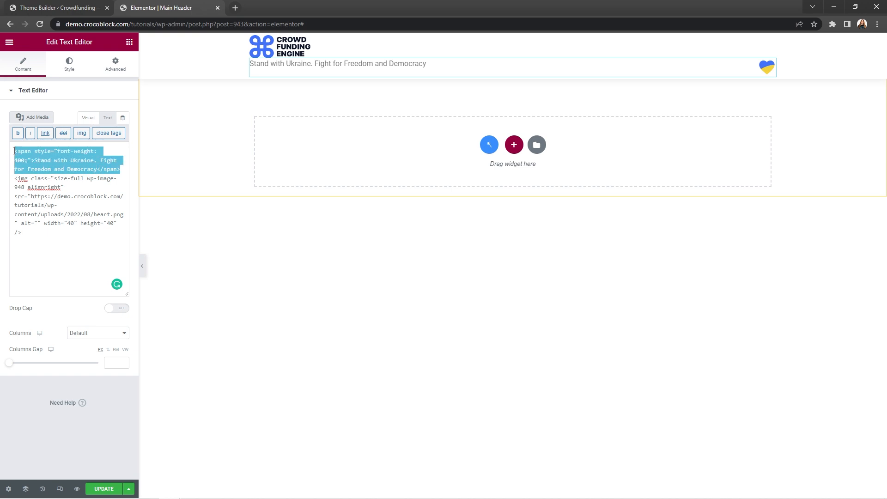
type("<div style=\"display: flex; align-items: center;\"> <div>Stand with Ukraine. Fight for Freedom and Democracy</div>")
left_click(25, 254)
key("Return")
type("<>")
key("Left")
type("/")
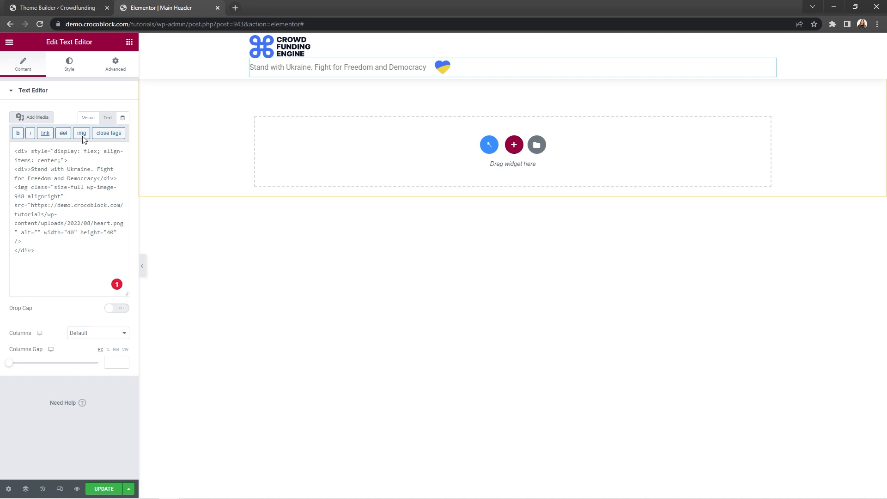
Set the slogan's text color to #64748B.
left_click(73, 65)
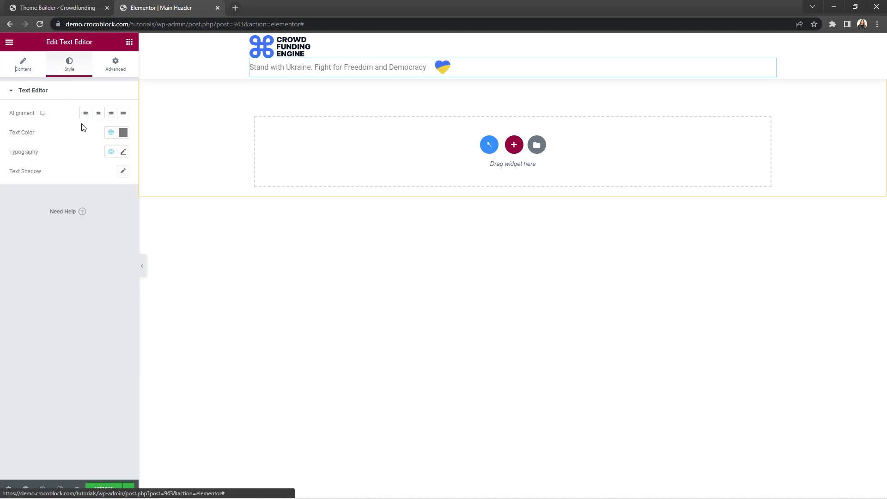
left_click(122, 133)
type("#64748B")
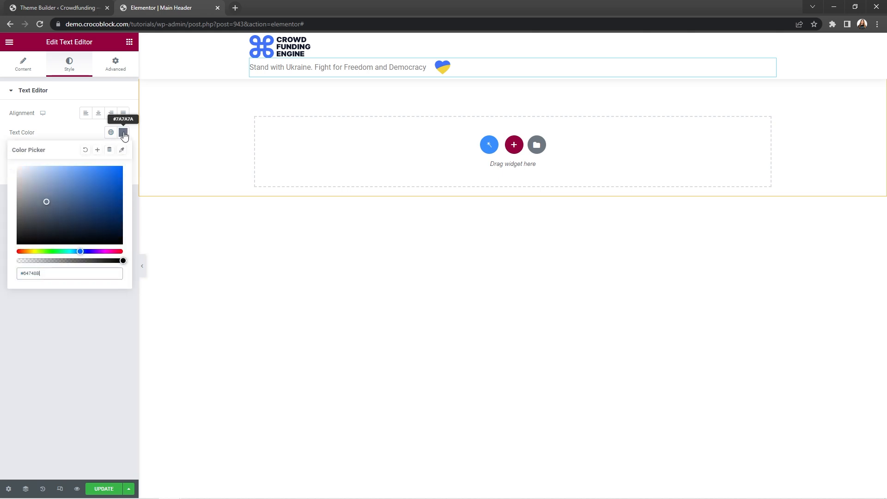
left_click(124, 134)
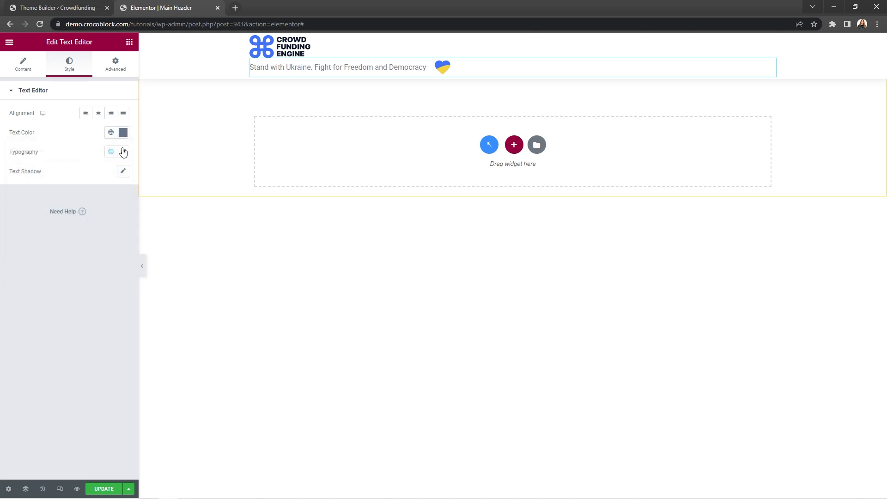
Set the slogan's typography to the Cabin font family at 16 px, keeping weight 400.
left_click(124, 152)
left_click(106, 196)
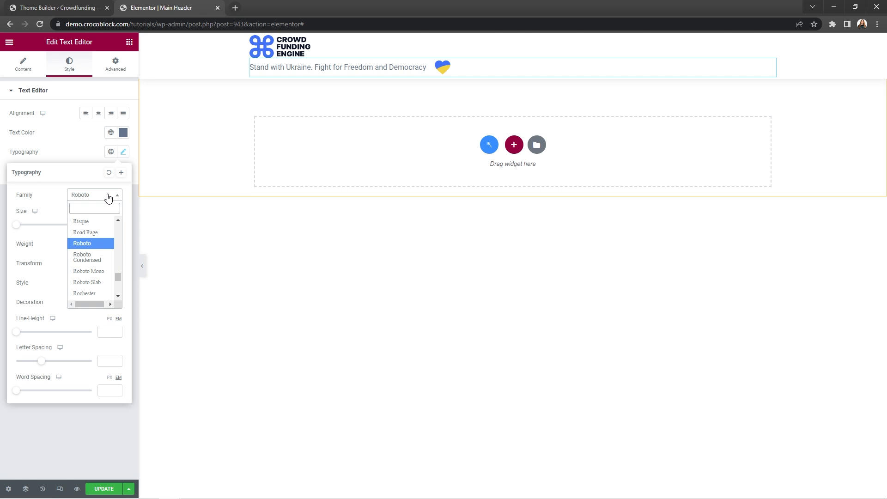
type("cabin")
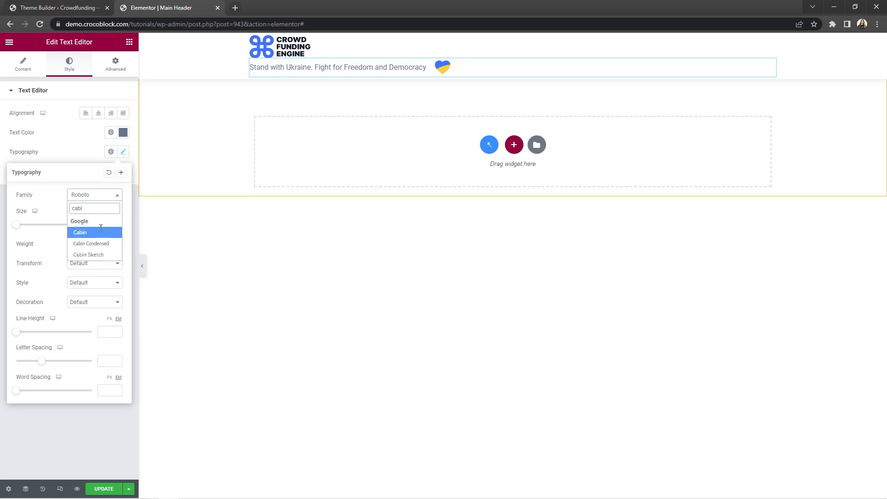
left_click(100, 229)
left_click(101, 228)
type("16")
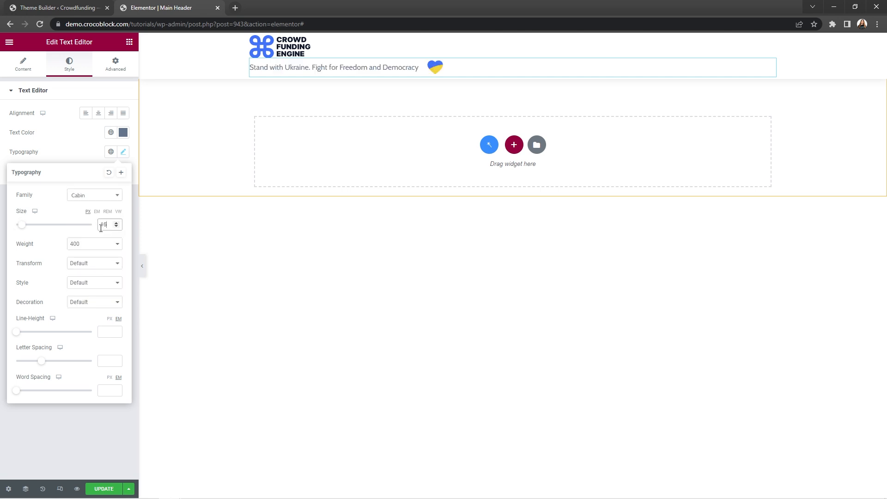
left_click(115, 244)
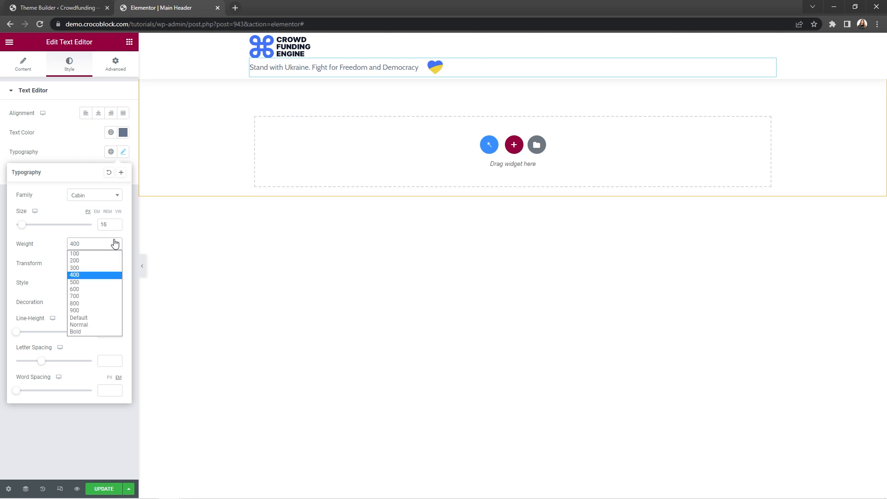
left_click(114, 244)
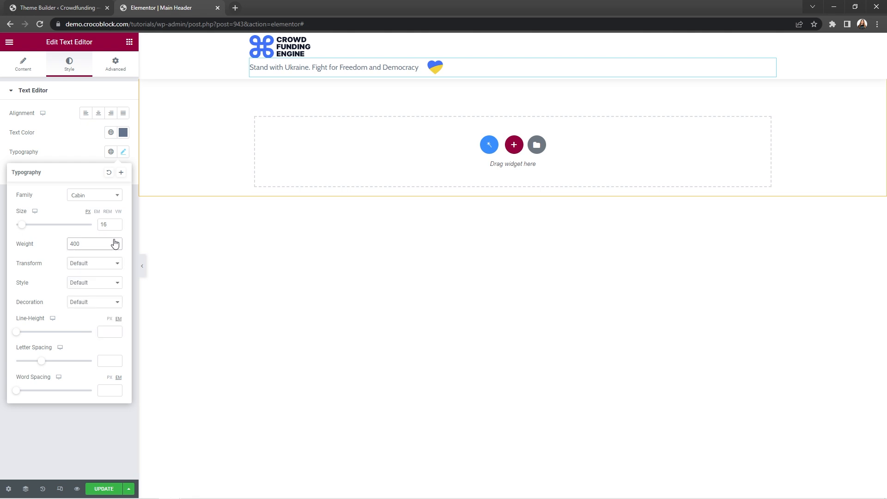
Set the slogan widget's width to Inline (auto).
left_click(115, 67)
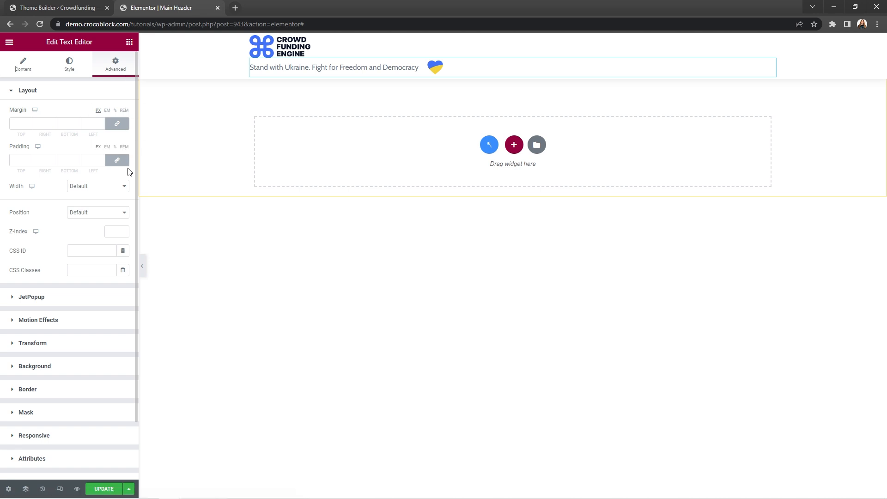
left_click(123, 187)
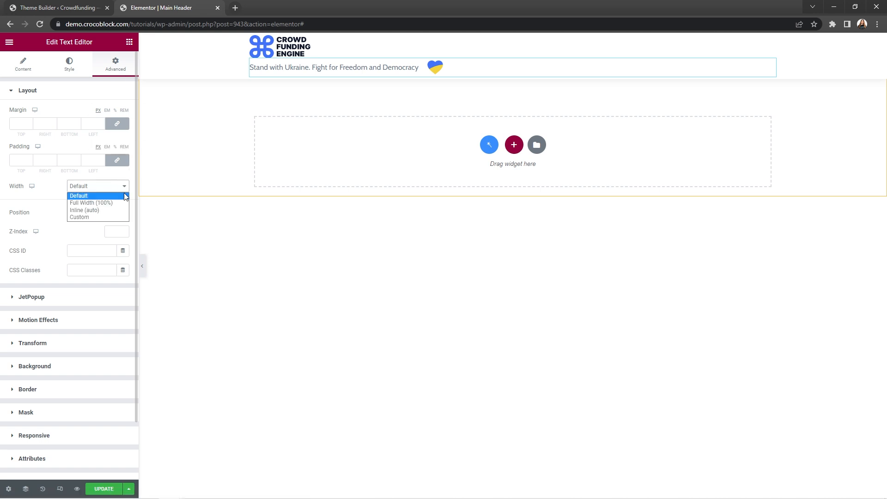
left_click(121, 210)
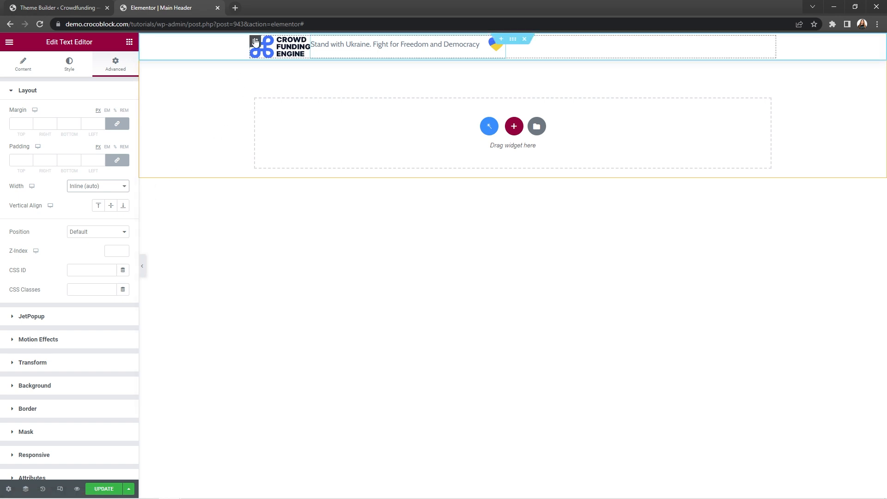
Set the horizontal alignment of the column holding the logo and slogan to Space Between.
left_click(255, 42)
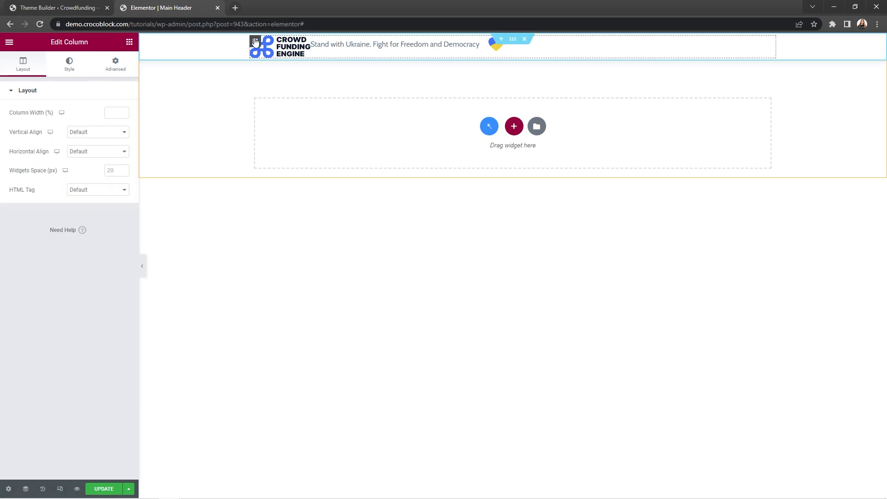
left_click(121, 152)
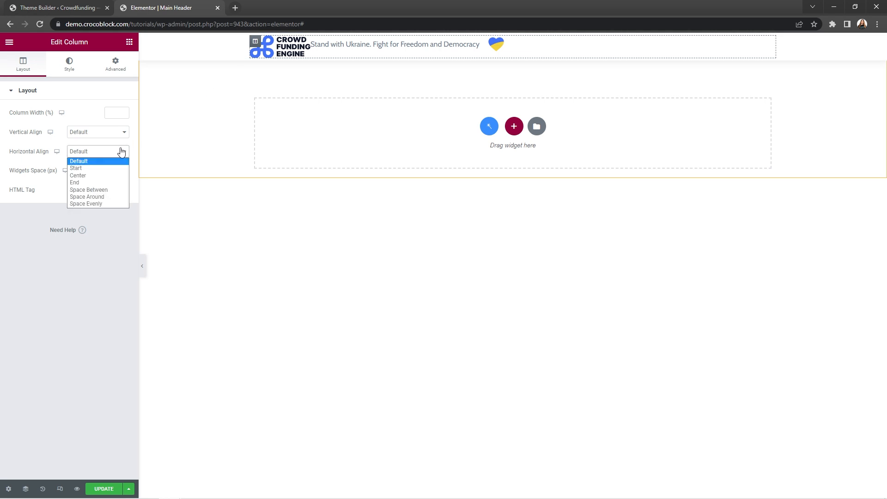
left_click(115, 190)
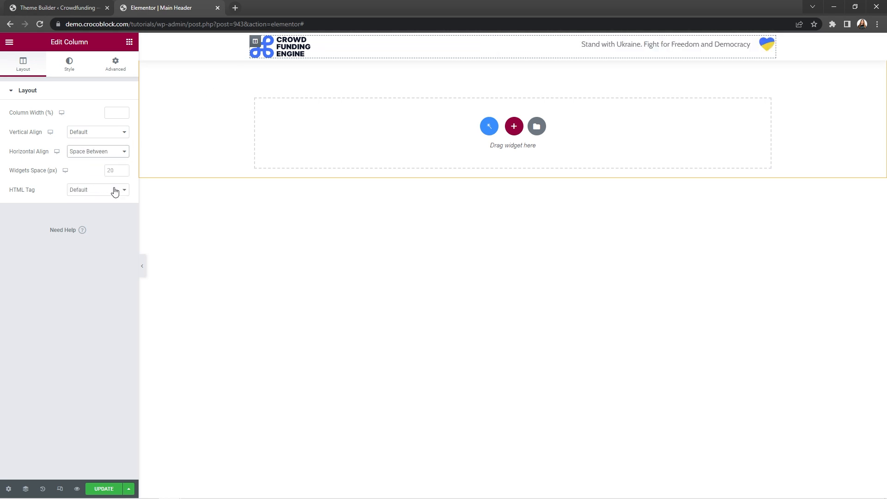
Add a single-column section below the logo row and place a Heading widget in it.
left_click(130, 42)
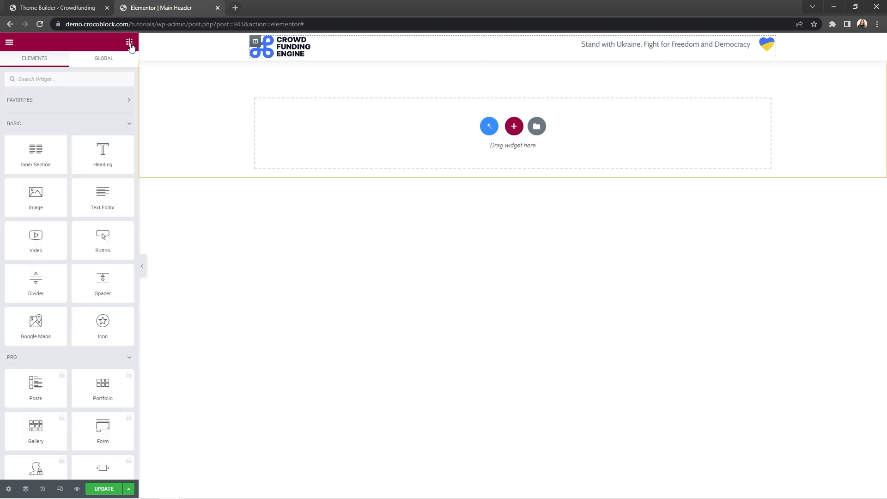
left_click(514, 126)
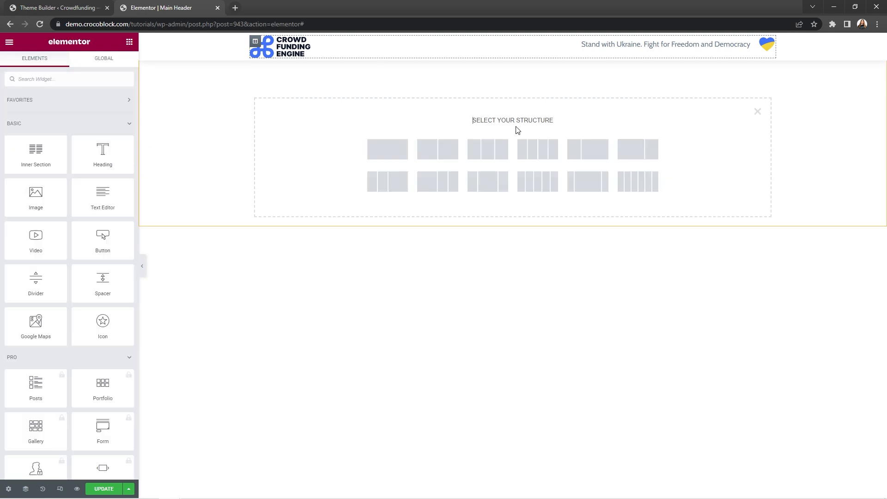
left_click(393, 151)
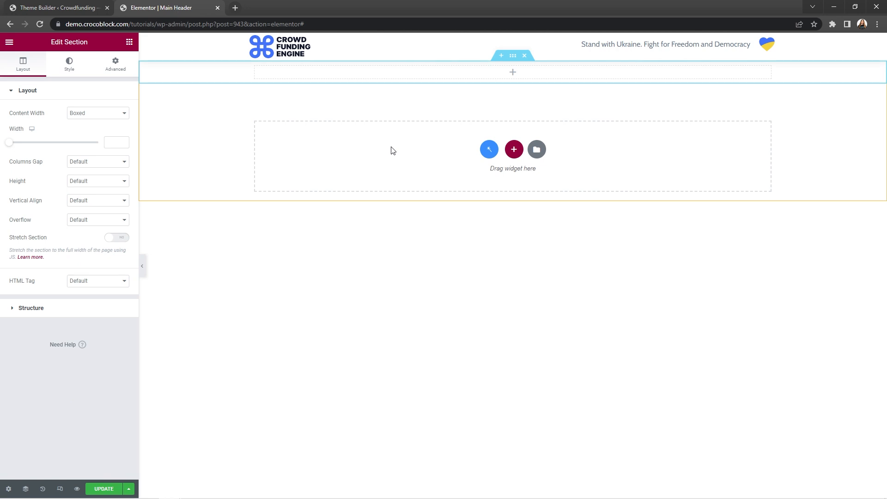
left_click(130, 42)
left_click_drag(102, 150, 507, 75)
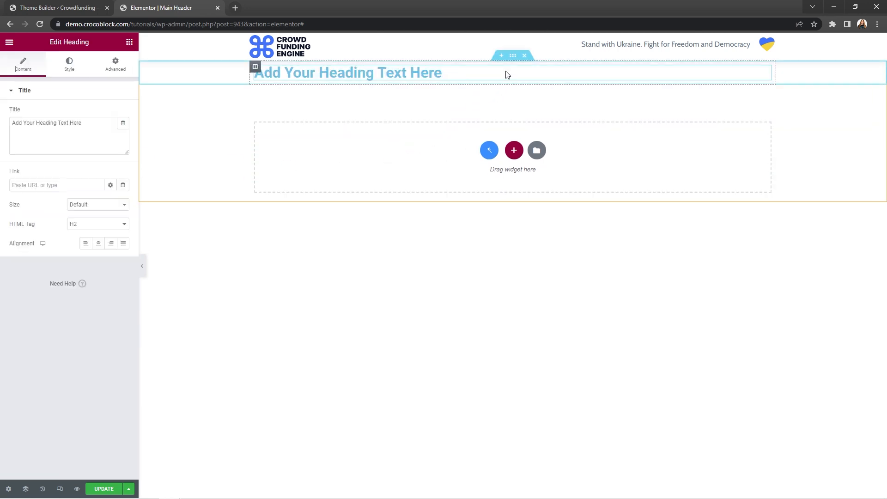
Title the heading "Crowdfunding Platform with Crocoblock" and center it.
left_click(96, 129)
key("ctrl+a")
type("Crowdf")
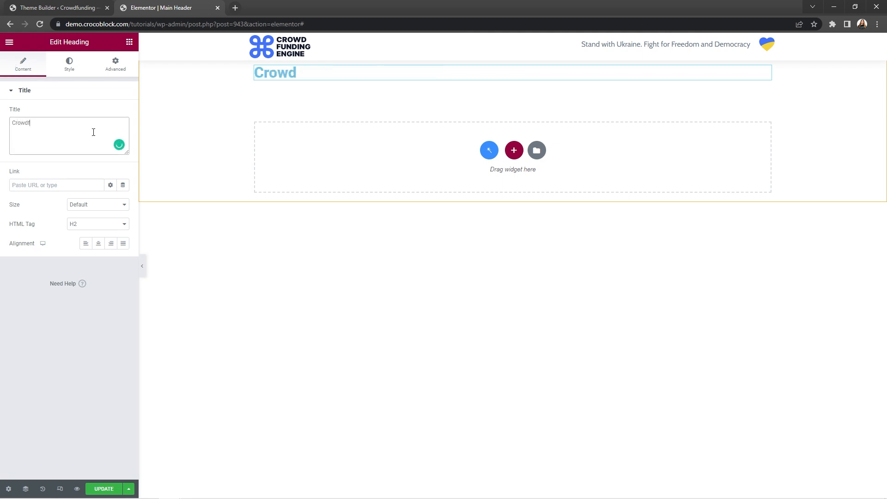
type("unding Platform with Cr")
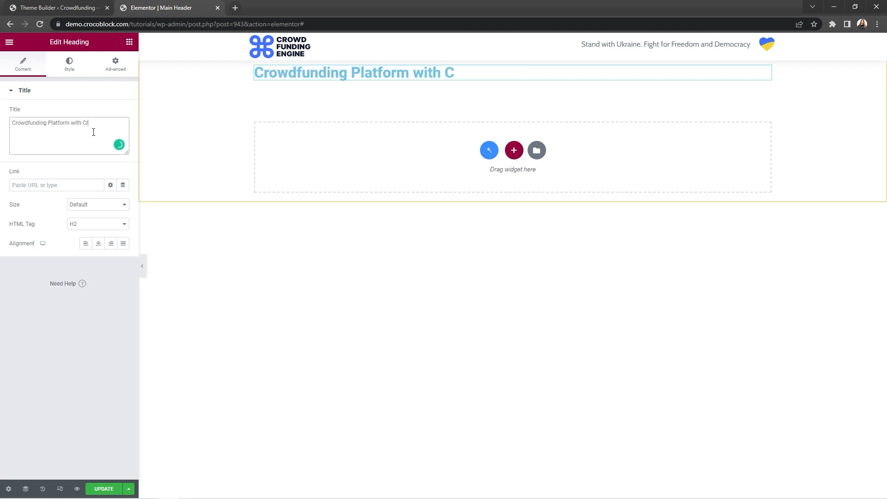
type("ocoblock")
left_click(99, 247)
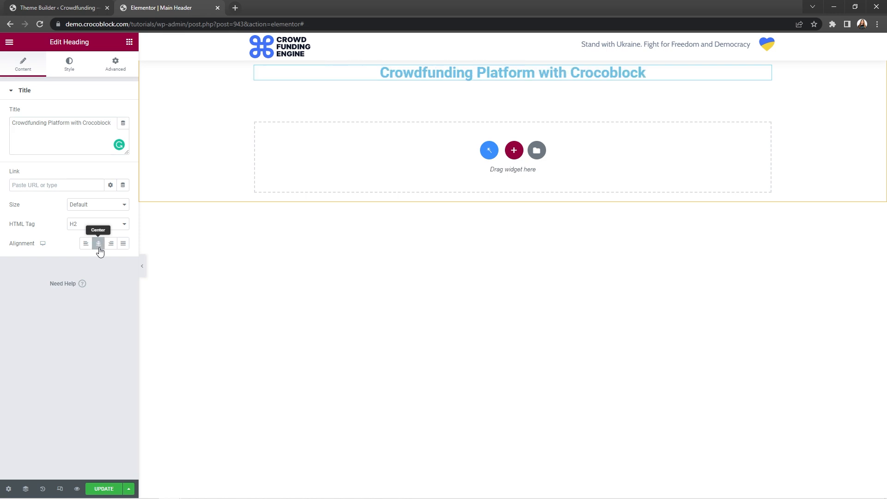
Set the text color of the "Crowdfunding Platform with Crocoblock" heading to #212121.
left_click(69, 65)
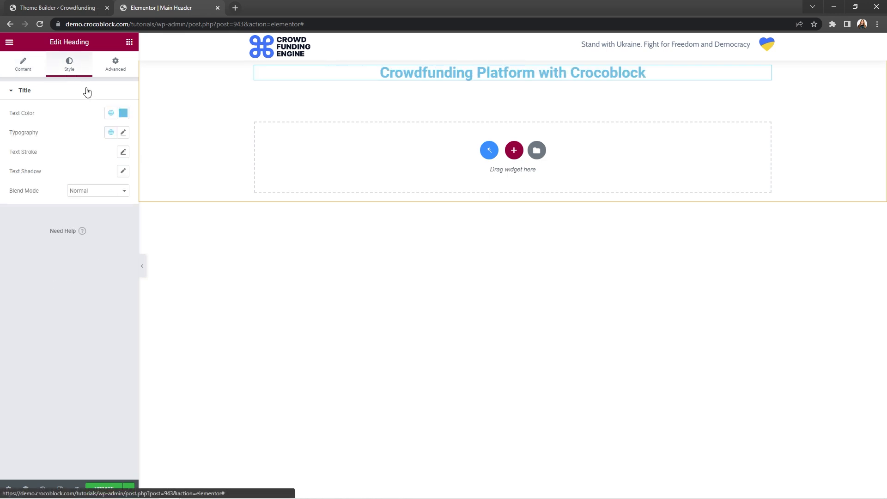
left_click(123, 113)
type("#212121")
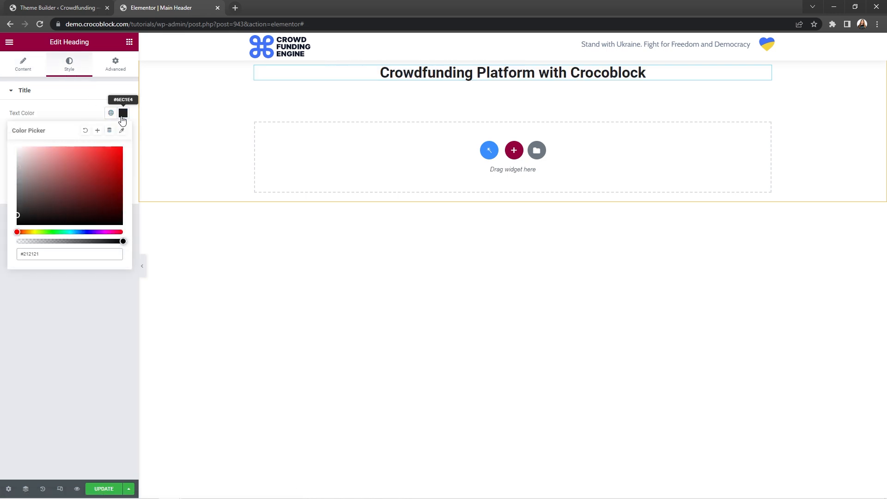
left_click(123, 116)
Set the main heading's typography to Cabin, 40 px, weight 700.
left_click(123, 133)
left_click(114, 175)
type("cab")
left_click(110, 207)
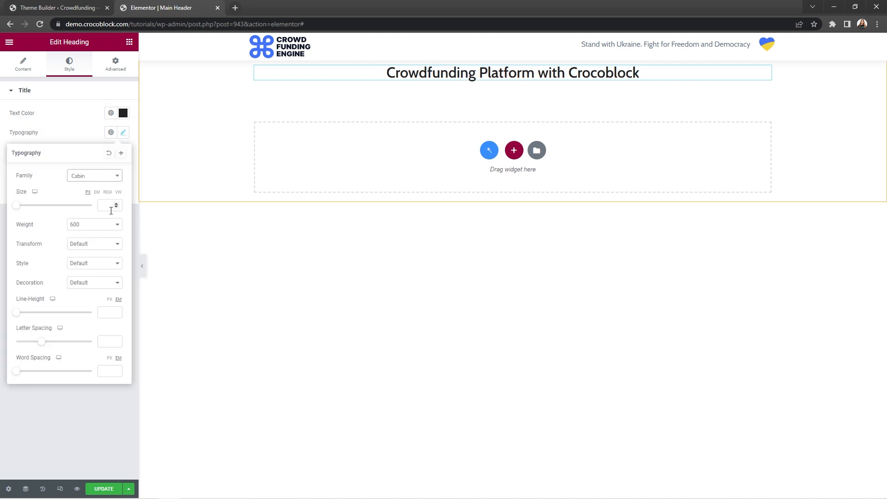
left_click(112, 206)
type("40")
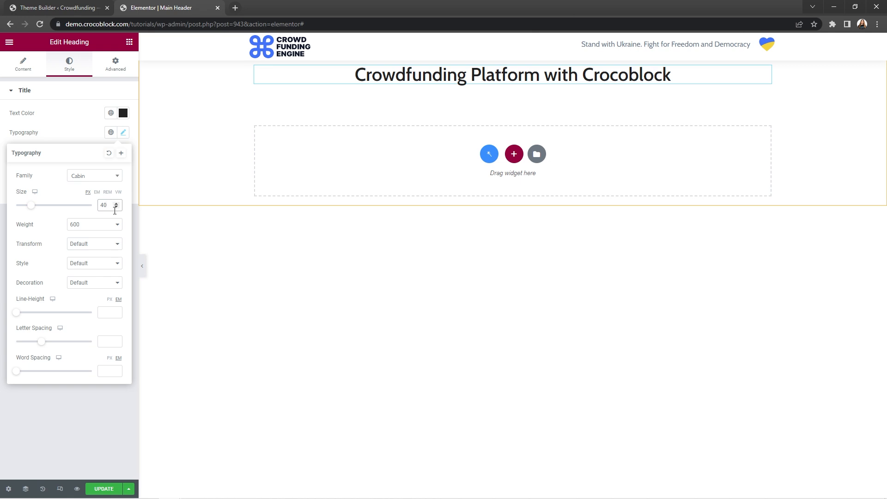
left_click(115, 225)
left_click(108, 279)
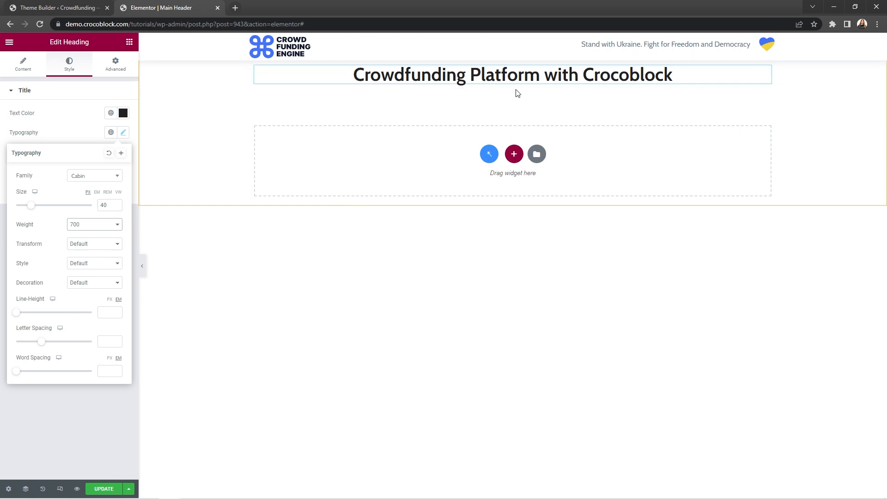
Unlink the heading section's padding values and set the top and bottom padding to 30 px.
left_click(516, 58)
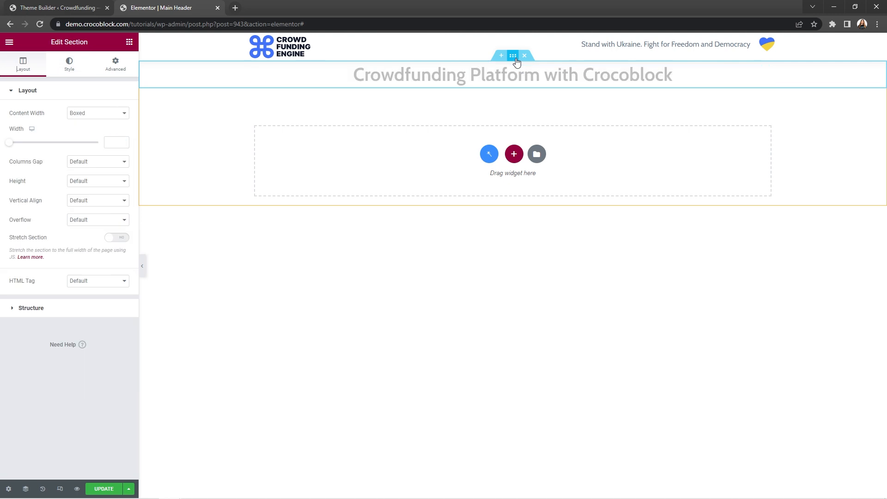
left_click(102, 63)
left_click(117, 160)
type("0")
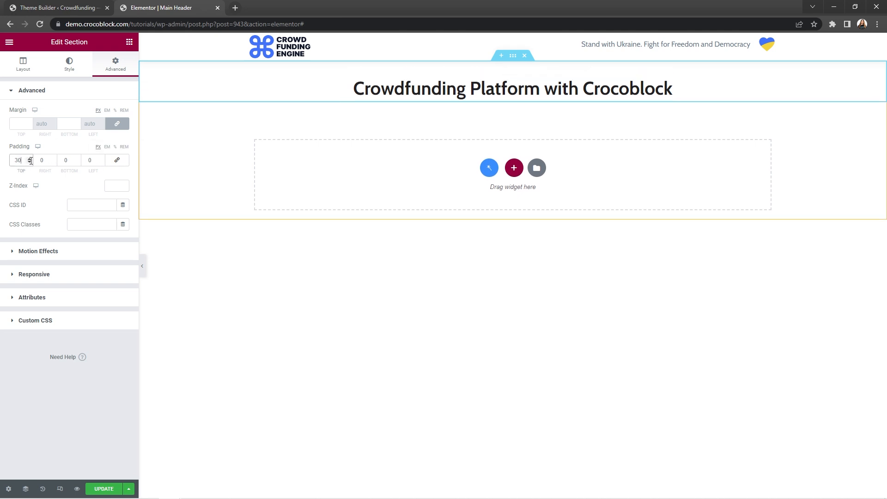
double_click(63, 160)
type("30")
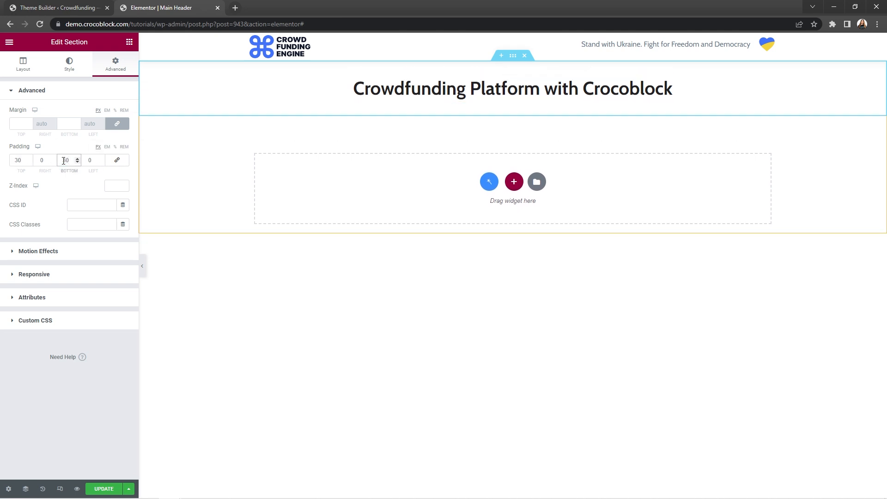
Add a second Heading widget below the main heading with the title "Learn more about Crocoblock".
left_click(130, 42)
left_click_drag(94, 152, 472, 97)
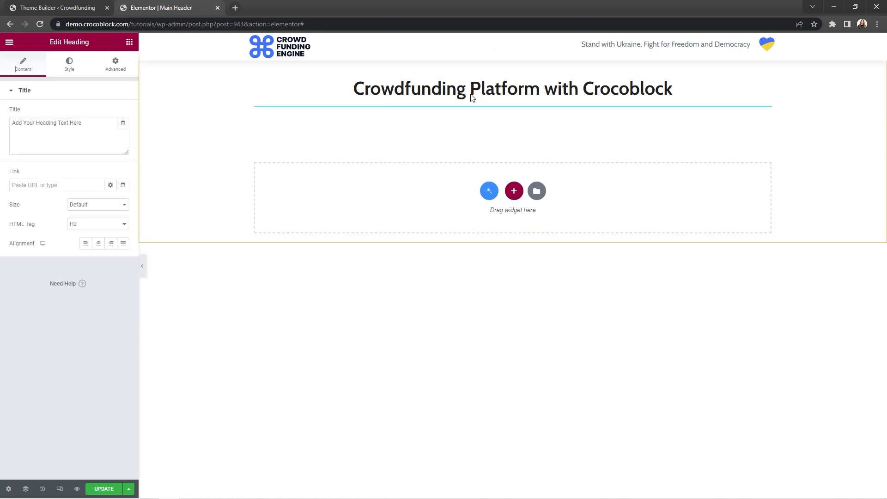
triple_click(92, 132)
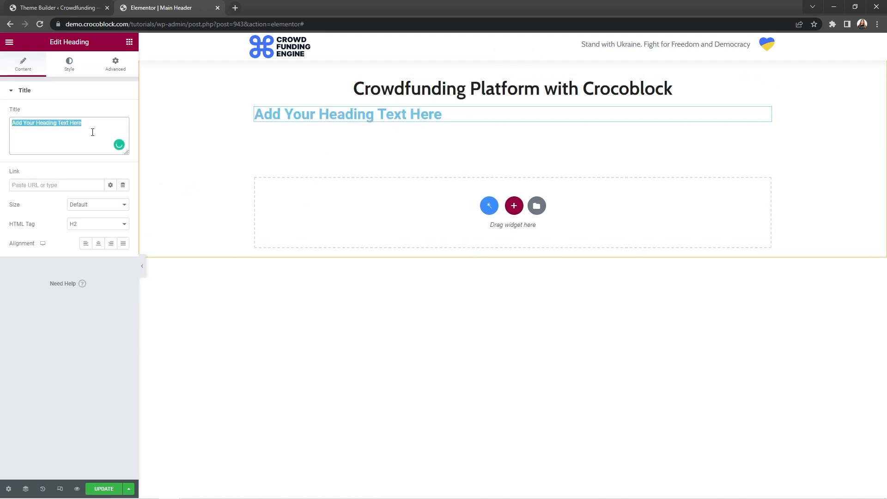
type("Learn more about Croco")
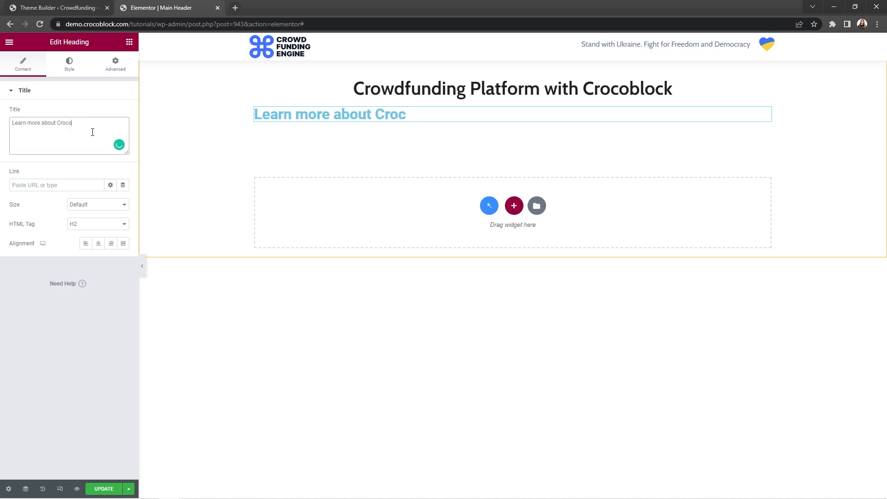
type("block")
Center the "Learn more about Crocoblock" heading and set its HTML tag to div.
left_click(98, 243)
left_click(125, 228)
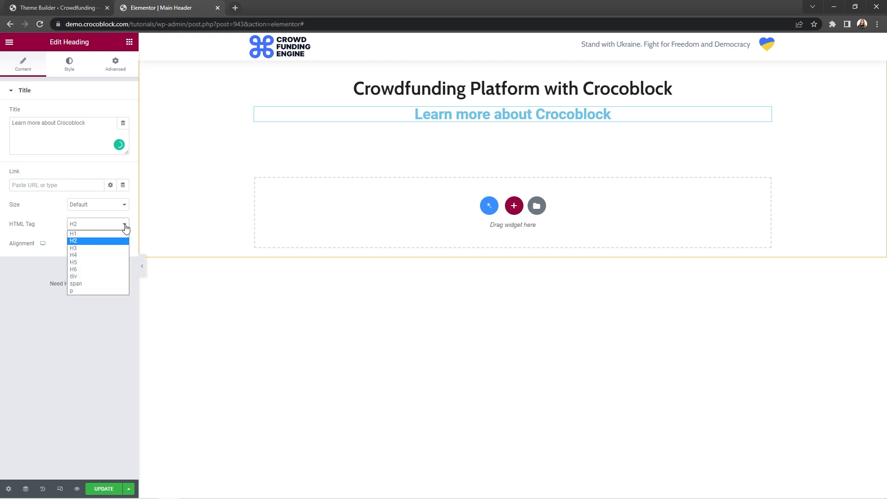
key("Escape")
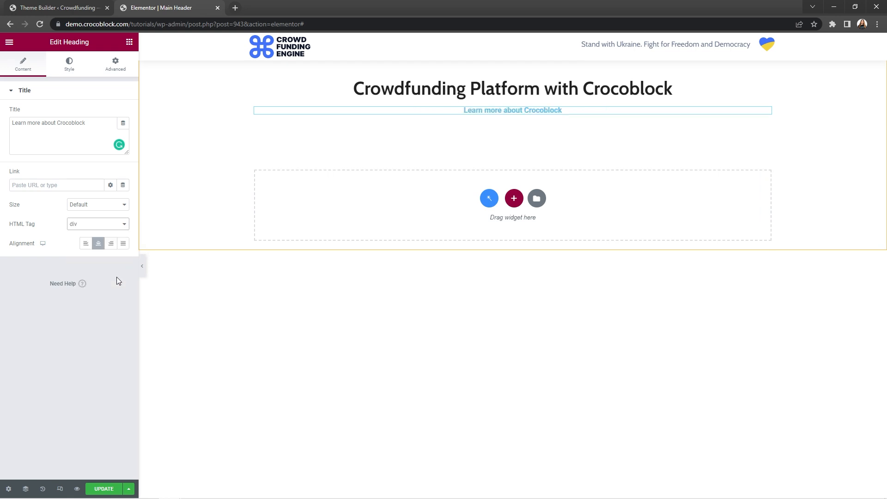
Set the text color of the "Learn more about Crocoblock" heading to #64748B.
left_click(70, 65)
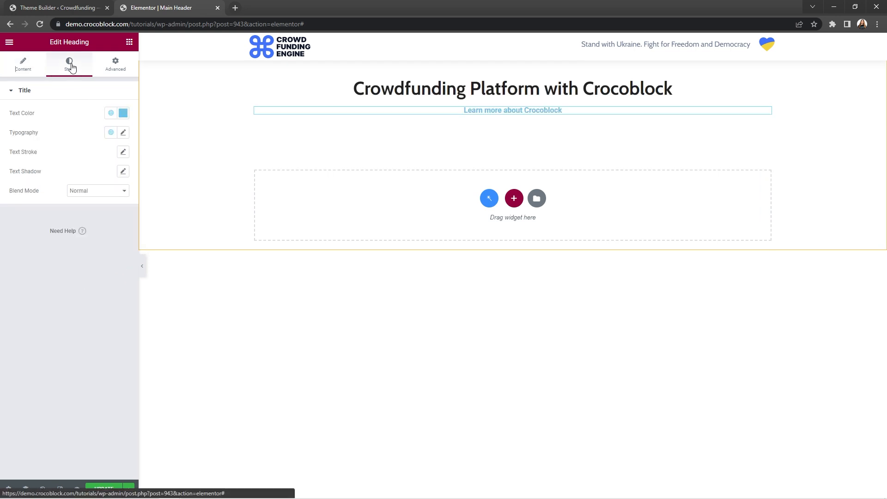
left_click(123, 113)
type("#64748B")
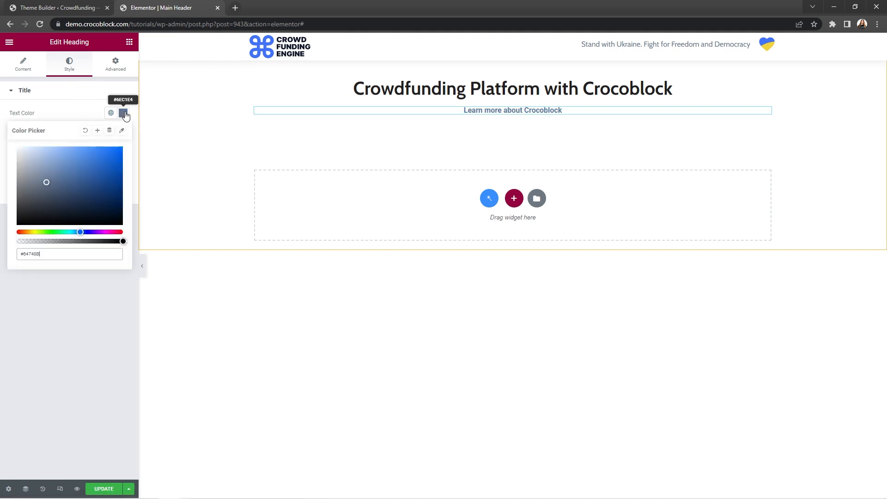
left_click(124, 114)
Set the "Learn more about Crocoblock" heading's typography to the Cabin family, size 20 px and weight 400.
left_click(123, 133)
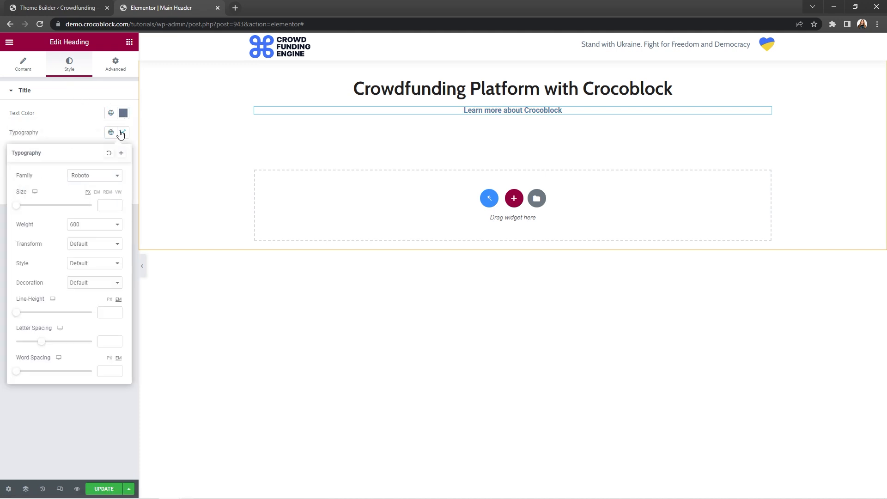
left_click(116, 175)
type("Cabin")
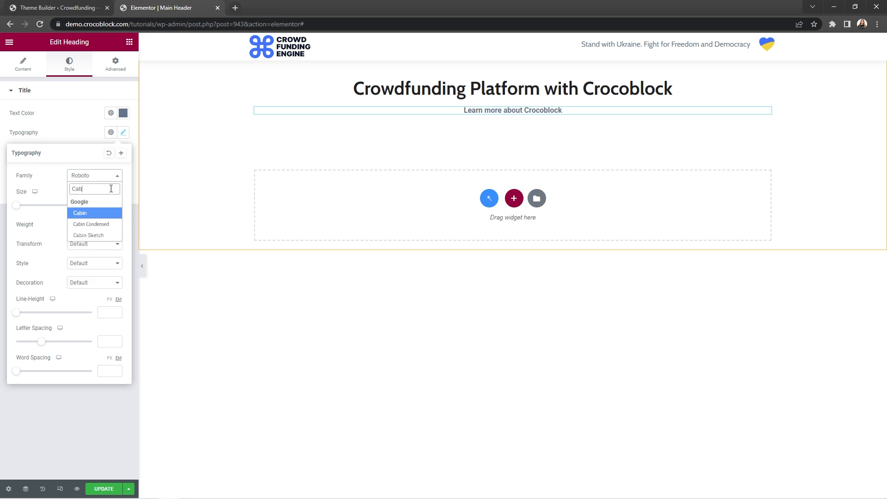
left_click(109, 214)
left_click(108, 208)
type("20")
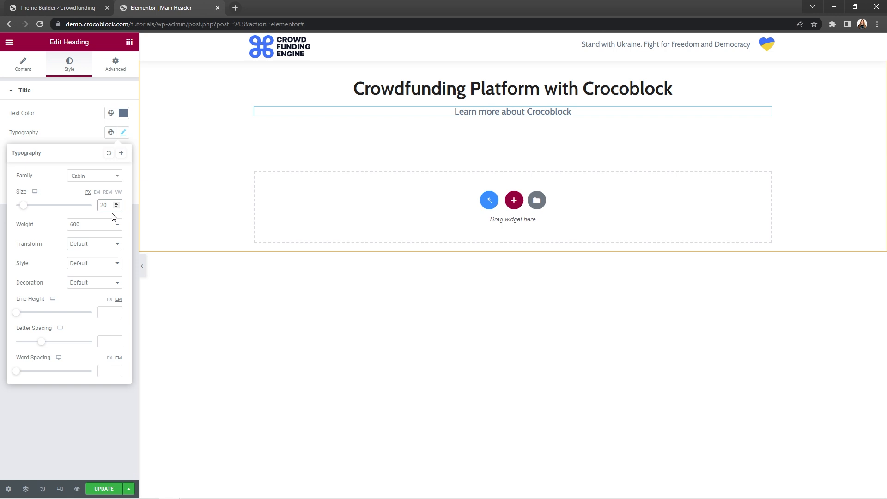
left_click(116, 224)
left_click(107, 255)
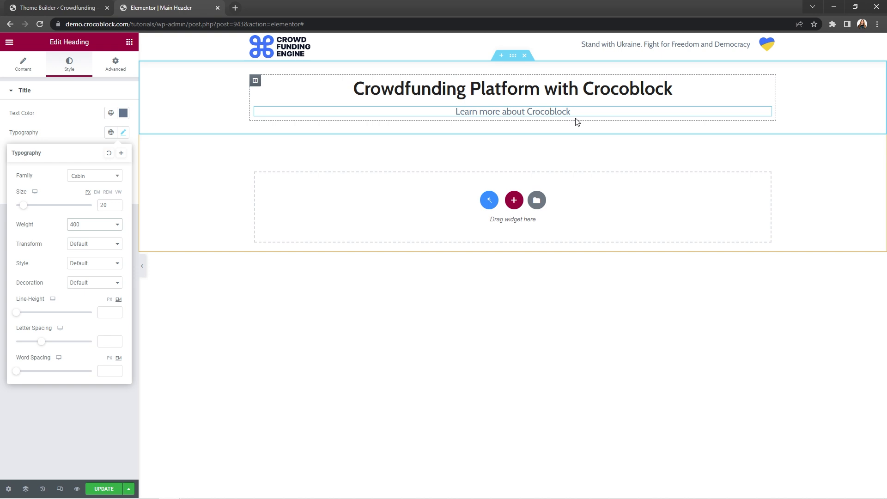
left_click(34, 68)
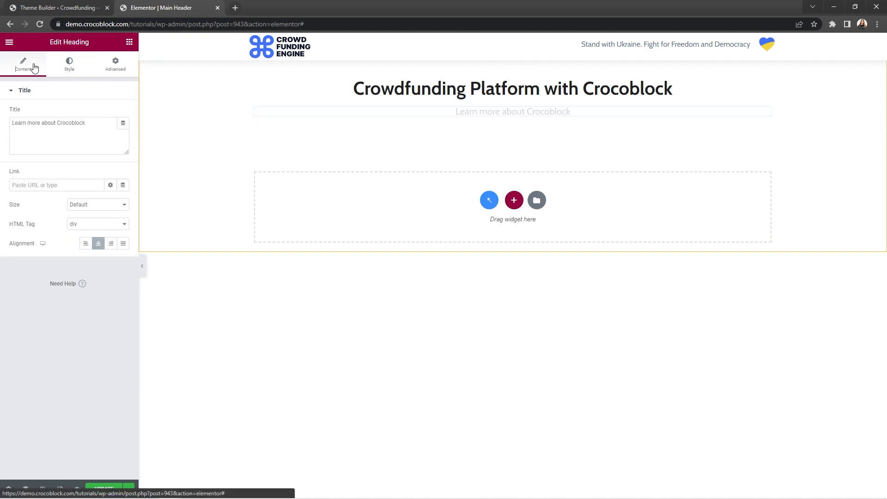
left_click_drag(91, 123, 59, 121)
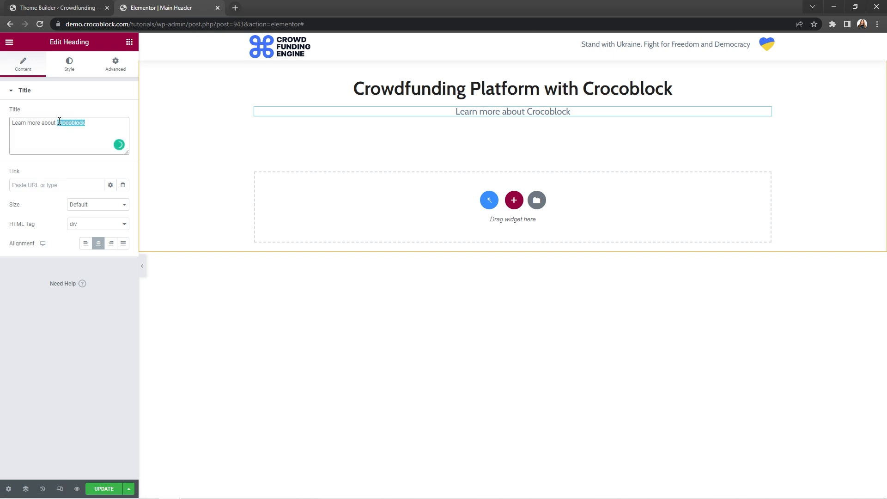
type("<a href=\"https://crocoblock.com/\" target=\"_blank\" style=\"color:#4272F9\">Crocoblock</a>")
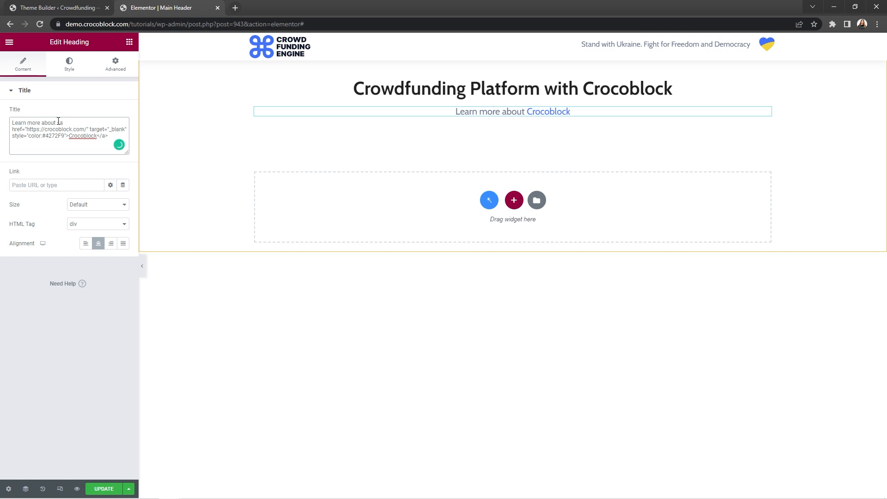
left_click(116, 491)
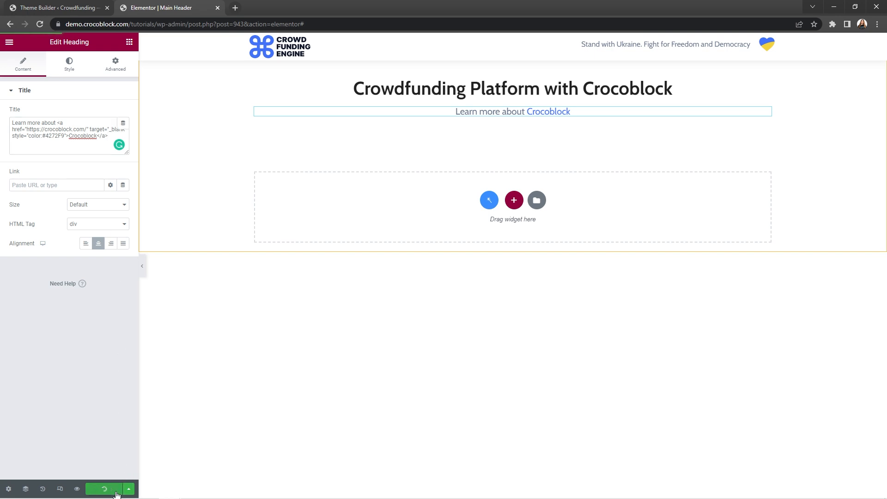
Preview the Main Header template, check the Crocoblock link in a new tab, and return to the editor.
left_click(77, 489)
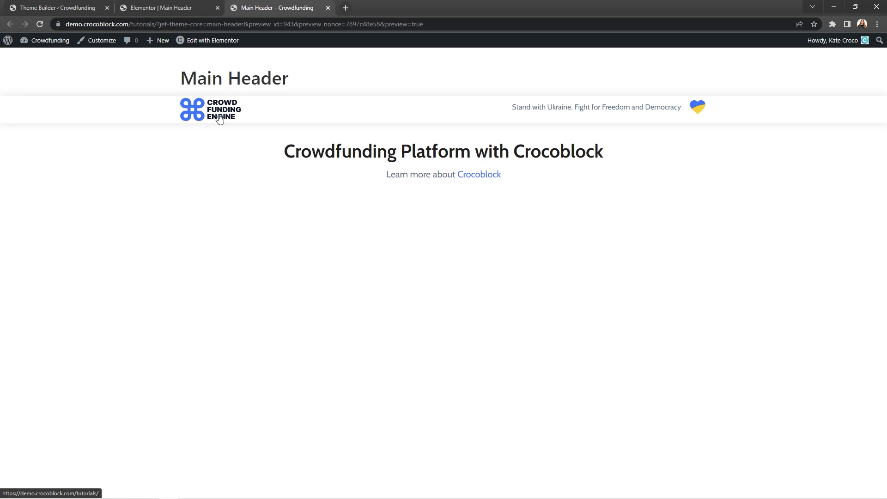
right_click(488, 177)
left_click(490, 181)
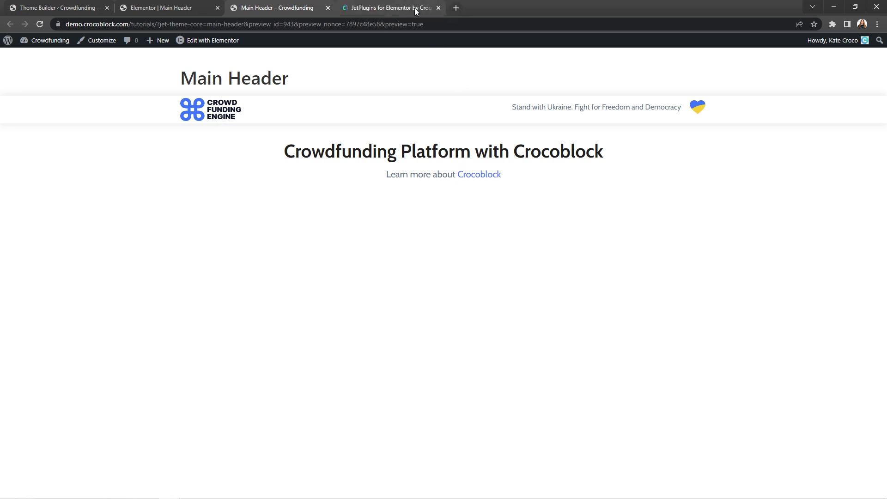
left_click(414, 9)
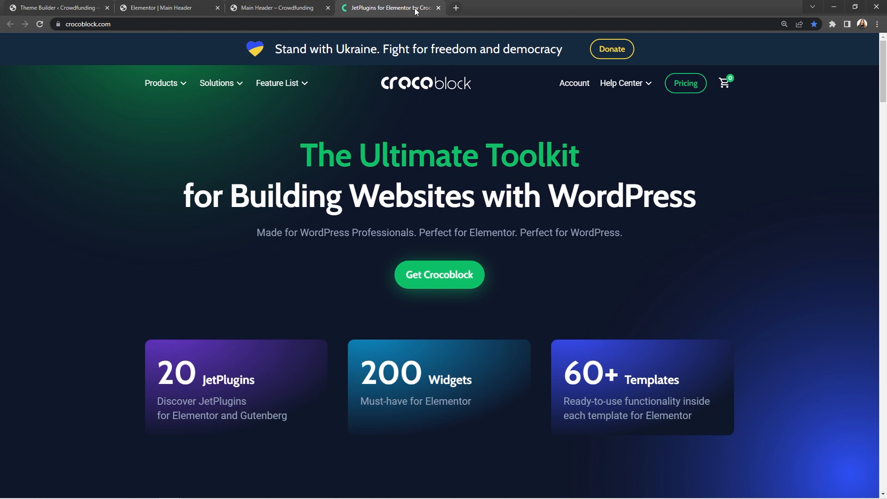
left_click(438, 8)
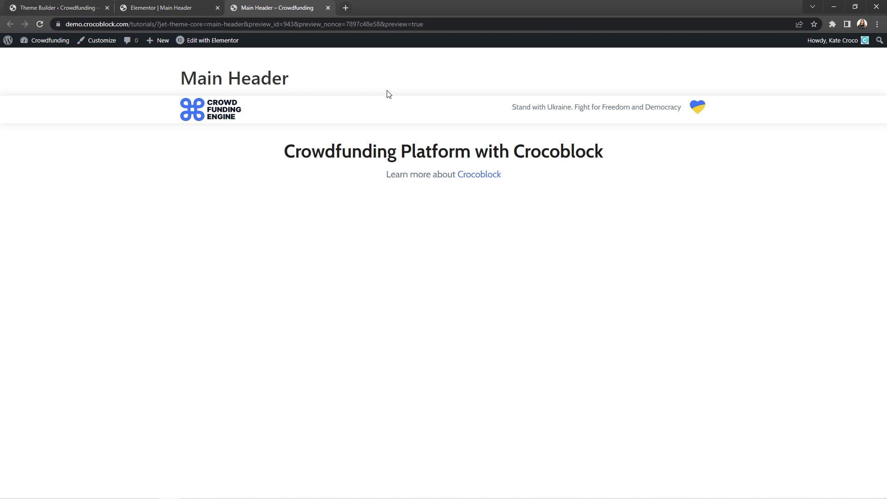
left_click(328, 8)
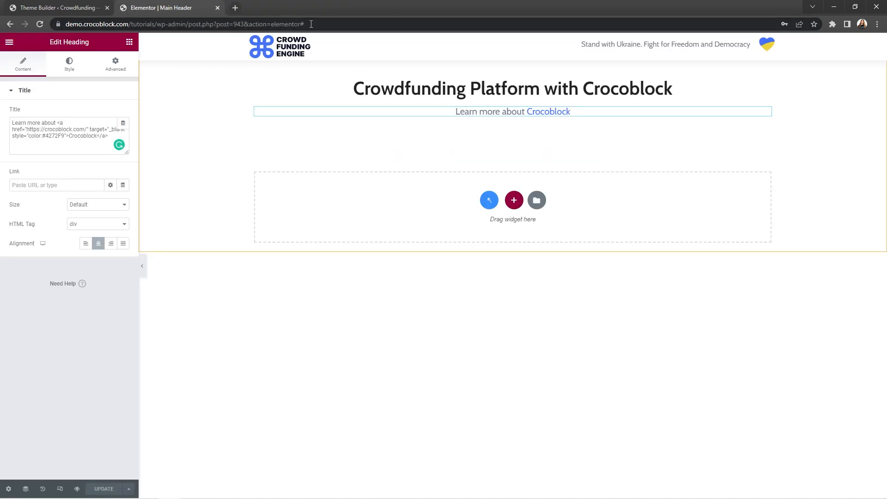
Back in the Theme Builder, create a Block Editor footer template named "Main Footer" for Main Template and open it in the editor.
left_click(217, 8)
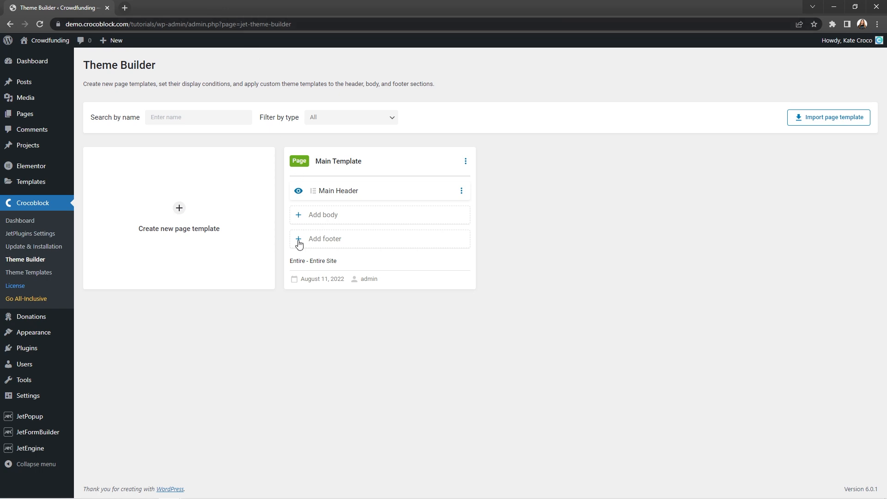
left_click(343, 245)
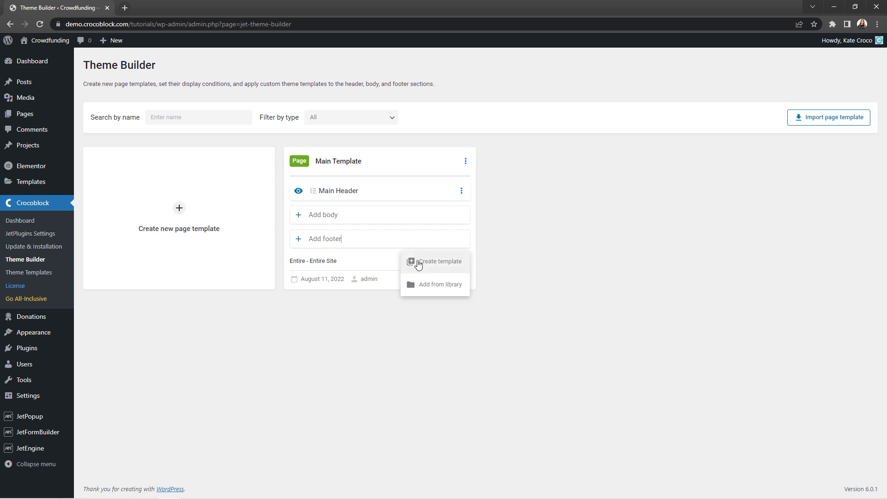
left_click(419, 265)
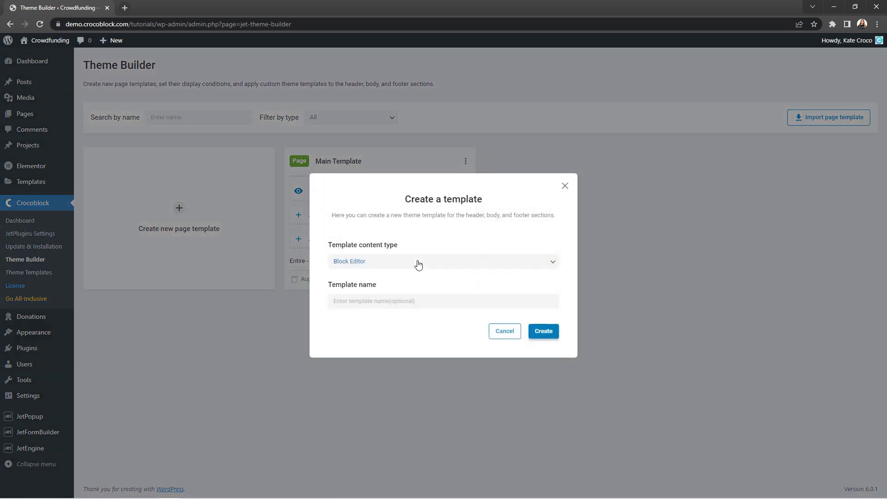
left_click(550, 263)
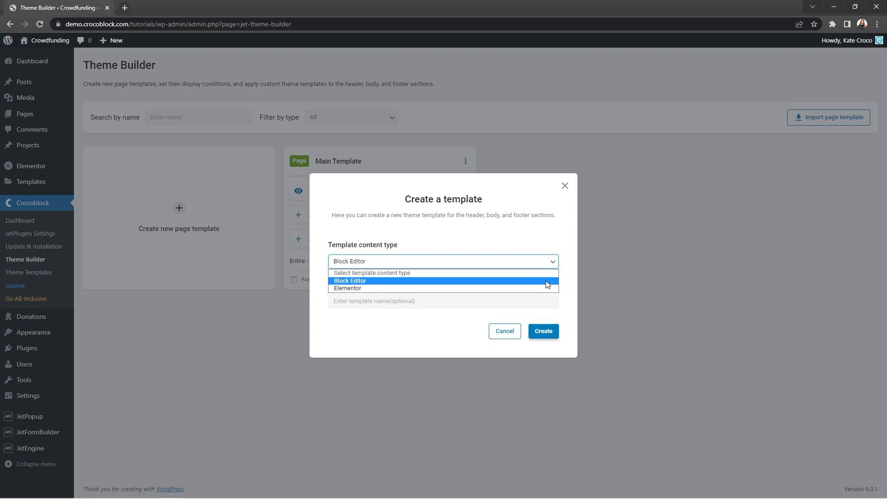
left_click(547, 281)
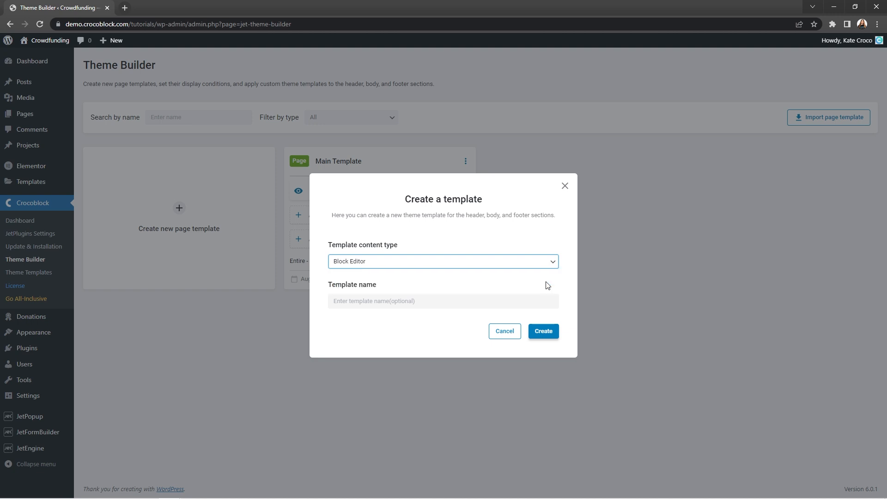
left_click(533, 301)
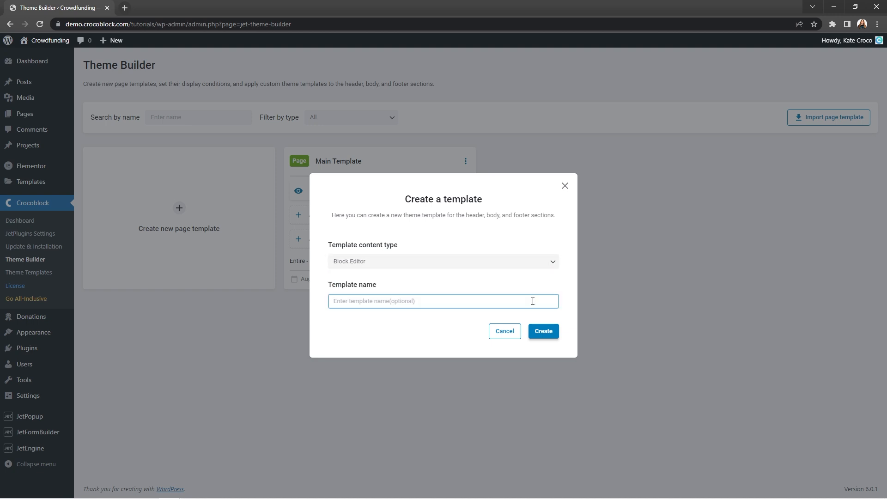
type("Main Footer")
left_click(548, 333)
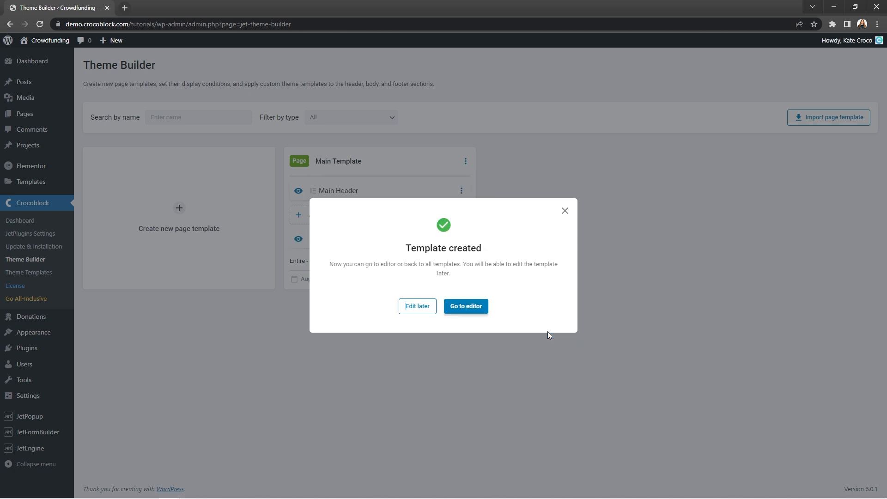
left_click(483, 313)
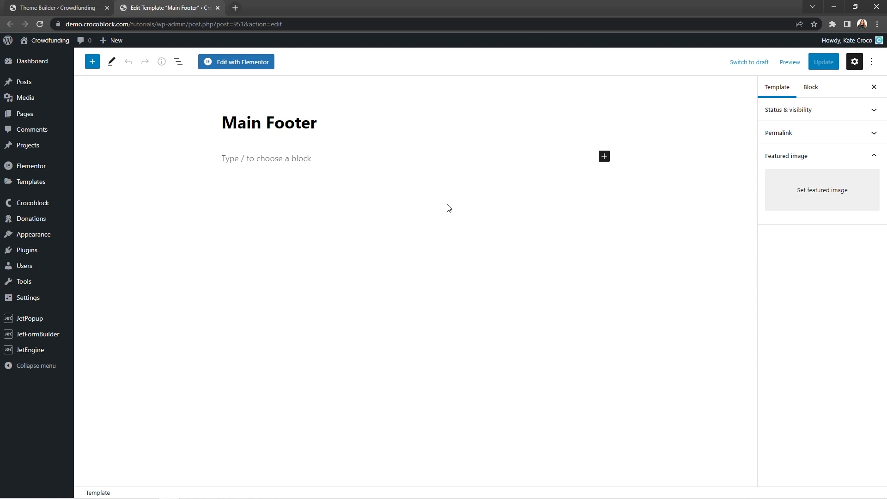
Add a Flexible Container block to the Main Footer template.
left_click(605, 157)
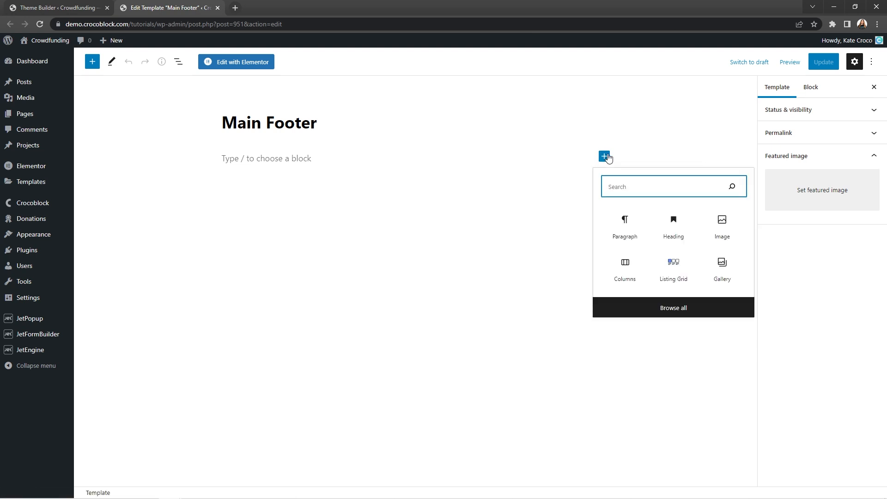
type("fl")
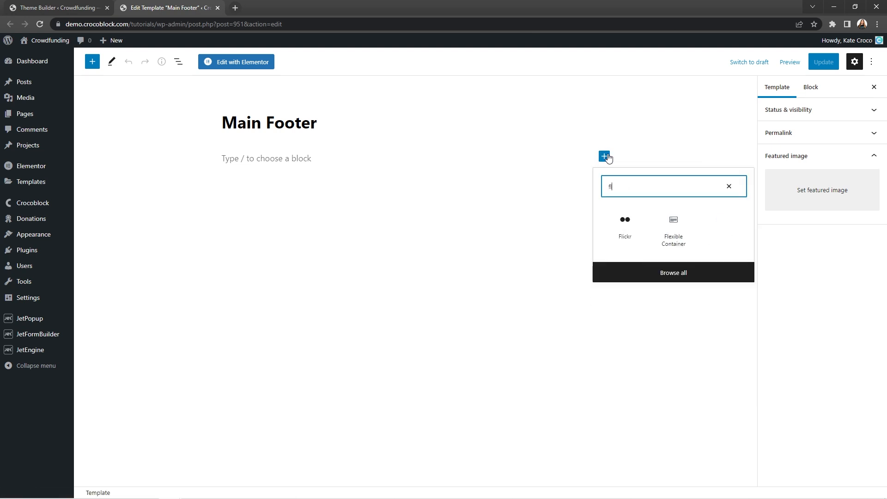
left_click(674, 223)
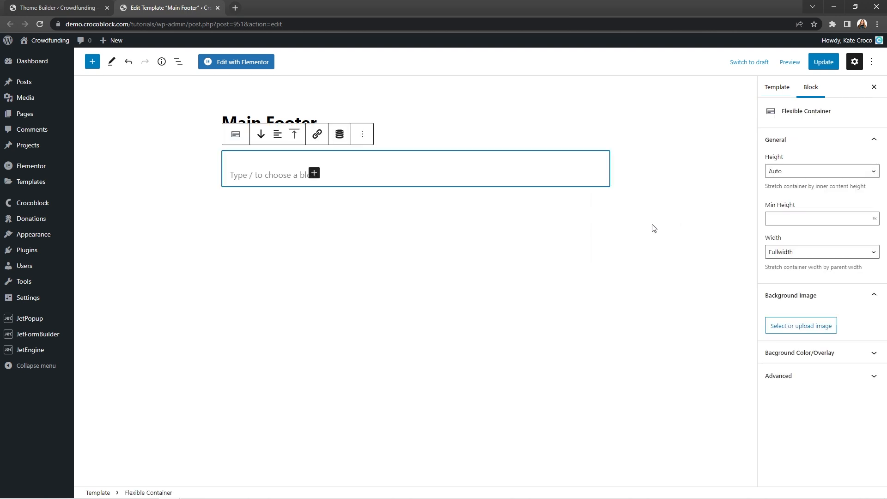
Set the Flexible Container to a horizontal direction and center its content both horizontally and vertically.
left_click(261, 135)
left_click(279, 179)
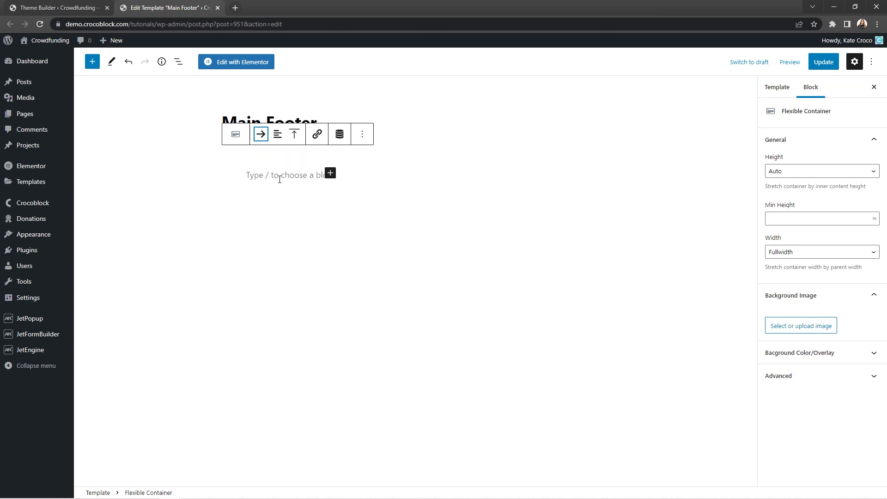
left_click(277, 137)
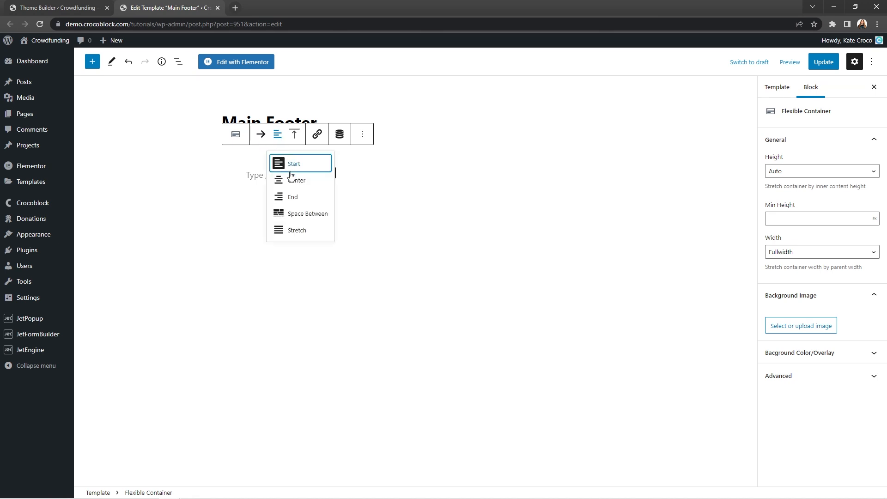
left_click(293, 181)
left_click(296, 137)
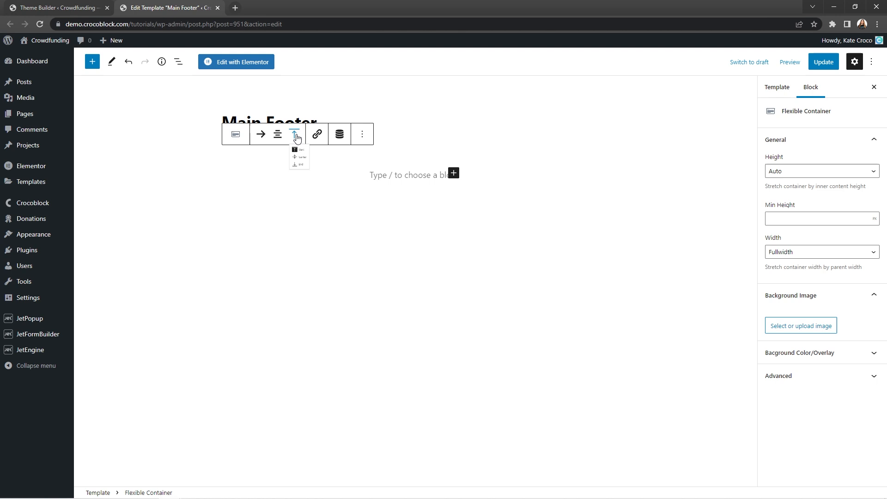
left_click(307, 179)
Add a Paragraph block inside the Flexible Container with the text "Stand with Ukraine. Fight for Freedom and Democracy".
left_click(453, 175)
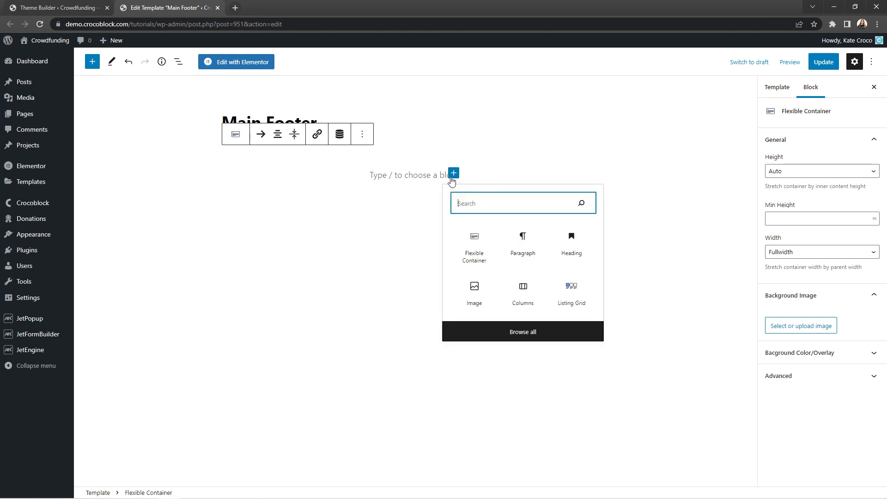
left_click(523, 238)
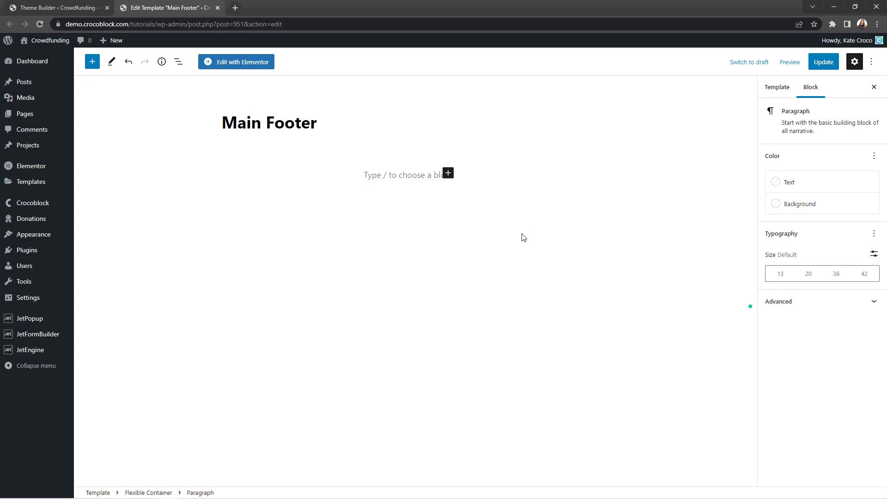
type("Stand with Ukraine. Fight for Freedom and Democracy")
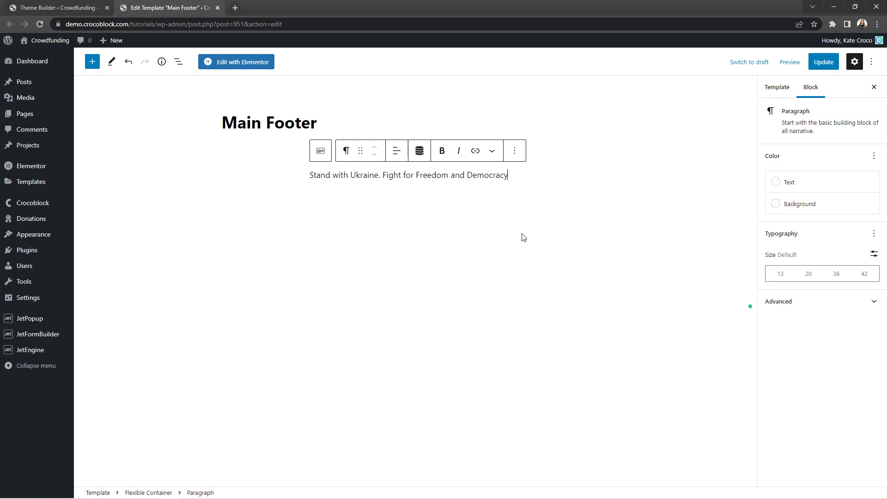
Set the footer paragraph's text color to the custom hex value #64748B.
left_click(783, 191)
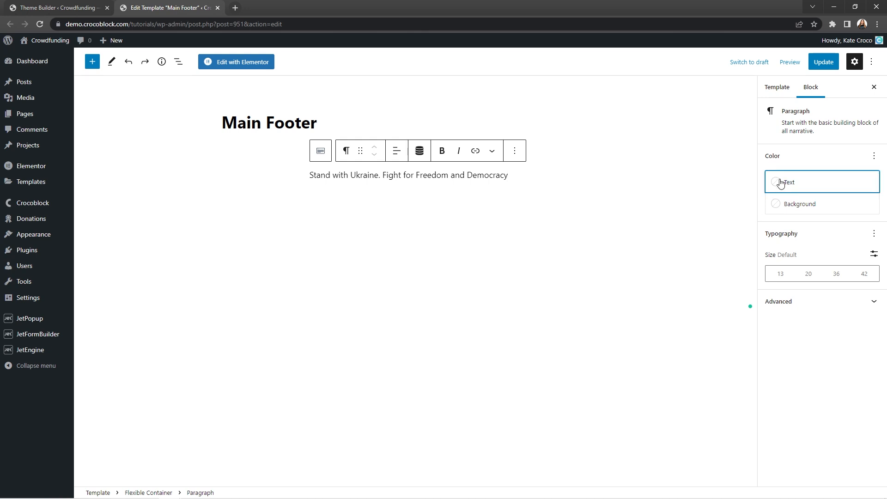
left_click(727, 198)
left_click(600, 322)
double_click(555, 343)
type("64748B")
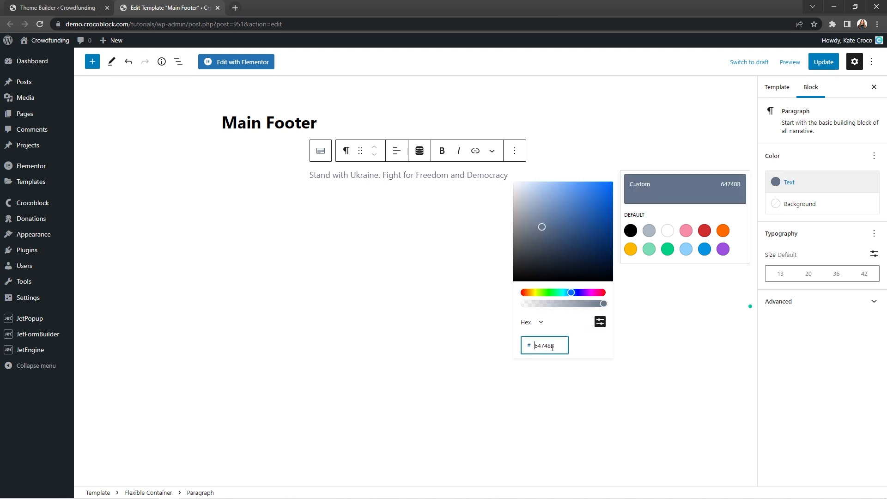
Switch the footer paragraph's font size to custom entry.
left_click(875, 256)
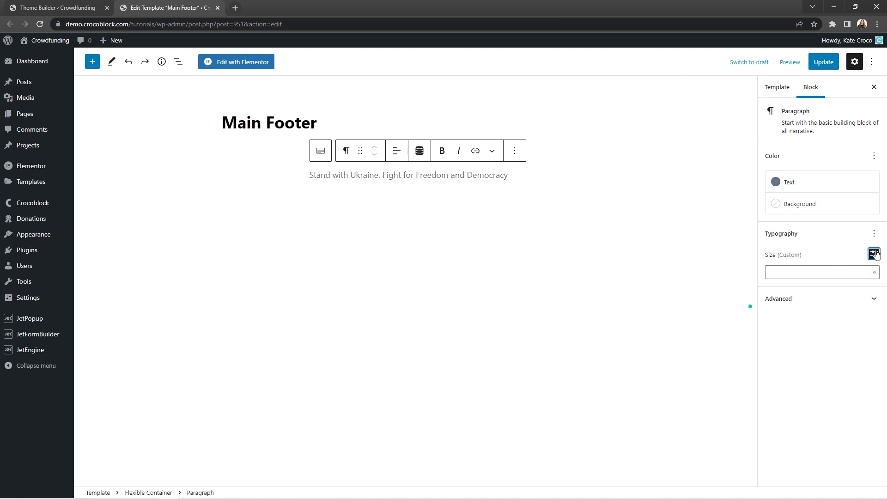
Set the footer paragraph to size 16 with centred text and update the Main Footer template.
left_click(843, 273)
type("16")
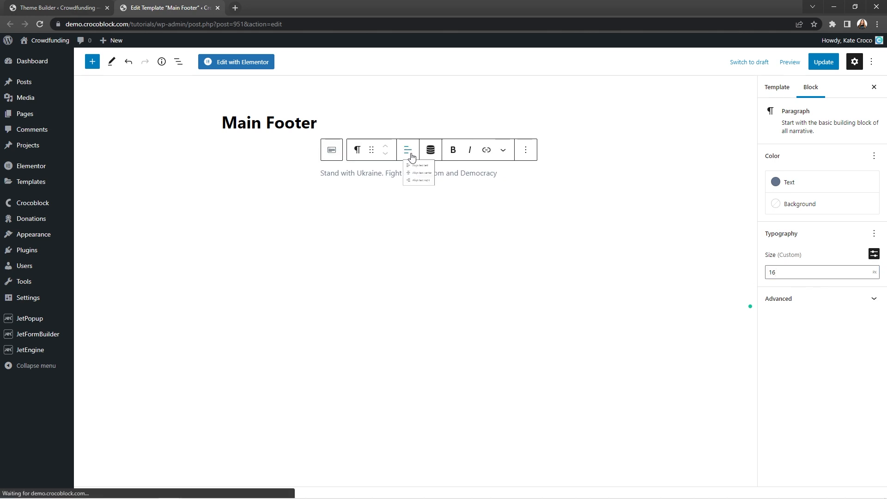
left_click(408, 152)
left_click(419, 196)
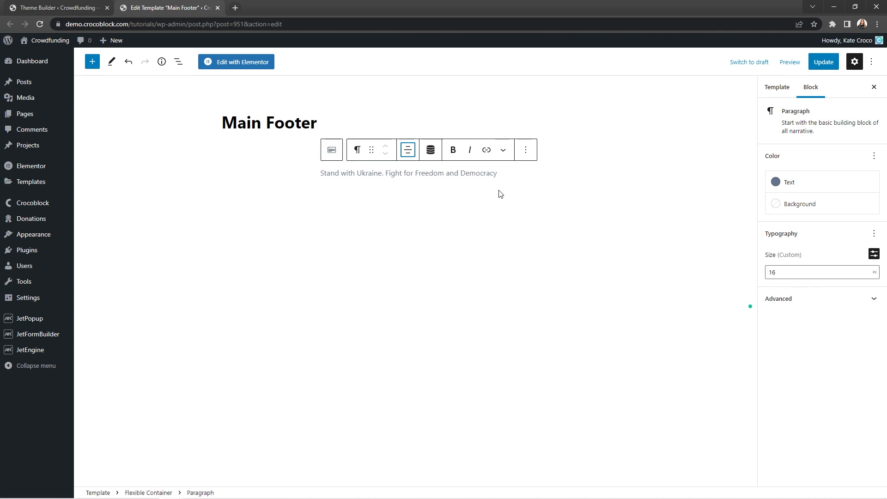
left_click(823, 66)
Start a new JetEngine listing item with Posts as the listing source and Projects as the post type.
mouse_move(31, 351)
left_click(92, 352)
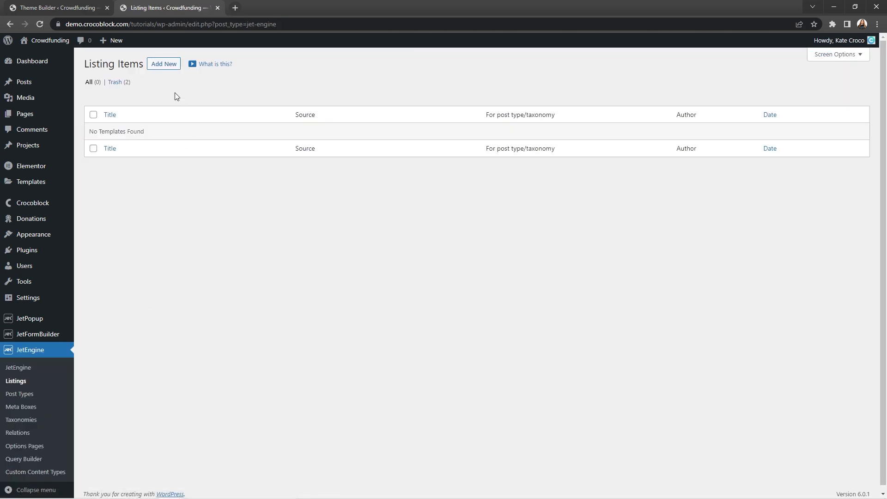
left_click(170, 64)
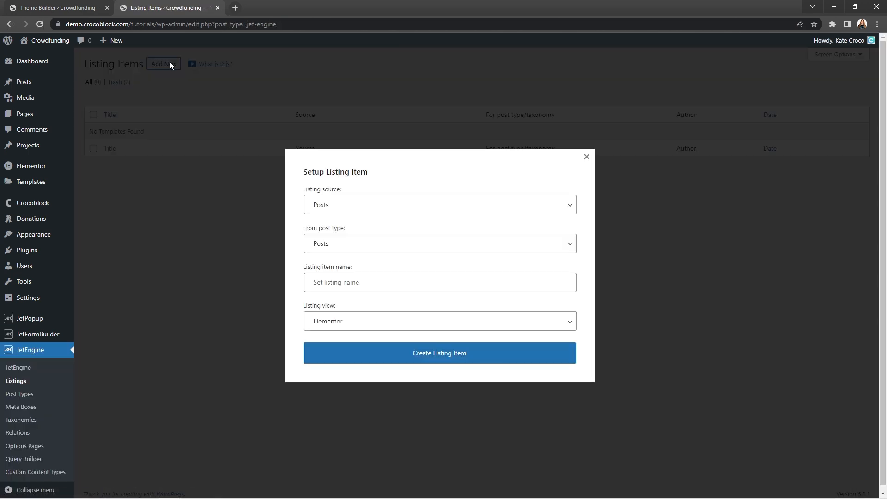
left_click(573, 207)
left_click(571, 220)
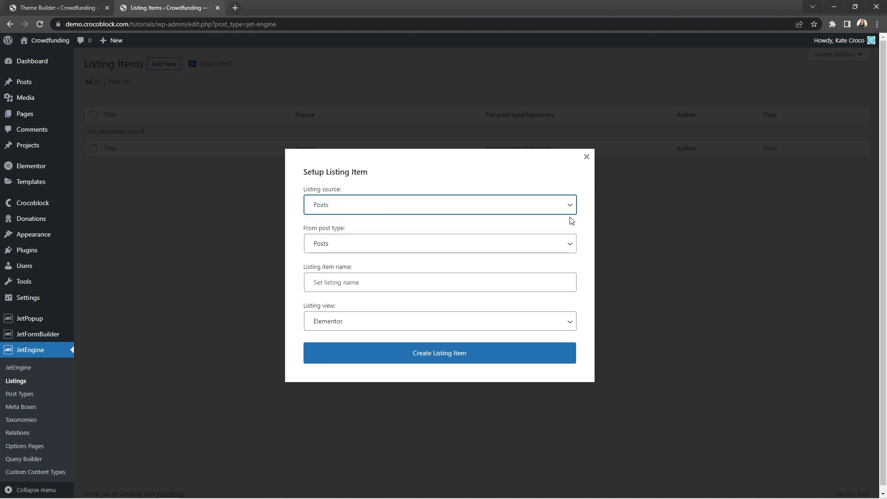
left_click(571, 244)
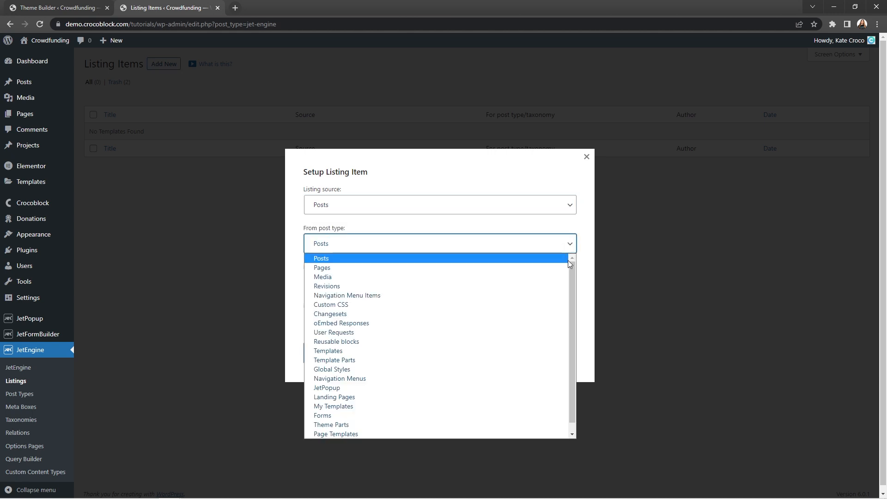
left_click_drag(569, 261, 572, 306)
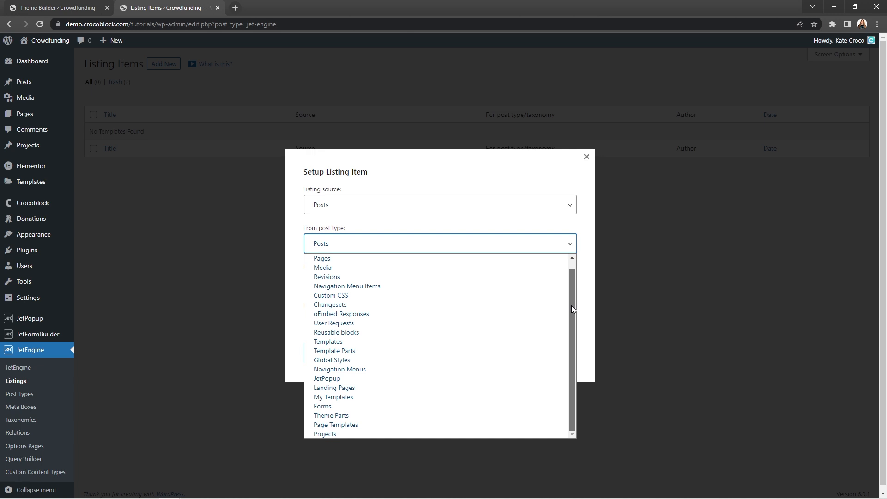
left_click(538, 435)
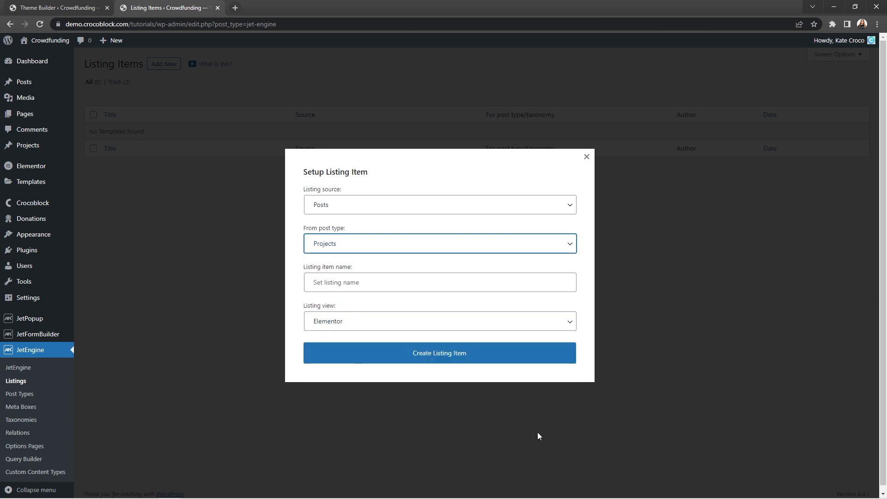
Name the listing item "Projects Listing", keep Elementor as its listing view, and create it.
left_click(562, 283)
type("Projects Listing")
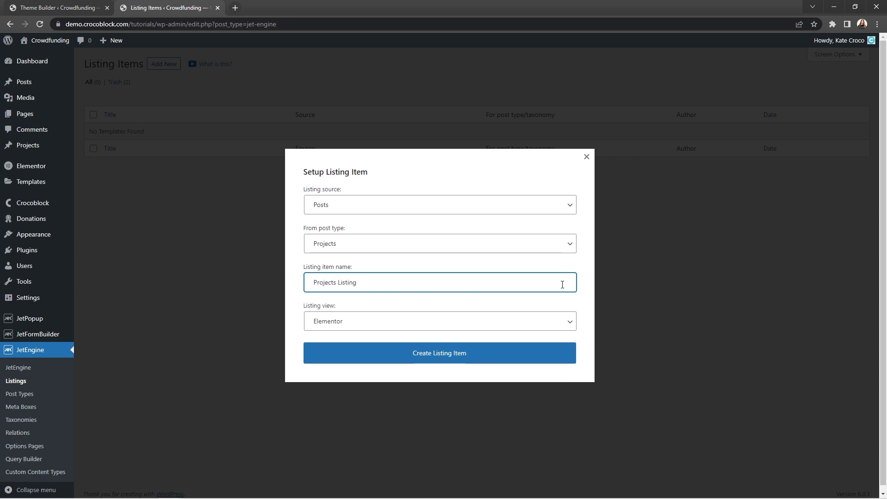
left_click(571, 323)
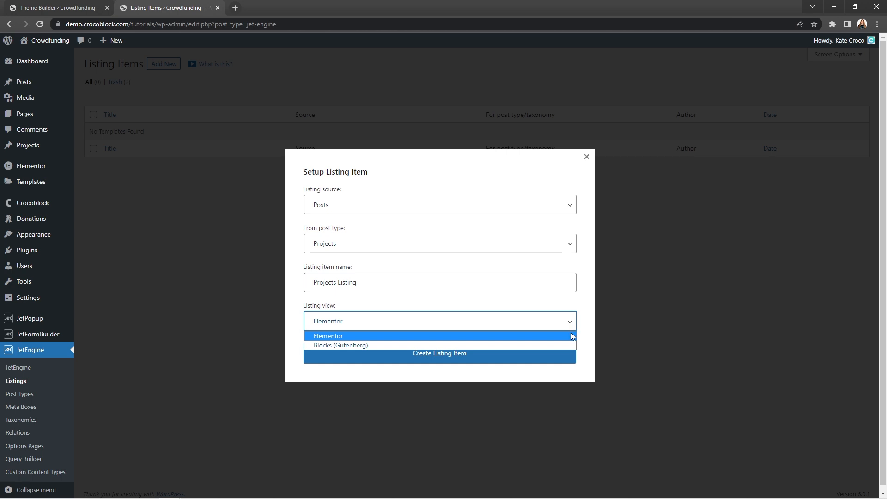
left_click(571, 334)
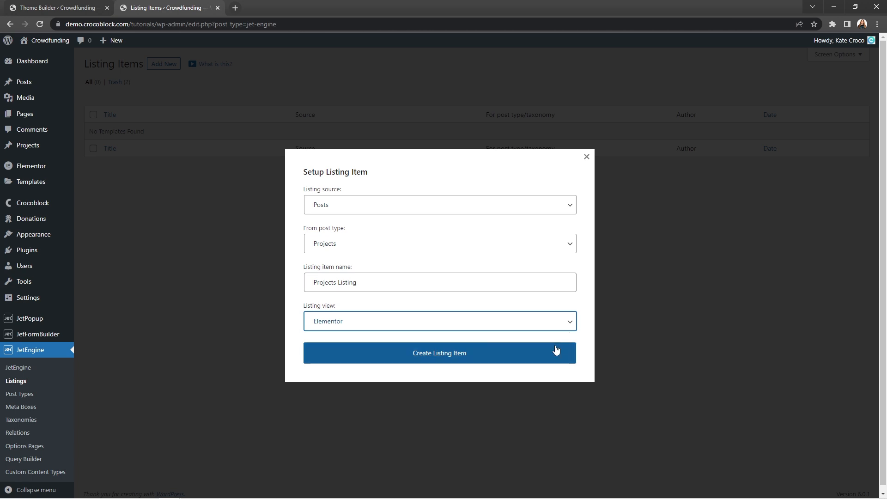
left_click(539, 355)
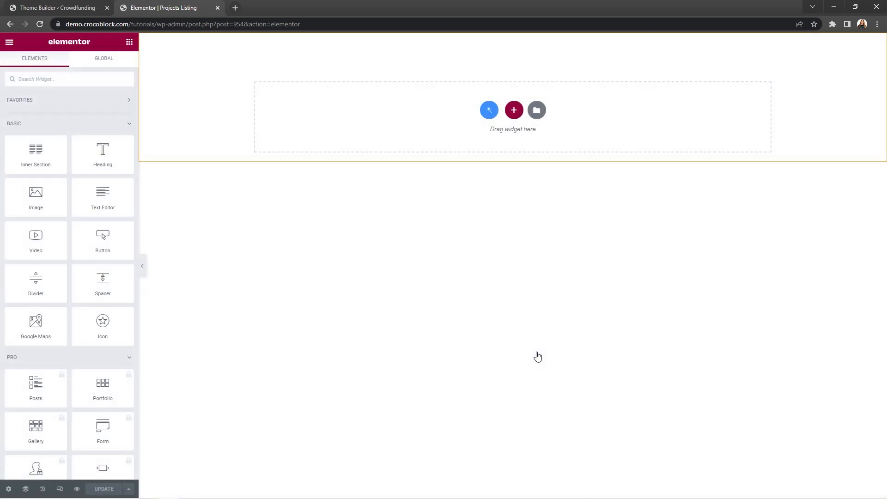
Set the listing item's preview width to 560 in the listing settings.
left_click(6, 489)
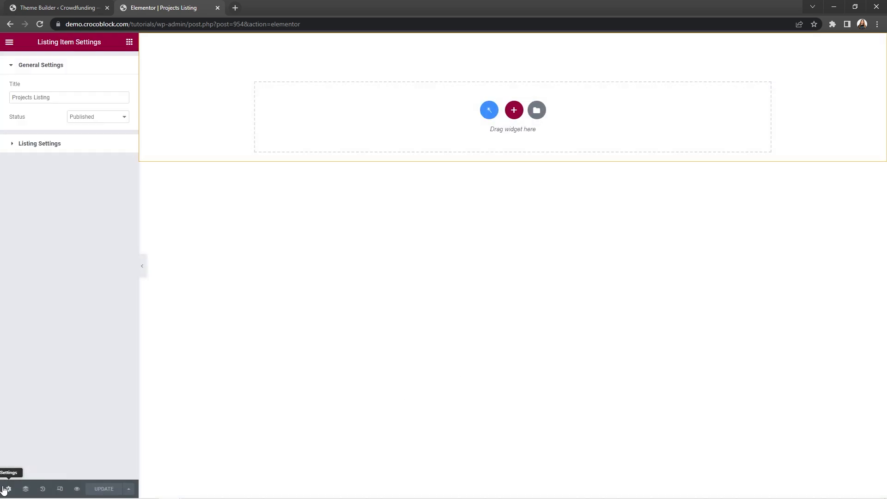
left_click(74, 144)
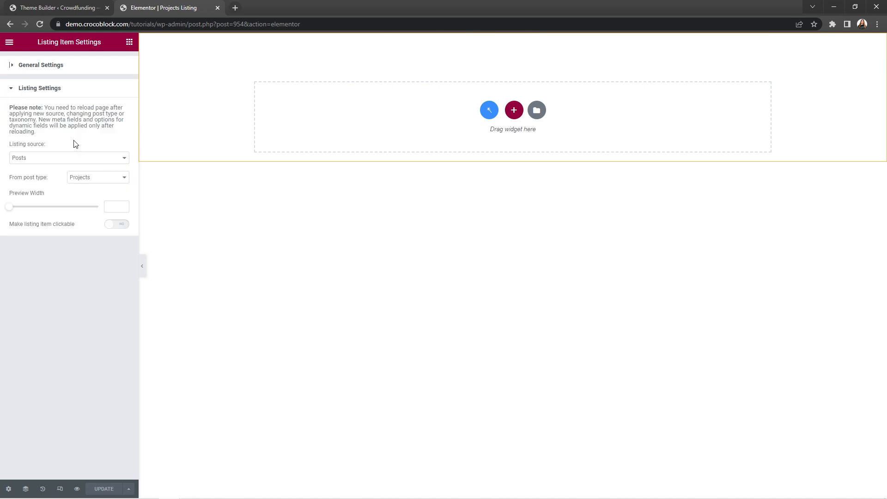
left_click(111, 206)
type("560")
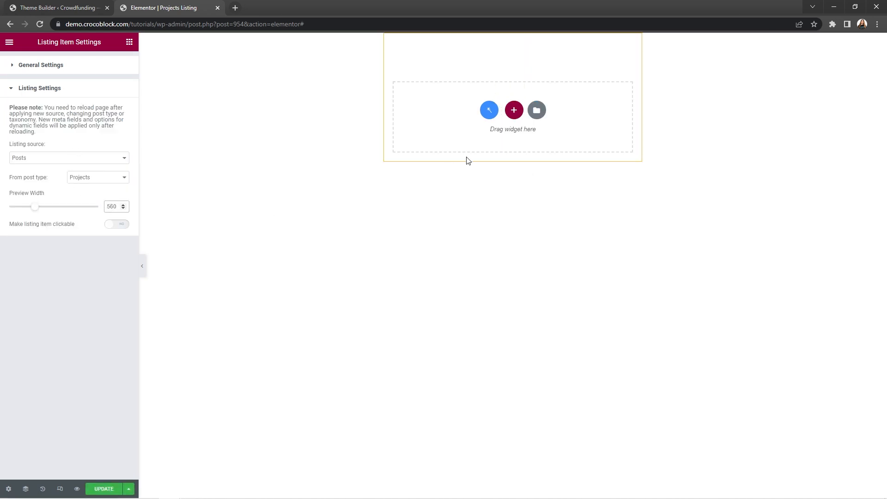
Add a two-column section to the listing template and set its boxed content width to 1140.
left_click(514, 110)
left_click(459, 133)
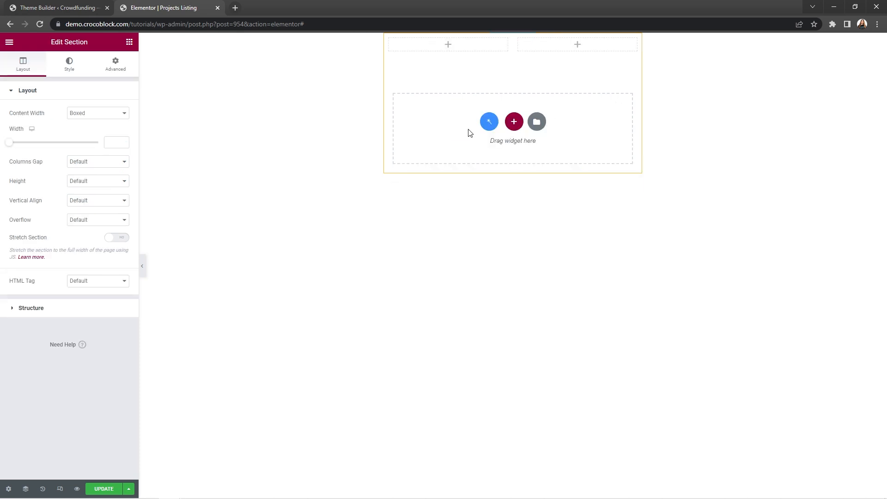
left_click(118, 144)
type("1140")
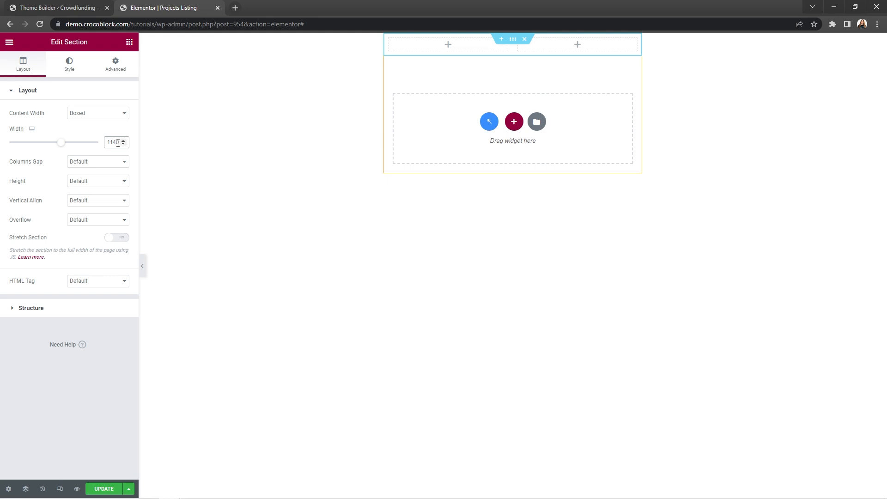
Give the section a classic background with a dynamic Custom Image taken from the Post thumbnail field.
left_click(73, 71)
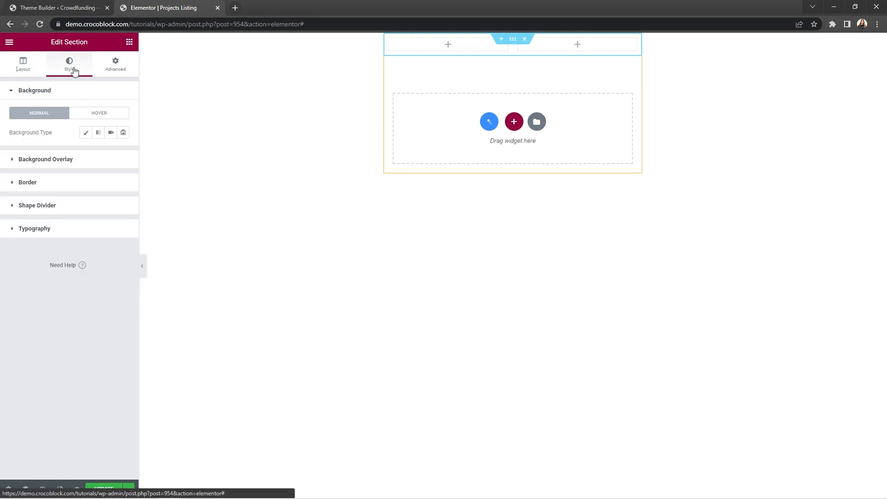
left_click(86, 133)
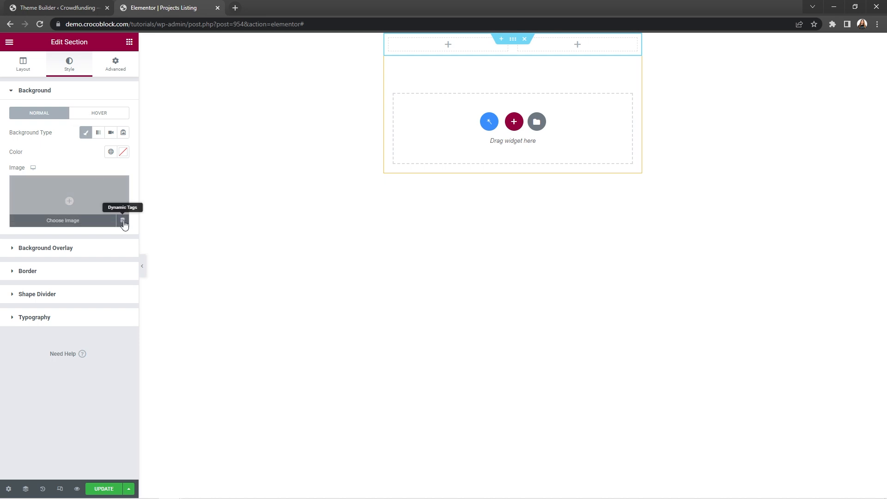
left_click(123, 222)
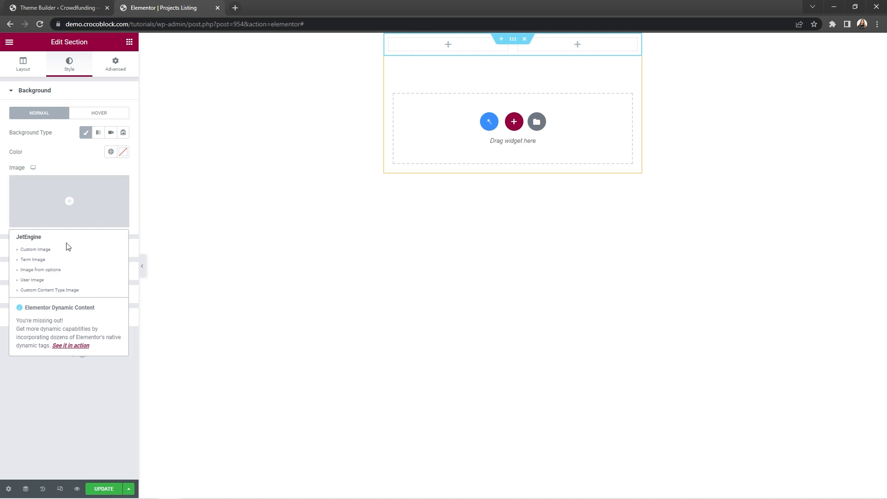
left_click(52, 252)
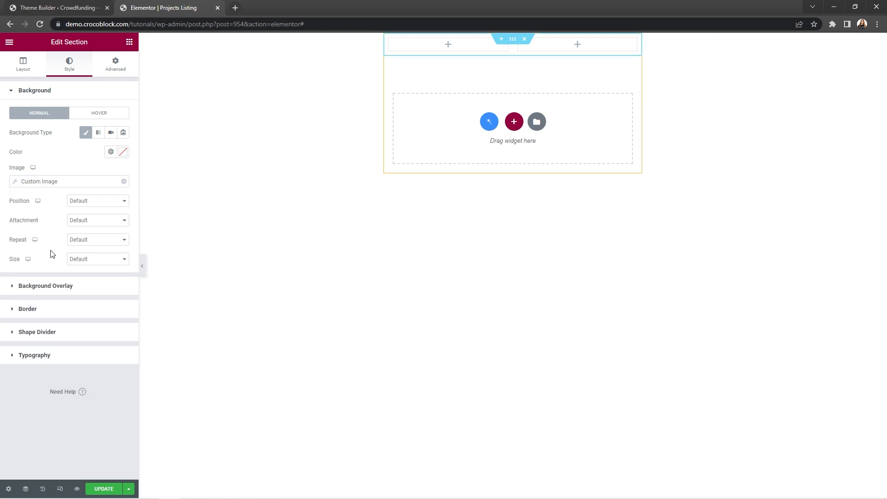
left_click(18, 185)
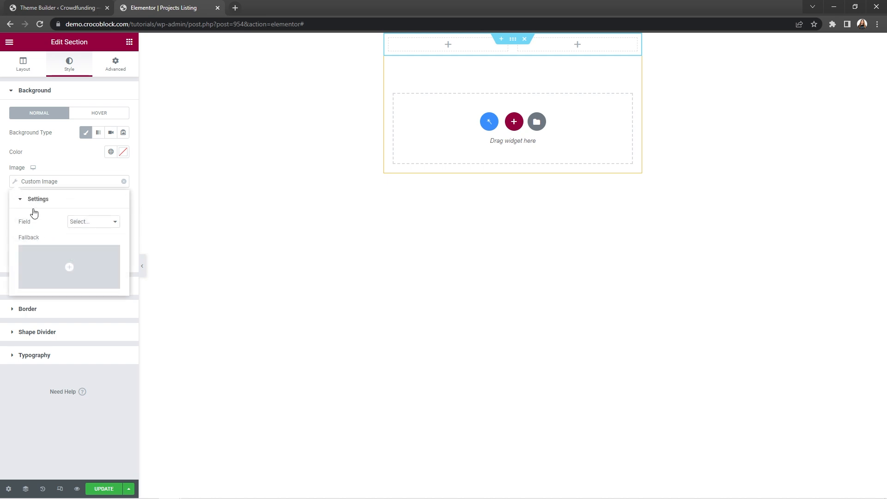
left_click(116, 224)
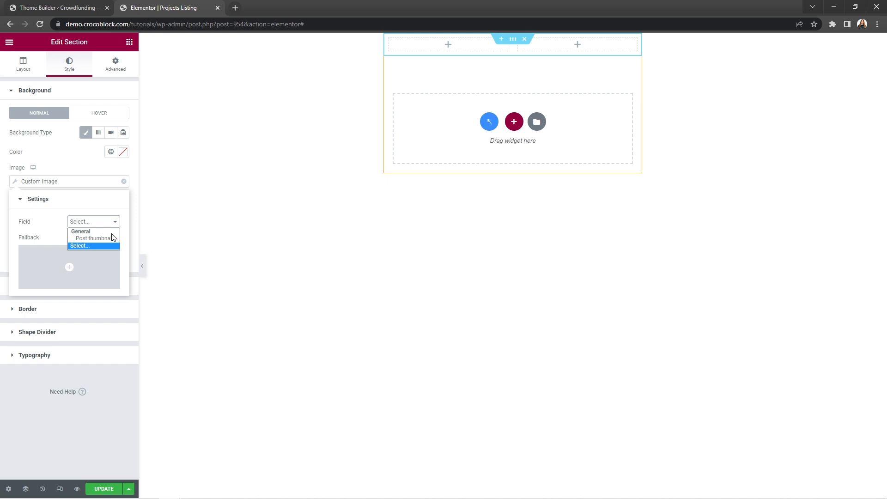
left_click(113, 240)
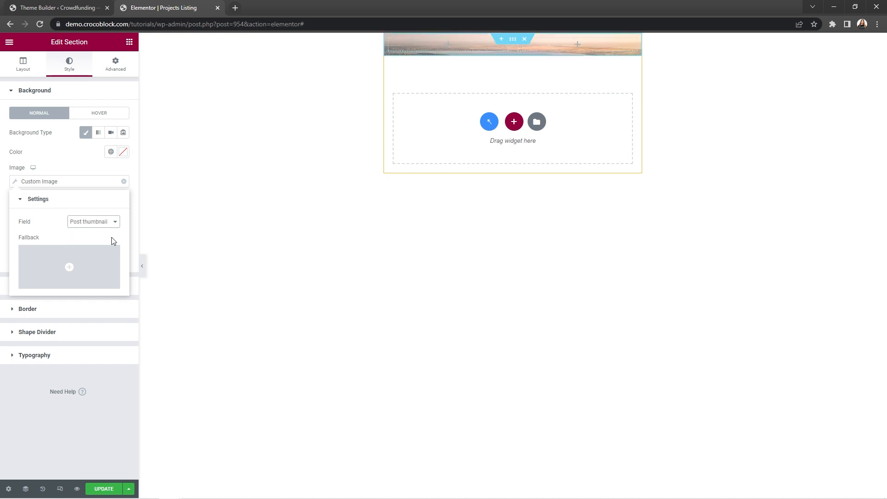
left_click(65, 167)
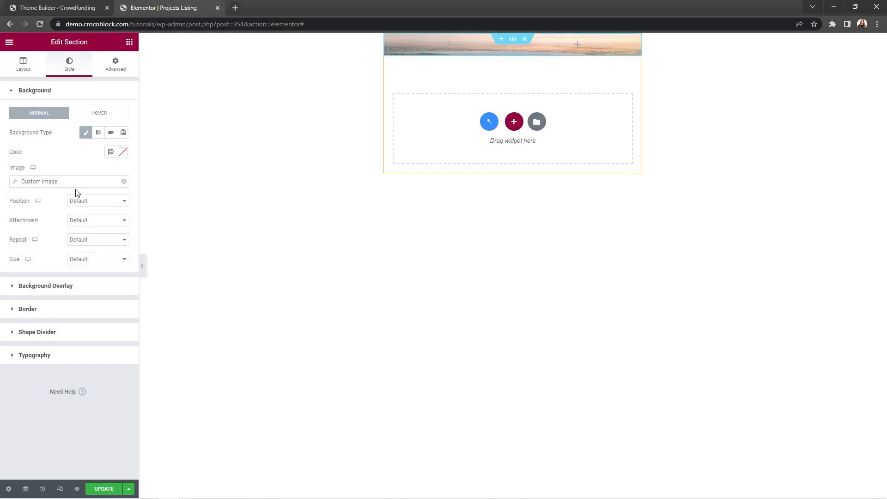
Set the section background image's position to Center Left and its size to Cover.
left_click(127, 209)
left_click(117, 225)
left_click(124, 264)
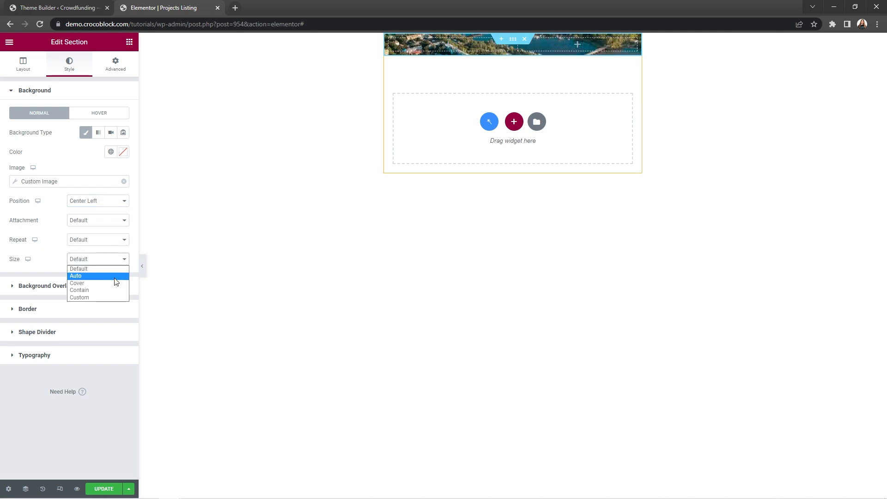
left_click(115, 284)
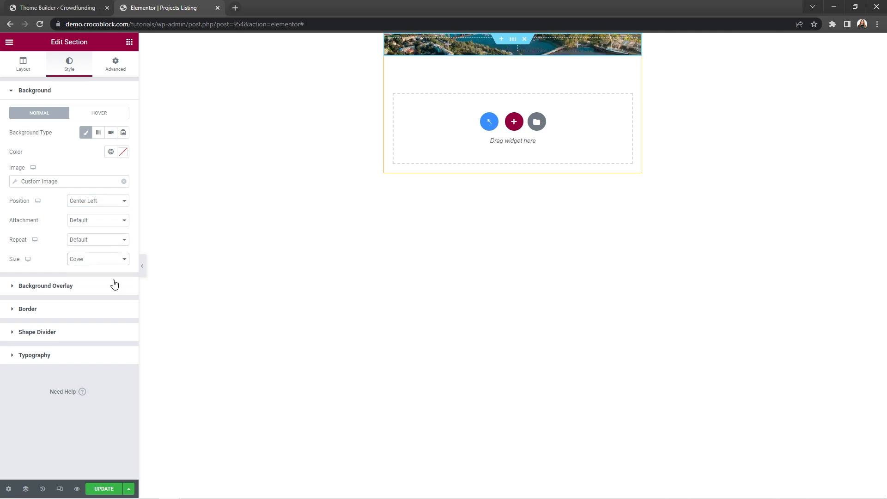
Round all four corners of the section with a border radius of 20 px.
left_click(110, 310)
left_click(96, 209)
type("20")
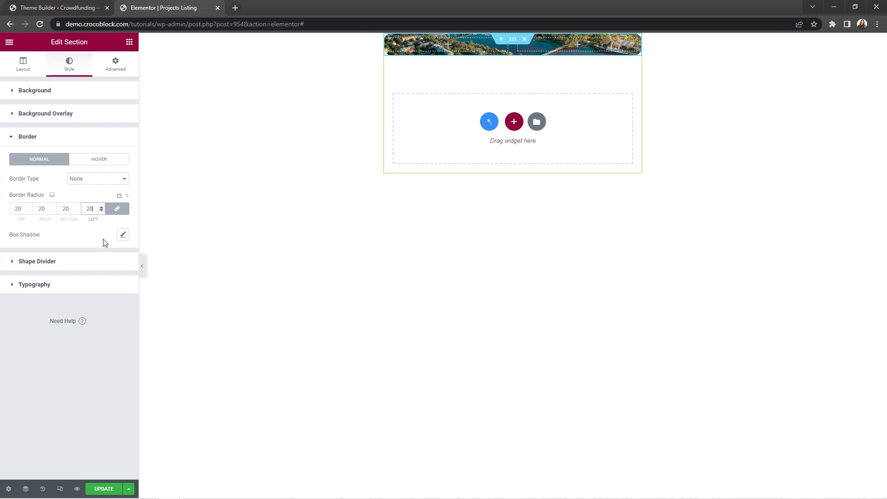
Give the section a box shadow with a lighter, semi-transparent grey colour and a blur of 15.
left_click(123, 236)
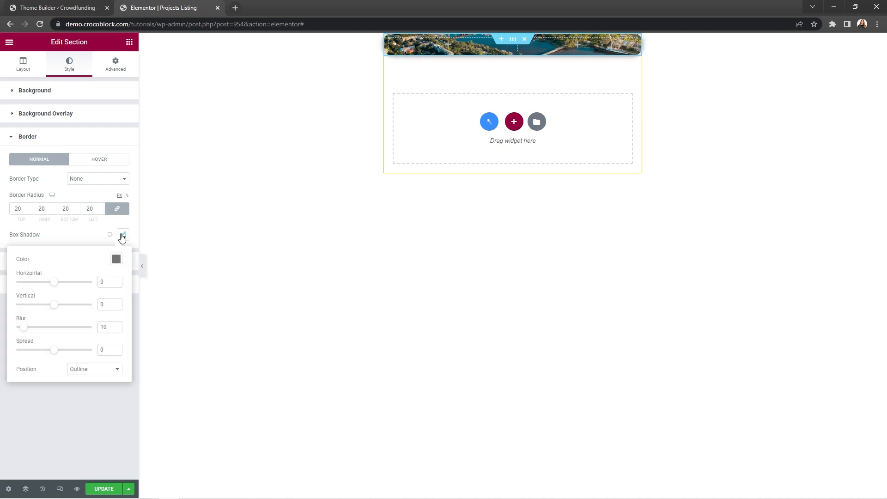
left_click(116, 260)
left_click(117, 259)
left_click(116, 325)
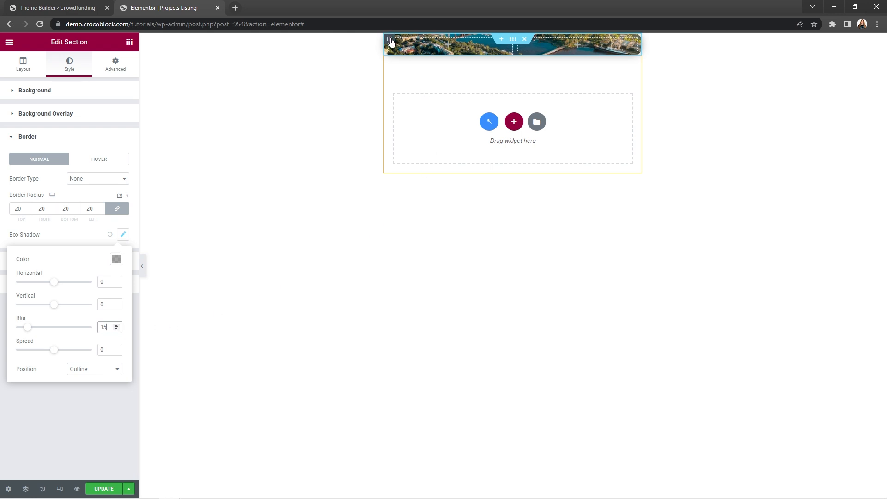
Set the first column's width to 38%.
left_click(390, 39)
left_click(114, 113)
type("38")
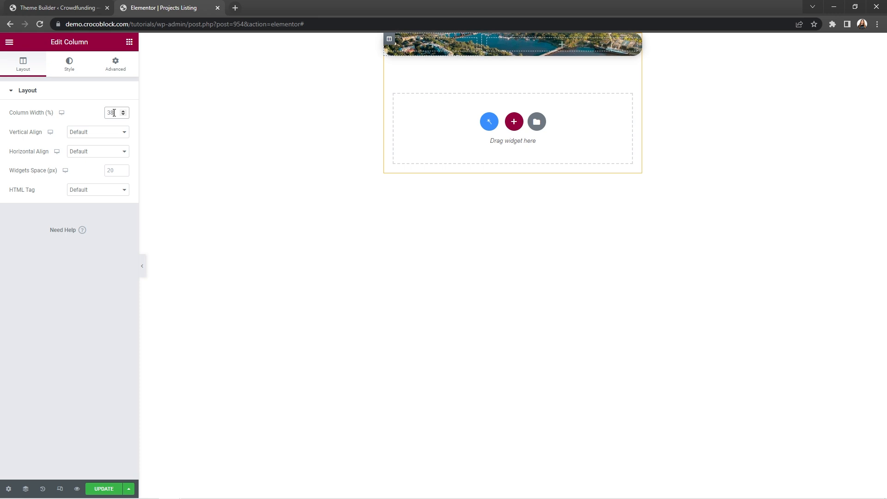
Set the widgets space of the second column to 10 px.
left_click(489, 40)
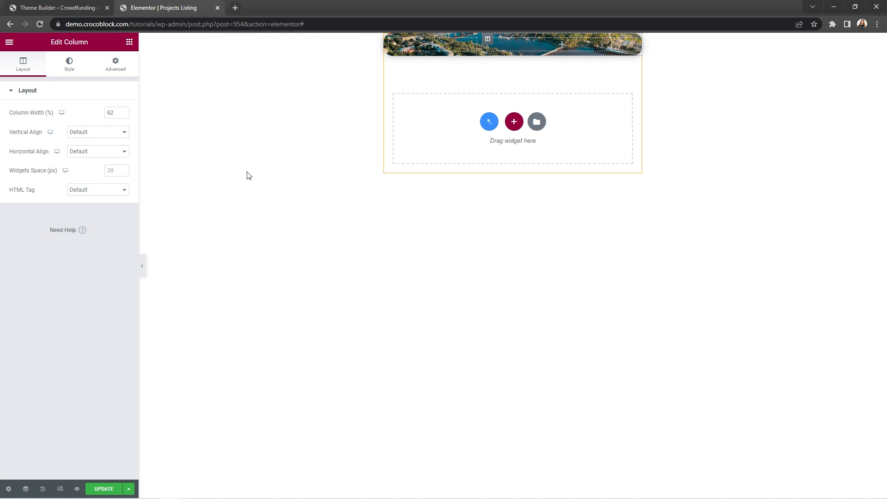
left_click(117, 170)
type("10")
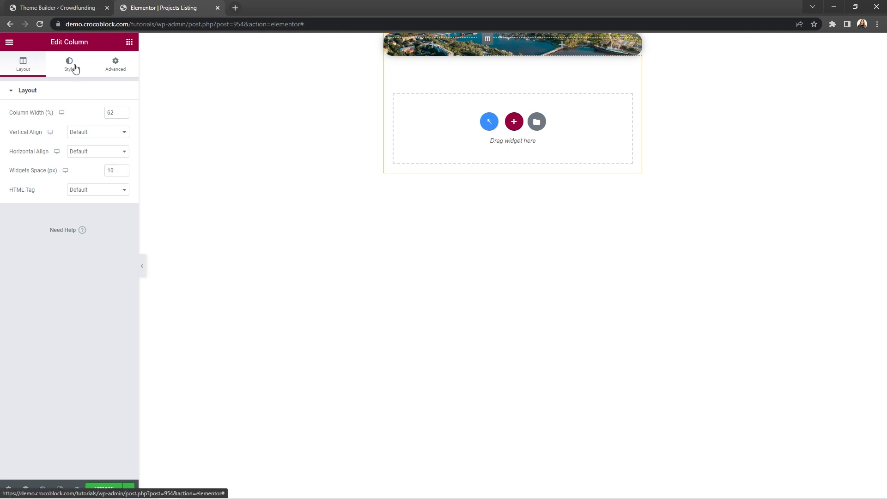
Give the second column a classic background with the colour #4272F9.
left_click(74, 67)
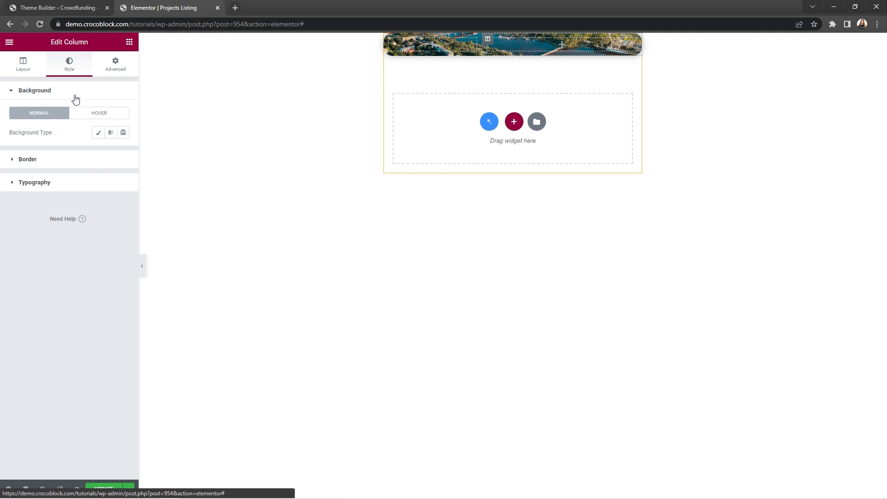
left_click(98, 133)
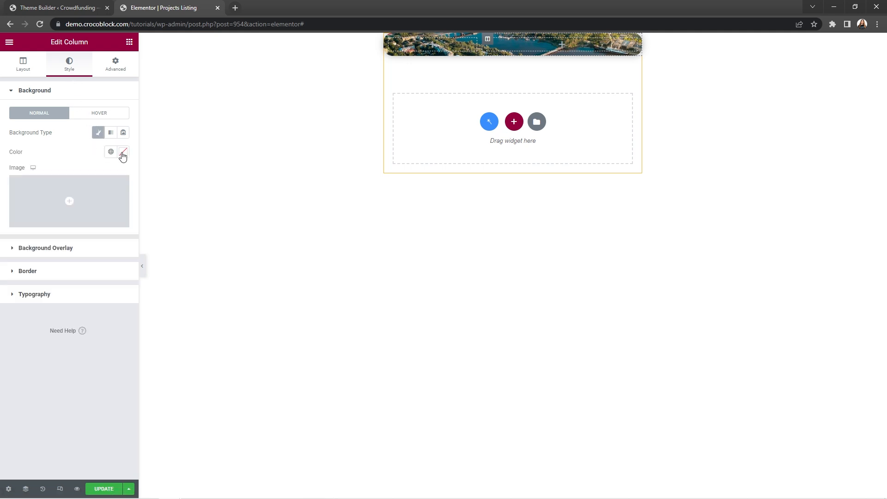
left_click(123, 153)
type("#4272F9")
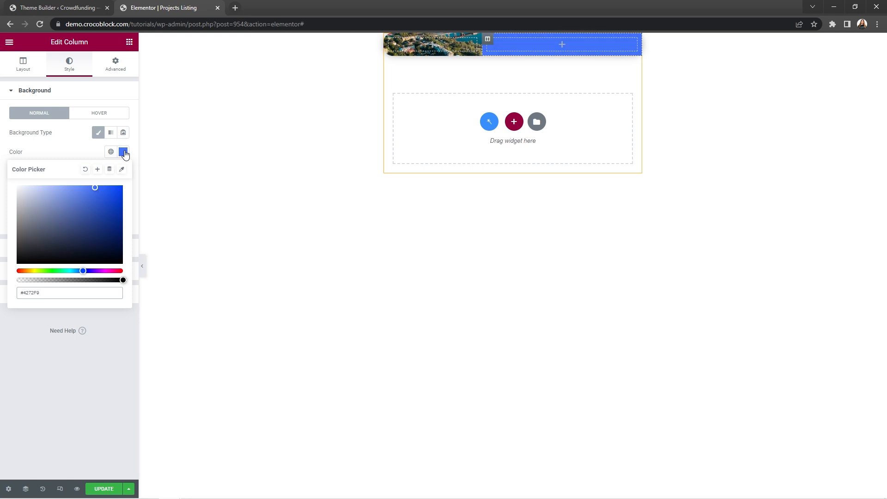
left_click(85, 160)
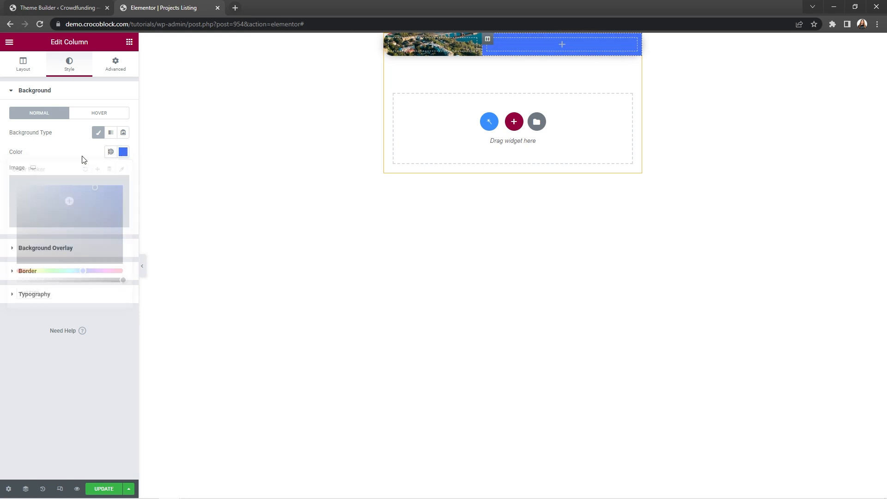
Unlink the second column's border radius values and set the right and bottom ones to 20 px.
left_click(84, 272)
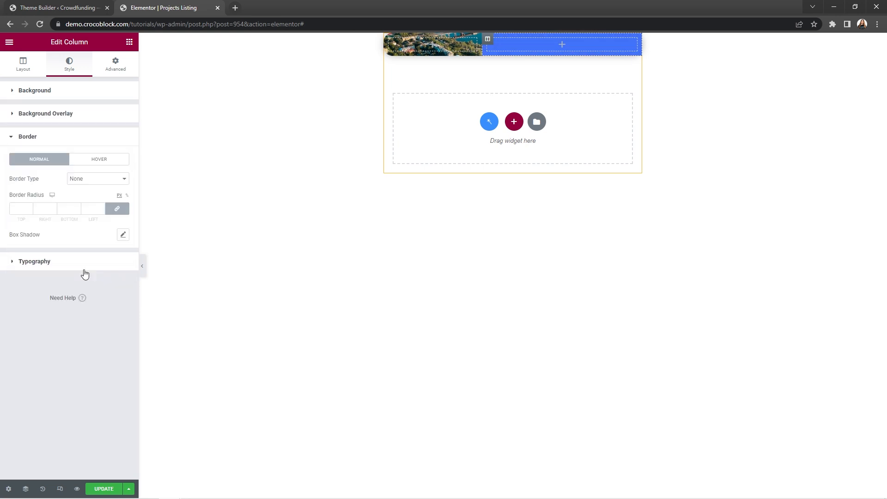
left_click(118, 208)
left_click(44, 209)
type("20")
left_click(73, 210)
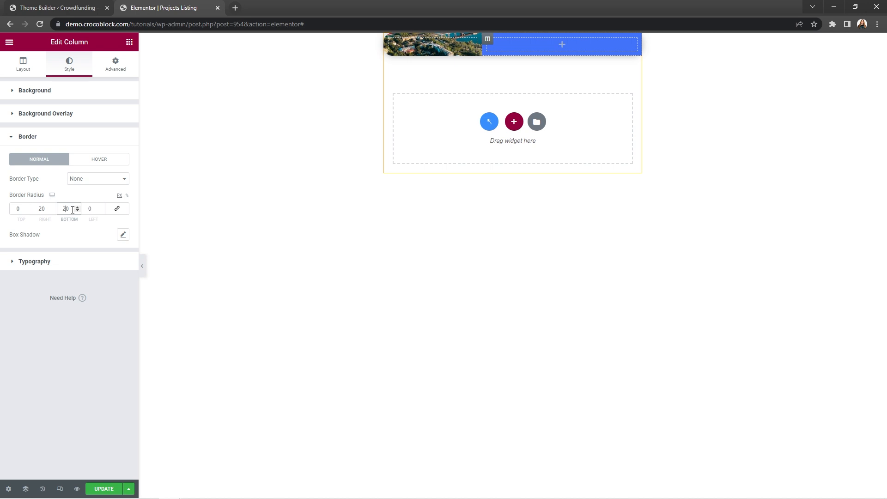
type("20")
Set the second column's padding to 25 px on all sides.
left_click(116, 65)
left_click(91, 159)
type("25")
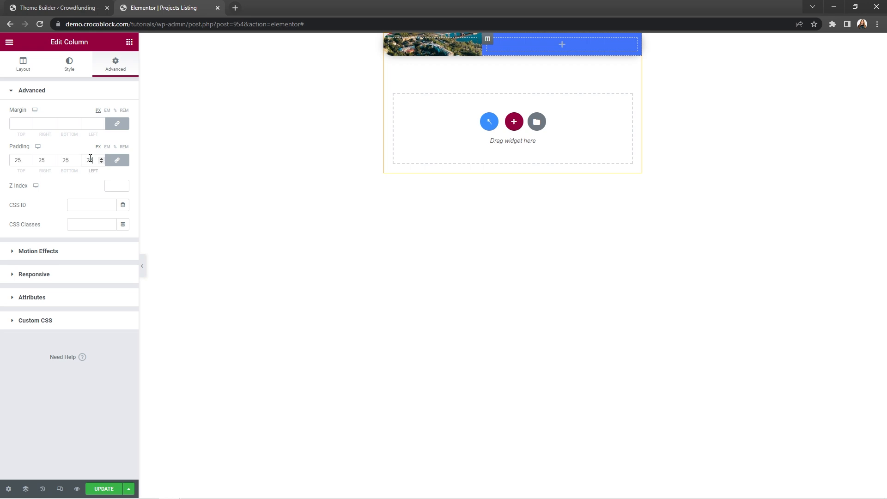
Find the Dynamic Link widget and add it to the blue second column.
left_click(129, 42)
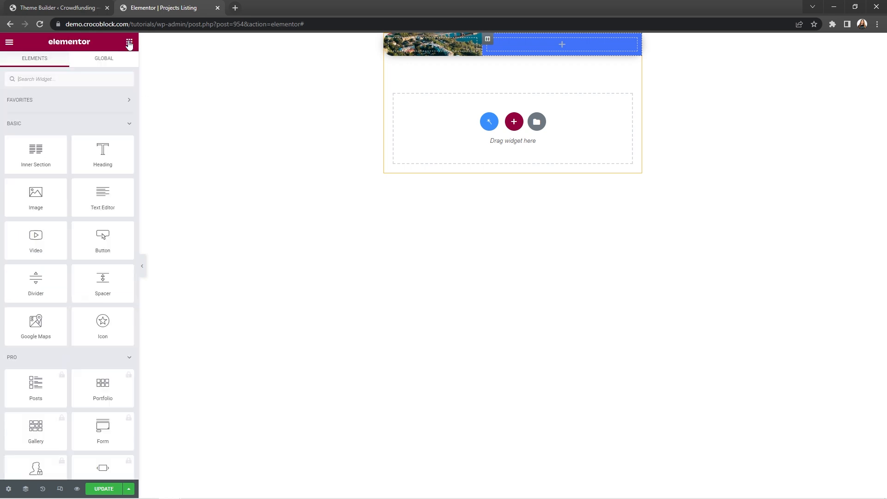
left_click(114, 78)
type("Dynamic Link")
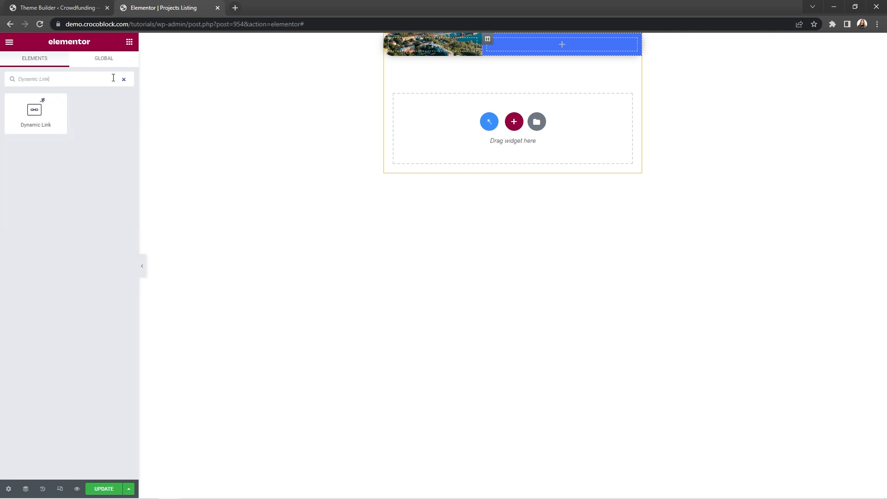
left_click_drag(32, 110, 520, 43)
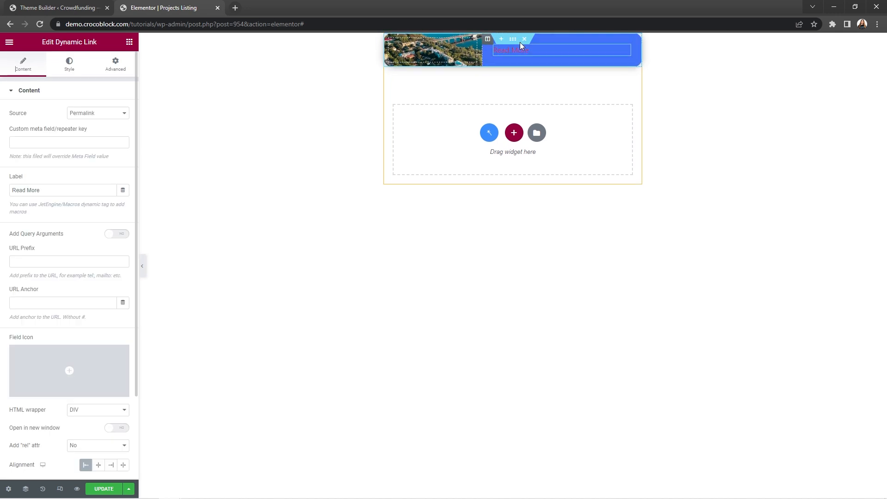
Keep Permalink as the dynamic link's source and use the JetEngine Title macro as its label.
left_click(124, 115)
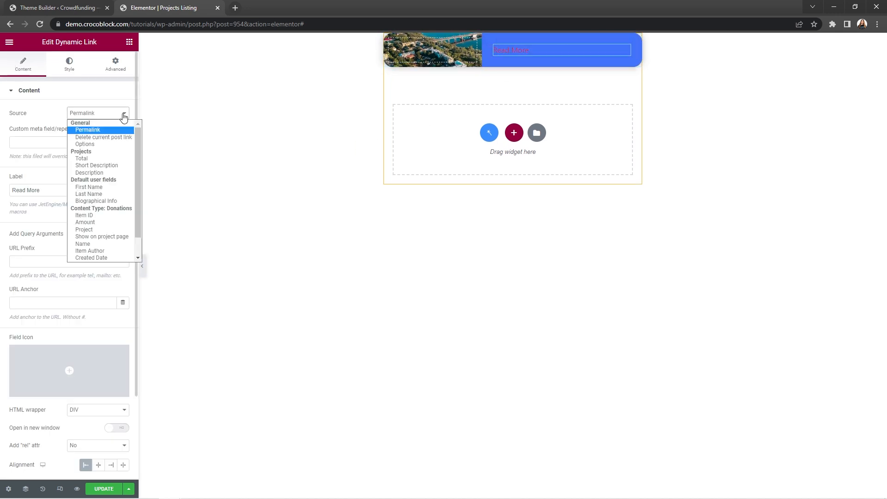
left_click(119, 131)
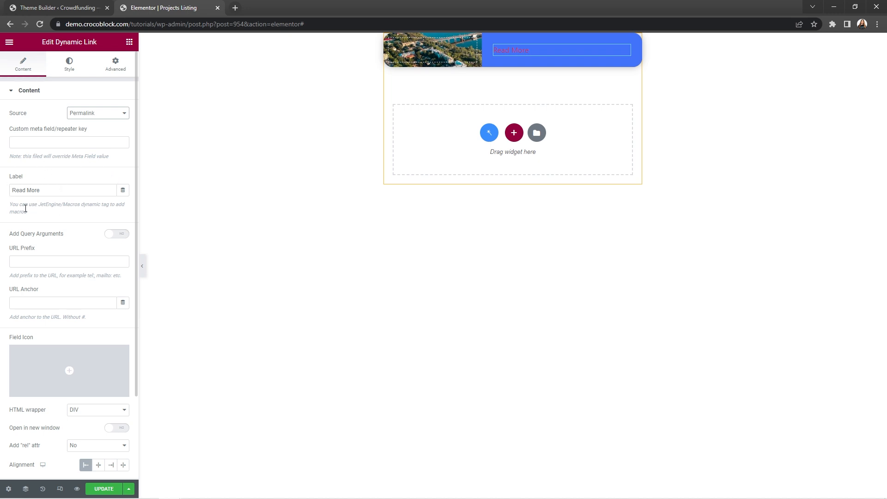
left_click(122, 191)
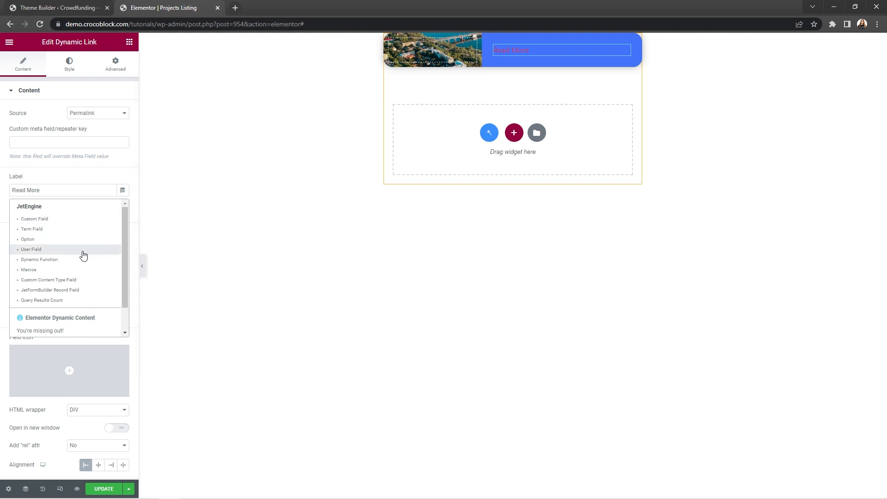
left_click(65, 270)
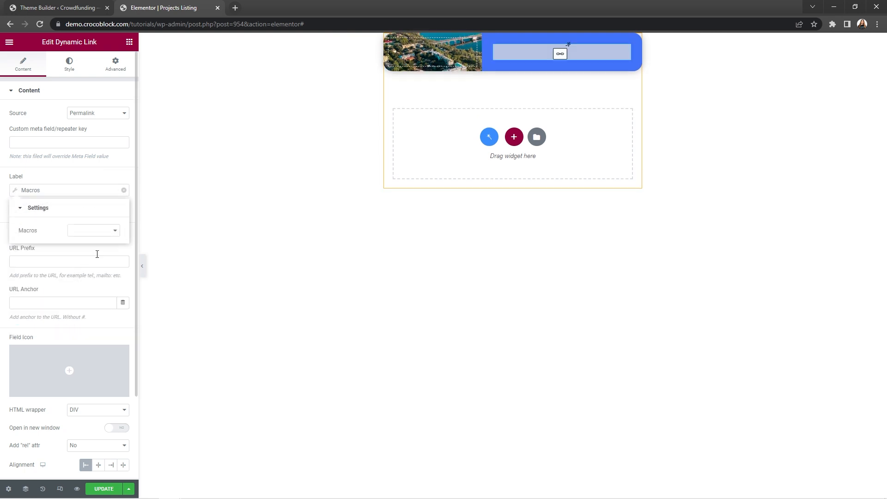
left_click(115, 231)
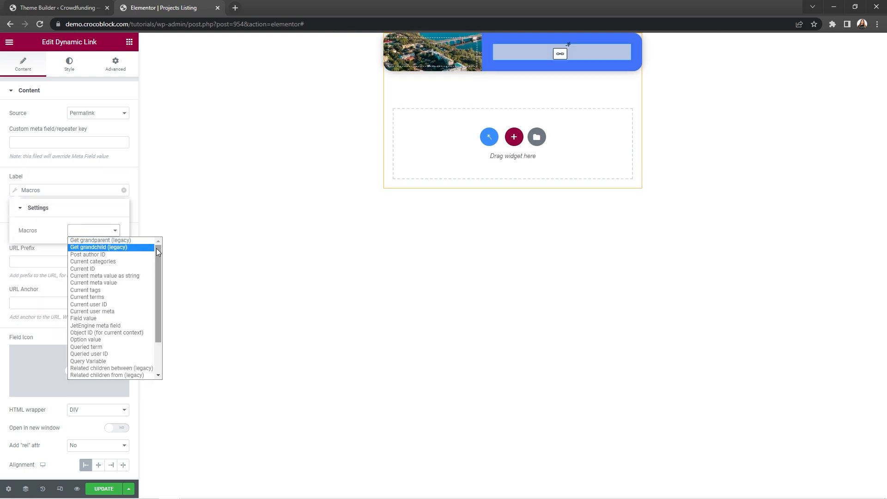
left_click_drag(156, 248, 157, 278)
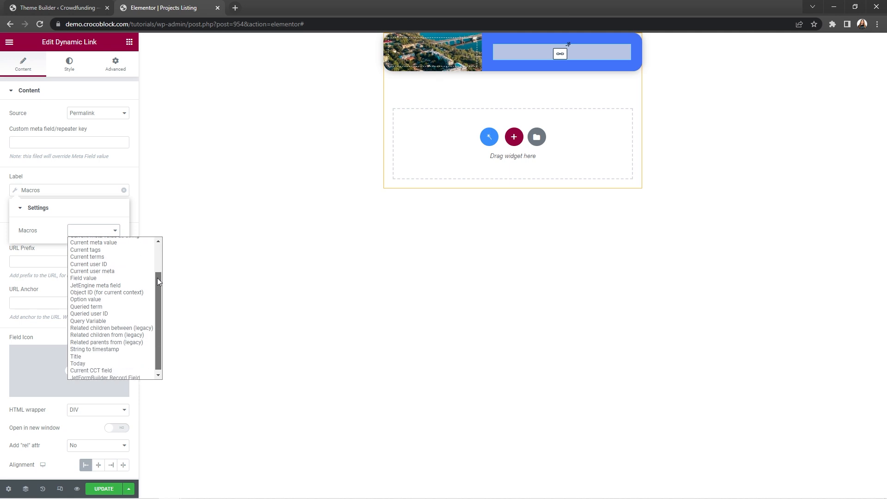
left_click(110, 354)
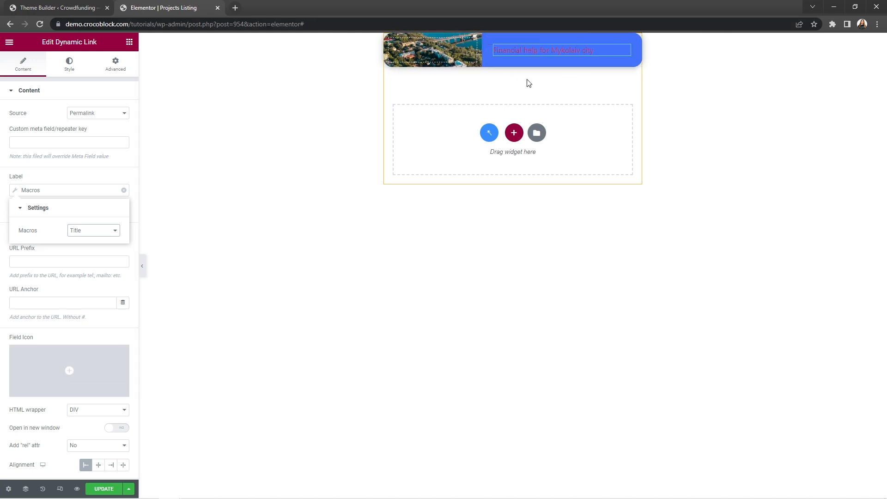
Change the dynamic link's text colour to white.
left_click(69, 64)
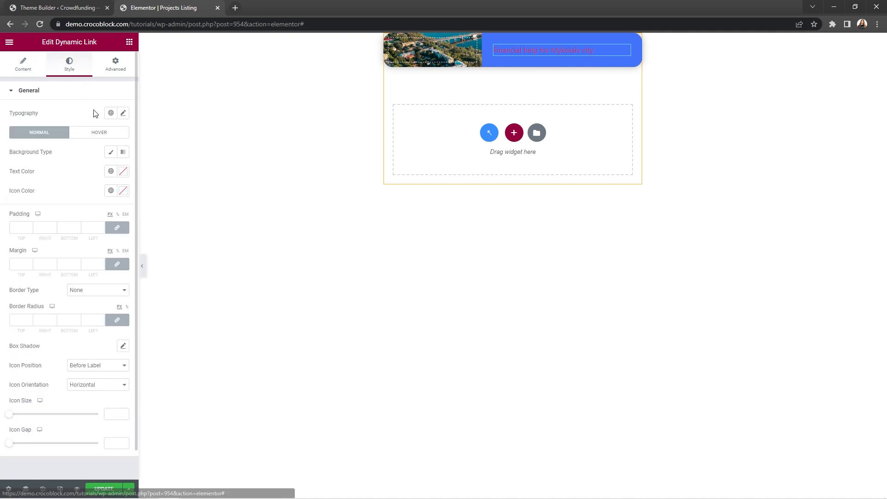
left_click(123, 171)
left_click_drag(92, 226, 13, 198)
Set the dynamic link's typography to the Cabin font, size 20 px and weight 600.
left_click(123, 113)
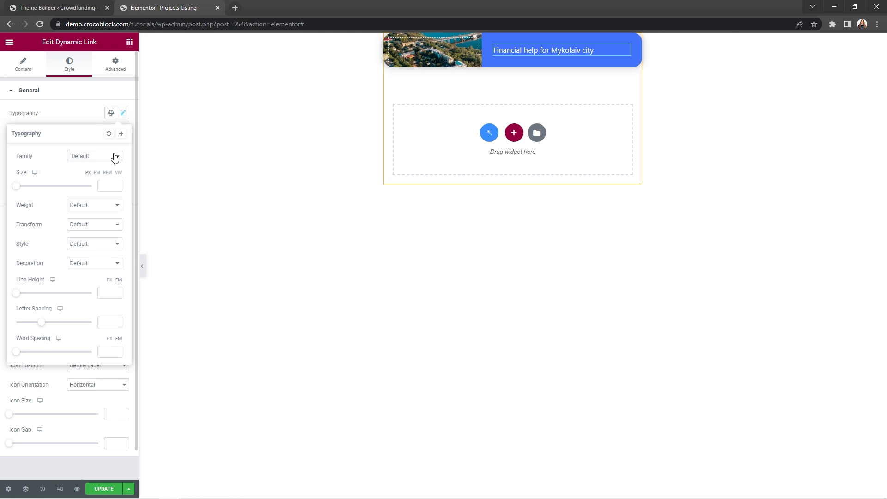
left_click(116, 156)
type("Cabin")
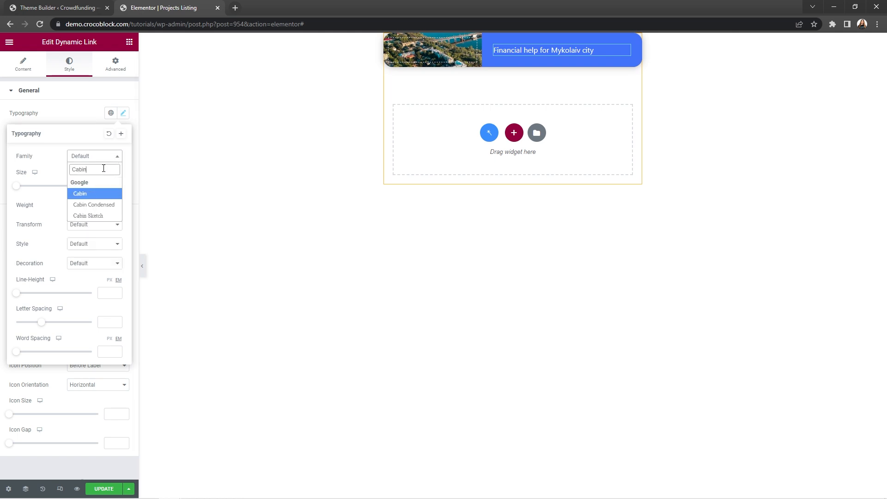
left_click(101, 194)
left_click(100, 188)
type("20")
left_click(114, 206)
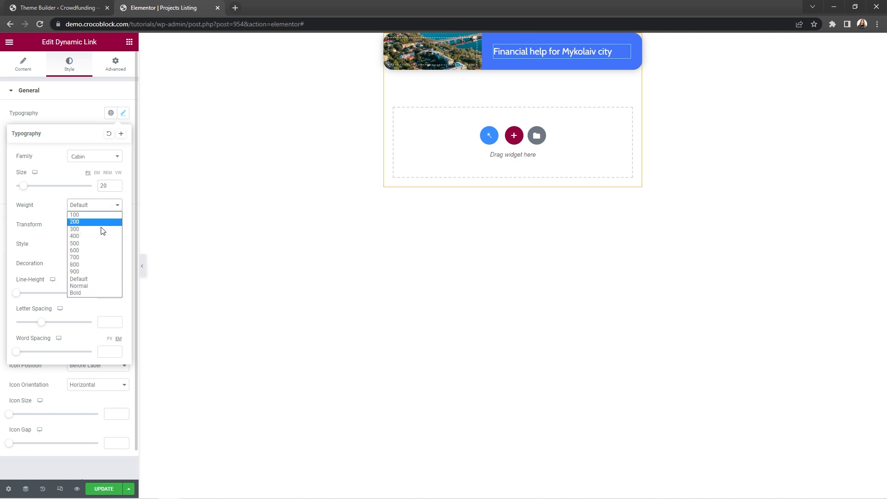
left_click(99, 251)
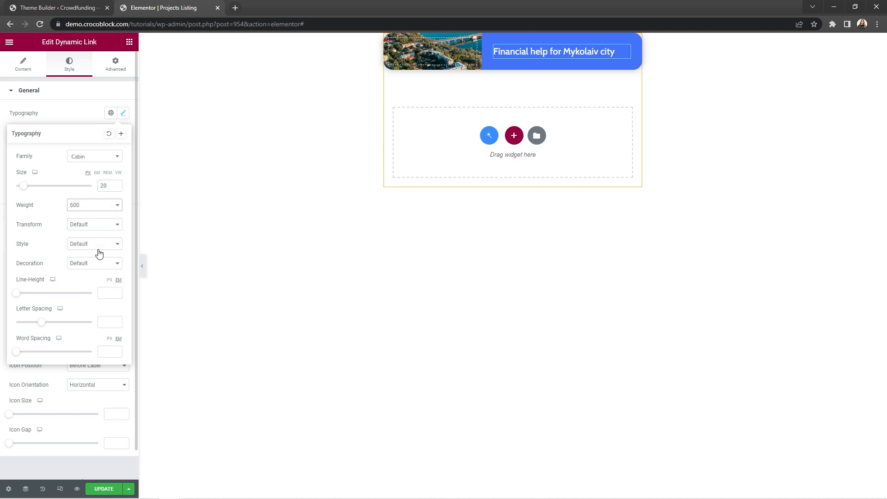
Find the Dynamic Field widget and place it below the project title in the second column.
left_click(129, 42)
type("Dyna")
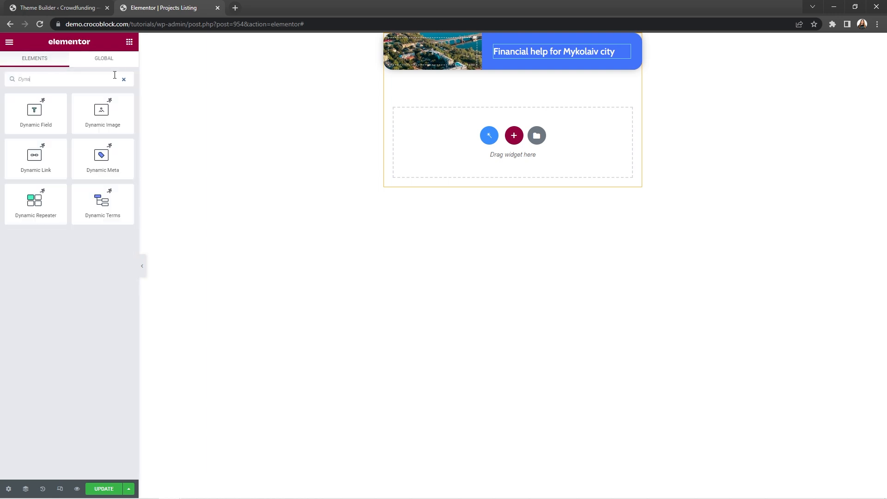
type("mic Field")
left_click_drag(35, 113, 556, 58)
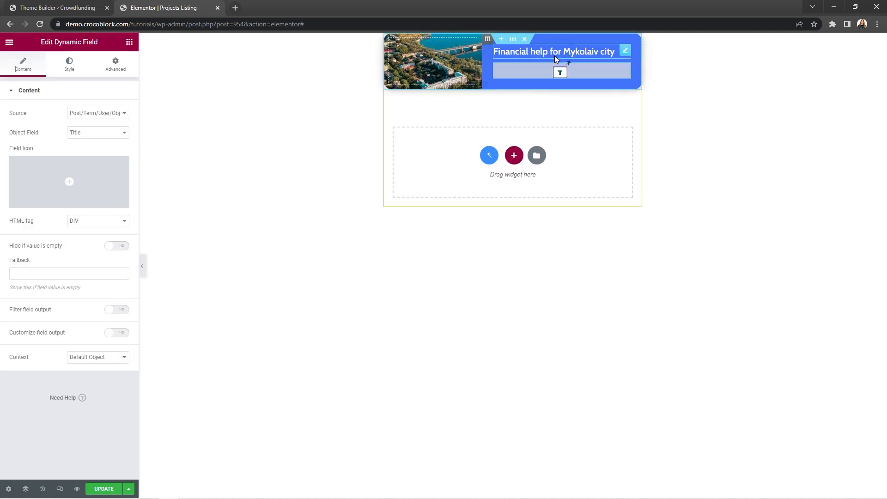
Set the dynamic field's source to Meta Data and its meta field to Short Description.
left_click(125, 114)
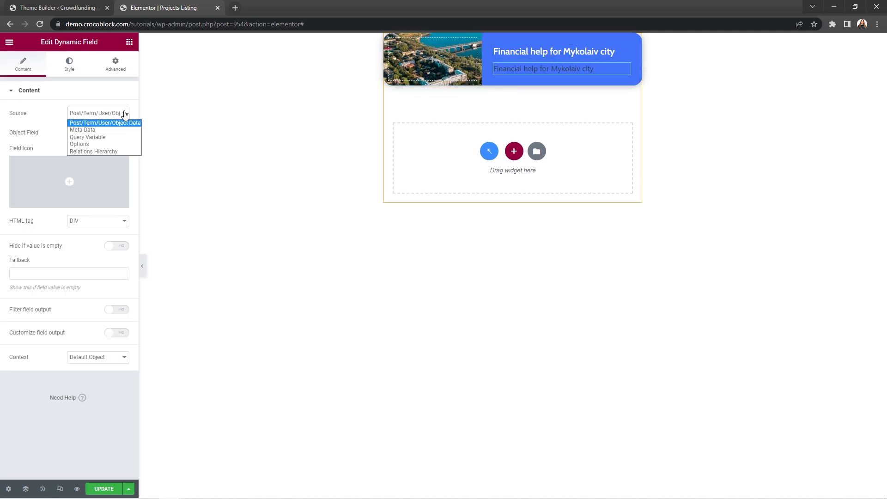
left_click(121, 130)
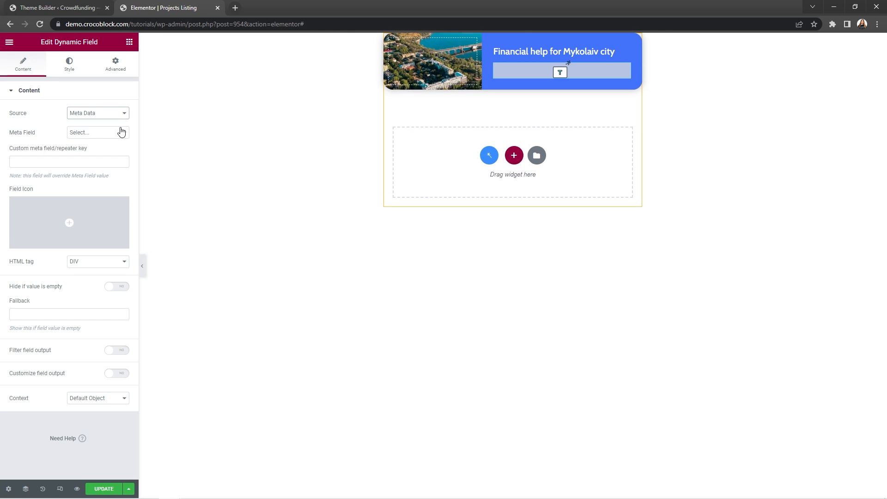
left_click(122, 133)
left_click(117, 157)
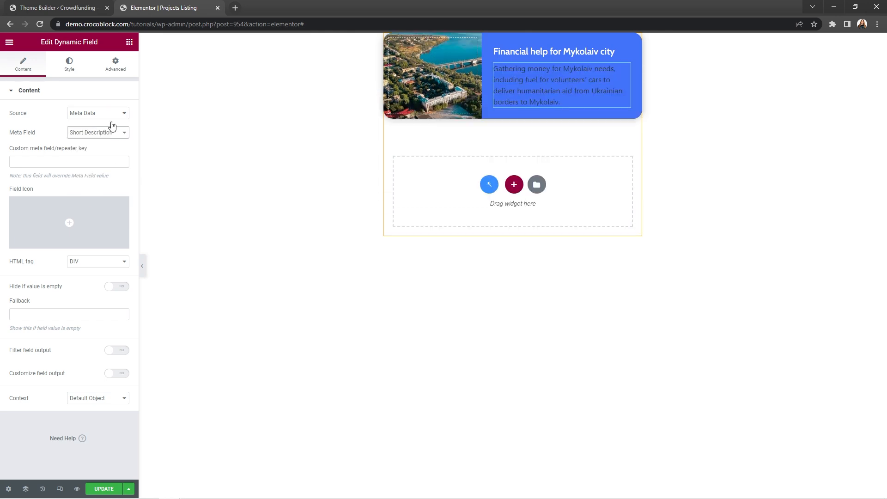
Set the short description field's text colour to #FFFFFFAB.
left_click(74, 67)
left_click(124, 114)
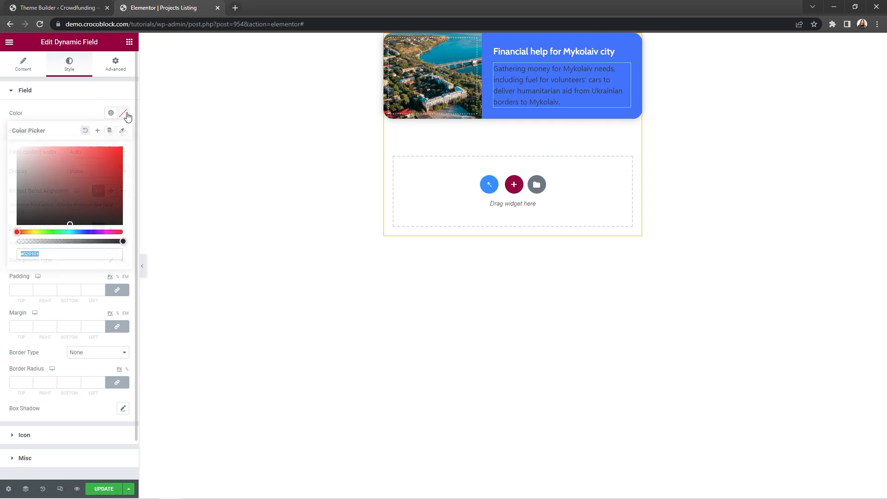
type("#FFFFFFAB")
left_click(124, 114)
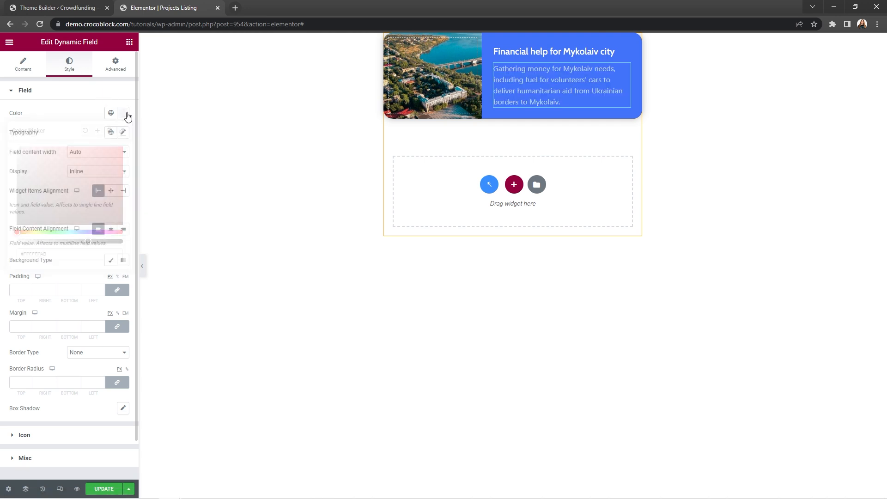
Set the short description's typography to size 15 px and weight 400.
left_click(123, 133)
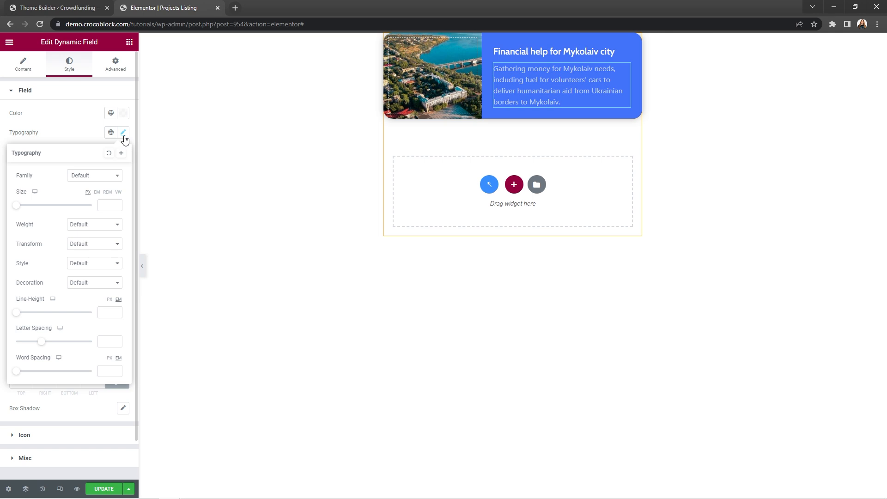
left_click(105, 205)
type("15")
left_click(97, 226)
left_click(85, 259)
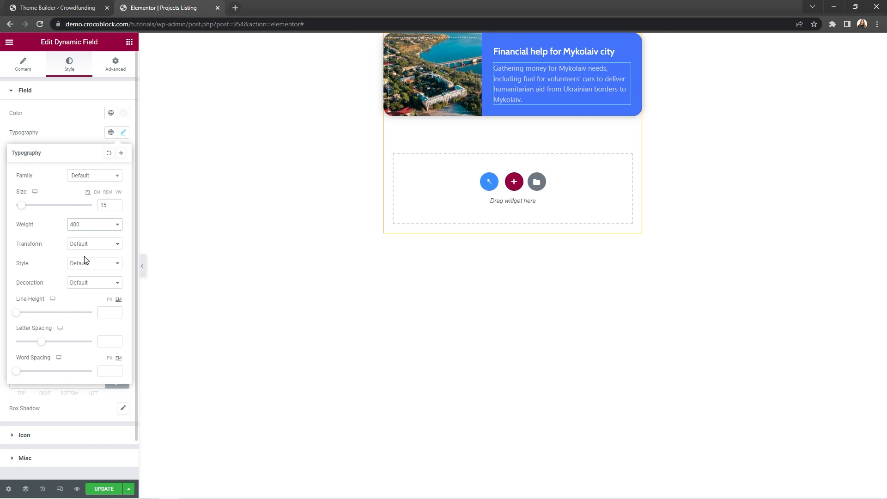
Unlink the short description field's margins and set only the bottom margin to 20 px.
left_click(120, 69)
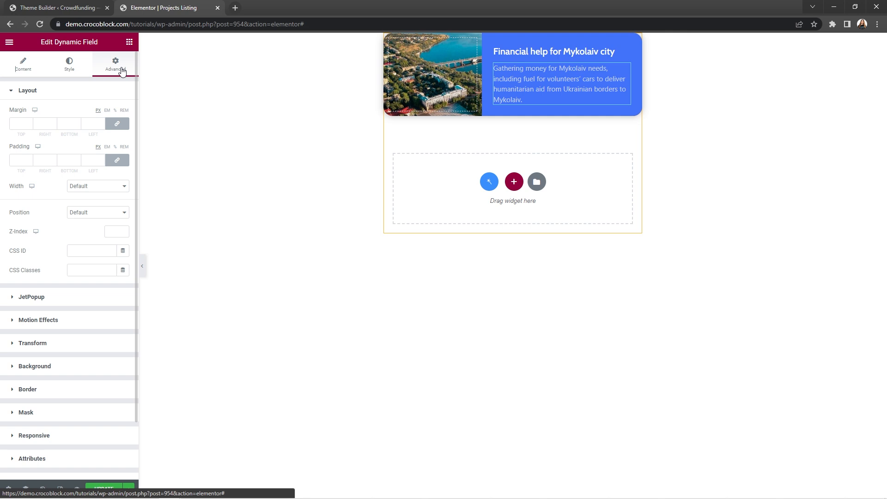
left_click(123, 125)
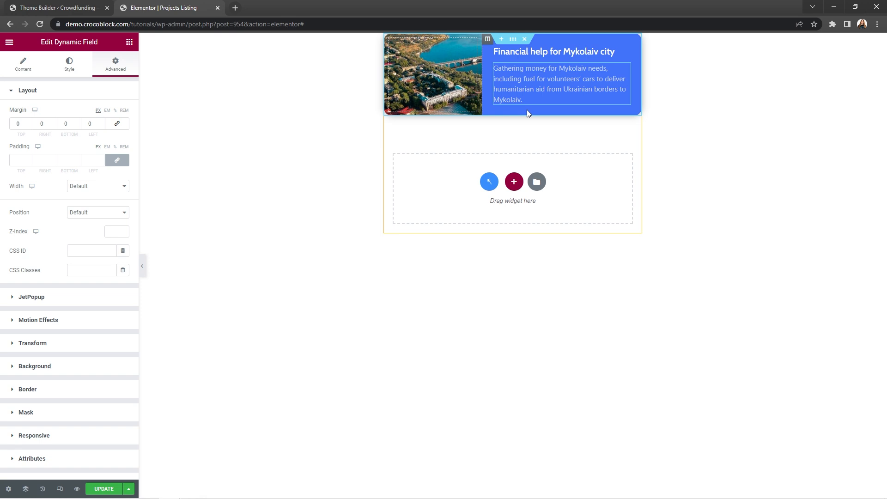
left_click(64, 124)
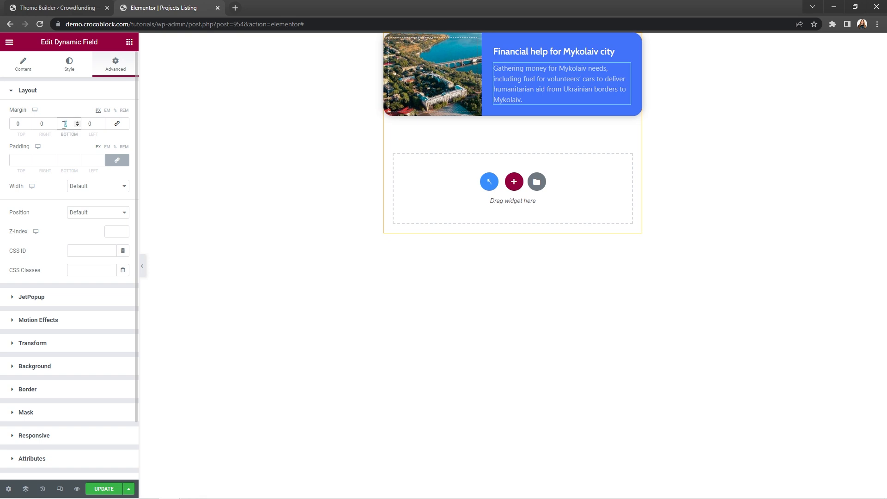
type("20")
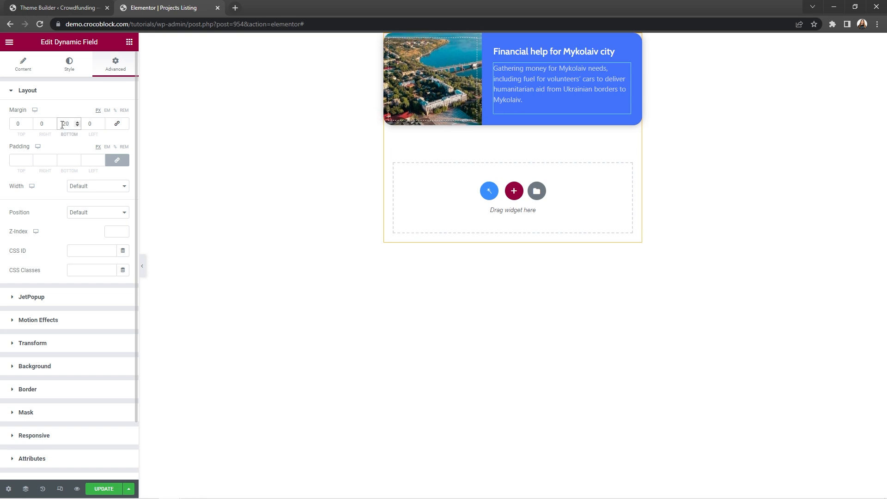
Add an Inner Section below the short description and place a Heading in its first column.
left_click(129, 42)
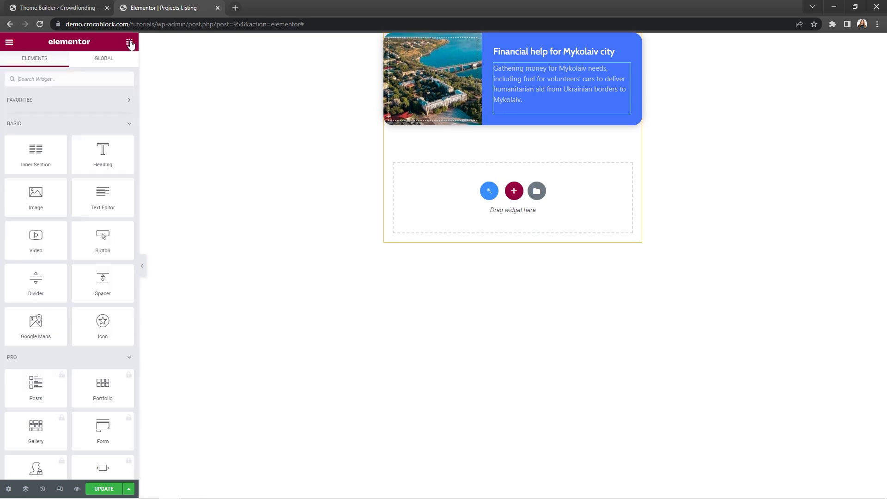
left_click_drag(55, 141, 547, 107)
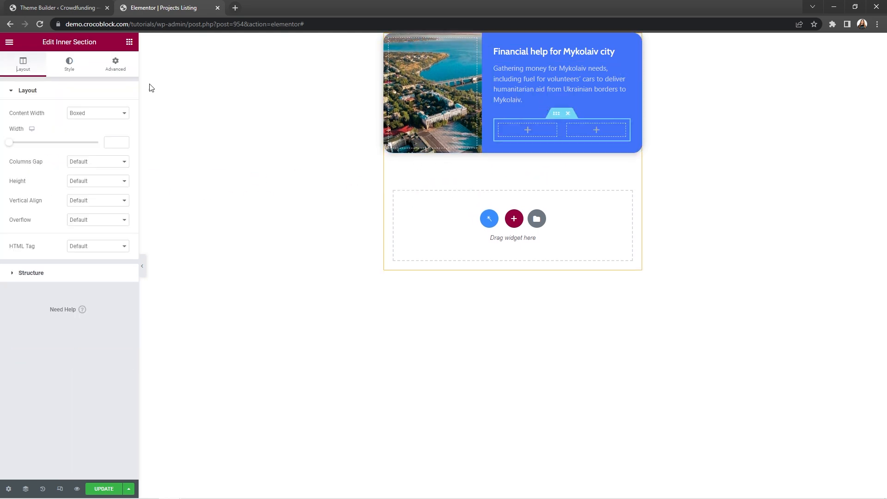
left_click(130, 42)
left_click_drag(103, 153, 511, 126)
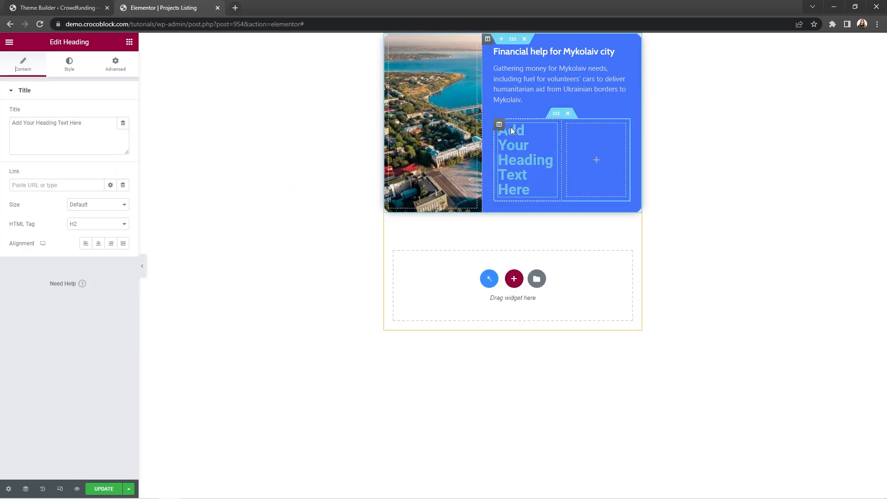
Set the new heading's title to "Raised" and its HTML tag to div.
left_click(95, 131)
key("ctrl+a")
type("Raised")
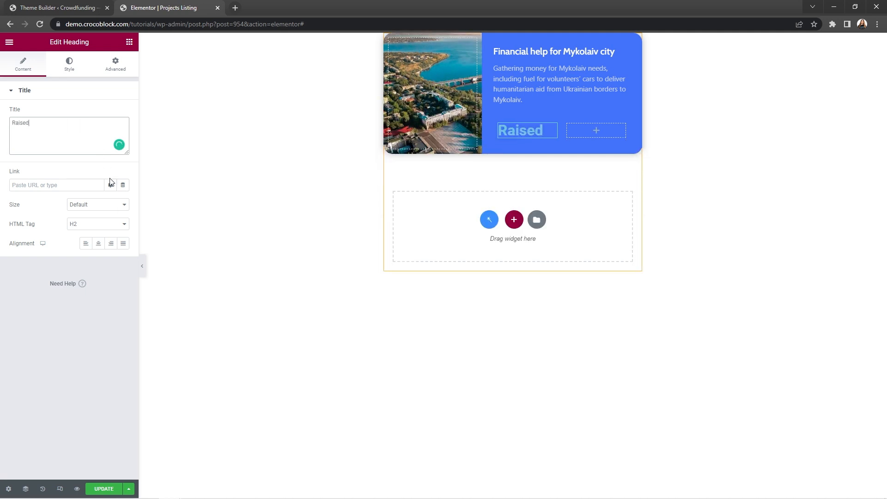
left_click(124, 224)
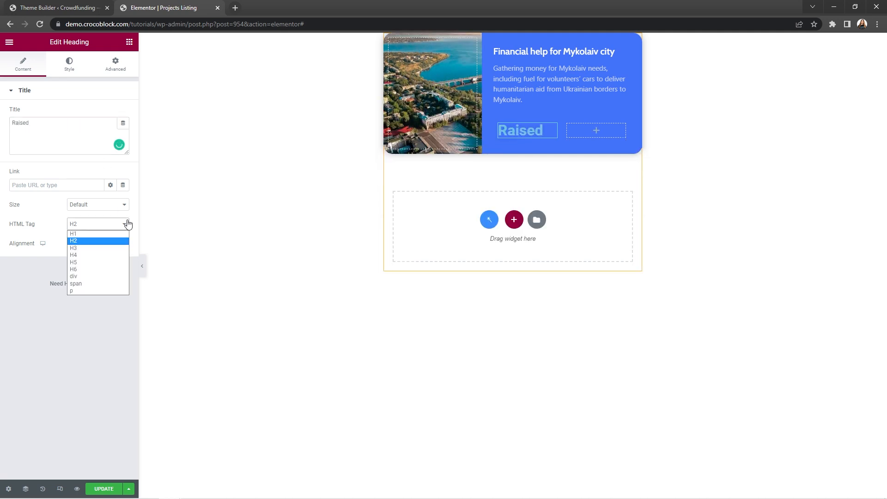
left_click(104, 276)
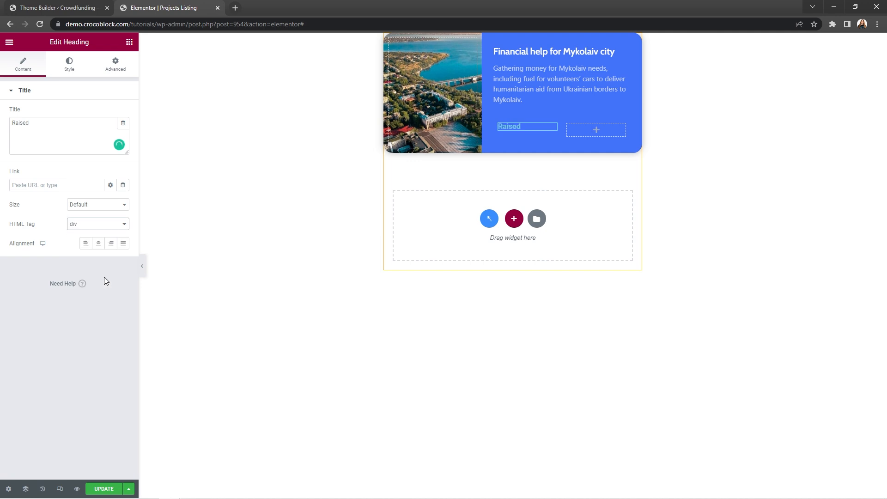
Set the Raised heading's text colour to #FFFFFF.
left_click(69, 62)
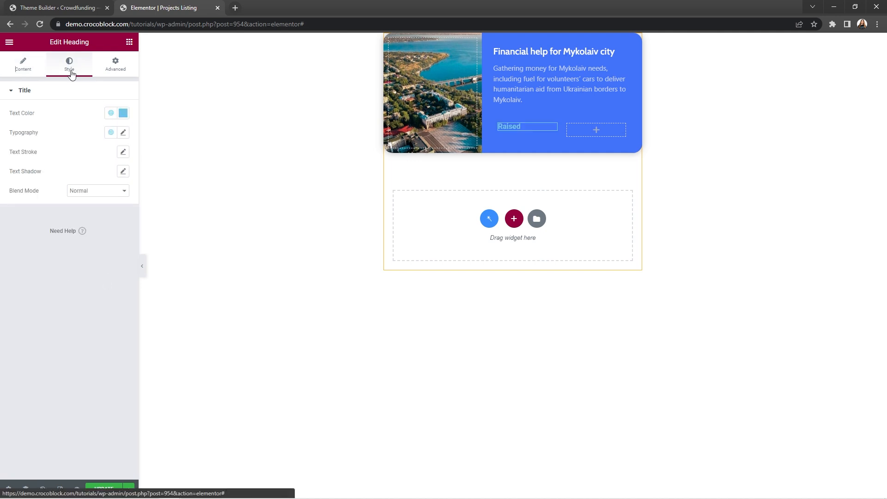
left_click(123, 113)
left_click_drag(68, 178, 16, 144)
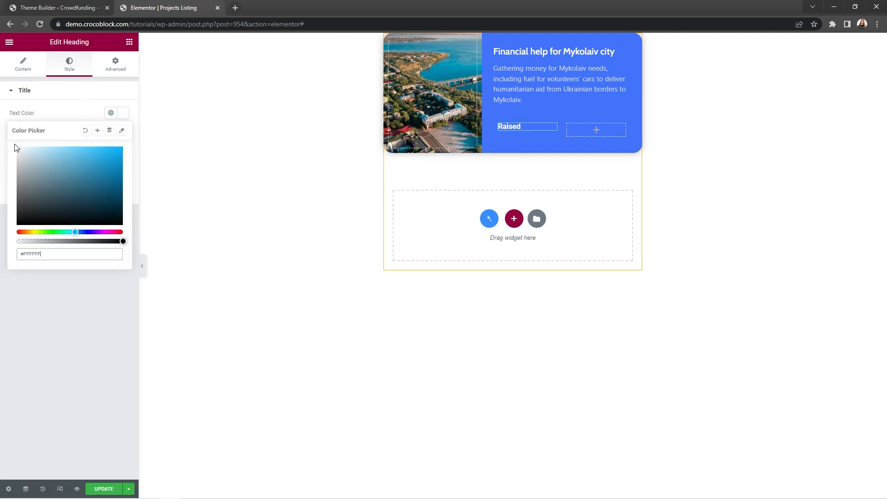
left_click(82, 120)
Set the Raised heading's typography to size 16 px and weight 400.
left_click(123, 133)
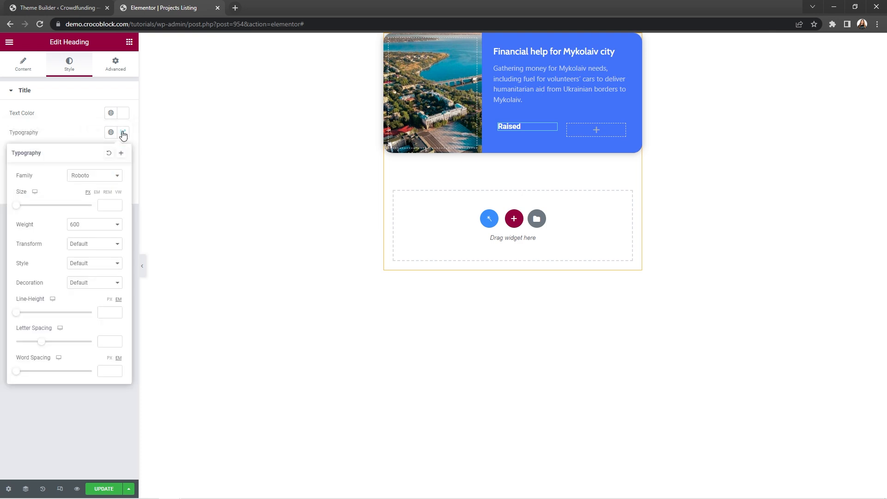
left_click(118, 179)
left_click(118, 180)
left_click(108, 206)
type("16")
left_click(106, 225)
left_click(91, 257)
Duplicate the Raised heading, move the copy into the empty second column, and change its title to "Goal".
right_click(535, 127)
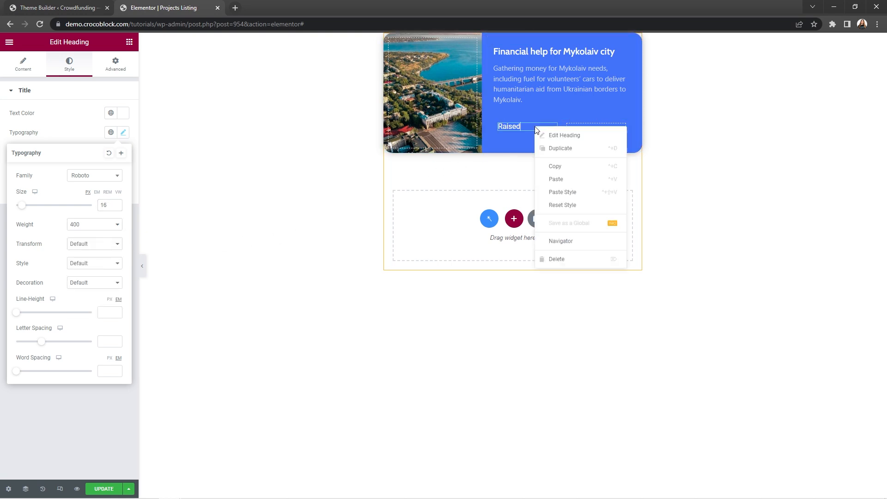
left_click(544, 148)
left_click_drag(551, 147, 601, 139)
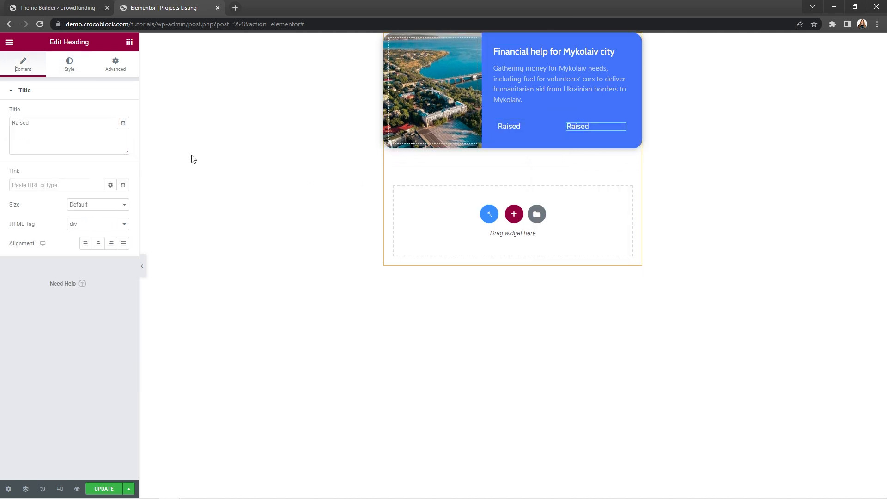
left_click(101, 125)
key("ctrl+a")
type("Goal")
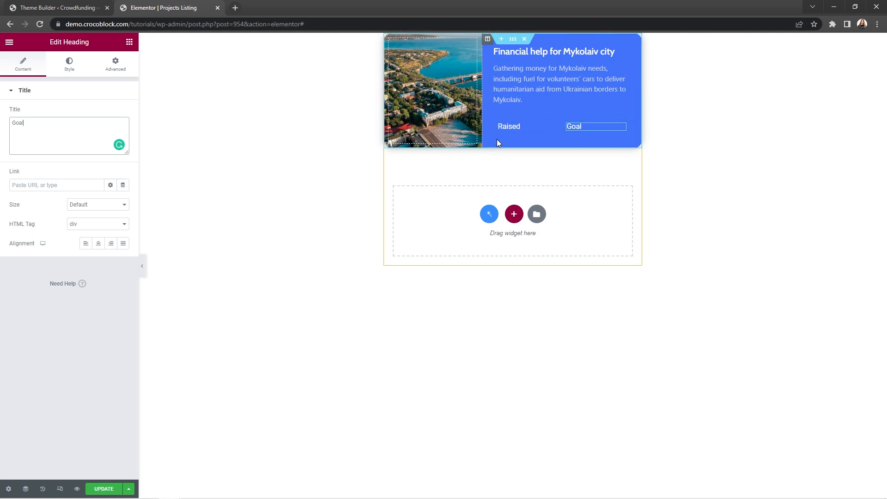
Unlink the margins of the column holding the Raised heading and set only its left margin to -10 px.
left_click(500, 127)
left_click(499, 126)
left_click(119, 67)
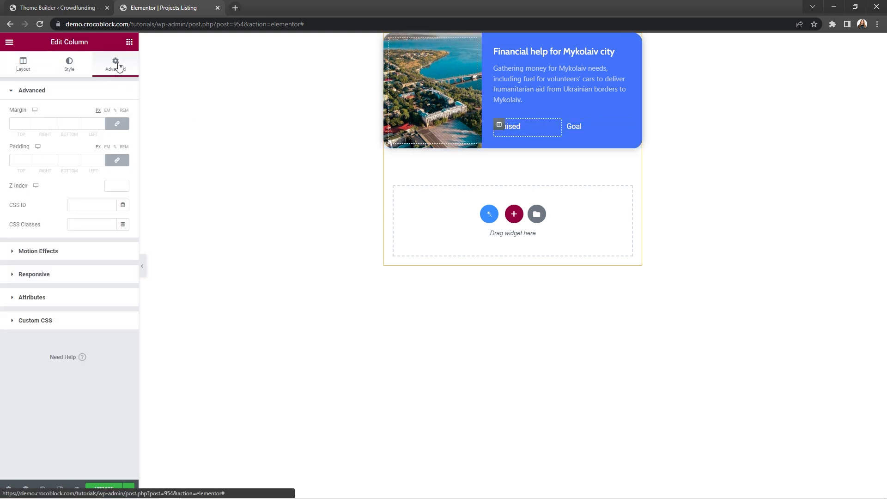
left_click(117, 124)
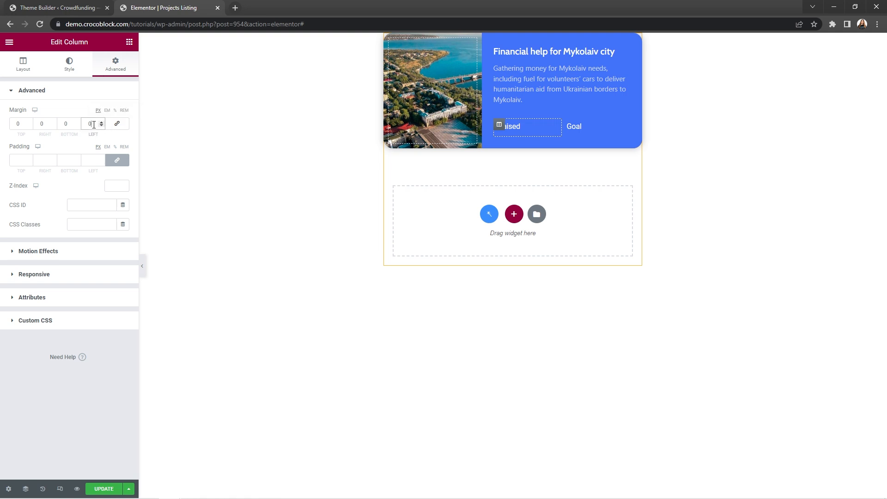
key("Down")
key("Down")
key("Down")
key("Down")
key("Down")
key("Down")
key("Down")
key("Down")
key("Down")
key("Down")
Set the Raised column's widgets space to 0 px and its column width to 35%.
left_click(23, 66)
left_click(115, 168)
type("0")
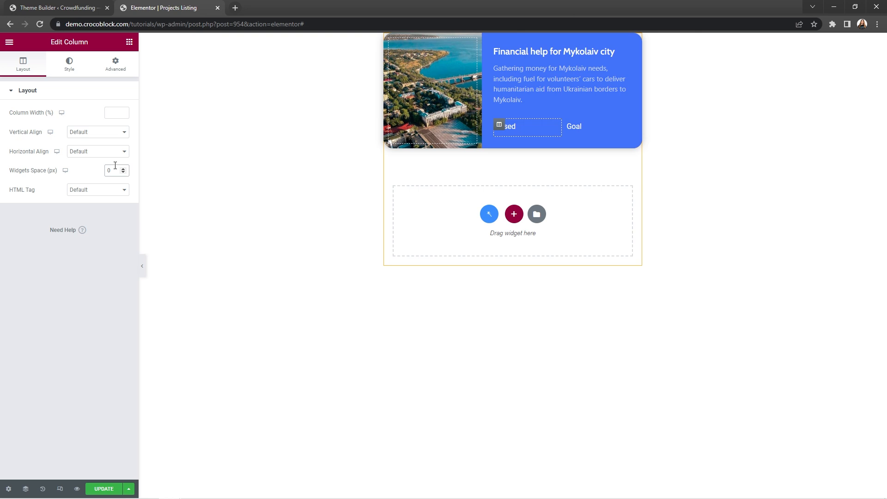
left_click(115, 109)
type("35")
Unlink the Goal column's margins, give it a negative left margin, and set its widgets space to 0 px.
left_click(548, 125)
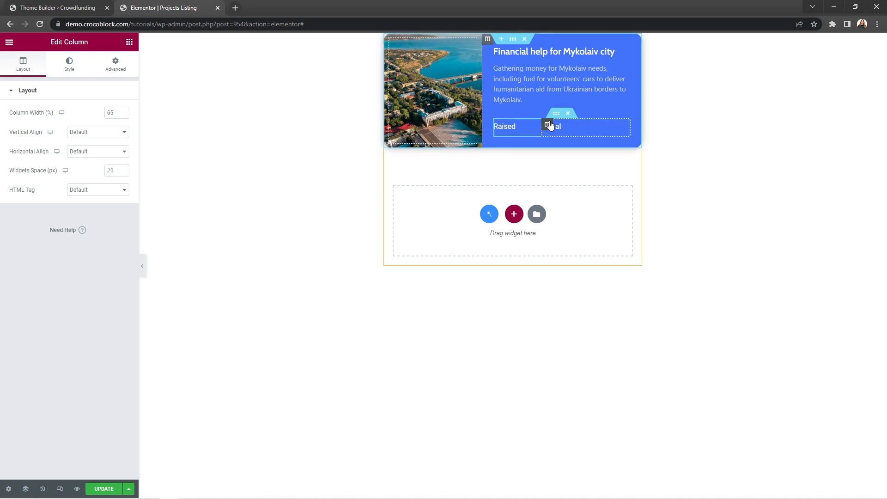
left_click(119, 67)
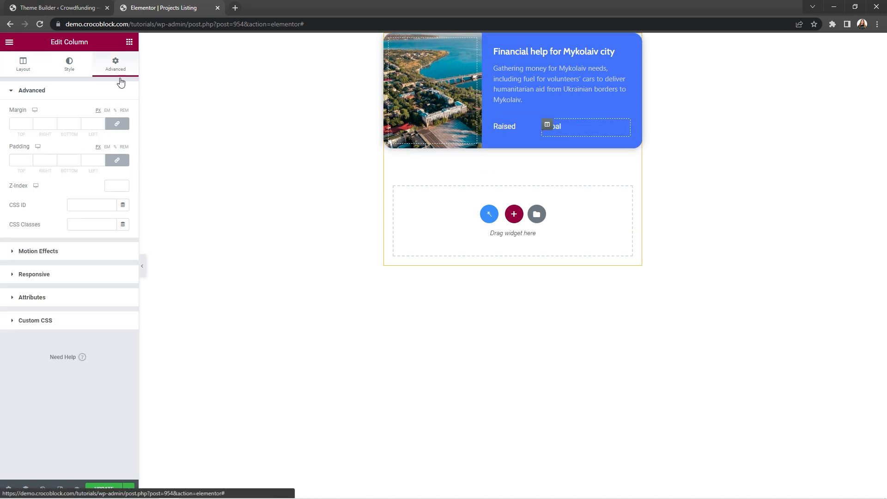
left_click(116, 124)
type("-4")
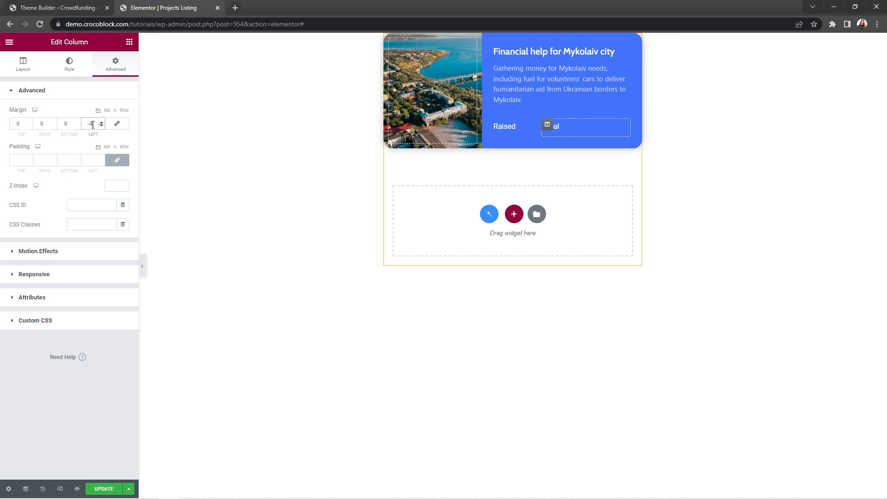
left_click(23, 65)
left_click(110, 168)
type("0")
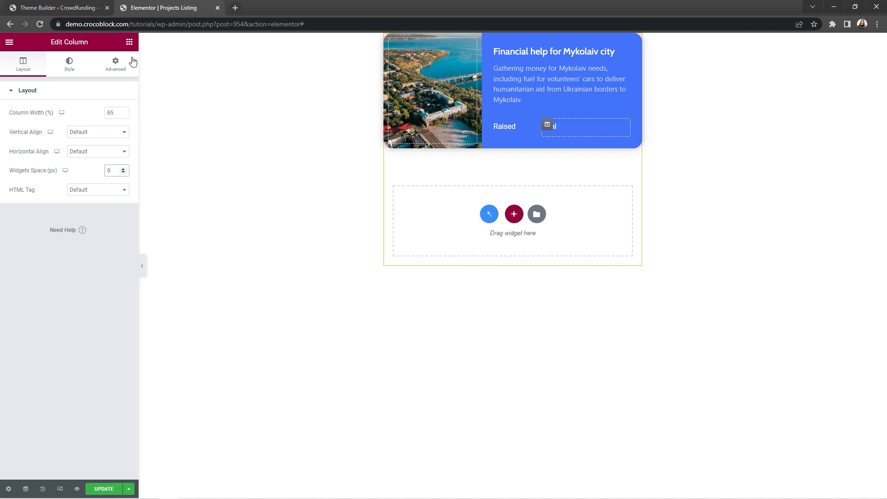
Add a Heading below the Raised label with the title "10%" and the HTML tag div.
left_click(129, 41)
left_click_drag(103, 161, 512, 129)
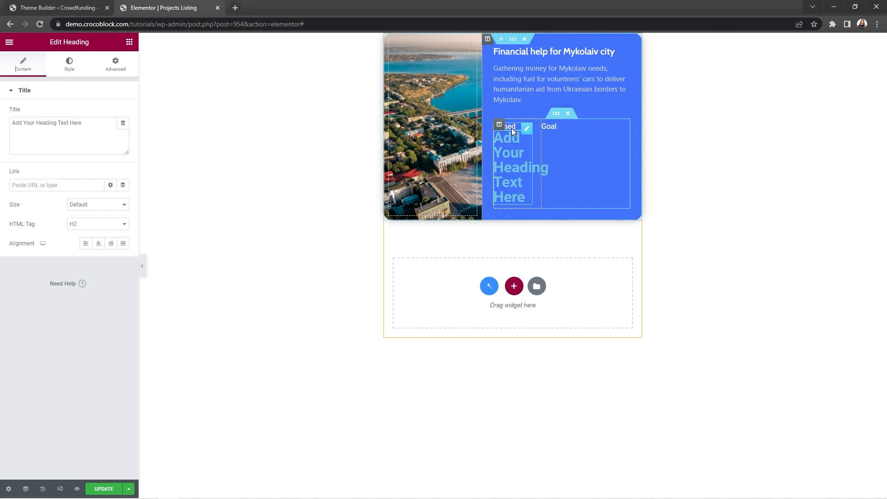
left_click(90, 124)
key("ctrl+a")
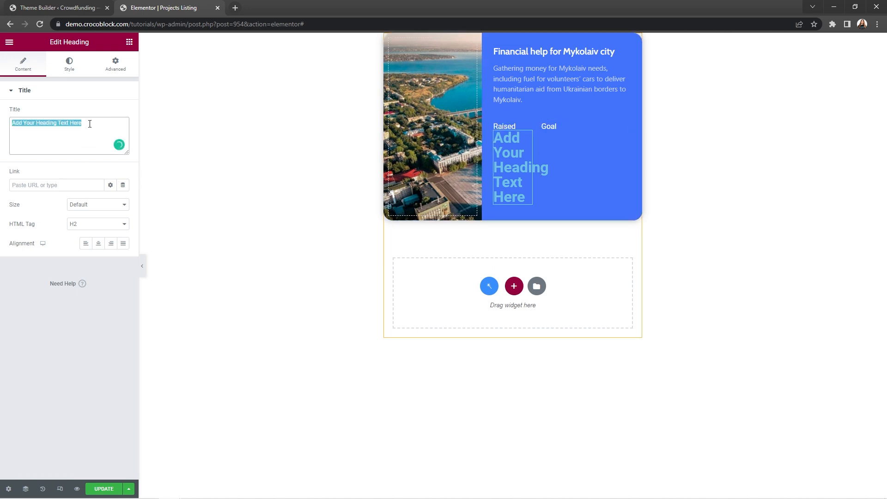
type("10%")
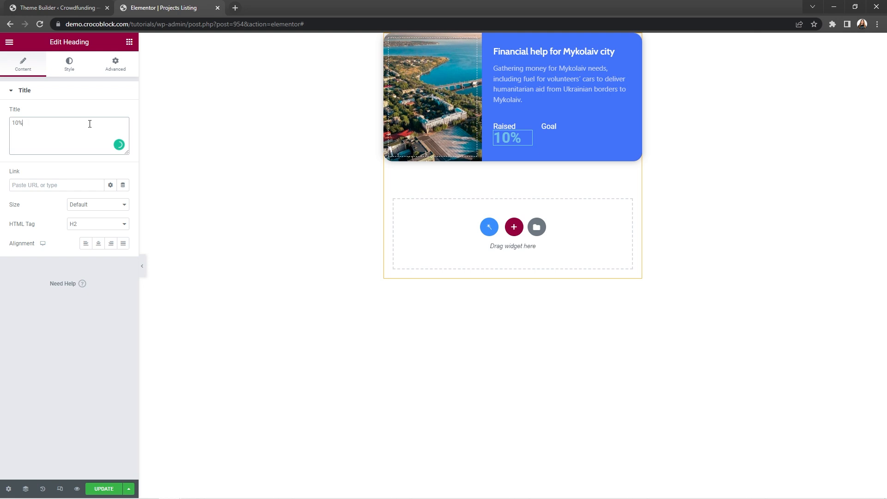
left_click(125, 224)
left_click(99, 276)
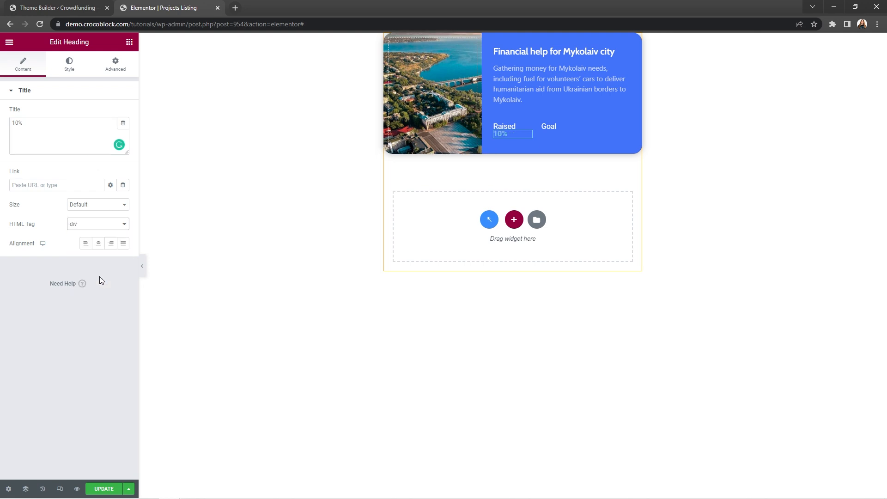
Set the 10% heading's text colour to #FFFFFF.
left_click(73, 74)
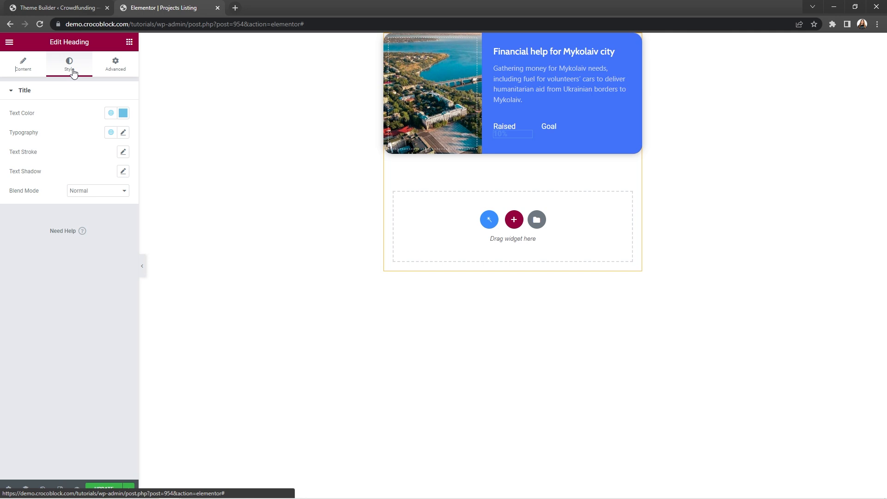
left_click(122, 113)
type("#FFFFFF")
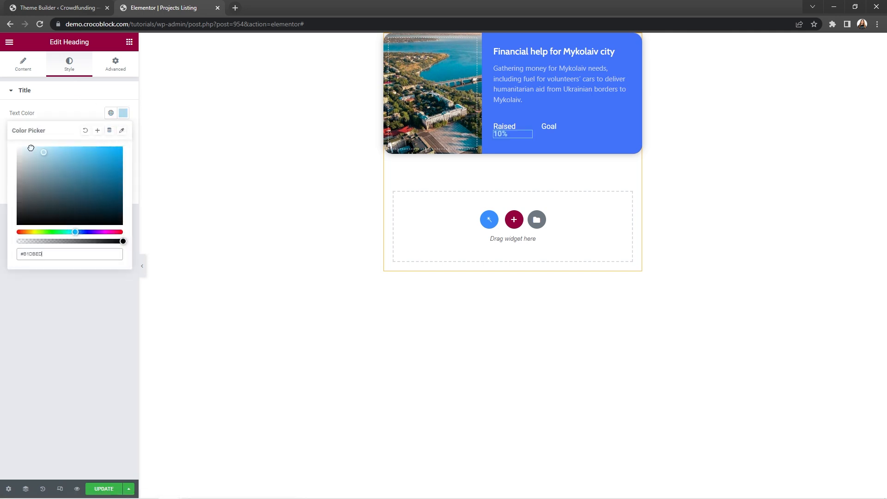
left_click(78, 113)
Set the 10% heading's typography to Cabin, size 22 px, weight 700 and line height 28 px.
left_click(123, 133)
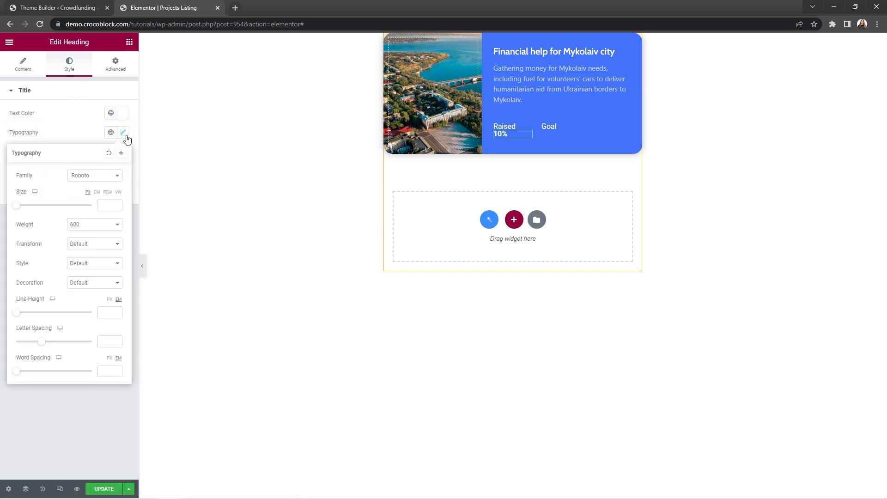
left_click(118, 178)
type("cabin")
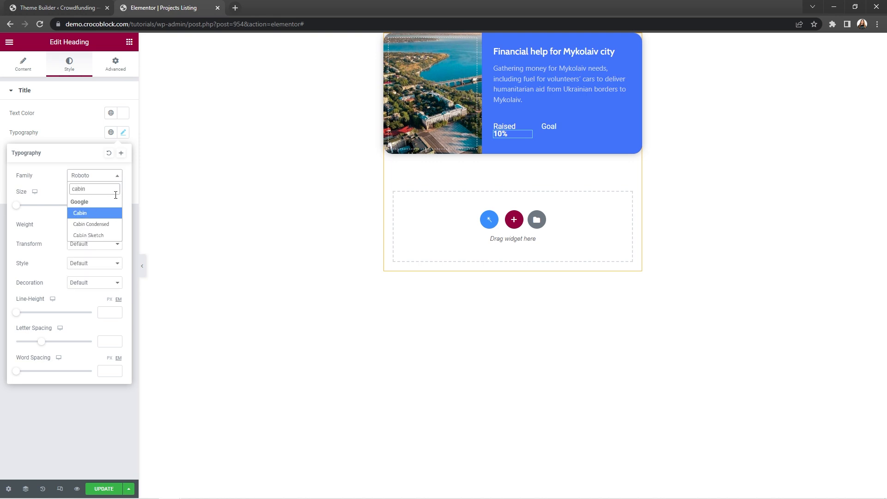
left_click(106, 212)
left_click(111, 205)
type("22")
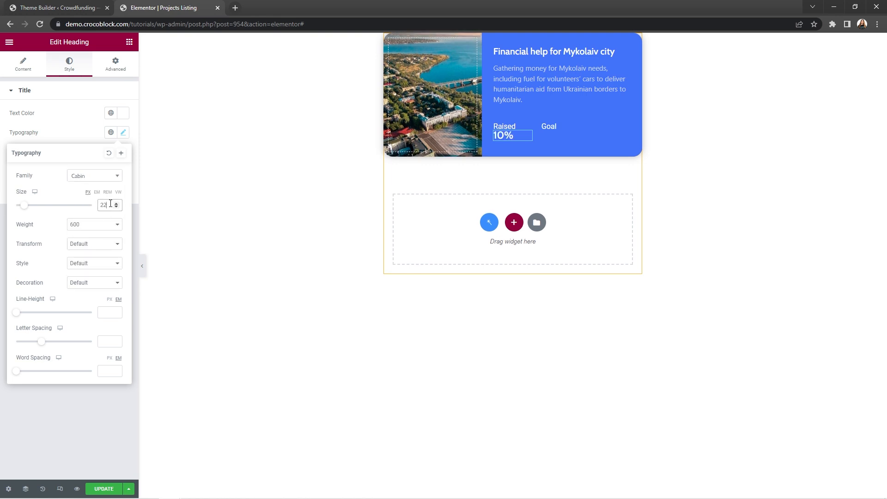
left_click(114, 225)
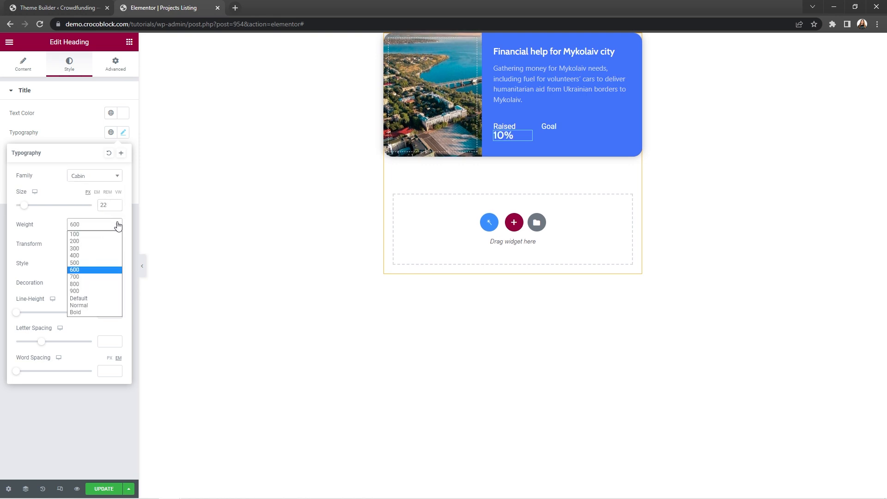
left_click(91, 277)
left_click(104, 312)
type("28")
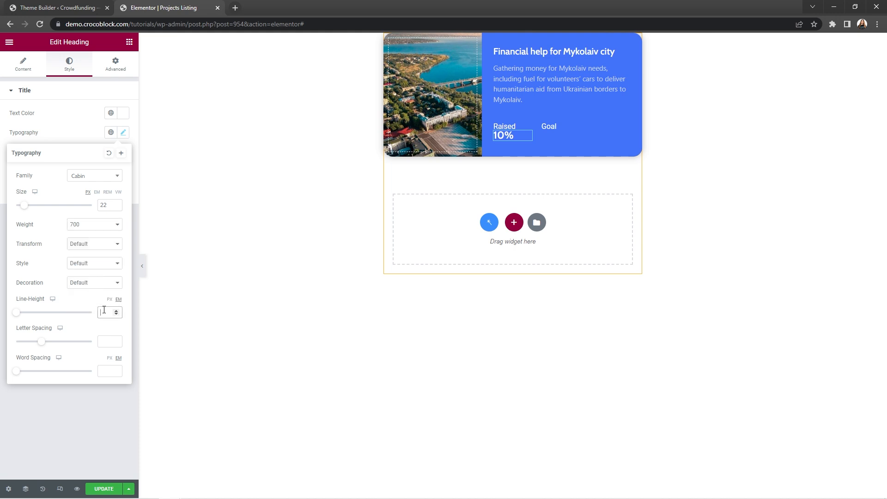
left_click(109, 300)
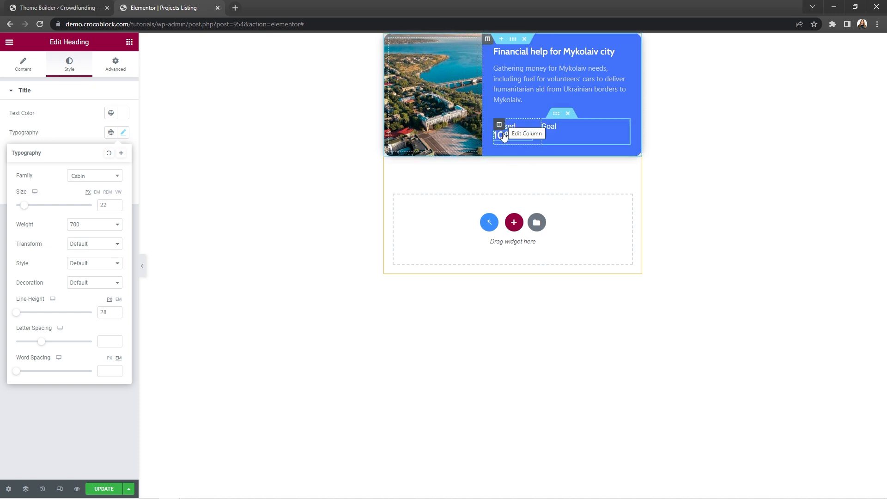
Duplicate the 10% heading and move the copy below the Goal label in the second column.
left_click(129, 42)
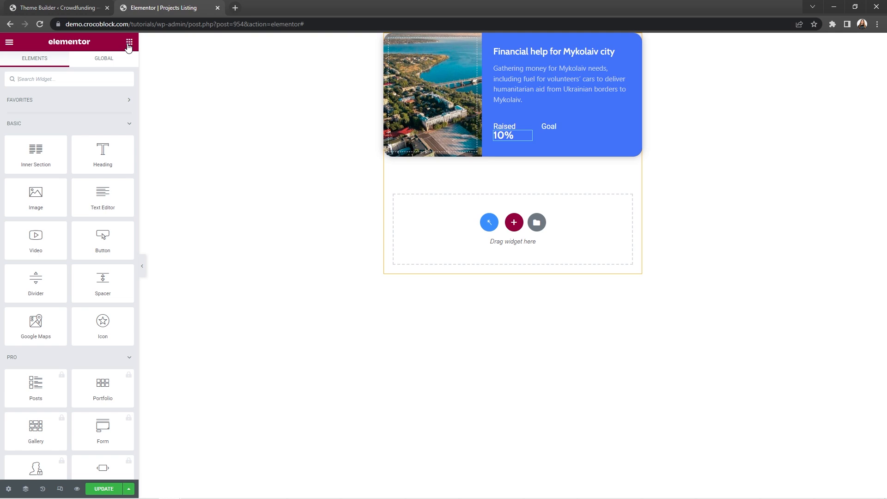
right_click(521, 134)
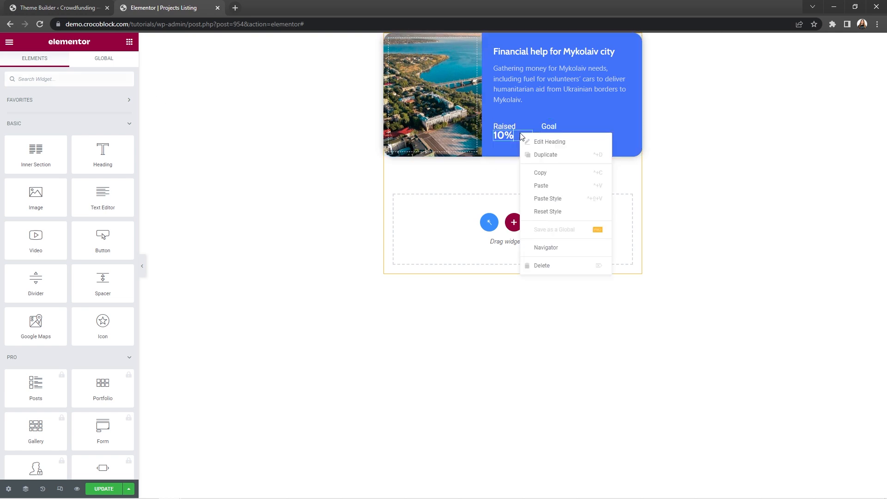
left_click(527, 155)
left_click_drag(527, 148, 559, 139)
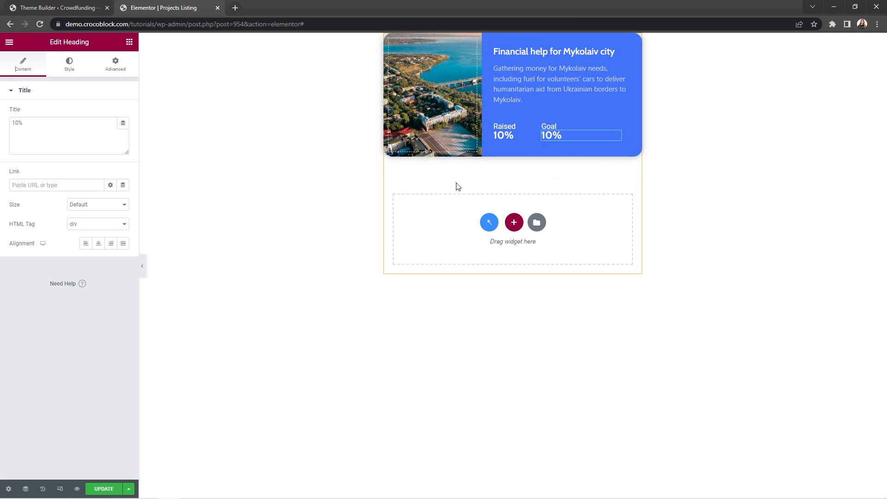
Link the heading below the Goal label to the custom field holding the goal amount, with USD appended after the value.
left_click(123, 123)
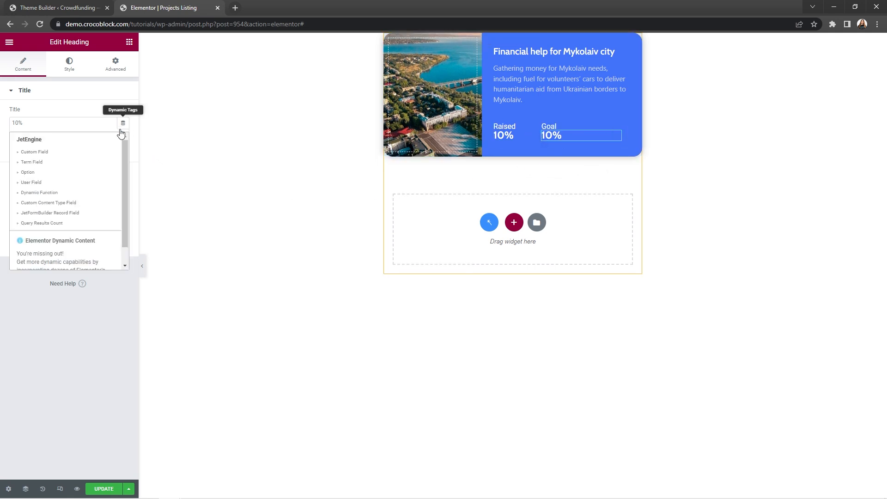
left_click(18, 152)
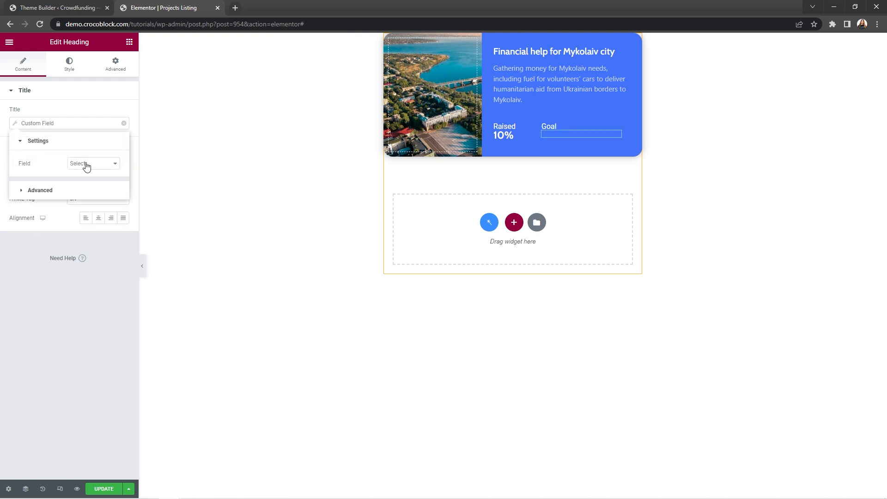
left_click(113, 165)
left_click(110, 180)
left_click(24, 191)
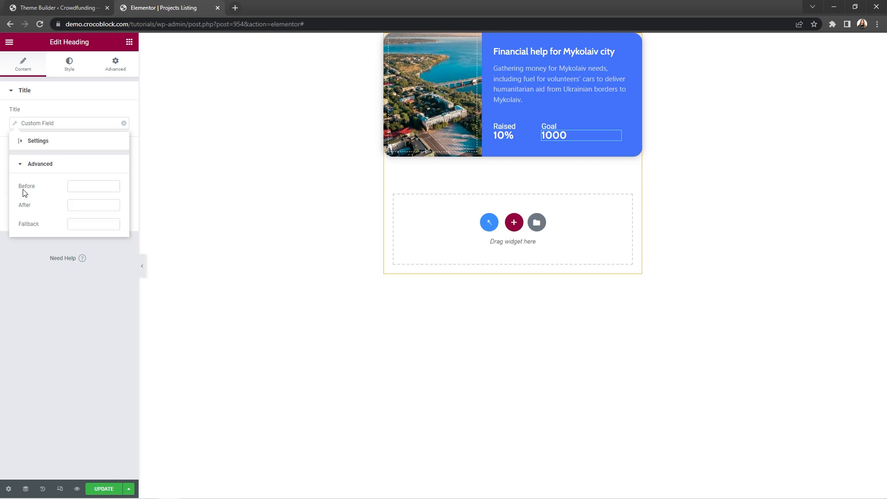
left_click(79, 207)
Add a Progress Bar widget below the Raised and Goal columns.
left_click(129, 41)
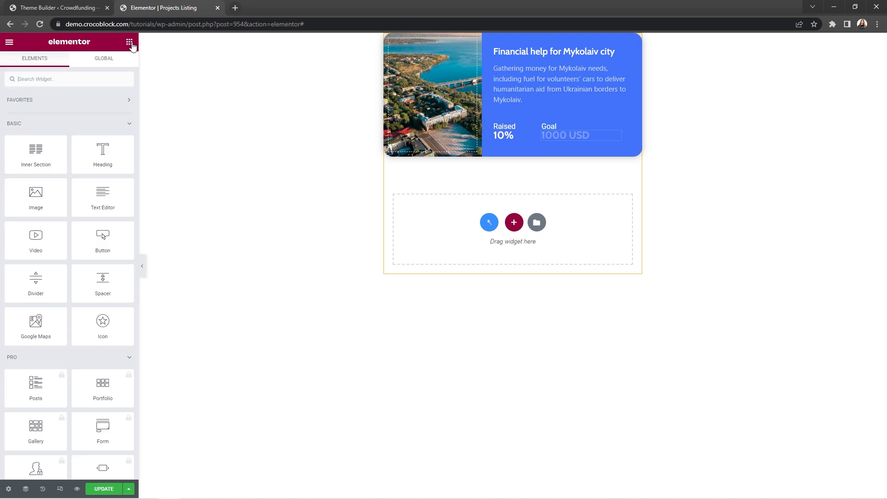
left_click(113, 79)
type("Progre")
left_click_drag(35, 109, 545, 145)
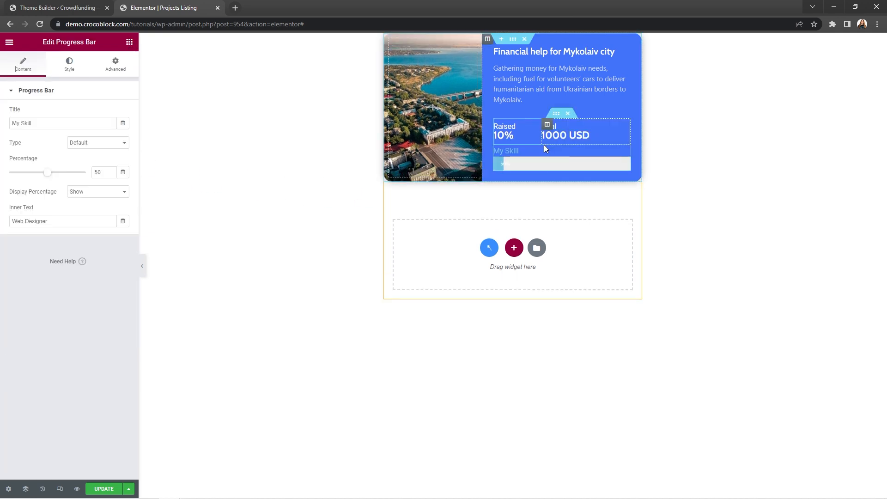
Clear the progress bar's title and inner text, set its percentage to 10, and hide the percentage display.
triple_click(83, 121)
key("BackSpace")
triple_click(78, 220)
key("BackSpace")
left_click(95, 172)
key("BackSpace")
type("1")
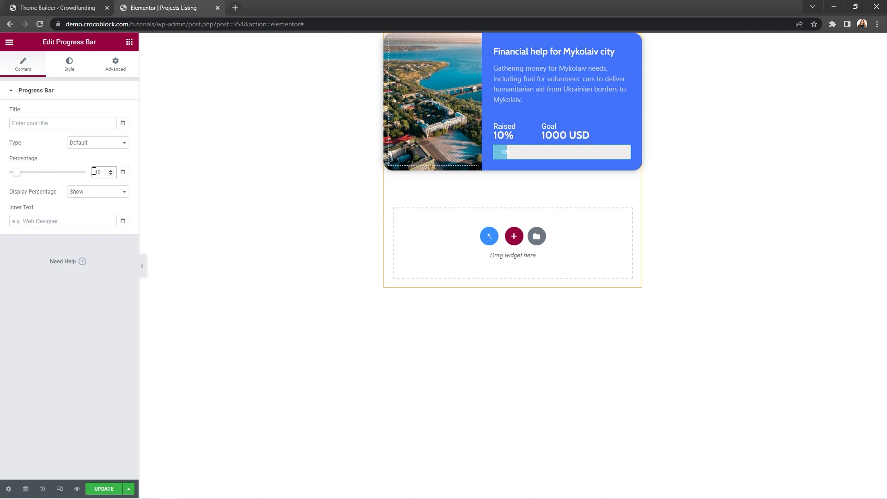
left_click(122, 191)
left_click(115, 207)
Colour the progress bar white and set its background colour to #FFFFFF52.
left_click(77, 70)
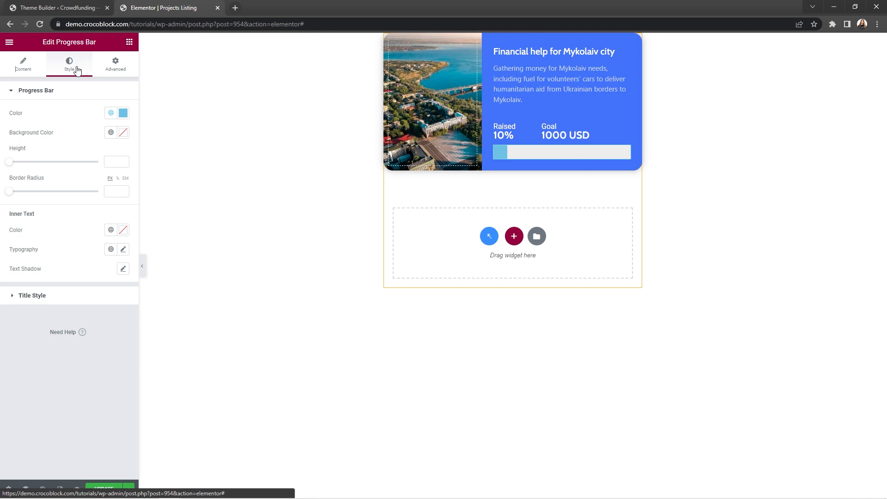
left_click(122, 112)
left_click_drag(106, 149, 6, 148)
left_click(74, 114)
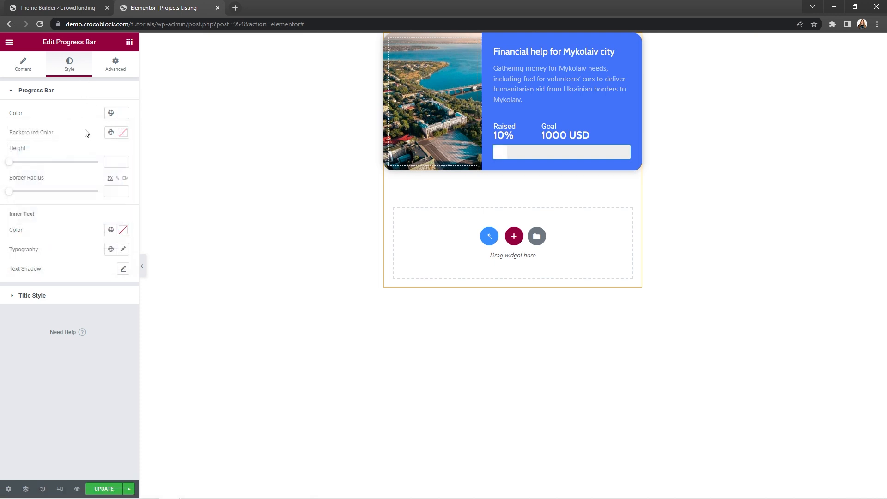
left_click(123, 132)
type("#FFFFFF52")
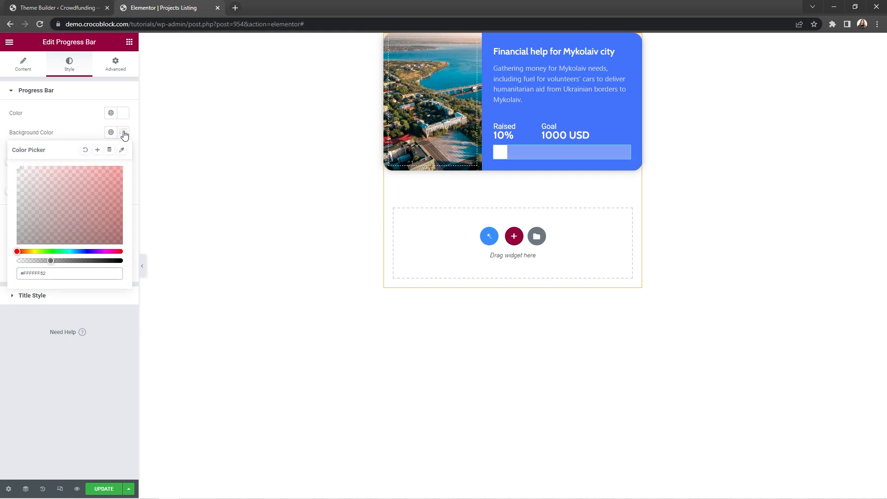
left_click(124, 133)
Set the progress bar's height to 28 and its border radius to 14 px.
left_click(118, 159)
type("28")
left_click(113, 192)
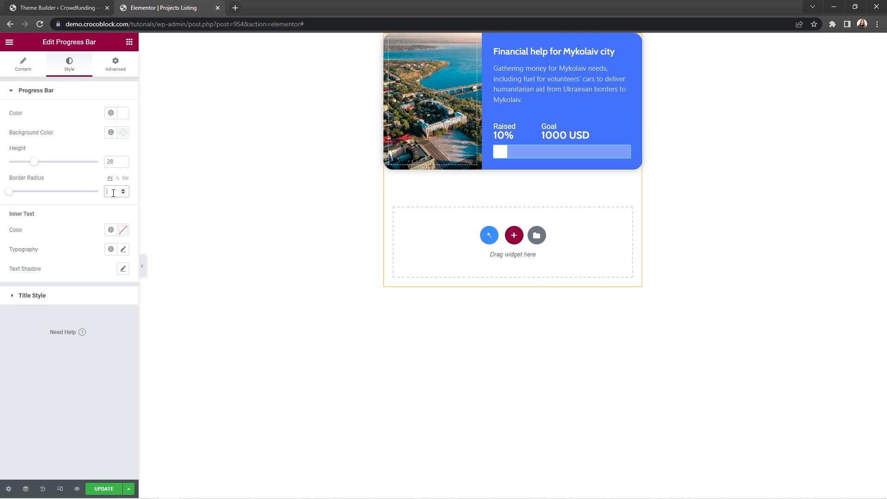
type("14")
Unlink the progress bar's margin values and set only the bottom margin to 10 px.
left_click(119, 67)
left_click(117, 123)
left_click(67, 122)
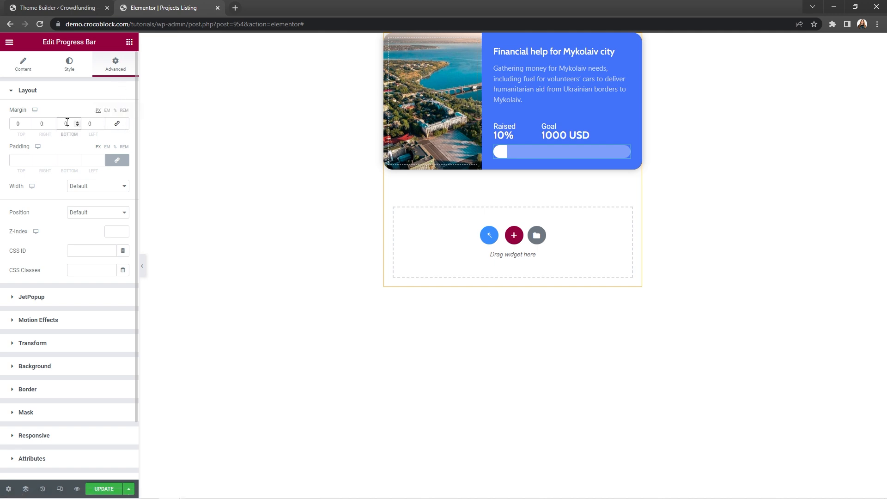
type("10")
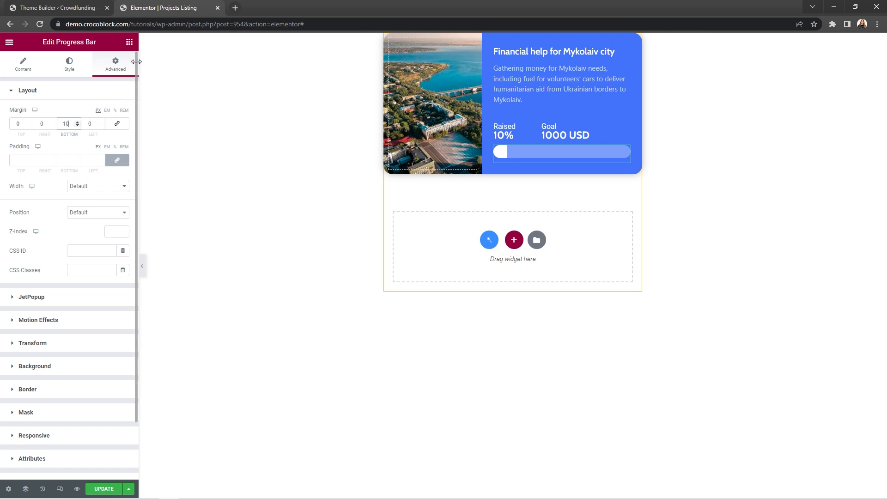
Add a Dynamic Link widget below the progress bar with Permalink as its source.
left_click(130, 43)
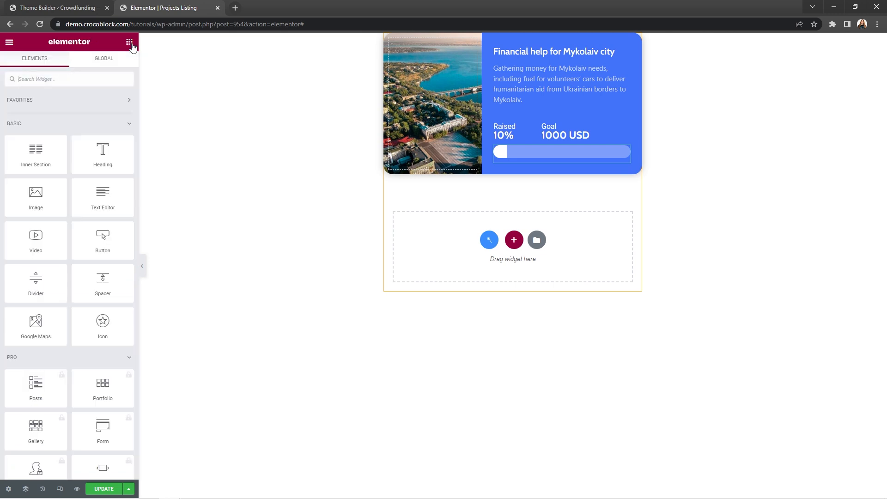
left_click(107, 79)
type("Dynamic Link")
left_click_drag(52, 114, 554, 162)
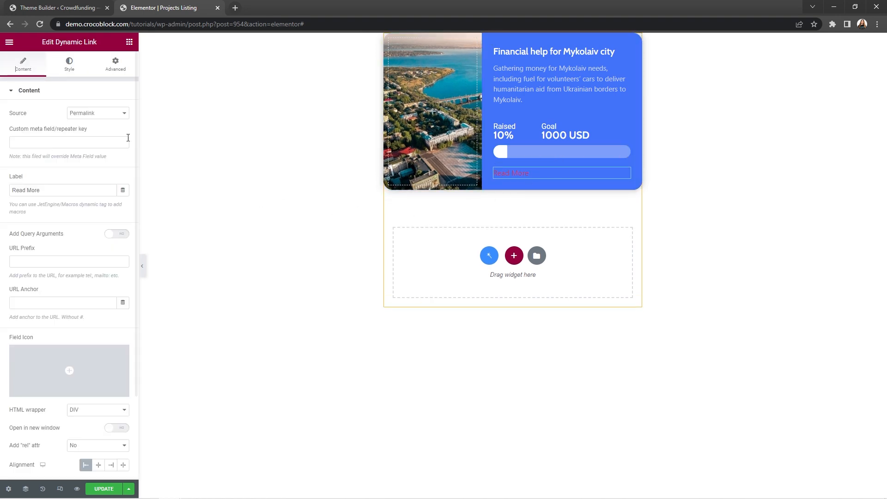
left_click(123, 114)
left_click(123, 113)
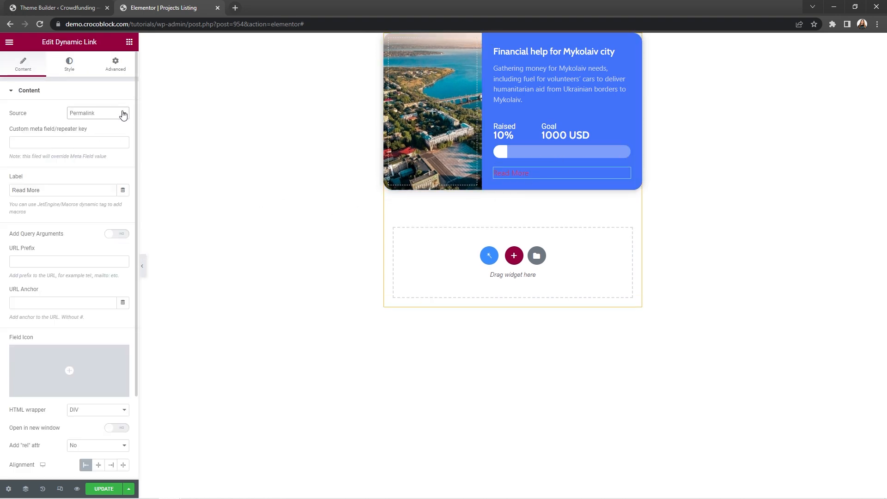
Label the dynamic link "Donate" and align it to fill the full column width.
left_click(116, 193)
key("ctrl+a")
type("Donate")
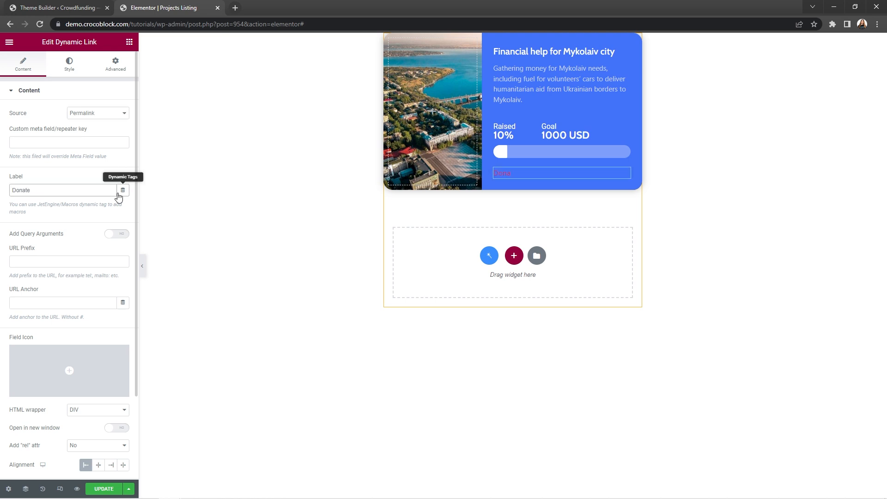
left_click(124, 466)
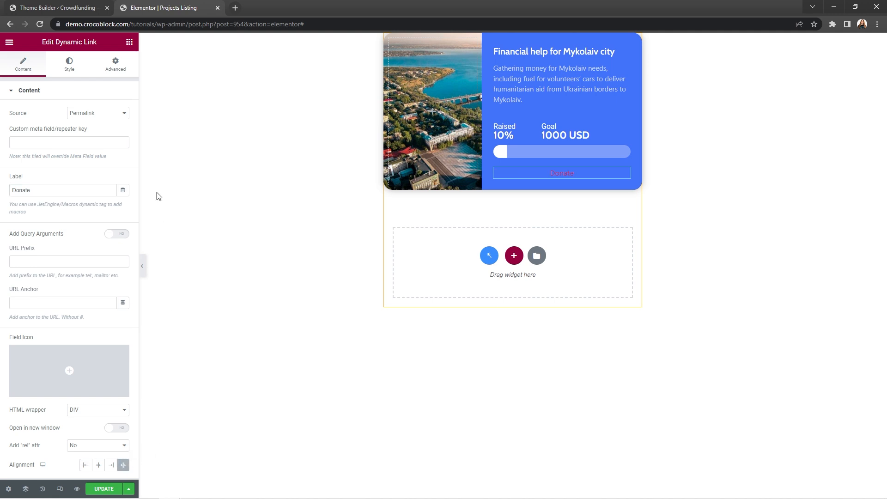
Give the Donate link a classic yellow background and set its text colour to #4272F9.
left_click(79, 69)
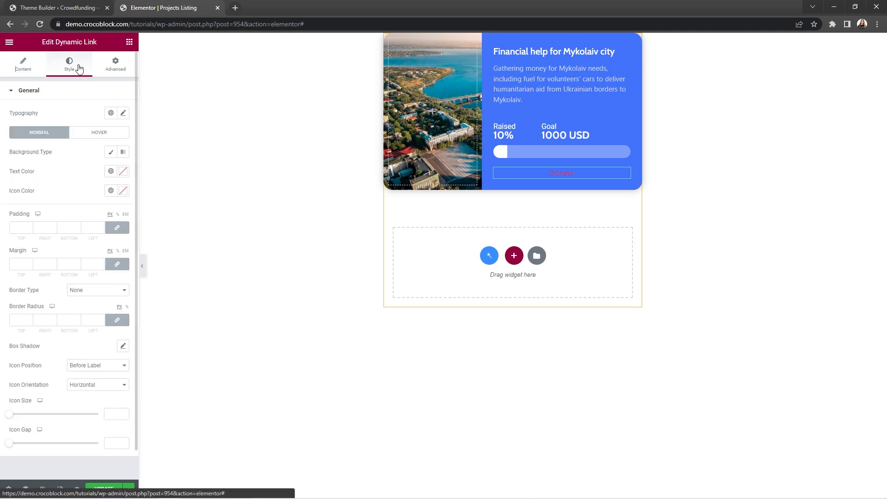
left_click(111, 152)
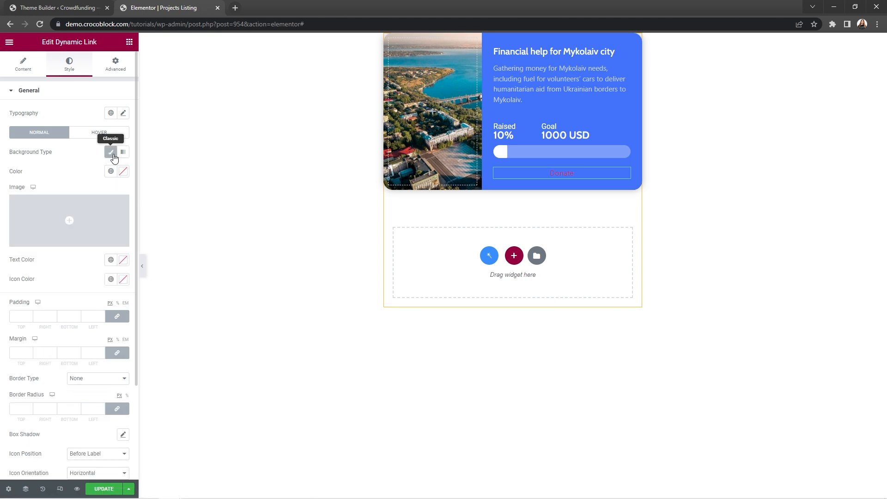
left_click(125, 174)
key("ctrl+v")
left_click(126, 174)
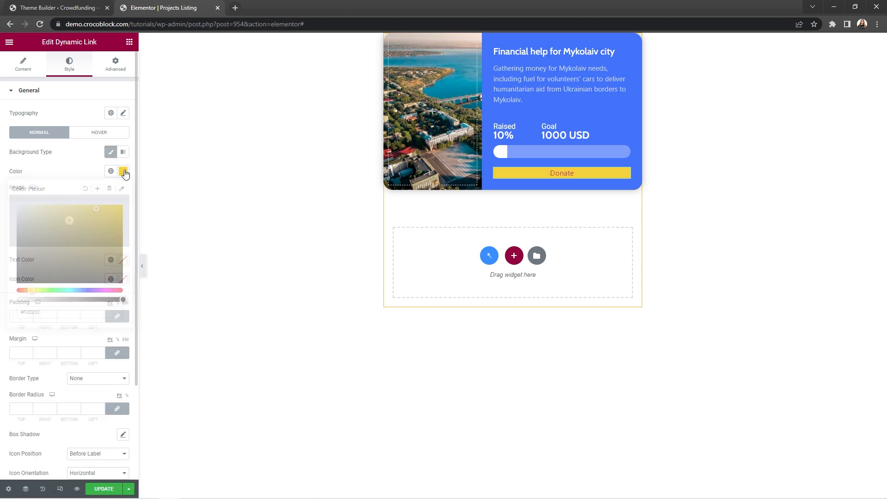
left_click(124, 261)
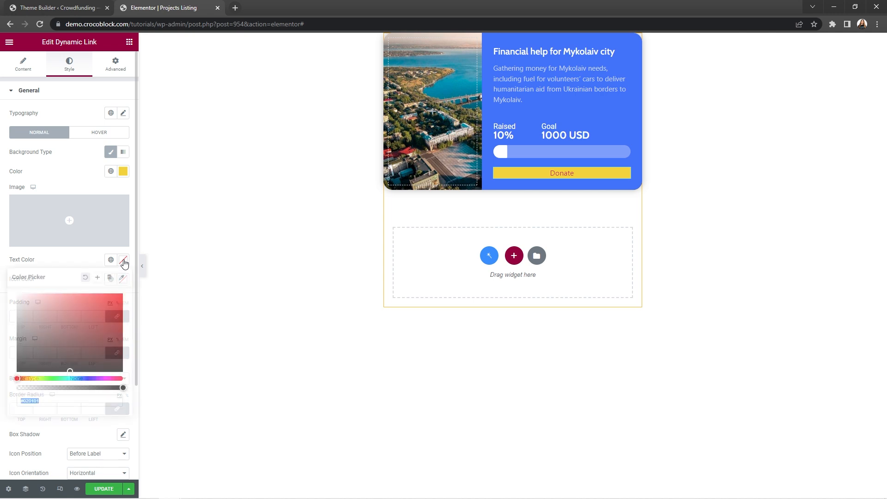
type("#4272F9")
left_click(123, 262)
Set the Donate link's padding to 10 px and its border radius to 20 px on all sides.
left_click(92, 317)
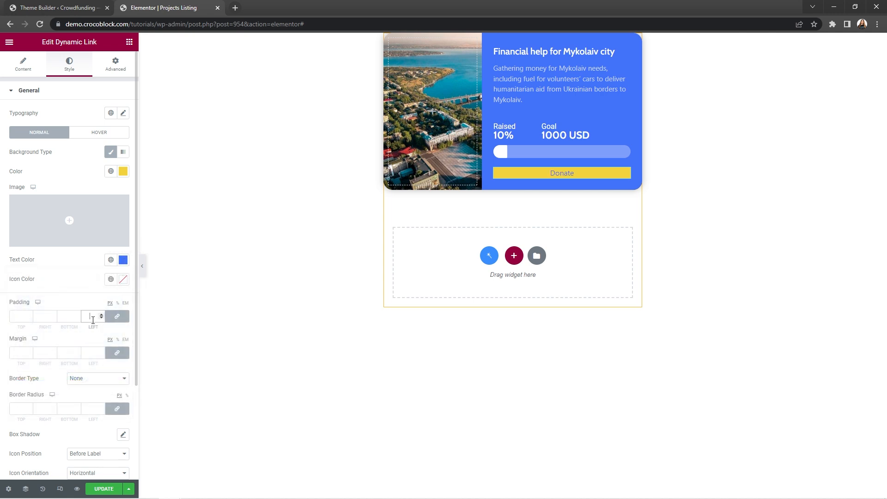
type("10")
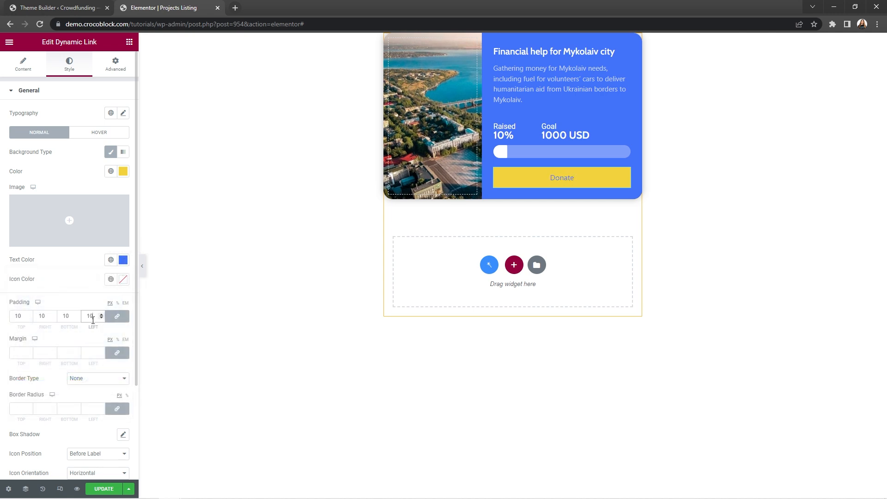
left_click(86, 406)
type("20")
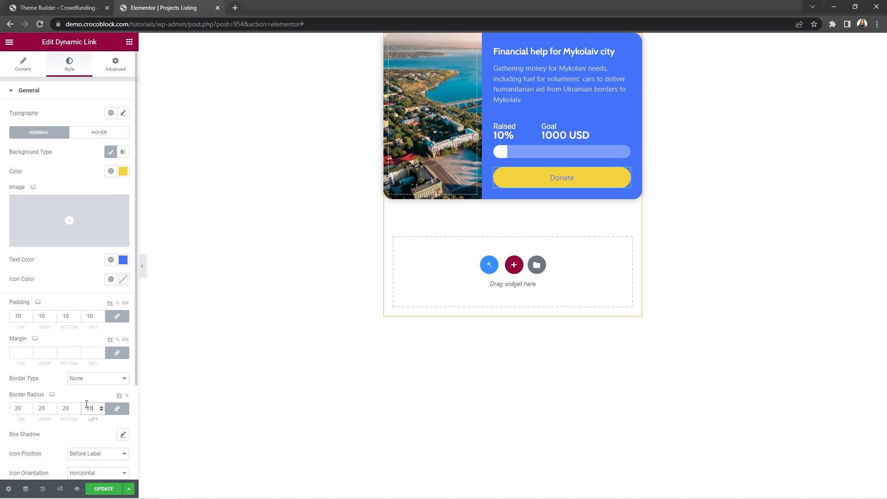
Set the Donate link's typography to size 16 px, Bold, Uppercase, with a 22 px line height.
left_click(124, 113)
left_click(105, 185)
type("14")
left_click(111, 205)
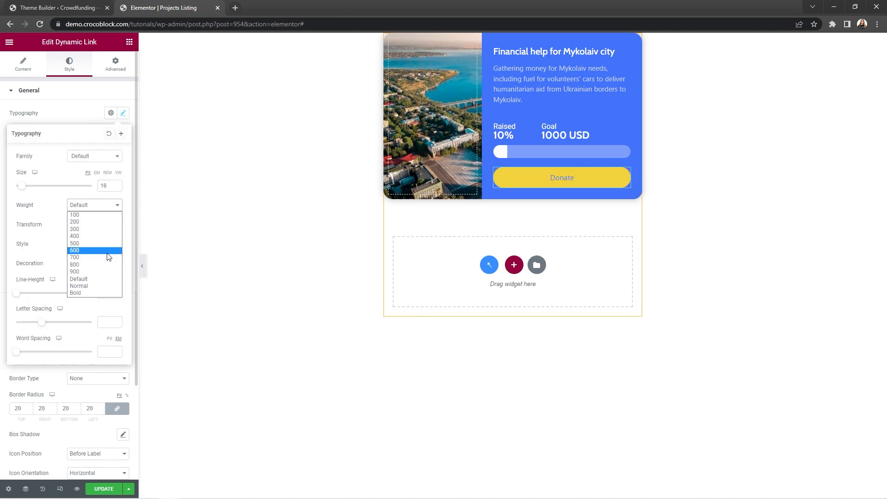
left_click(107, 290)
left_click(114, 224)
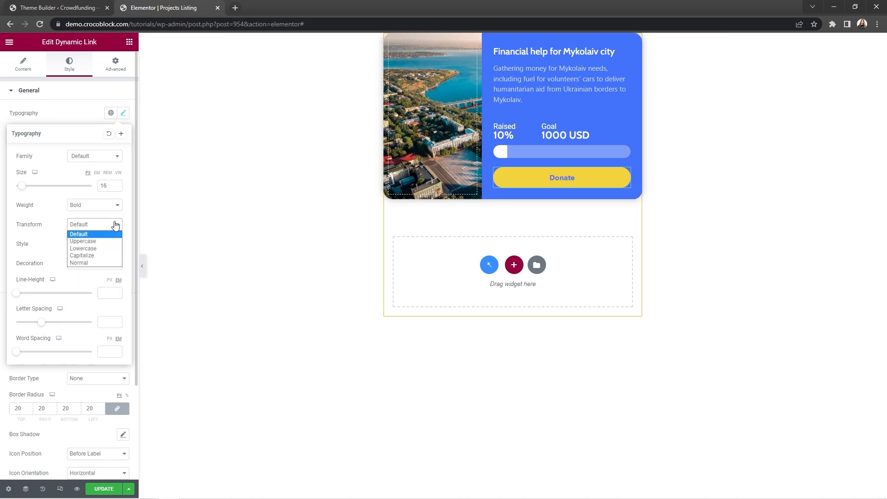
left_click(110, 239)
left_click(104, 293)
type("22")
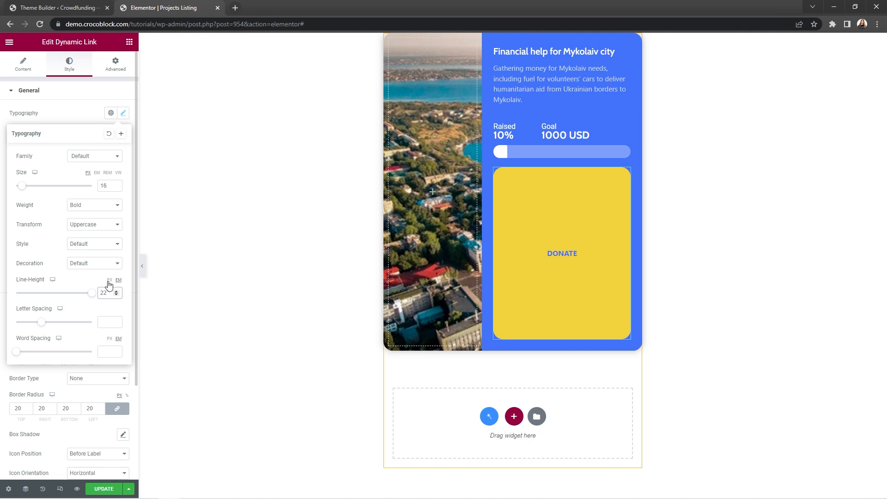
left_click(110, 280)
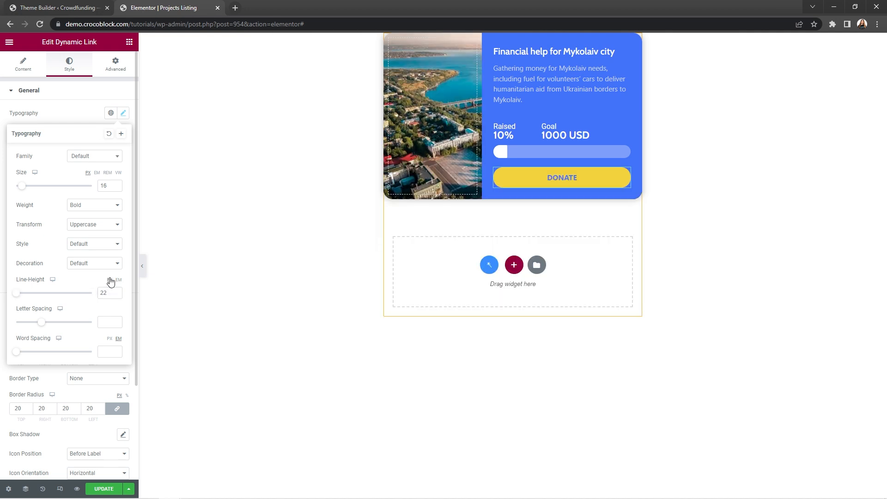
Update the Projects Listing template and exit the Elementor editor to the WordPress dashboard.
left_click(116, 493)
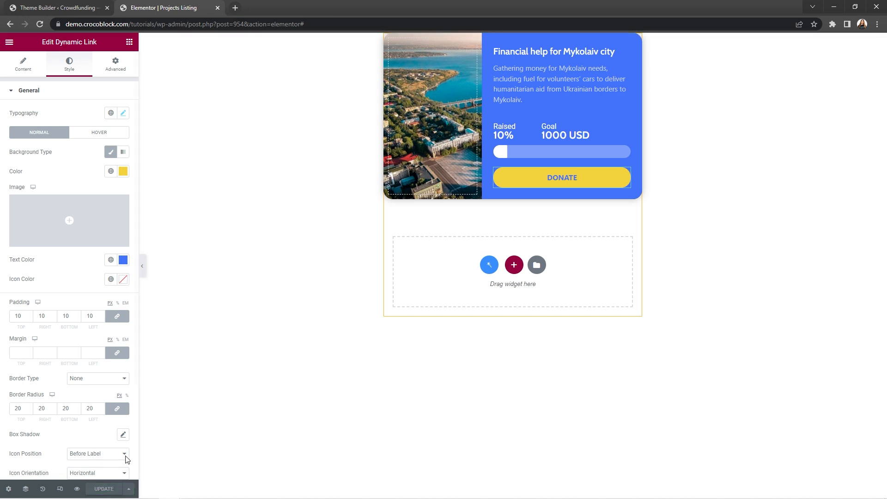
left_click(9, 42)
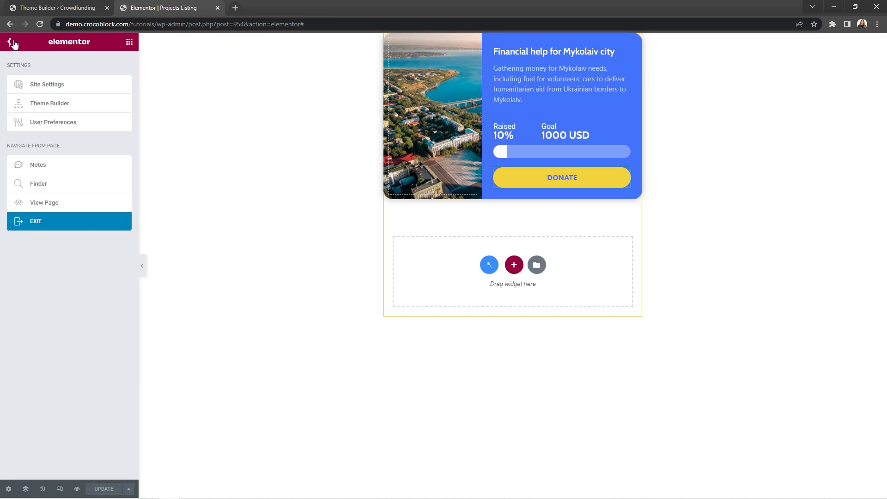
left_click(73, 220)
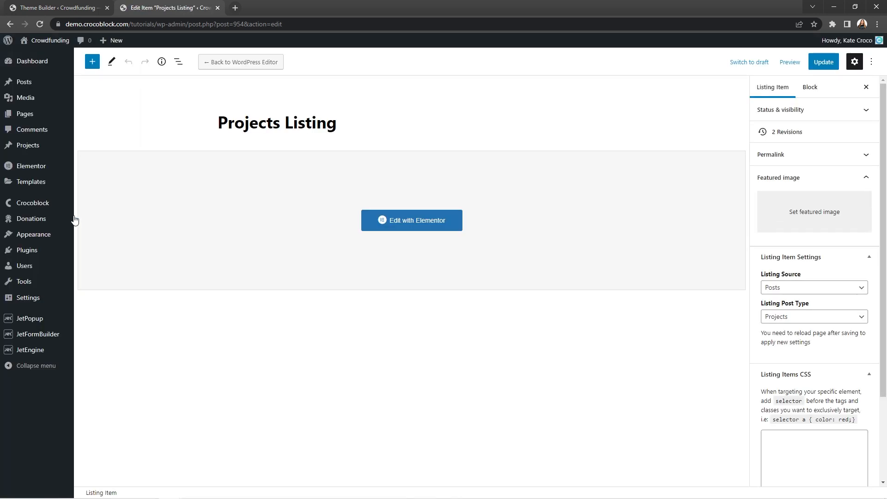
Create a new page titled "Home Page" and open it for editing with Elementor.
mouse_move(61, 113)
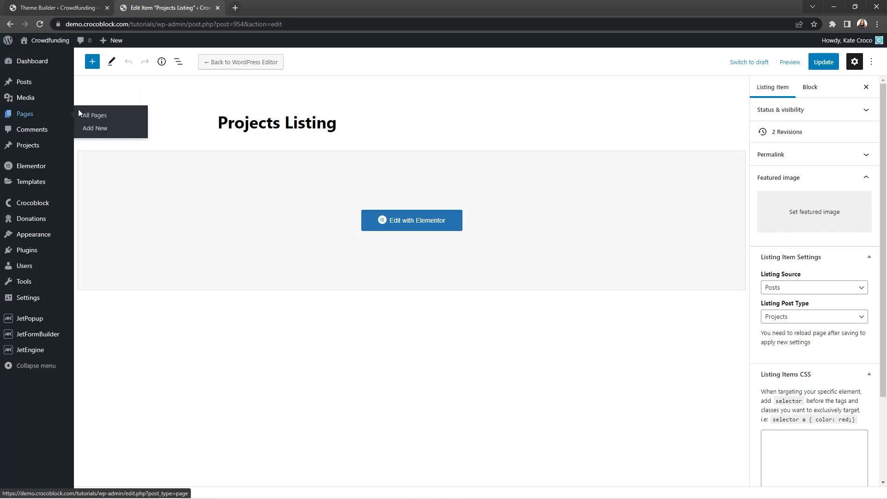
left_click(98, 127)
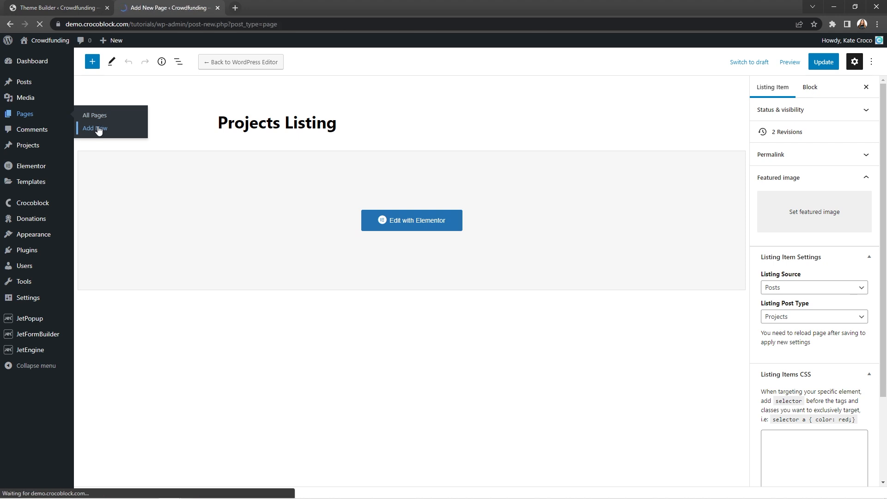
type("Home Page")
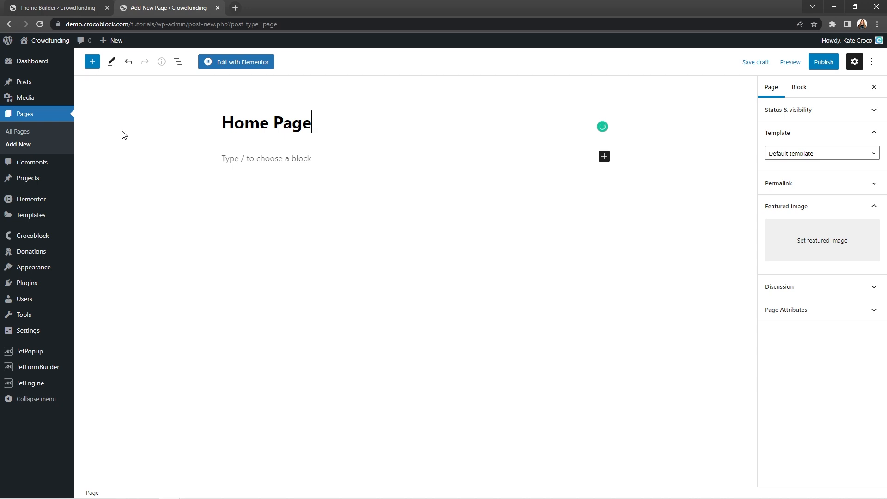
left_click(246, 62)
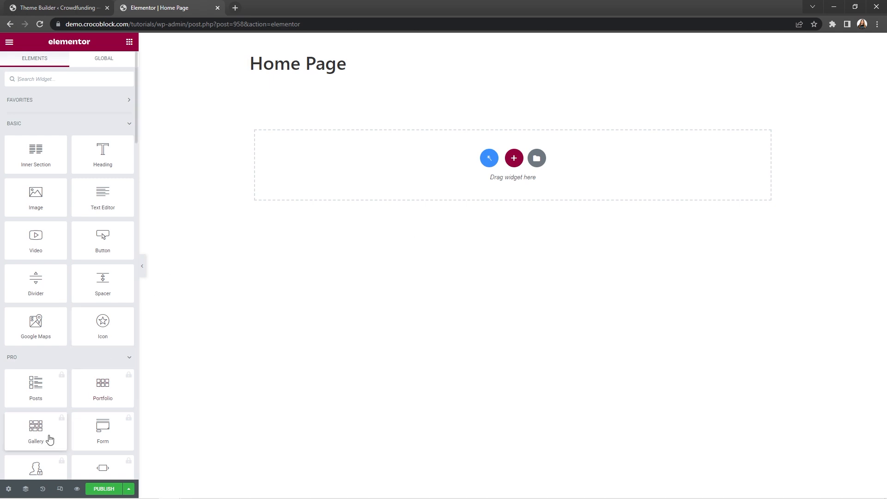
Hide the Home Page's title and set its page layout to Elementor Full Width.
left_click(9, 489)
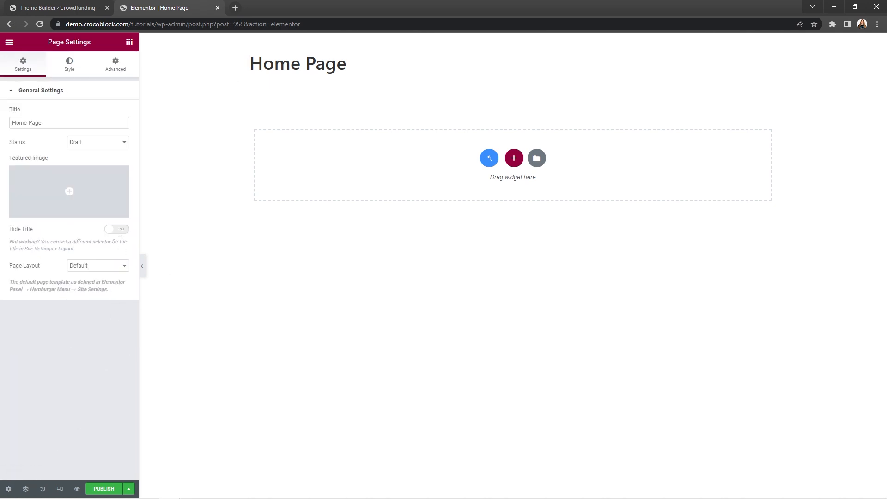
left_click(120, 230)
left_click(123, 266)
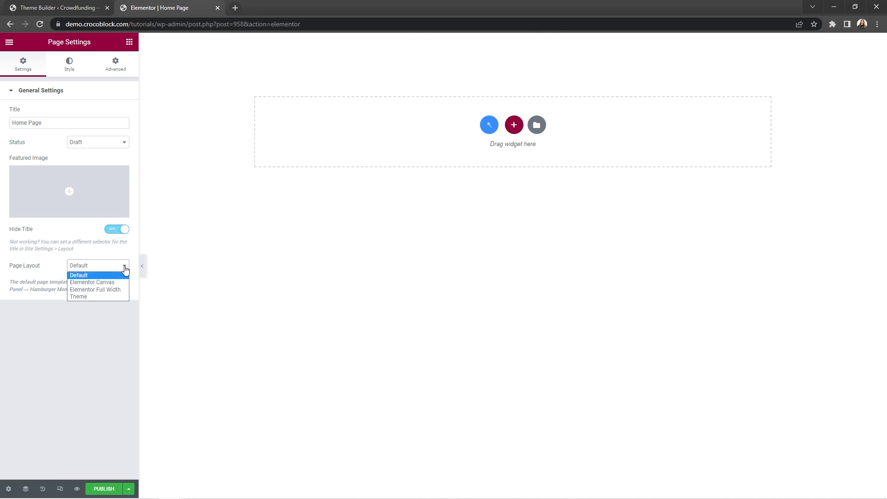
left_click(118, 290)
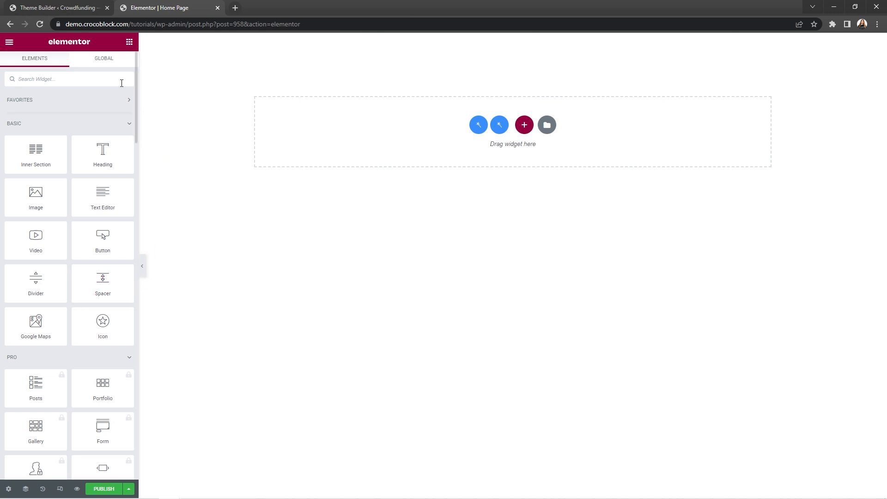
Add a Listing Grid widget to the page and choose Projects Listing as its listing.
type("Listing Grid")
left_click_drag(49, 111, 453, 135)
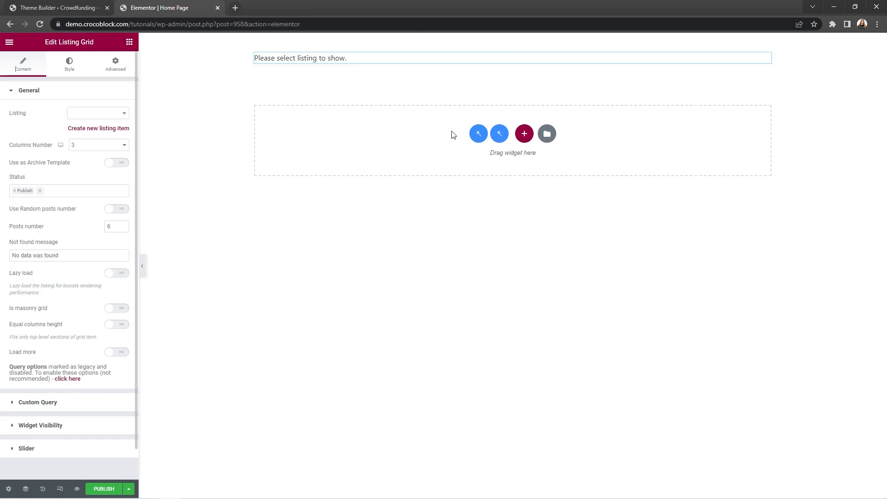
left_click(121, 118)
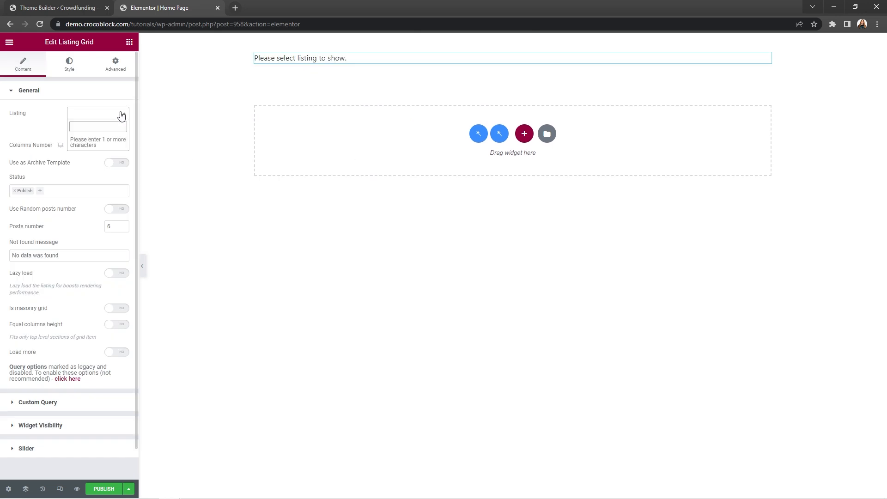
type("Projects")
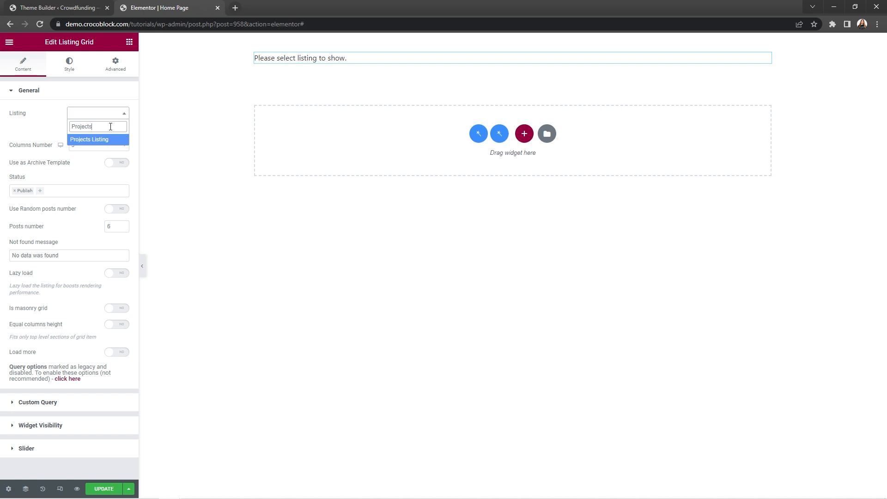
left_click(112, 139)
Set the listing grid to 2 columns and enable equal columns height.
left_click(124, 146)
left_click(124, 159)
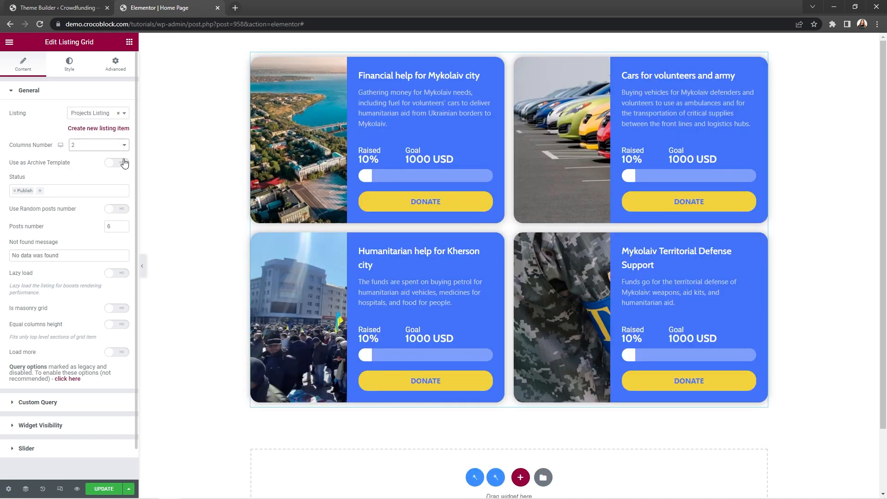
left_click(121, 325)
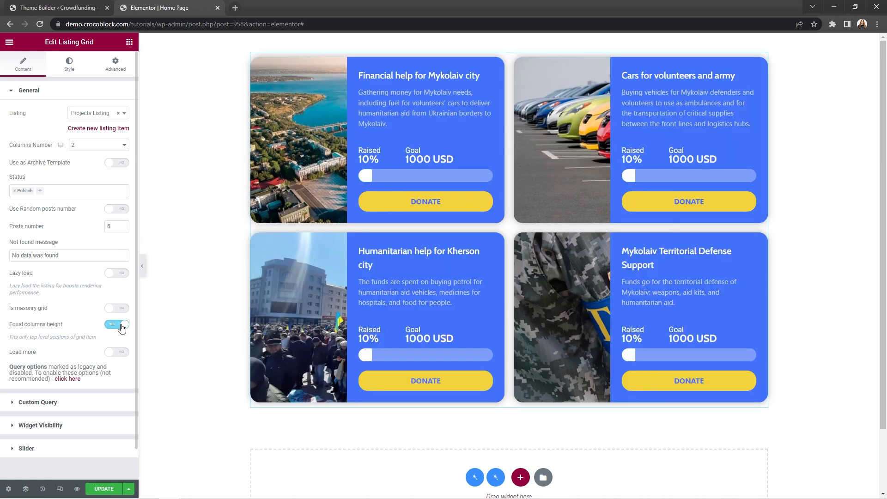
Set the listing grid's horizontal and vertical gaps to 40 px.
left_click(70, 65)
left_click(116, 124)
type("40")
left_click(113, 152)
type("40")
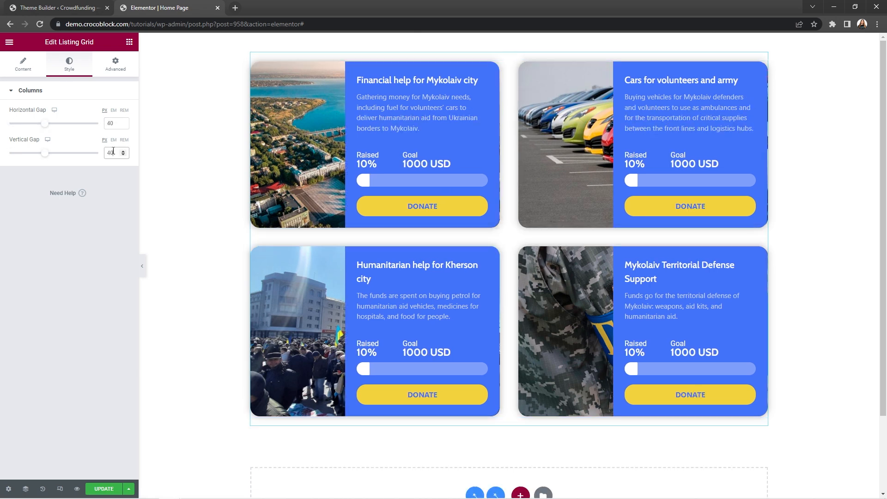
Give the listing grid an unlinked bottom padding of 80 px and update the page.
left_click(115, 72)
left_click(117, 160)
double_click(65, 160)
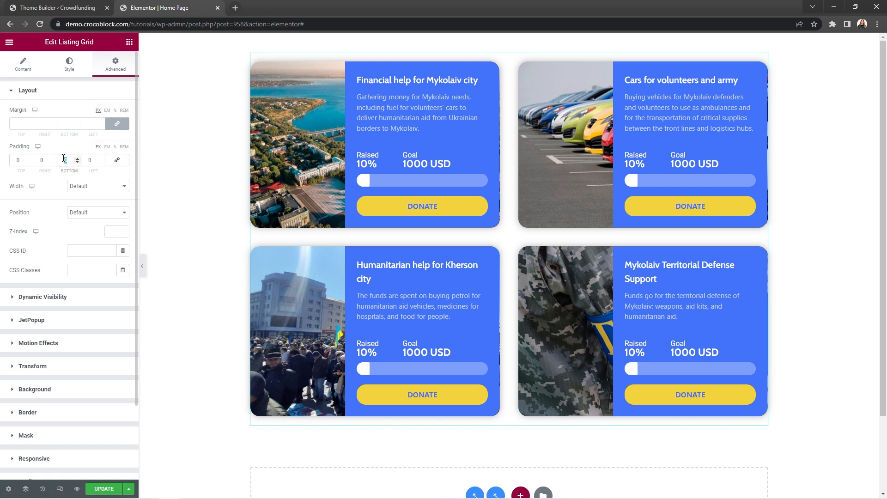
type("80")
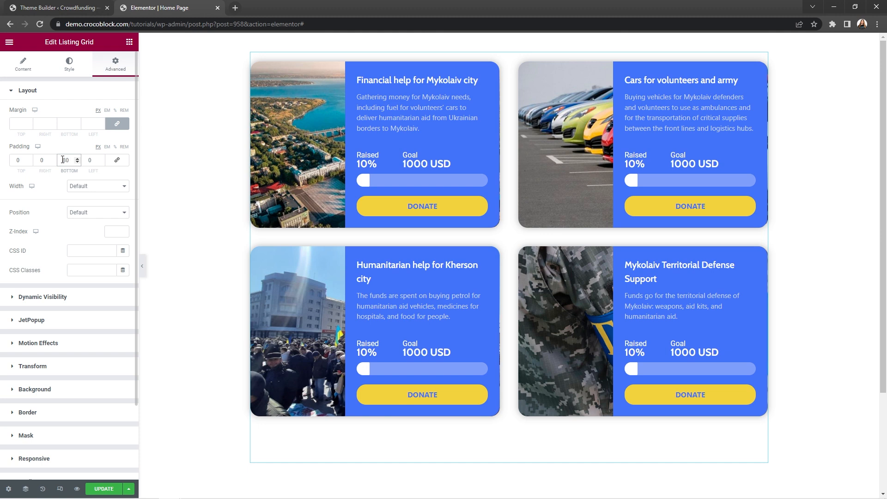
left_click(115, 490)
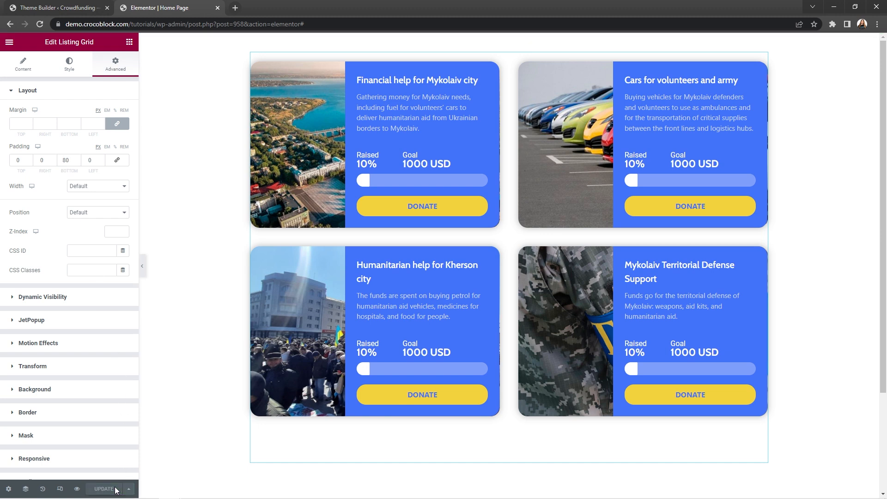
Preview the Home Page and check the single page of the "Financial help for Mykolaiv city" project in a separate tab.
left_click(77, 489)
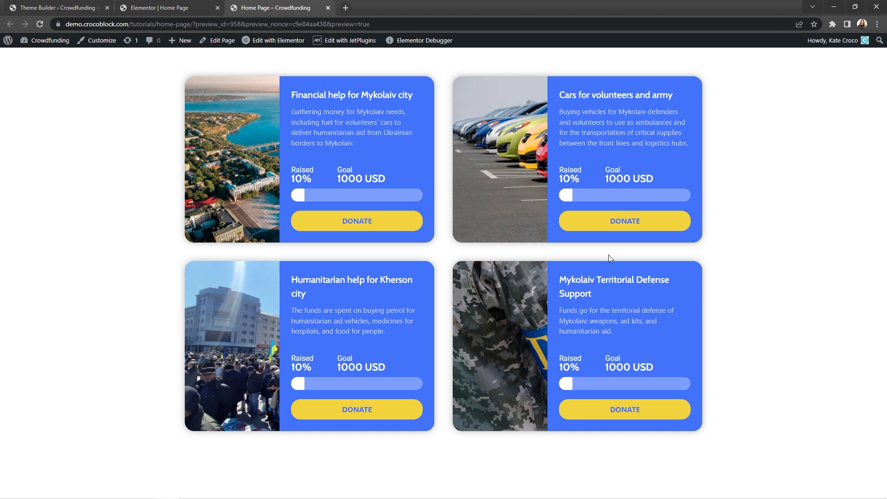
right_click(401, 95)
left_click(412, 98)
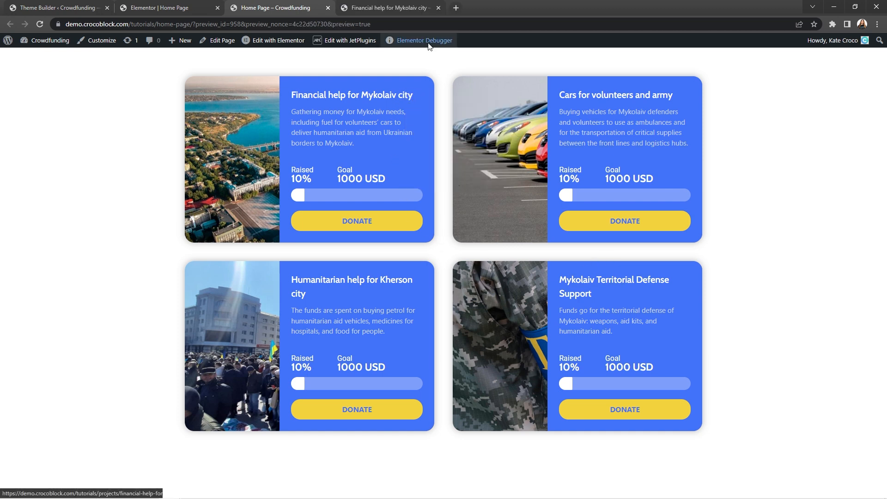
left_click(416, 9)
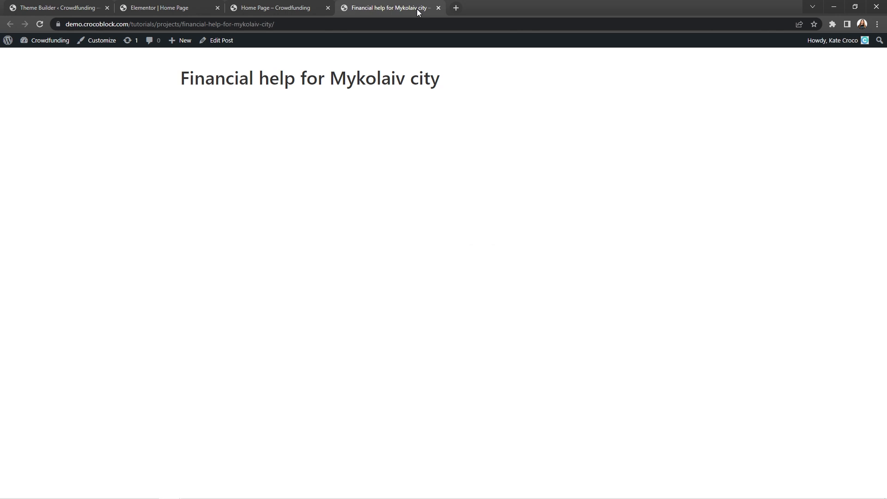
left_click(438, 8)
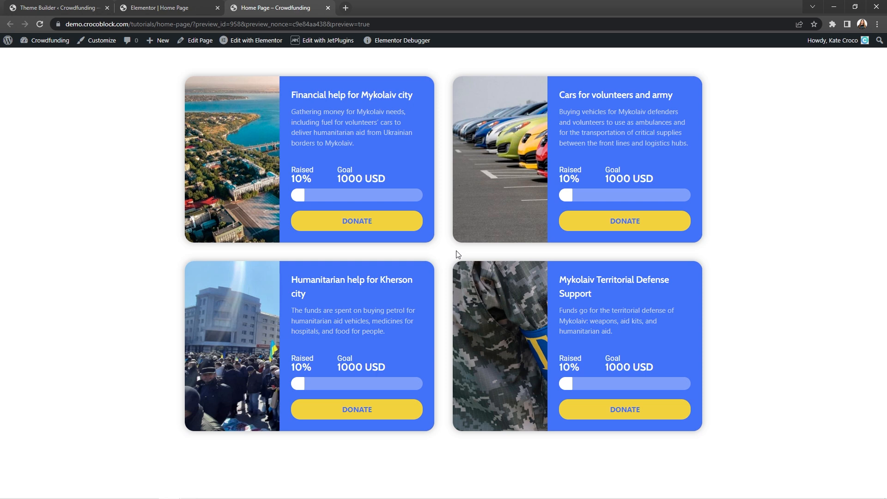
Make the static Home Page the site's homepage in the reading settings, save the changes, and return to the Theme Builder.
left_click(56, 45)
mouse_move(49, 334)
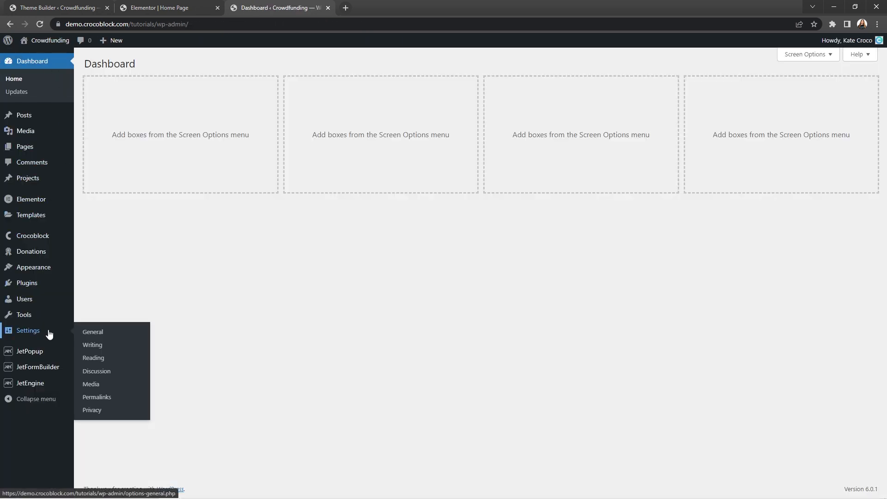
left_click(94, 359)
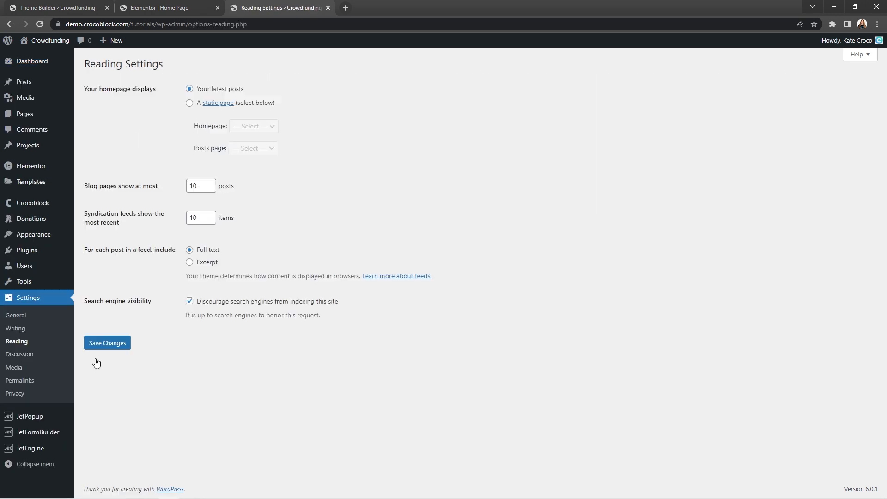
left_click(190, 104)
left_click(273, 126)
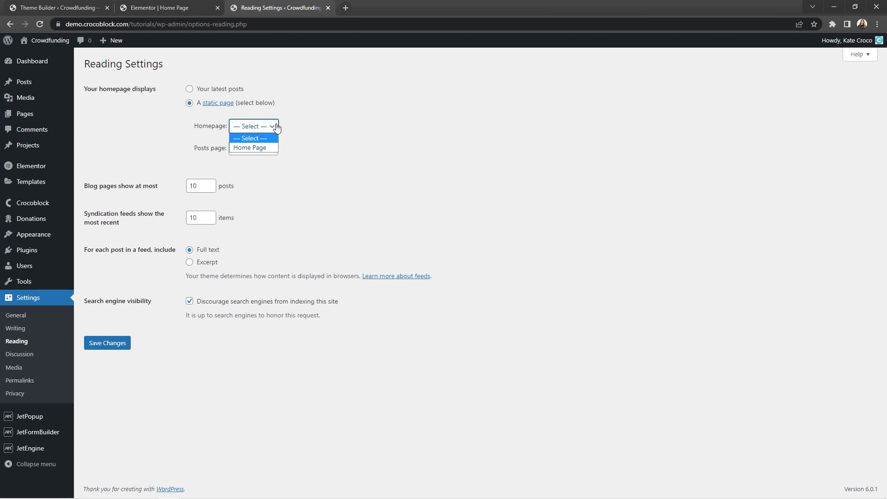
left_click(274, 147)
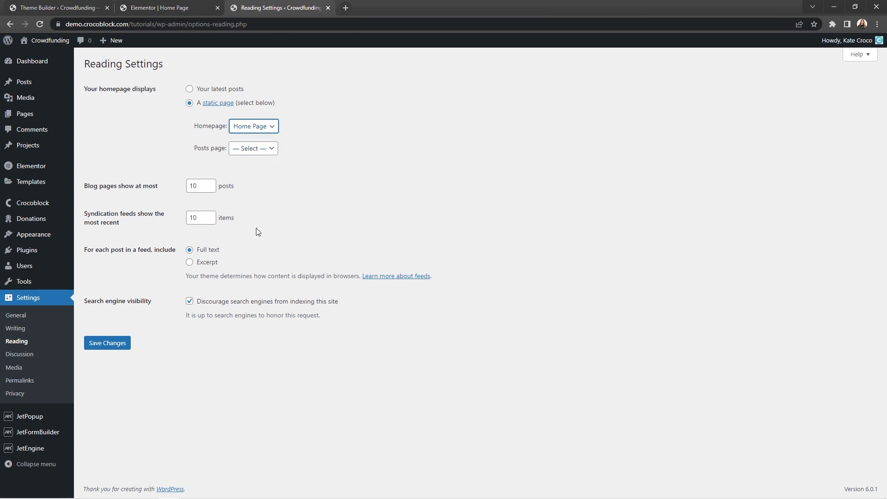
left_click(122, 347)
left_click(330, 11)
key("ctrl+shift+Tab")
left_click(158, 7)
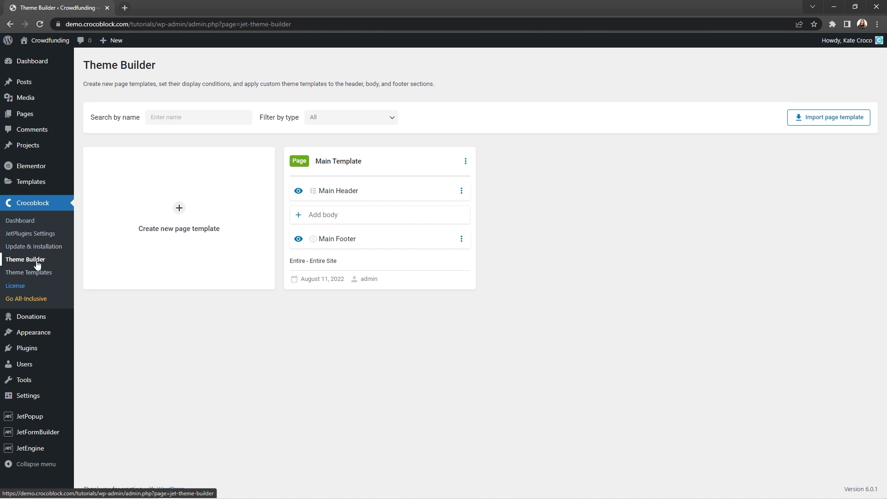
Create a page template with the condition Include, Singular, CPT: Projects, and name it "Single Page Template".
left_click(183, 209)
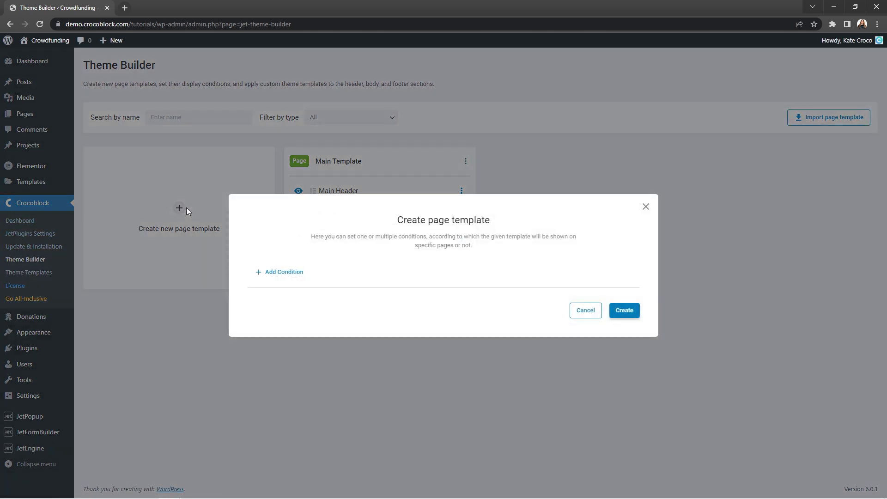
left_click(266, 274)
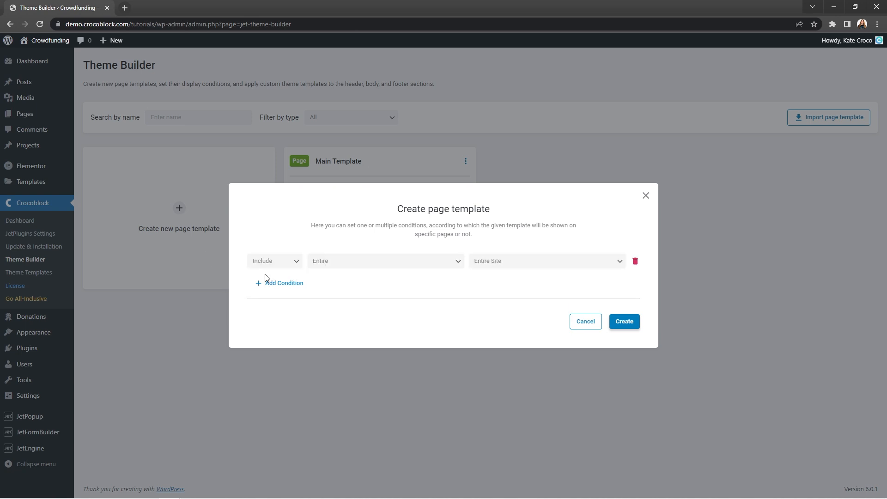
left_click(299, 262)
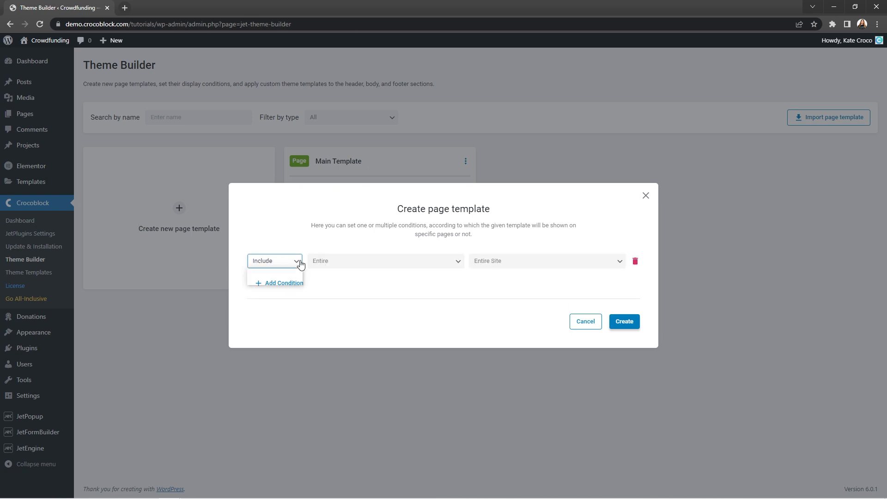
left_click(301, 263)
left_click(447, 262)
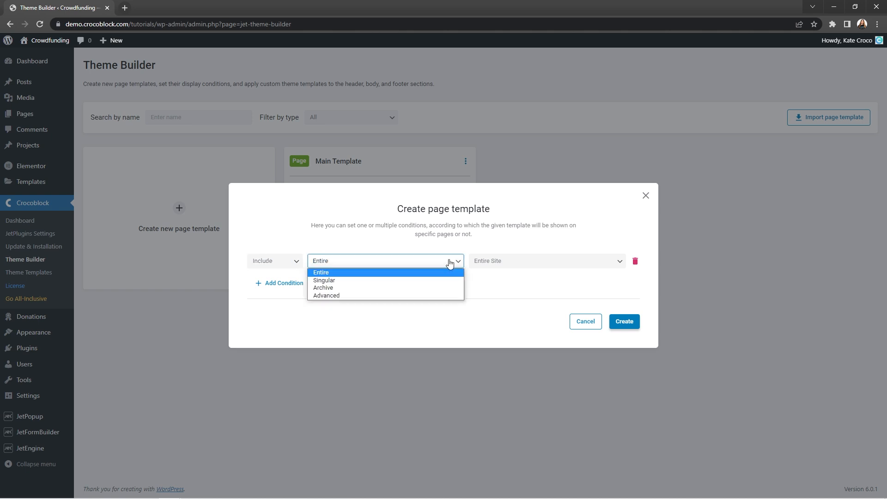
left_click(439, 274)
left_click(483, 263)
left_click(486, 350)
left_click(579, 261)
left_click(572, 296)
left_click(625, 322)
left_click(391, 161)
type("Single Page Template")
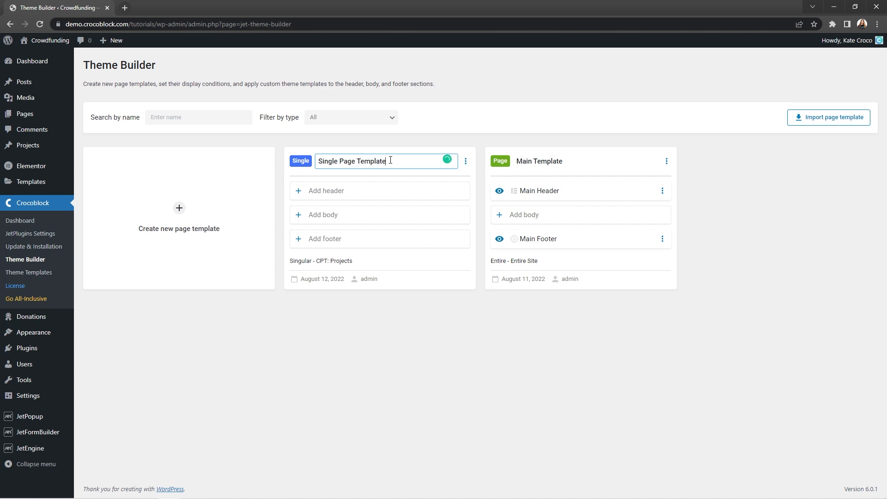
Add the Main Header and Main Footer from the template library to Single Page Template.
left_click(367, 193)
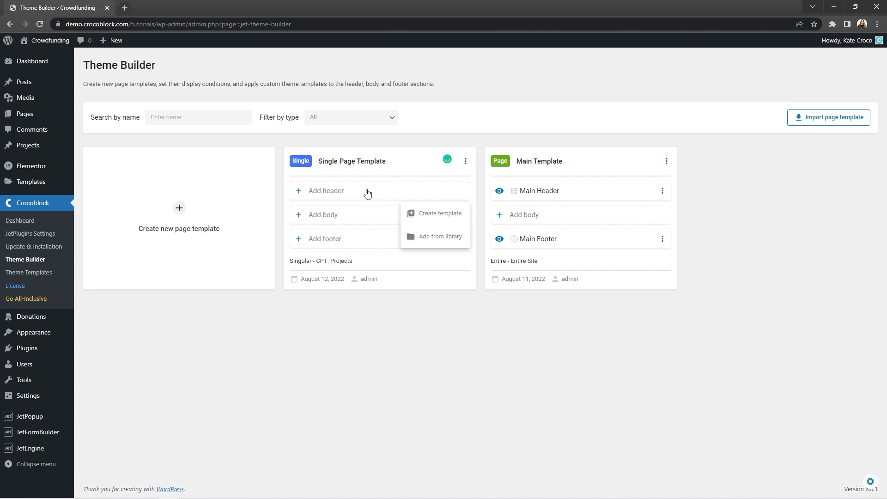
left_click(441, 241)
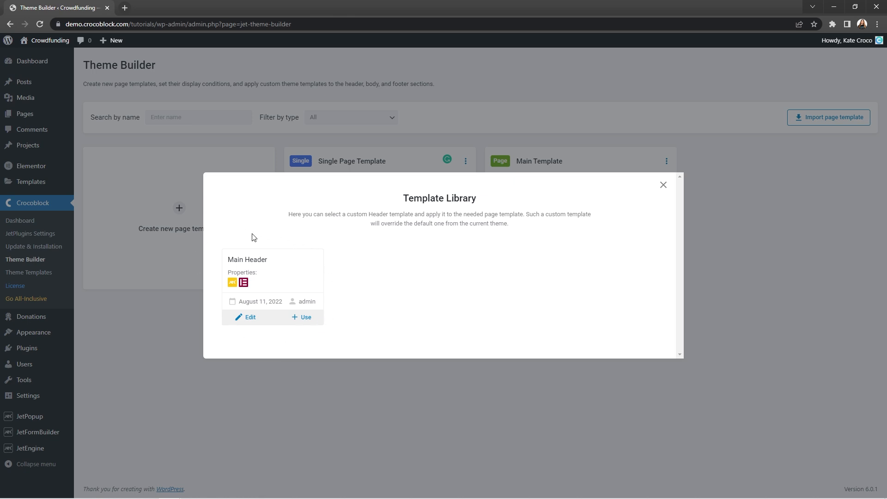
left_click(305, 318)
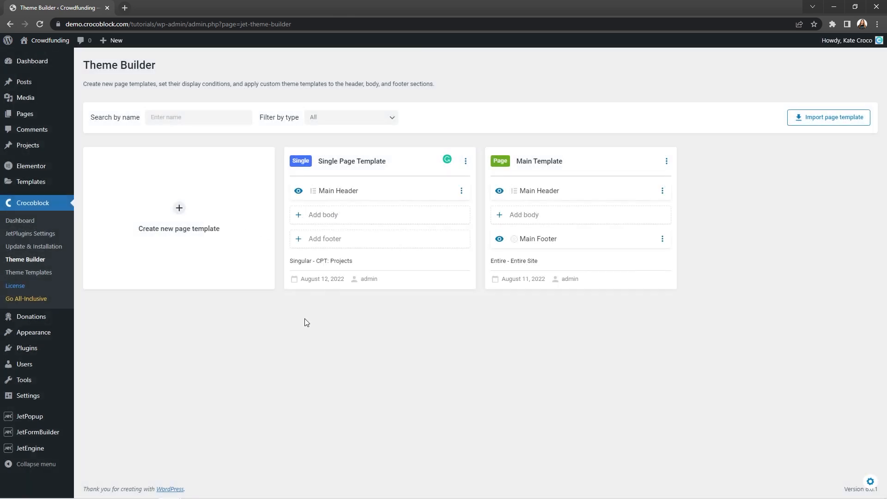
left_click(365, 246)
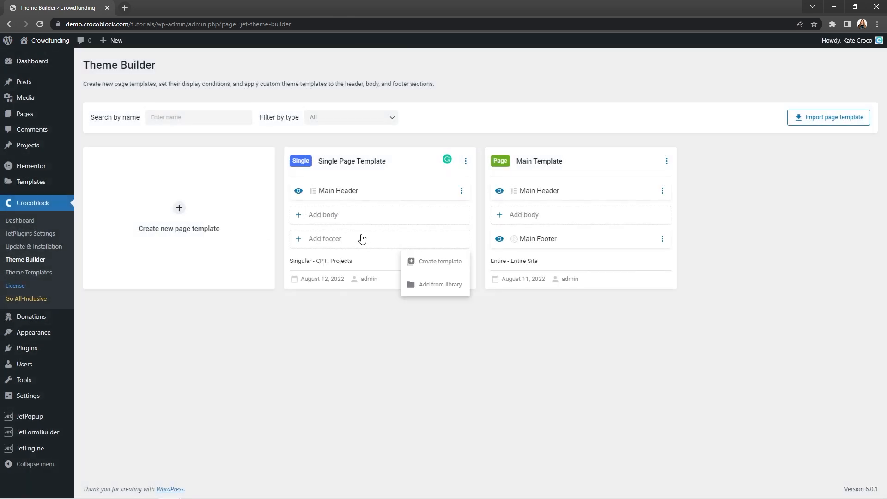
left_click(429, 284)
left_click(307, 318)
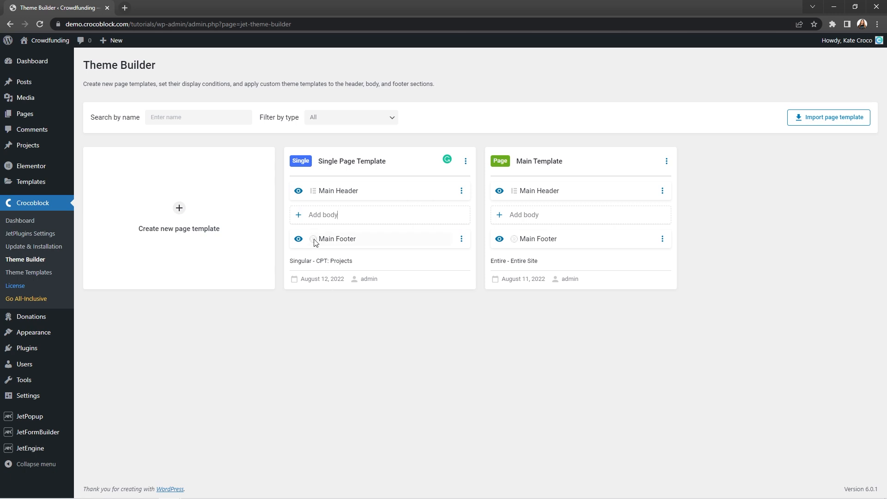
Create a body template for Single Page Template with Elementor as the content type and "Single Project" as the name.
left_click(299, 220)
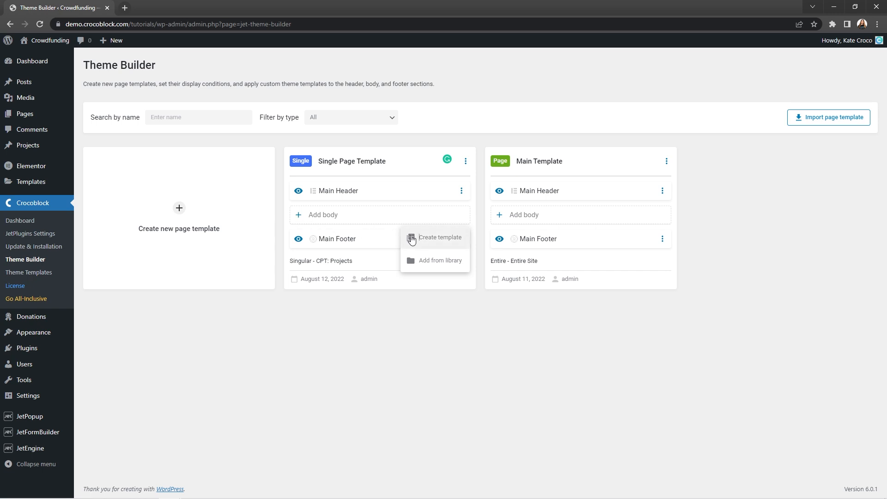
left_click(412, 238)
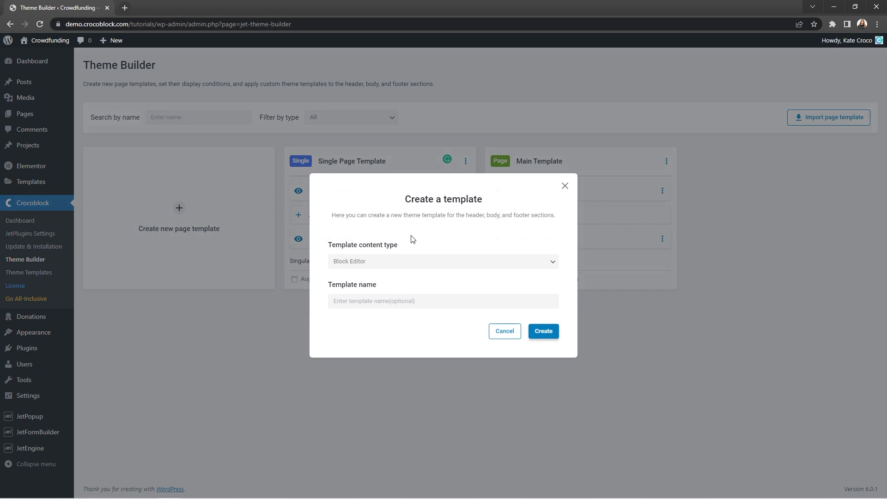
left_click(547, 268)
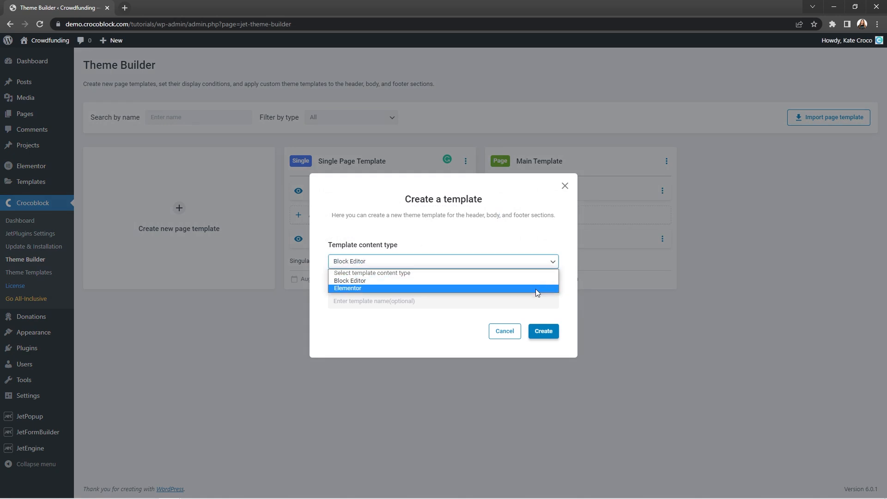
left_click(536, 290)
left_click(531, 304)
type("Single Project")
left_click(542, 330)
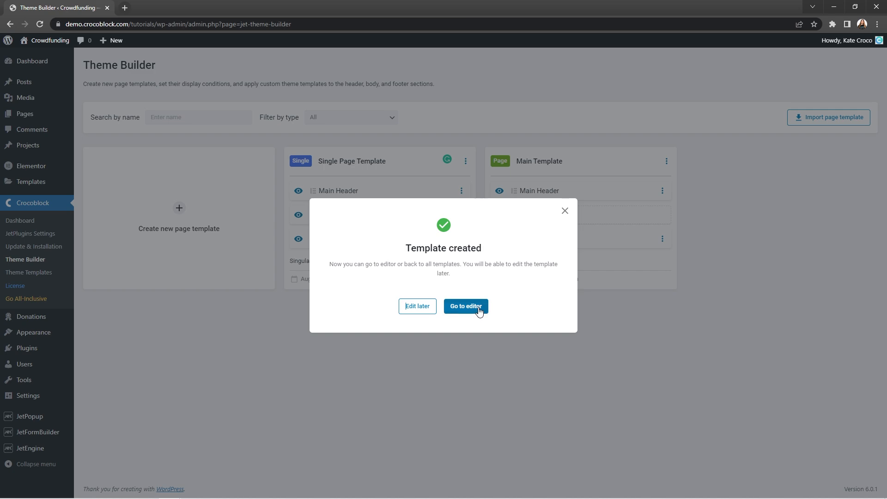
Open the Single Project template in Elementor, set its preview post type to Projects, update it, and reload the page.
left_click(479, 311)
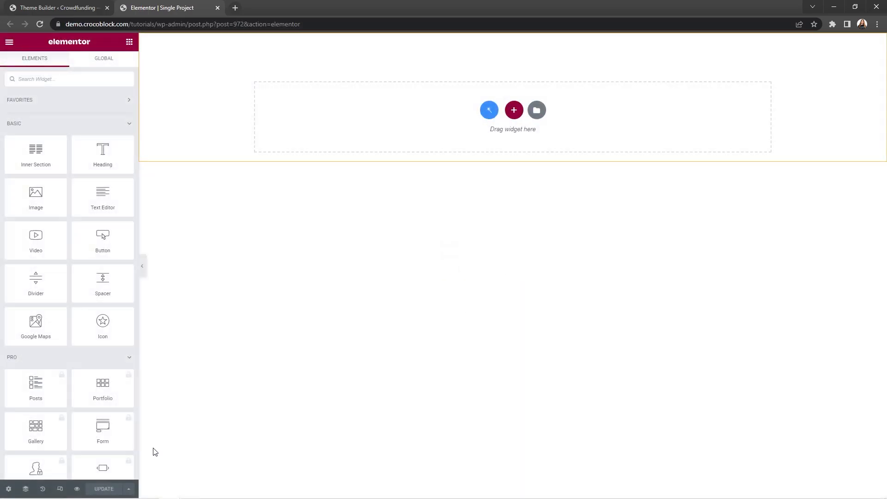
left_click(8, 491)
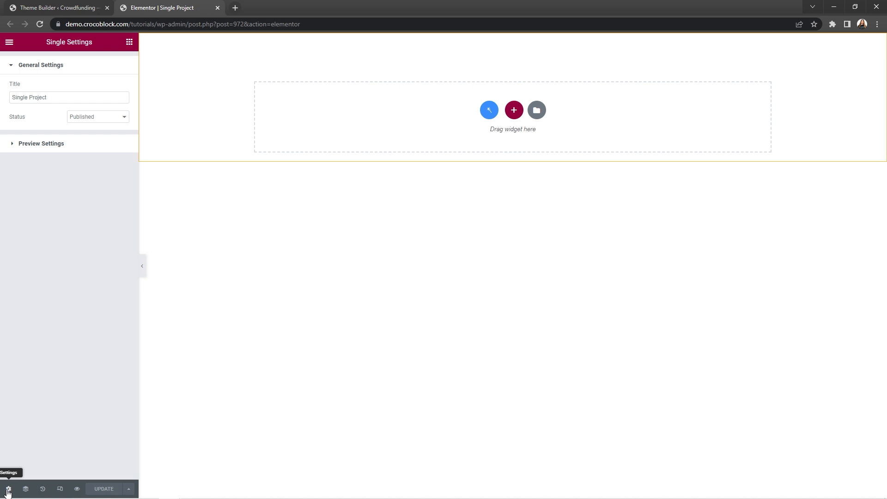
left_click(92, 143)
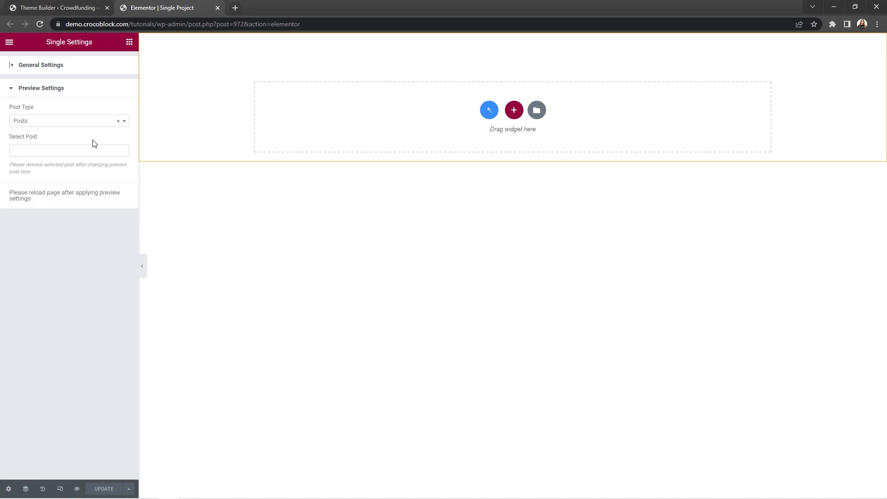
left_click(124, 121)
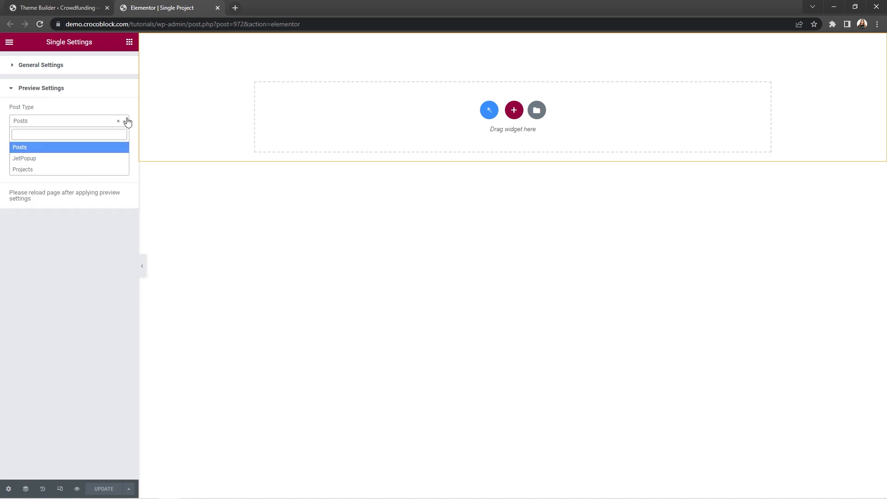
left_click(104, 170)
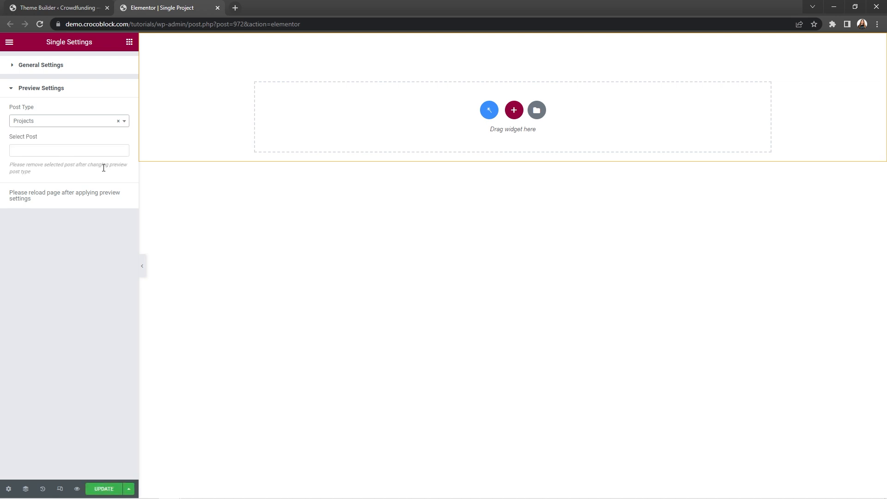
left_click(113, 492)
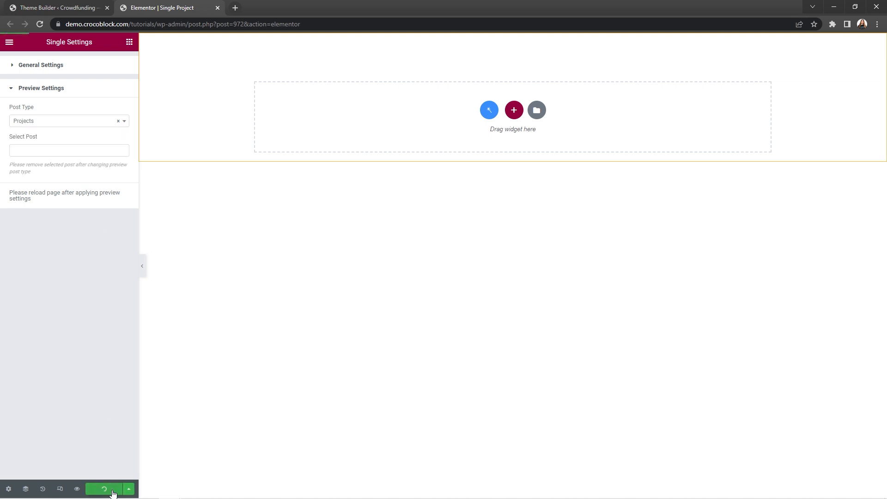
key("F5")
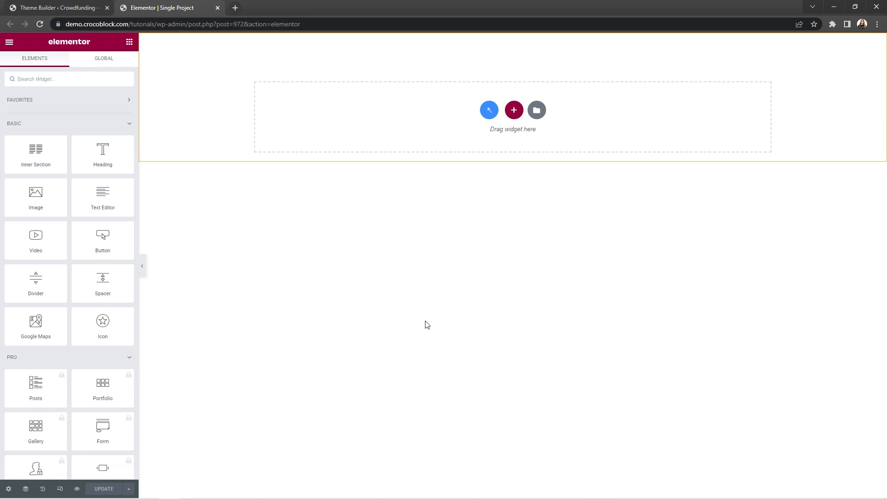
Add a section with two equal columns and set the left column's width to 60%.
left_click(512, 115)
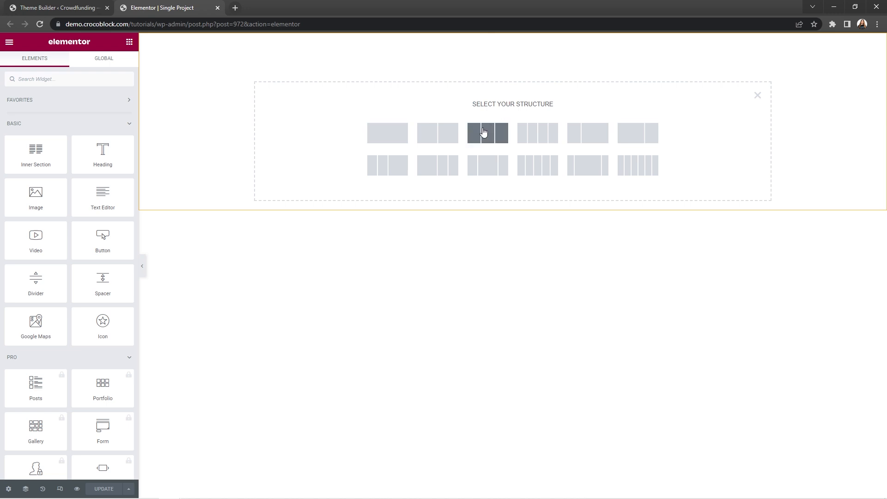
left_click(440, 139)
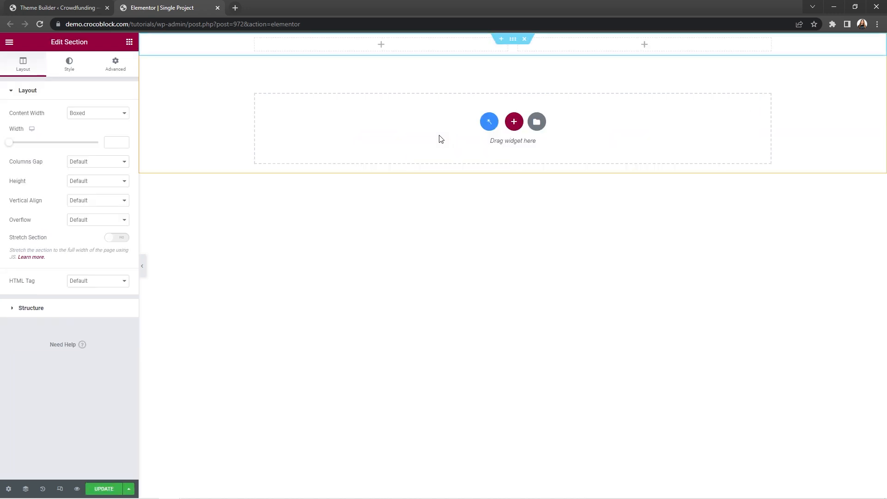
left_click(256, 39)
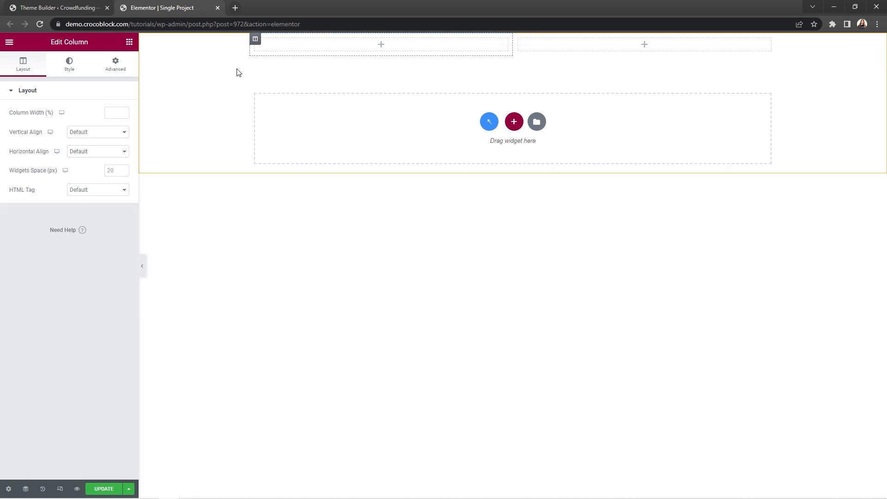
left_click(115, 117)
type("60")
Give the left column a classic background with the dynamic Custom Image from the Post thumbnail field.
left_click(73, 70)
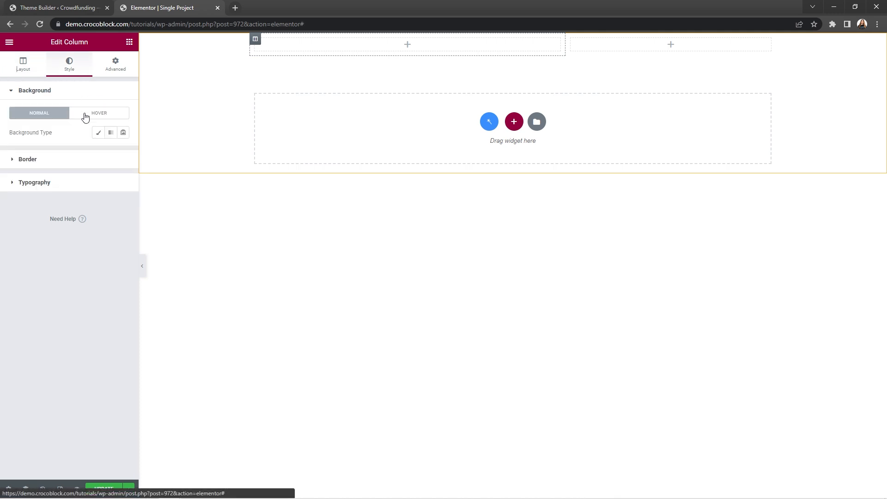
left_click(98, 136)
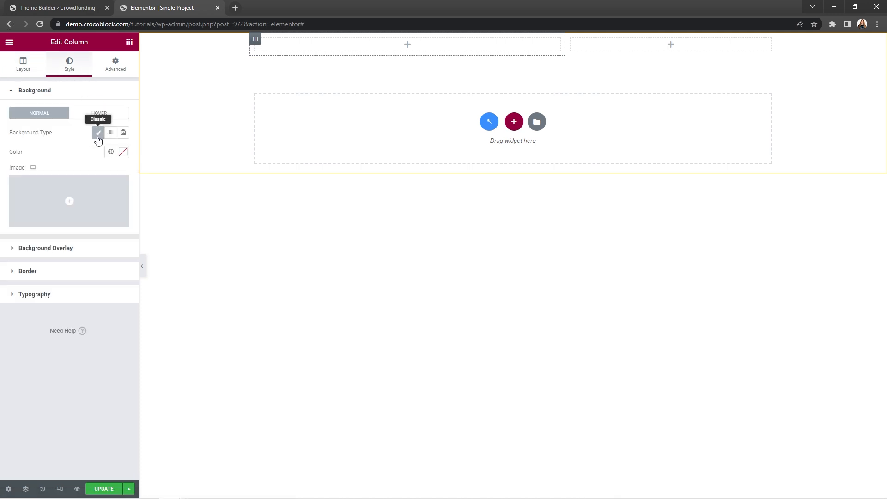
left_click(123, 221)
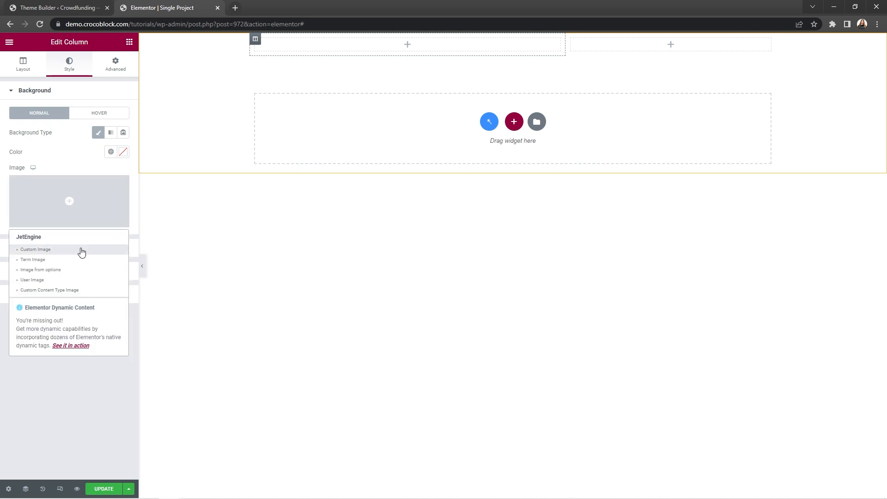
left_click(36, 250)
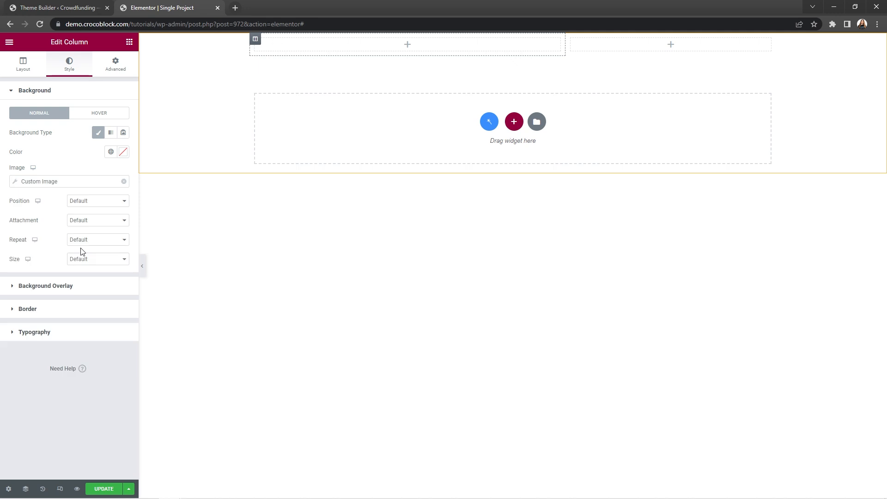
left_click(16, 182)
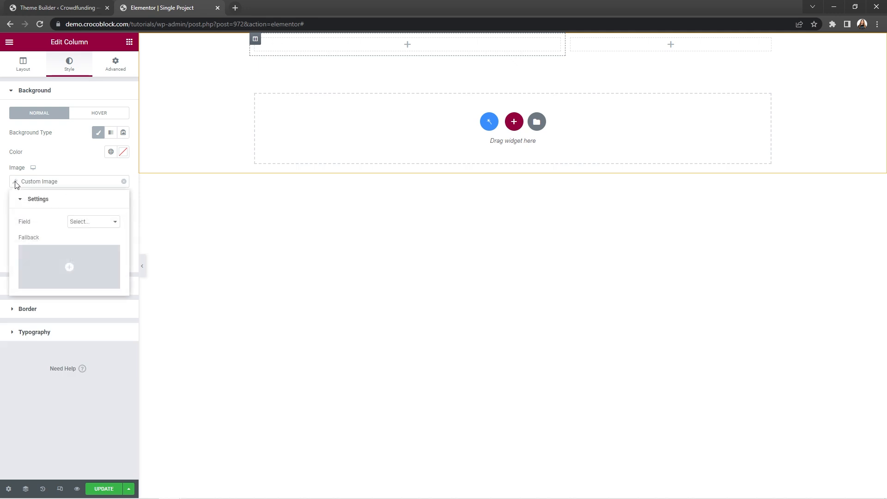
left_click(117, 227)
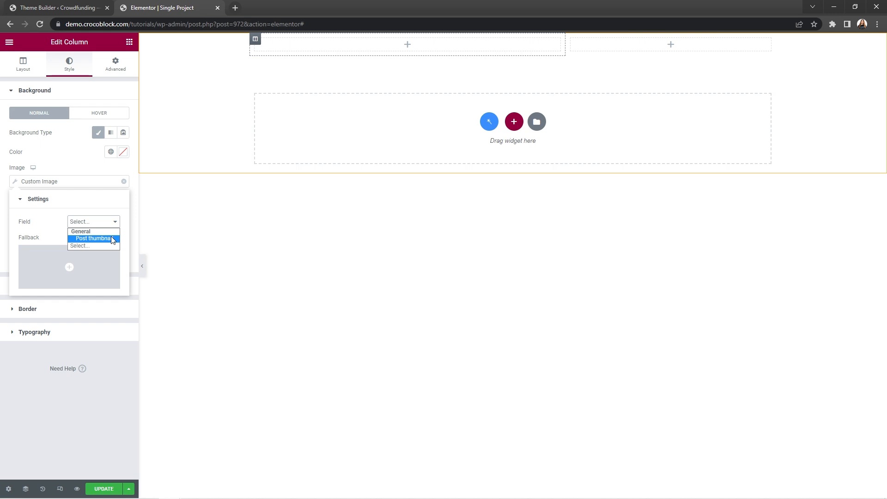
left_click(111, 239)
left_click(91, 168)
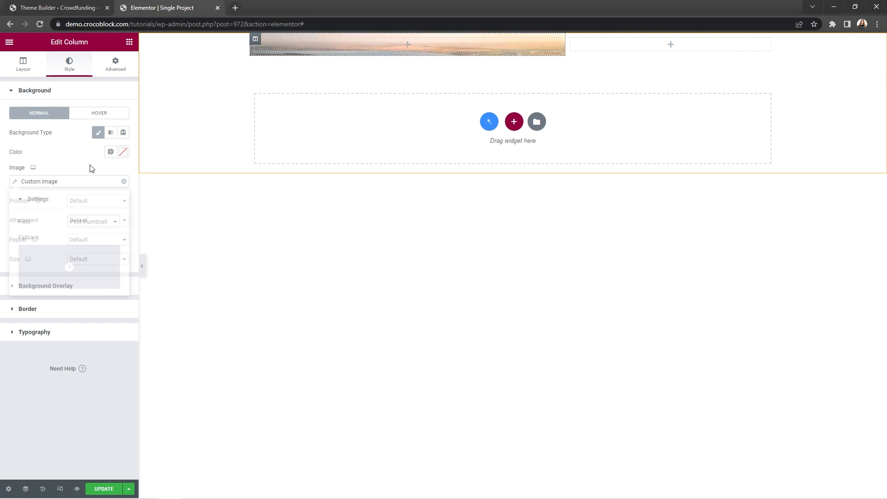
Set the left column's background image position to Center Center and its size to Cover.
left_click(94, 201)
left_click(97, 217)
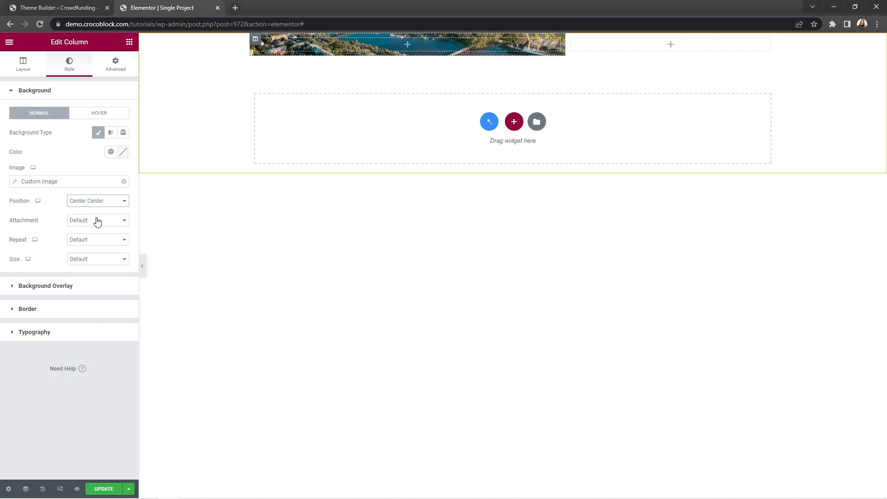
left_click(94, 259)
left_click(102, 283)
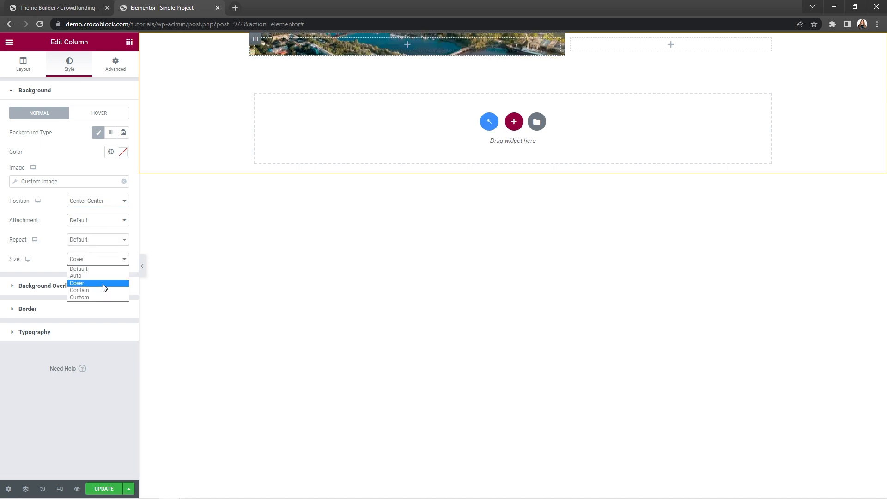
left_click(104, 283)
Unlink the left column's border radius values and set Top and Left to 20 px.
left_click(107, 308)
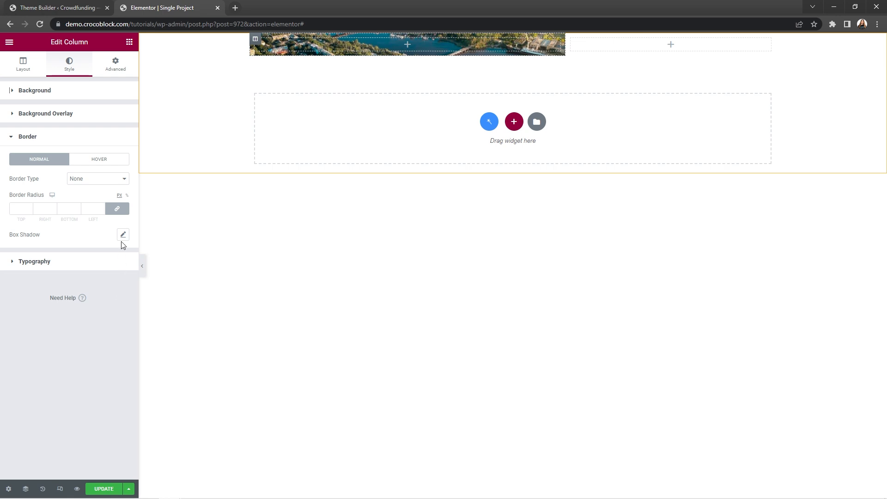
left_click(116, 212)
left_click(19, 209)
type("20")
left_click(90, 210)
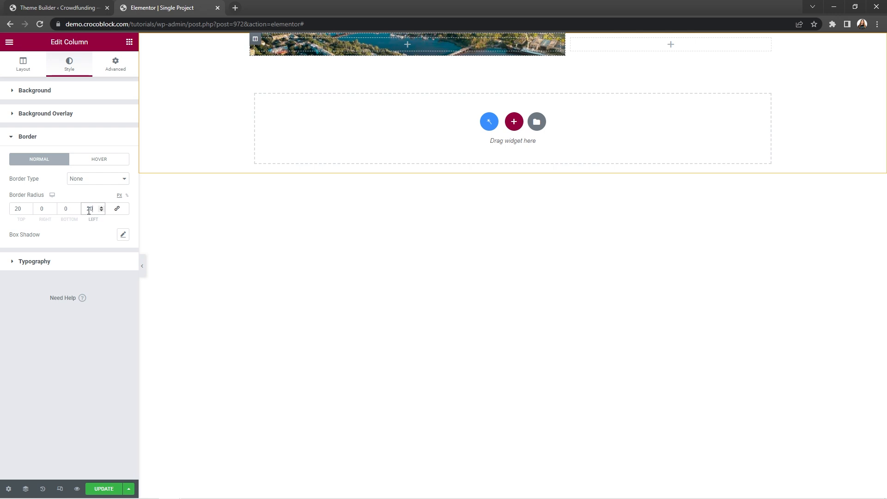
Add a box shadow to the left column with color rgba(0, 0, 0, 0.31), Vertical 5, and Blur 15.
left_click(123, 235)
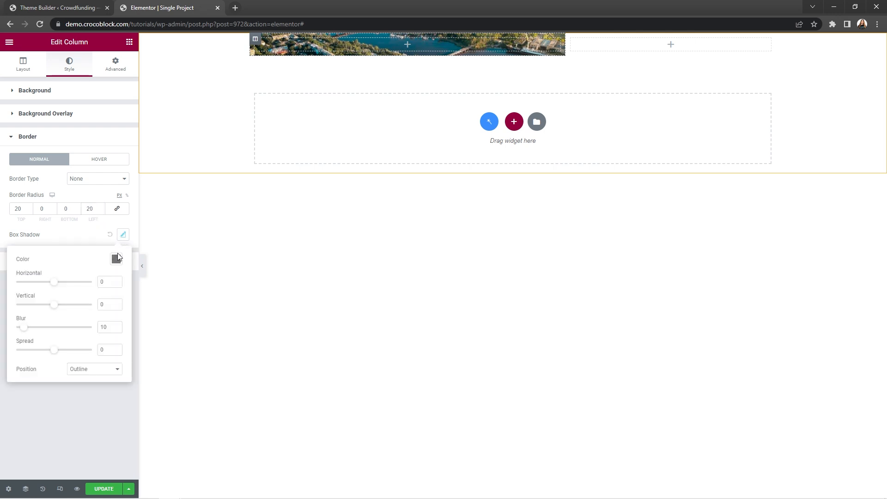
left_click(117, 259)
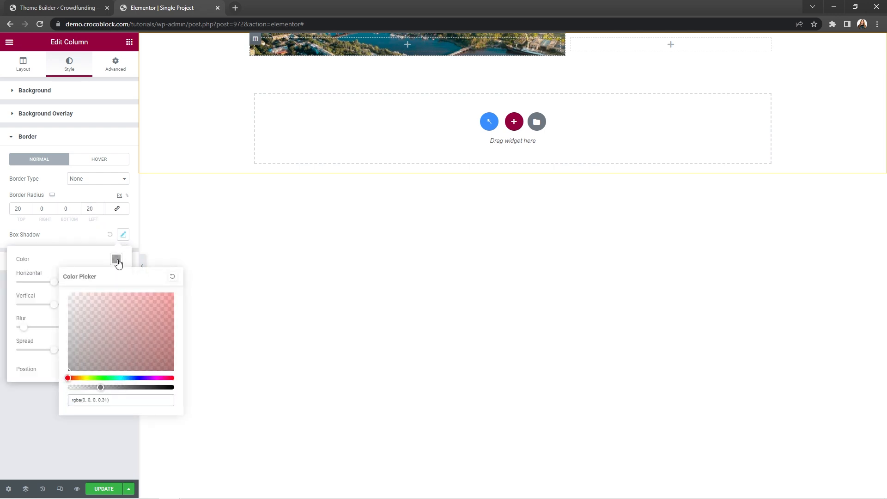
left_click(117, 260)
left_click(117, 325)
left_click(109, 304)
type("5")
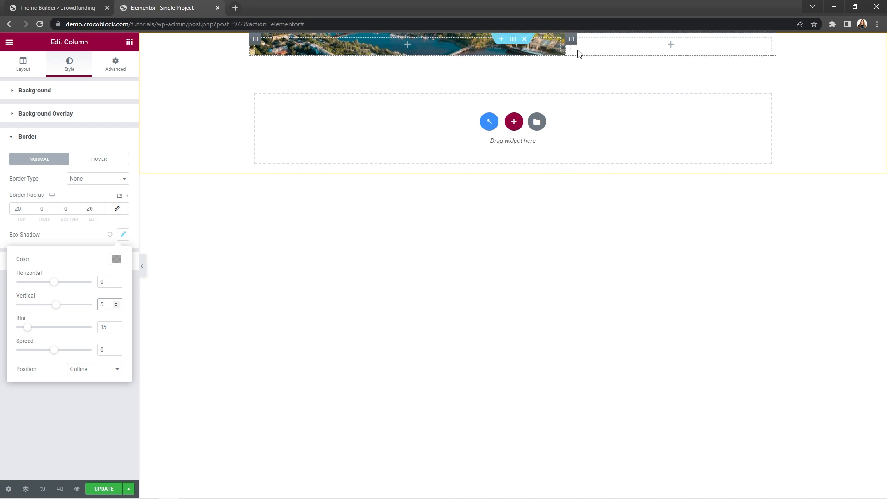
Set the widgets space of the right column to 0 px.
left_click(573, 39)
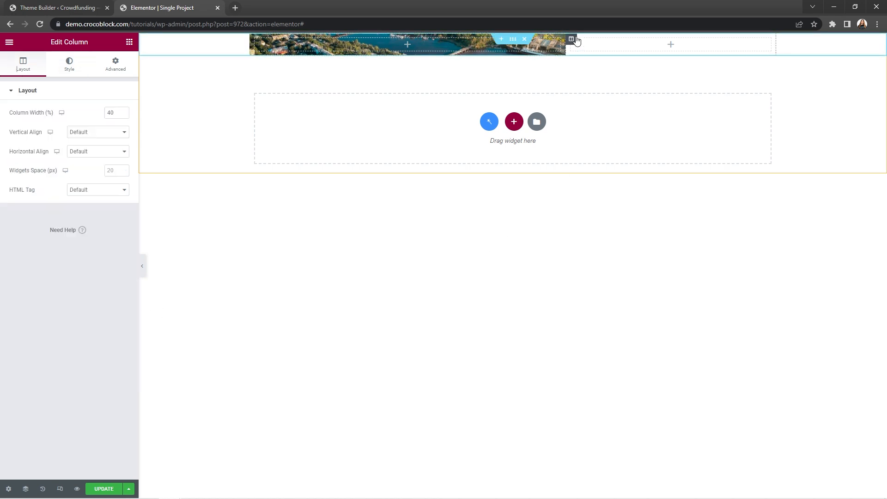
left_click(118, 172)
type("0")
Give the right column a classic background with the color #4272F6.
left_click(79, 68)
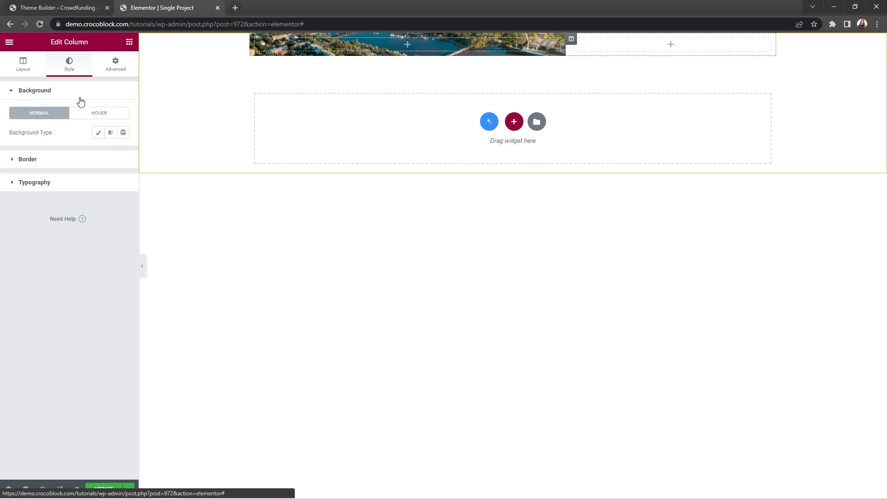
left_click(97, 132)
left_click(123, 152)
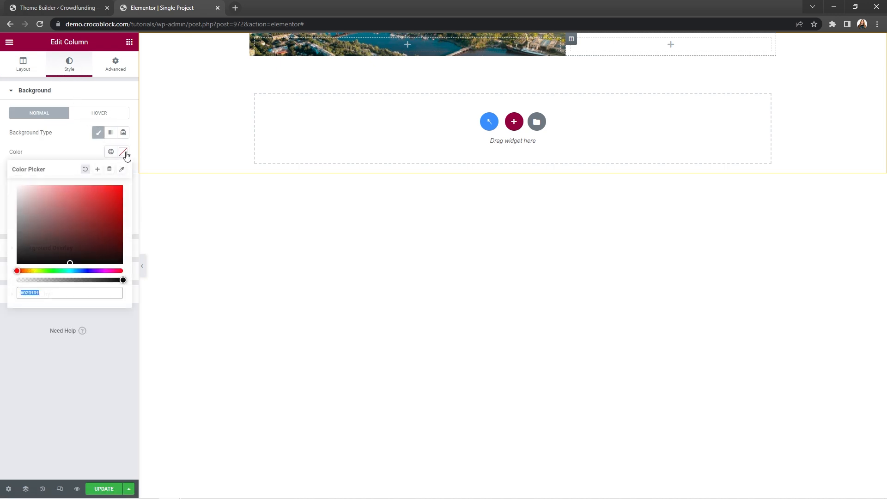
type("#4272F6")
left_click(124, 152)
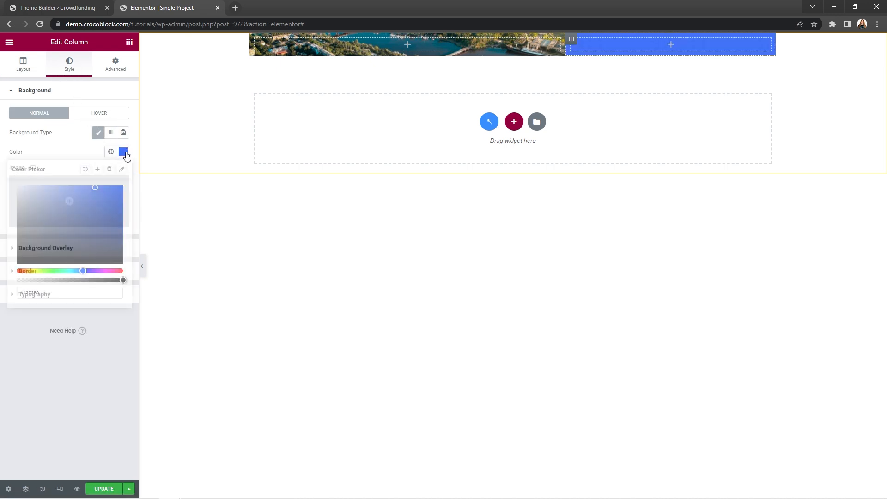
Set the right column's border radius to 20 px for Top and Bottom, with Right and Left at 0.
left_click(105, 273)
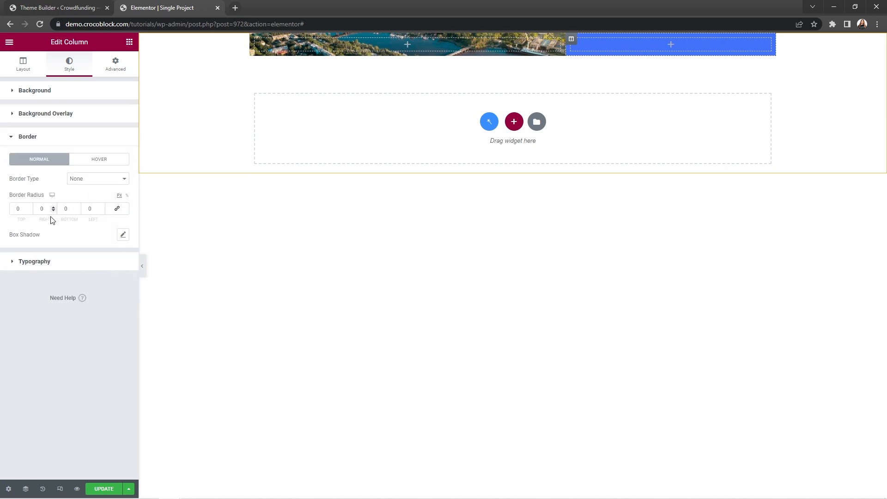
left_click(18, 209)
left_click(65, 209)
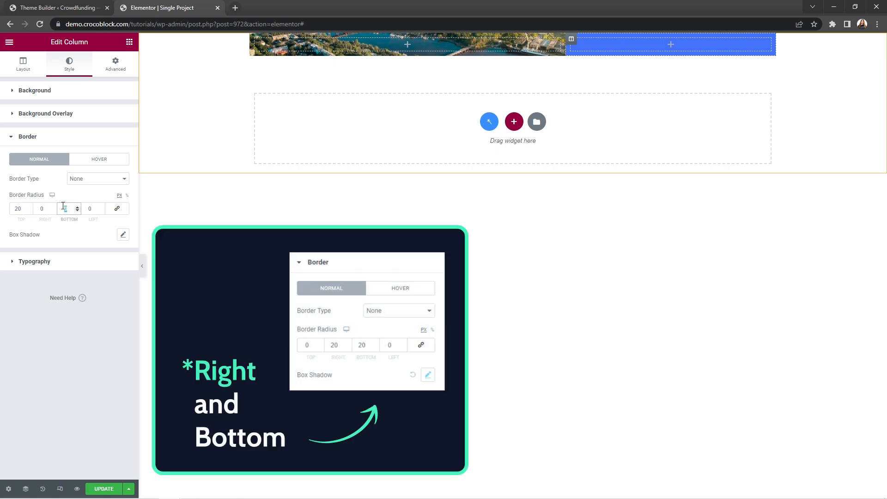
Add a box shadow to the right column with color rgba(0, 0, 0, 0.31), and adjust its blur and vertical offset.
left_click(124, 236)
left_click(115, 260)
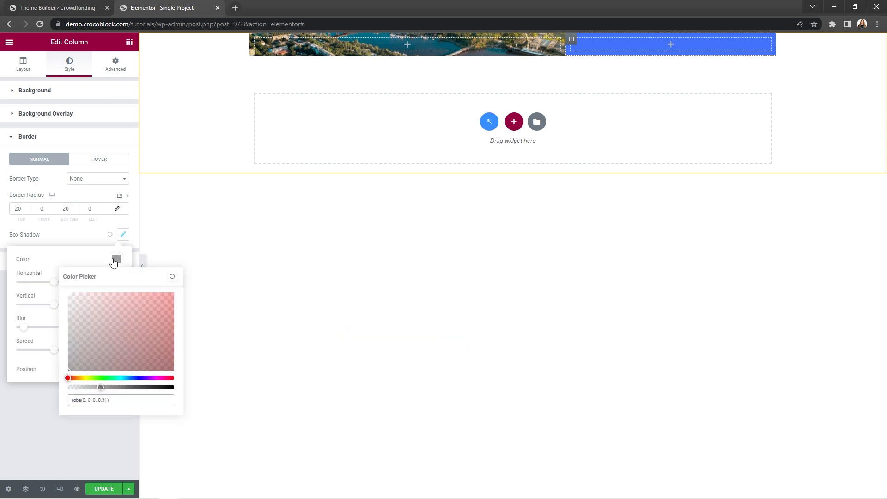
left_click(114, 261)
double_click(118, 326)
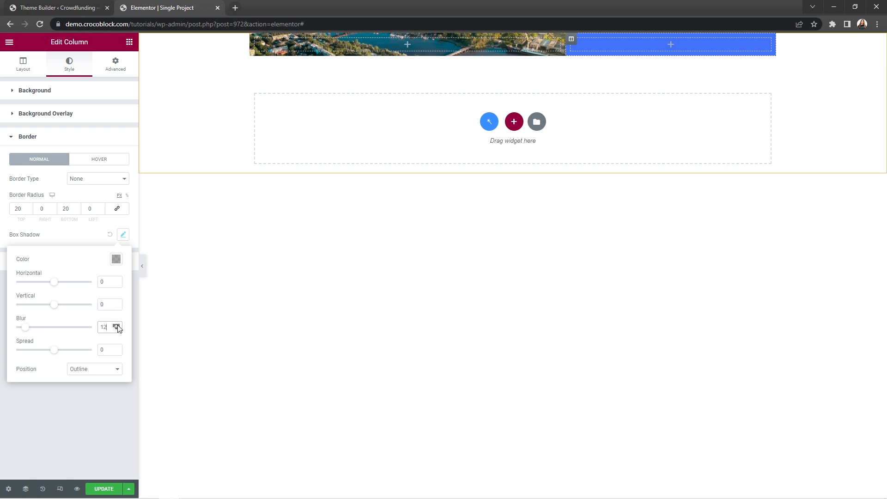
left_click(107, 303)
Set the right column's padding to 40 px on all sides and return to the widget list.
left_click(119, 66)
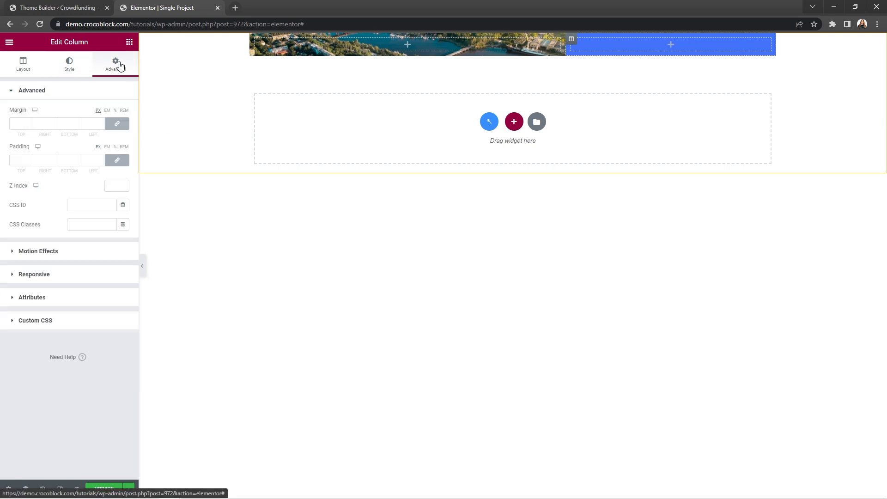
left_click(96, 159)
type("40")
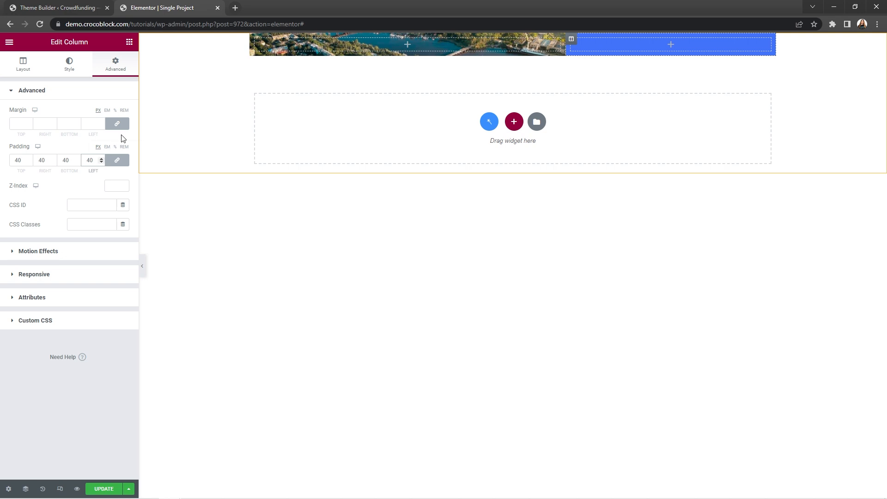
left_click(129, 43)
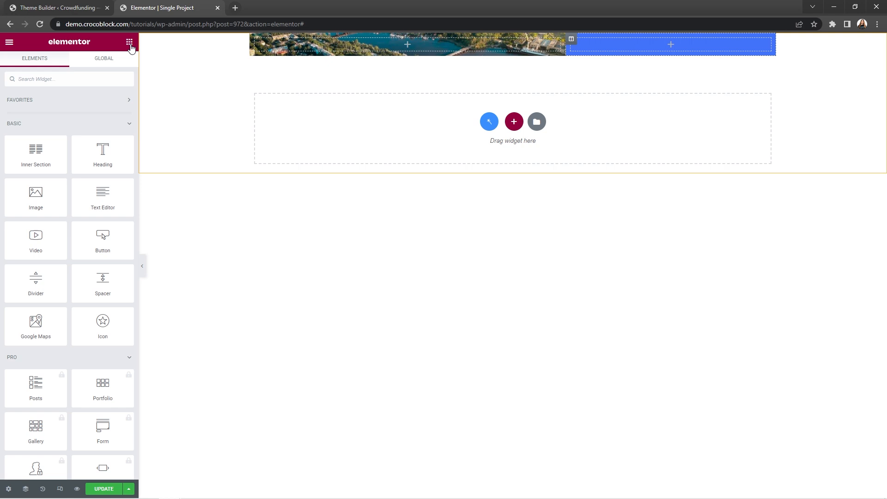
Find the Dynamic Field widget and place it in the blue column to show the project title.
left_click(111, 75)
type("Dynamic")
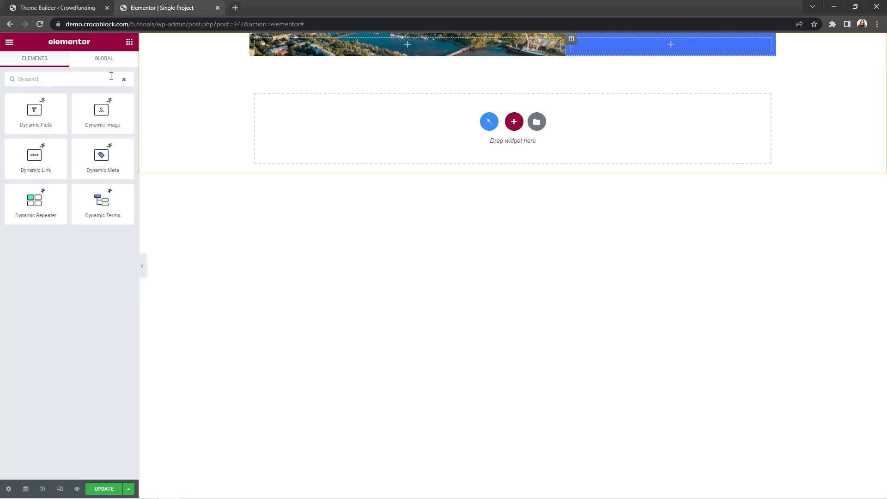
type(" Field")
left_click_drag(55, 109, 610, 44)
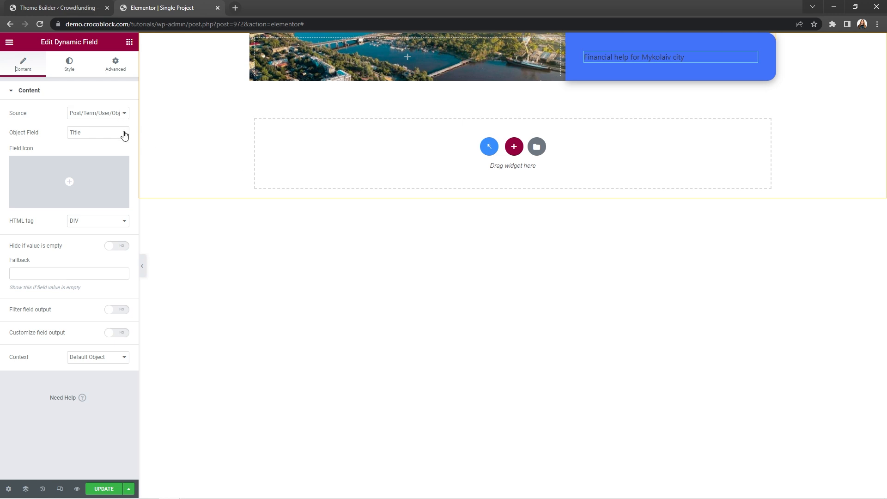
Set the project title field's text color to white.
left_click(70, 67)
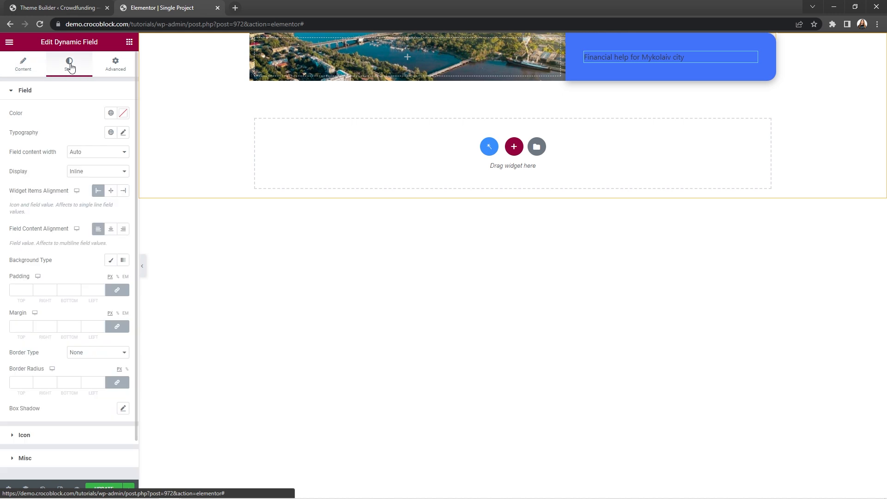
left_click(123, 113)
left_click(44, 166)
left_click_drag(36, 164, 14, 148)
left_click(65, 111)
Set the project title field's font family to Cabin and its size to 32 px.
left_click(123, 133)
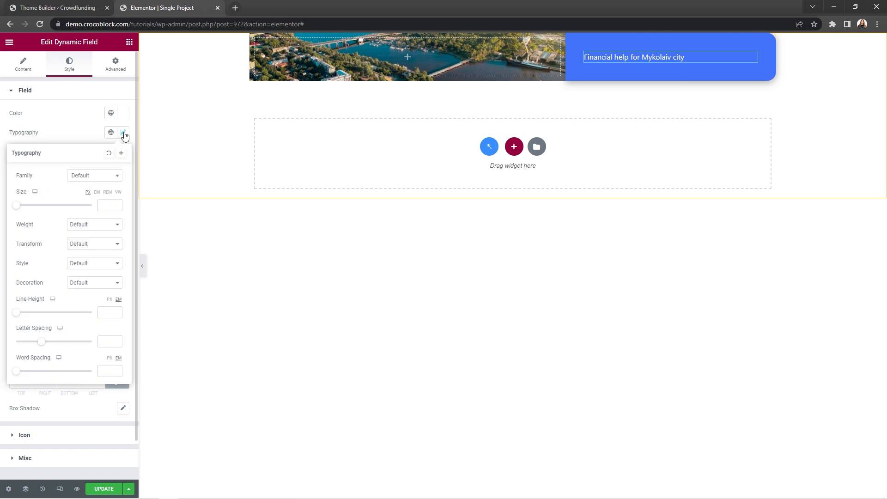
left_click(113, 175)
type("Cabin")
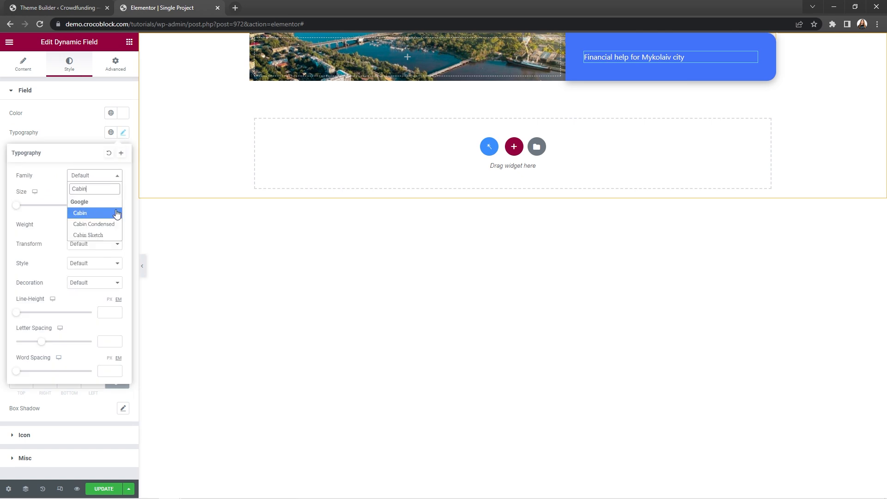
left_click(117, 213)
left_click(106, 206)
type("32")
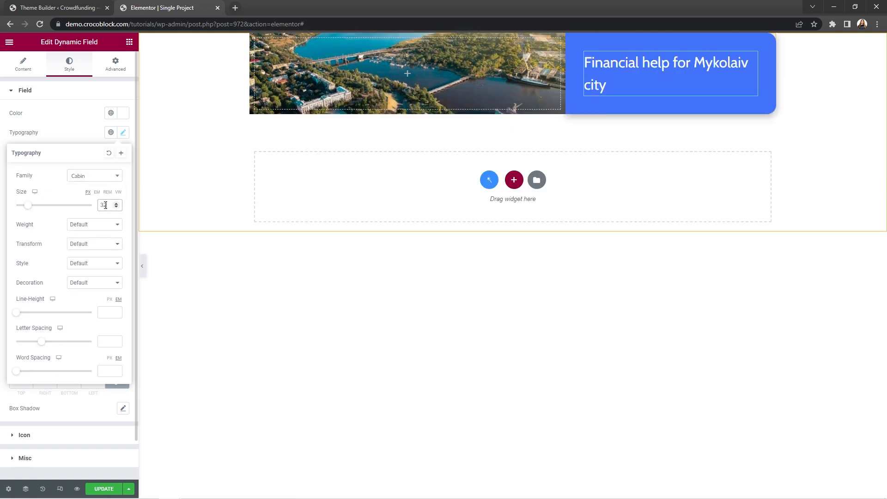
Set the project title field's font weight to 700 and its line height to 34 px.
left_click(106, 225)
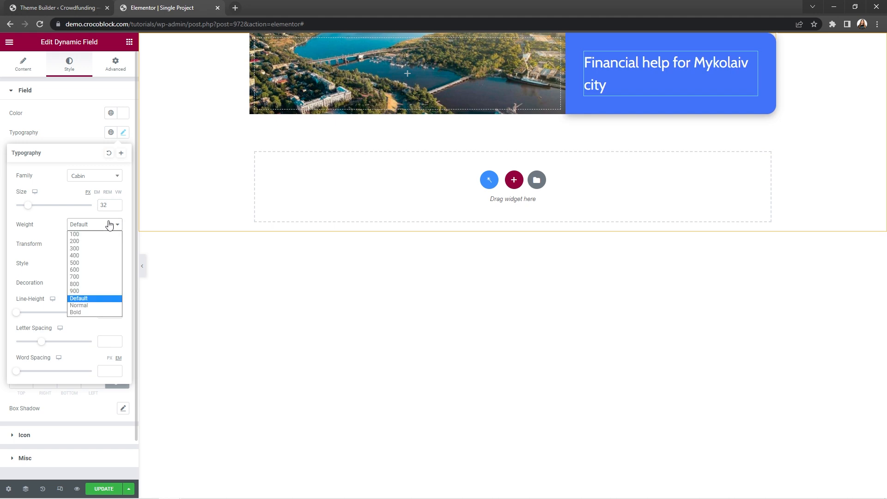
left_click(94, 278)
left_click(110, 300)
left_click(110, 313)
type("34")
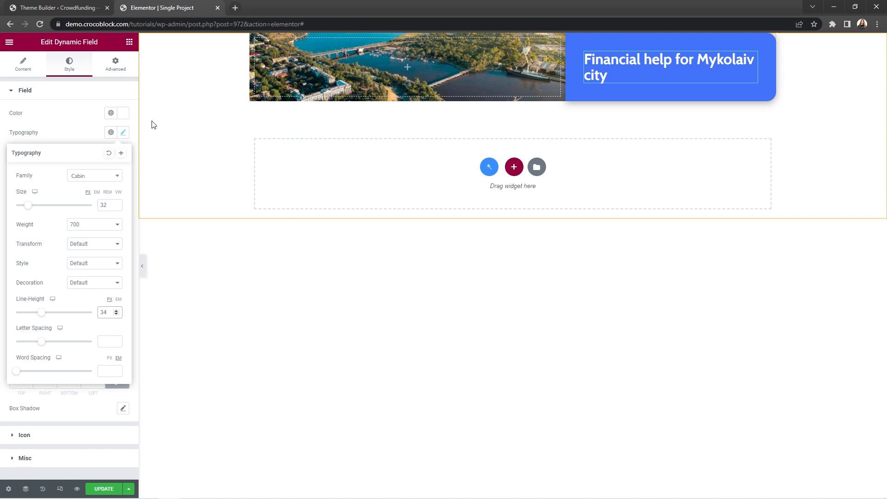
Unlink the project title field's margins and set only the bottom margin to 25 px.
left_click(118, 68)
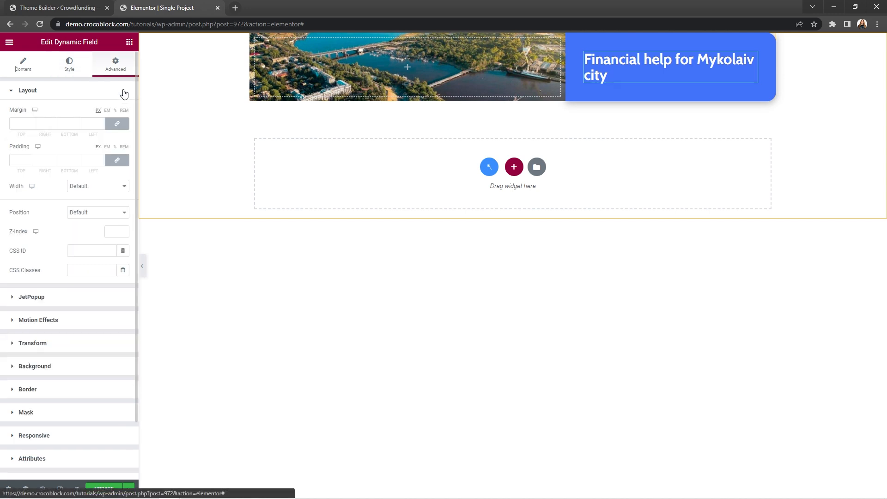
left_click(117, 124)
double_click(68, 124)
type("25")
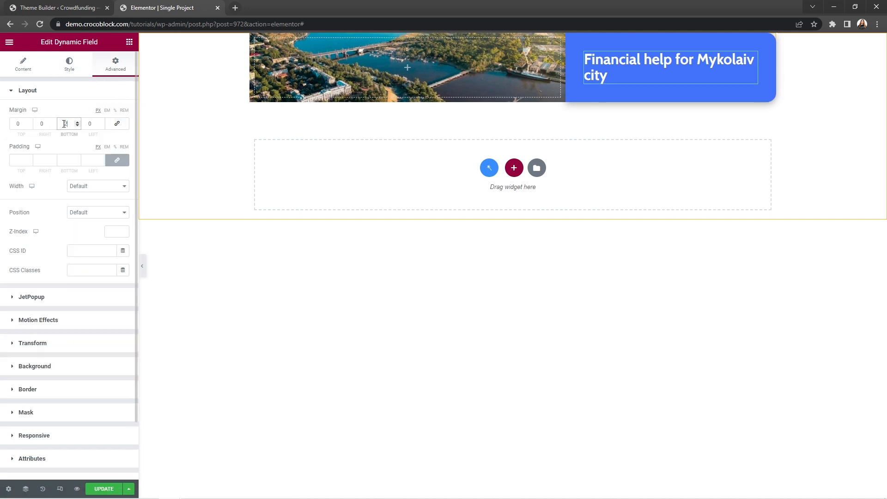
Add a Heading widget below the project title with the text "Donations" and the HTML tag div.
left_click(130, 42)
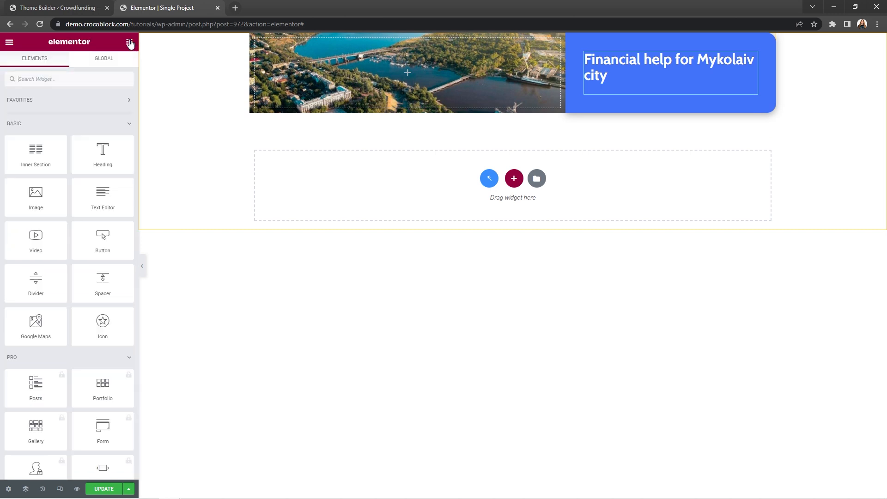
left_click_drag(103, 153, 605, 91)
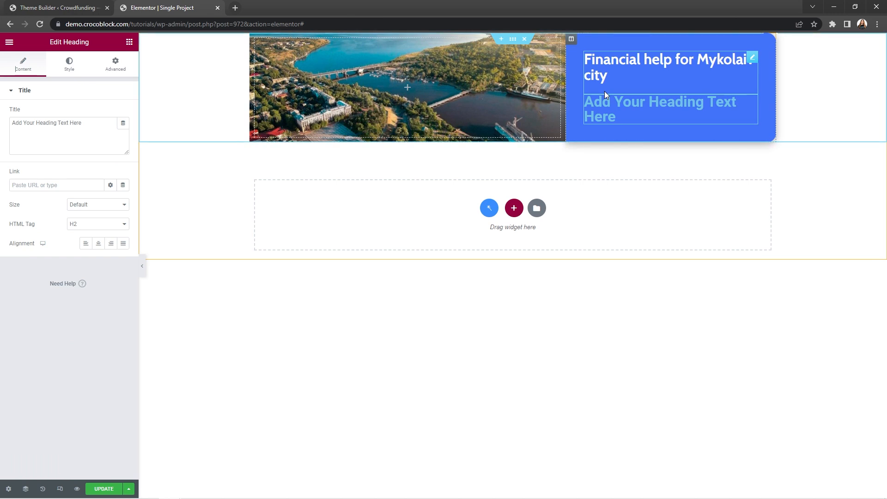
left_click(101, 124)
key("ctrl+a")
type("Donations")
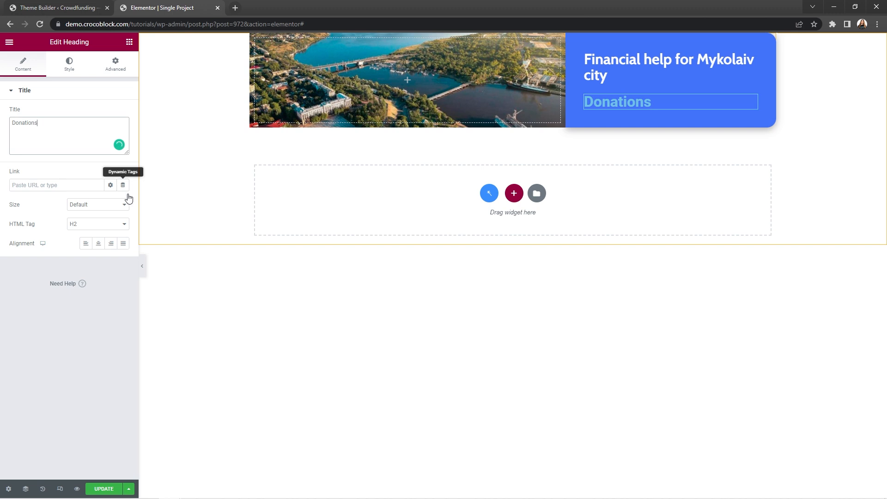
left_click(123, 224)
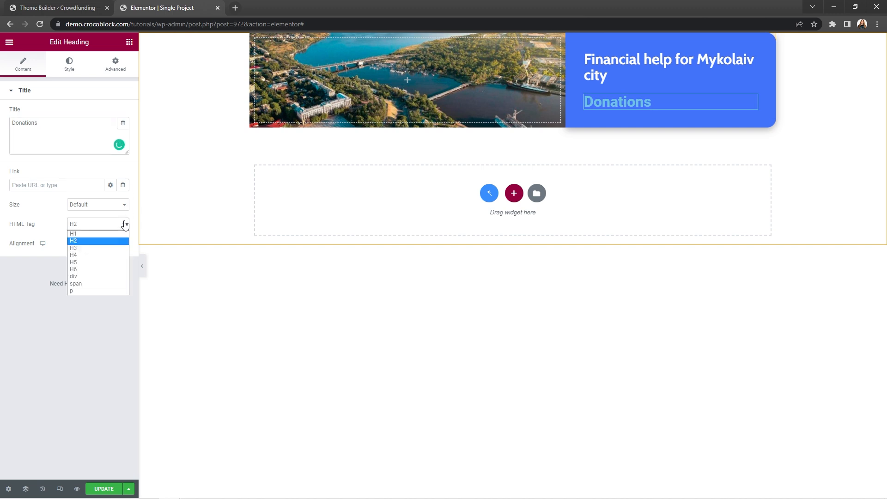
left_click(103, 276)
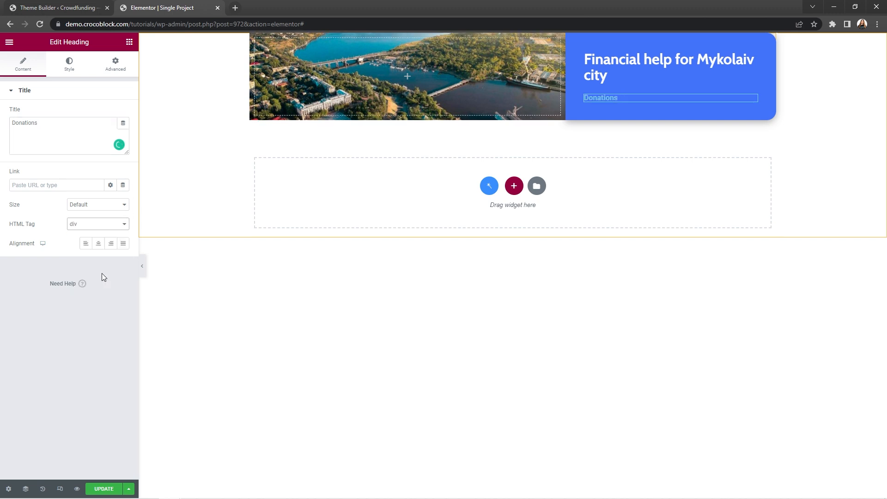
Set the Donations heading's text color to #FFFFFFA6.
left_click(69, 62)
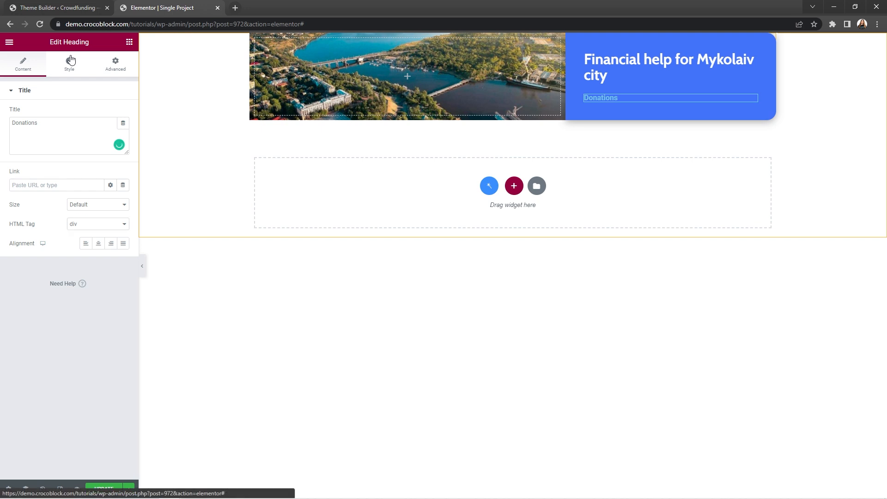
left_click(123, 114)
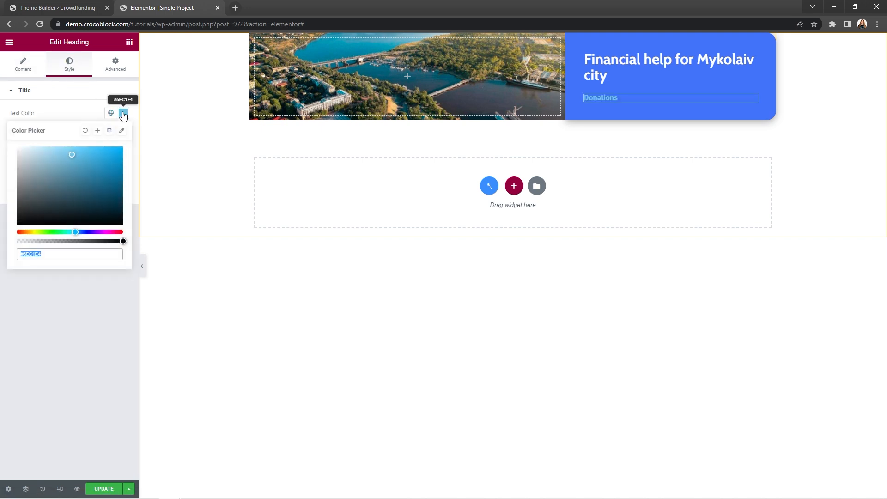
type("#FFFFFFA6")
left_click(123, 115)
Set the Donations heading's font size to 16 px and its weight to Normal.
left_click(123, 134)
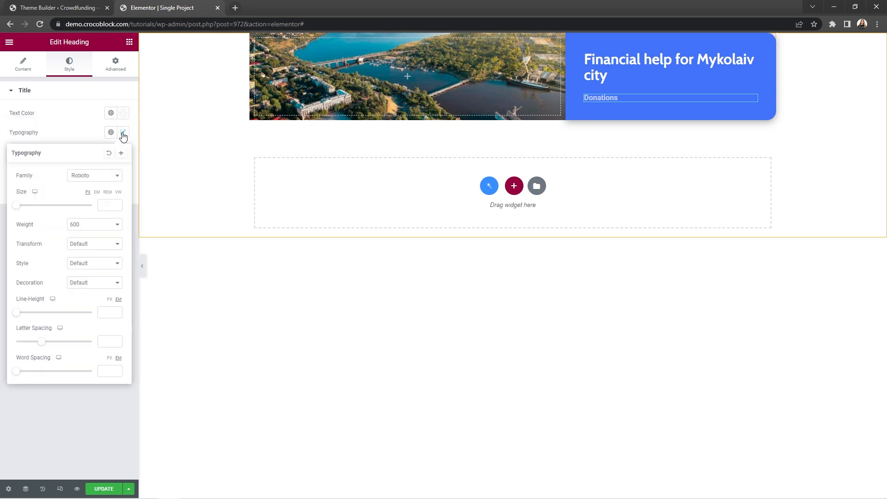
left_click(110, 205)
type("16")
left_click(100, 224)
left_click(102, 306)
left_click(95, 133)
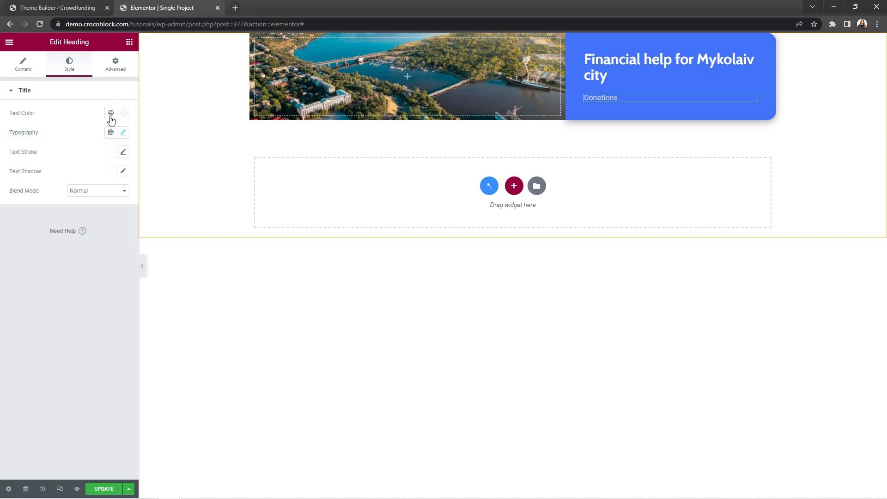
Set the Donations heading's margin to 0 on all sides and duplicate the heading twice.
left_click(128, 70)
left_click(98, 127)
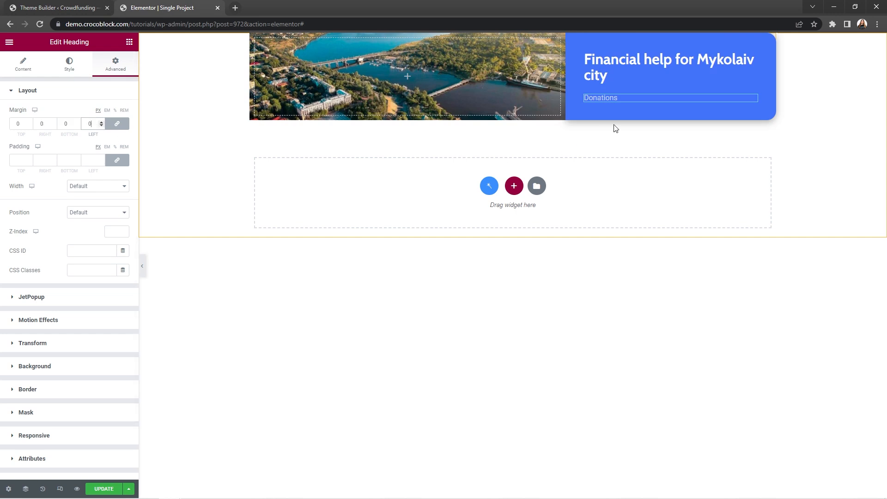
right_click(621, 96)
left_click(631, 118)
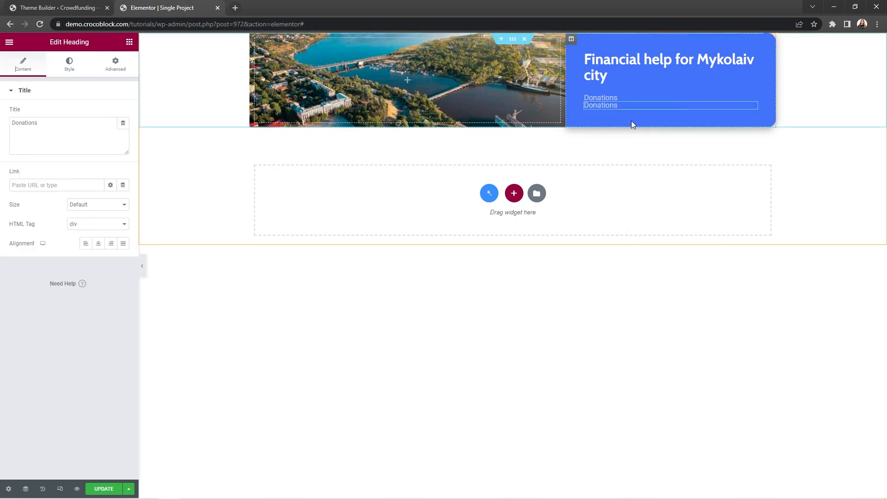
right_click(636, 109)
left_click(640, 128)
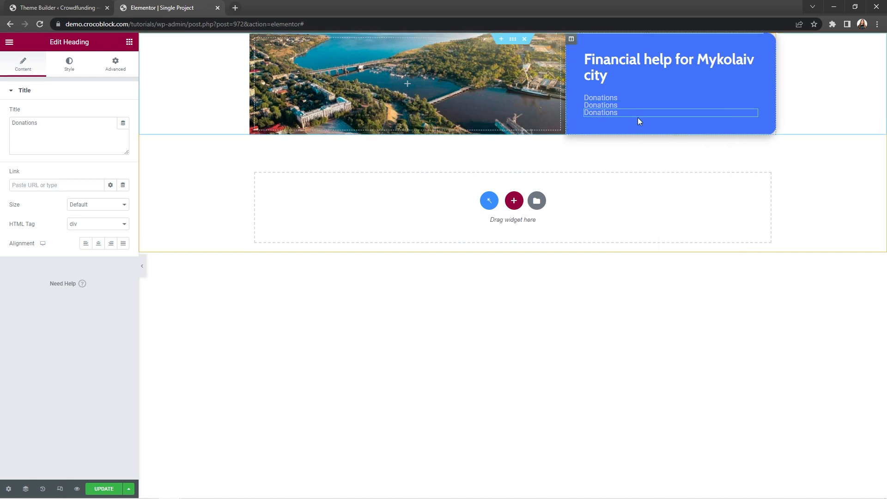
Change the text of the second Donations heading to "Raised" and the third to "Goal".
left_click(90, 145)
key("ctrl+a")
type("Raised")
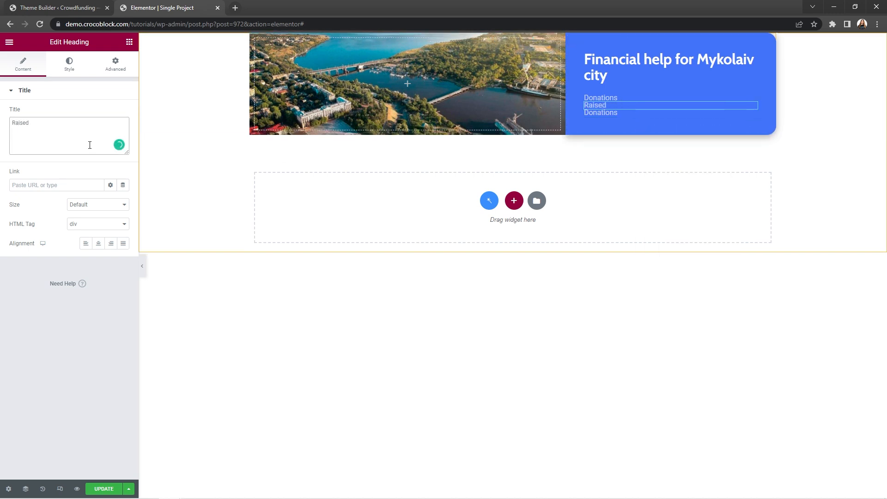
left_click(605, 116)
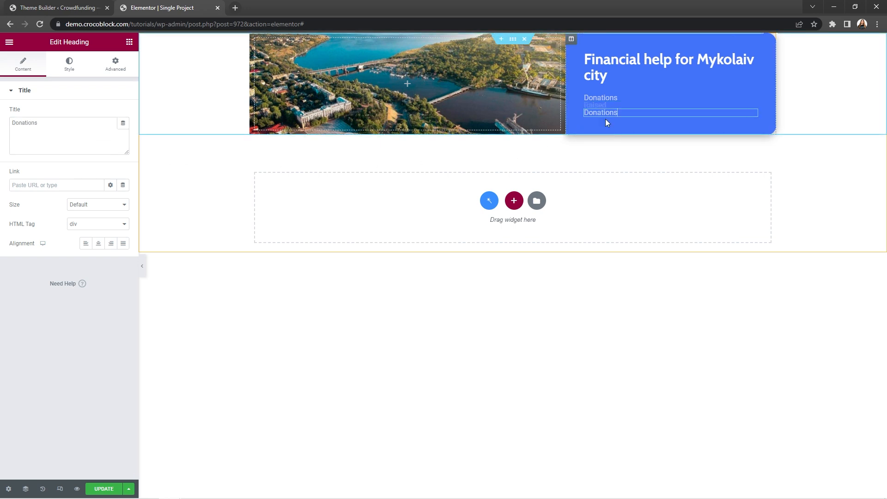
left_click(95, 135)
key("ctrl+a")
type("G")
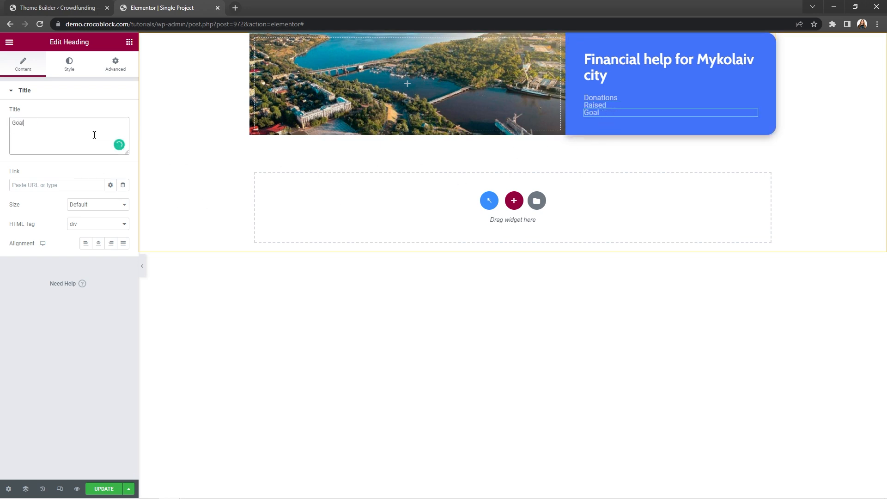
Add a Heading widget below the Goal heading with the text "1" and the HTML tag div.
left_click(130, 43)
left_click_drag(99, 156, 617, 116)
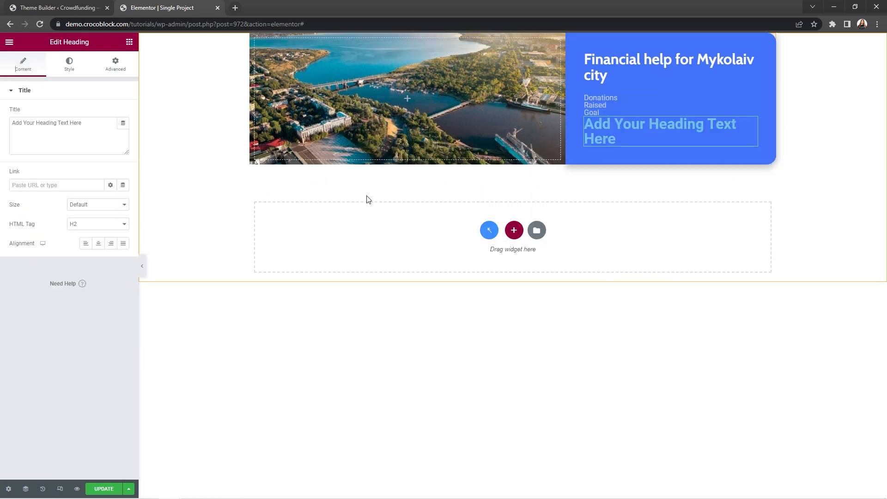
left_click(94, 122)
key("ctrl+a")
type("1")
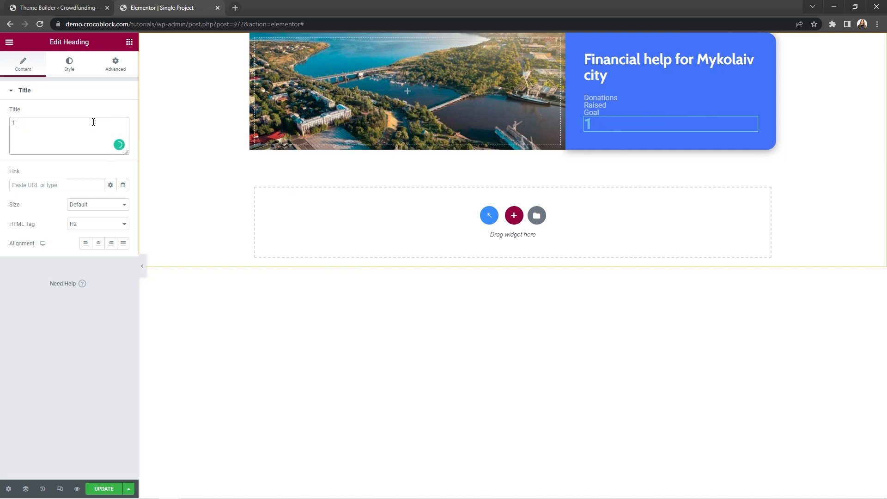
left_click(122, 224)
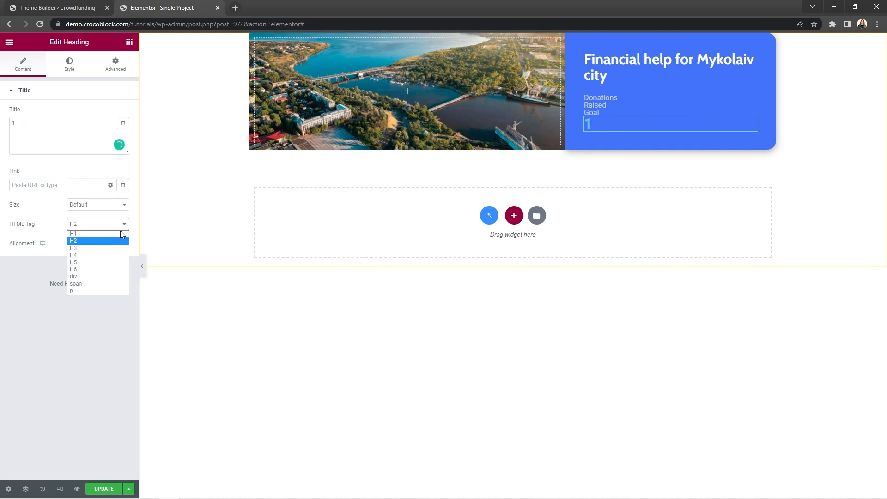
left_click(106, 277)
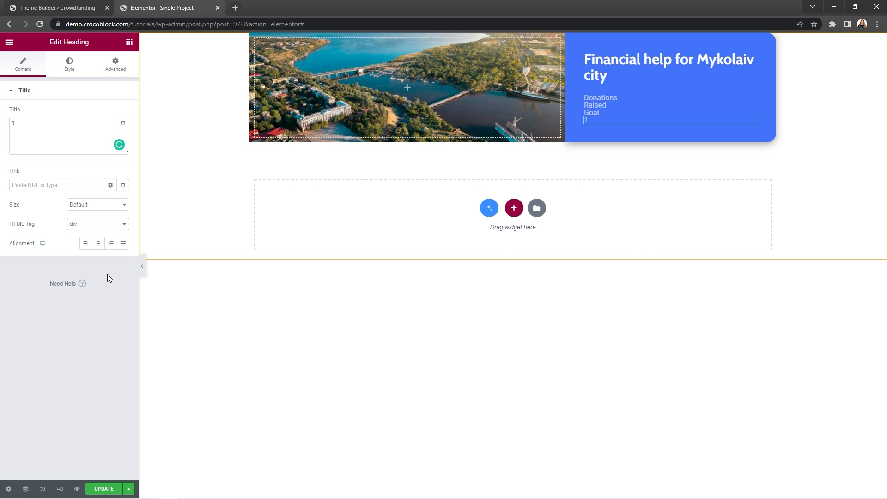
Set the "1" heading's text color to #FFFFFF.
left_click(70, 67)
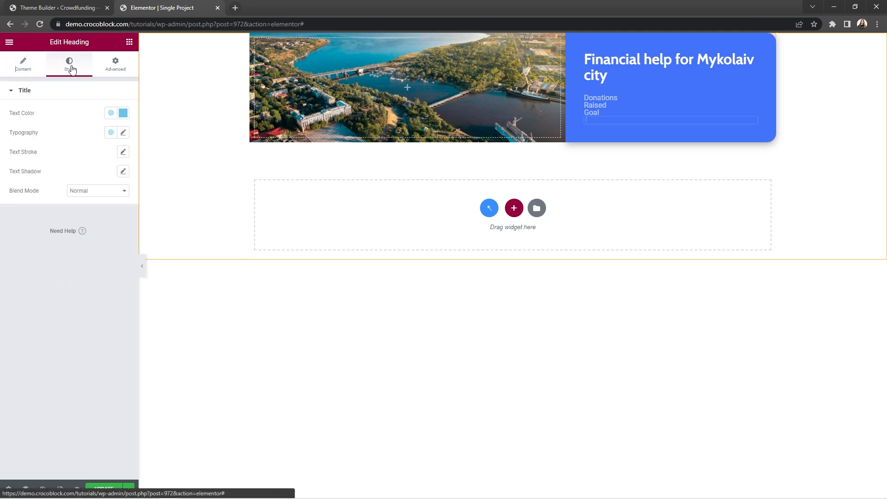
left_click(123, 113)
type("#FFFFFF")
left_click(72, 115)
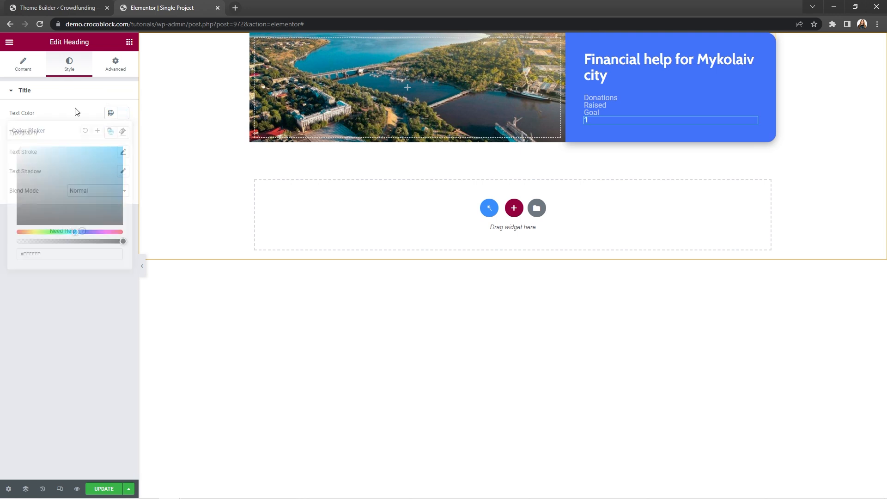
Set the "1" heading's font size to 26 px, weight to Bold and line height to 30 px.
left_click(123, 133)
left_click(110, 204)
type("26")
left_click(101, 224)
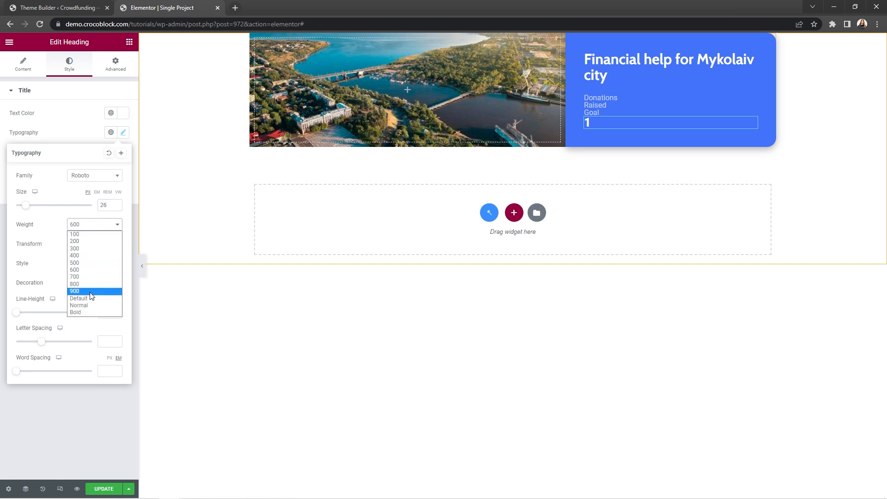
left_click(91, 312)
left_click(109, 299)
left_click(109, 313)
type("30")
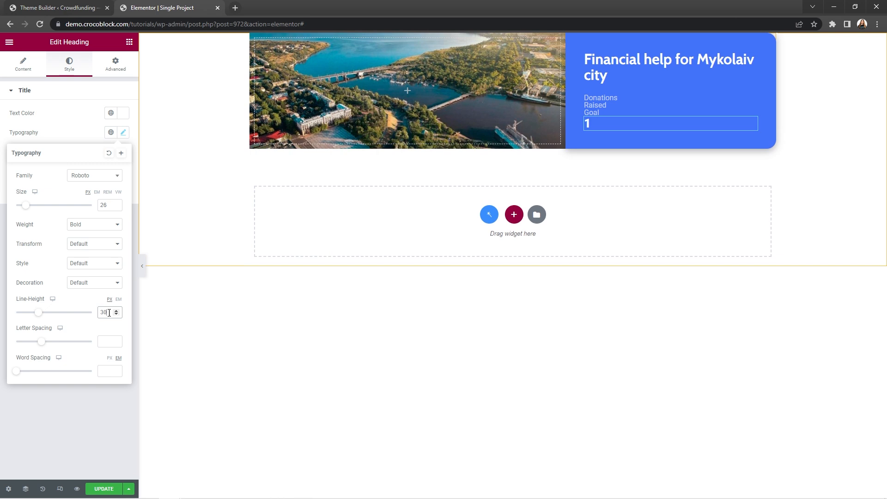
Unlink the "1" heading's margins and set its bottom margin to 15 px.
left_click(120, 68)
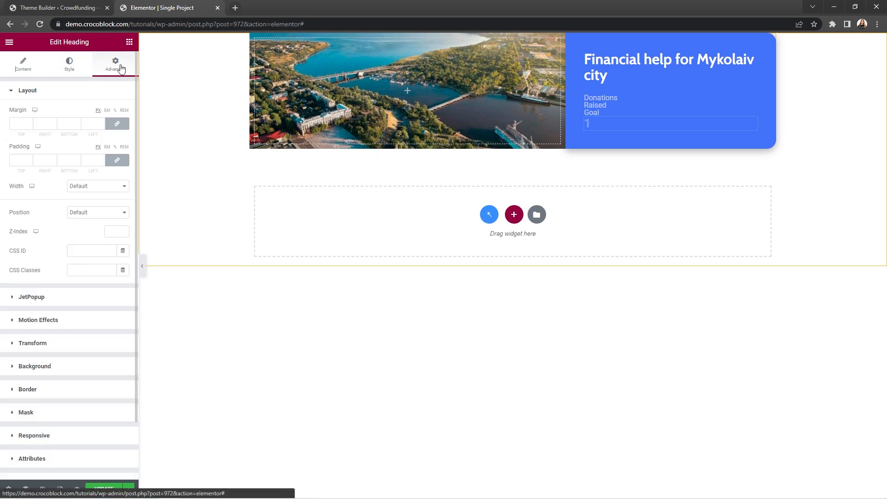
left_click(119, 129)
left_click(65, 124)
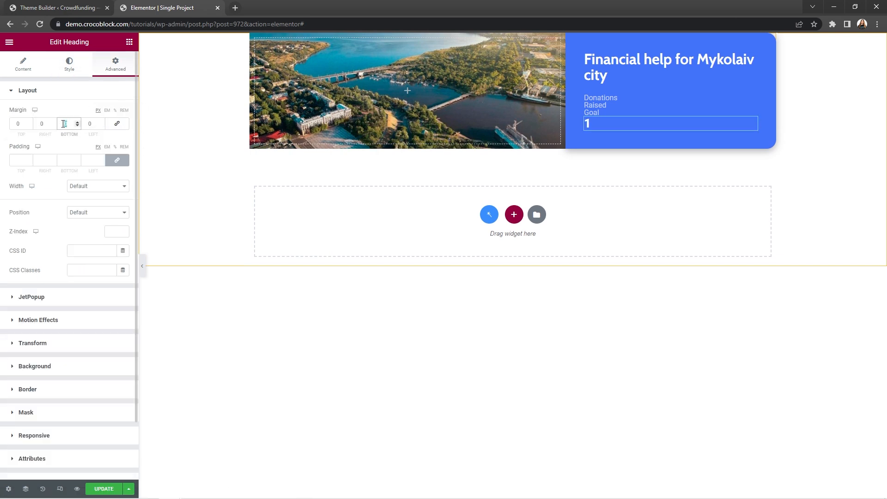
type("5")
Duplicate the "1" heading twice and change the text of the middle copy to "100".
right_click(612, 125)
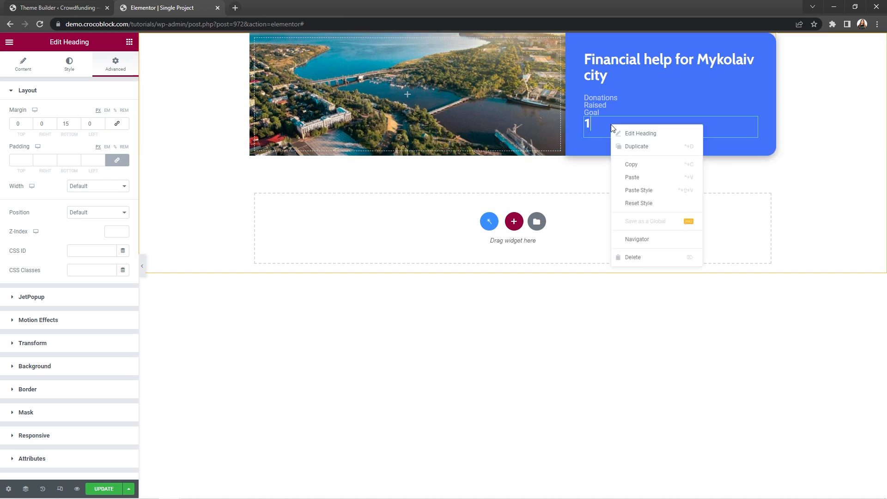
left_click(636, 149)
right_click(634, 149)
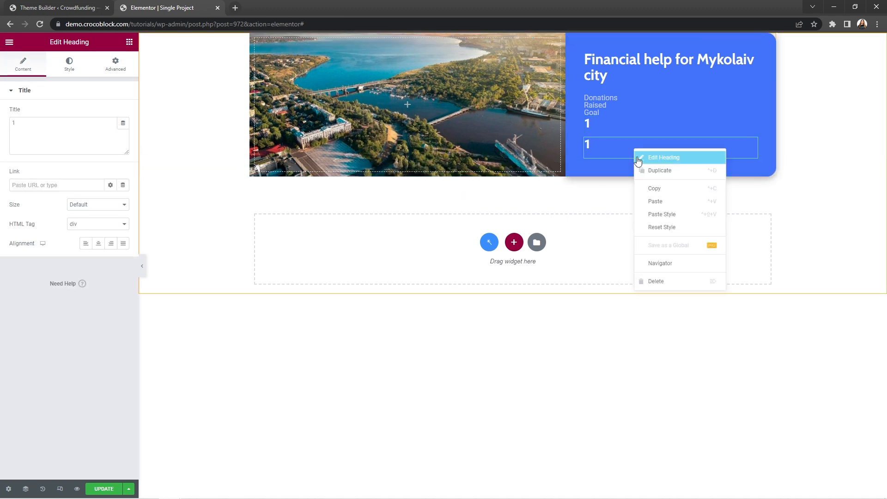
left_click(642, 175)
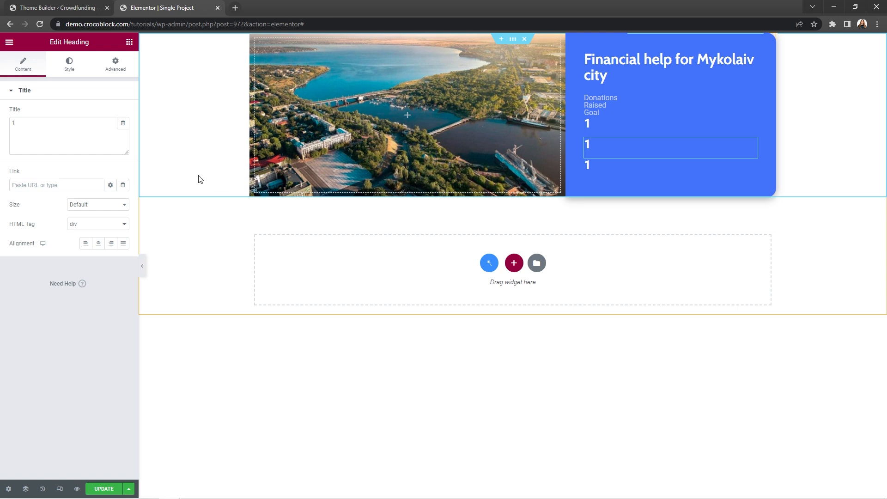
left_click(71, 127)
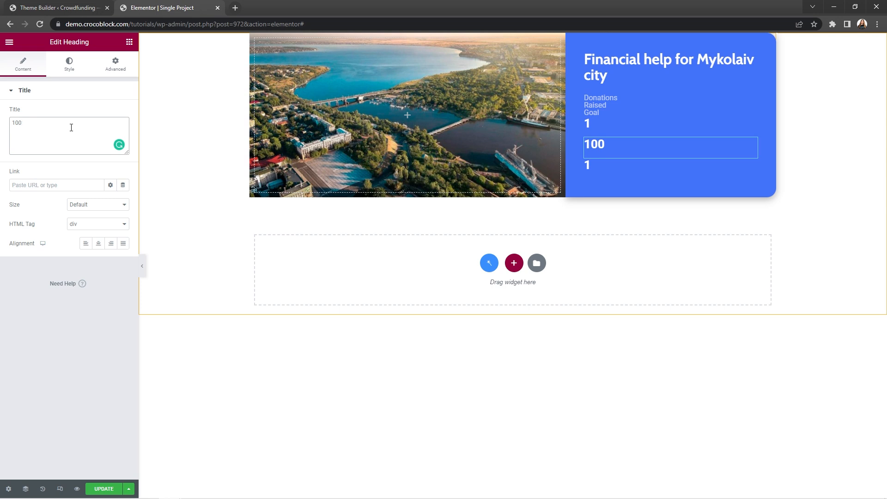
Link the last "1" heading's title to the Total custom field, with "USD" after the value.
left_click(616, 171)
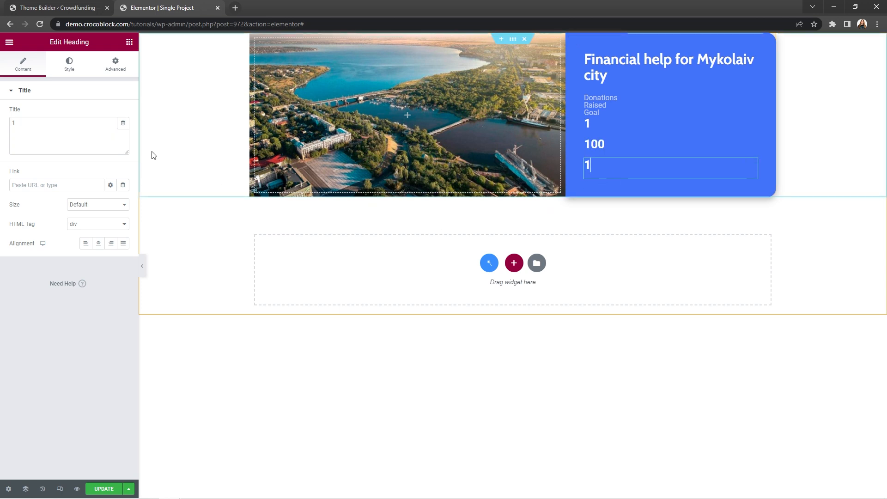
left_click(124, 124)
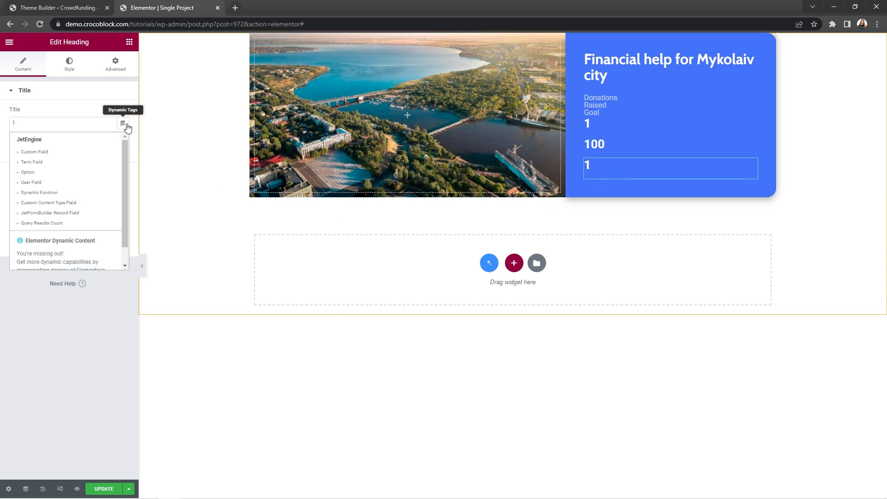
left_click(68, 155)
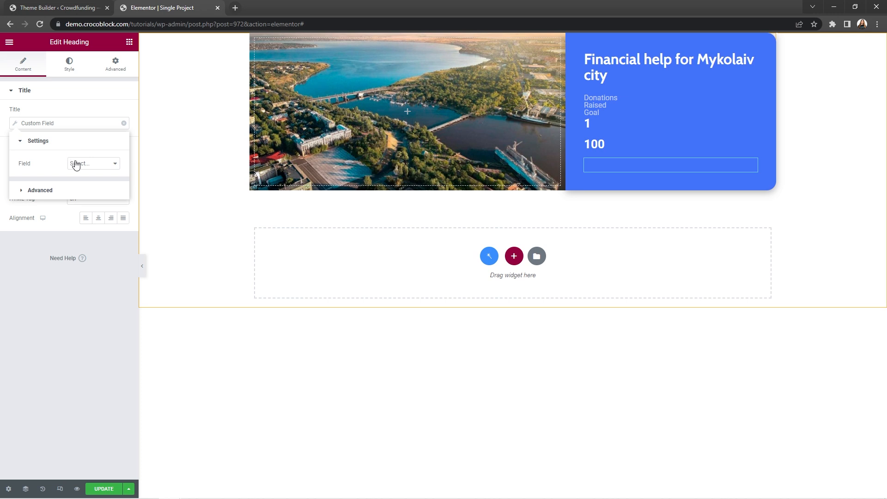
left_click(85, 166)
left_click(85, 181)
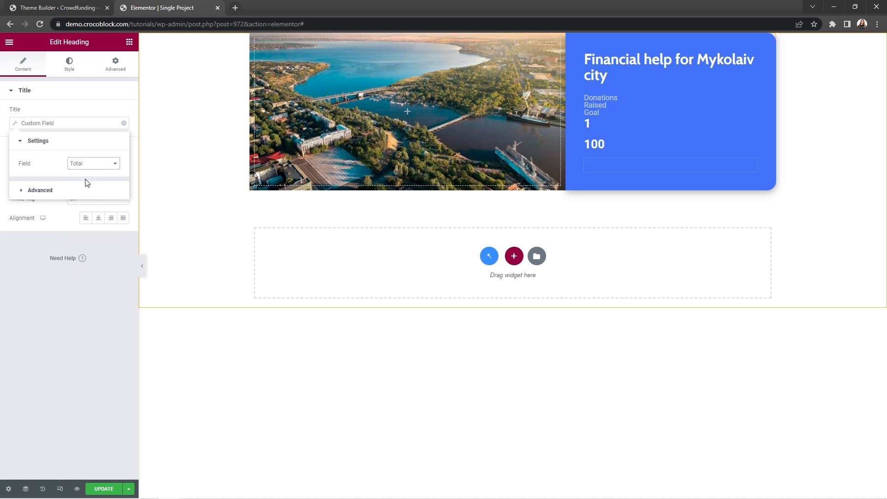
left_click(28, 192)
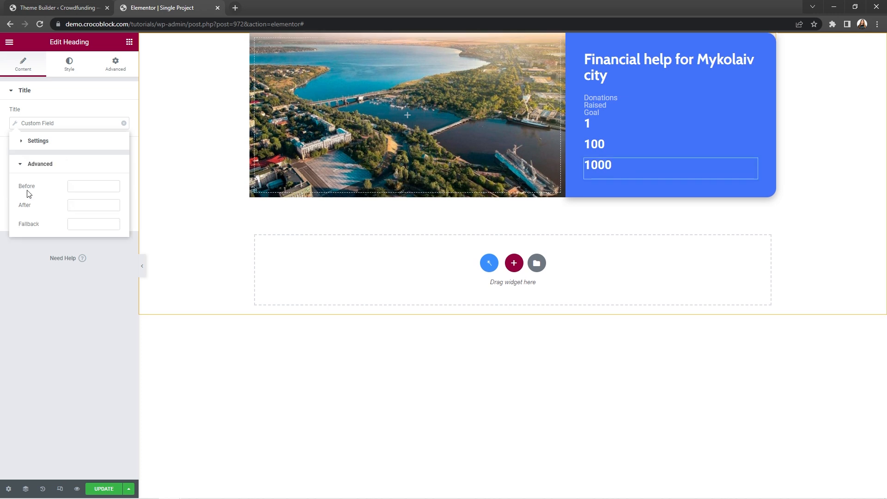
left_click(73, 203)
type("USD")
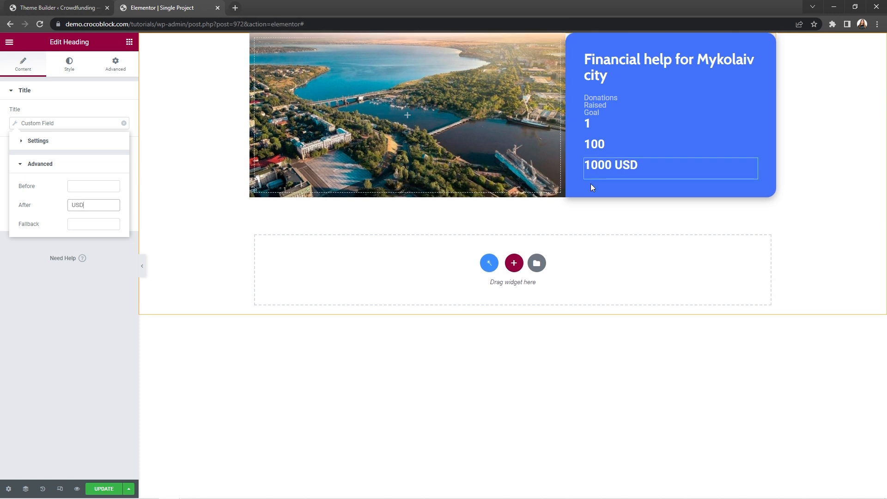
Move the "1" heading directly below Donations and the "100" heading directly below Raised.
left_click(620, 124)
left_click_drag(632, 123, 749, 99)
mouse_move(752, 144)
left_mouse_down()
mouse_move(771, 131)
mouse_move(756, 133)
left_mouse_up()
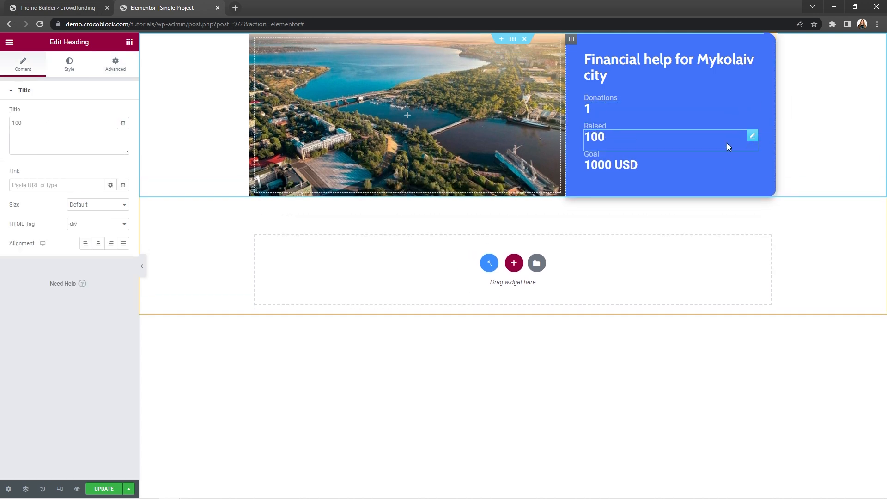
Add a Progress Bar widget below the goal amount with no title or inner text and a percentage of 10.
left_click(129, 42)
type("Progress")
left_click_drag(35, 107, 619, 168)
triple_click(103, 123)
key("BackSpace")
triple_click(86, 221)
key("BackSpace")
left_click_drag(47, 173, 17, 177)
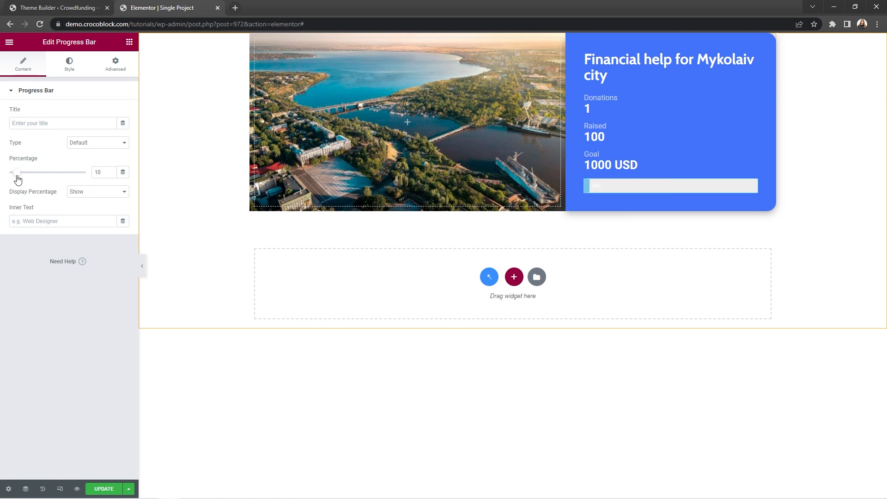
Set the progress bar's color to #FFFFFF and its background color to #FFFFFF52.
left_click(76, 68)
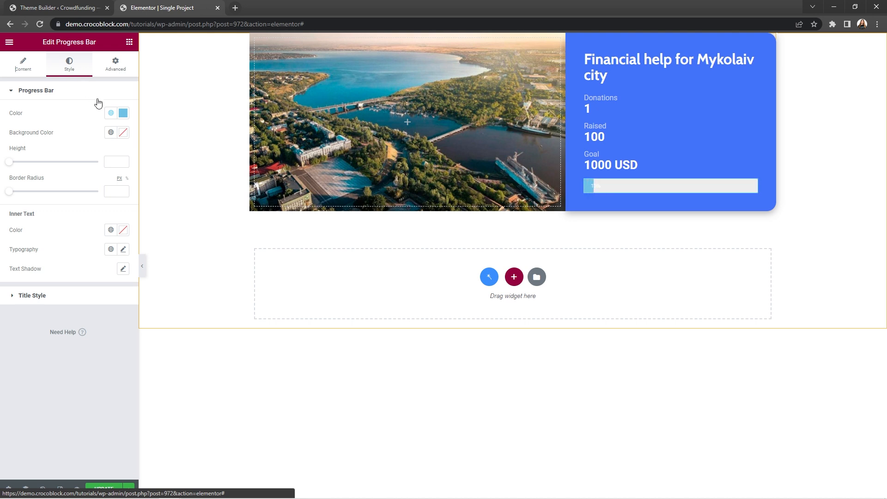
left_click(122, 113)
type("#FFFFFF")
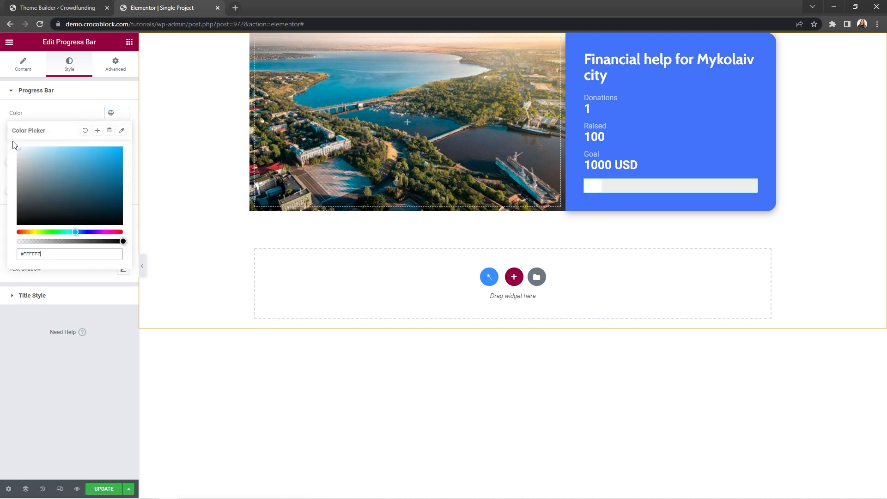
left_click(79, 117)
left_click(123, 133)
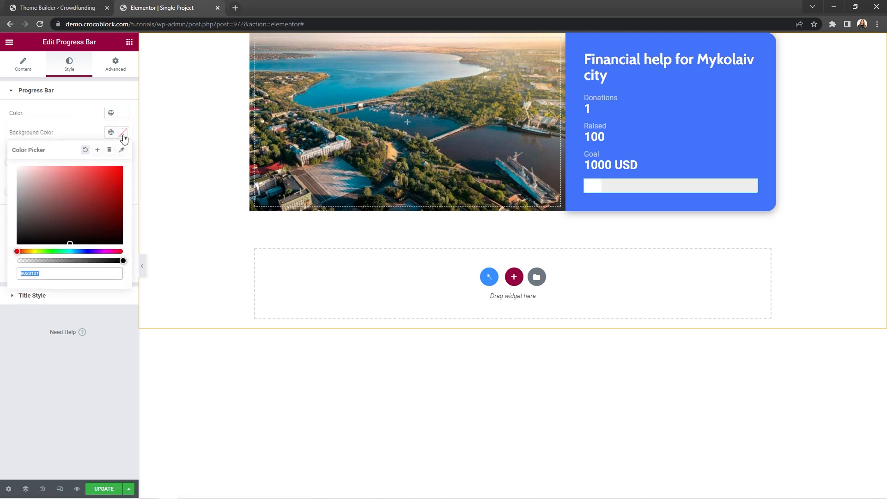
type("#FFFFFF52")
left_click(124, 135)
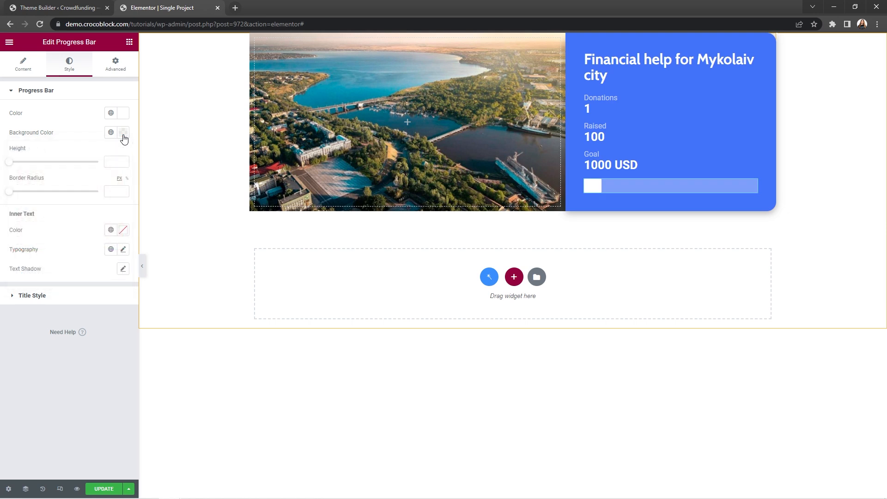
Set the progress bar's height to 40 and its border radius to 20 px.
left_click(114, 160)
type("40")
left_click(111, 189)
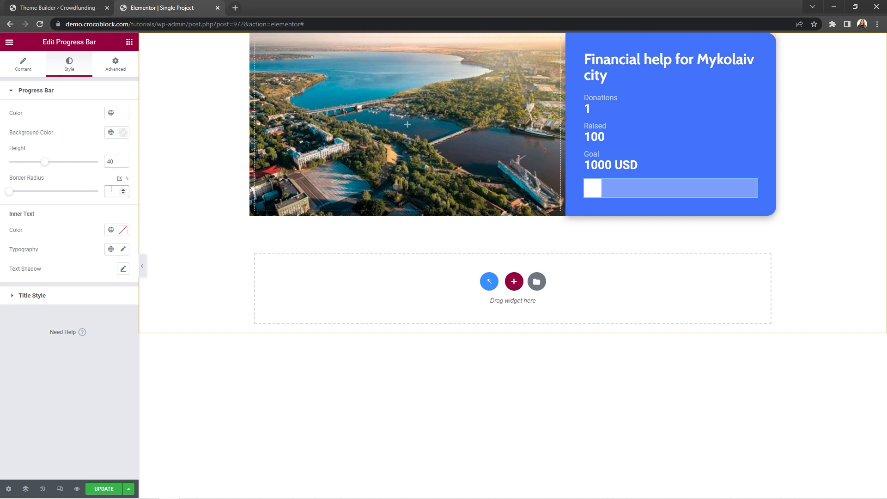
type("20")
Set the progress bar's inner text color to #4272F9 and its font size to 17 px.
left_click(123, 229)
type("#4272F9")
left_click(123, 231)
left_click(122, 250)
left_click(110, 323)
type("17")
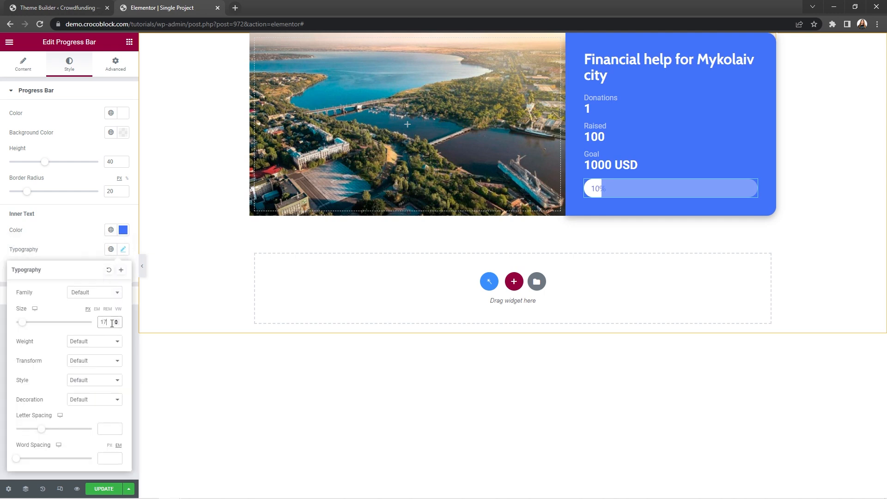
Unlink the progress bar's margins and set its bottom margin to 35 px.
left_click(132, 66)
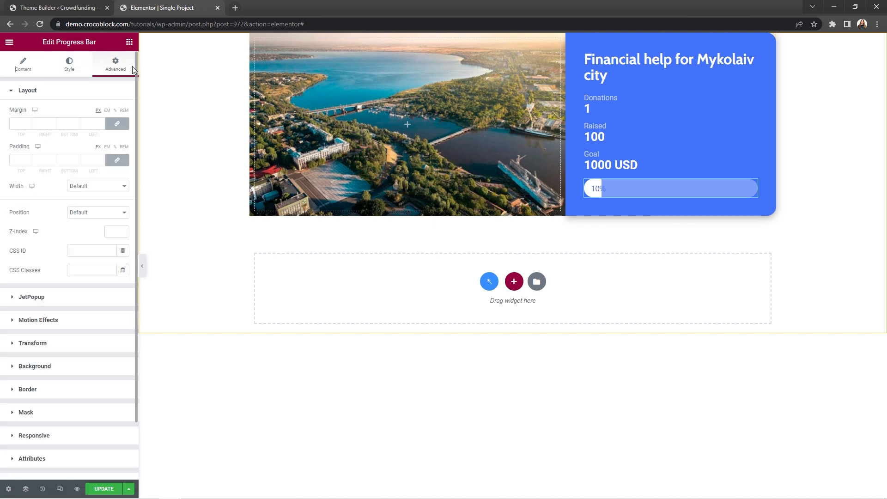
left_click(117, 124)
double_click(64, 124)
type("35")
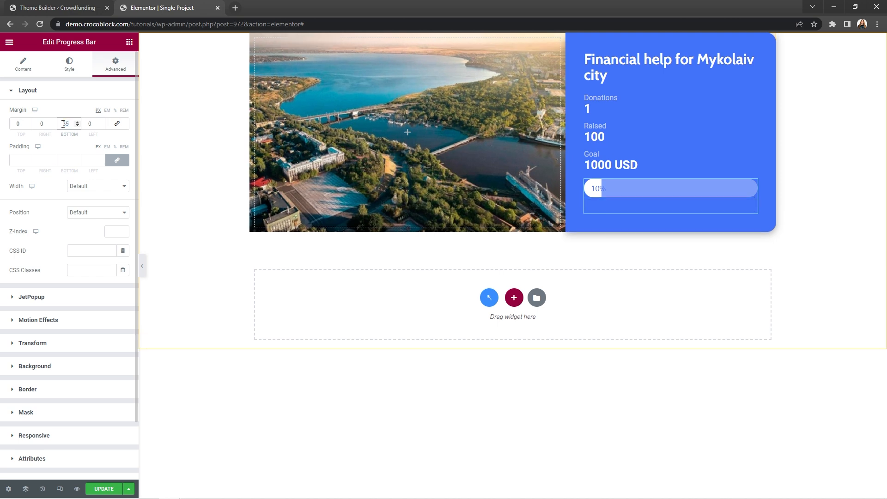
Add a Button widget below the progress bar with the text "Donate Now" and justified alignment.
left_click(130, 42)
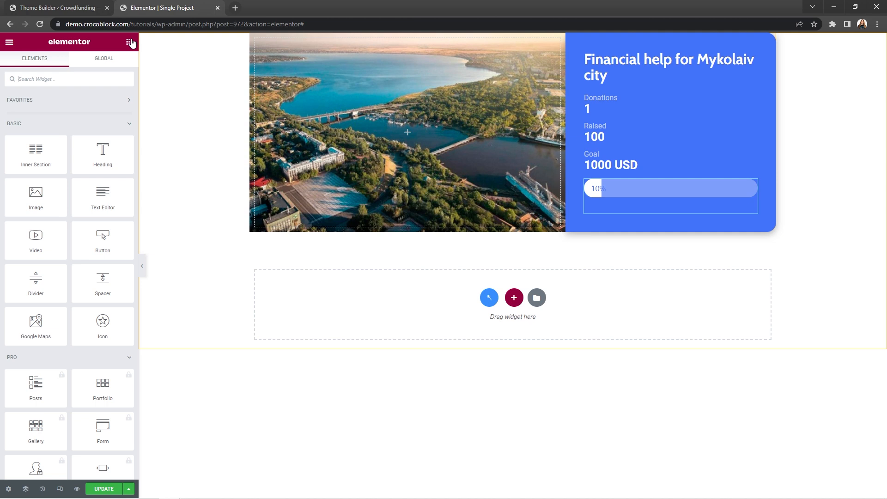
left_click_drag(102, 238, 619, 217)
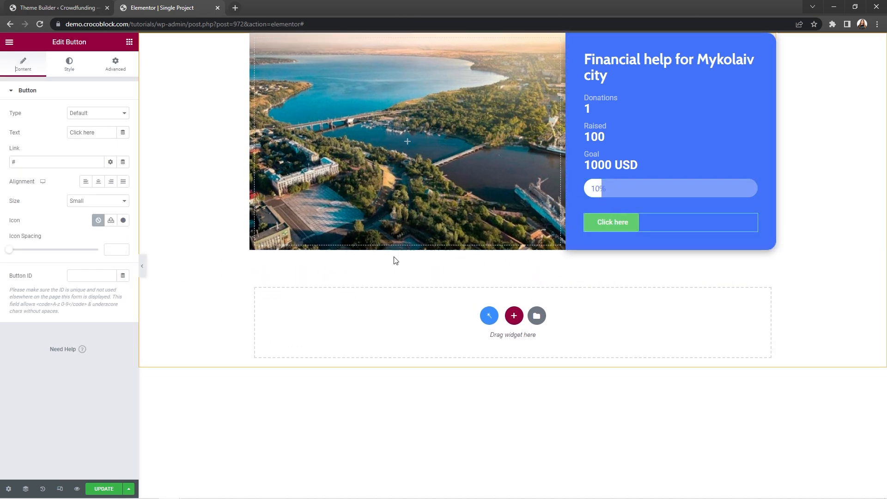
triple_click(105, 134)
type("Donate Now")
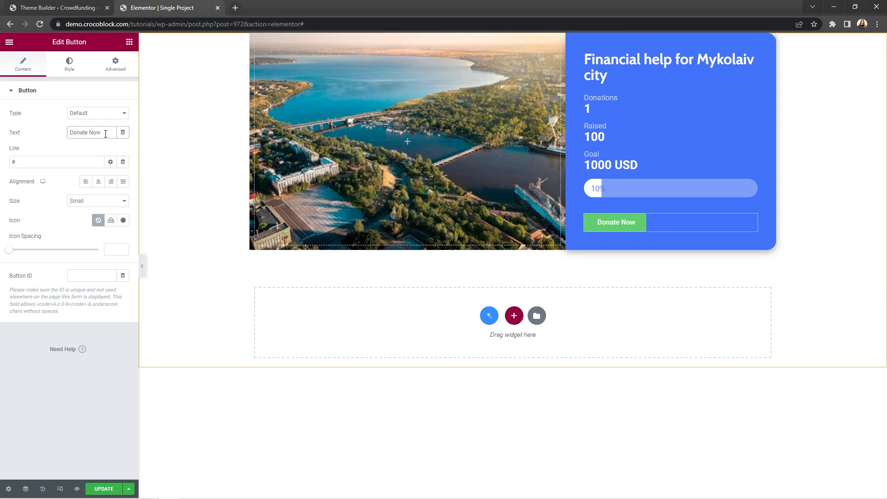
left_click(124, 183)
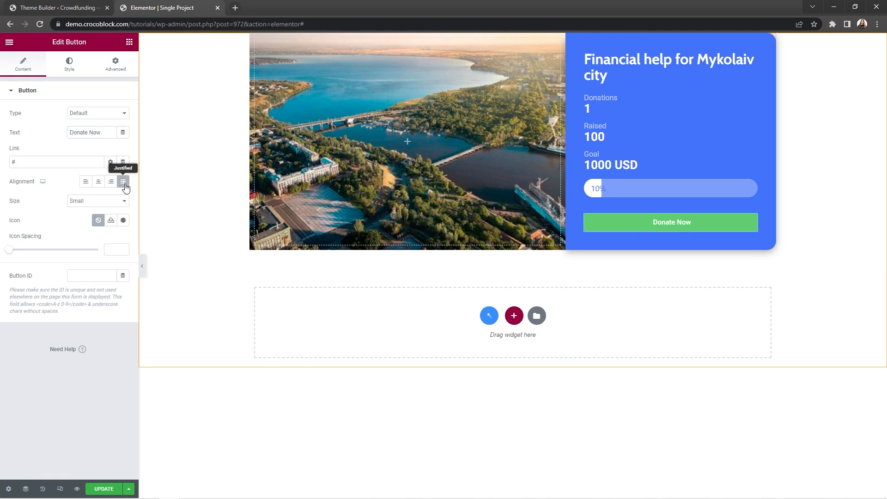
Set the Donate Now button's background color to #F2D23C and its text color to the column's blue.
left_click(73, 64)
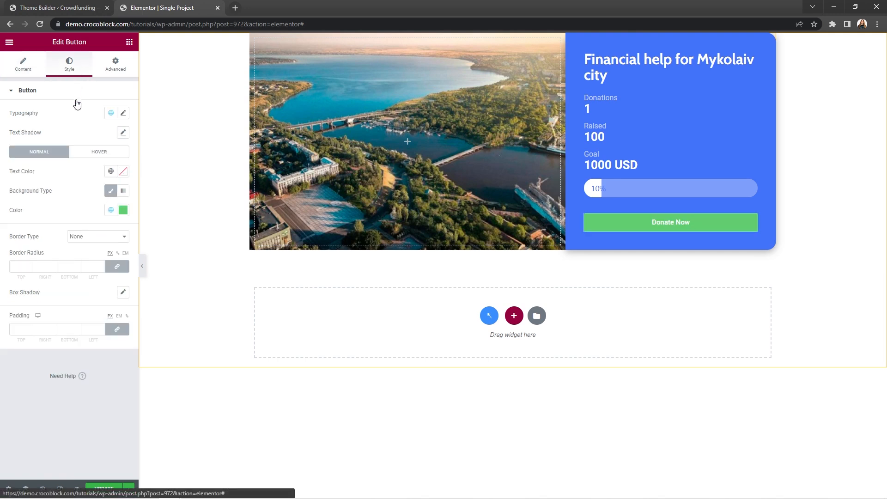
left_click(123, 210)
type("#F2D23C")
left_click(124, 212)
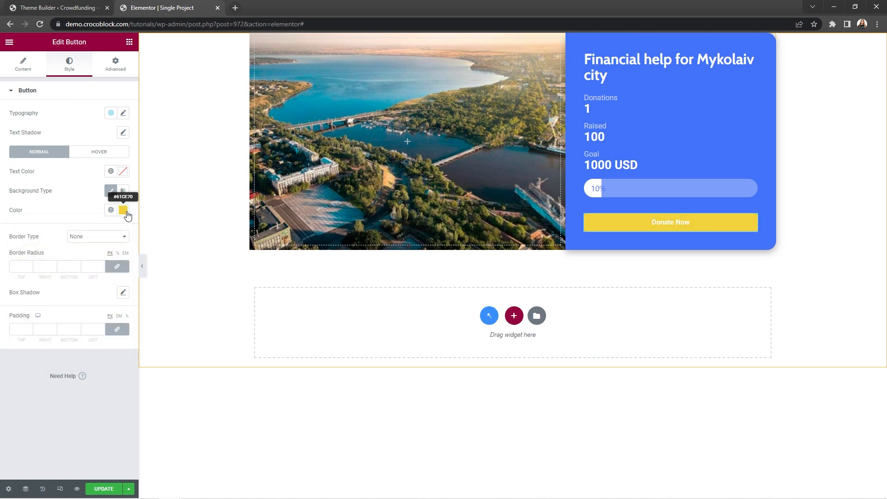
left_click(123, 172)
key("ctrl+v")
left_click(123, 172)
Give the Donate Now button a border radius of 30 px and padding of 20 px on all sides.
left_click(89, 266)
type("30")
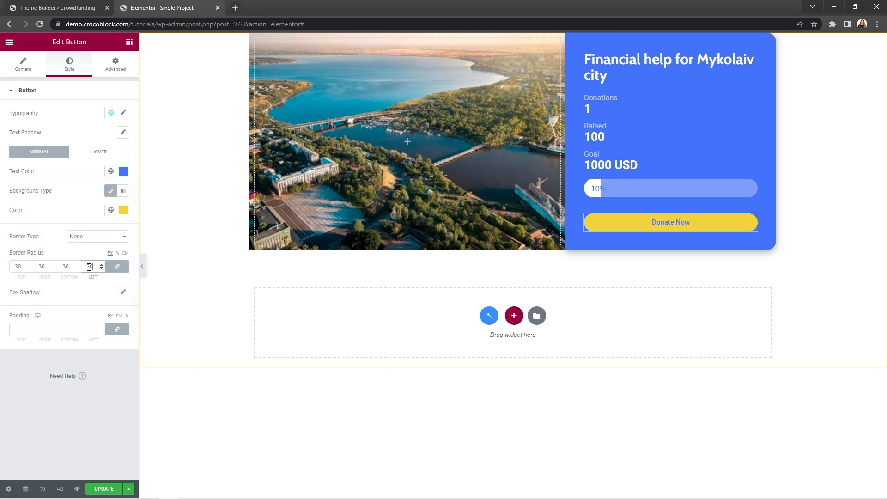
left_click(89, 327)
type("20")
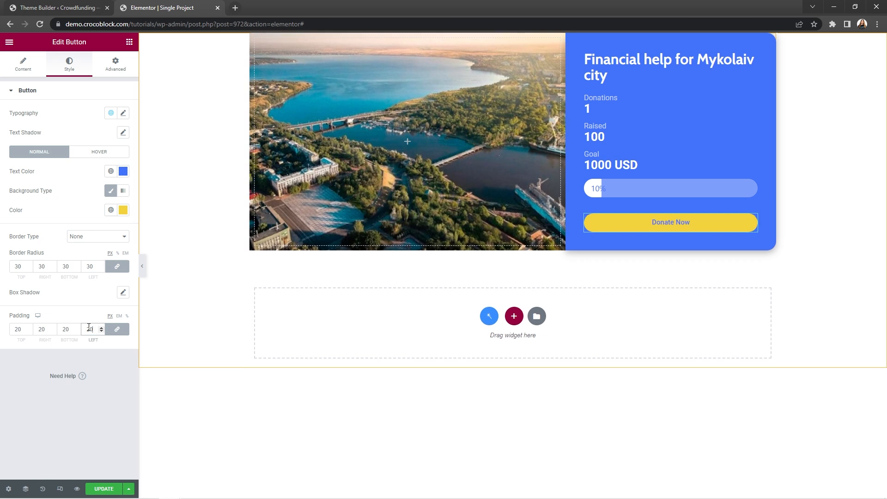
Set the Donate Now button's font size to 18 px, weight to 600 and text transform to Uppercase.
left_click(123, 112)
left_click(109, 186)
type("18")
left_click(109, 205)
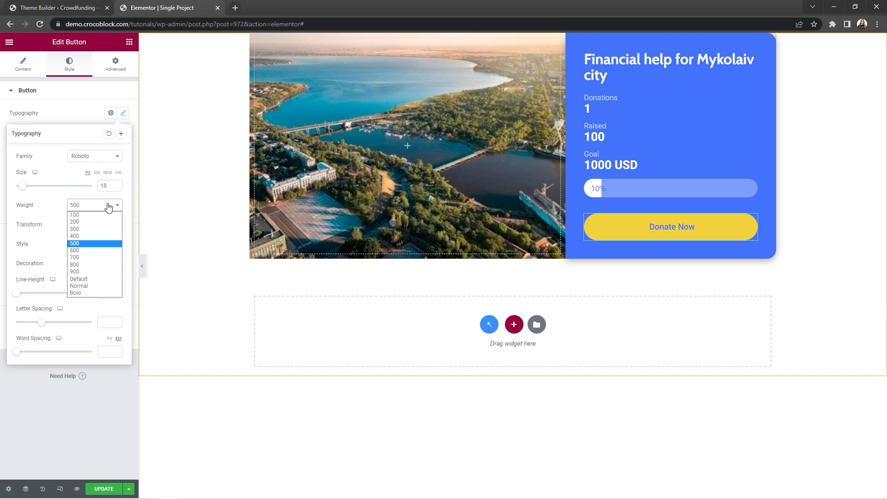
left_click(98, 250)
left_click(111, 225)
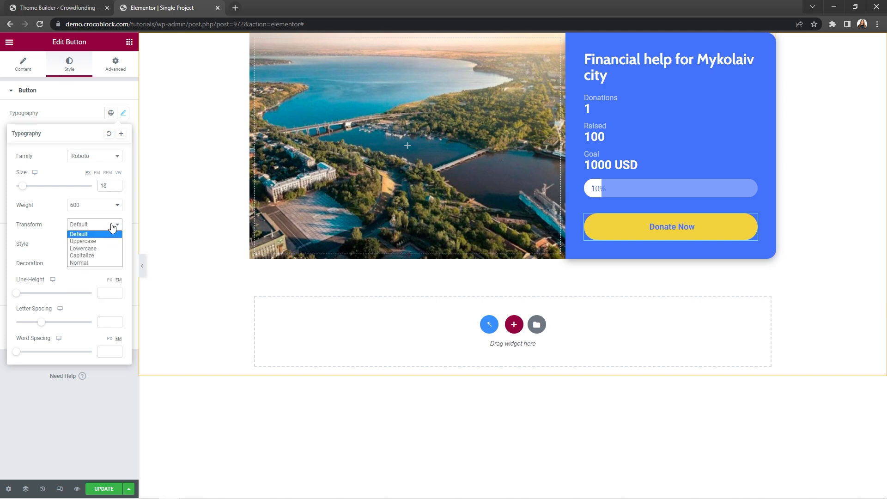
left_click(103, 240)
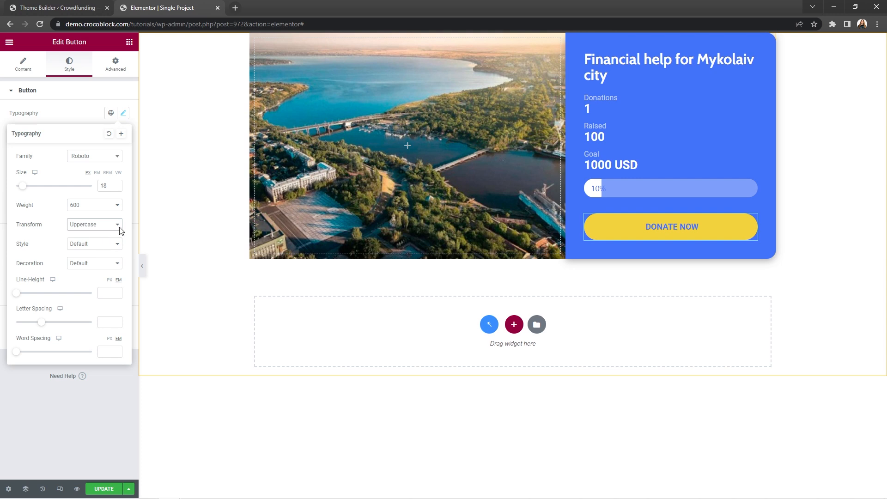
left_click(123, 114)
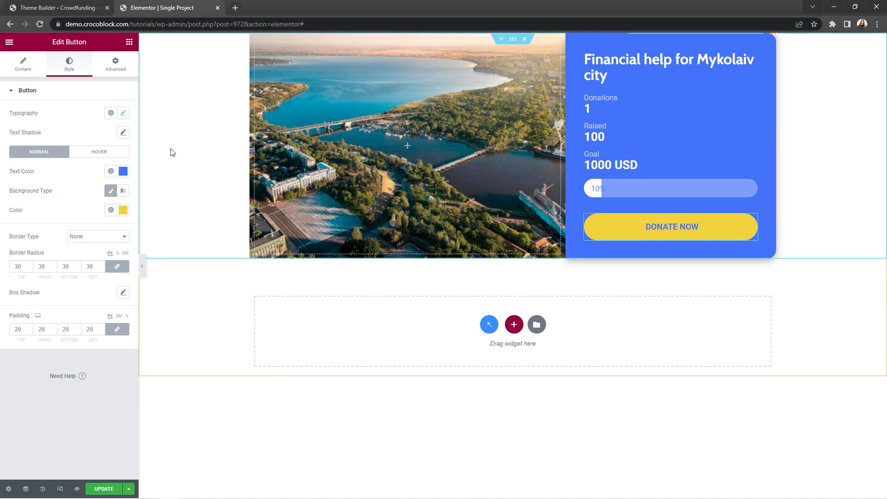
Attach the "Donate Now" popup to the Donate Now button through its JetPopup settings.
left_click(118, 67)
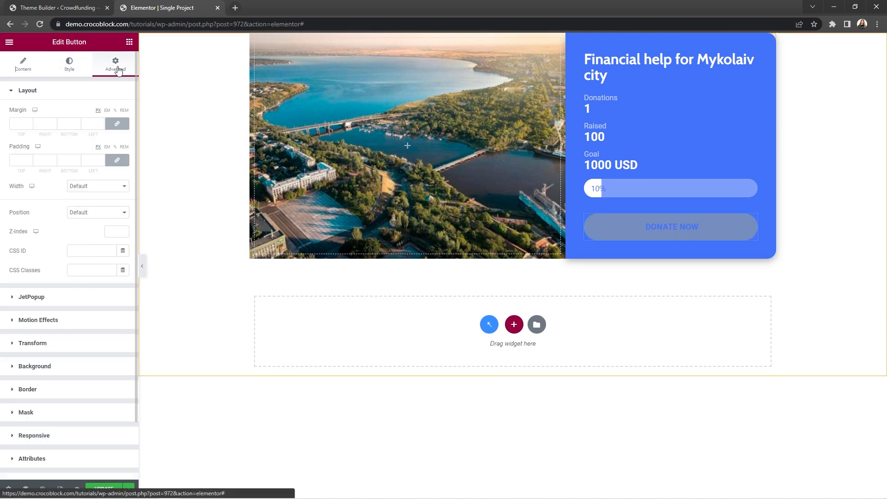
left_click(72, 299)
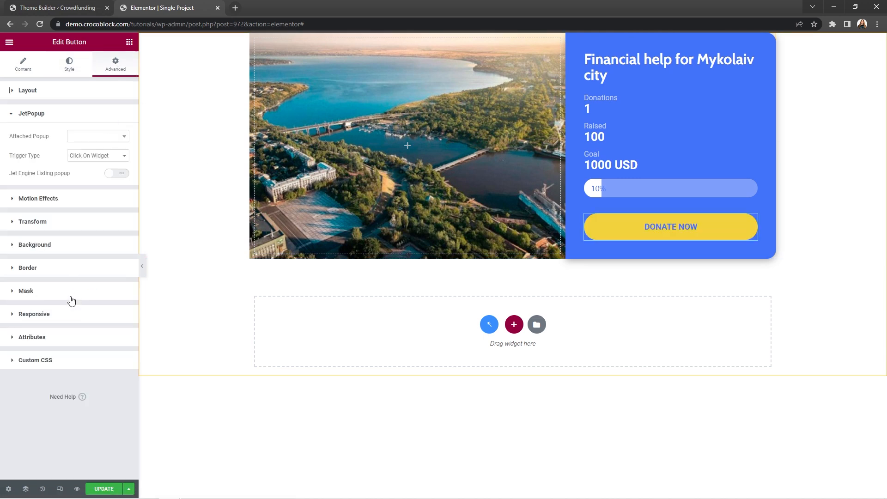
left_click(121, 137)
type("Donate")
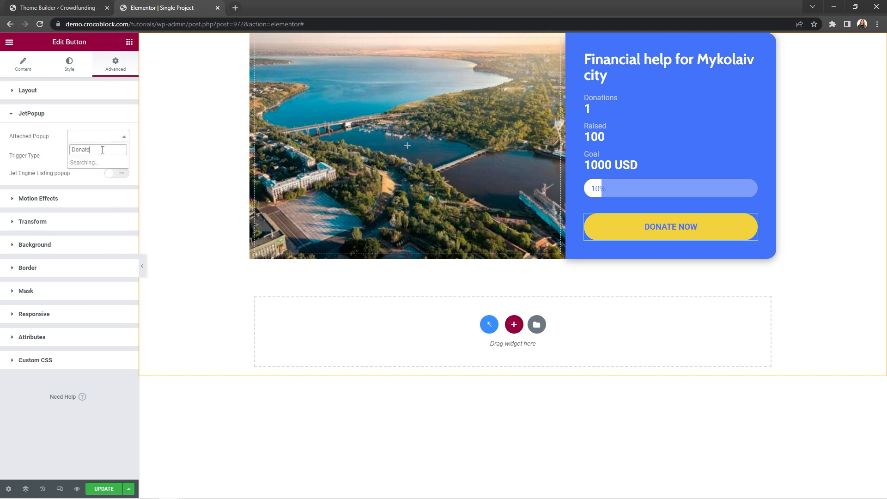
left_click(99, 163)
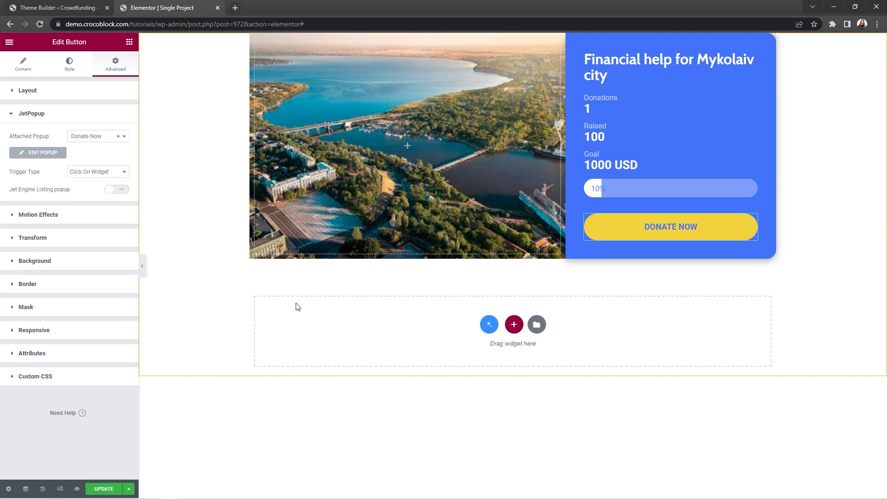
Add a section with two equal columns below the project block and set its top padding to 40 px.
left_click(514, 325)
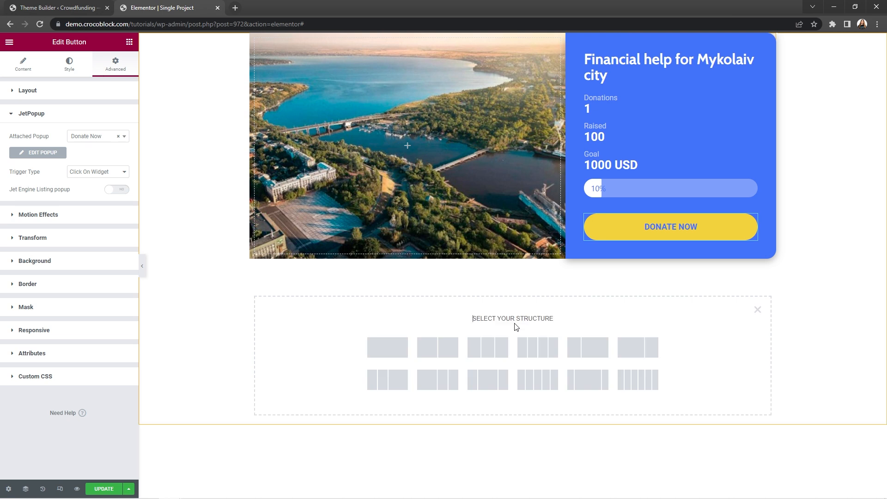
left_click(445, 348)
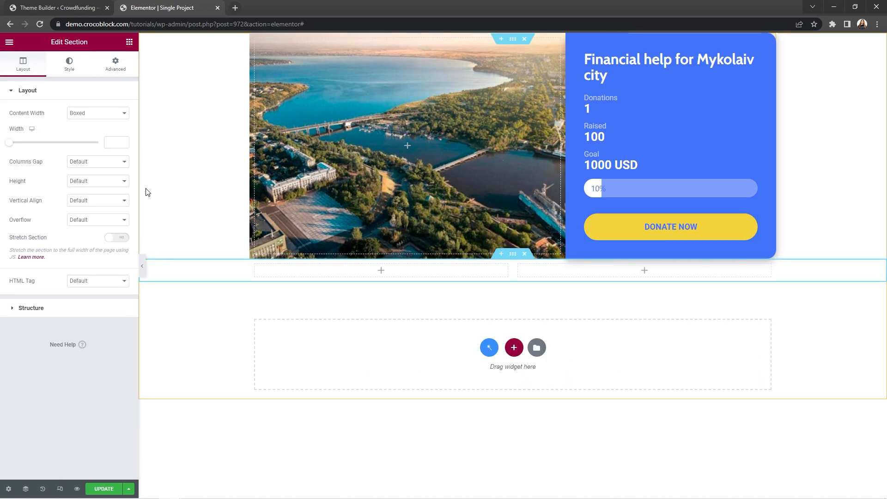
left_click(116, 64)
left_click(121, 159)
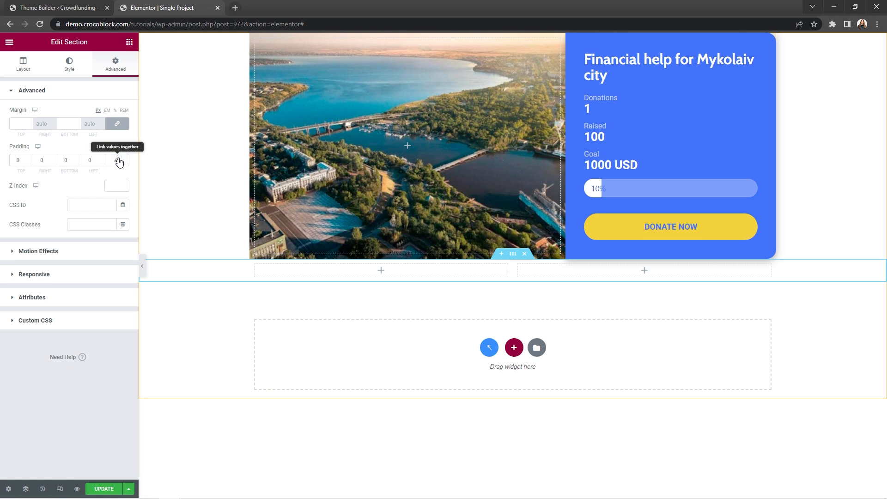
left_click(16, 160)
type("40")
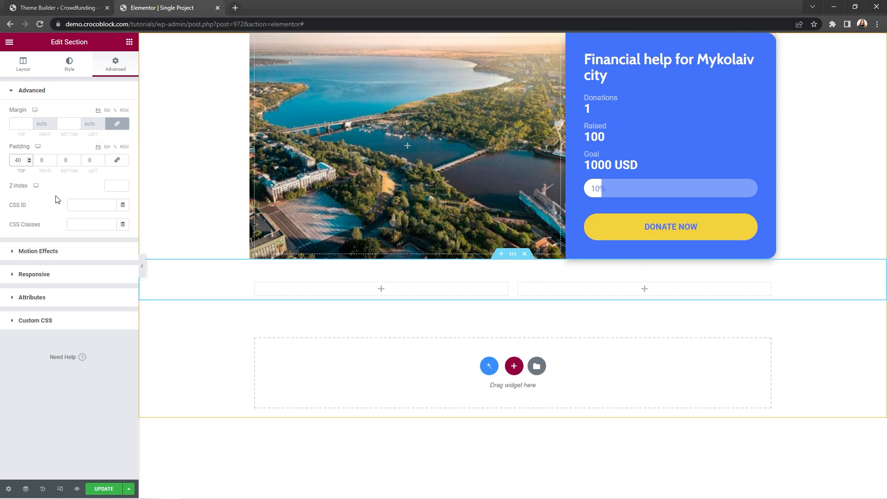
Set the new section's first column to 6% width with a classic background color of #F8FAFC.
left_click(255, 283)
left_click(114, 113)
type("6")
left_click(78, 63)
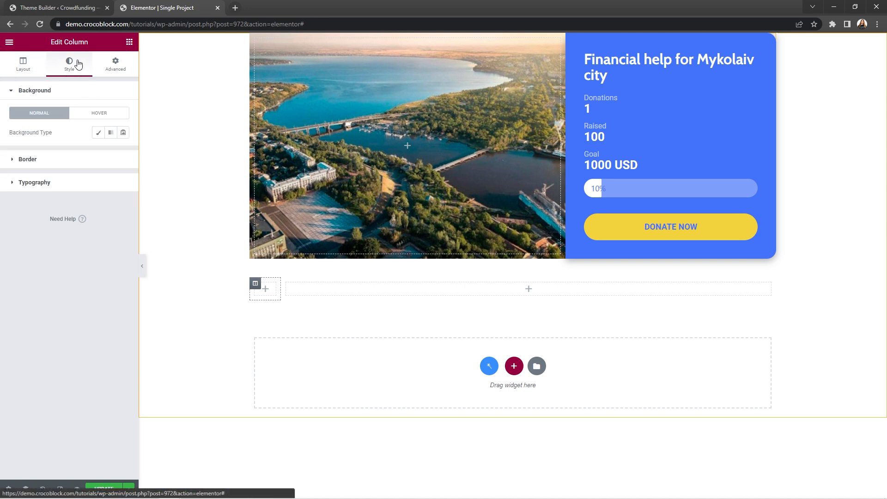
left_click(98, 132)
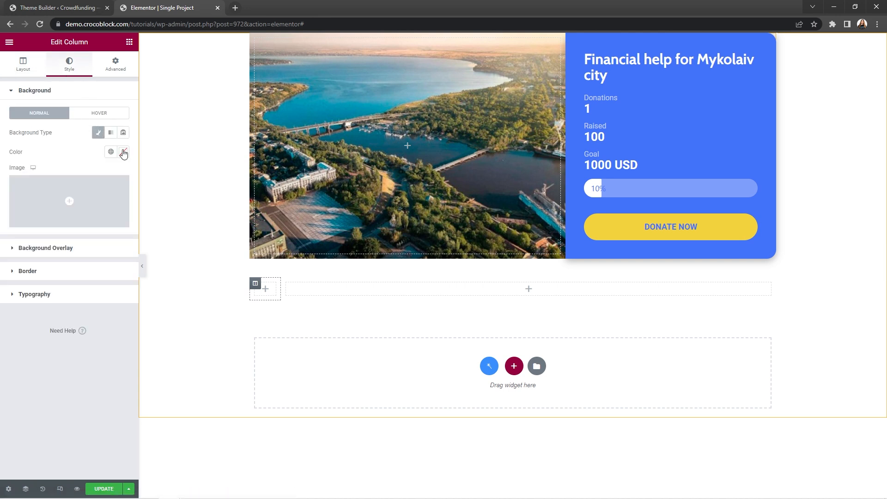
left_click(124, 154)
type("#F8FAFC")
left_click(124, 156)
Give the narrow column a solid #E2E8F0 border, 1 px wide at the top, bottom and left and 0 at the right.
left_click(101, 274)
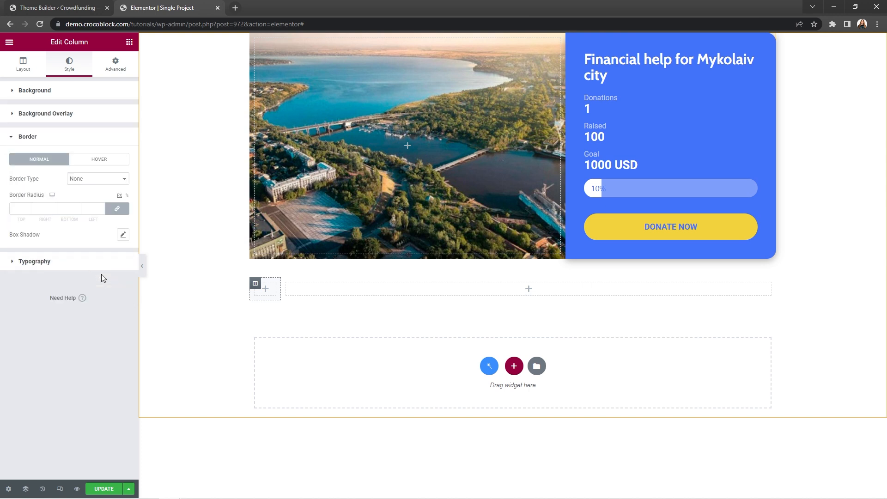
left_click(118, 179)
left_click(107, 197)
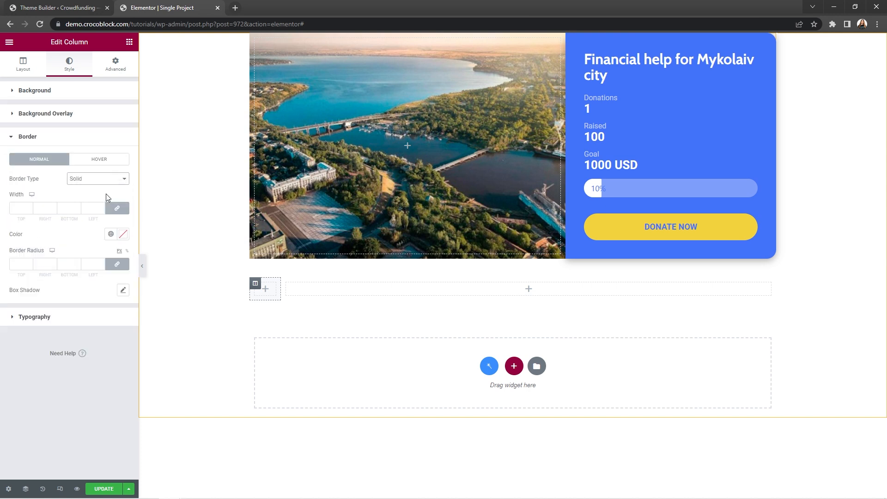
left_click(117, 208)
double_click(64, 209)
double_click(93, 208)
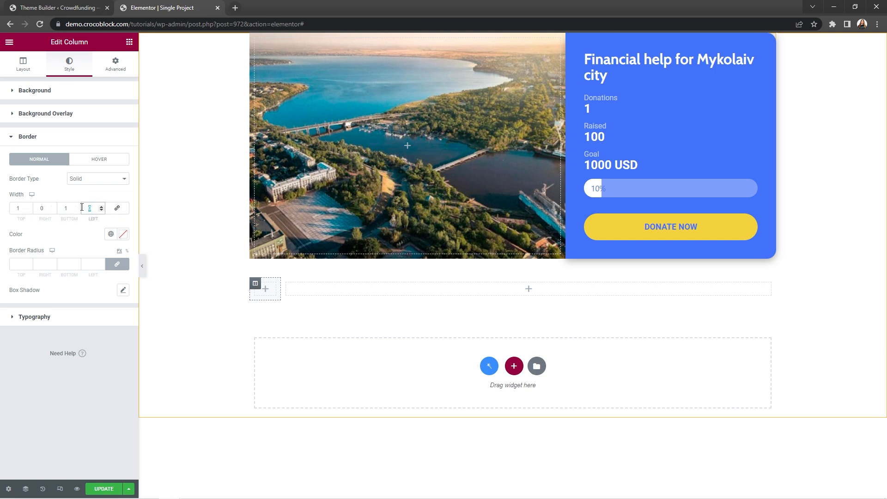
left_click(123, 235)
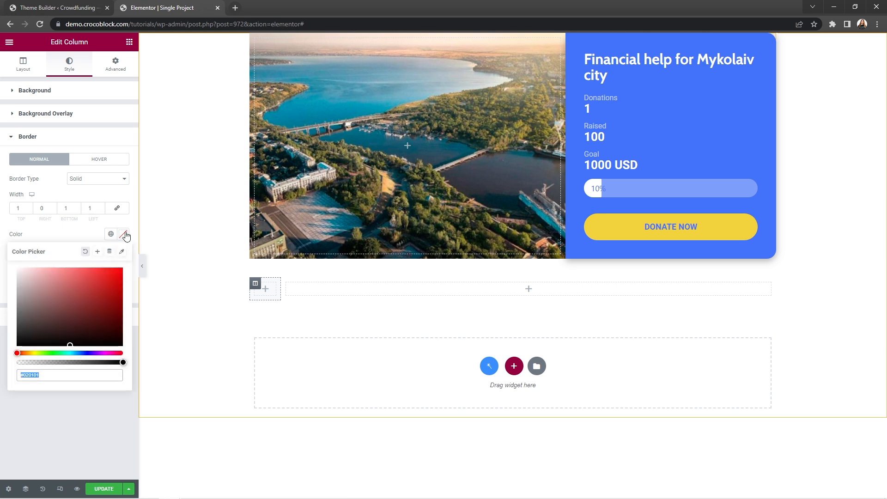
type("#E2E8F0")
left_click(124, 235)
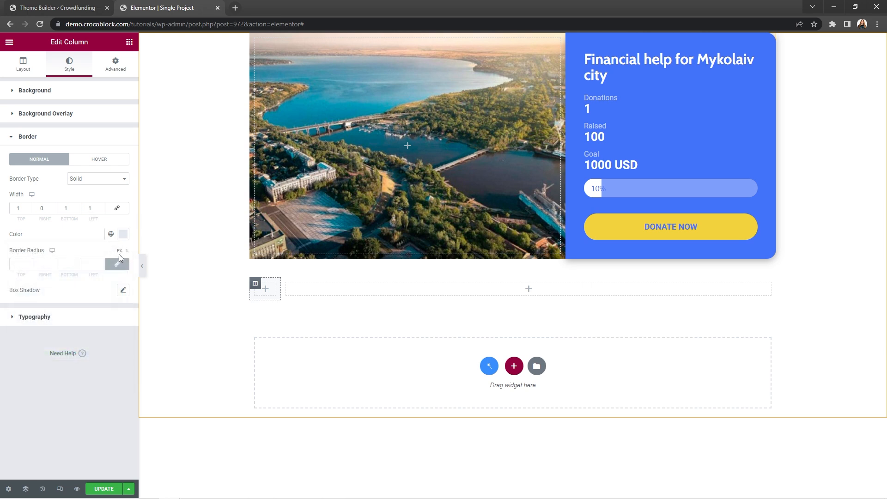
Round the narrow column's left corners and set its padding individually per side.
left_click(20, 264)
type("0")
left_click(91, 265)
left_click(122, 69)
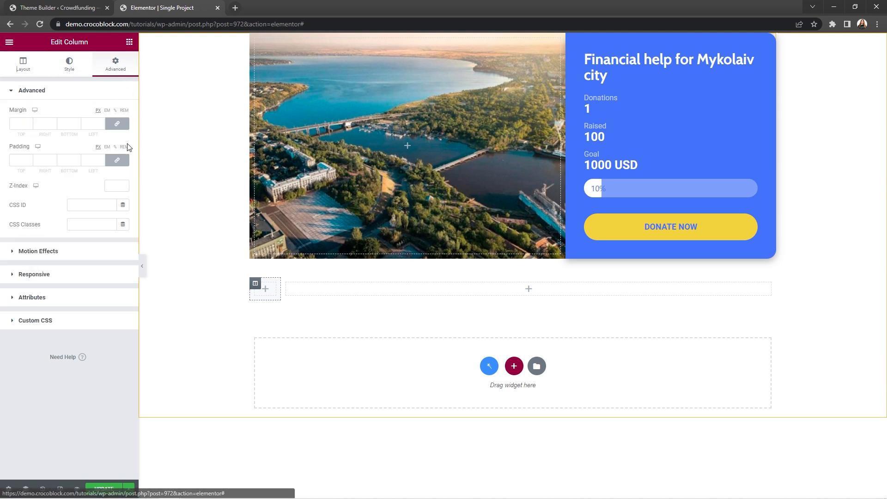
left_click(119, 160)
left_click(12, 160)
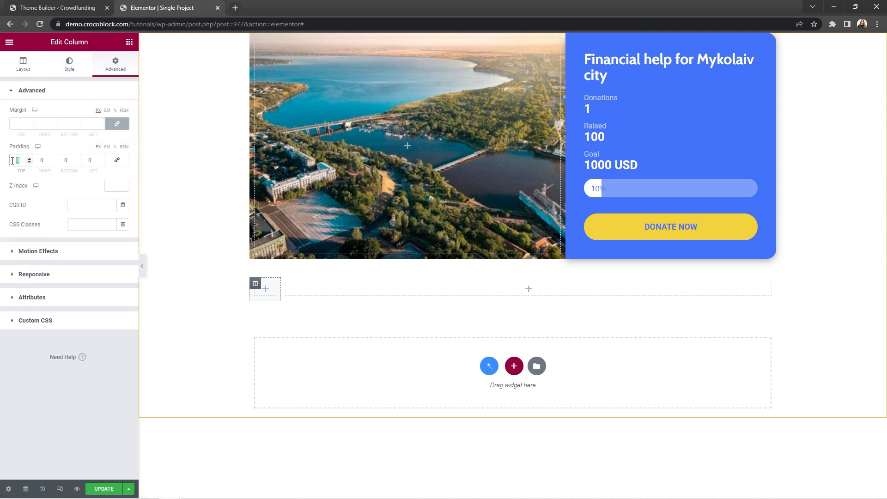
left_click(66, 160)
left_click(92, 158)
Add an Image widget to the narrow column and upload and insert info.svg as its image.
left_click(129, 42)
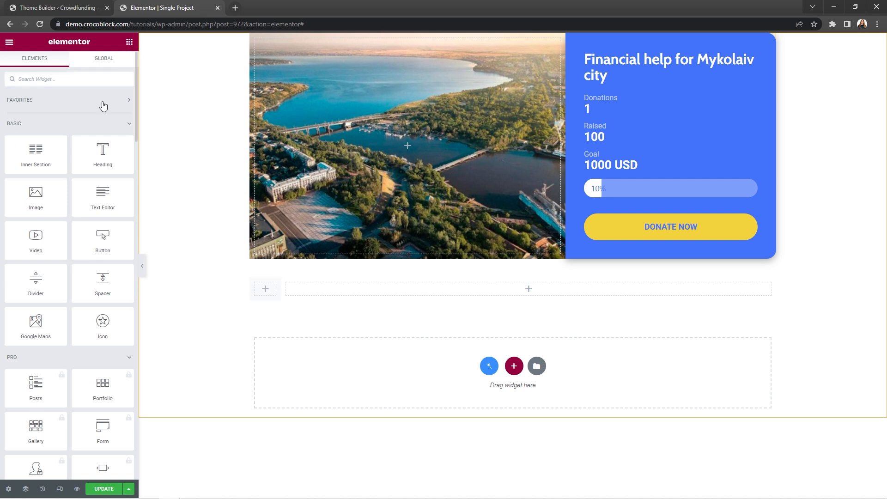
left_click_drag(36, 194, 270, 288)
left_click(74, 153)
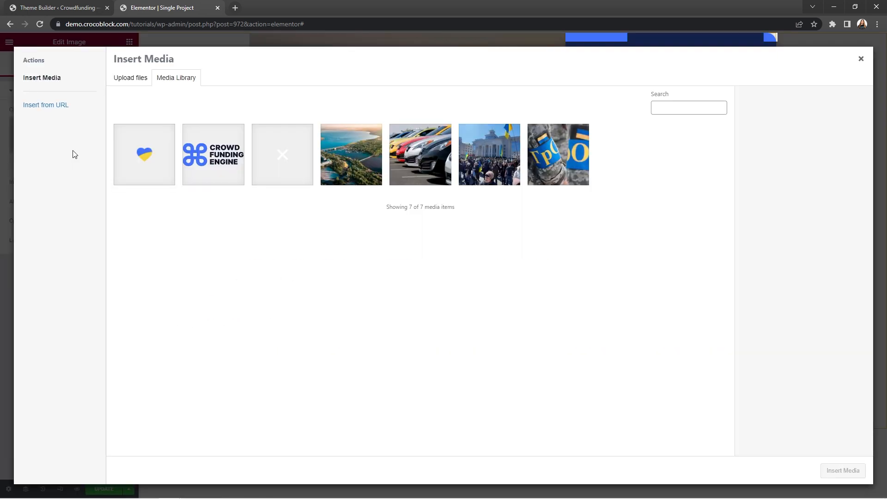
left_click(136, 81)
left_click(479, 240)
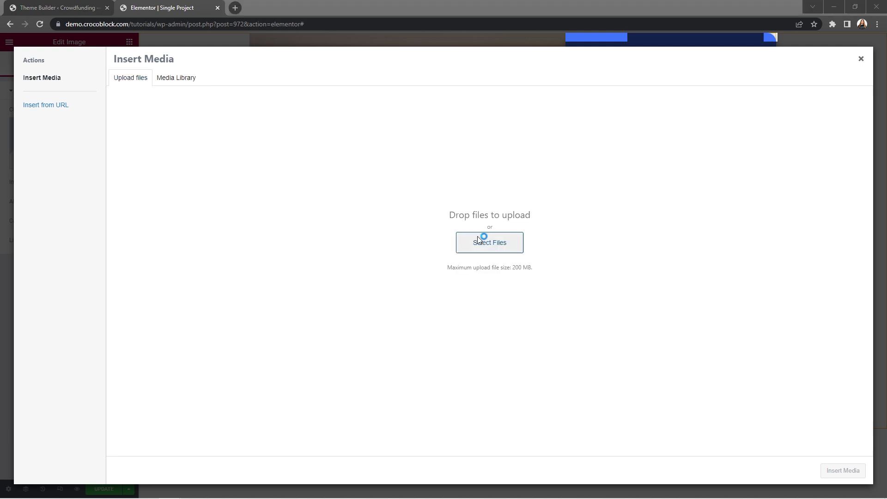
left_click(109, 143)
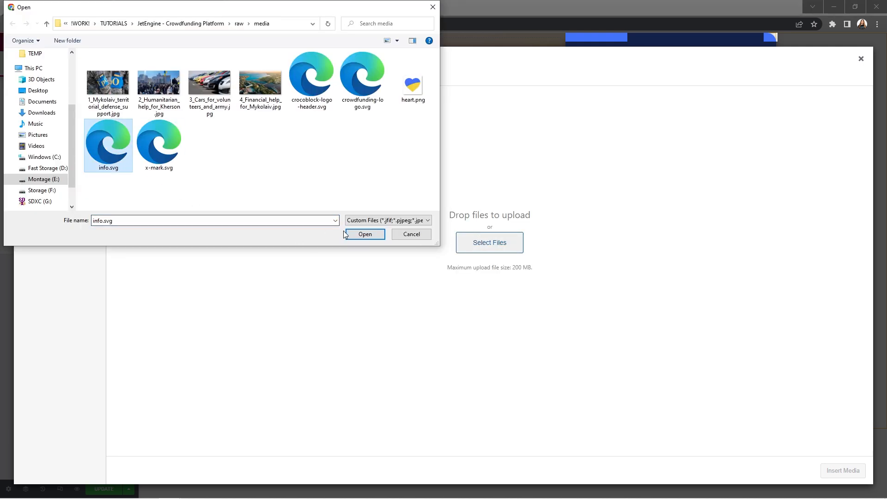
left_click(365, 234)
left_click(843, 475)
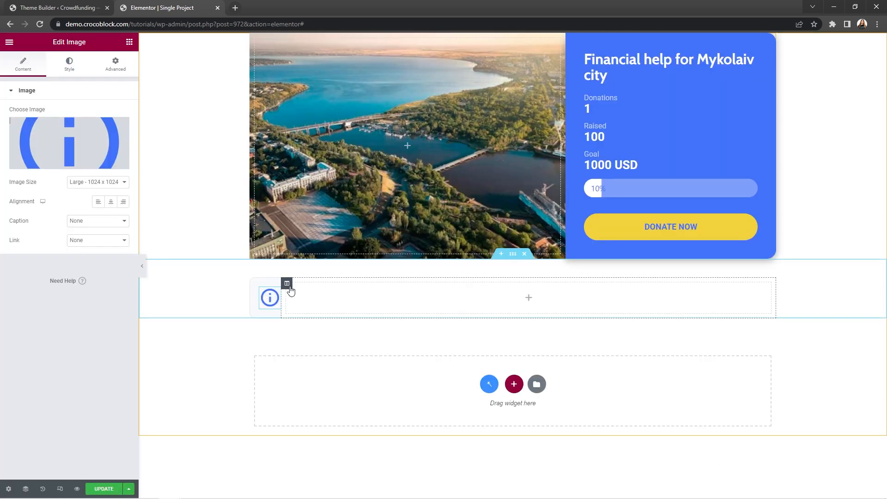
Give the section's wide column the same light classic background color as the narrow column.
left_click(287, 284)
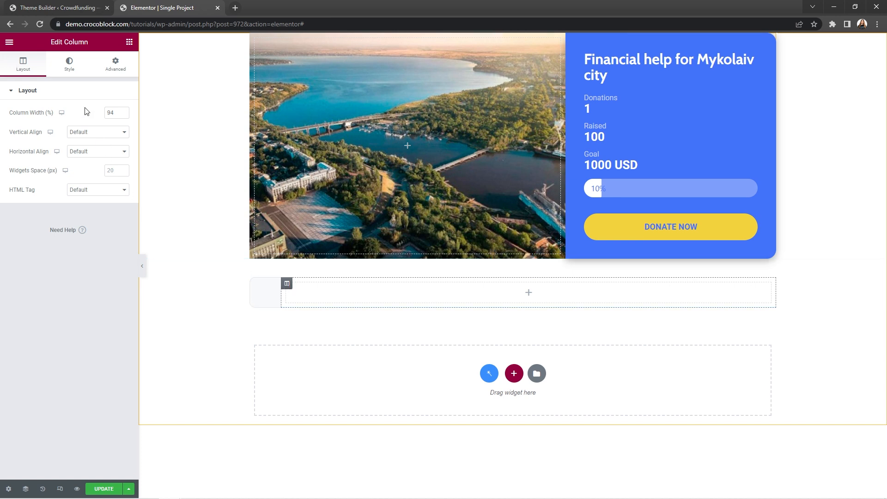
left_click(77, 65)
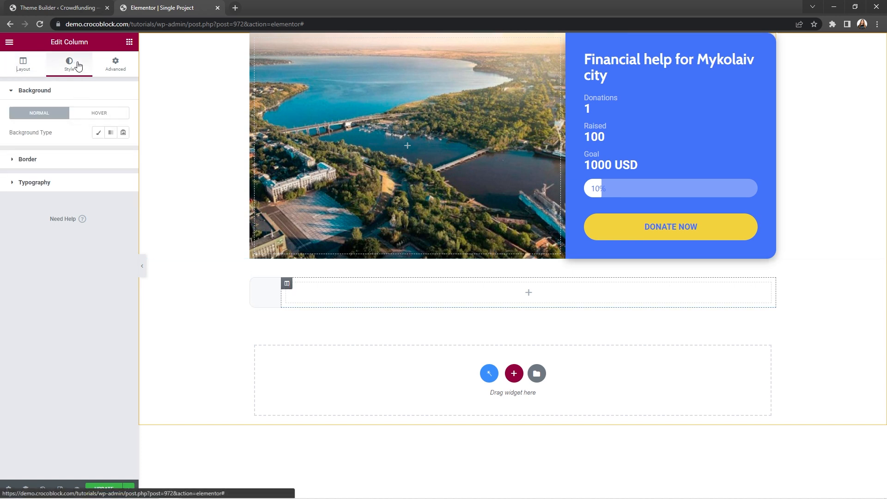
left_click(98, 133)
left_click(123, 152)
key("ctrl+v")
left_click(123, 152)
Give the wide column a solid #E2E8F0 border, 1 px wide at the top, right and bottom and 0 at the left.
left_click(105, 271)
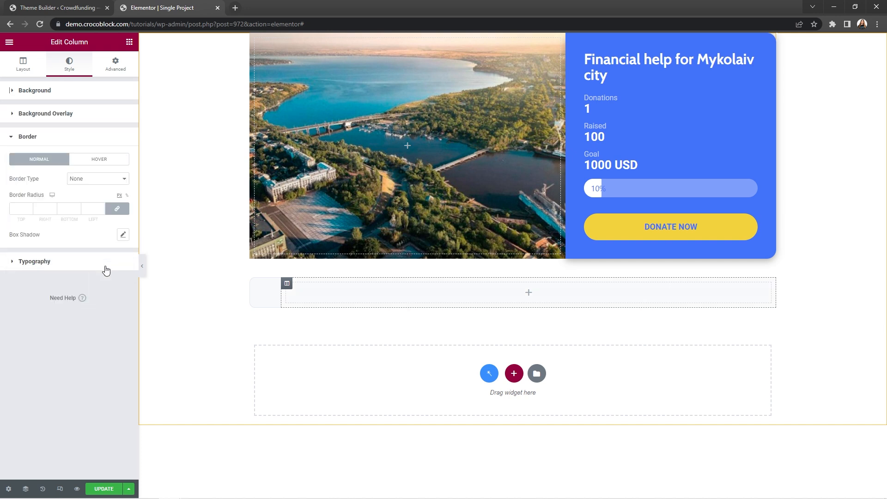
left_click(120, 179)
left_click(115, 195)
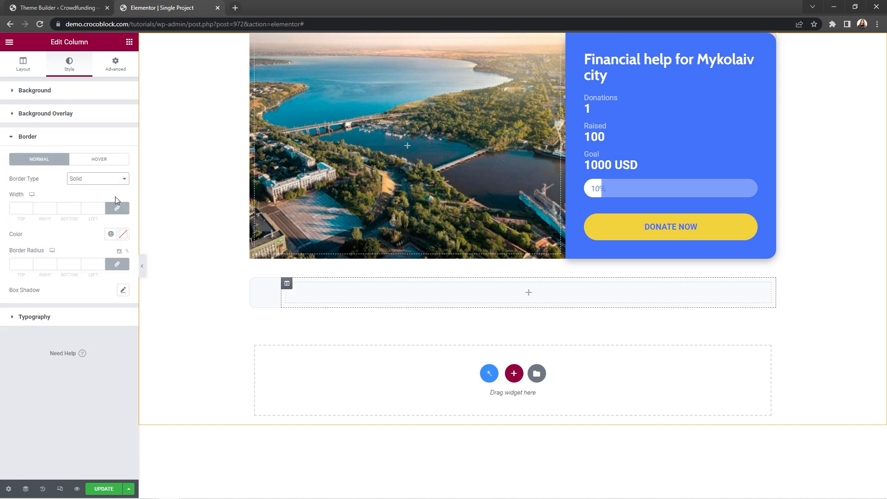
left_click(19, 209)
left_click(41, 209)
left_click(67, 209)
left_click(123, 234)
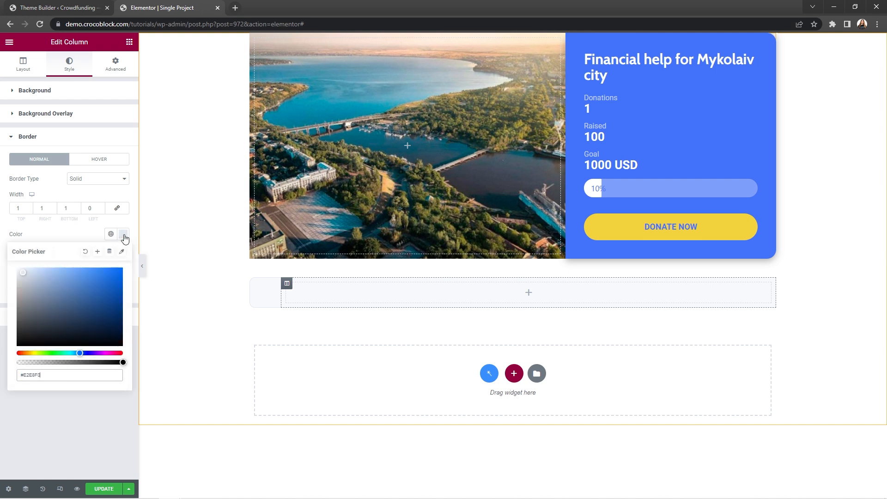
left_click(124, 236)
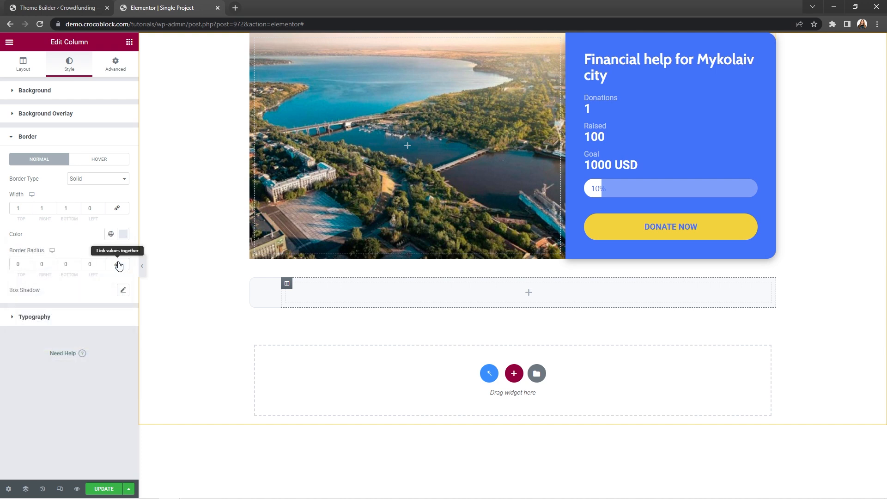
Set the wide column's right and bottom border radius to 12 px and its padding to 20 px on all sides.
double_click(38, 265)
double_click(64, 264)
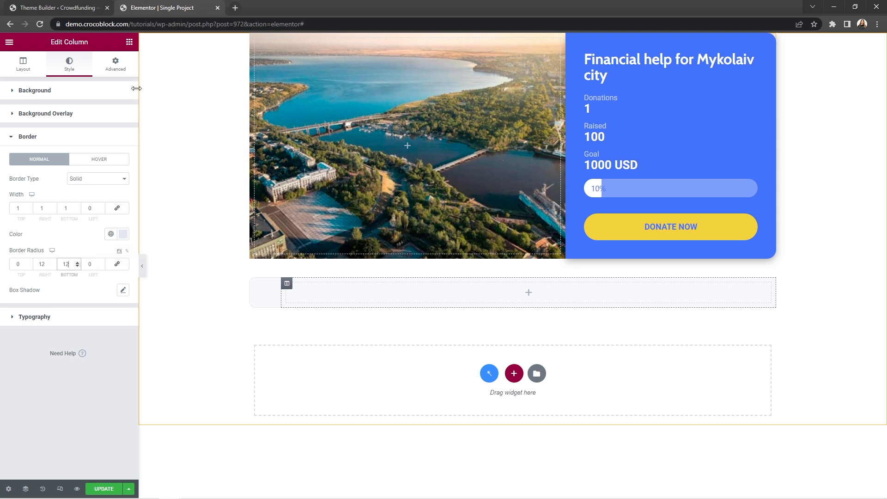
left_click(128, 69)
left_click(91, 159)
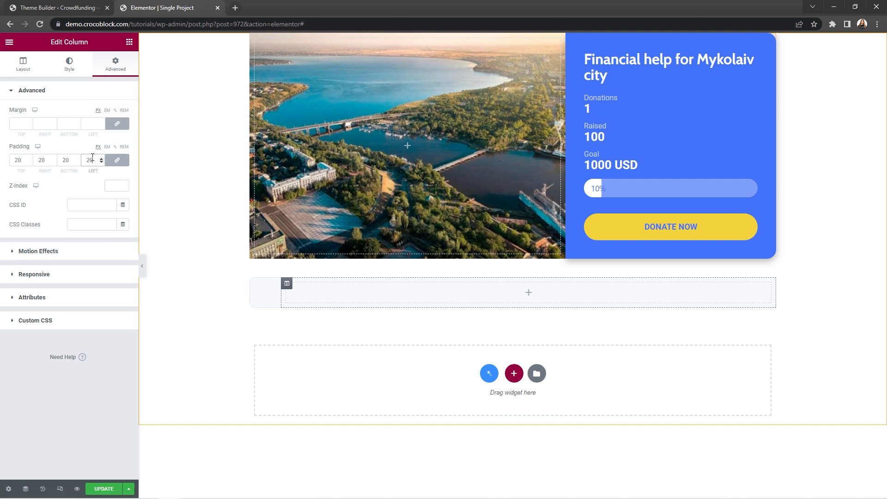
Add a Text Editor widget to the wide column with the volunteer paragraph starting "* We are ordinary people living in Ukraine right now.".
left_click(130, 43)
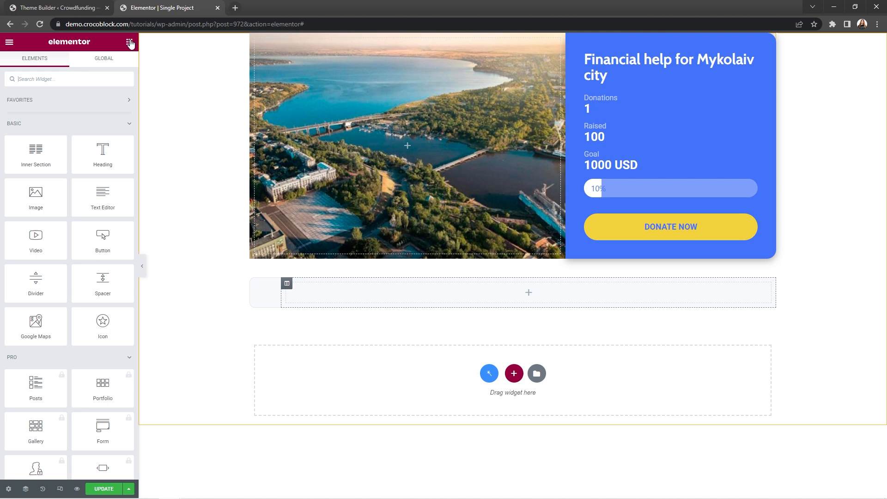
left_click_drag(103, 197, 320, 294)
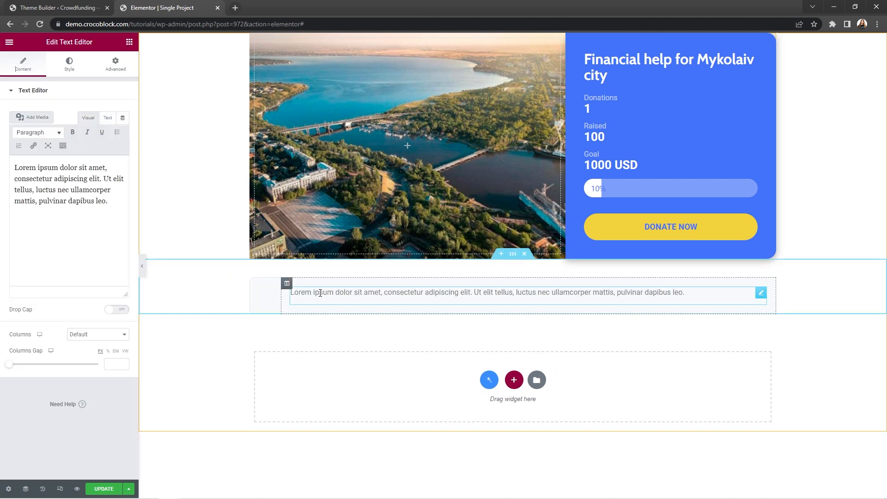
left_click(121, 212)
key("ctrl+a")
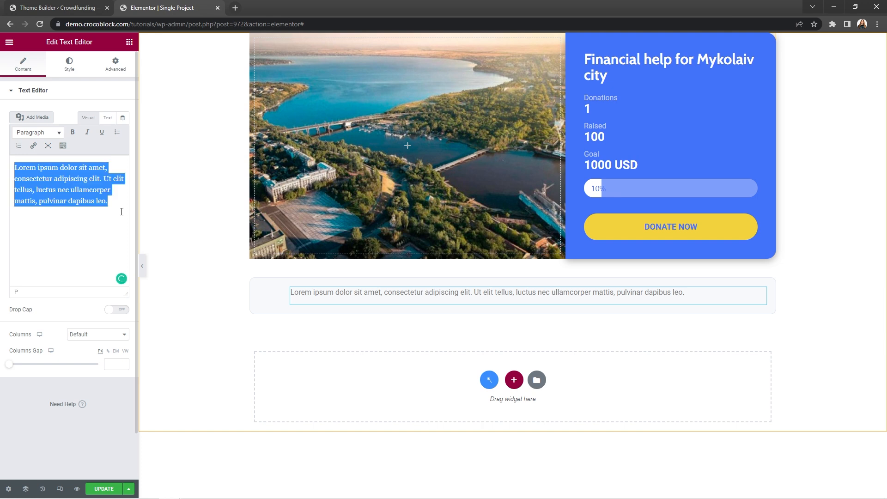
type("* We are ordinary people living in Ukraine right now. We are volunteers, who devote their time and invest their resources into helping Ukraine fight for its freedom. You can join our ranks by making a donation of any amount. There’s no small help in this war.")
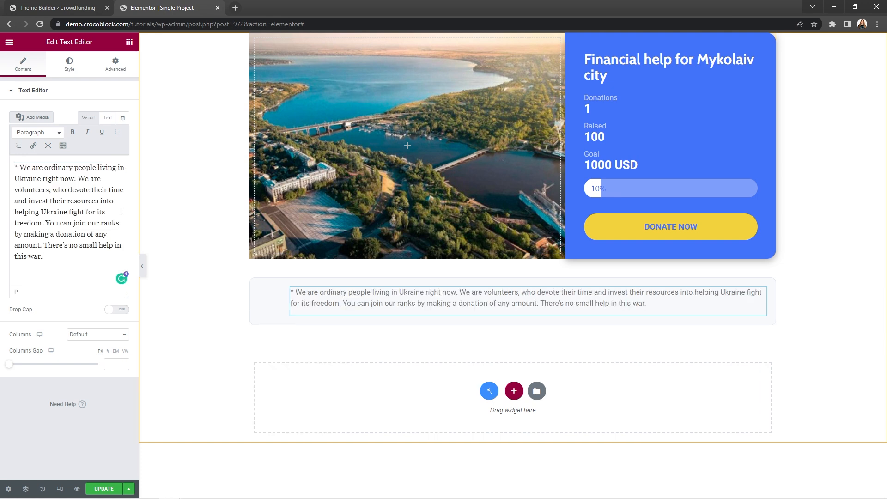
Left-align the volunteer paragraph and set its text color to #64748B.
left_click(78, 65)
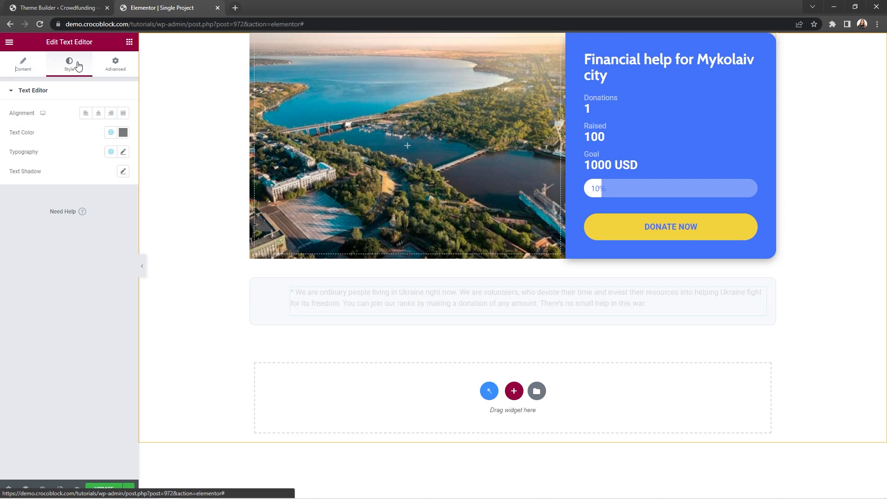
left_click(88, 112)
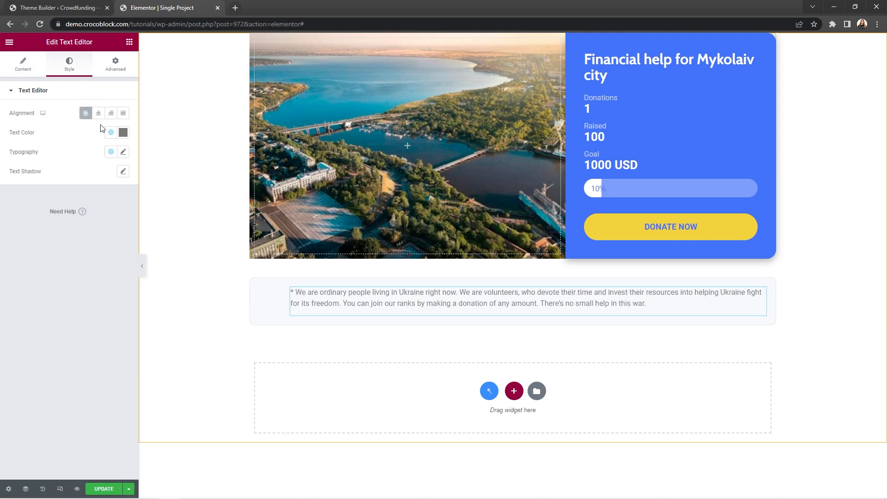
left_click(123, 133)
type("#64748B")
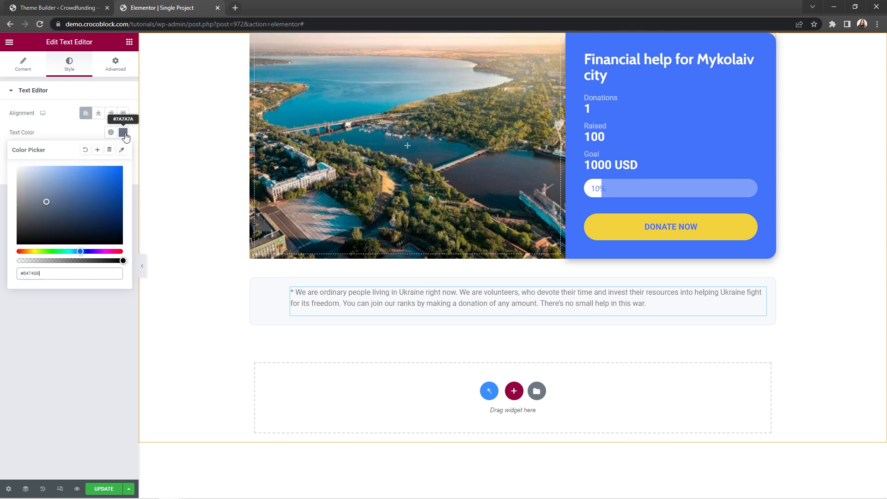
left_click(125, 135)
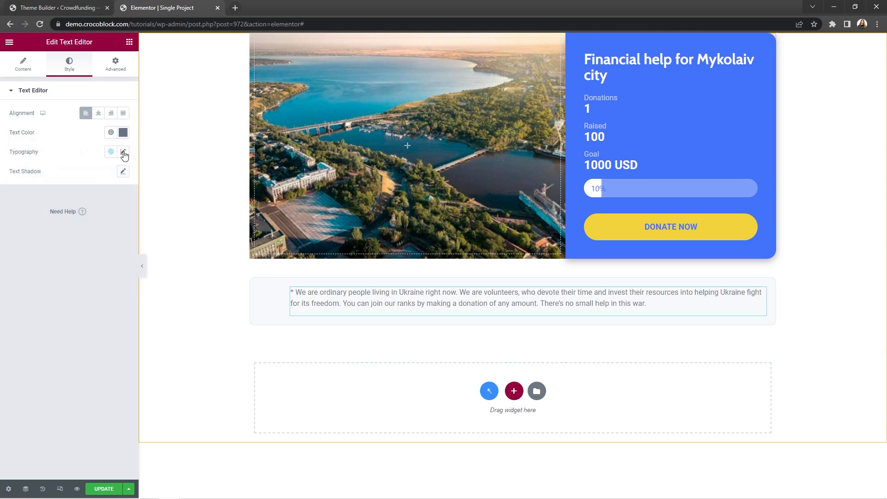
Set the volunteer paragraph's typography to the Cabin font at 16 px with weight 400.
left_click(123, 152)
left_click(115, 194)
type("Cabin")
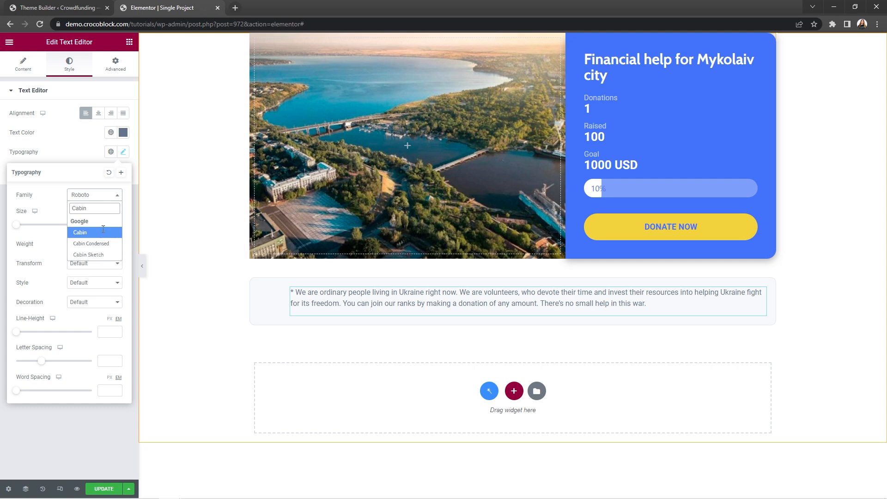
left_click(103, 231)
left_click(107, 224)
type("16")
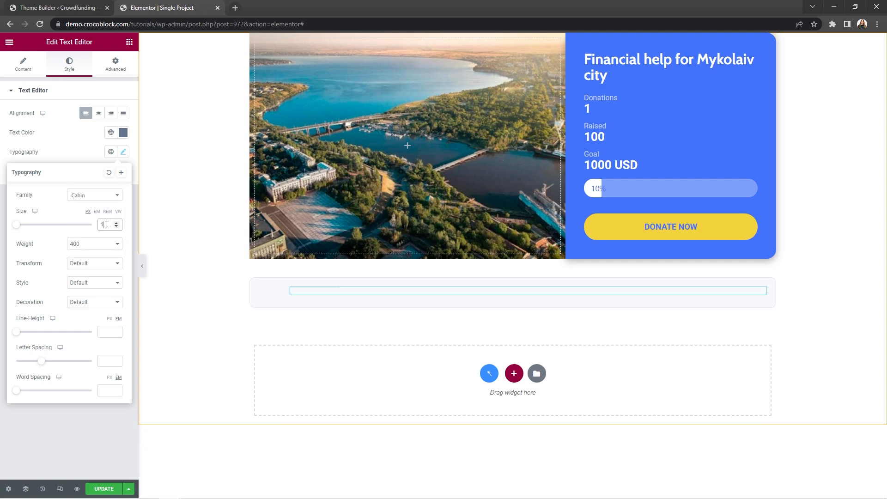
left_click(107, 243)
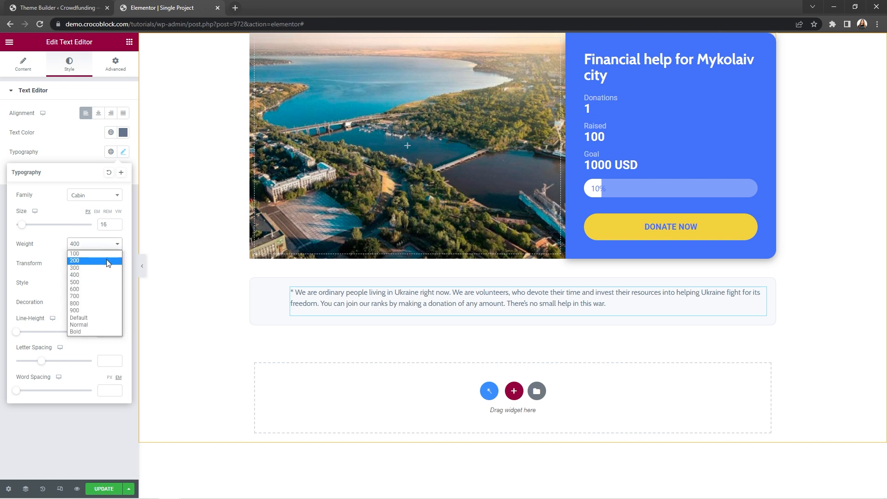
left_click(104, 276)
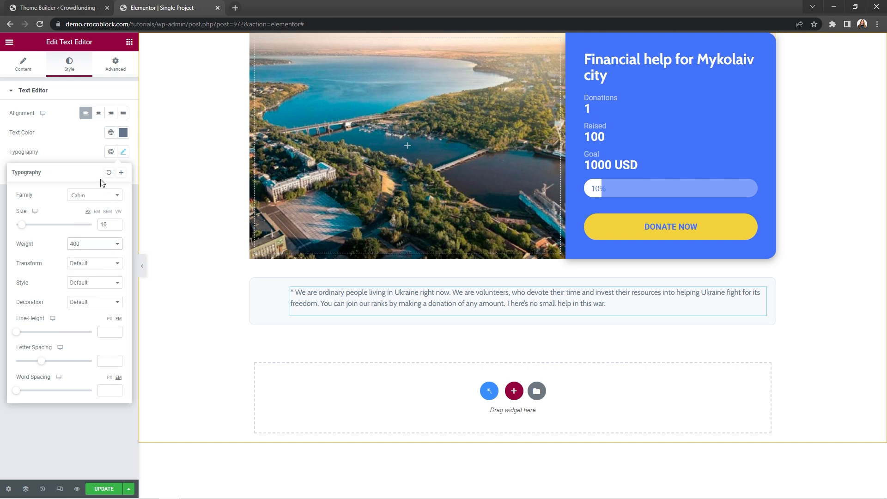
left_click(85, 154)
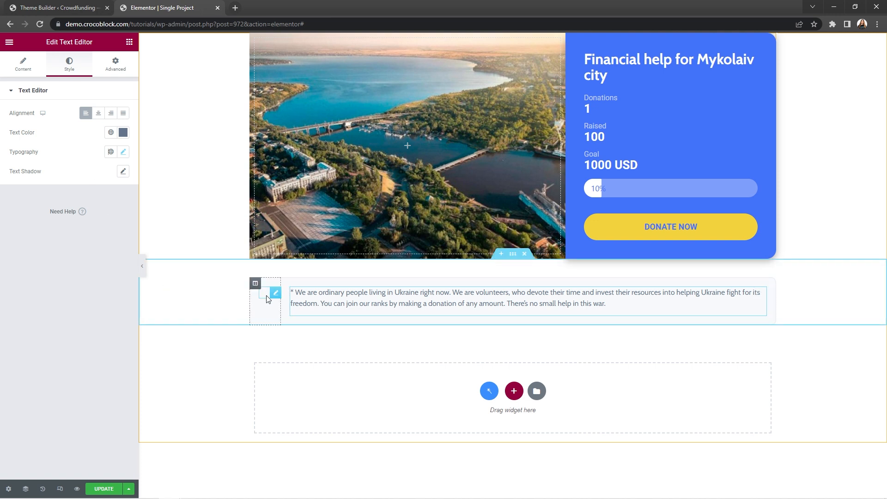
Set the image size of the info icon in the narrow column to Full.
left_click(268, 299)
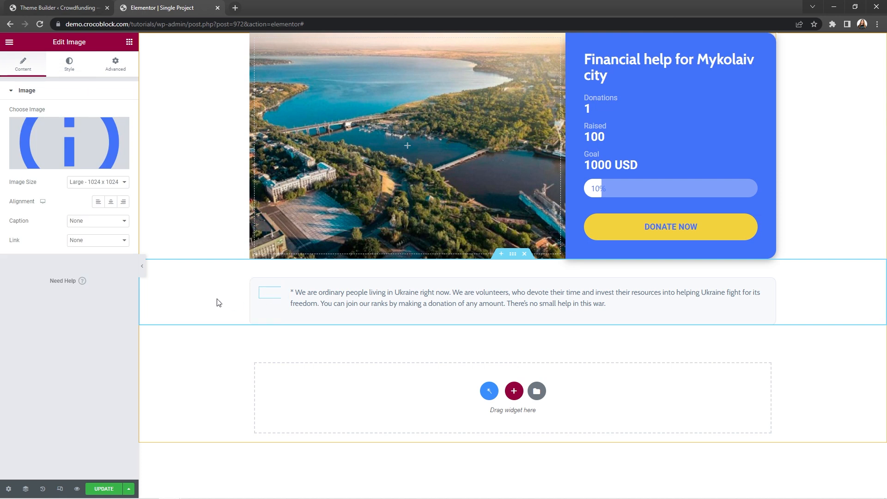
left_click(123, 182)
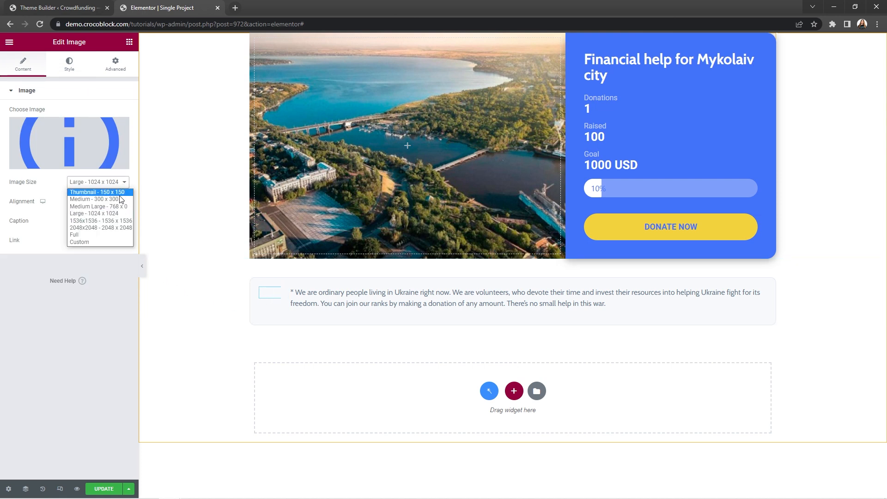
left_click(110, 234)
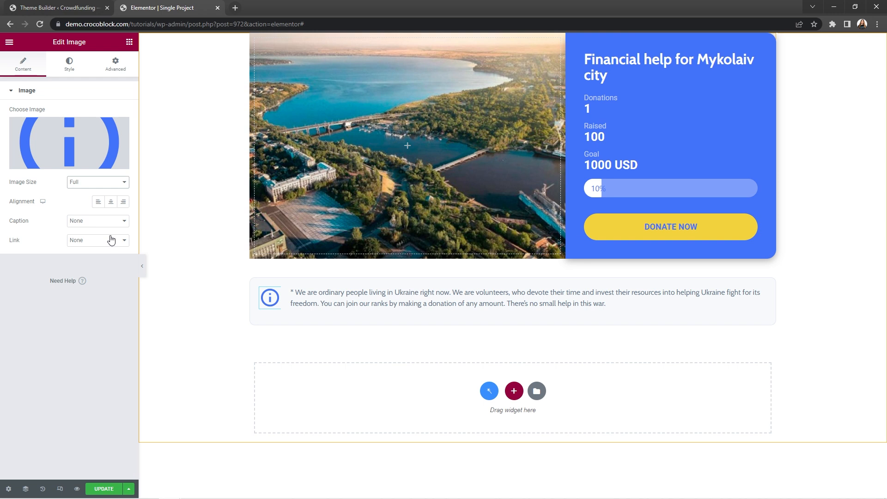
Add a single-column section below the info note with 40 px bottom padding and 0 on the other sides.
left_click(129, 43)
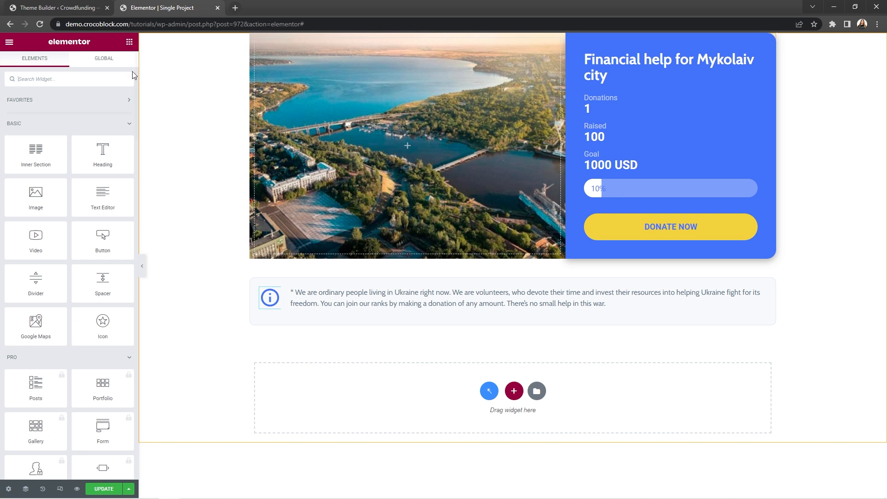
left_click(515, 393)
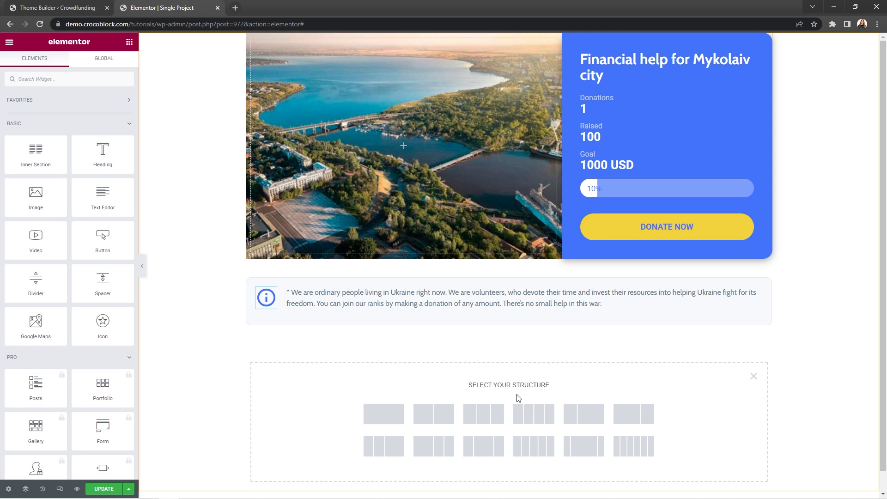
left_click(383, 414)
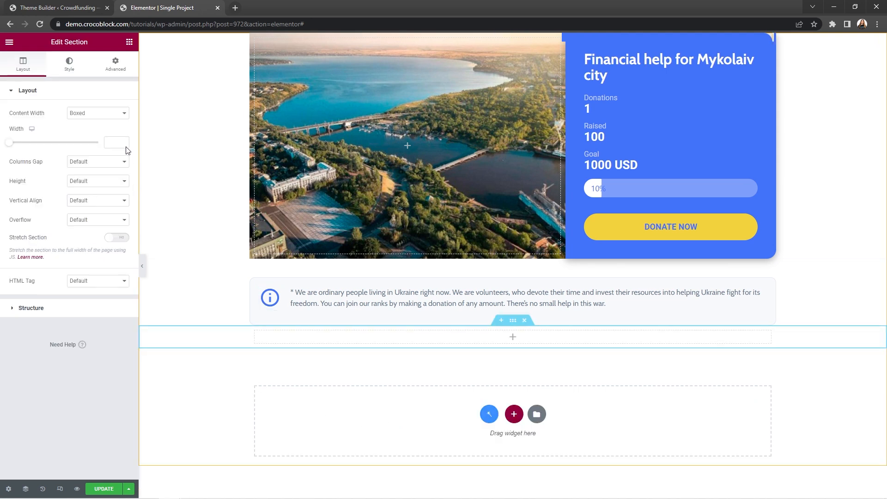
left_click(117, 67)
left_click(117, 160)
left_click(63, 160)
type("40")
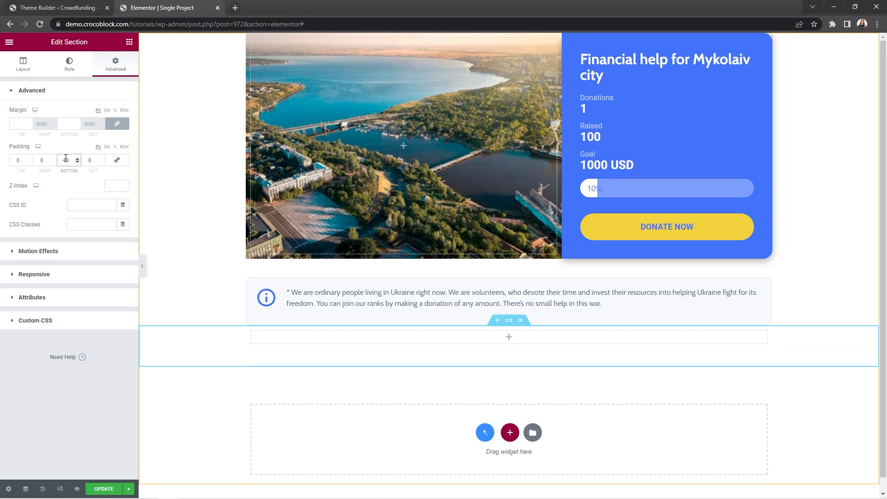
Add the Tabs widget that supports templates to the new section and delete its third tab.
left_click(129, 42)
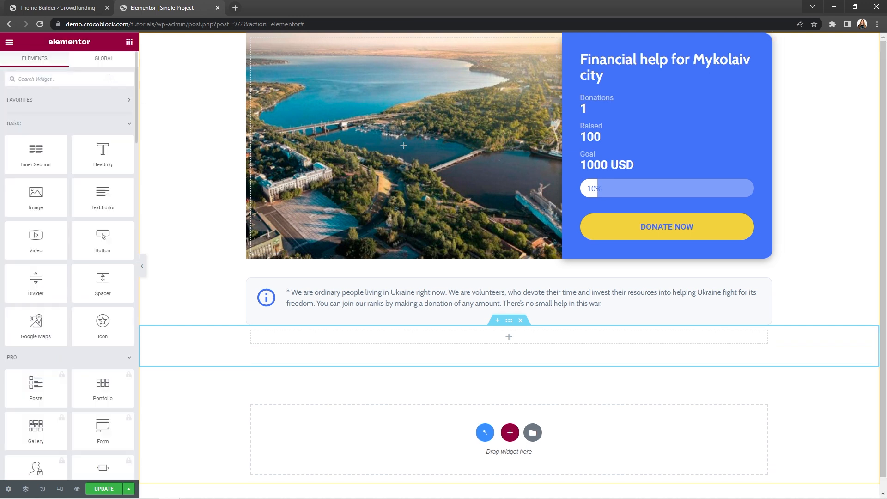
type("Tabs")
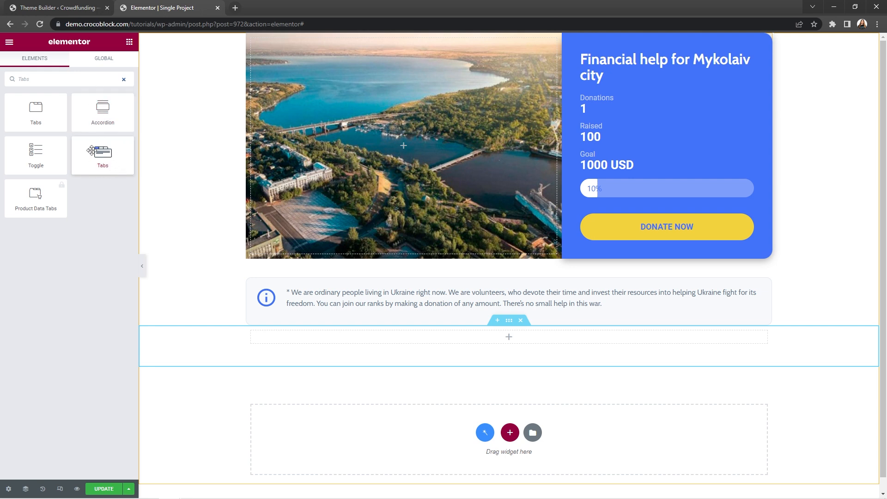
left_click_drag(95, 157, 322, 342)
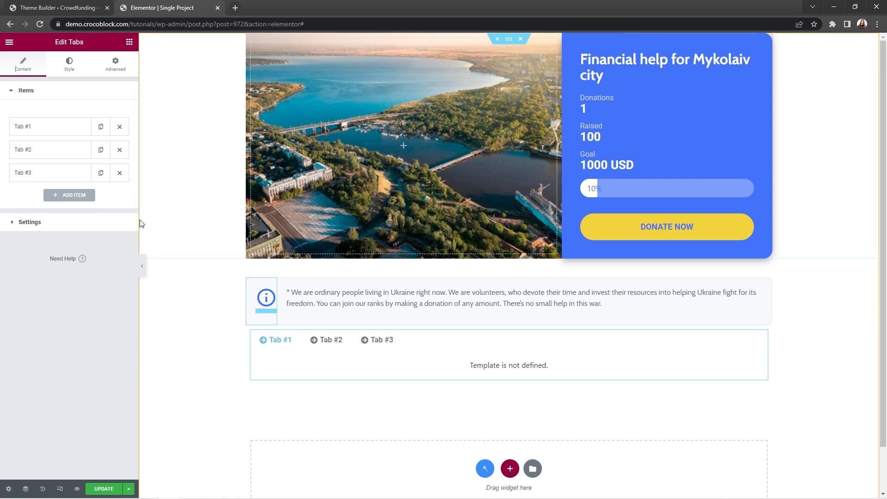
left_click(120, 173)
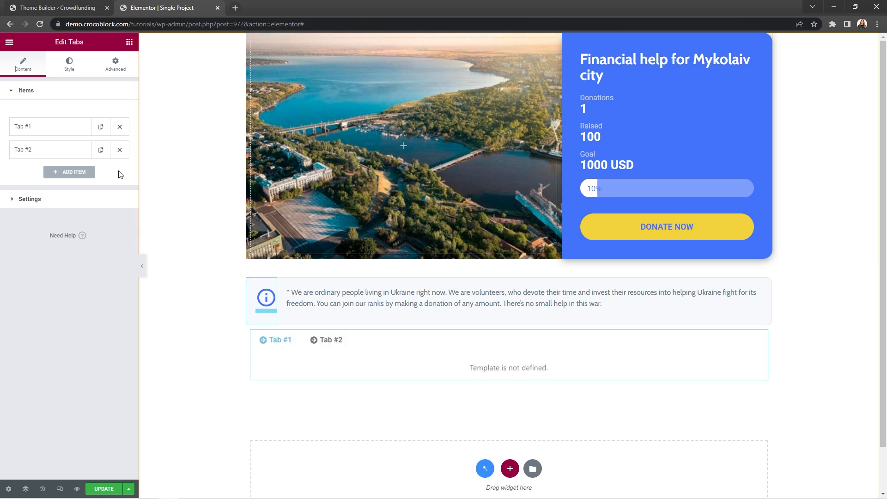
Remove the first tab's icon and label the tab "Description".
left_click(47, 129)
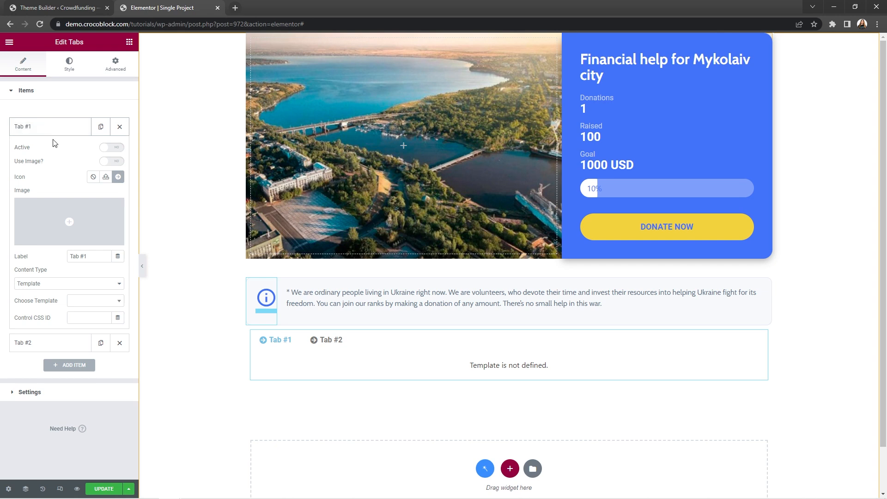
left_click(93, 178)
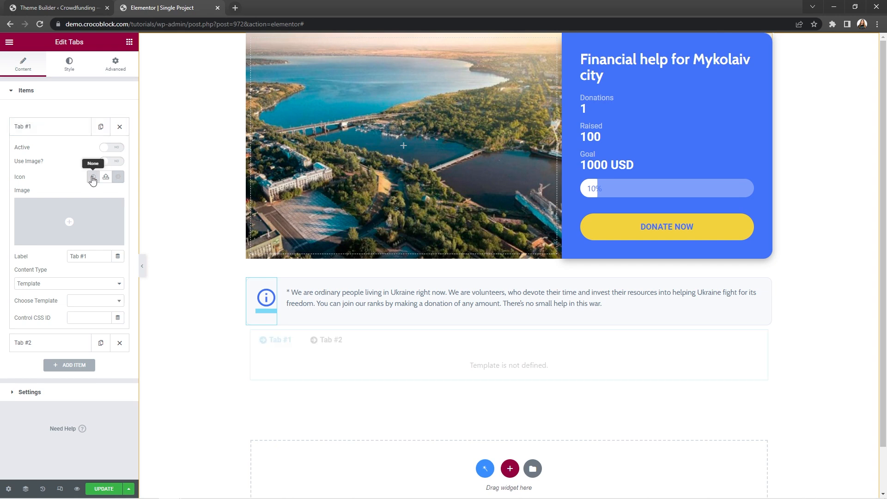
triple_click(100, 256)
type("Description")
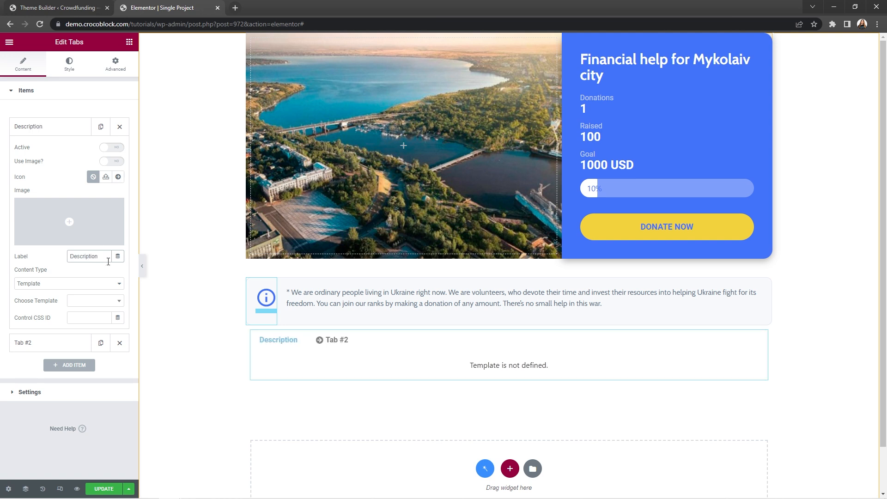
Switch the Description tab's content type to Editor and fill it dynamically from the project's Description custom field.
left_click(118, 285)
left_click(118, 300)
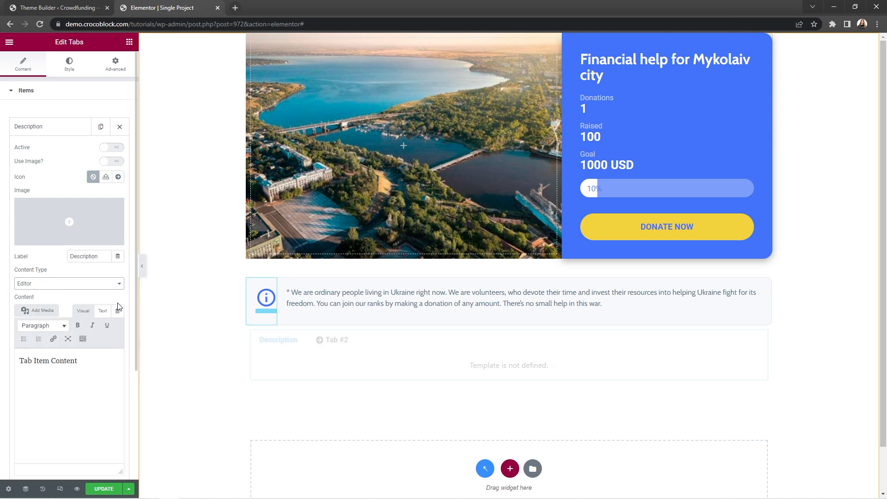
left_click(119, 311)
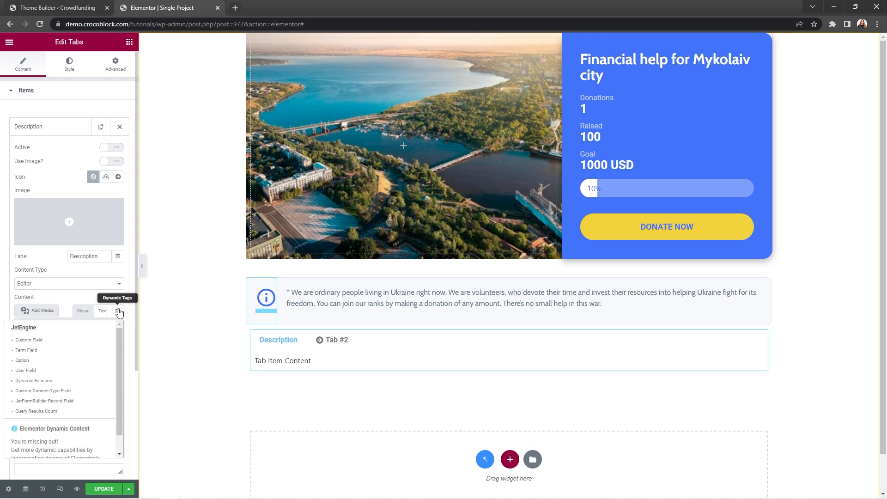
left_click(51, 340)
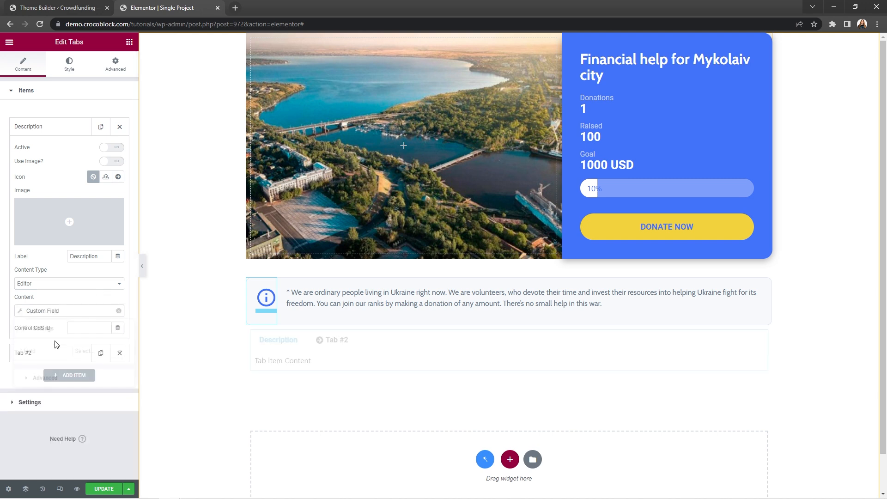
left_click(92, 353)
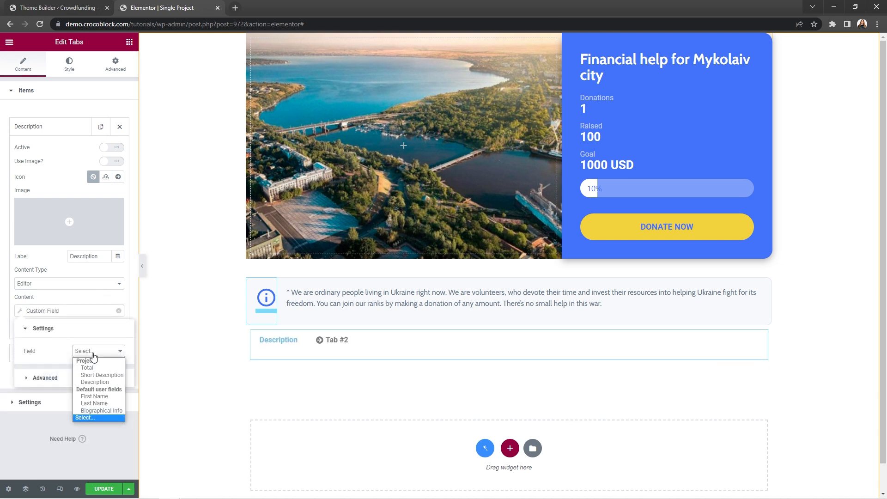
left_click(92, 383)
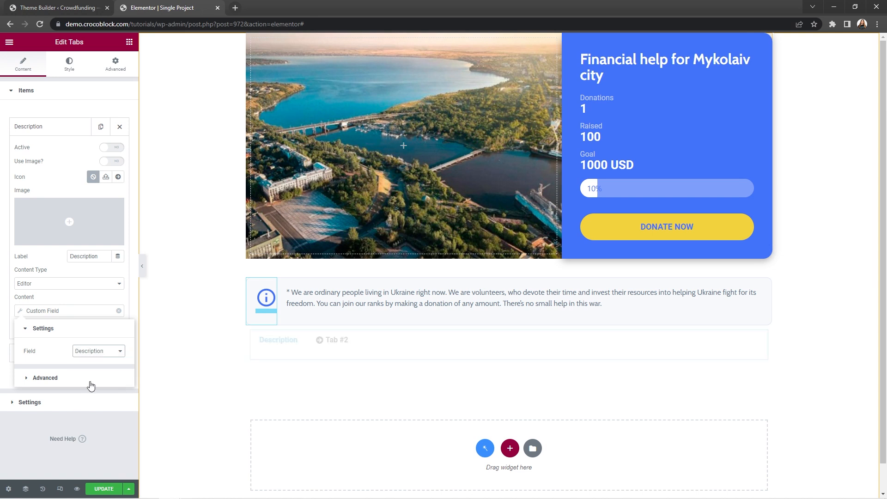
Give the Tabs widget a classic transparent background and a bottom margin of -4 px, with 0 on the other sides.
left_click(78, 68)
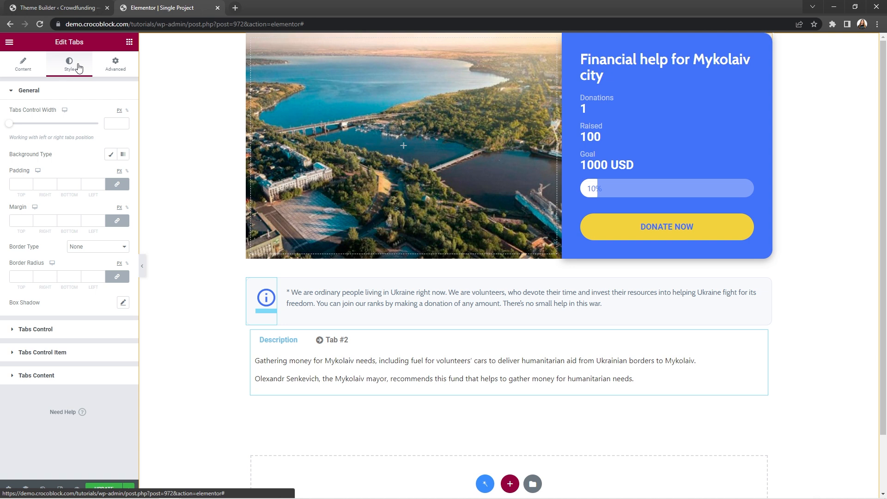
left_click(111, 155)
left_click(122, 173)
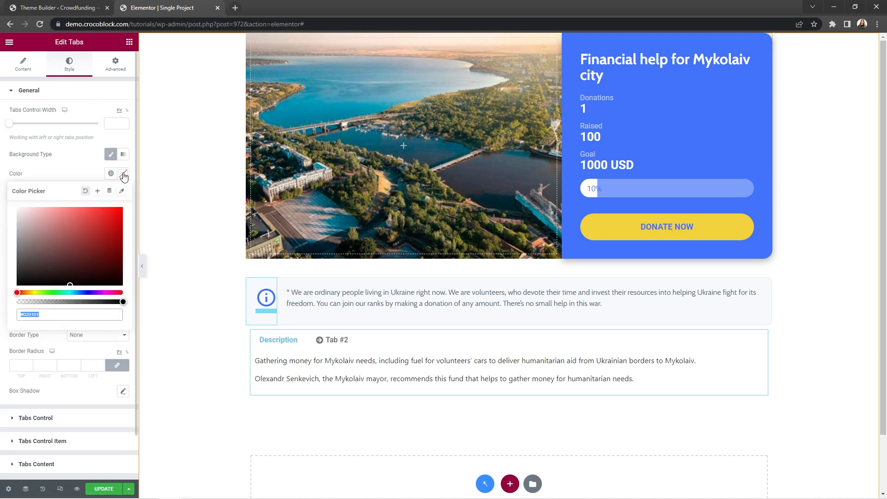
left_click(124, 174)
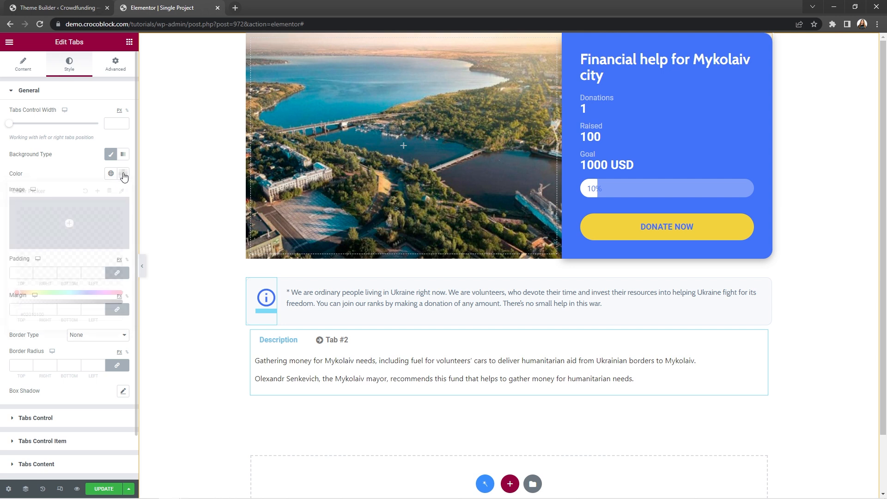
left_click(77, 312)
left_click(77, 312)
left_click(77, 312)
left_click(76, 312)
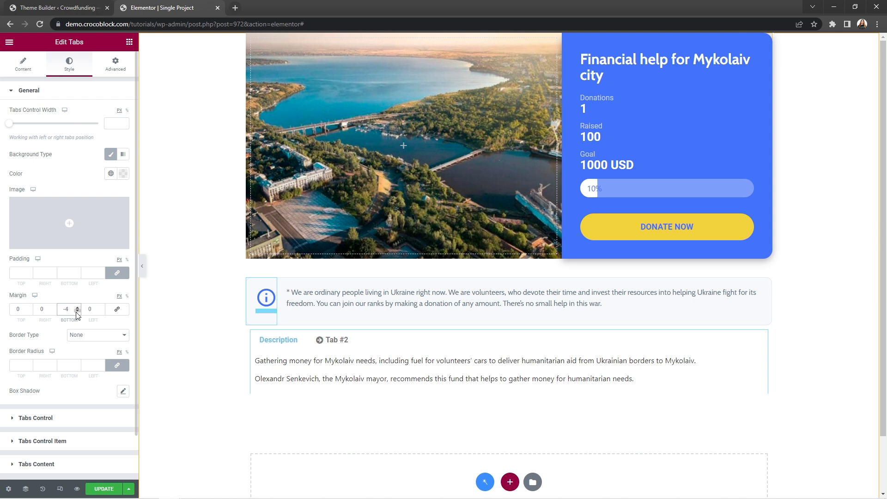
Set the tabs container alignment to Stretch and open the style settings for the individual tab control items.
left_click(83, 419)
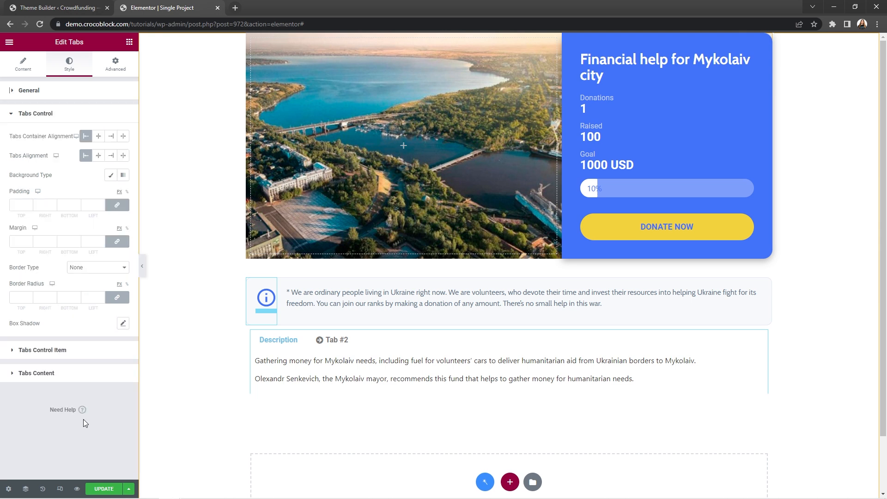
left_click(123, 137)
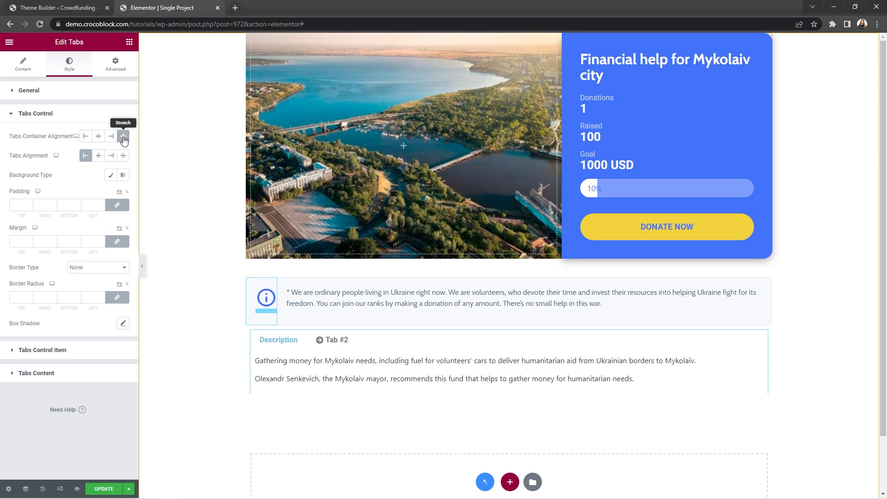
left_click(99, 356)
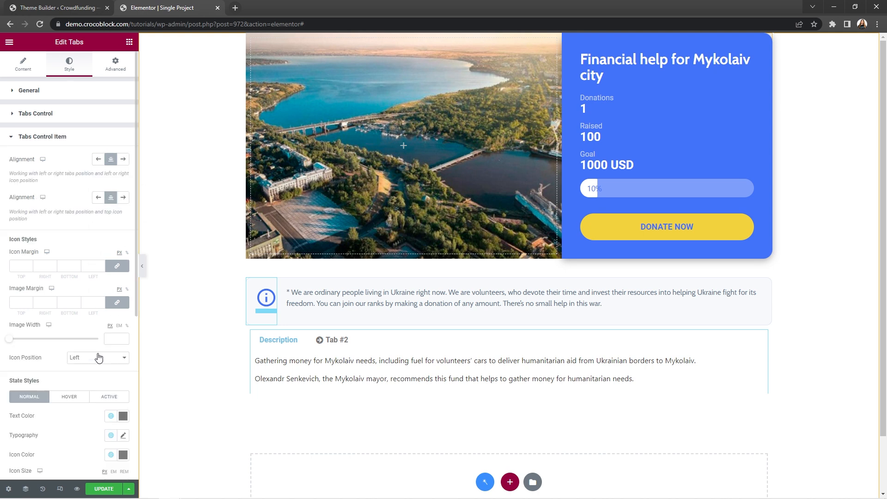
Align the tab control items to the start and set their normal-state text color to #94A3B8.
left_click(98, 161)
left_click_drag(135, 165, 129, 336)
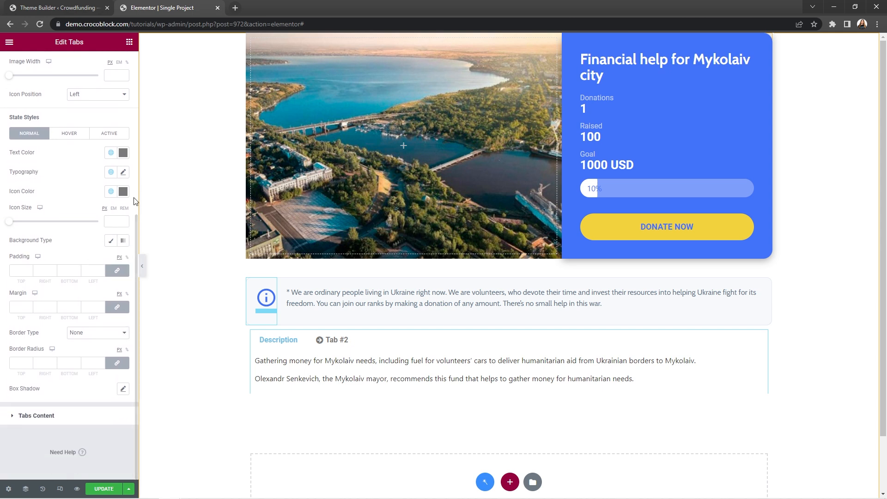
left_click(123, 152)
key("ctrl+a")
type("#94A3B8")
left_click(124, 152)
Apply the copied blue as the tab items' text color in both the hover and active states.
left_click(69, 133)
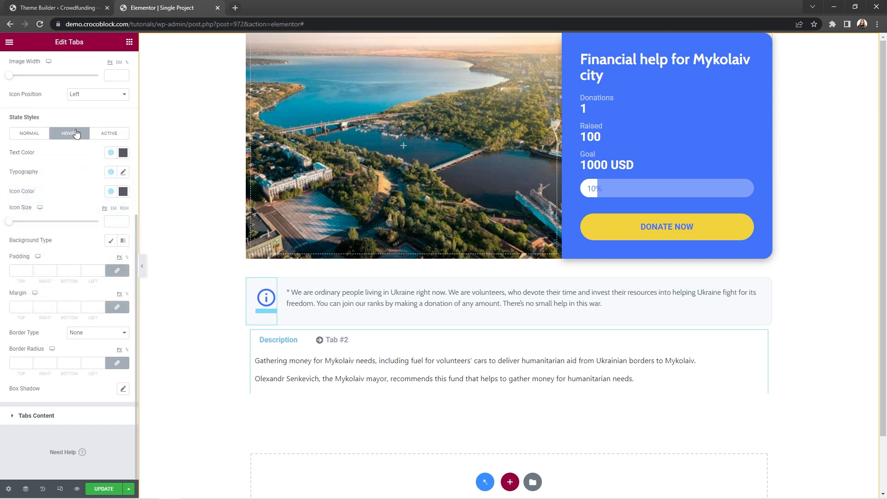
left_click(124, 152)
key("ctrl+a")
key("ctrl+v")
left_click(109, 147)
left_click(109, 133)
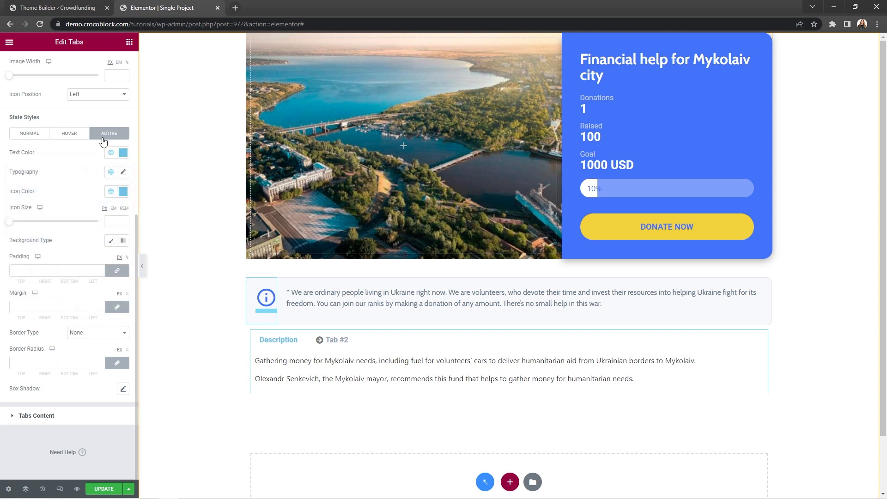
left_click(123, 153)
key("ctrl+v")
left_click(109, 154)
Set the normal-state tab label typography to Cabin, size 20 px and weight 700.
left_click(36, 135)
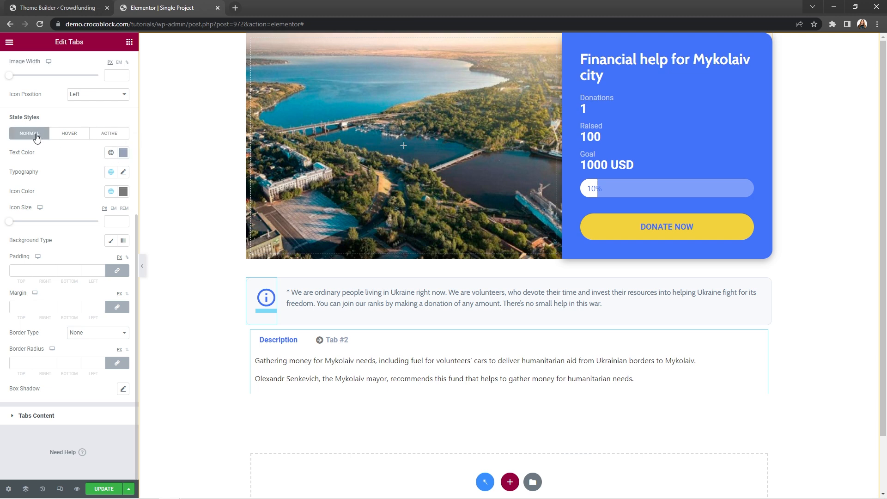
left_click(123, 172)
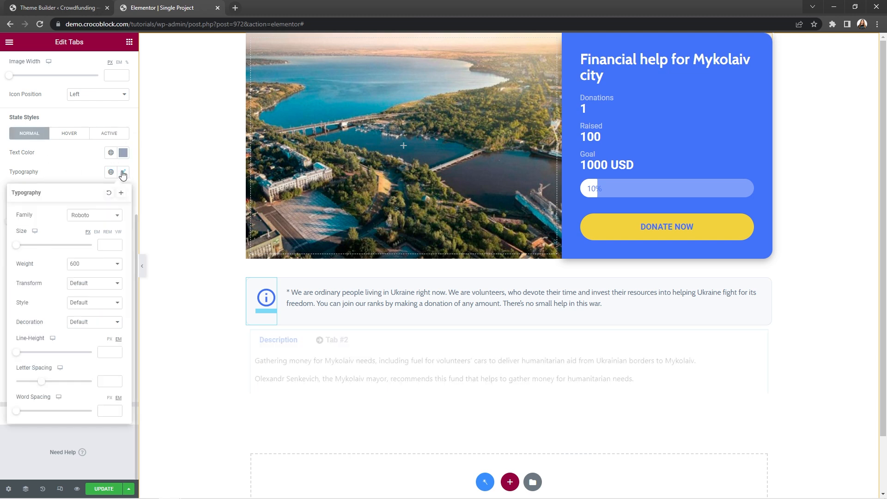
left_click(116, 217)
type("cabin")
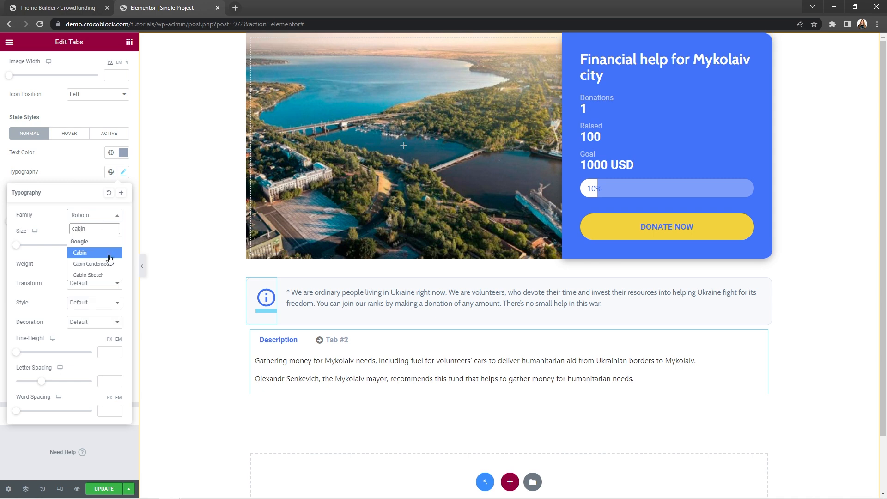
left_click(109, 257)
left_click(110, 245)
type("20")
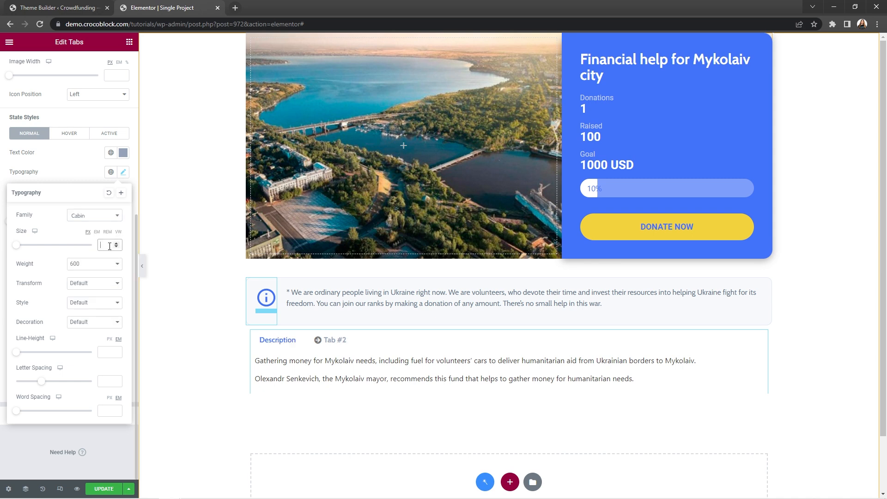
left_click(113, 264)
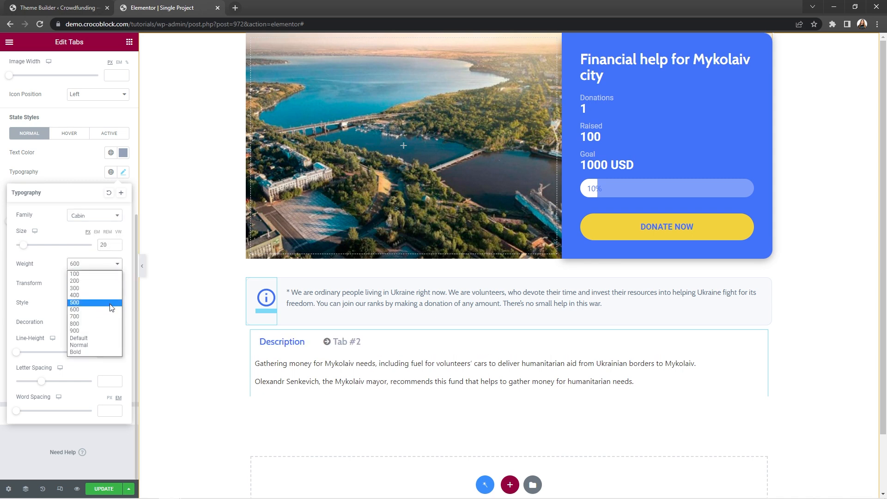
left_click(112, 320)
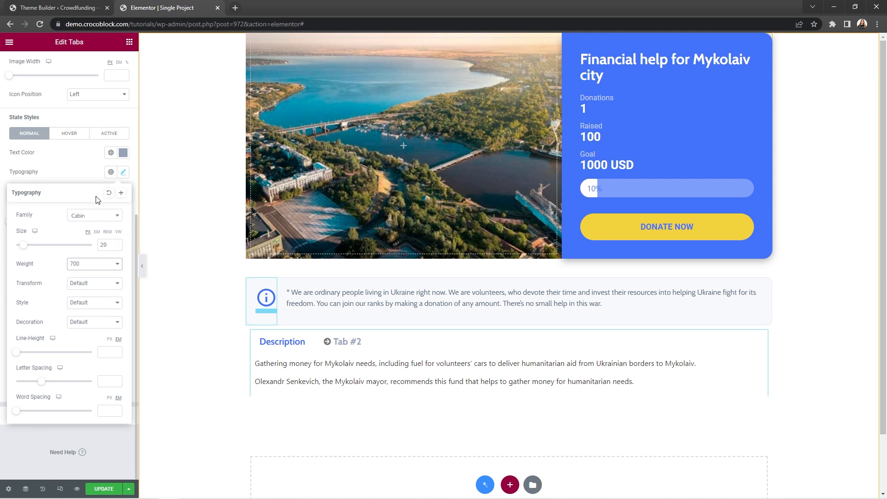
left_click(85, 178)
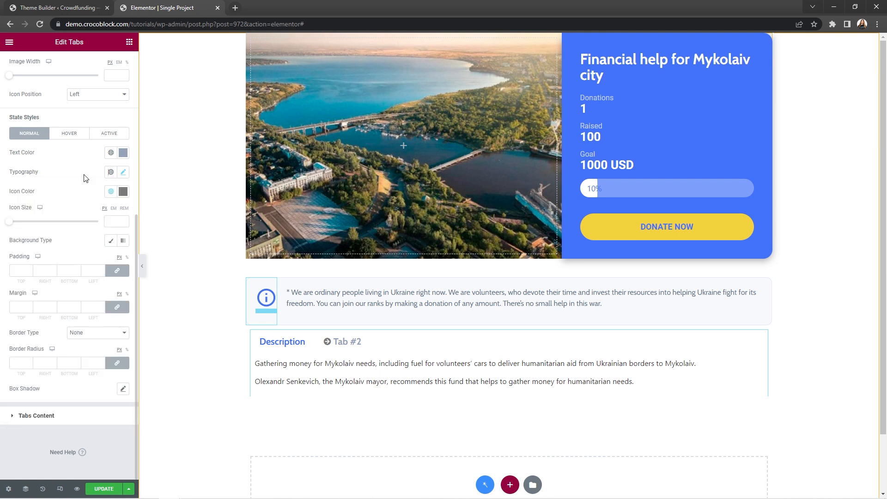
Give the normal-state tab items 15 px top and 9 px bottom padding and a 25 px right margin, with all other sides 0.
left_click(121, 270)
left_click(17, 271)
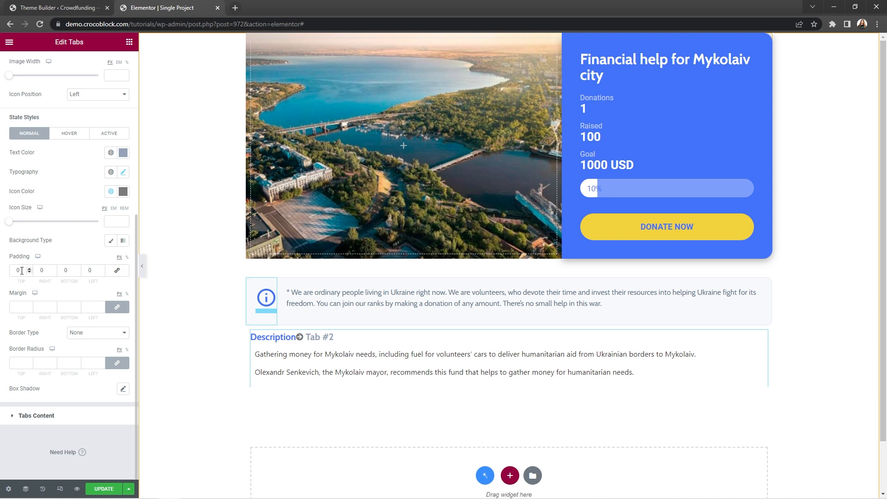
type("5")
double_click(64, 272)
type("9")
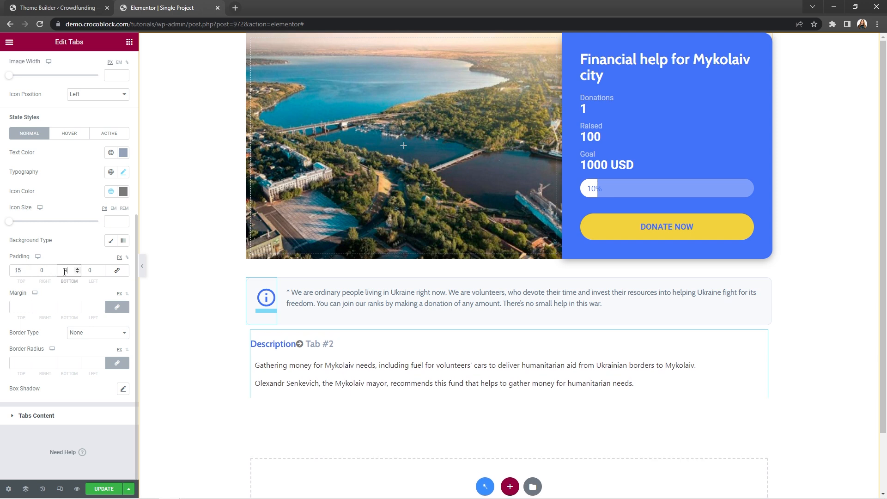
left_click(116, 309)
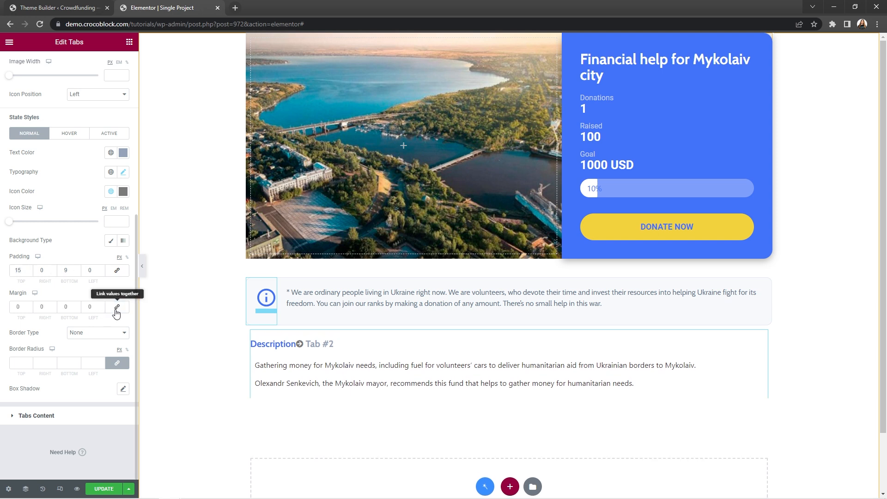
left_click(41, 307)
type("25")
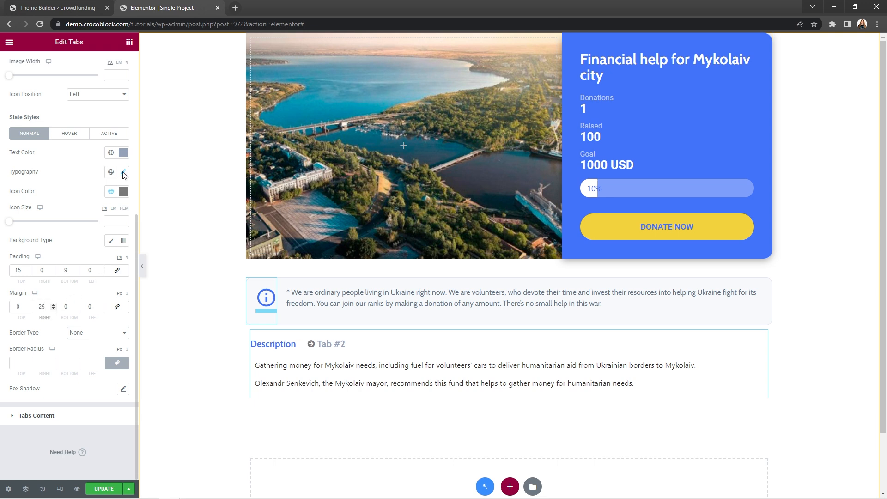
Give the active tab item a solid border with a 4 px bottom width, 0 on the other sides, and color #4272F6.
left_click(118, 133)
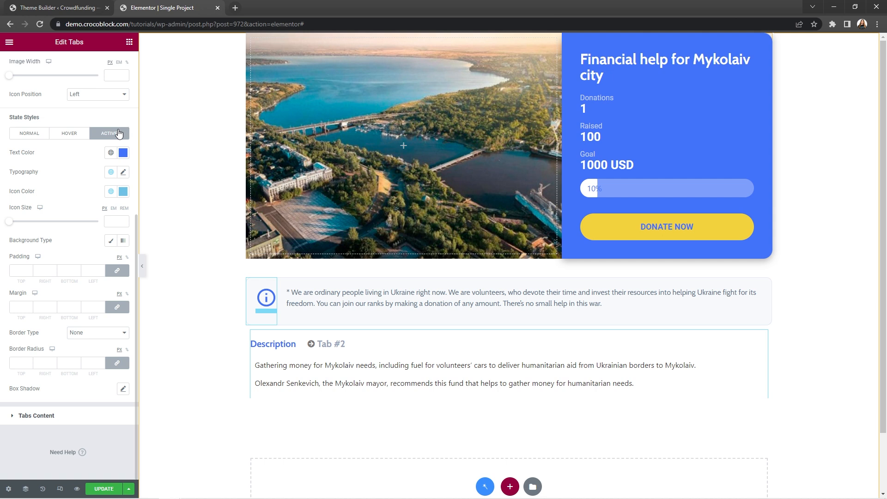
left_click(123, 333)
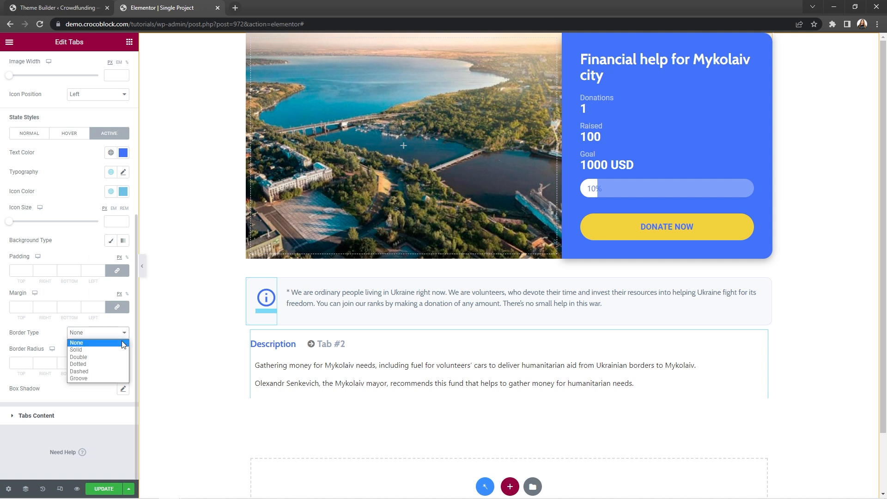
left_click(119, 350)
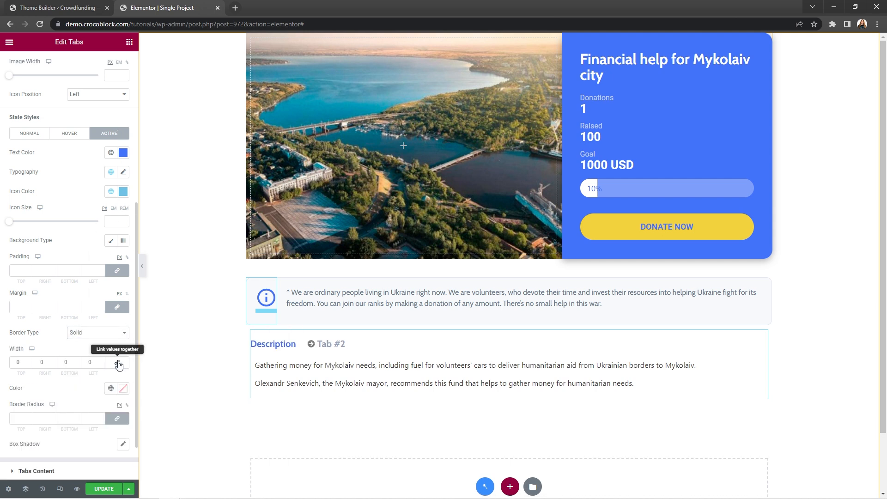
left_click(63, 361)
type("4")
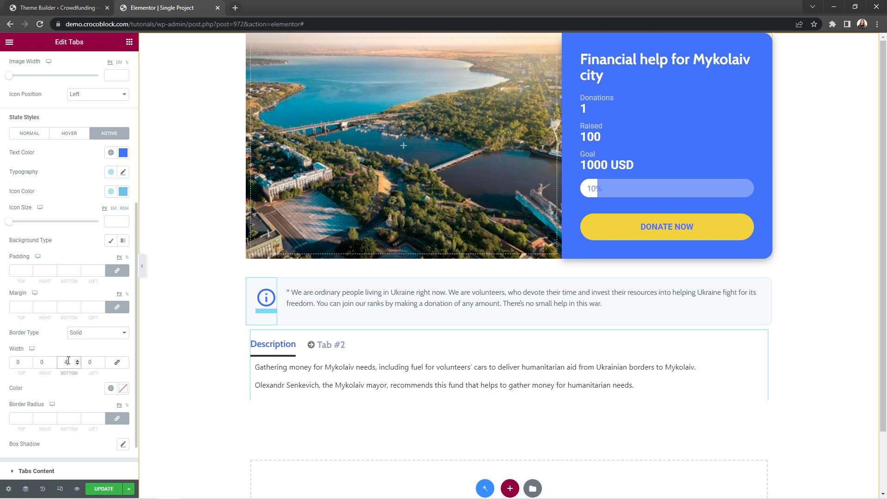
left_click(123, 391)
type("#4272F6")
left_click(123, 391)
Set the tabs content typography to Cabin at 16 px and adjust its line height.
scroll(134, 415, "down", 2)
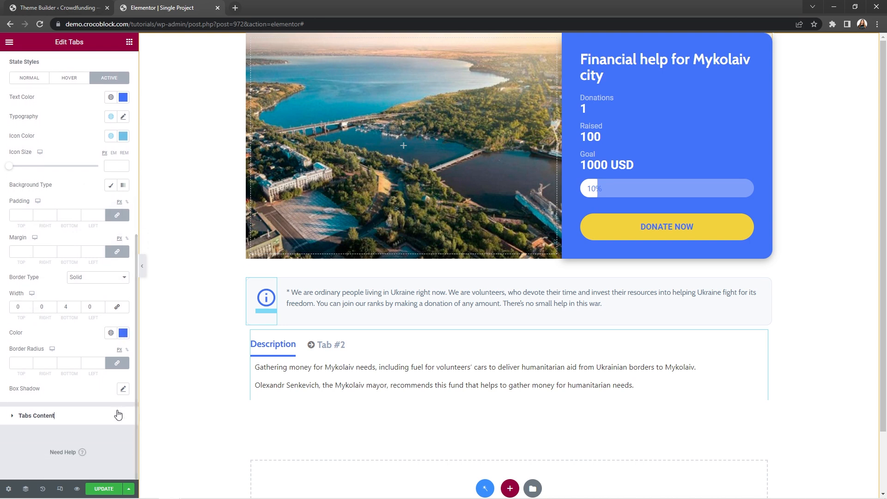
left_click(118, 415)
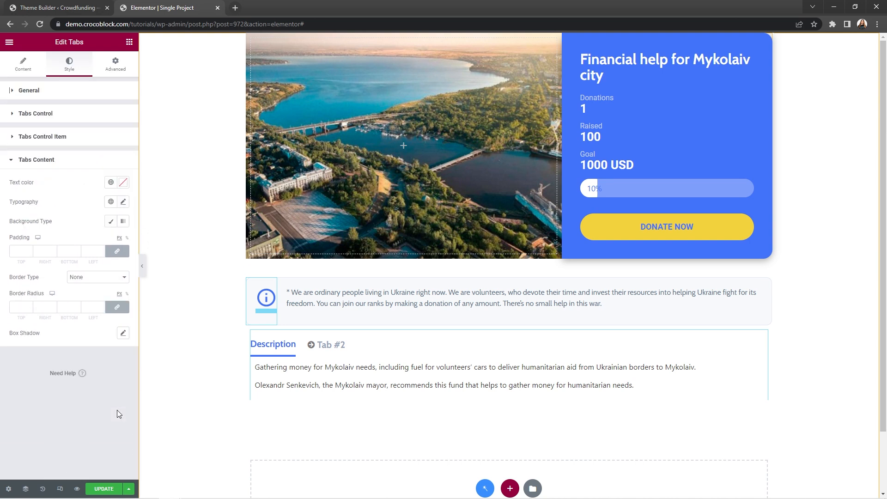
left_click(124, 202)
left_click(113, 245)
type("cabin")
left_click(112, 283)
left_click(112, 274)
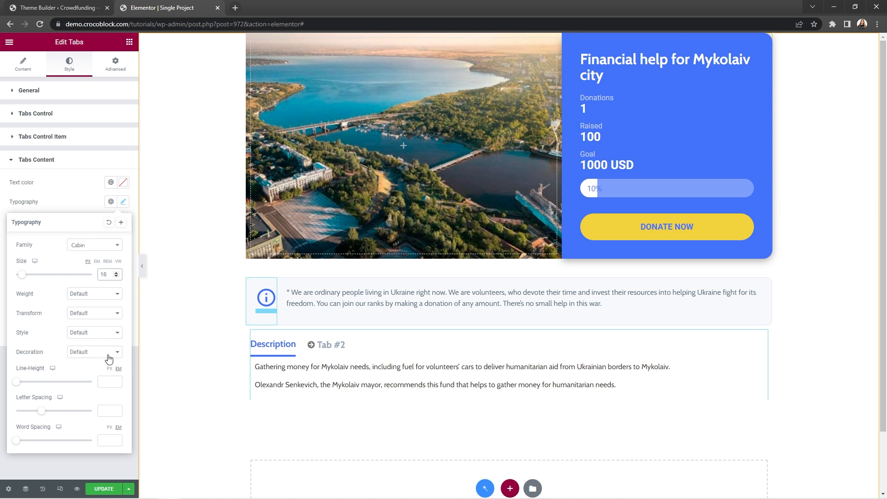
left_click(108, 380)
left_click(85, 208)
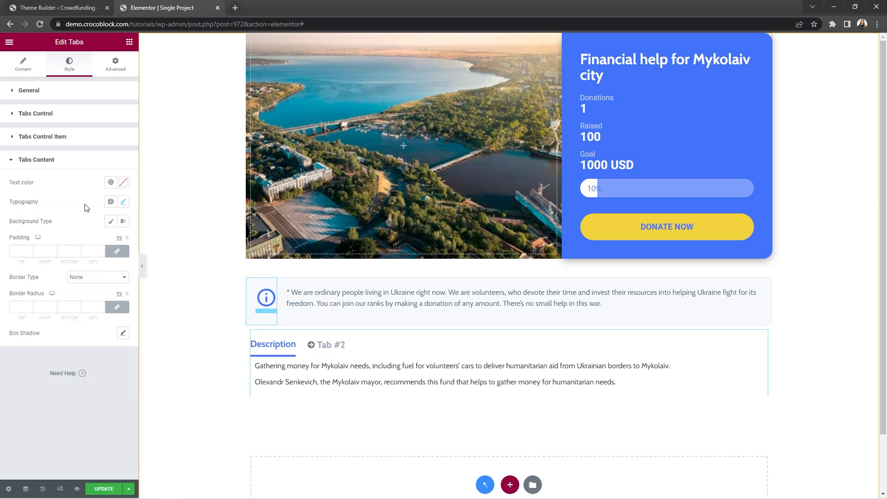
Set the tabs content padding to 25 px at the top and 0 on the other sides.
left_click(119, 251)
left_click(18, 251)
type("25")
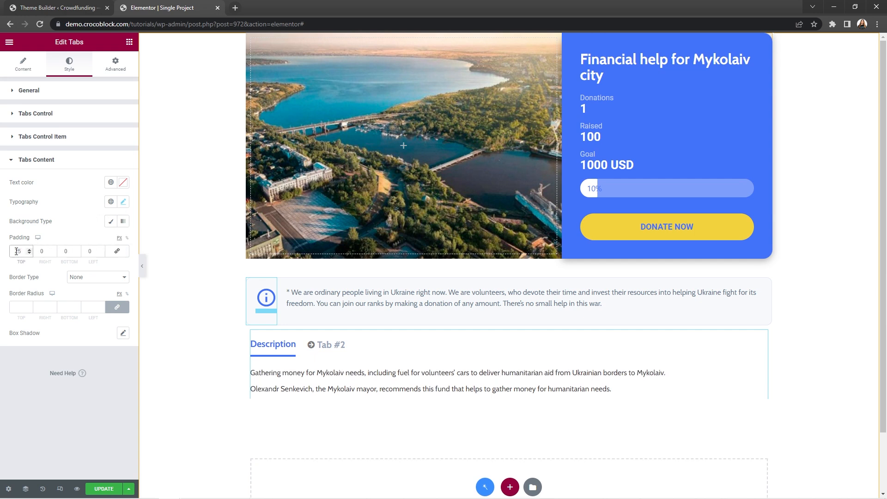
Add a solid tabs content border with a 4 px top width, 0 on the other sides, and color #E2E8F0.
left_click(121, 277)
left_click(104, 293)
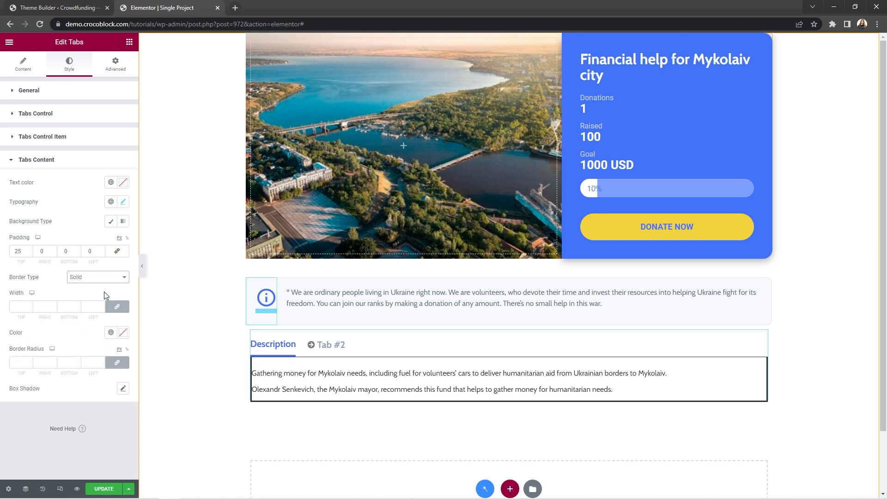
left_click(117, 306)
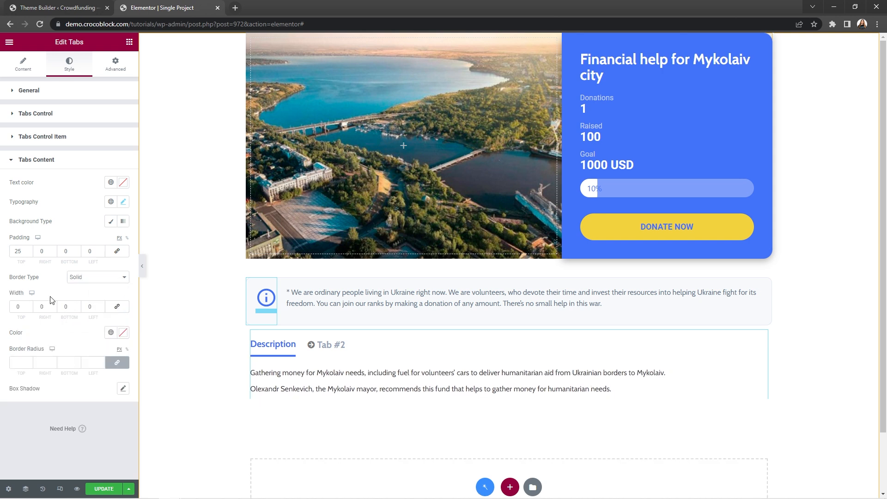
left_click_drag(20, 305, 14, 307)
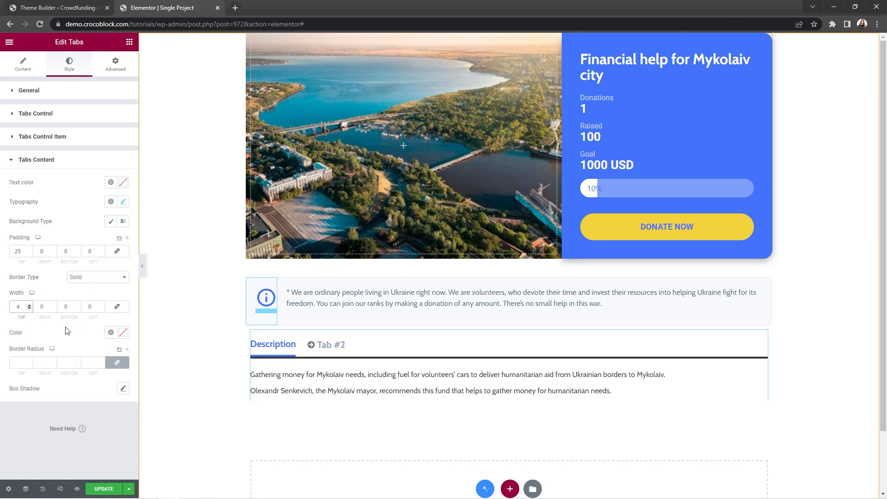
left_click(123, 332)
type("#E2E8F0")
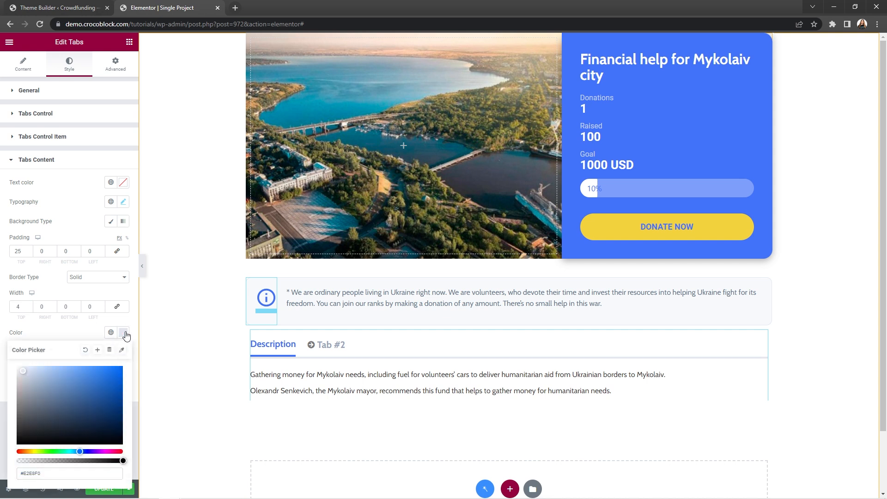
left_click(126, 334)
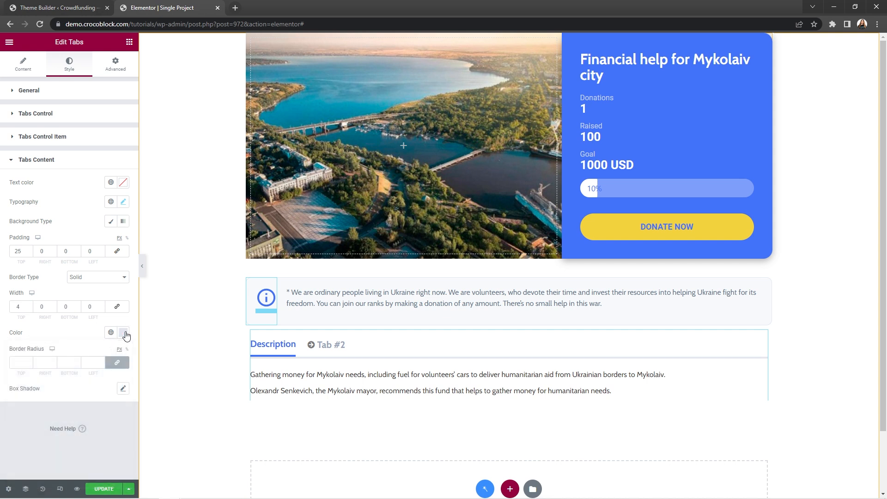
Open the content settings of the second tab item.
left_click(29, 68)
left_click(52, 153)
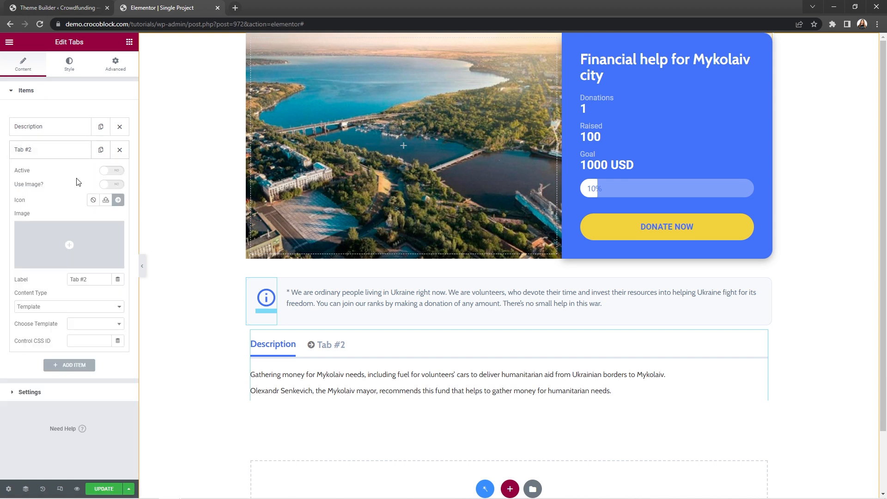
Remove the second tab's icon, label the tab "Donations list", and keep its content type as Template.
left_click(93, 199)
triple_click(97, 279)
type("Donations list")
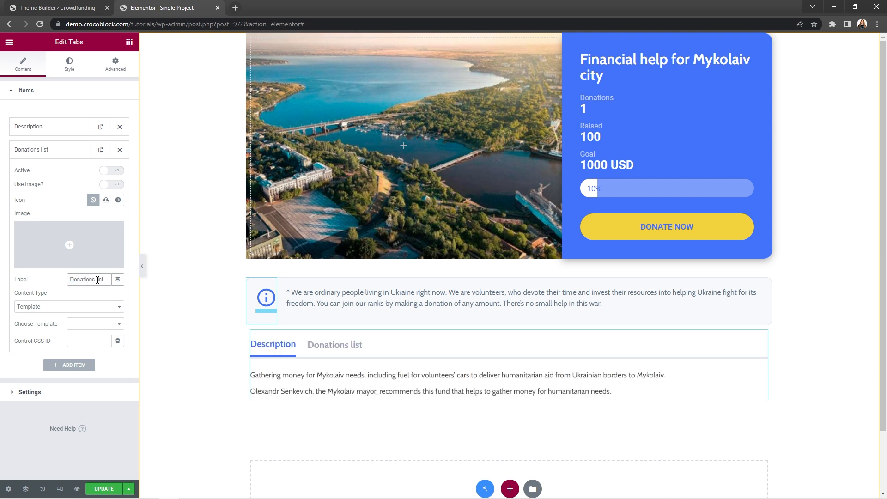
left_click(120, 307)
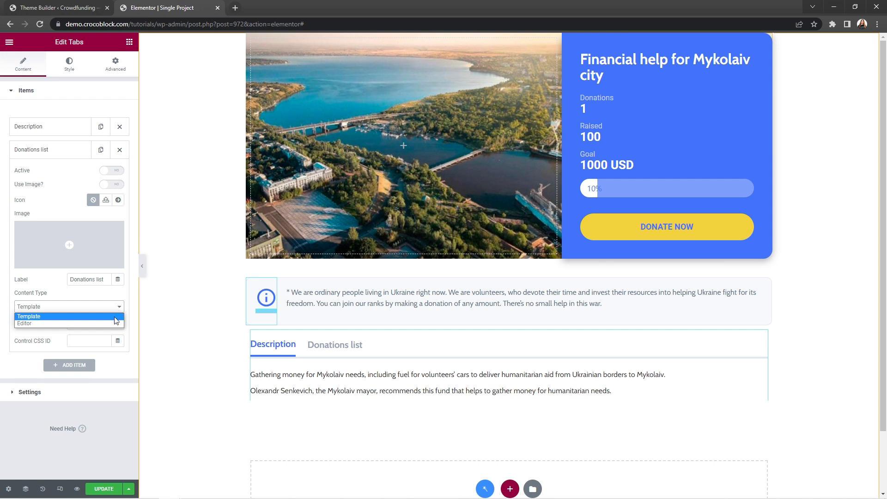
left_click(116, 318)
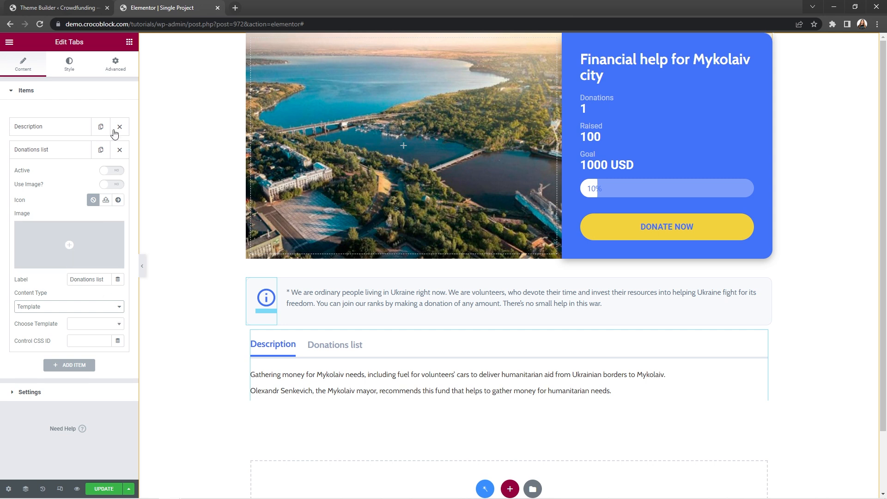
Unlink the Tabs widget's padding values and set its top padding to 40 px.
left_click(122, 67)
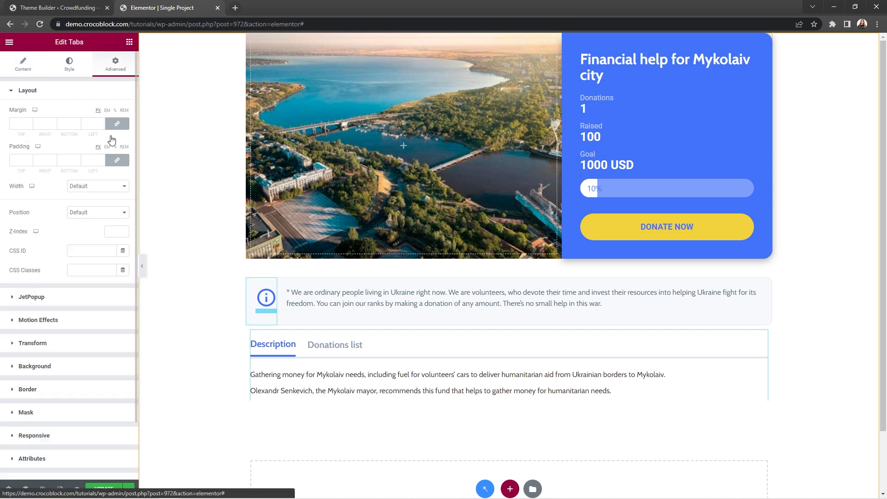
left_click(117, 160)
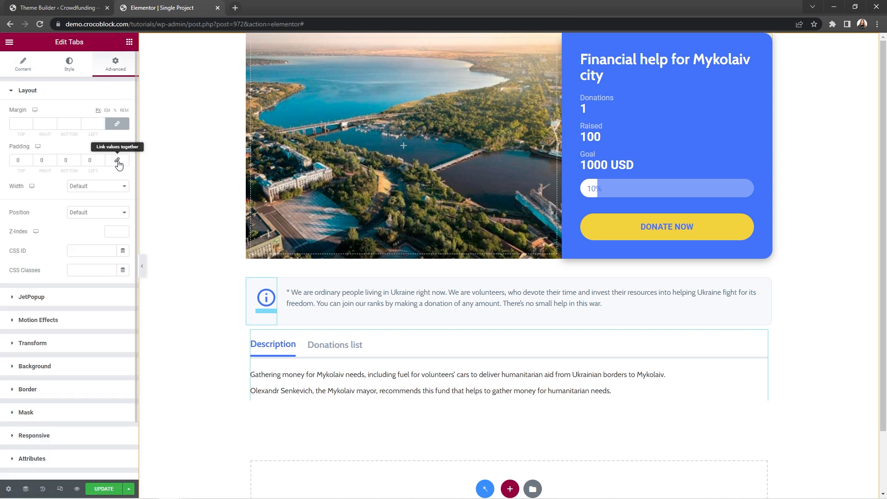
left_click(15, 161)
type("4")
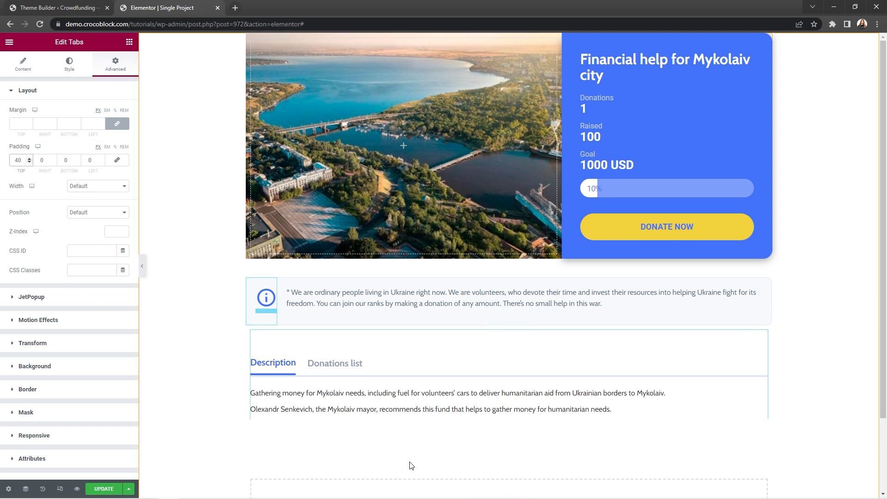
Add a single-column section below the tabs and give it a classic dark navy background from the copied colour code.
scroll(513, 476, "down", 2)
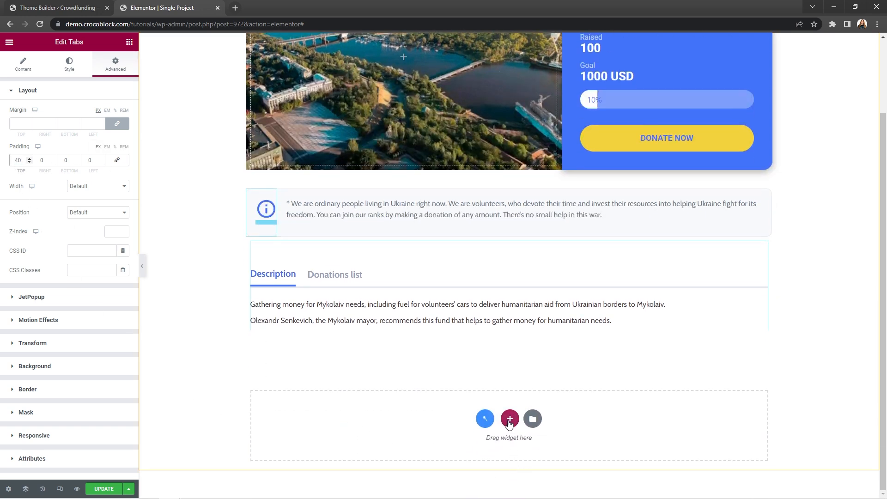
left_click(510, 419)
left_click(399, 443)
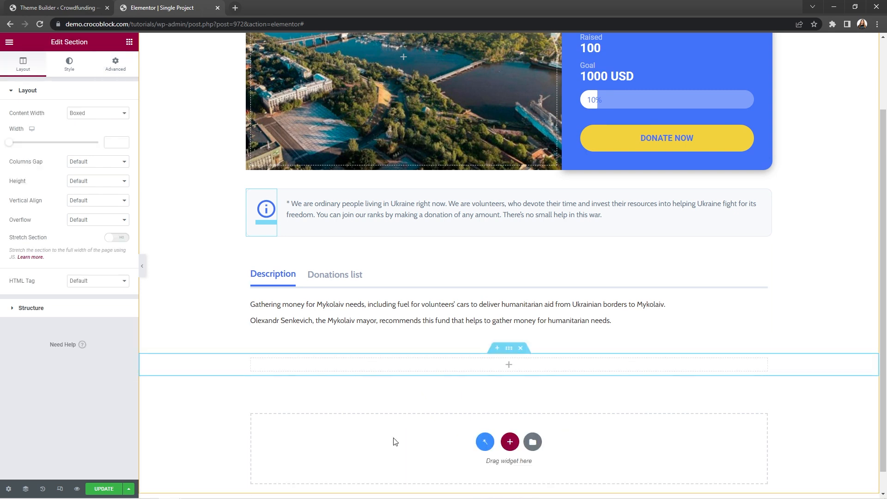
left_click(69, 64)
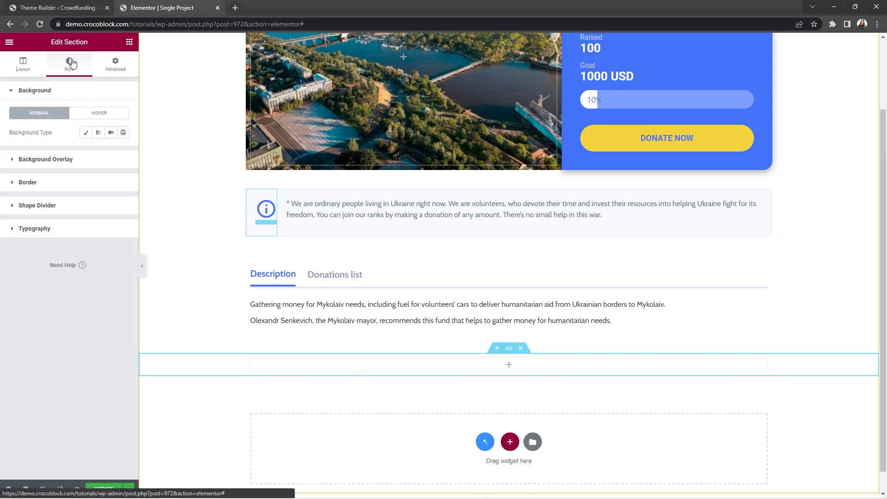
left_click(86, 134)
left_click(124, 153)
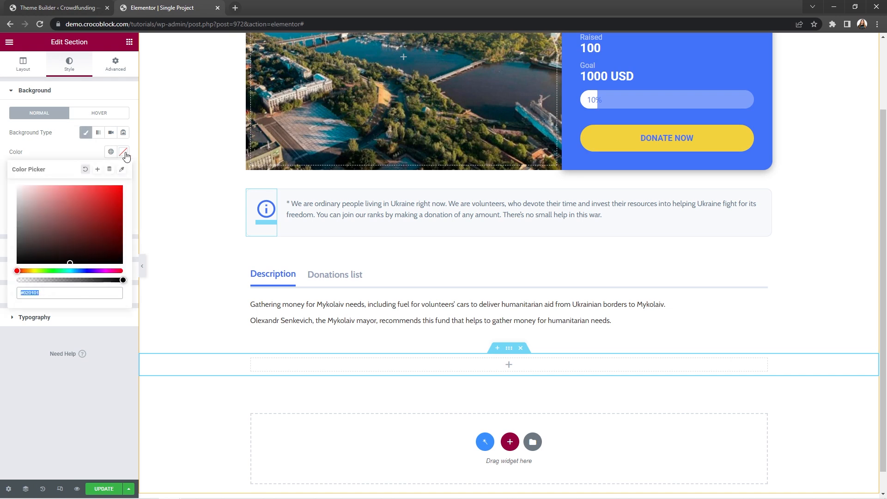
key("ctrl+v")
left_click(125, 153)
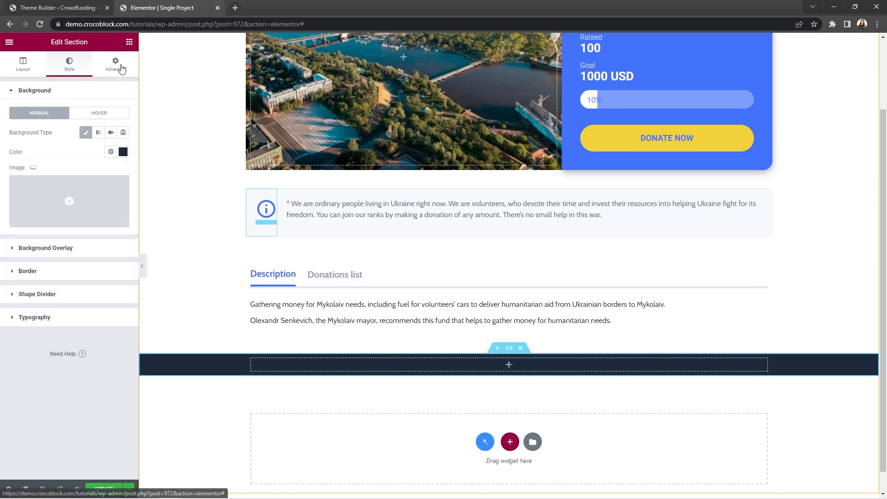
Unlink the dark section's padding values and set its top and bottom padding to 16 px.
left_click(116, 63)
left_click(117, 160)
left_click(18, 161)
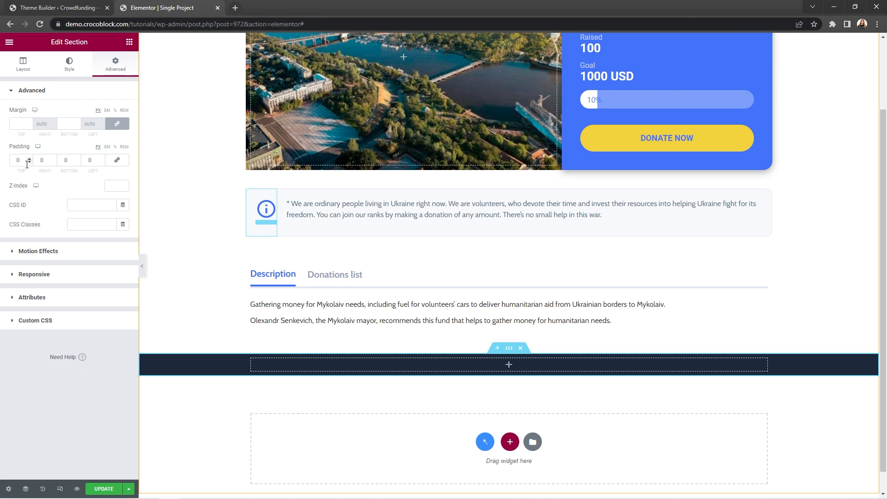
type("16")
left_click(65, 160)
type("16")
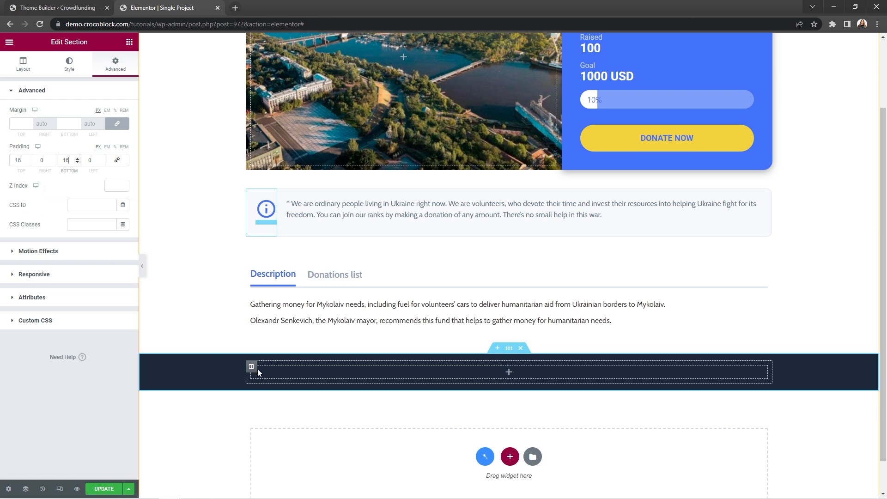
Set the vertical alignment of the dark section's column to Middle.
left_click(252, 368)
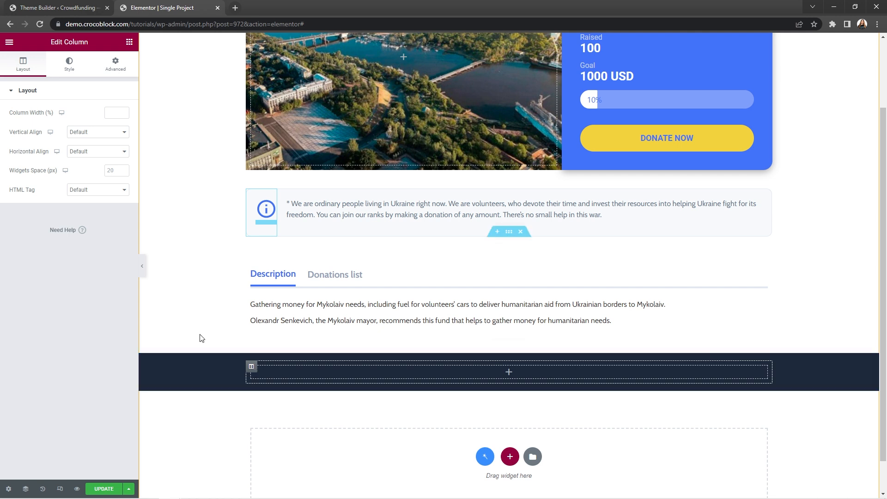
left_click(124, 134)
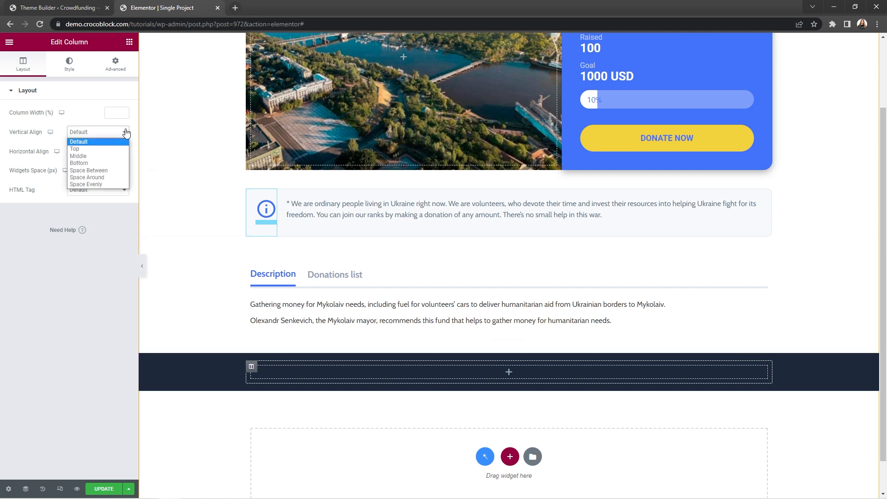
left_click(121, 158)
Add a heading to the dark section reading "Each set can <span style="color:#F2D23C">save the lives of Ukrainian Heroes.</span> We will win! Glory to Ukraine!".
left_click(130, 42)
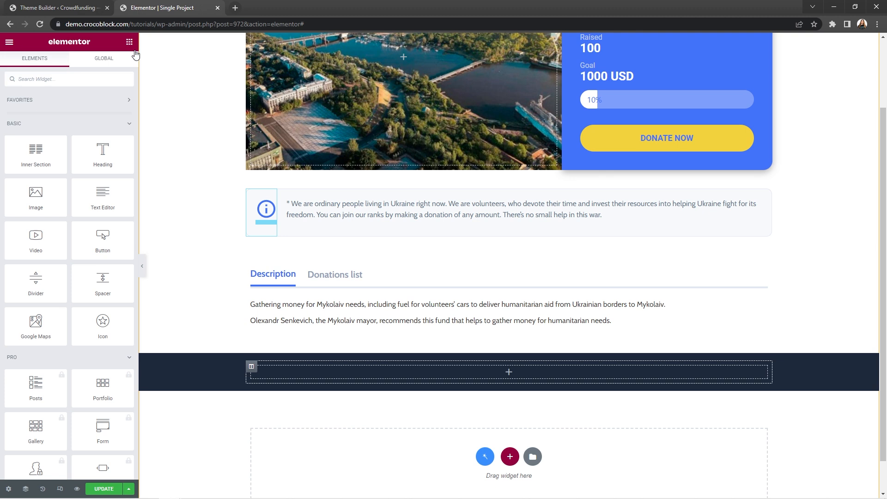
left_click_drag(102, 153, 294, 375)
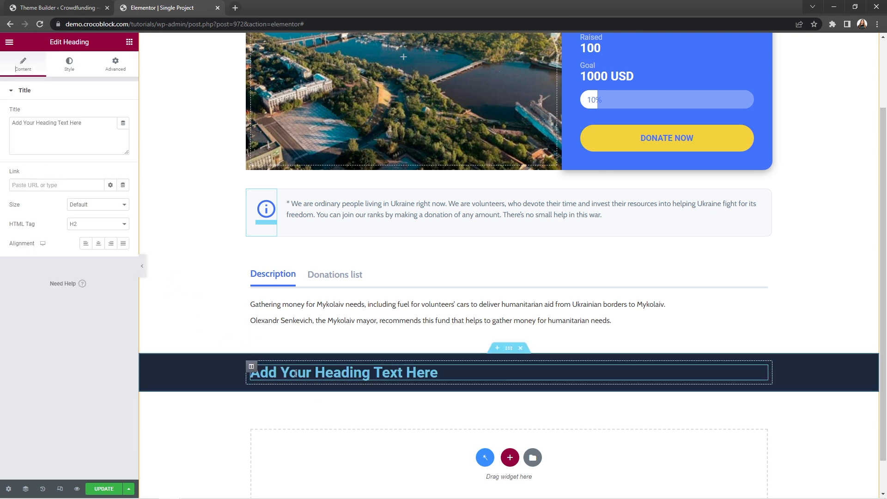
triple_click(87, 128)
type("Each set can <span style=\"color:#F2D23C\">save the lives of Ukrainian Heroes.</span> We will win! Glory to Ukraine!")
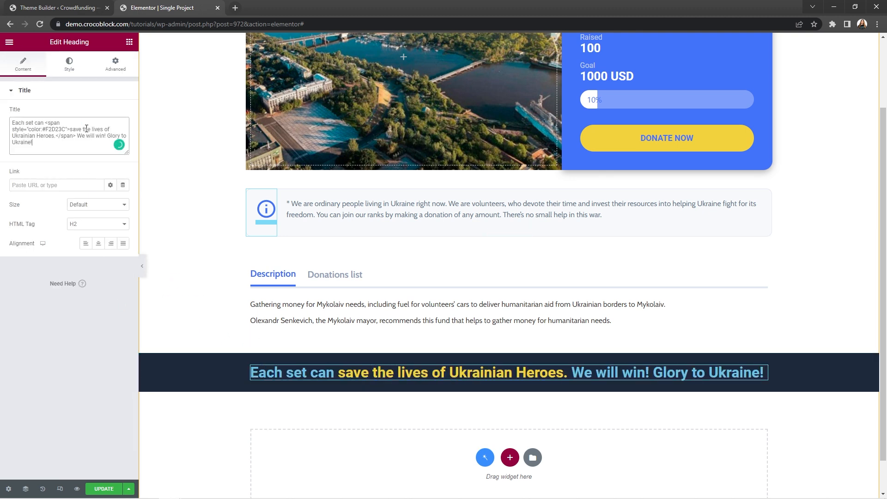
Change the heading's HTML tag to div and align its text to the center.
left_click(123, 224)
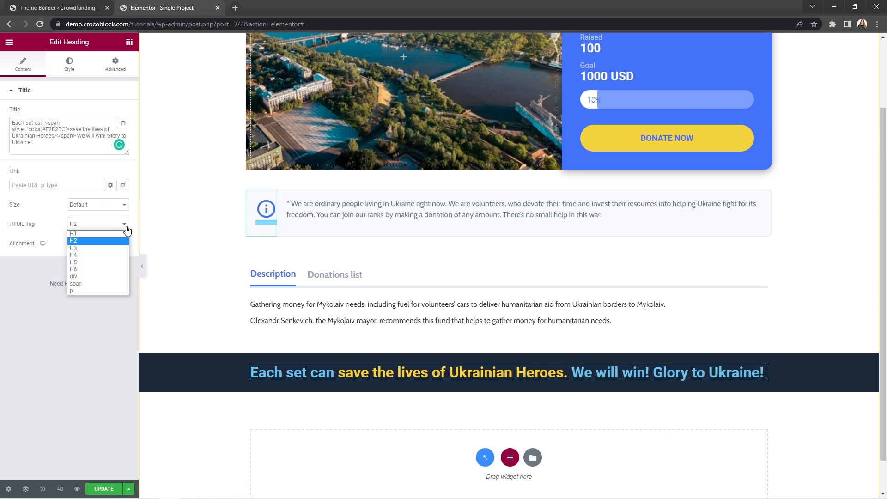
left_click(110, 278)
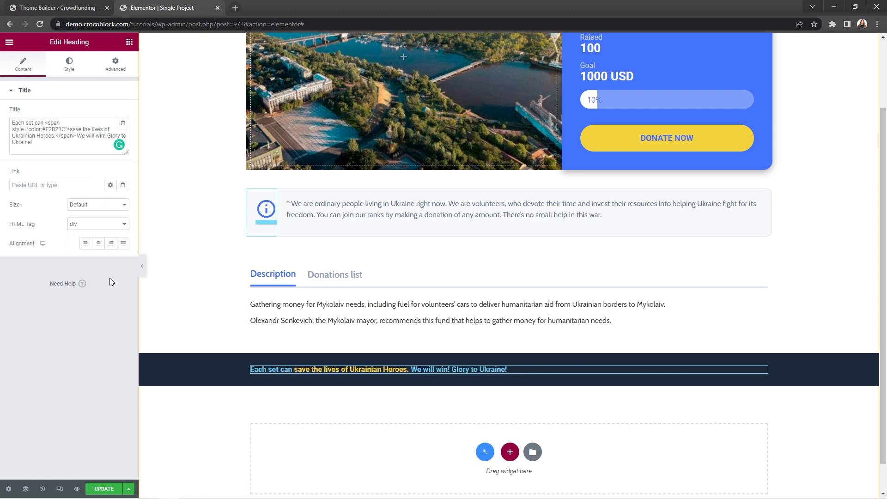
left_click(98, 244)
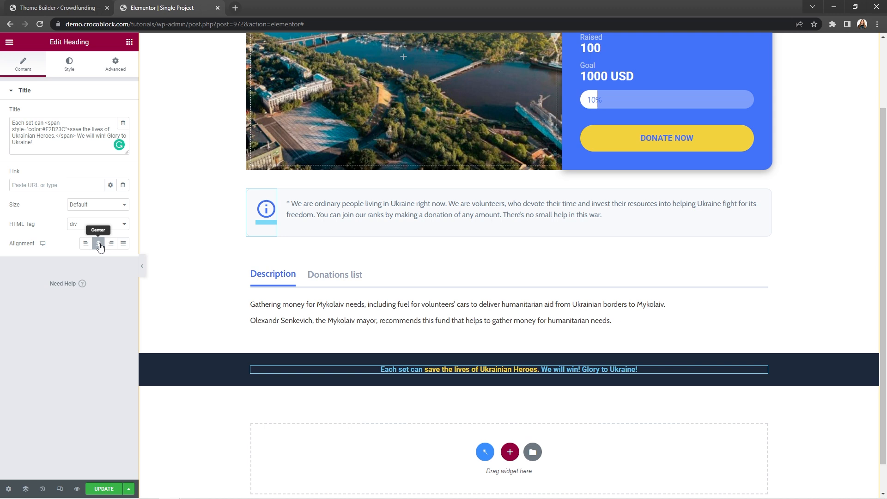
Set the heading's text color to white.
left_click(70, 64)
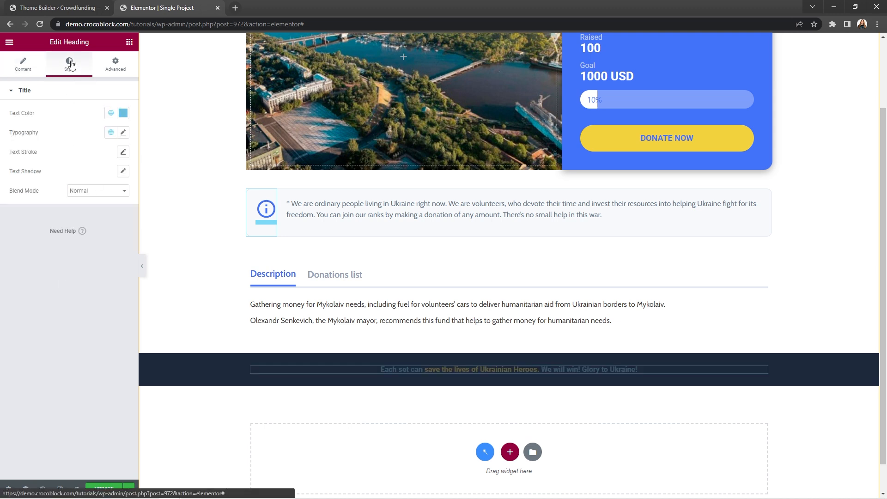
left_click(122, 112)
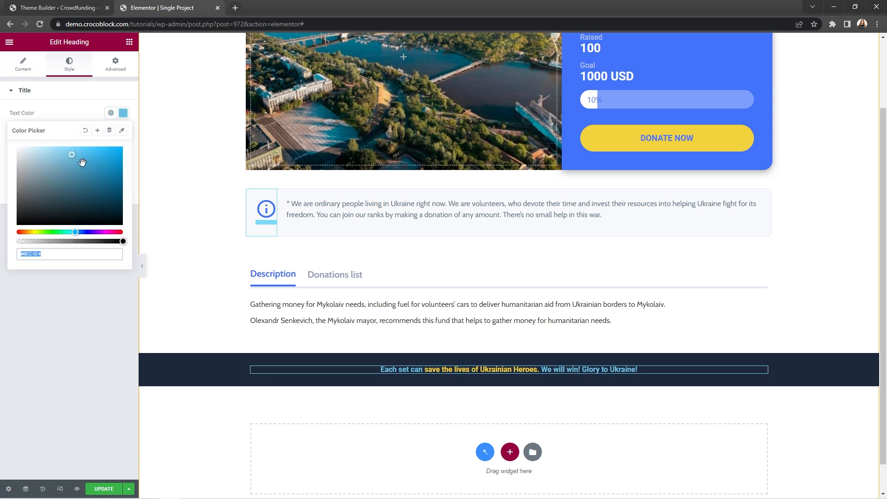
left_click_drag(82, 162, 13, 148)
left_click(63, 112)
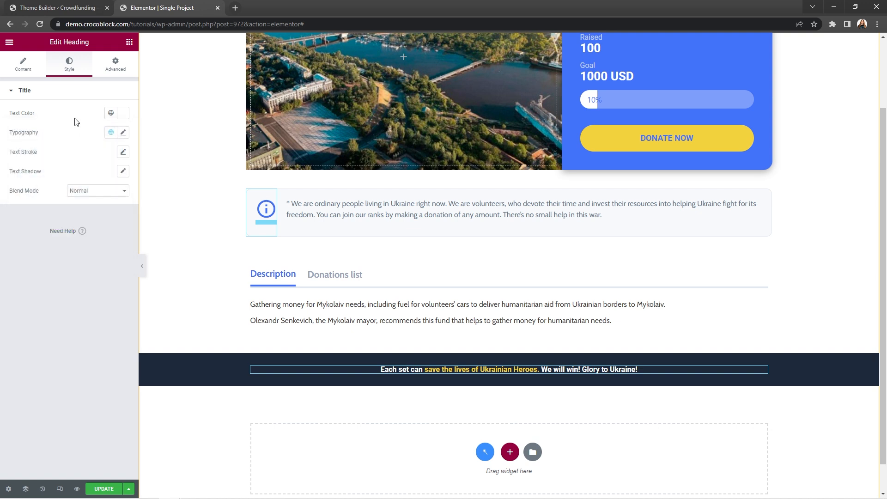
Set the heading's typography to the Cabin family, size 24 px, weight 300 and line height 30 px.
left_click(123, 132)
left_click(108, 176)
type("cabin")
left_click(104, 212)
left_click(105, 208)
type("24")
left_click(104, 223)
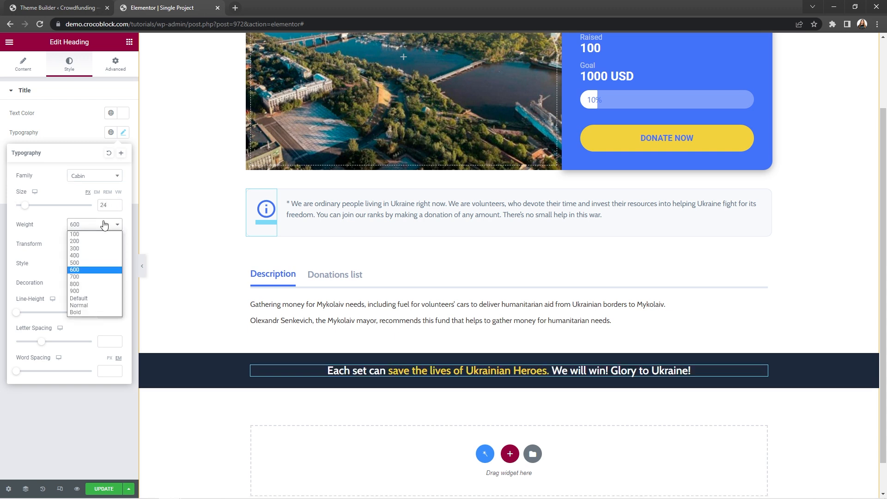
left_click(95, 250)
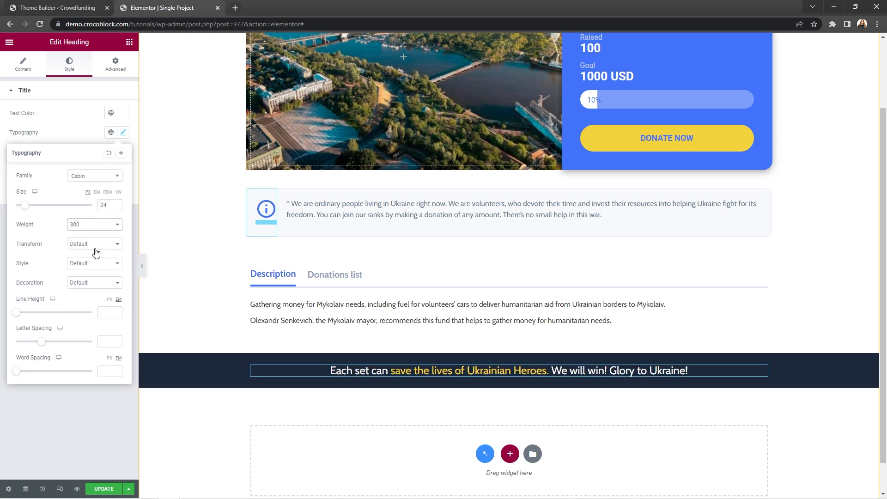
left_click(110, 299)
left_click(110, 312)
type("30")
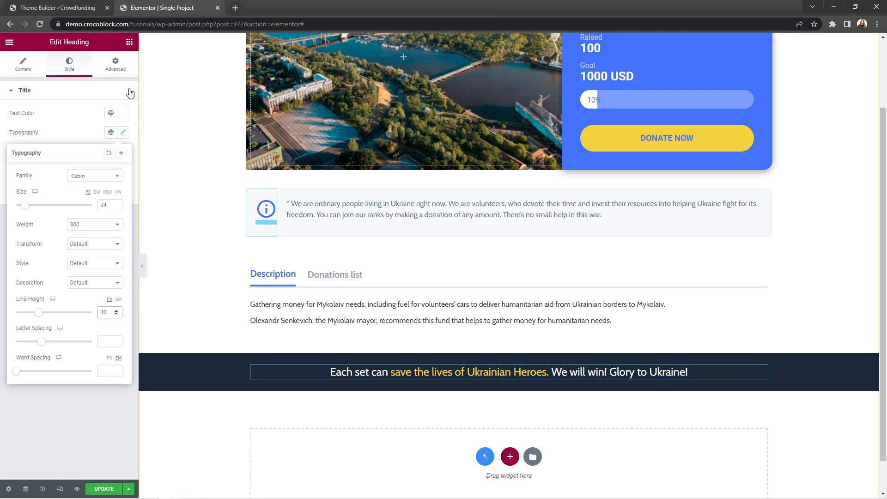
Set the heading's width to Inline (auto) and its right padding to 10 px with the padding values unlinked.
left_click(130, 67)
left_click(120, 187)
left_click(116, 211)
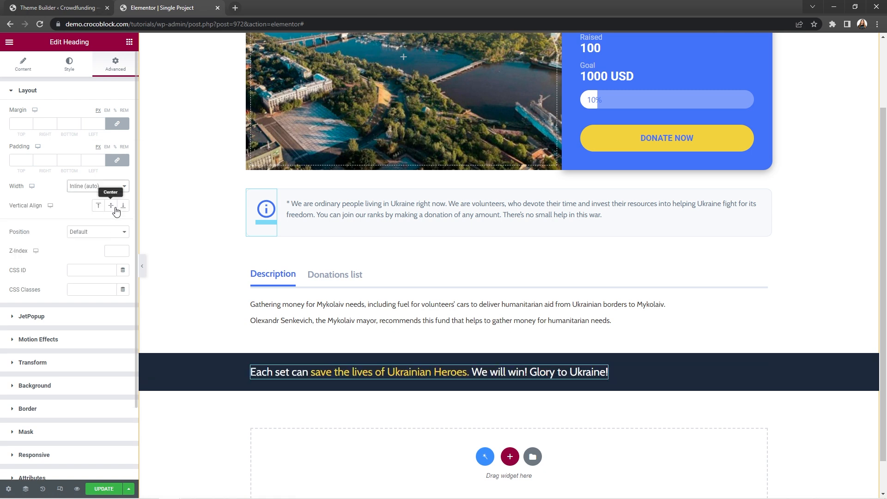
left_click(117, 160)
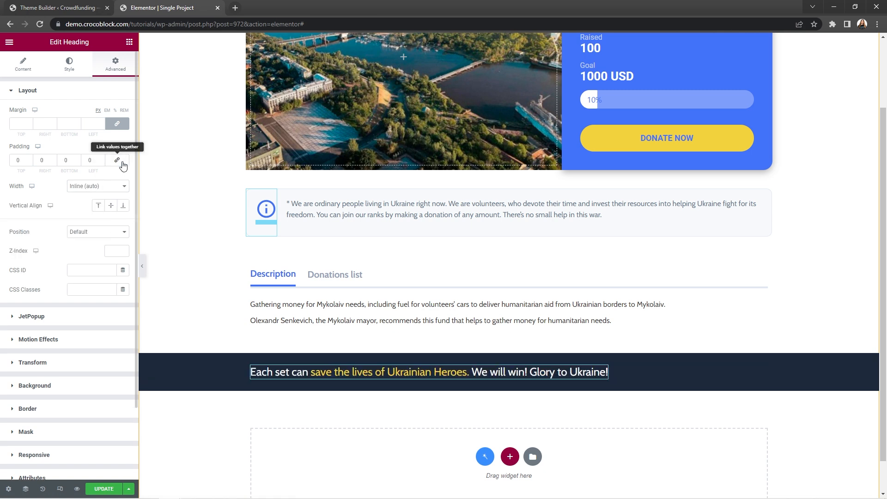
left_click(44, 160)
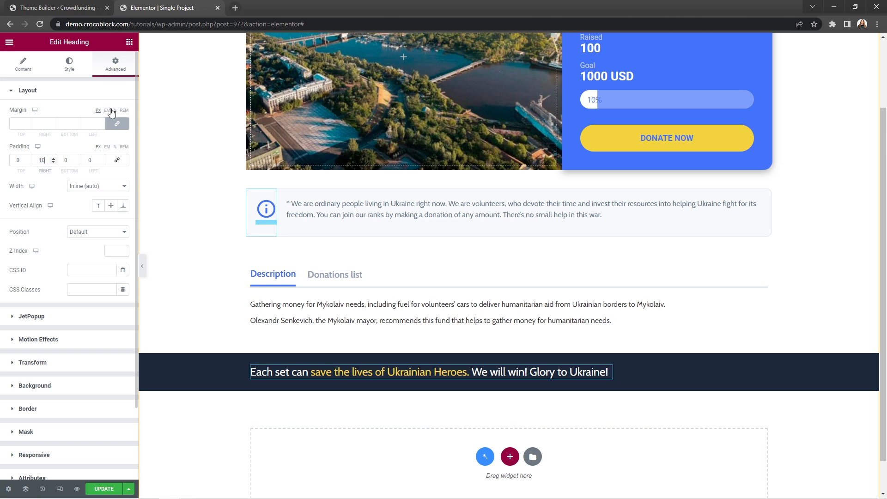
Add an Image widget below the heading in the dark section and insert heart.png from the media library.
left_click(129, 42)
left_click_drag(39, 202, 591, 382)
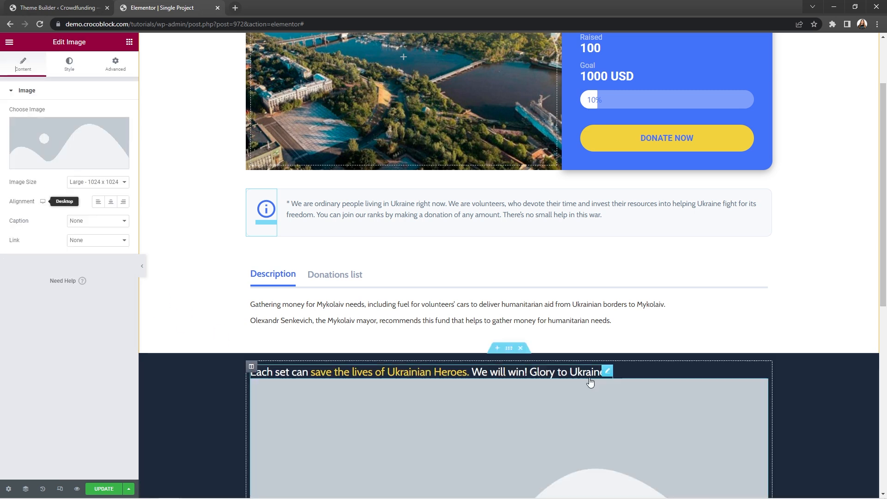
left_click(86, 149)
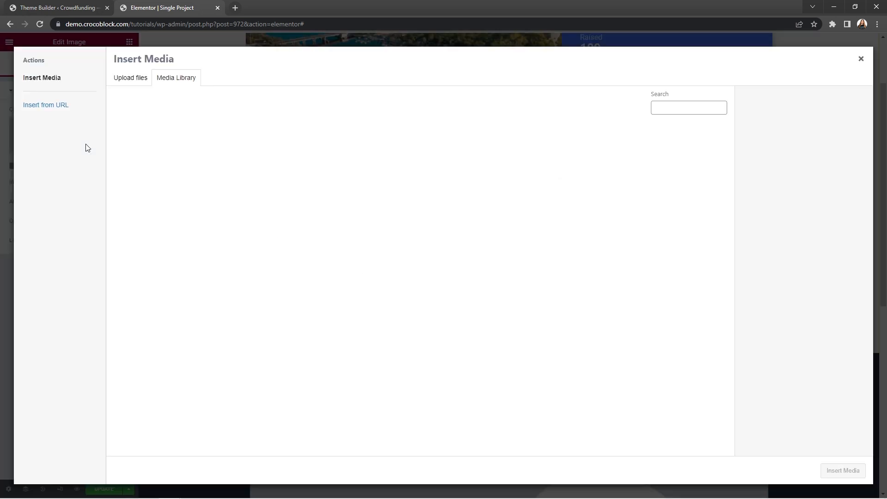
left_click(211, 162)
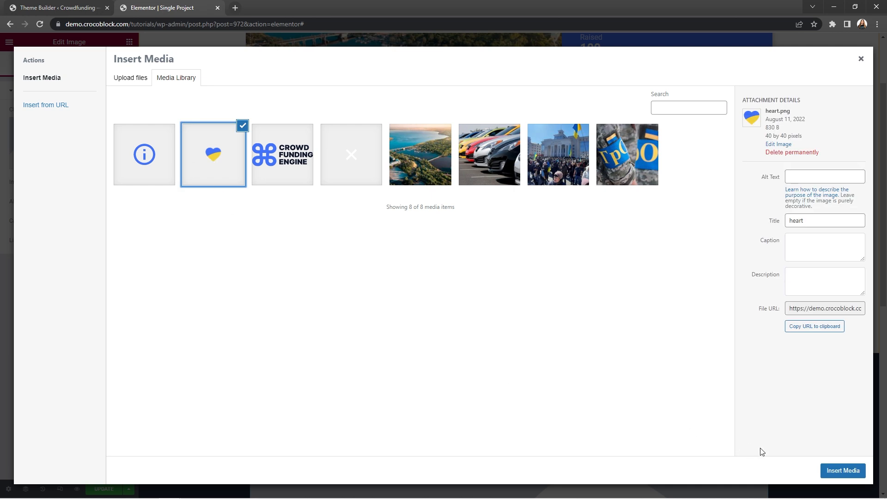
left_click(848, 471)
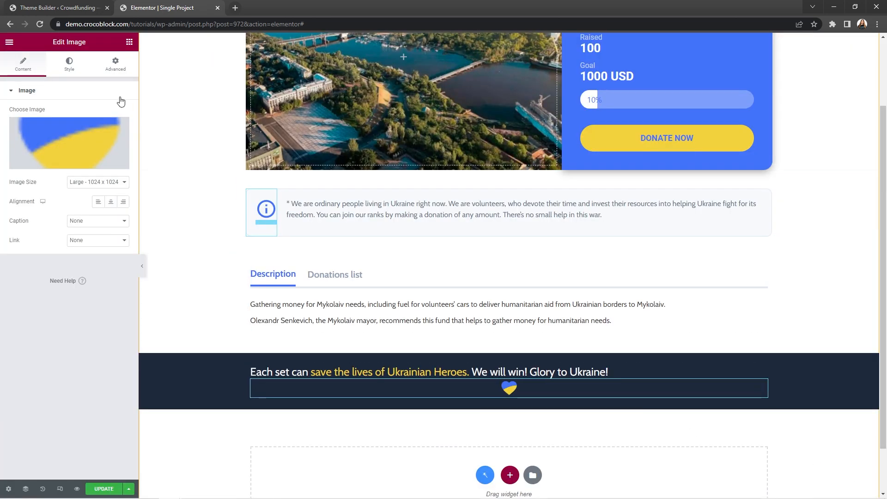
Set the heart image's width to Inline (auto) so it sits beside the heading.
left_click(116, 65)
left_click(122, 186)
left_click(111, 211)
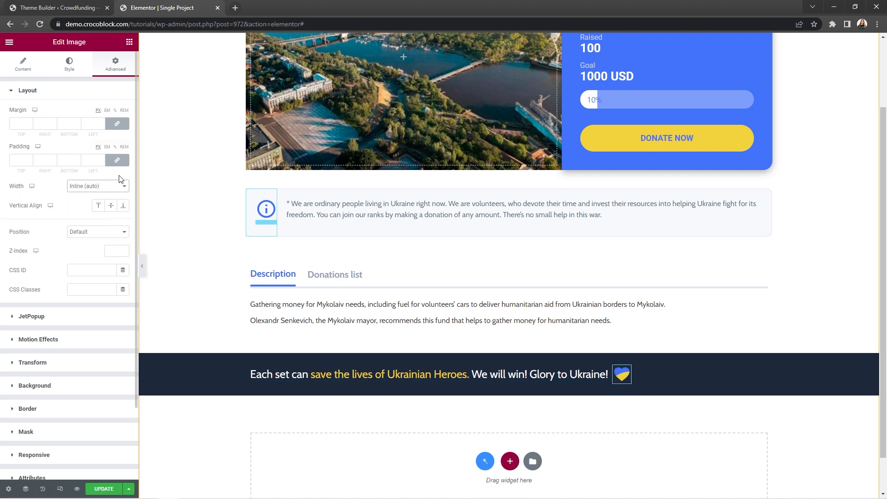
Unlink the heart image's padding values and set its left padding to 10 px.
left_click(117, 160)
type("10")
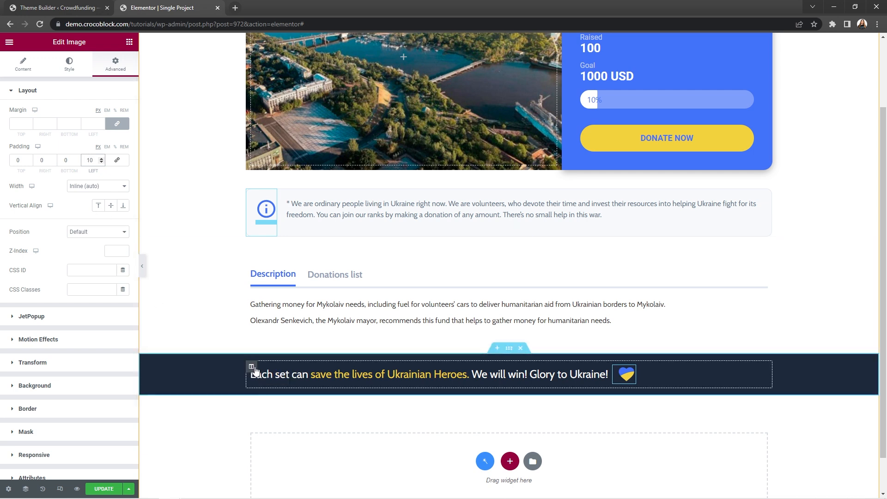
Set the banner column's horizontal alignment to Center and update the Single Project template.
left_click(252, 367)
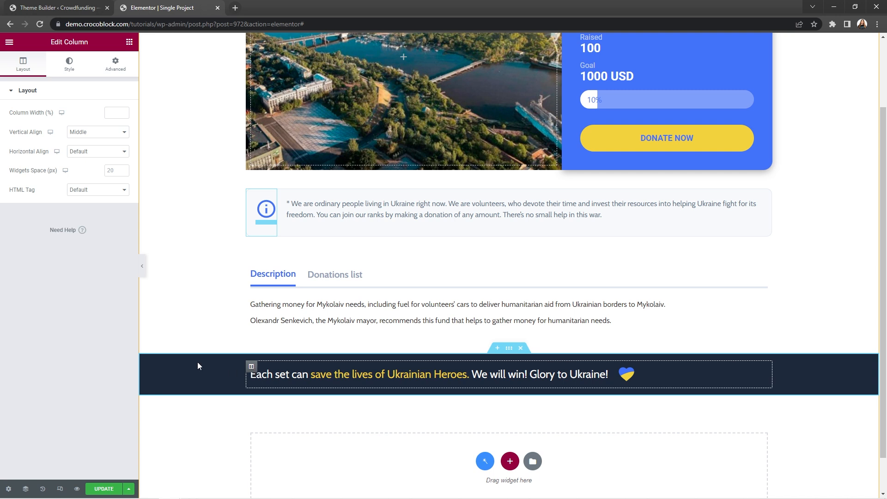
left_click(125, 153)
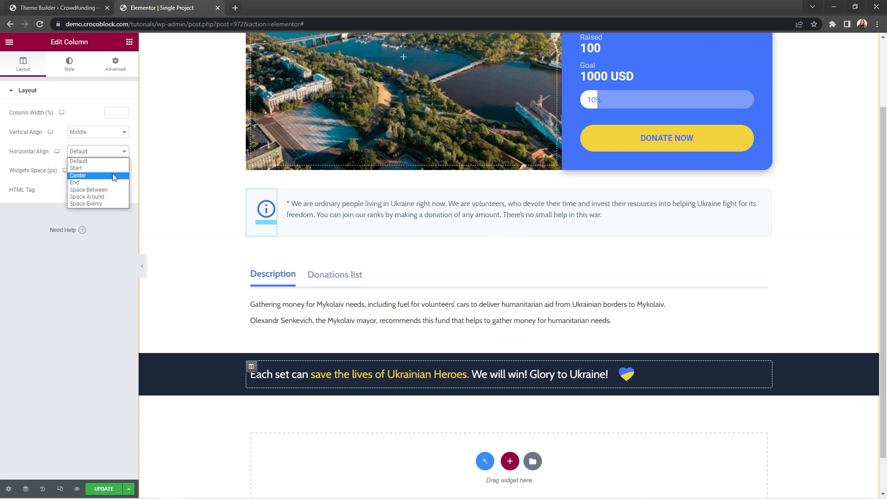
left_click(113, 175)
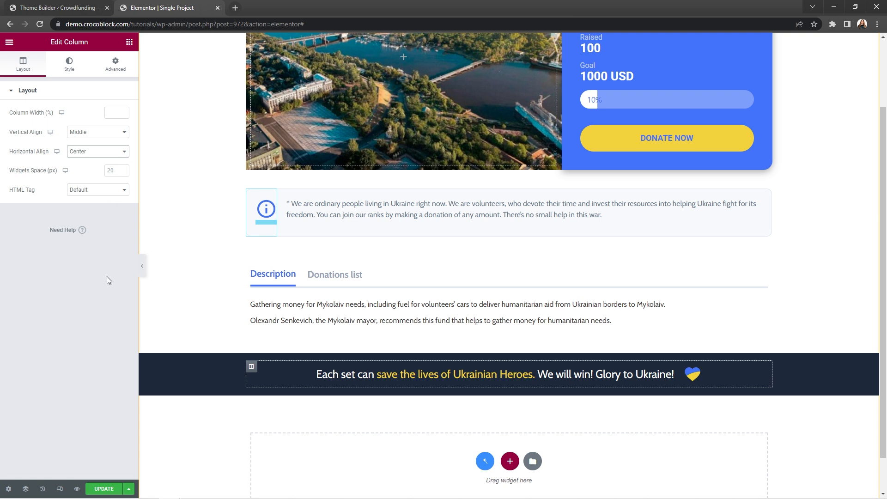
left_click(110, 491)
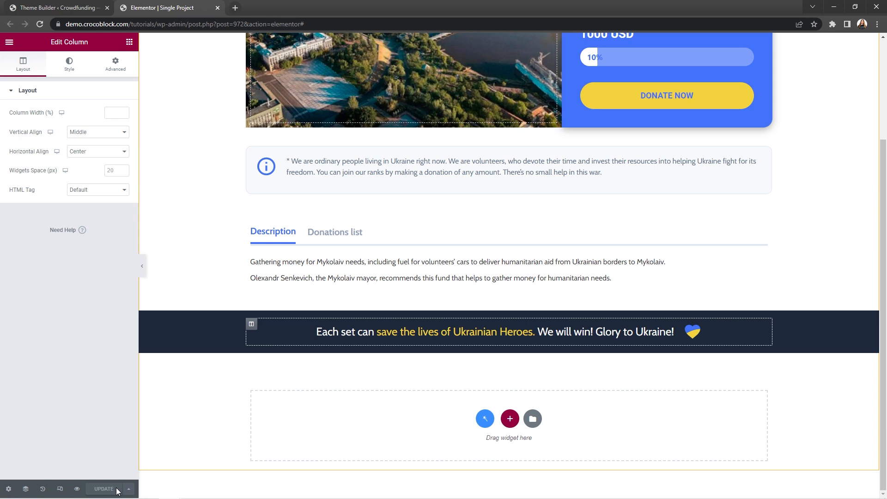
In the WordPress dashboard, start a new JetEngine Query Builder query named Projects Stats with the query type SQL Query.
left_click(42, 11)
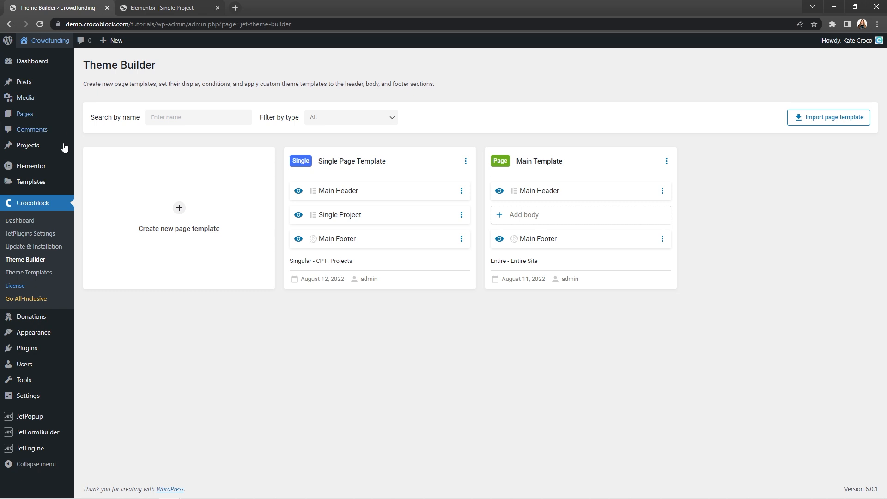
mouse_move(50, 452)
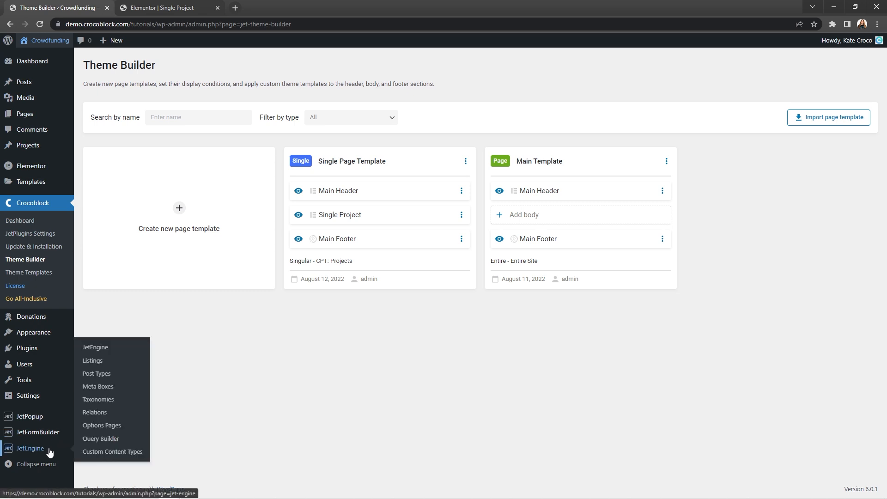
left_click(88, 442)
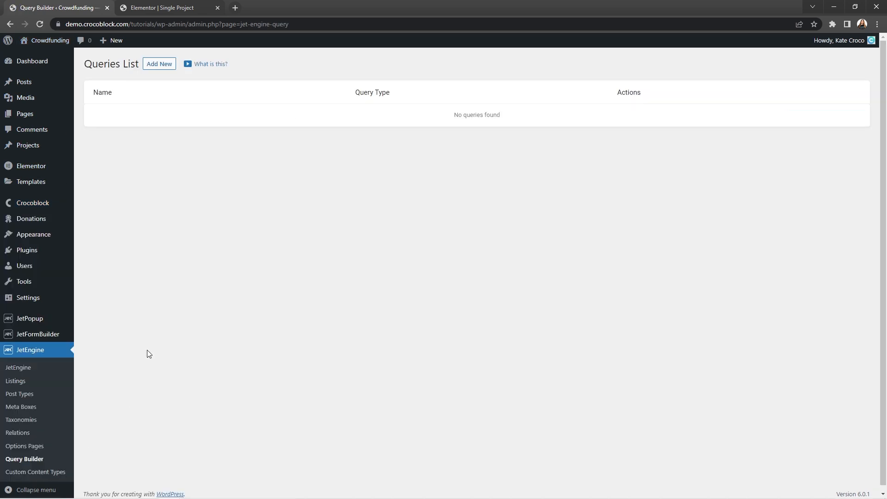
left_click(159, 64)
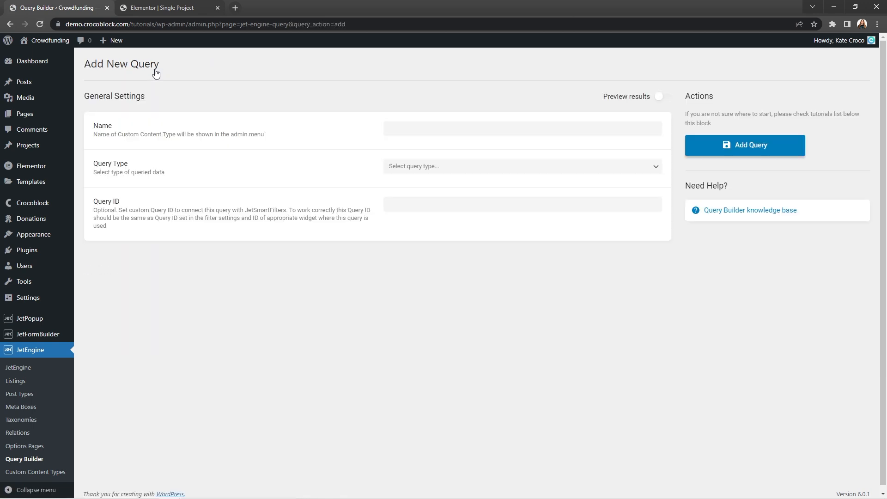
left_click(411, 131)
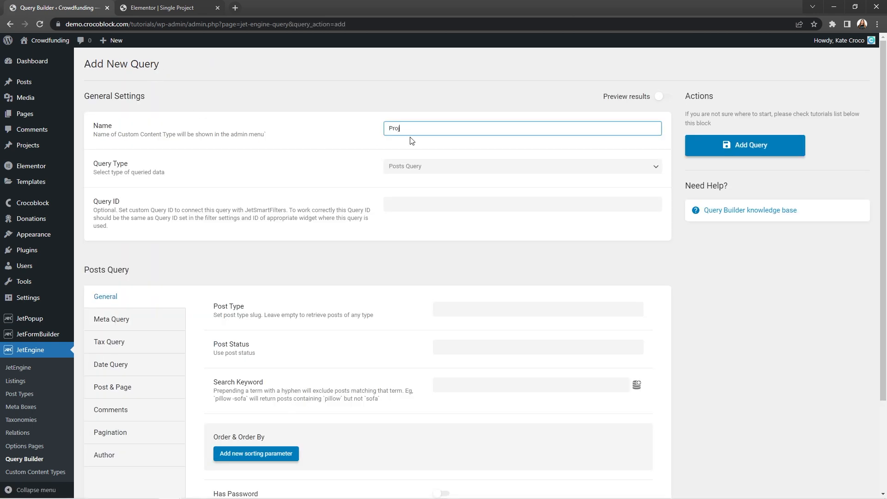
left_click(643, 167)
left_click(632, 215)
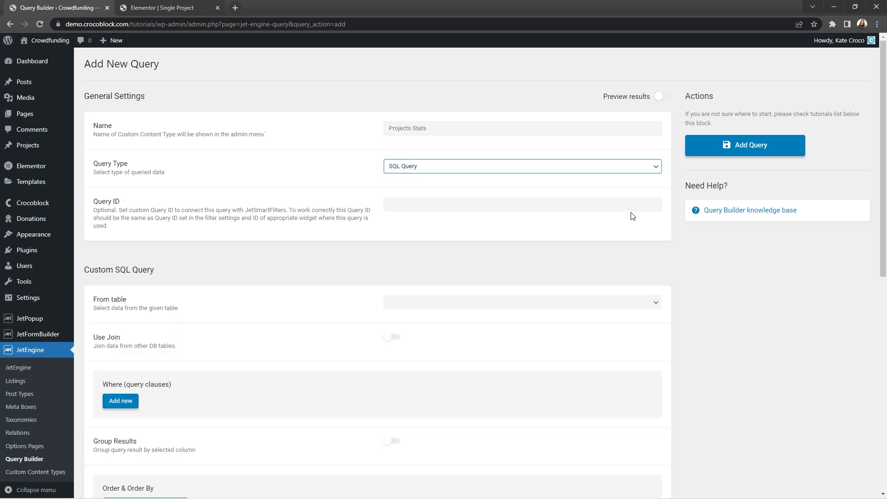
Choose jet_cct_donations as the table the SQL query takes its data from.
left_click(656, 303)
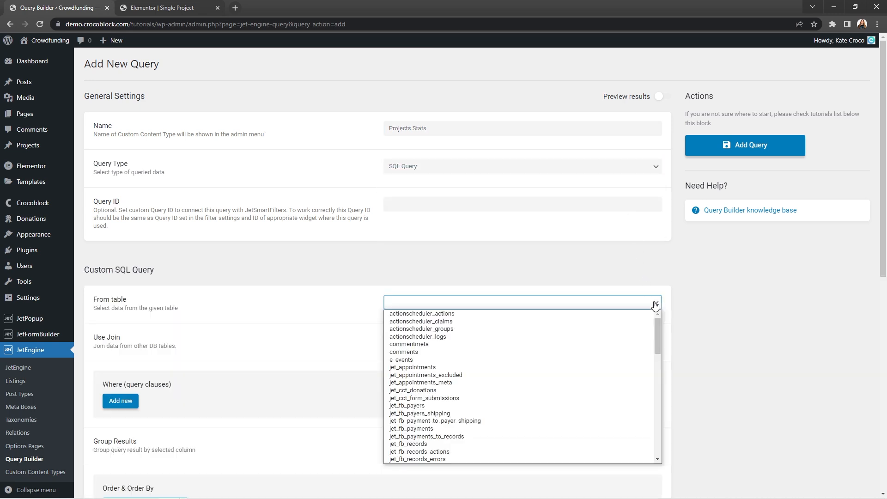
left_click(621, 395)
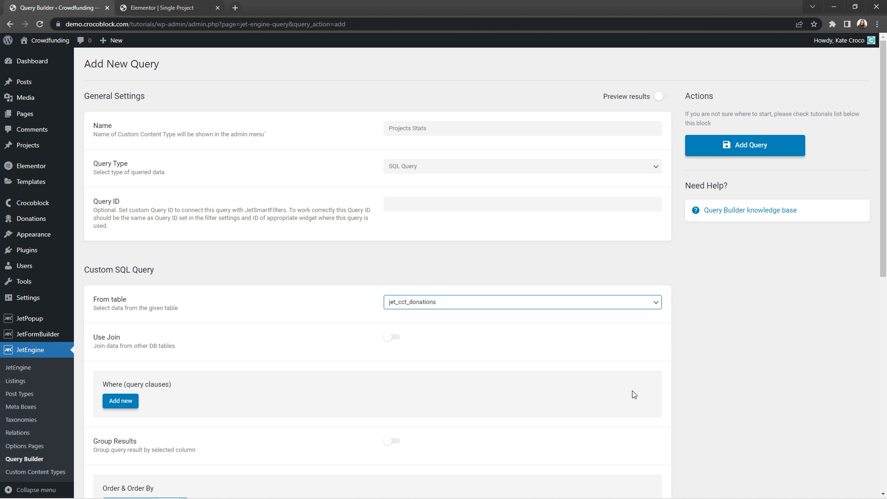
left_click(677, 384)
Add a where clause matching project_id with Equal (=) to the dynamic value Object ID (for current context), with type Numeric.
scroll(679, 384, "down", 4)
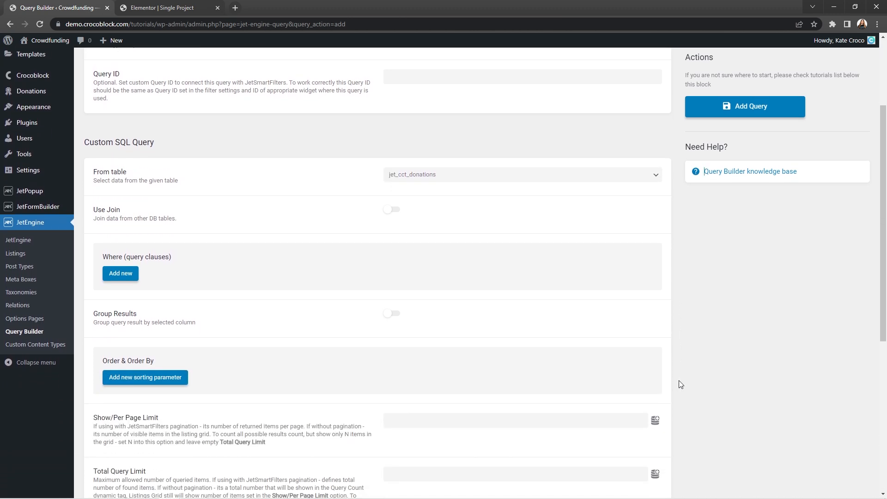
scroll(681, 384, "down", 2)
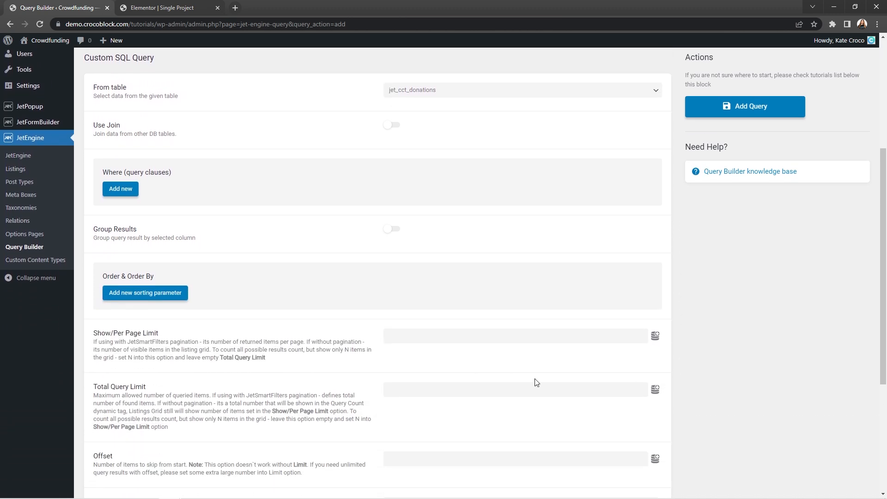
left_click(114, 193)
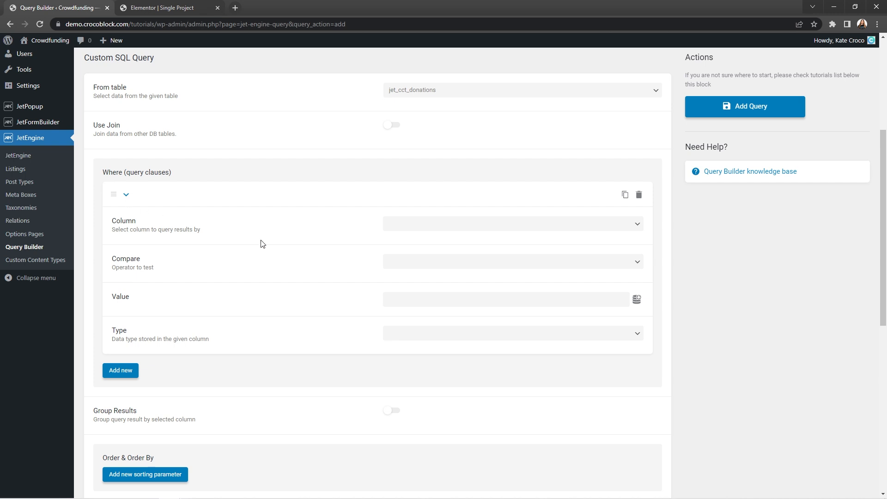
left_click(638, 225)
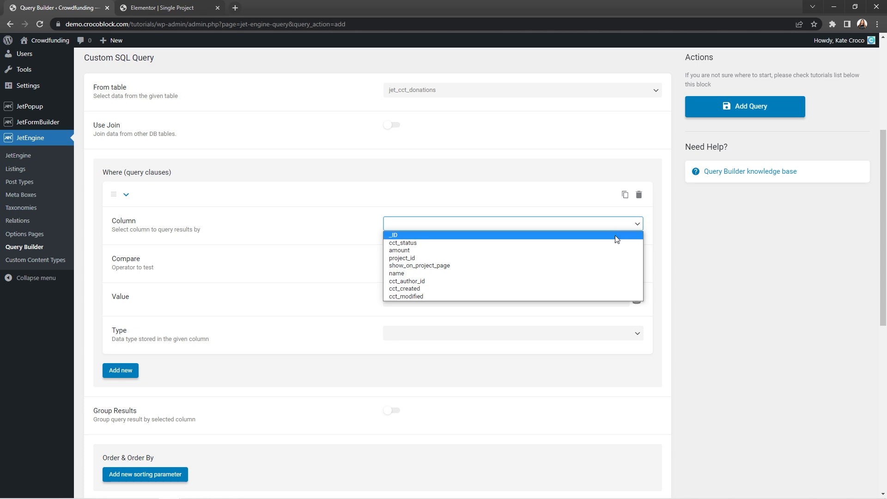
left_click(610, 262)
left_click(639, 262)
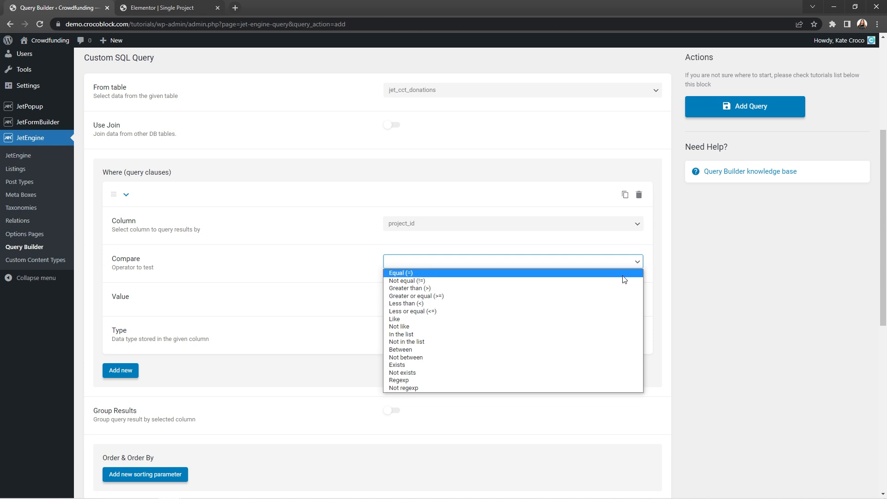
left_click(623, 276)
left_click(639, 299)
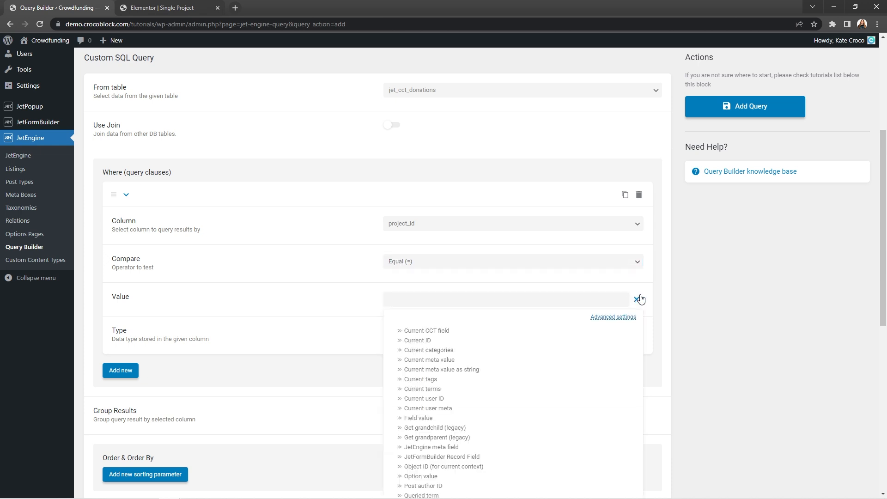
left_click(478, 468)
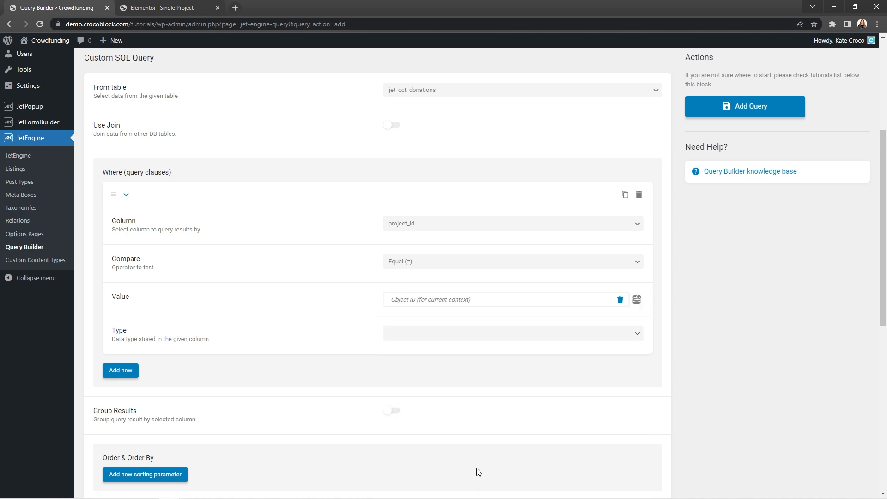
left_click(632, 335)
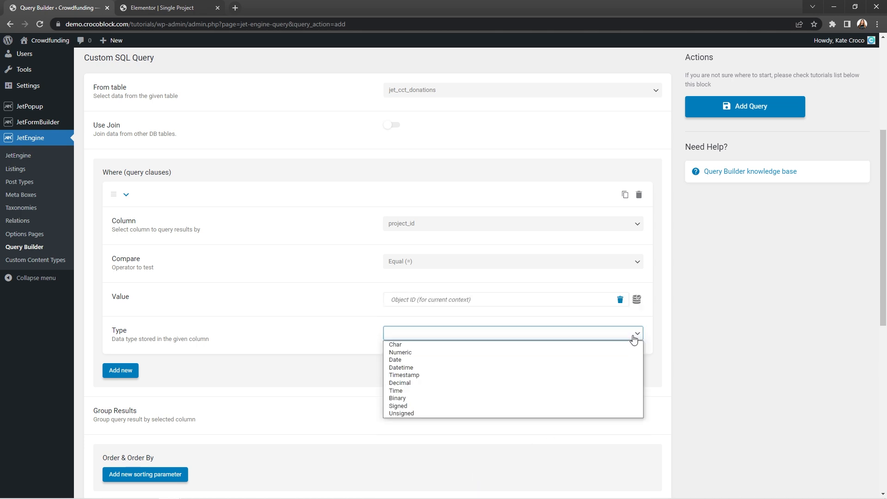
left_click(607, 353)
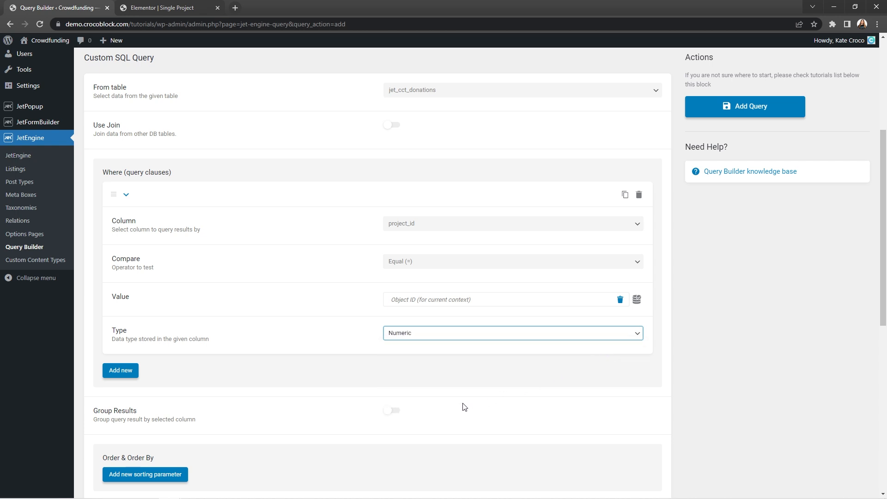
Enable grouping of the query results and group them by project_id.
left_click(394, 412)
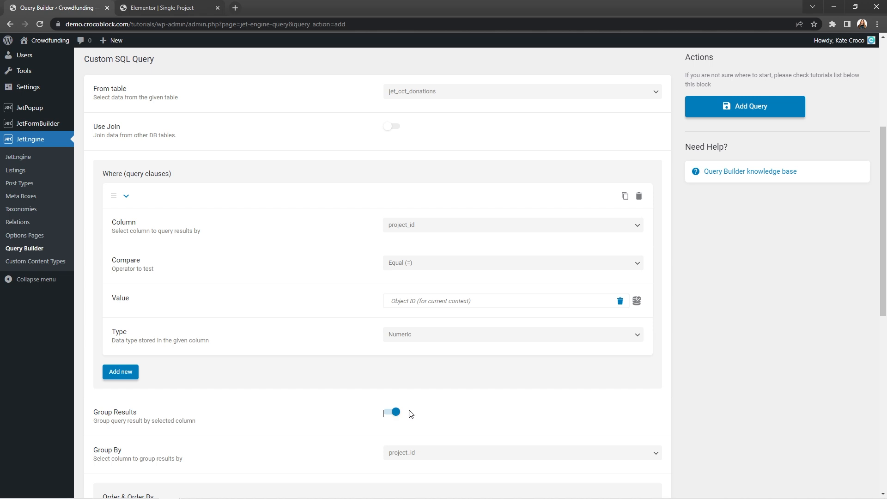
scroll(410, 414, "down", 2)
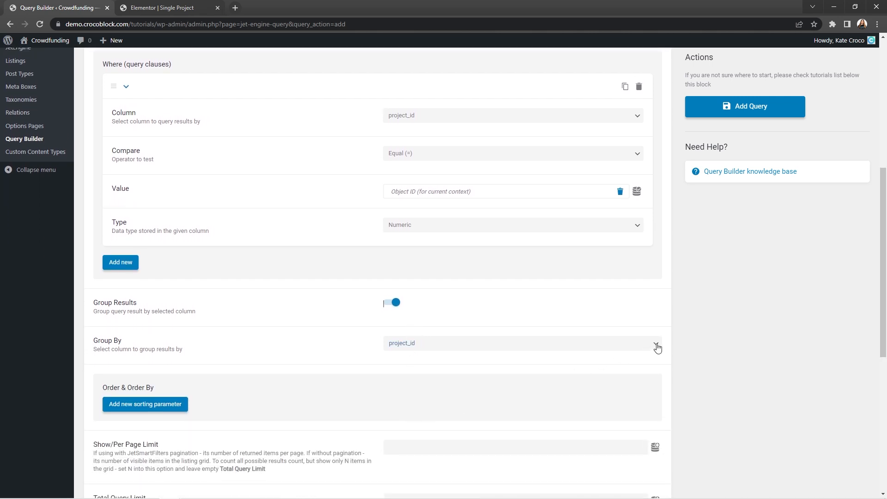
left_click(656, 345)
left_click(634, 378)
Include the _ID column in the query results.
scroll(633, 385, "down", 3)
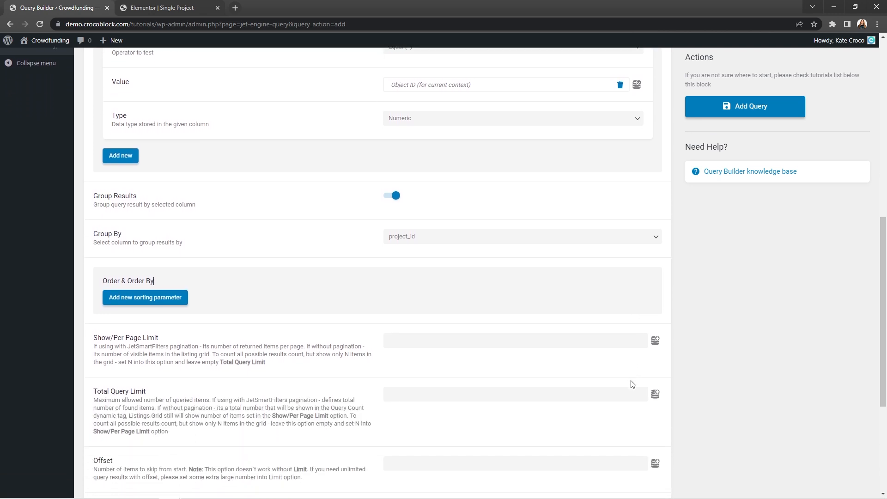
scroll(378, 194, "down", 2)
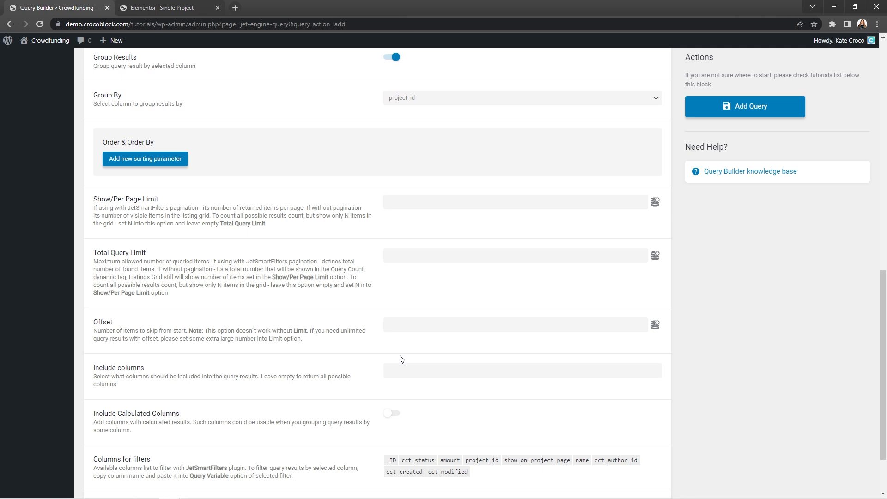
left_click(404, 370)
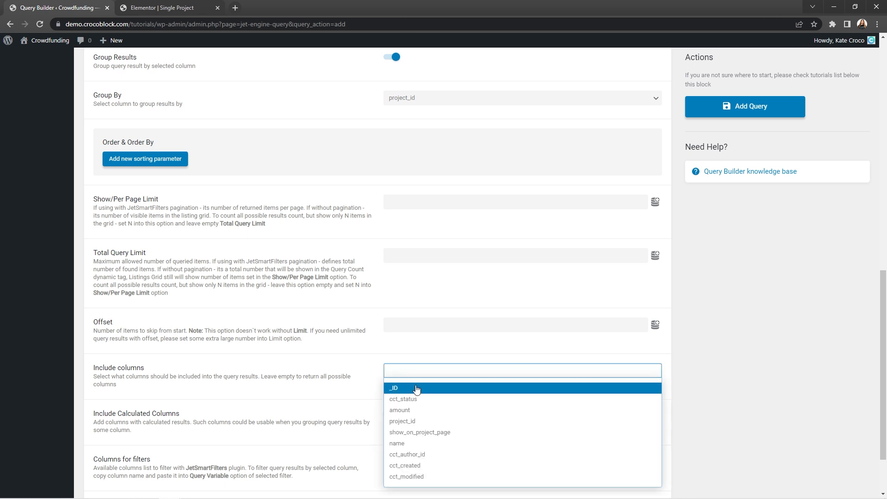
left_click(417, 390)
Enable calculated columns and add one that applies the COUNT function to the _ID column.
scroll(417, 390, "down", 2)
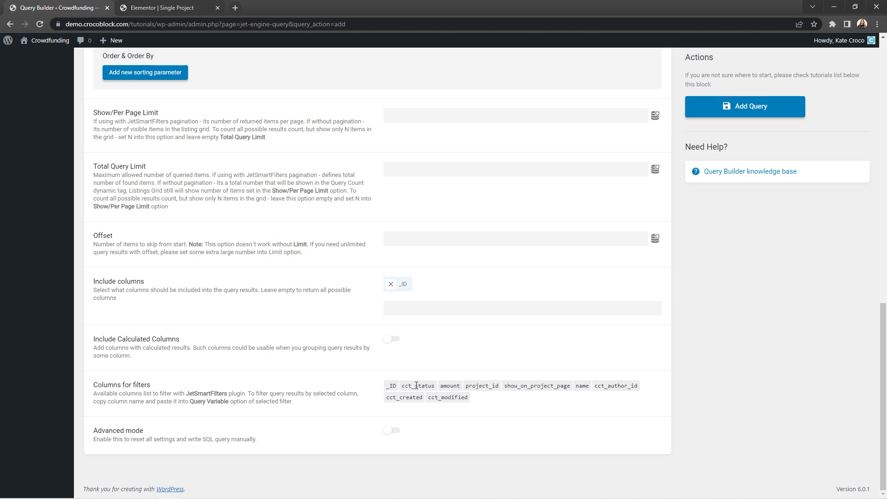
left_click(395, 341)
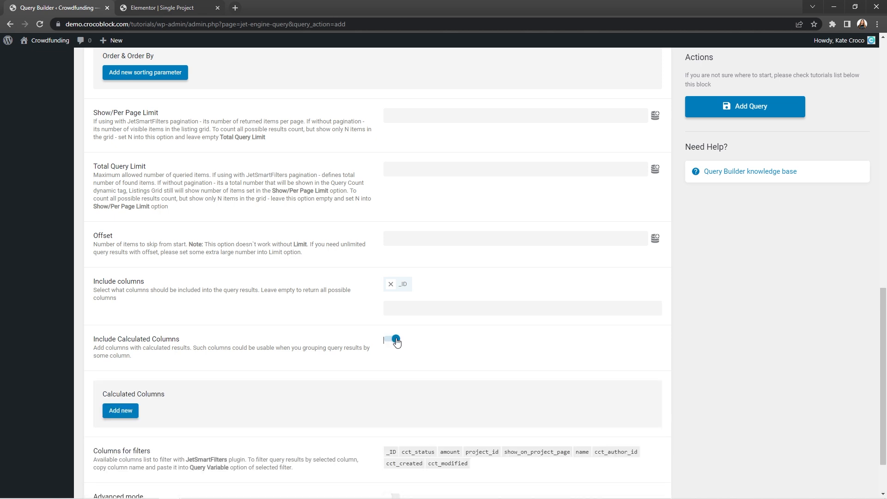
scroll(396, 341, "down", 2)
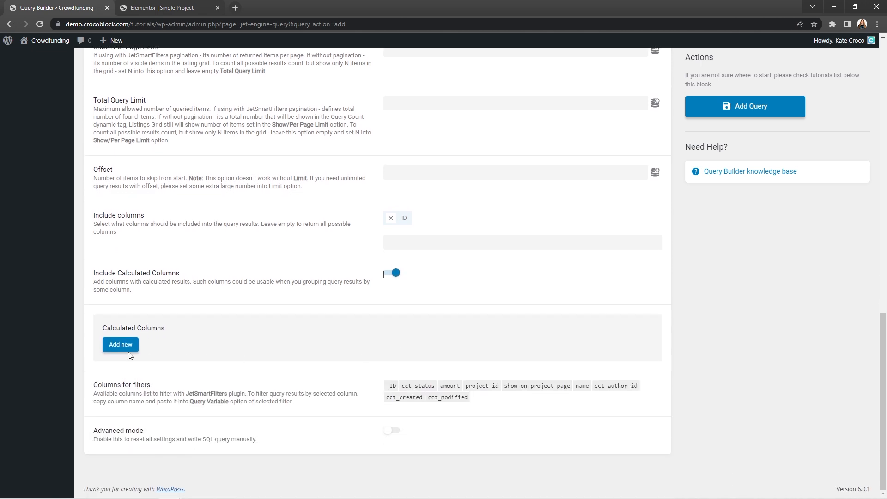
left_click(126, 353)
scroll(125, 353, "down", 3)
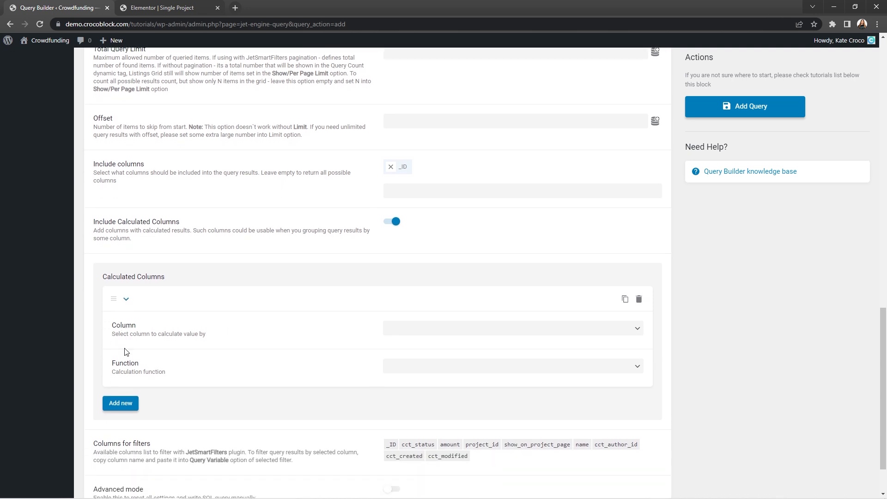
left_click(636, 272)
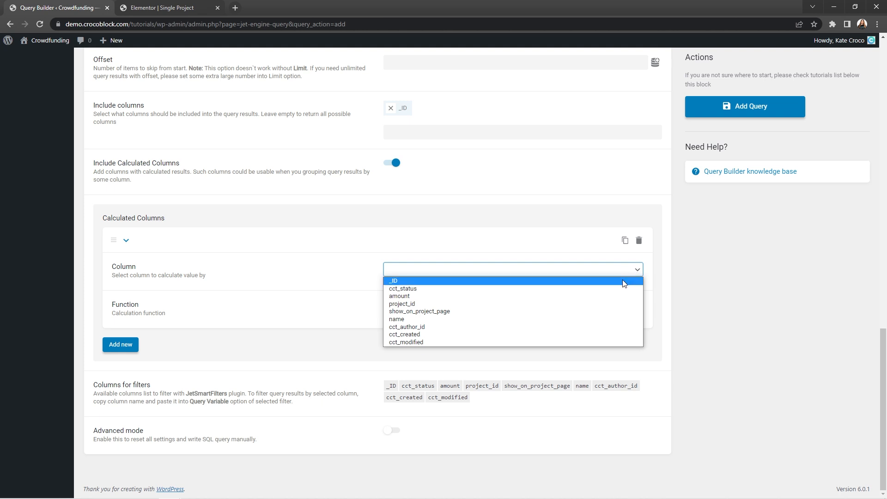
left_click(624, 281)
left_click(635, 308)
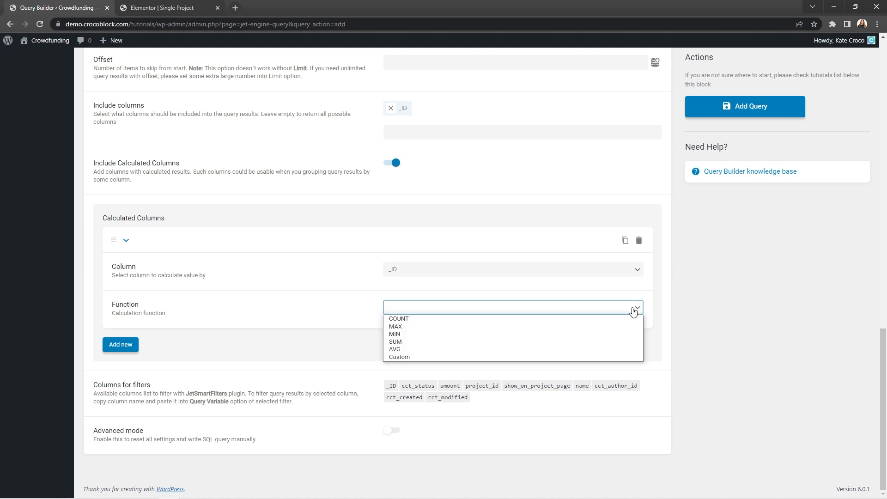
left_click(624, 319)
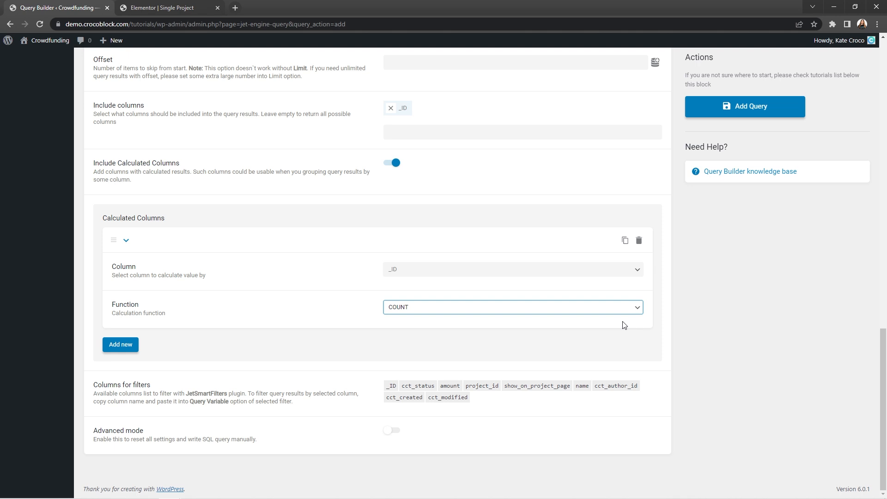
Add a second calculated column that applies the SUM function to the amount column.
left_click(128, 350)
scroll(128, 350, "down", 3)
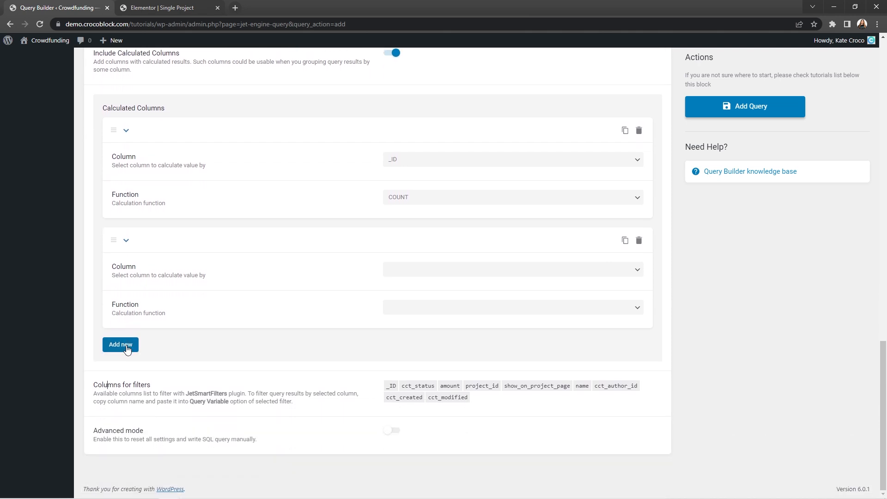
left_click(642, 271)
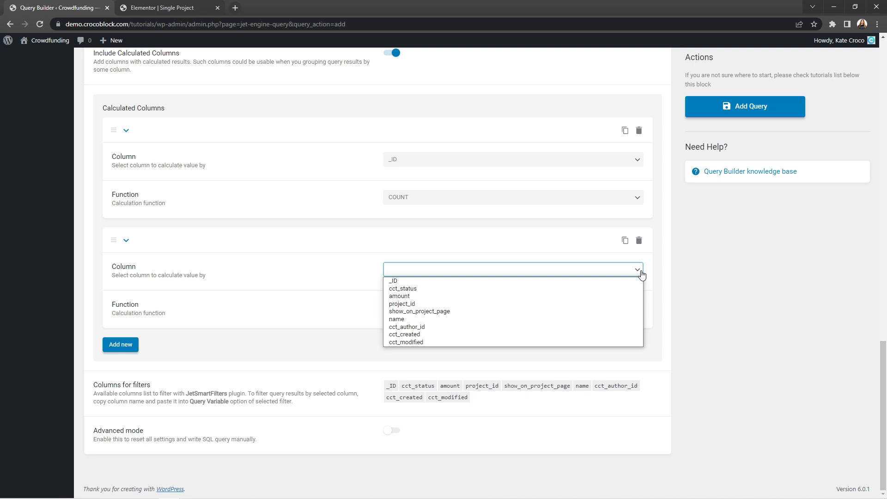
left_click(629, 298)
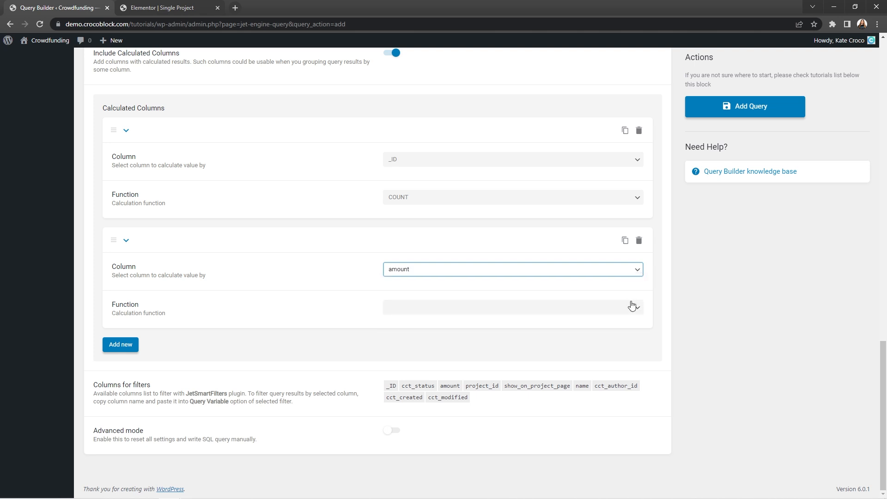
left_click(632, 306)
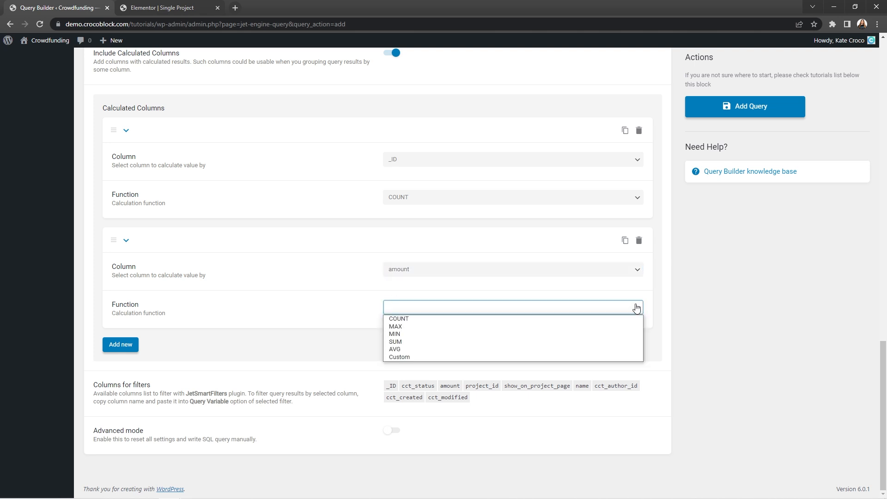
left_click(602, 343)
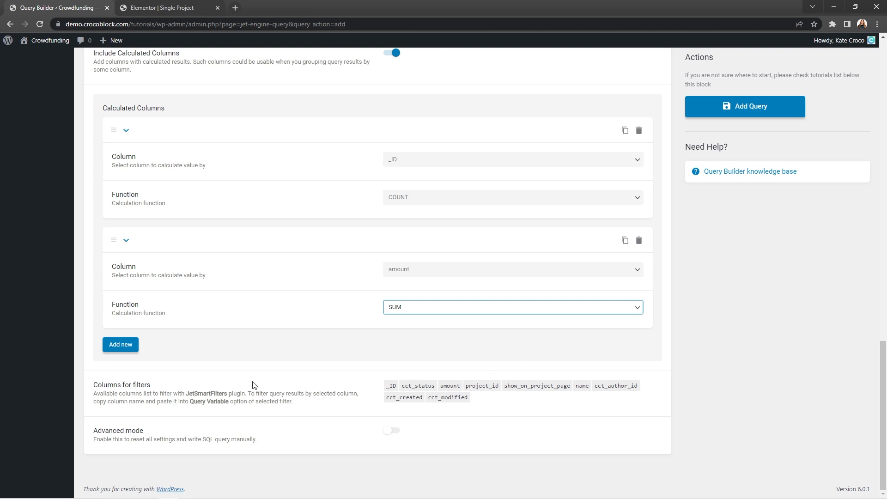
Add a third calculated column based on the amount column with the Custom function.
left_click(128, 346)
scroll(128, 347, "down", 3)
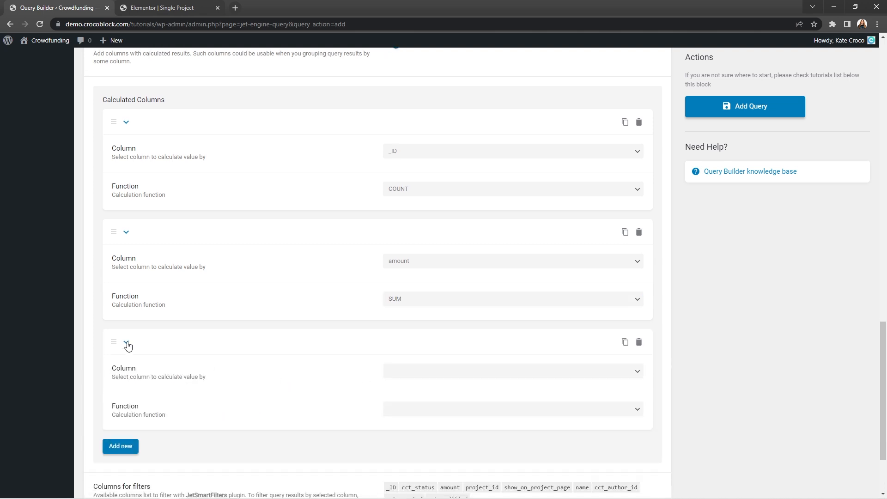
left_click(638, 273)
left_click(627, 296)
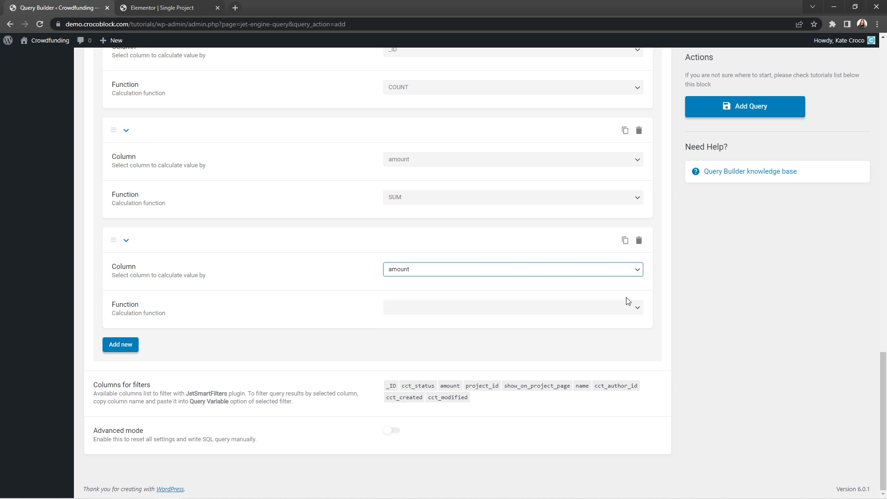
left_click(635, 307)
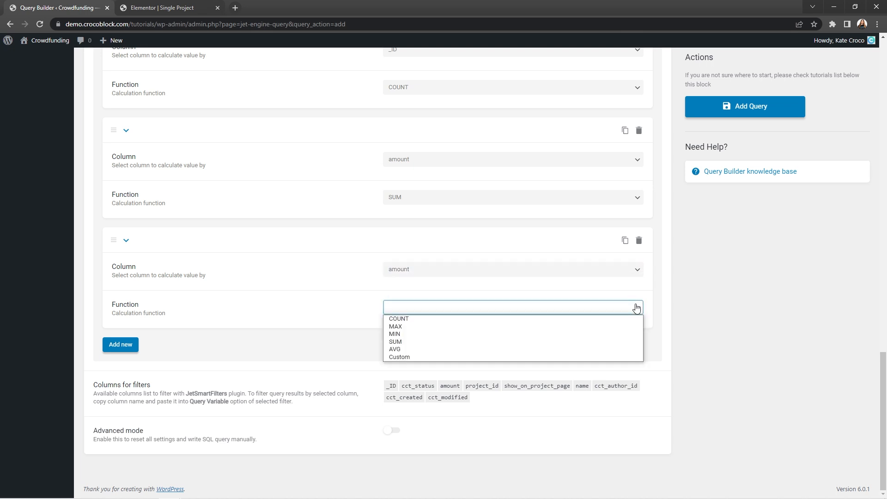
left_click(619, 356)
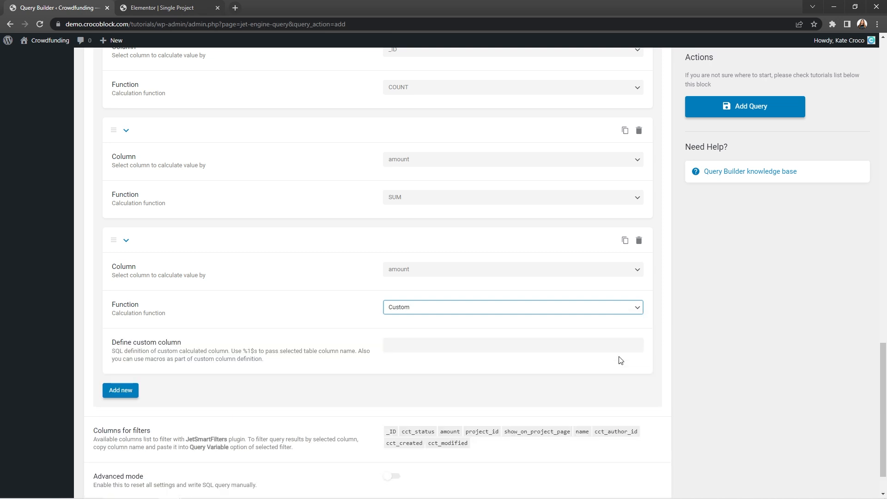
Define the custom column as SUM(%1$s)/%current_meta|total%*100 and add the query.
left_click(547, 346)
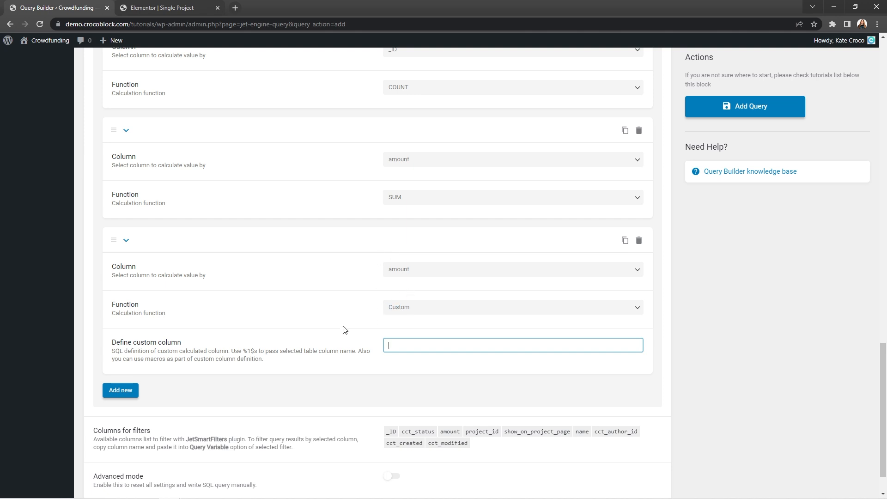
left_click_drag(260, 351, 243, 351)
right_click(245, 352)
left_click(254, 357)
left_click(398, 345)
key("ctrl+v")
type(")")
key("Home")
type("(SUM")
type("%%")
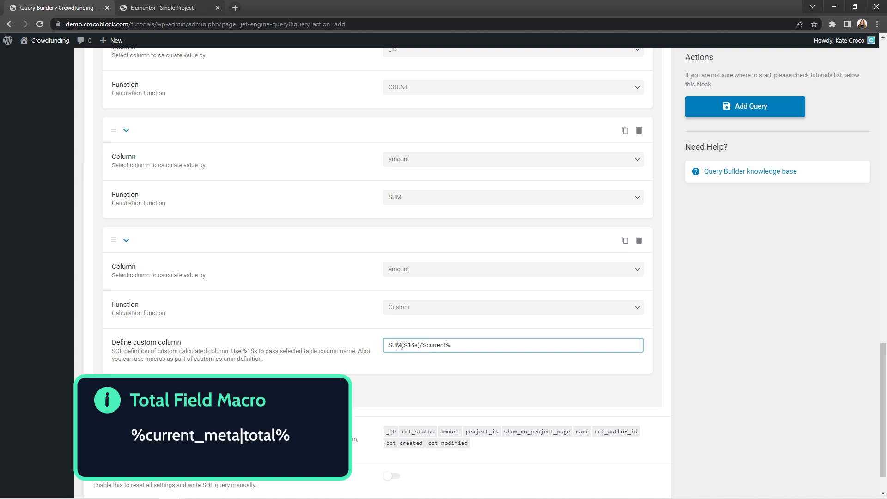
type("ta|total")
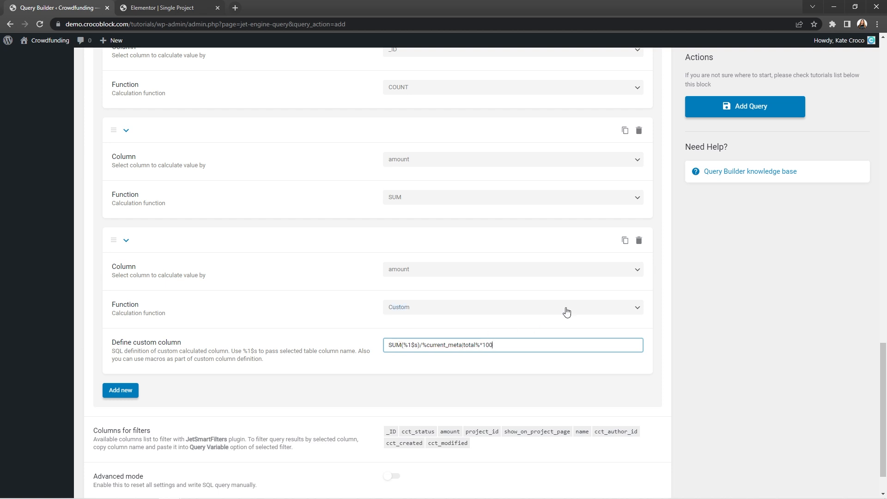
left_click(788, 106)
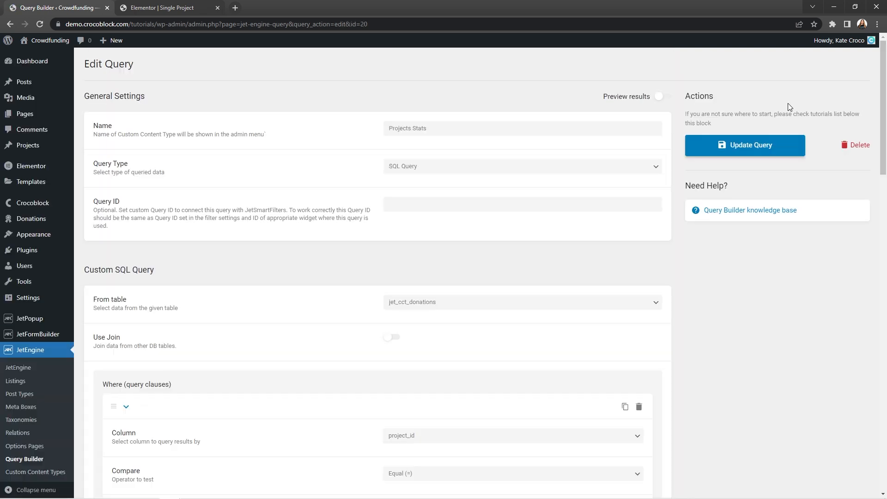
Reload the Single Project template in Elementor and make the number under Donations a Dynamic Function showing SQL query results from the Projects Stats column COUNT(_ID).
left_click(156, 10)
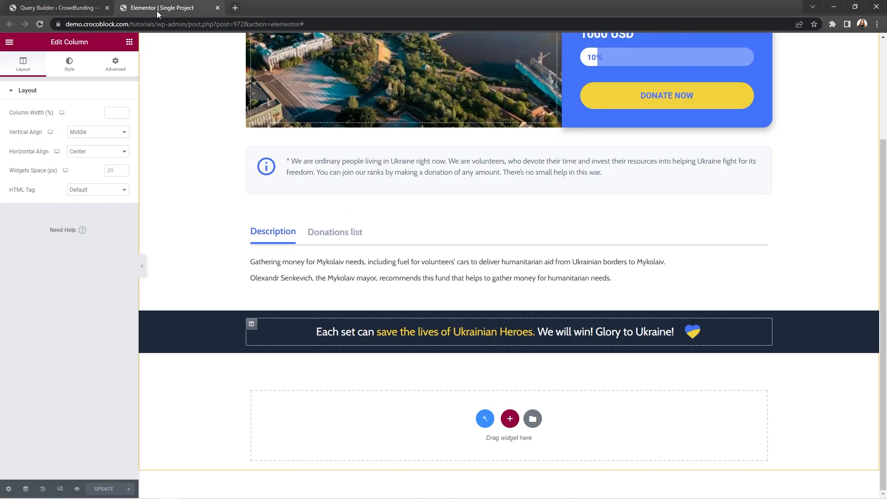
left_click(40, 24)
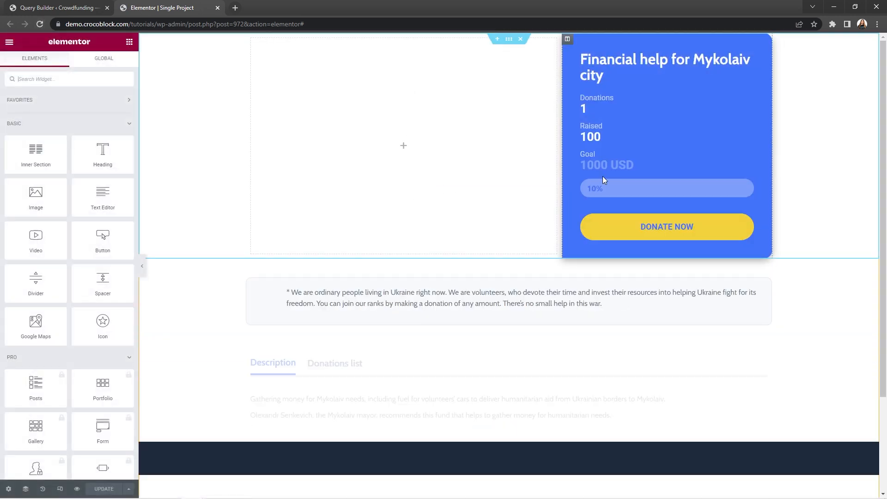
left_click(598, 106)
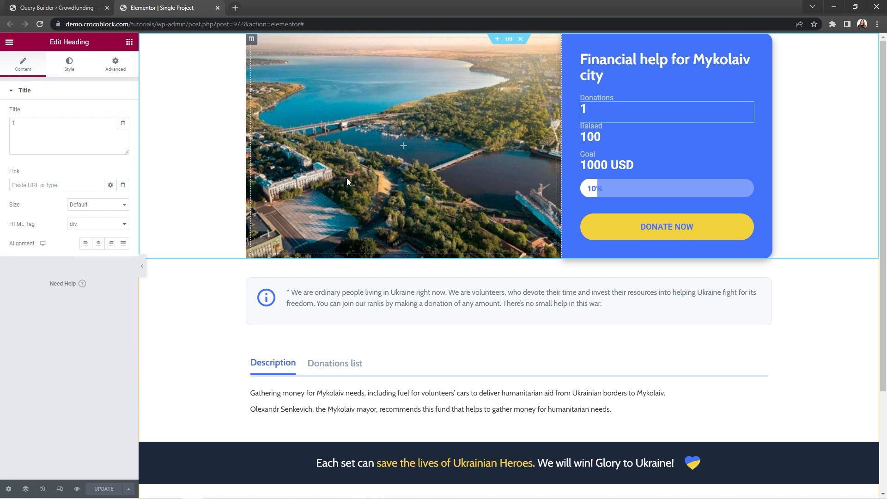
left_click(123, 124)
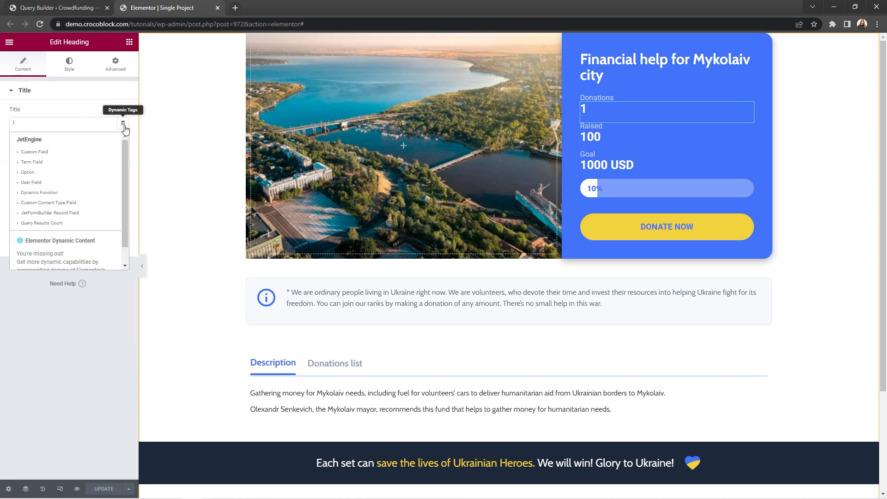
left_click(81, 193)
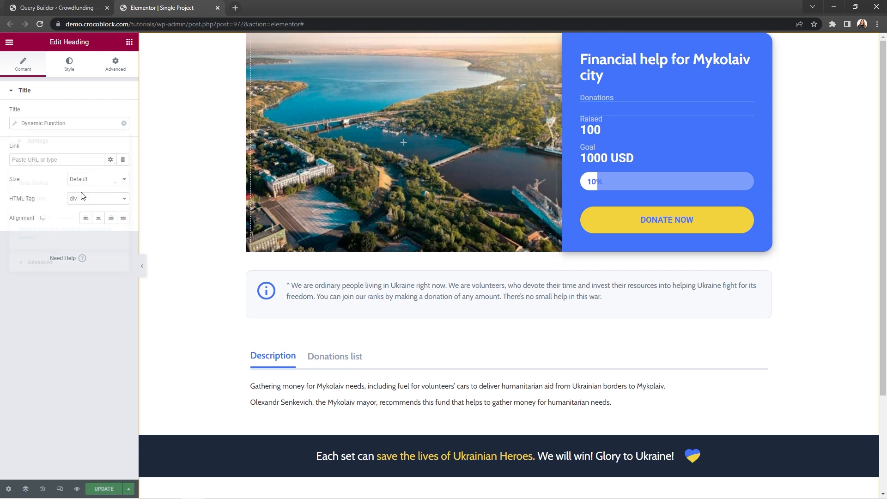
left_click(115, 164)
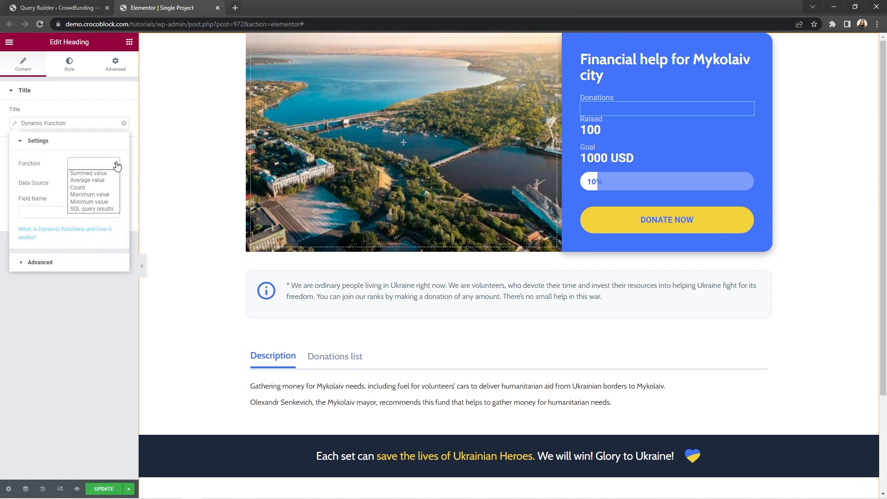
left_click(114, 210)
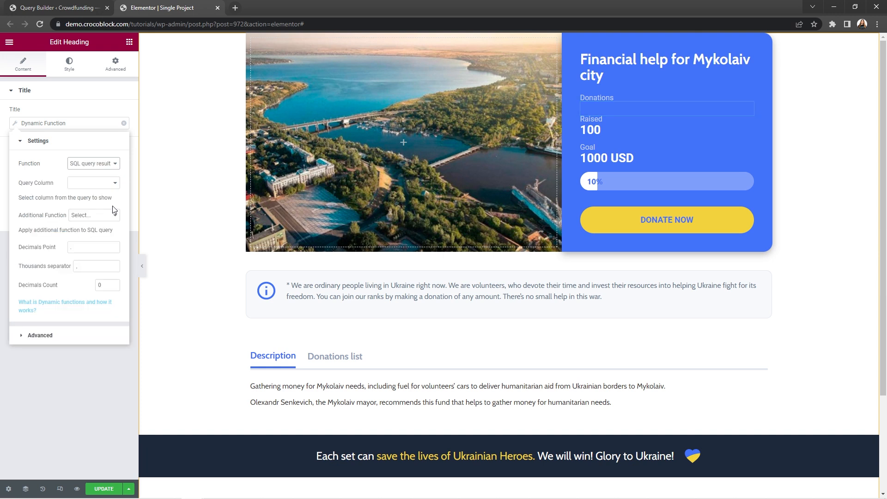
left_click(115, 183)
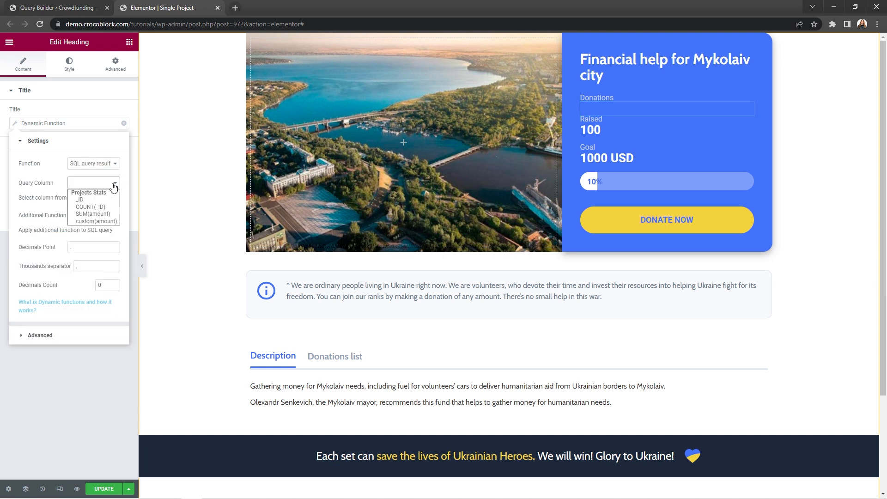
left_click(113, 207)
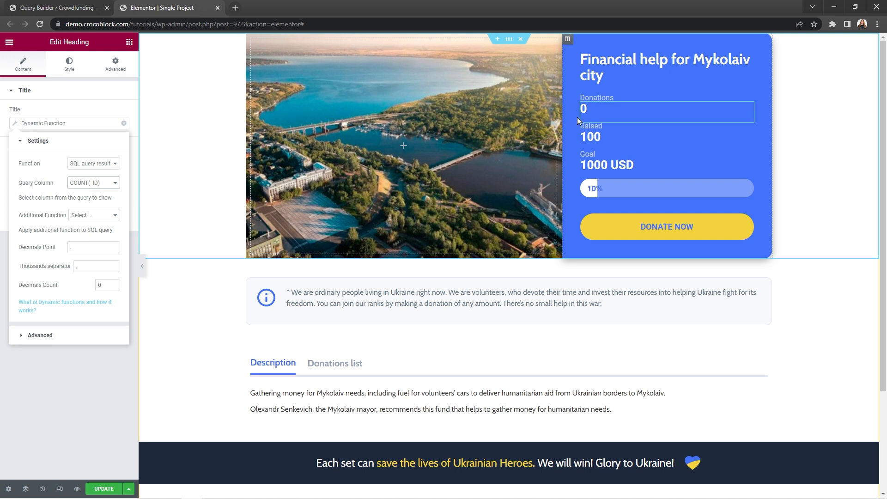
Make the number under Raised a Dynamic Function showing SQL query results from the Projects Stats column SUM(amount).
left_click(611, 138)
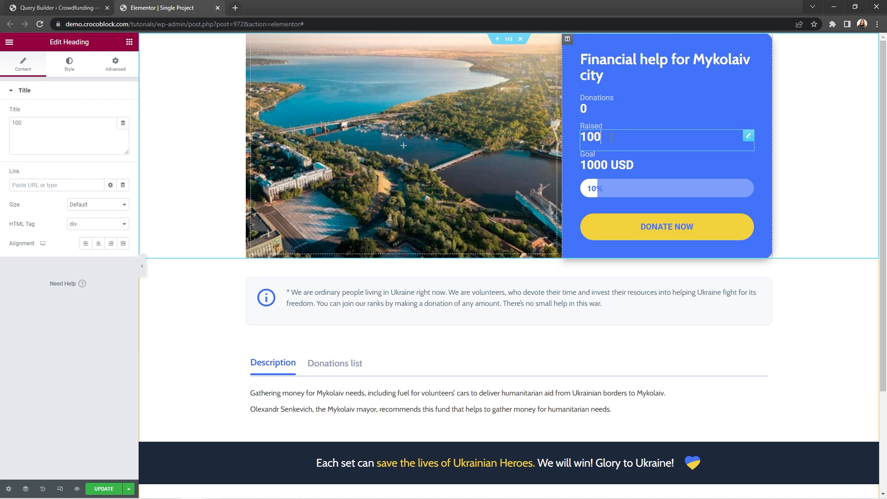
left_click(123, 124)
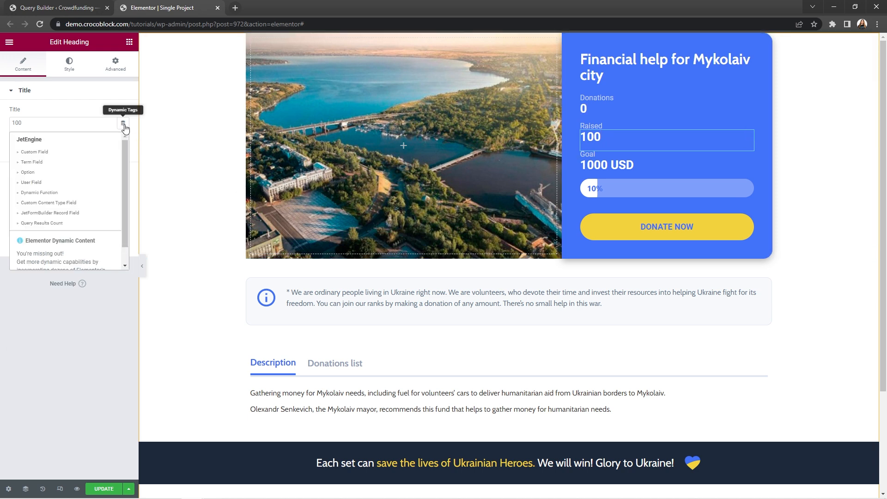
left_click(78, 194)
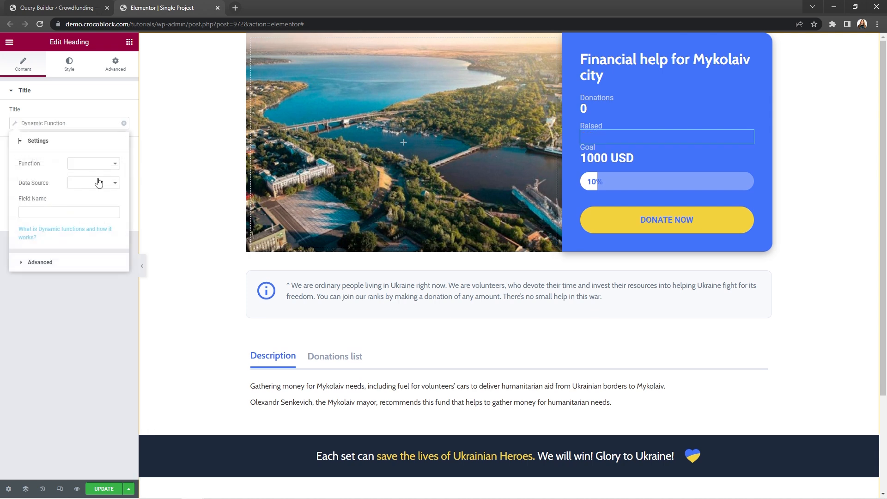
left_click(113, 162)
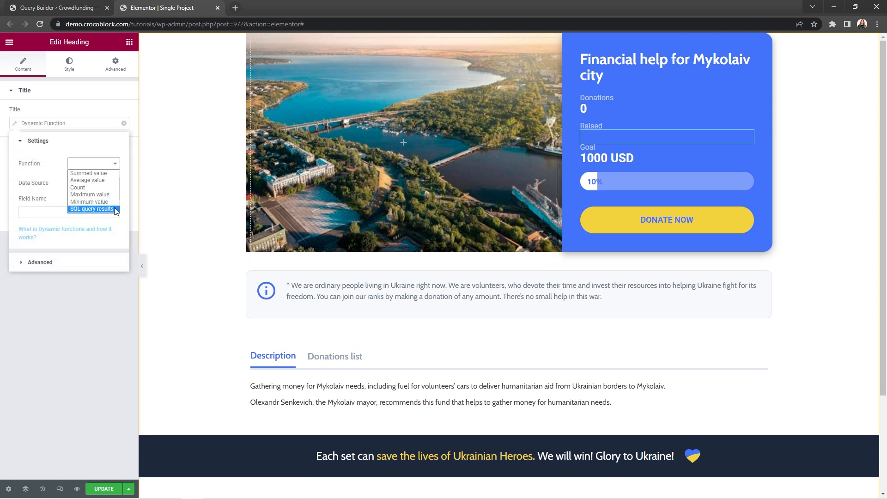
left_click(115, 209)
left_click(115, 185)
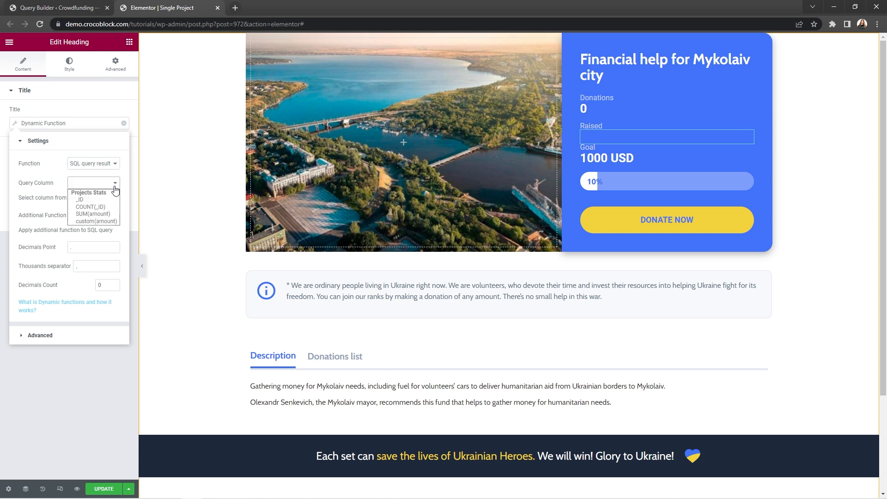
left_click(116, 215)
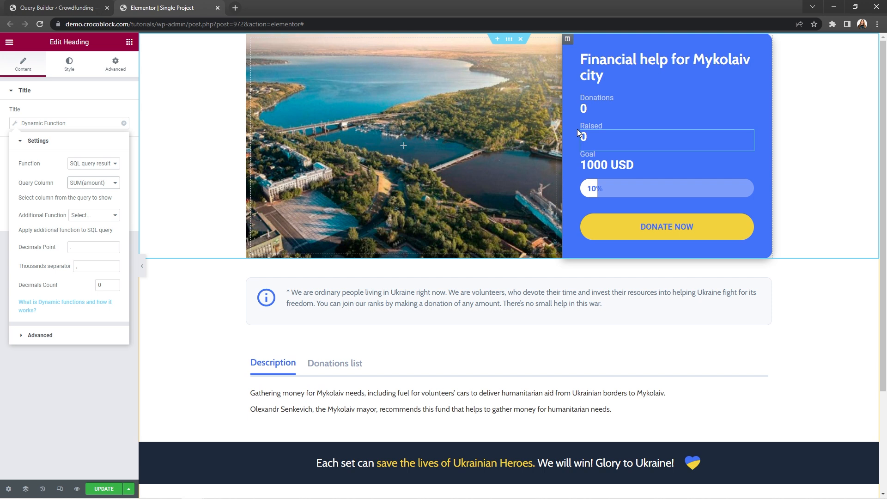
Set the progress bar's percentage to a Dynamic Function with SQL query results from the custom(amount) column, and update the template.
left_click(620, 188)
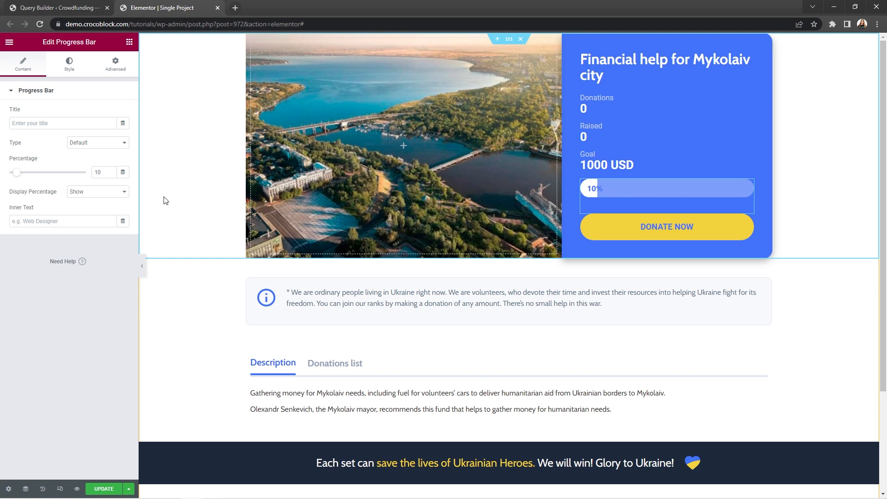
left_click(122, 173)
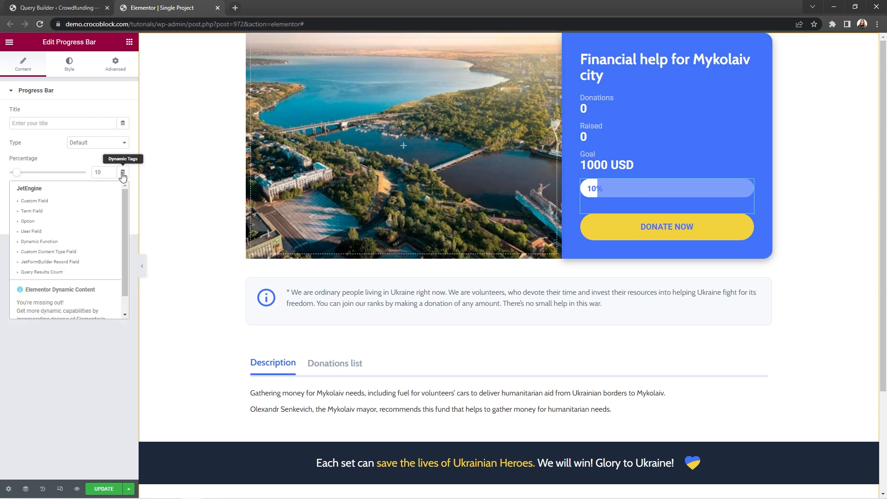
left_click(94, 243)
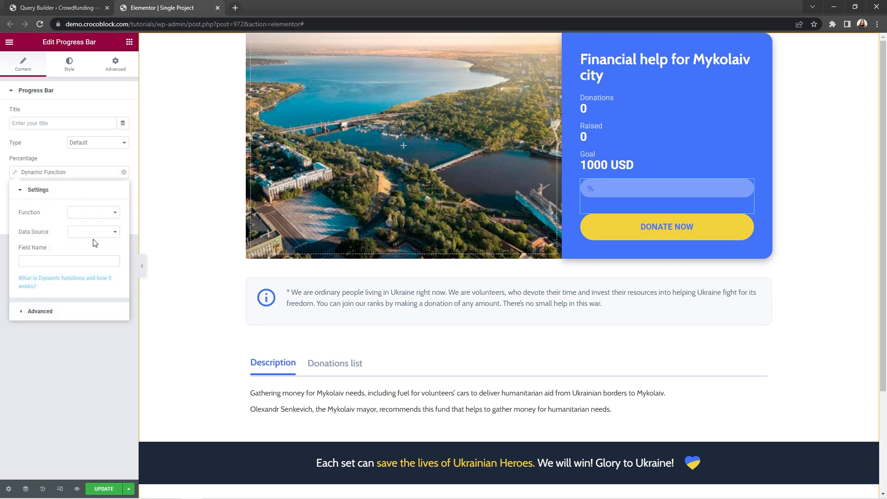
left_click(115, 212)
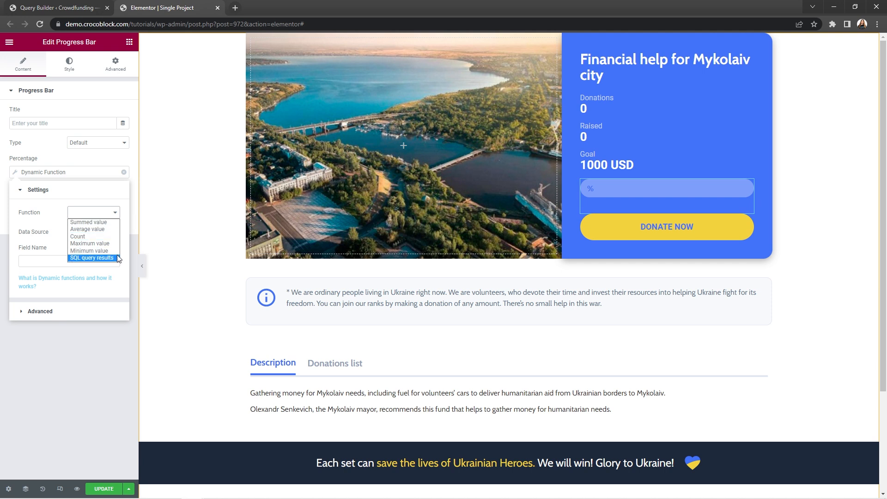
left_click(92, 258)
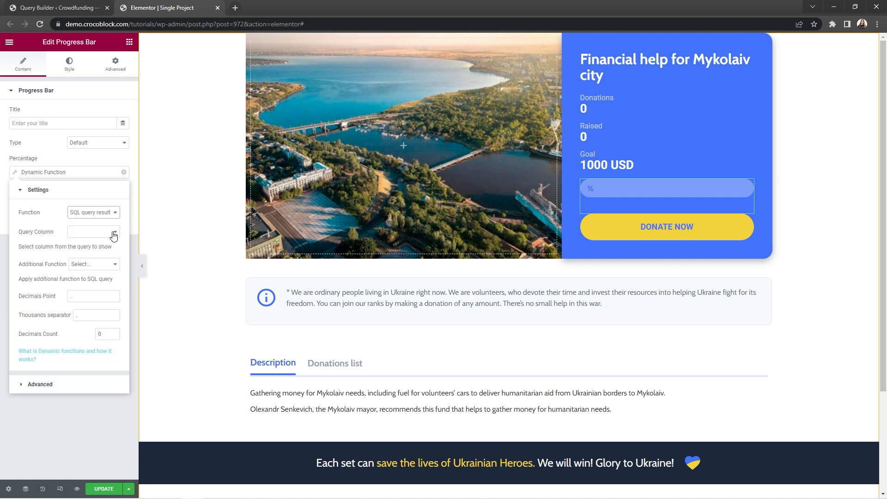
left_click(114, 232)
left_click(117, 270)
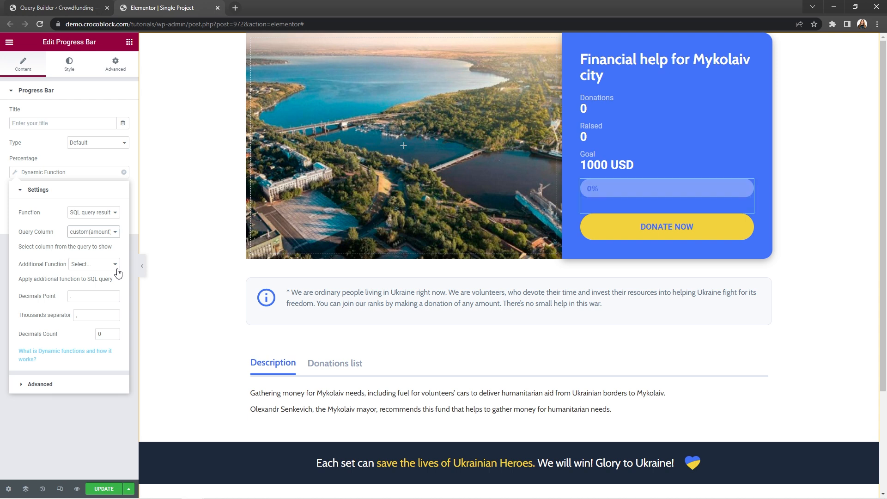
left_click(116, 489)
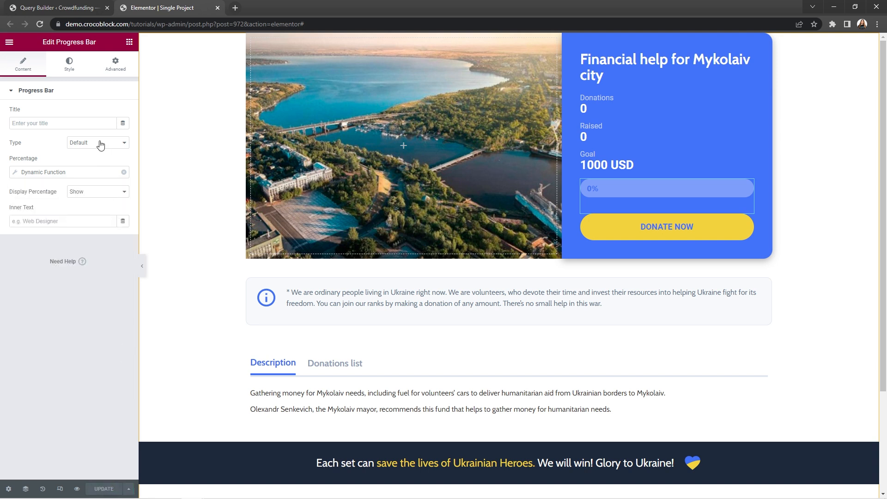
Go back to the WordPress admin and open the Projects Listing item from JetEngine's listings in Elementor.
left_click(65, 8)
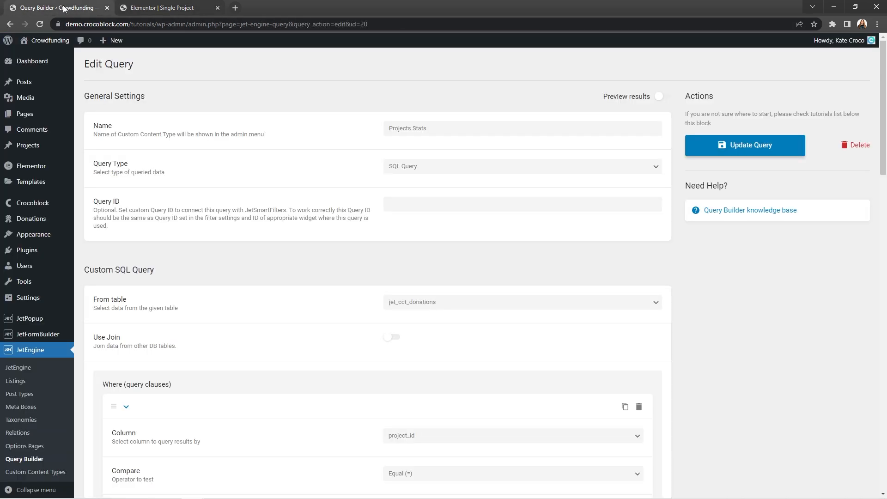
left_click(22, 386)
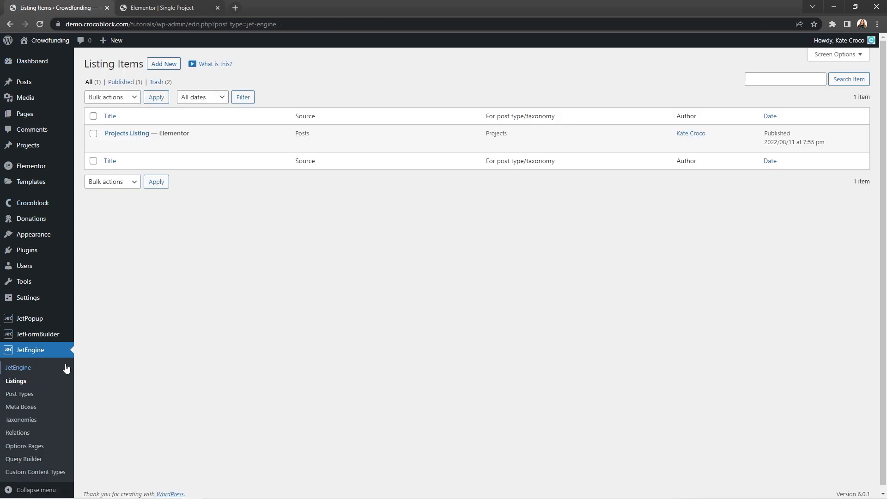
left_click(199, 145)
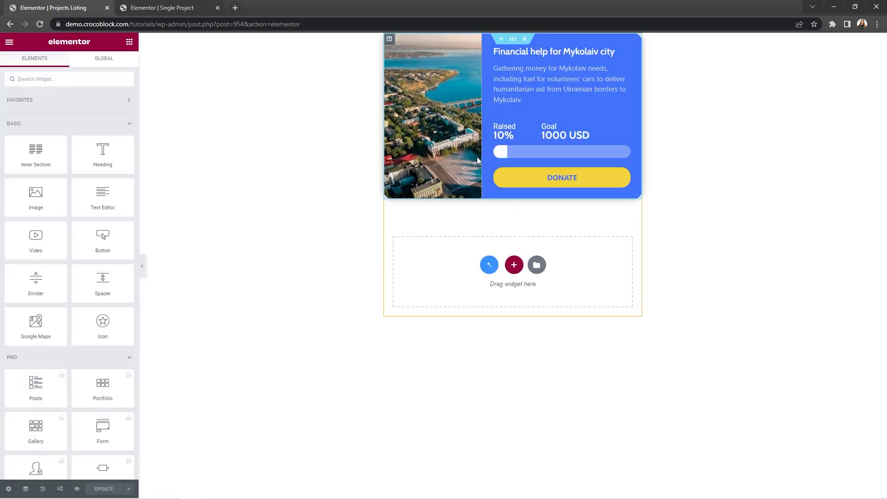
Make the number under Raised a Dynamic Function showing SQL query results from the SUM(amount) column of Projects Stats.
left_click(503, 135)
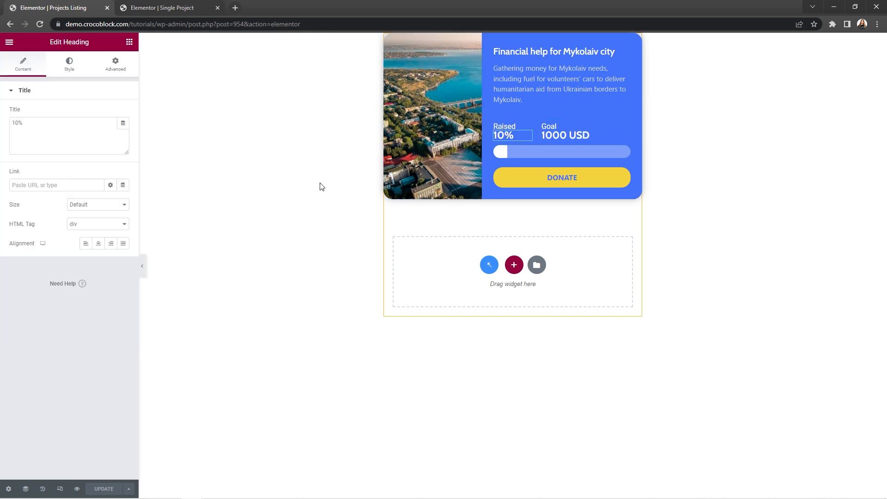
left_click(123, 123)
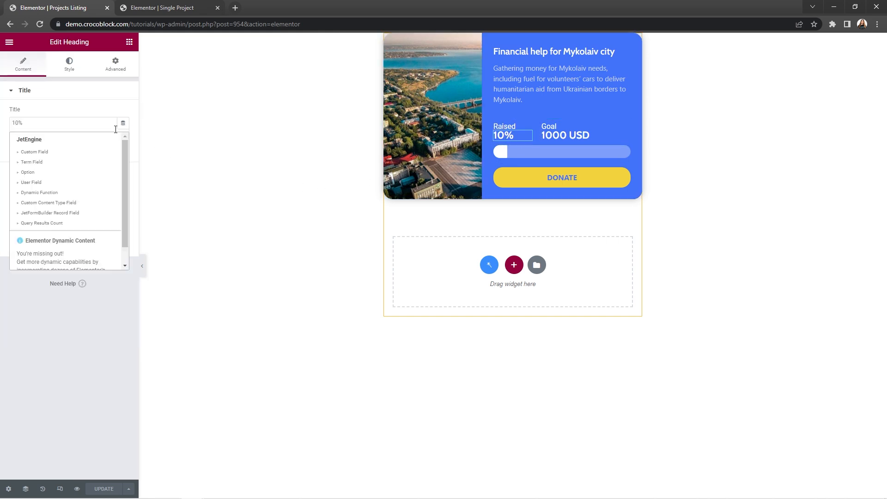
left_click(84, 193)
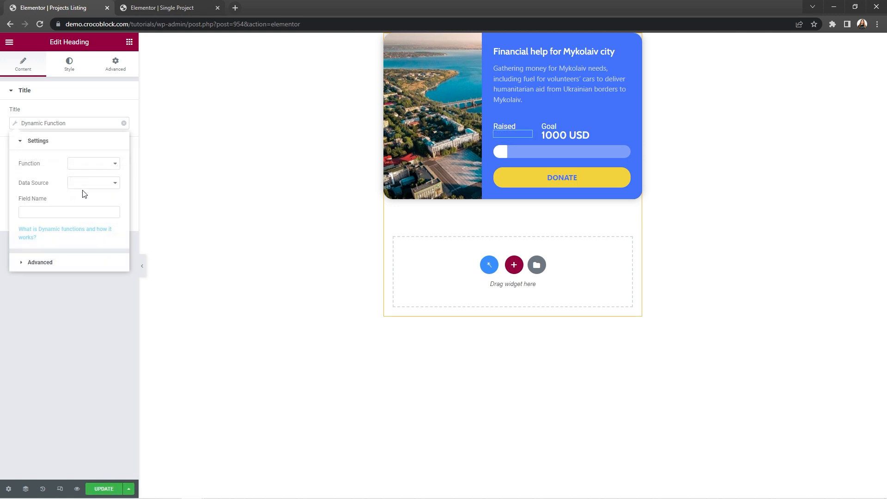
left_click(120, 167)
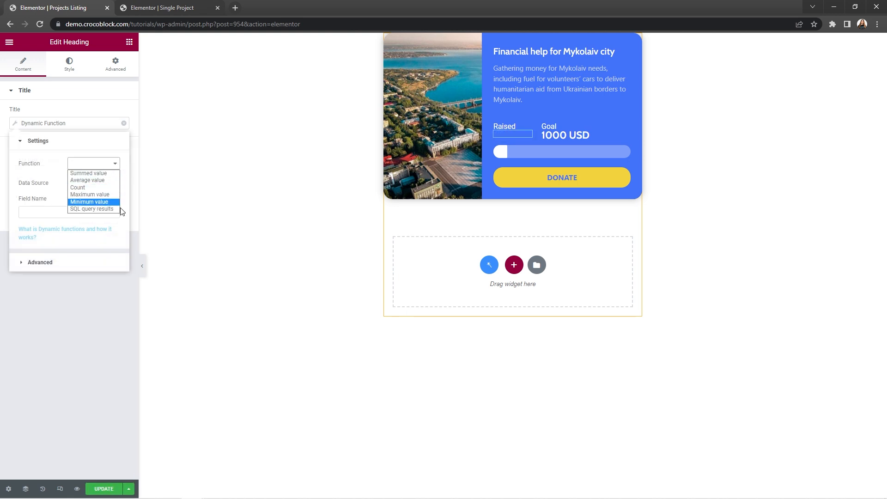
left_click(119, 209)
left_click(115, 187)
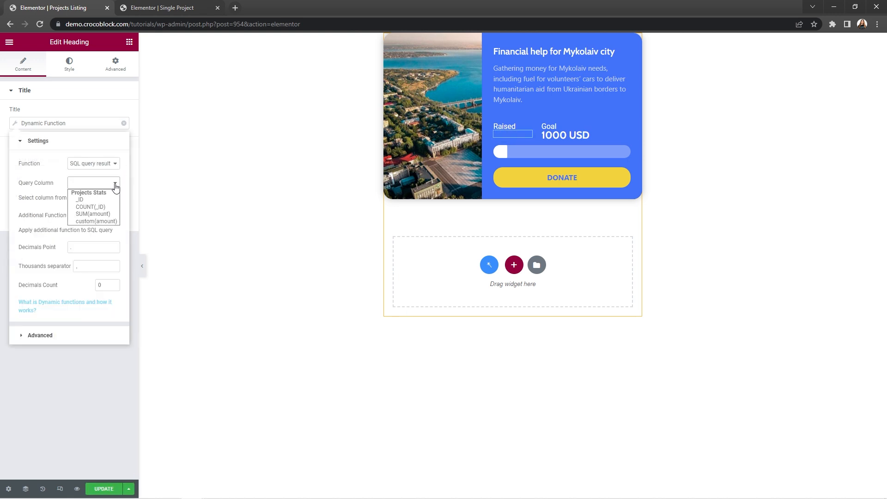
left_click(115, 216)
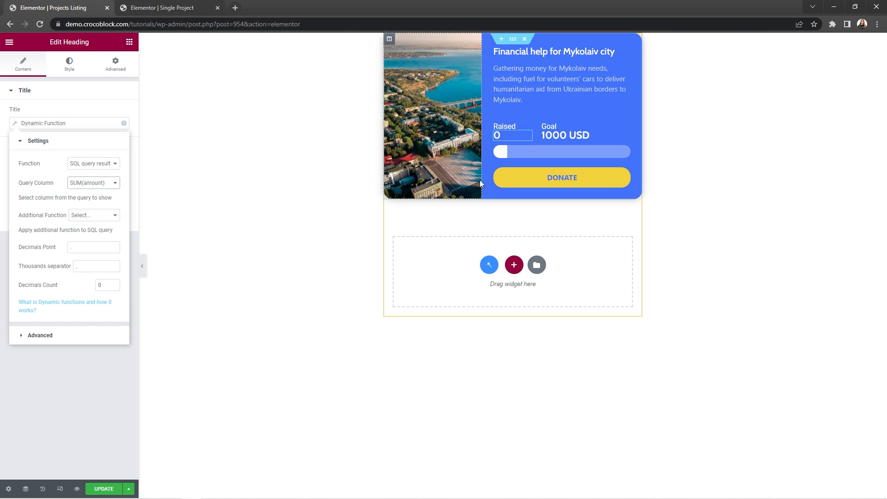
Set the listing progress bar's percentage to a Dynamic Function with SQL query results from custom(amount), and update the listing.
left_click(541, 153)
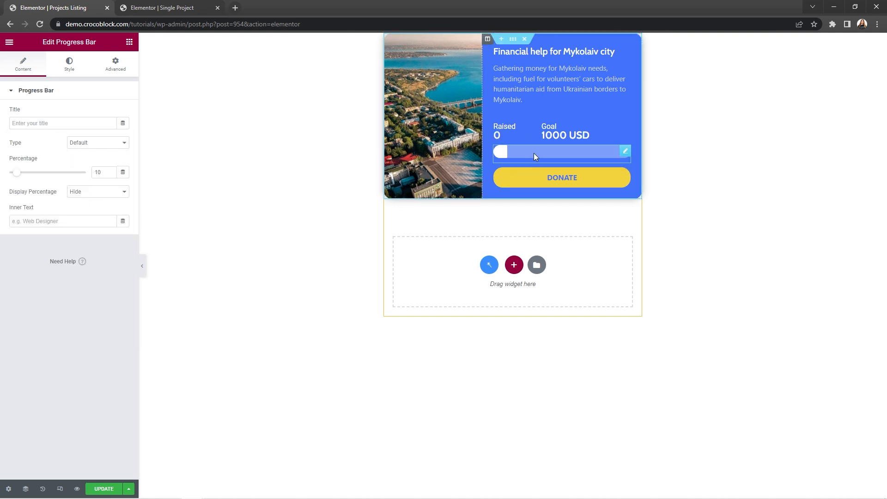
left_click(122, 173)
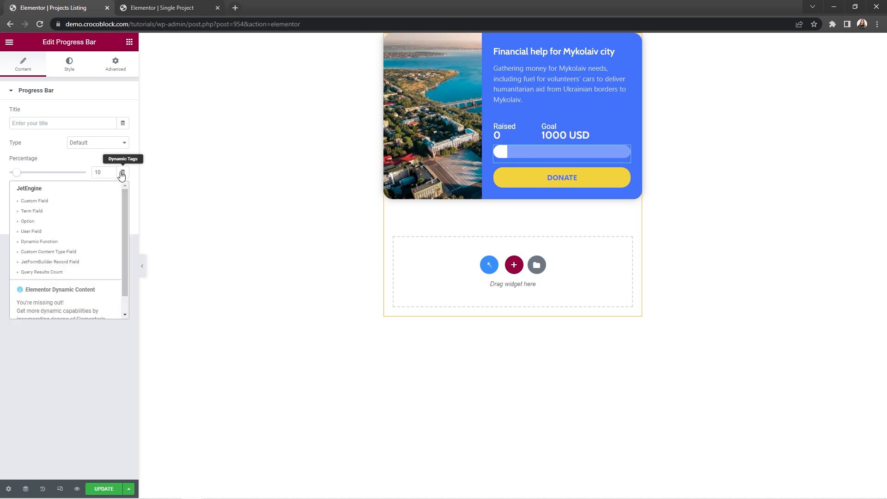
left_click(73, 241)
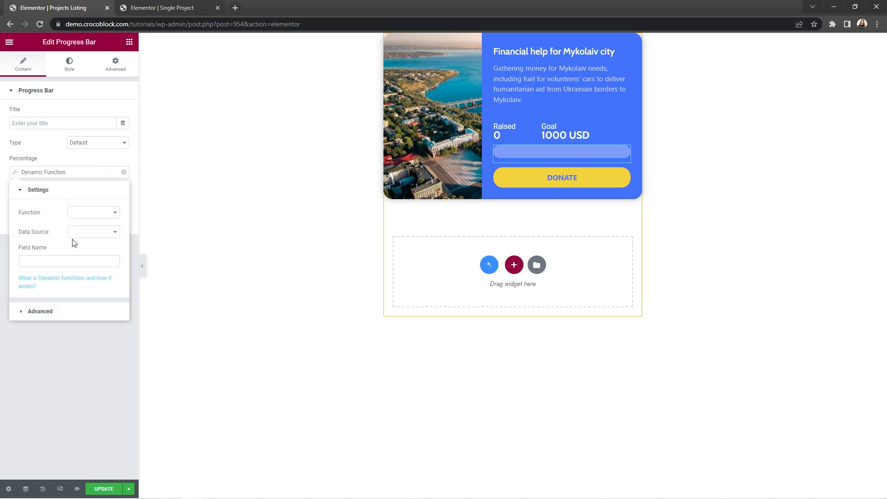
left_click(111, 213)
left_click(109, 258)
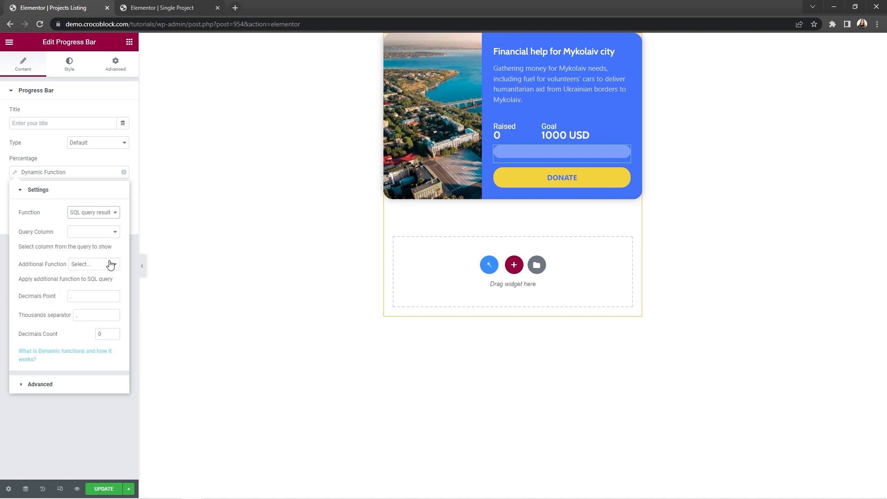
left_click(114, 233)
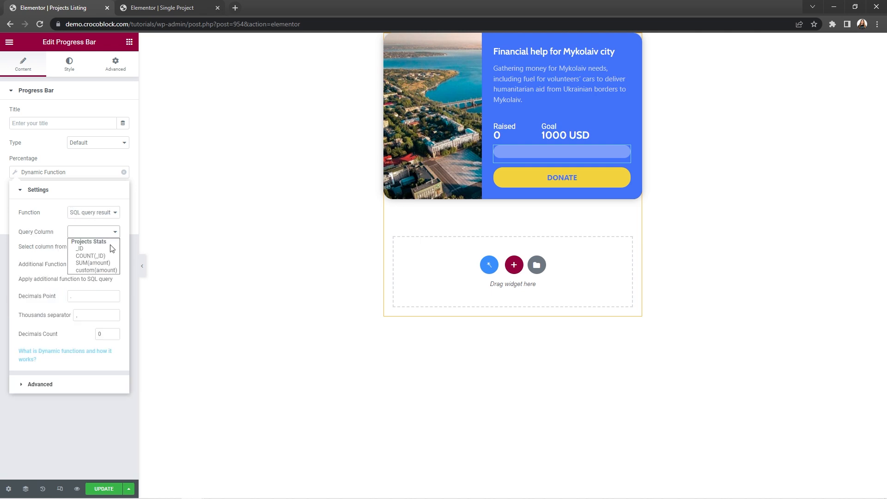
left_click(111, 271)
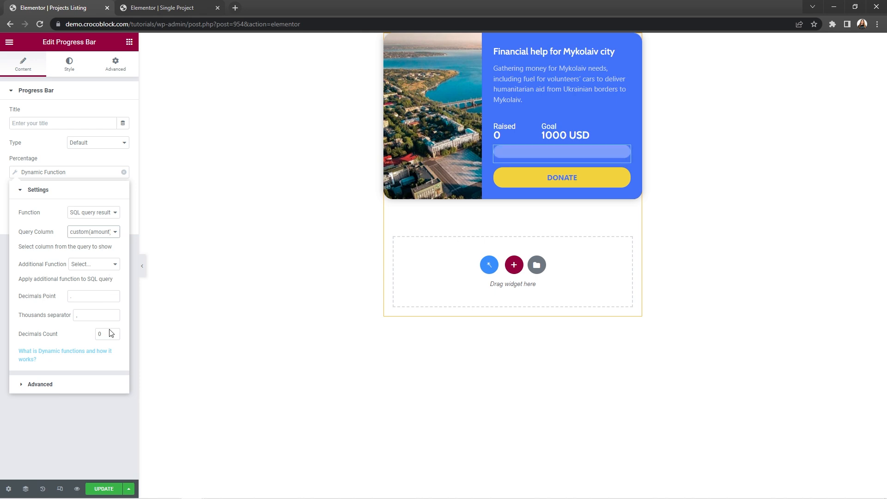
left_click(104, 489)
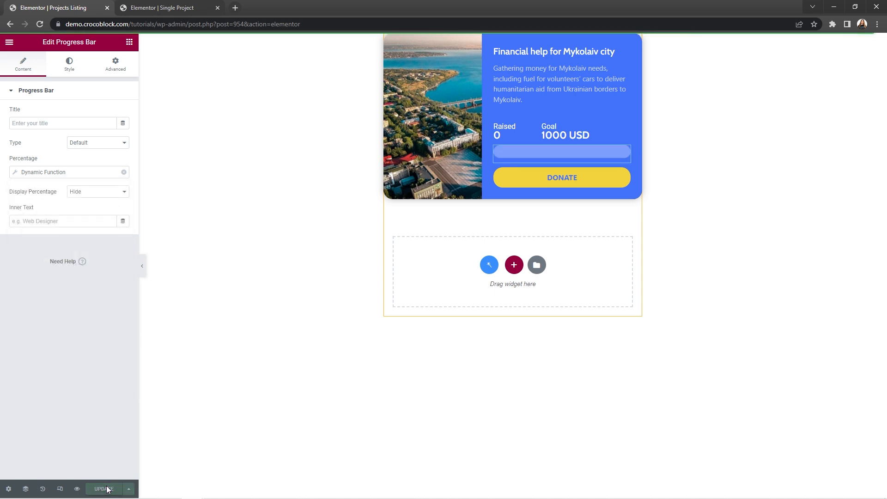
Open the site's front page at demo.crocoblock.com/tutorials/ and go to the Financial help for Mykolaiv city project.
left_click_drag(178, 24, 330, 47)
key("BackSpace")
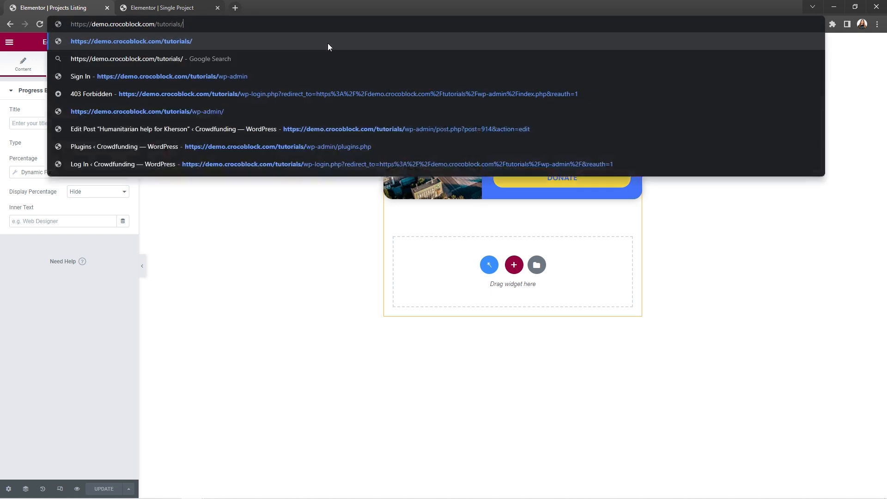
key("Return")
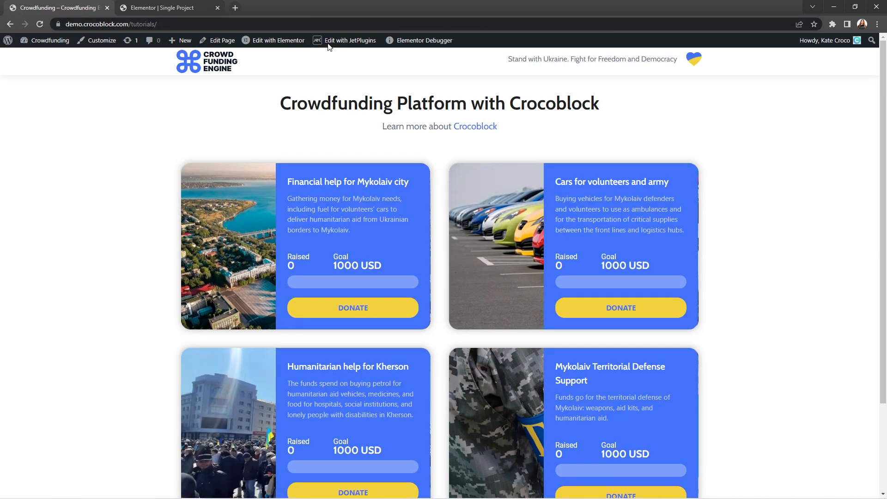
left_click(373, 308)
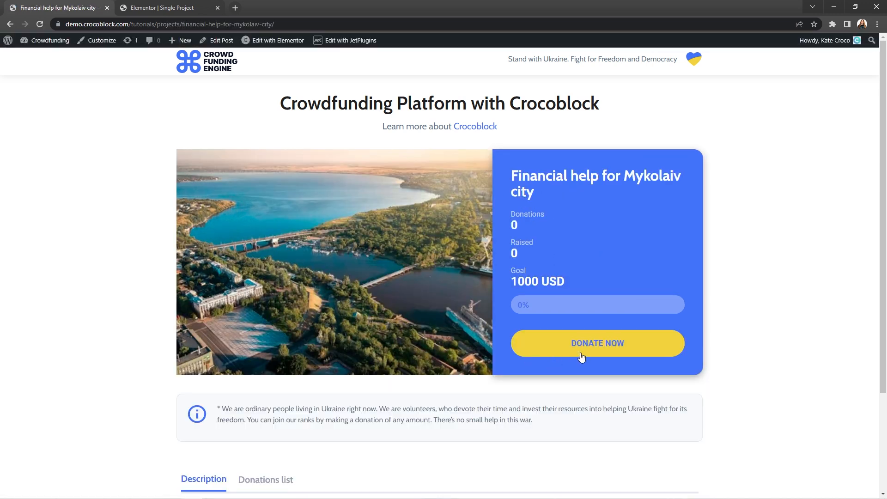
Fill in the project's donation form with amount 80, showing the name in the donations list set to Yes, and the donor's name.
left_click(594, 348)
left_click(511, 234)
type("80")
left_click(581, 279)
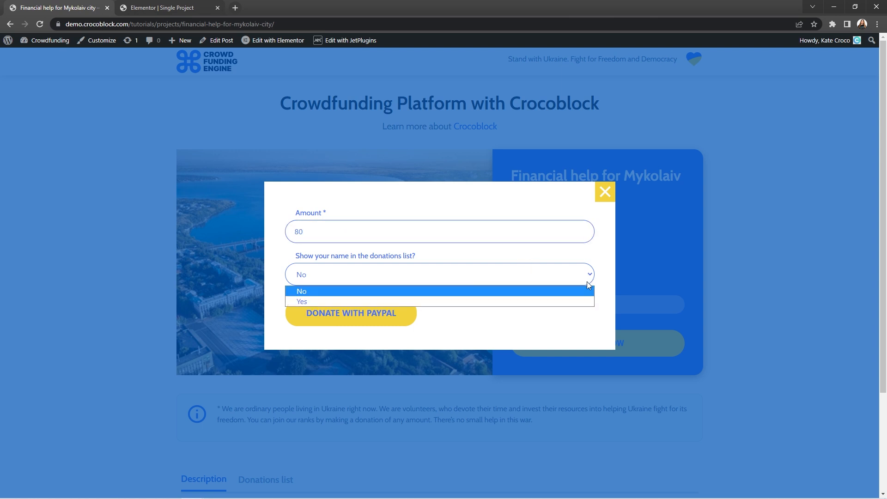
left_click(583, 299)
left_click(585, 301)
type("Kate Croco")
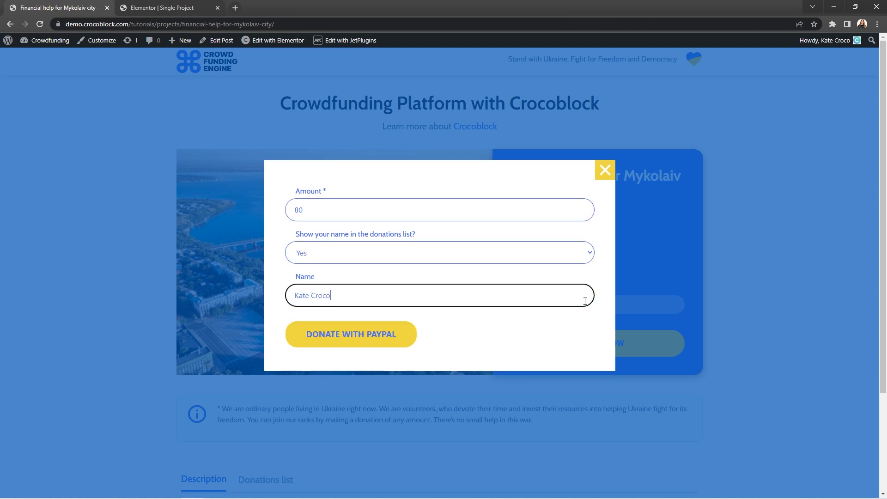
Submit the donation with PayPal, accept the cookies, dismiss the pay-later offer and pay from the PayPal balance.
left_click(396, 346)
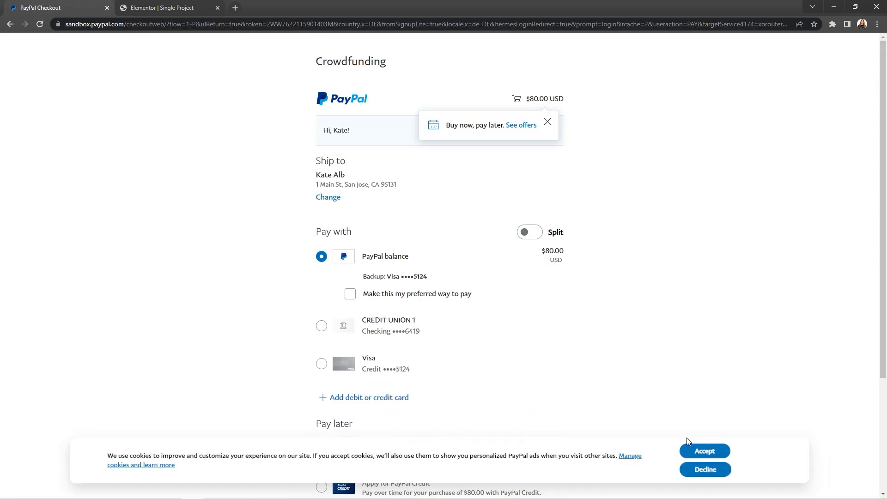
left_click(703, 450)
left_click(547, 122)
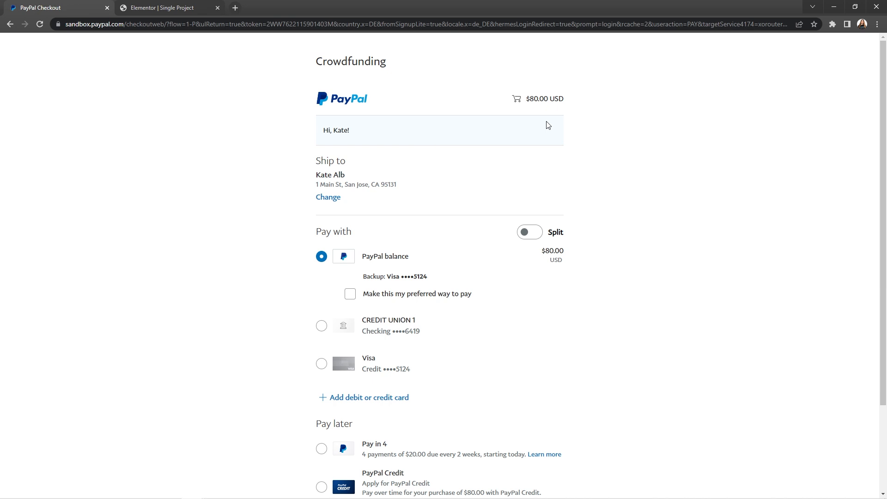
scroll(548, 123, "down", 3)
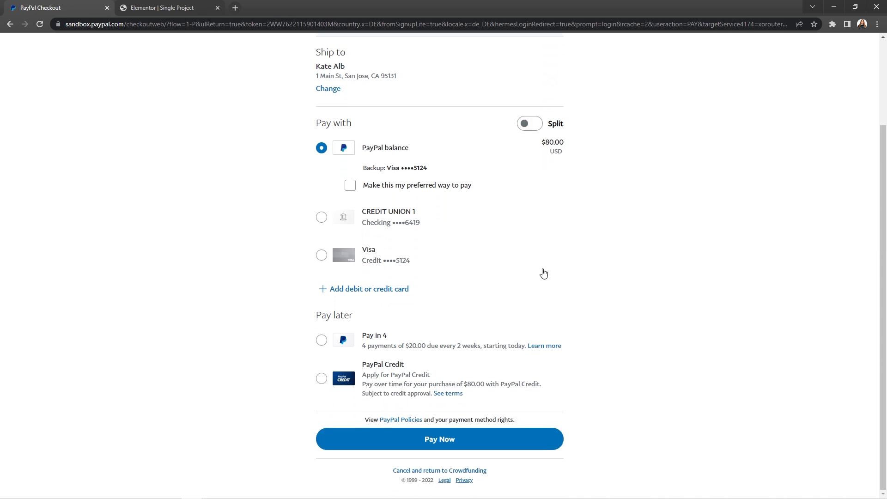
left_click(500, 440)
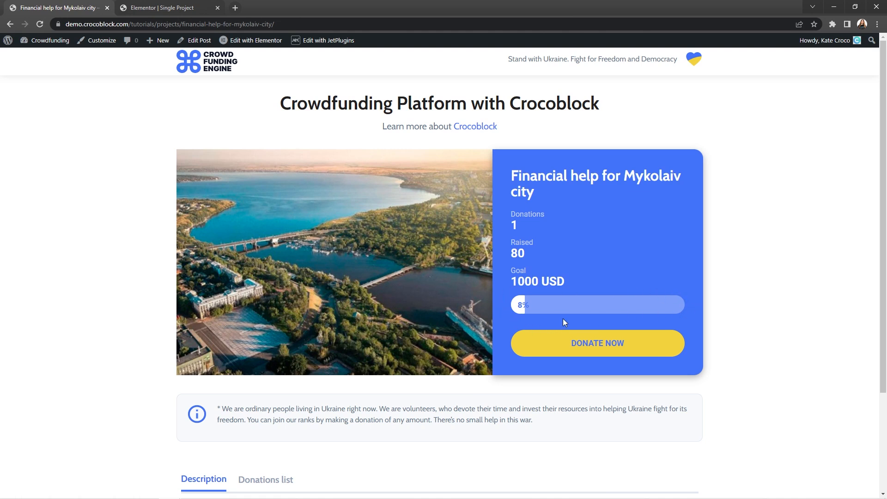
Open the new donation record from the Donations list in the WordPress admin to examine its saved fields.
left_click(22, 41)
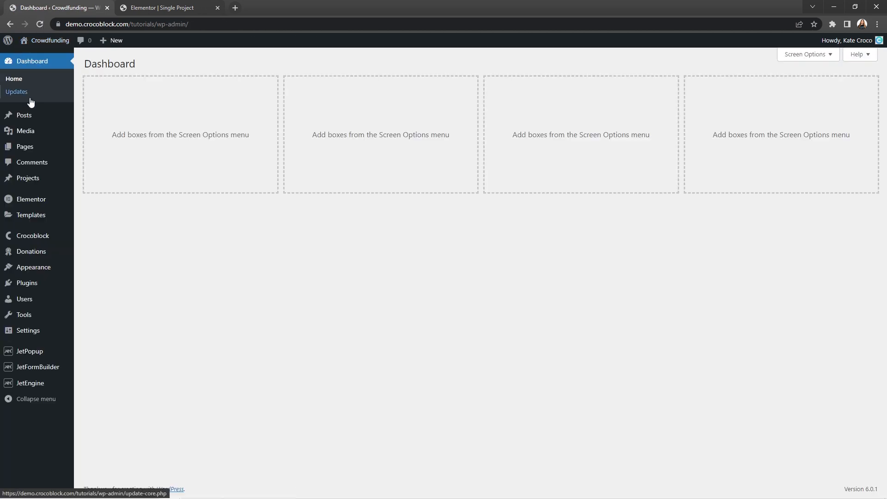
left_click(37, 254)
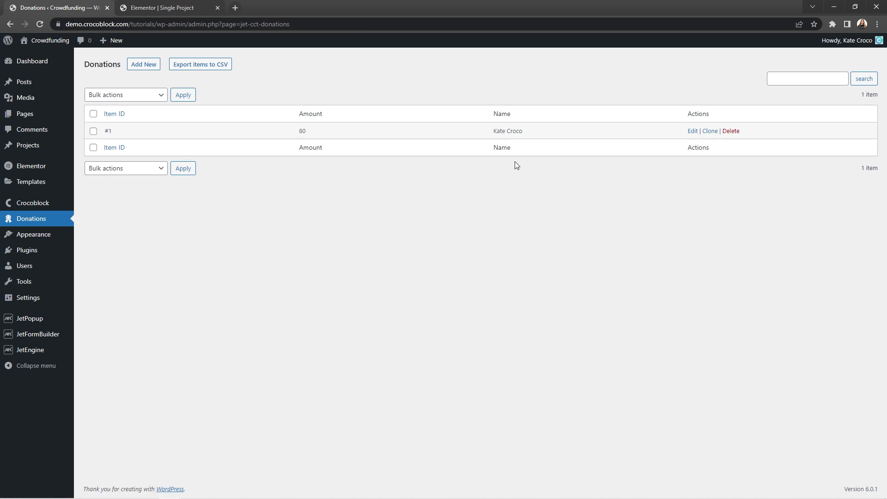
left_click(692, 132)
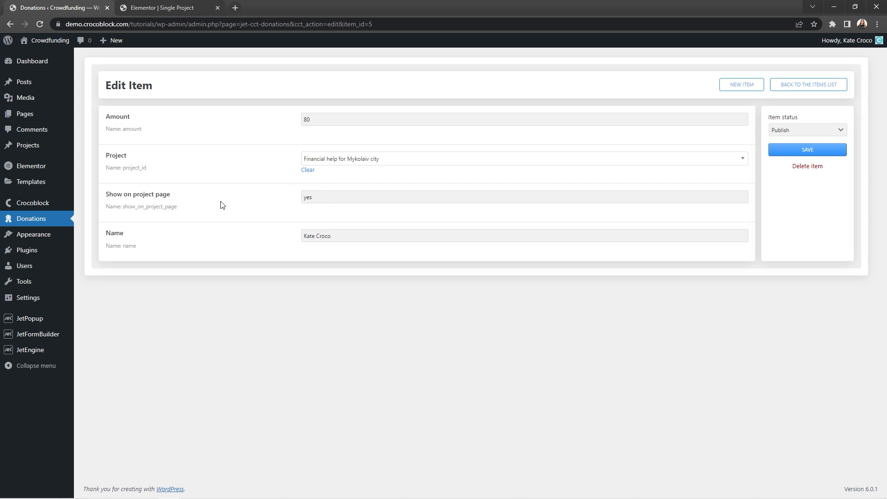
Return to the Mykolaiv city project from the front page and fill in a donation of 75 with the donor's name shown.
left_click(56, 40)
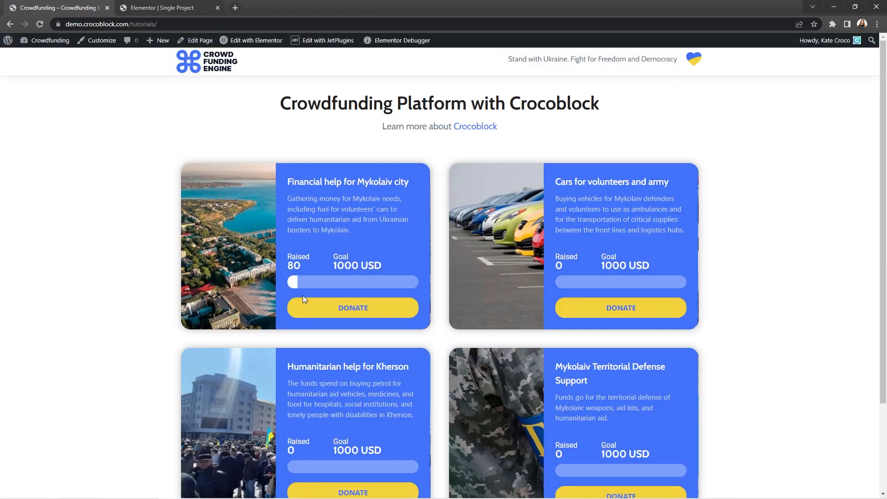
left_click(341, 317)
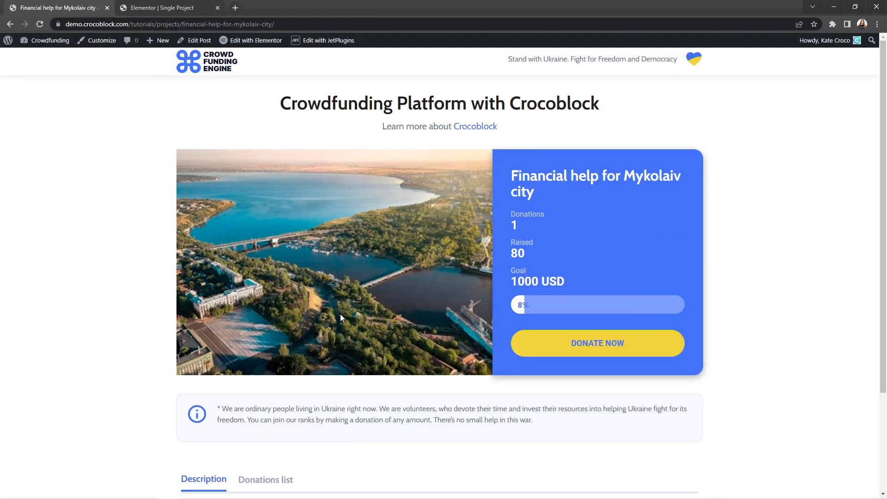
left_click(601, 343)
left_click(558, 234)
type("75")
left_click(579, 266)
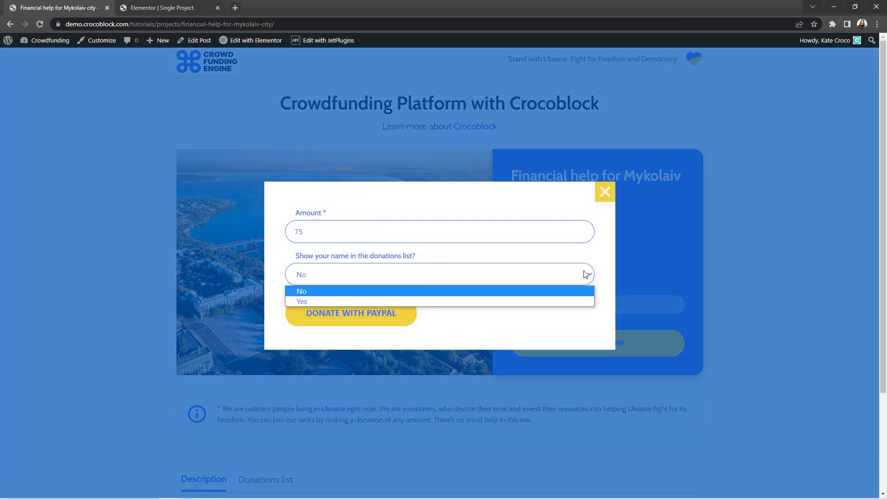
left_click(577, 302)
left_click(574, 300)
type("Kate Croco")
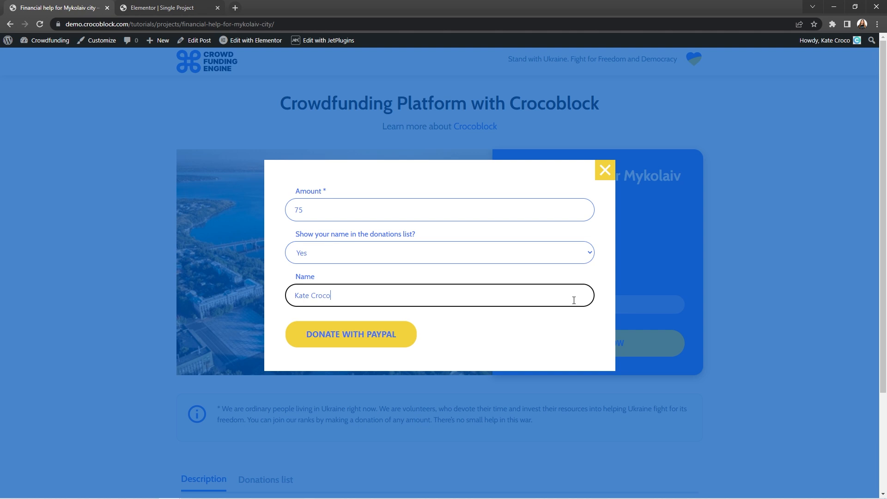
Submit the second donation with PayPal and complete the payment from the PayPal balance.
left_click(387, 337)
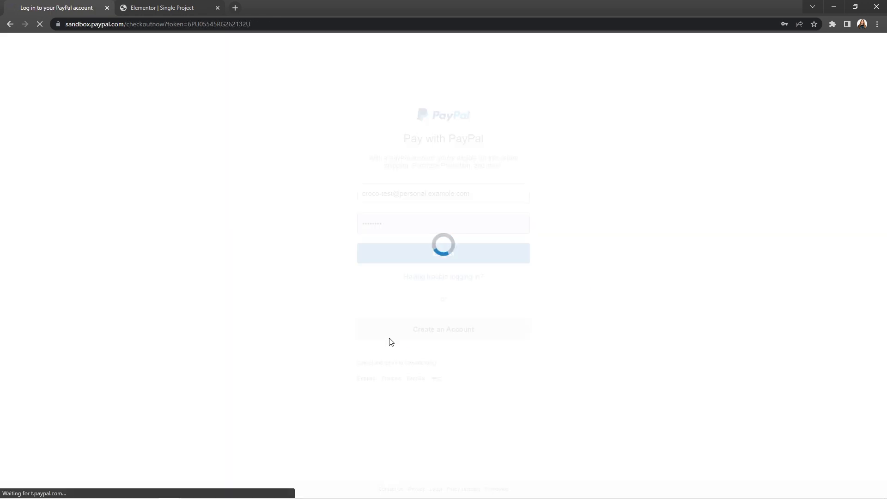
scroll(387, 342, "down", 3)
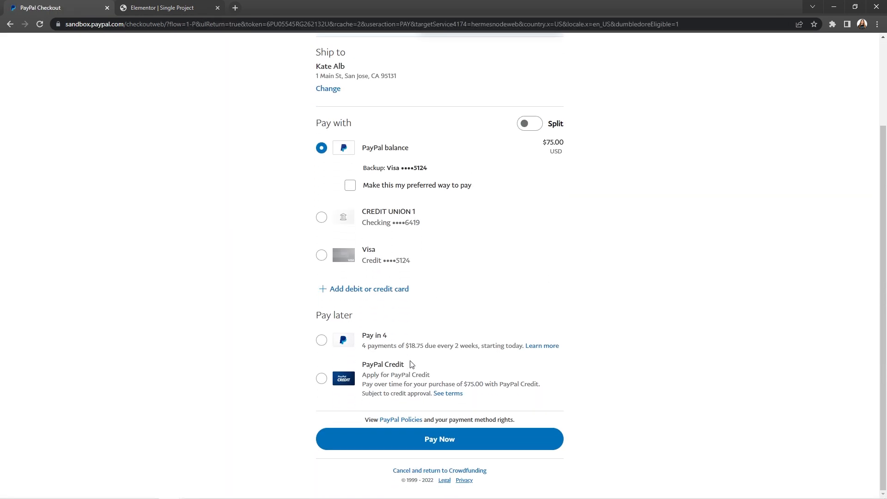
left_click(496, 437)
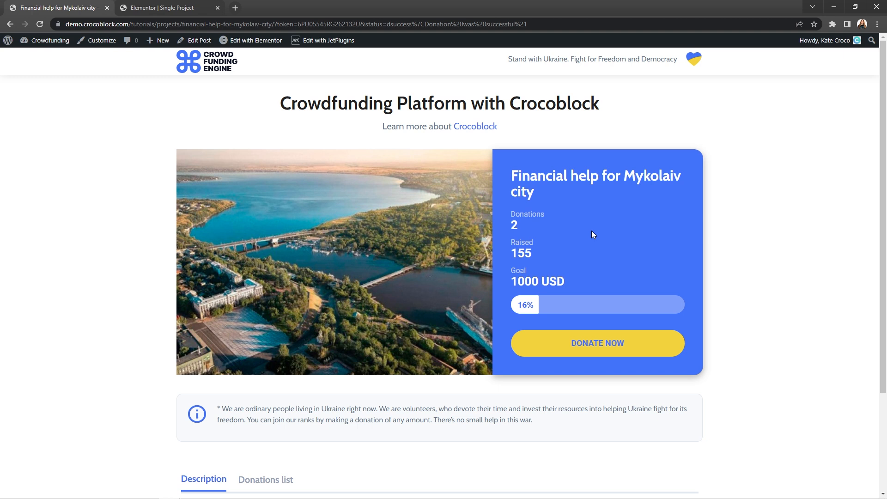
Return to the crowdfunding front page to check the project cards, and open JetEngine's Query Builder in the WordPress admin.
left_click(202, 69)
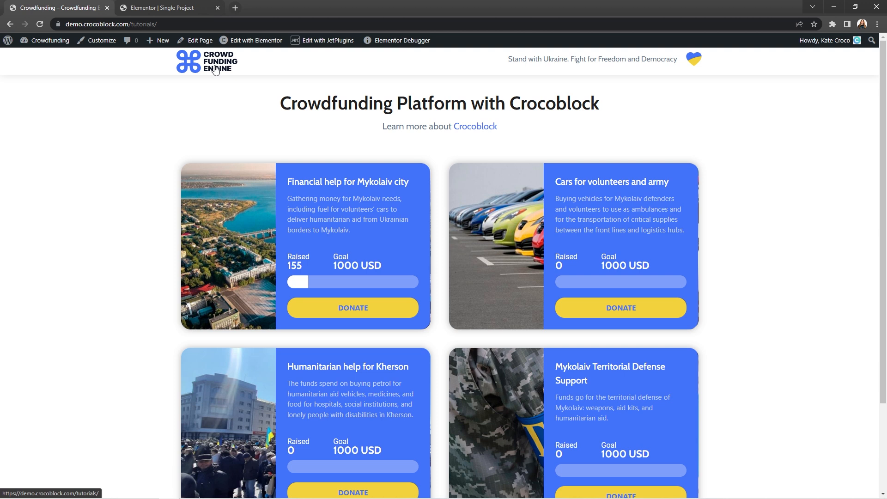
left_click(53, 44)
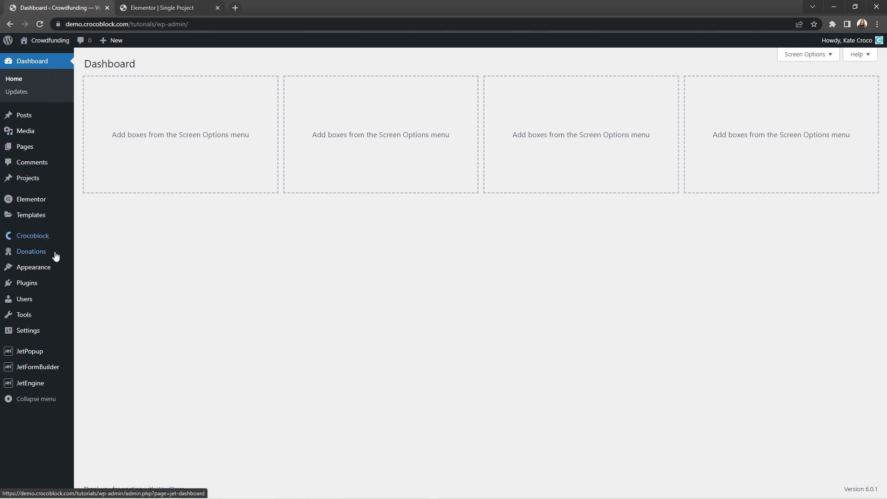
mouse_move(42, 387)
left_click(104, 442)
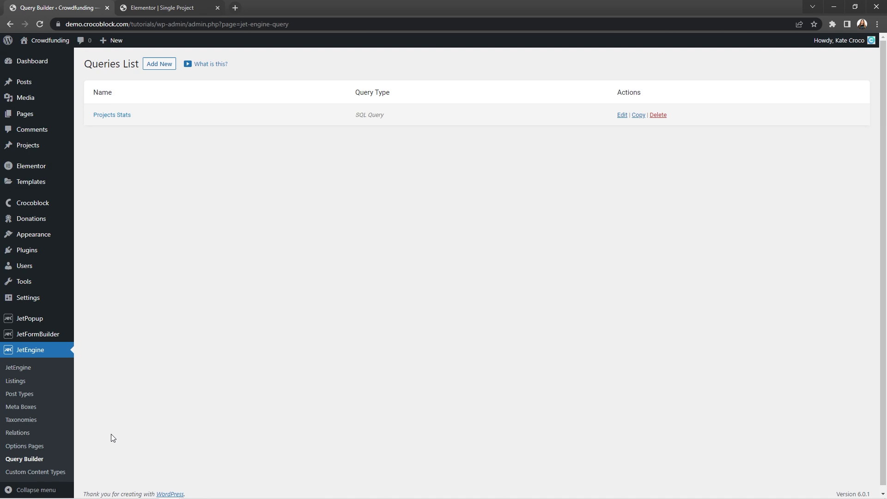
Create a query named Donations List of type Custom Content Type Query that gets its data from the Donations content type.
left_click(159, 68)
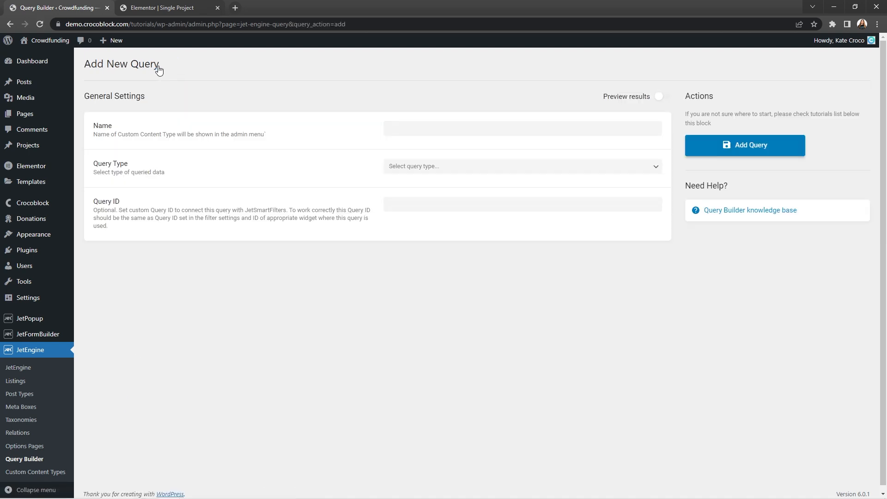
left_click(396, 130)
type("Donations List")
left_click(614, 167)
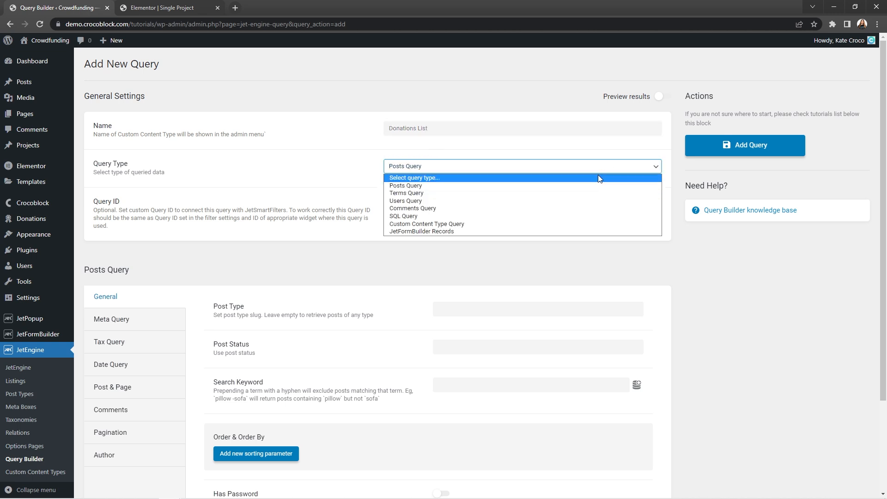
left_click(571, 225)
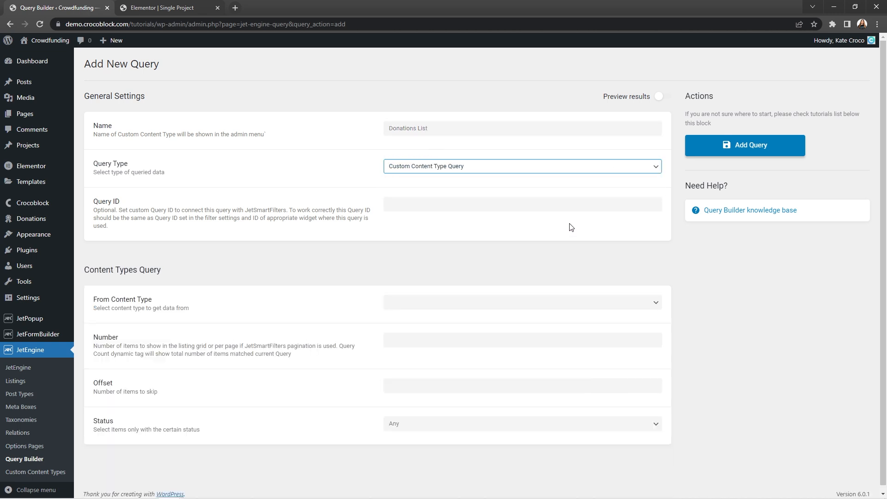
left_click(594, 303)
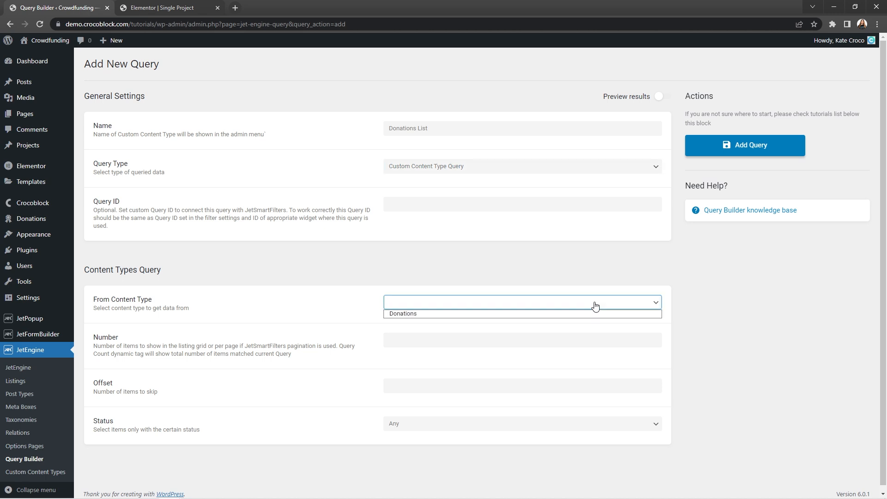
left_click(593, 314)
Add a query condition requiring the Show on project page field to be Equal (=) to yes.
scroll(593, 317, "down", 2)
scroll(593, 316, "down", 2)
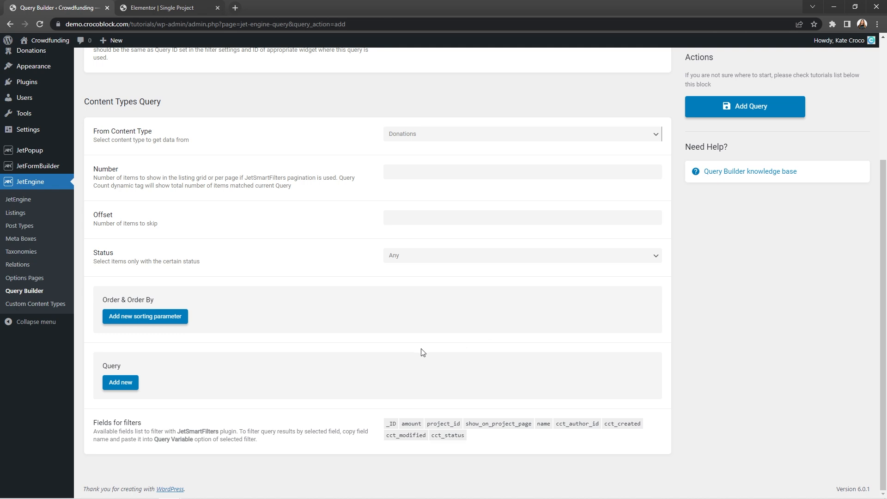
left_click(134, 385)
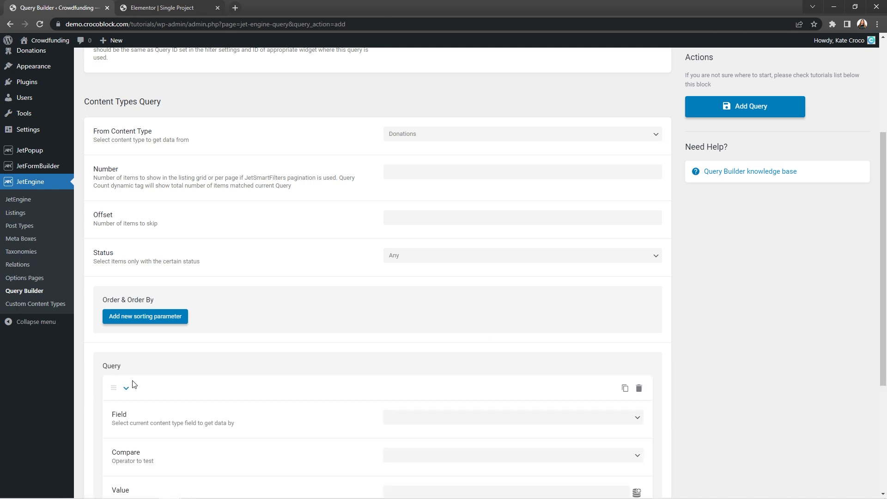
scroll(134, 384, "down", 4)
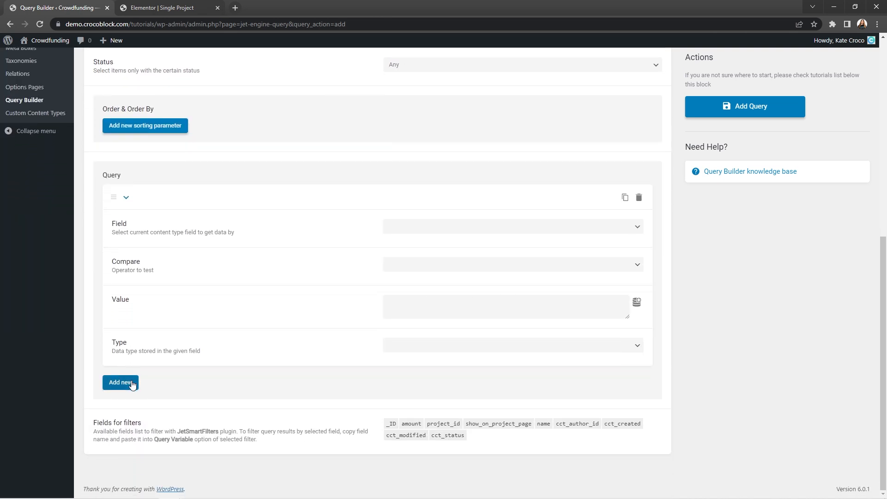
left_click(534, 228)
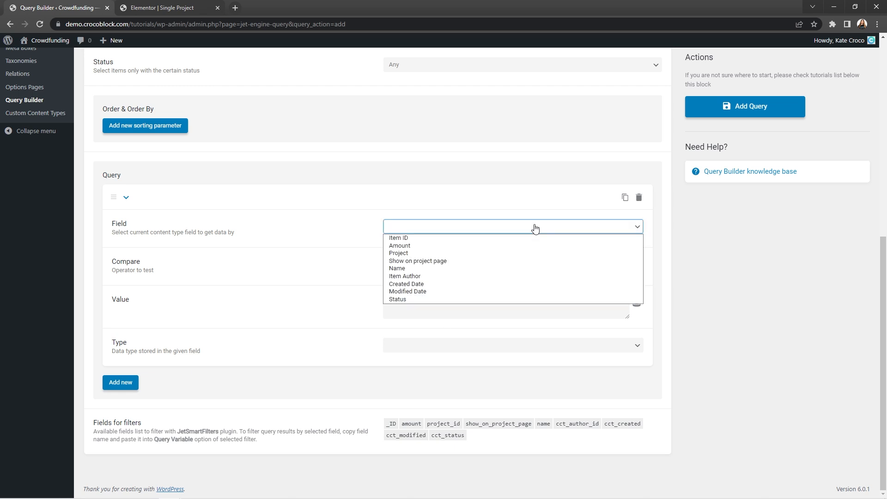
left_click(520, 261)
left_click(517, 264)
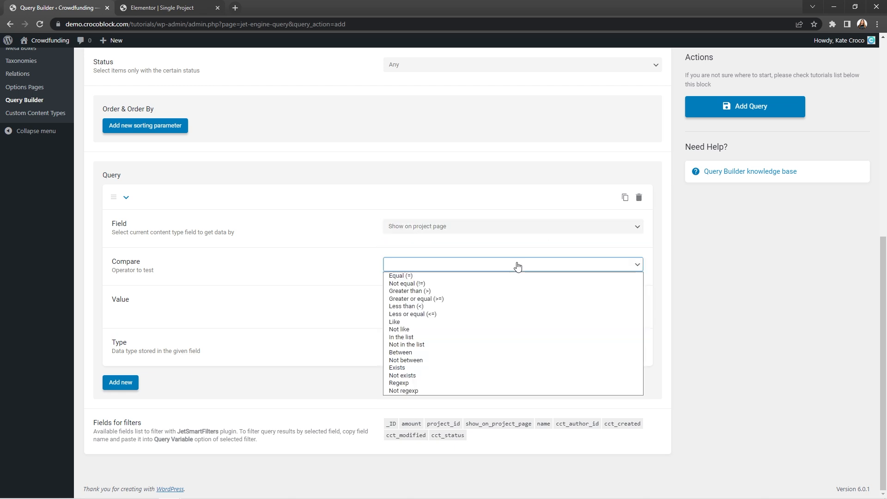
left_click(509, 275)
left_click(505, 306)
type("yes")
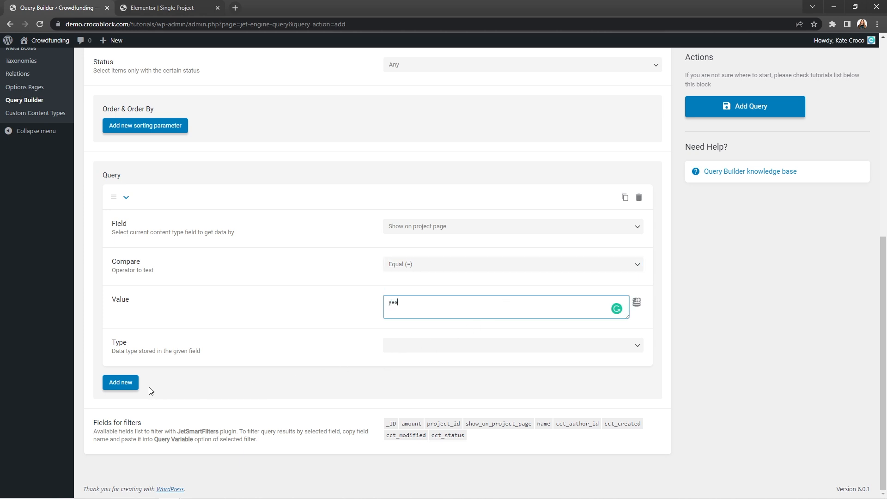
Add a second condition matching the Project field as Equal (=) to the Object ID (for current context) macro, and save the query.
left_click(121, 383)
scroll(124, 391, "down", 5)
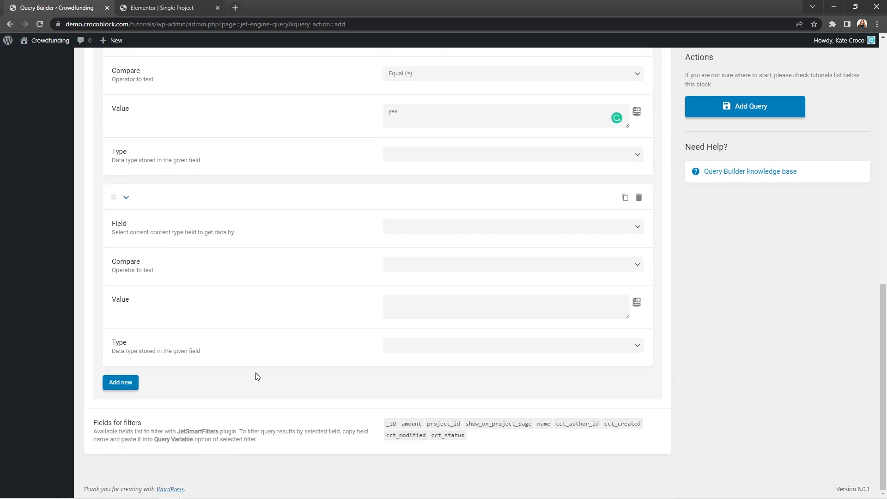
left_click(415, 225)
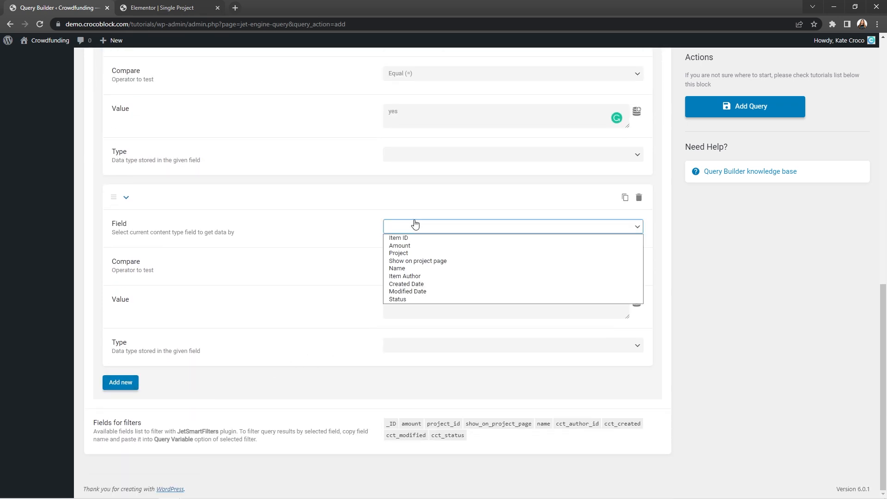
left_click(407, 254)
left_click(405, 265)
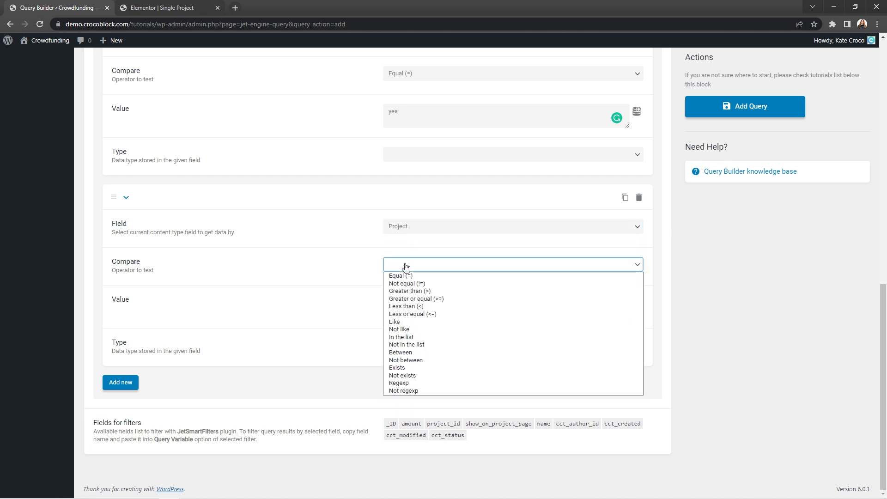
left_click(401, 276)
left_click(434, 314)
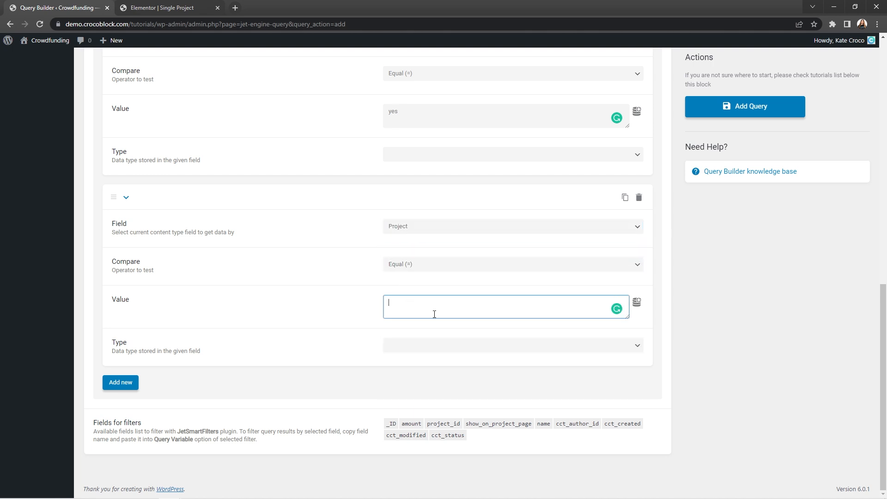
left_click(636, 302)
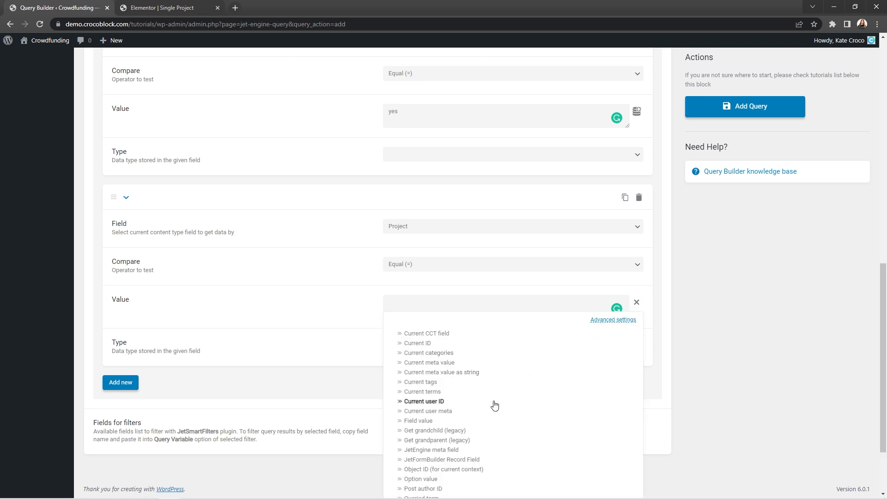
left_click(480, 470)
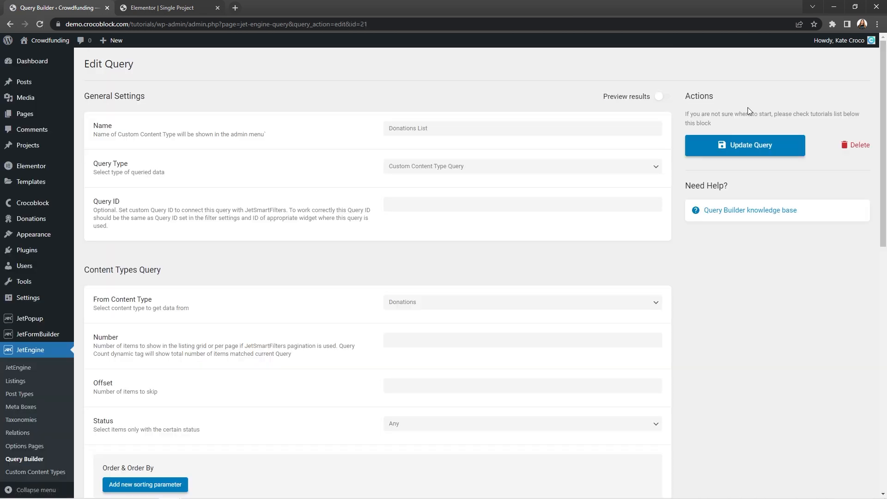
Install and activate the Dynamic Tables Builder external module from the JetEngine dashboard, and dismiss the confirmation.
left_click(30, 350)
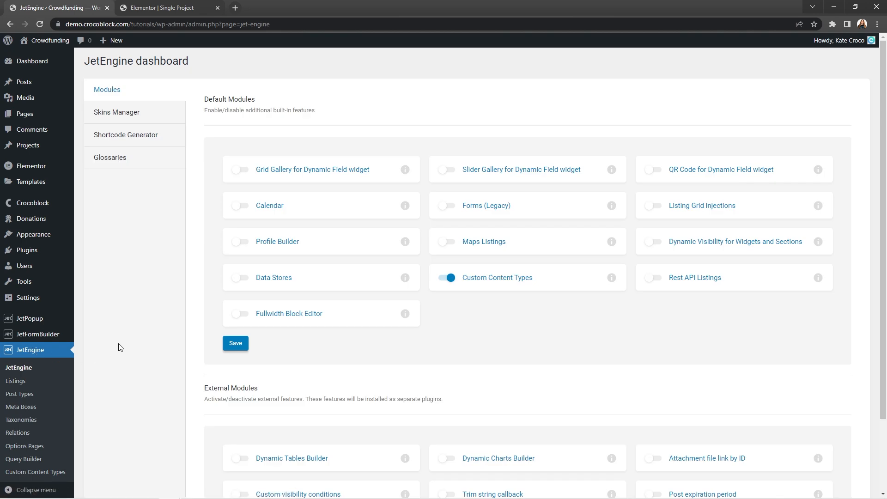
scroll(120, 348, "down", 3)
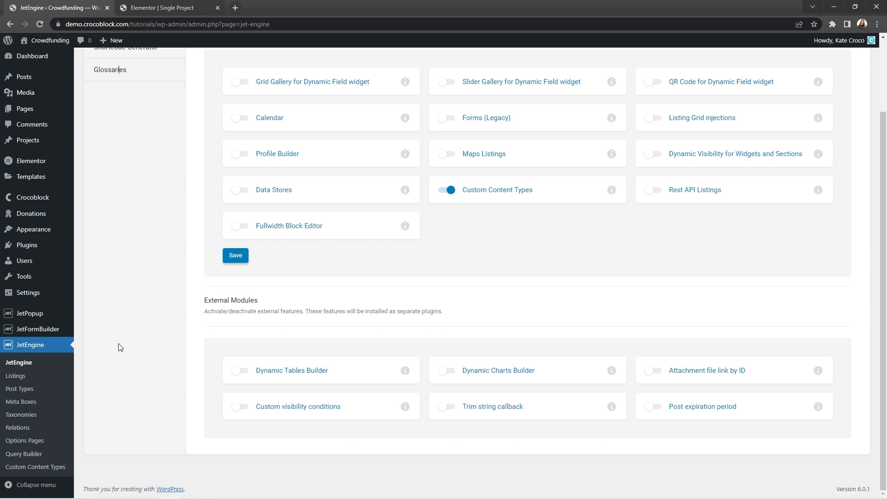
left_click(239, 371)
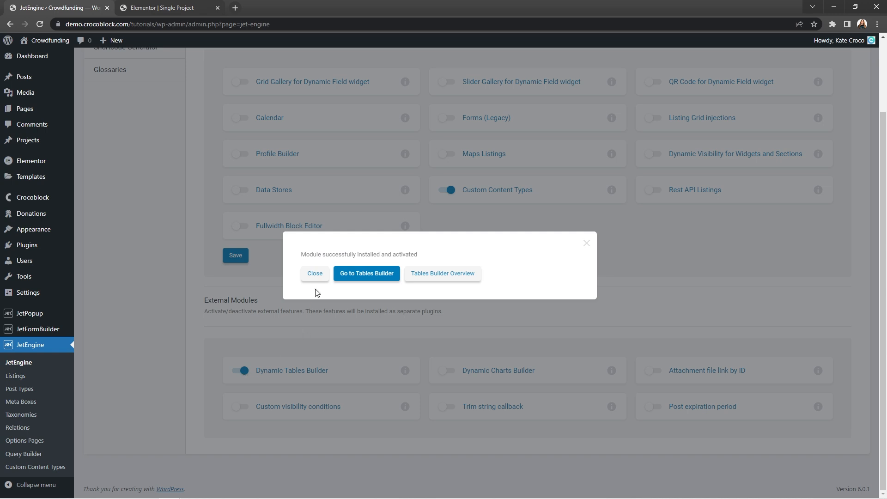
left_click(315, 275)
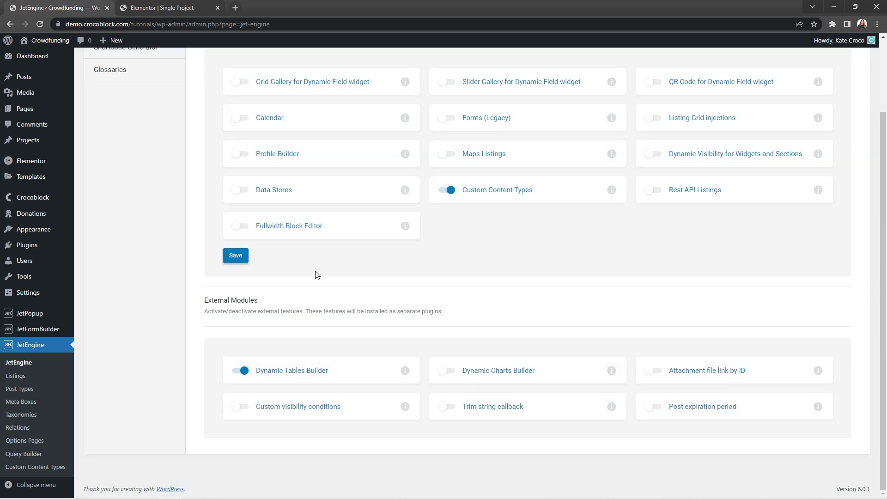
Enable the Dynamic Visibility for Widgets and Sections module, save the module settings and reload the dashboard.
left_click(657, 157)
left_click(237, 256)
left_click(45, 26)
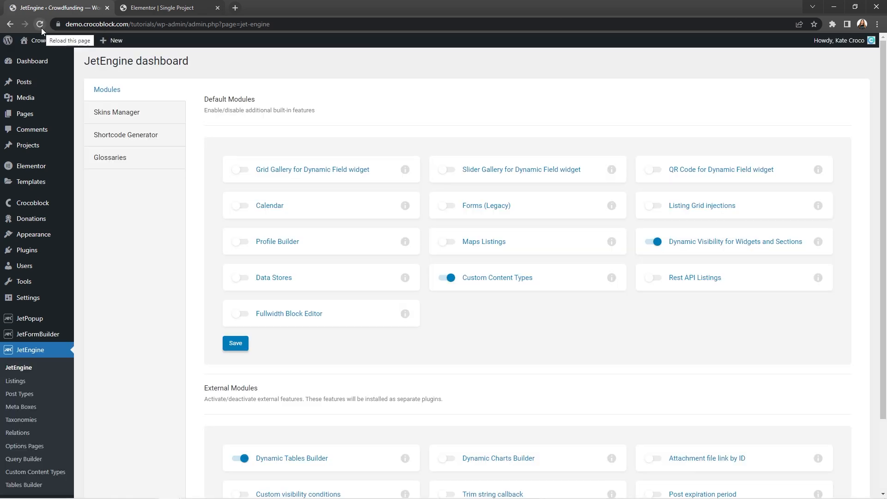
Start a new table in the Tables Builder named Donations that uses the Donations List query as its data.
left_click(23, 485)
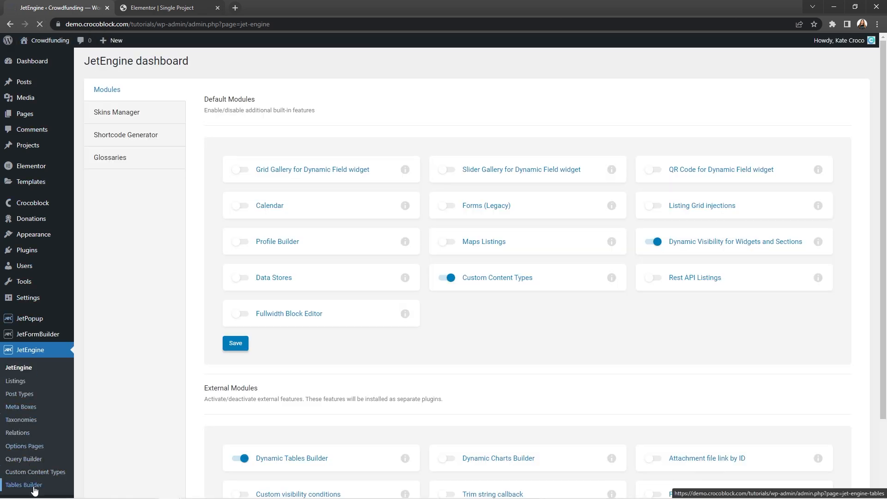
left_click(154, 65)
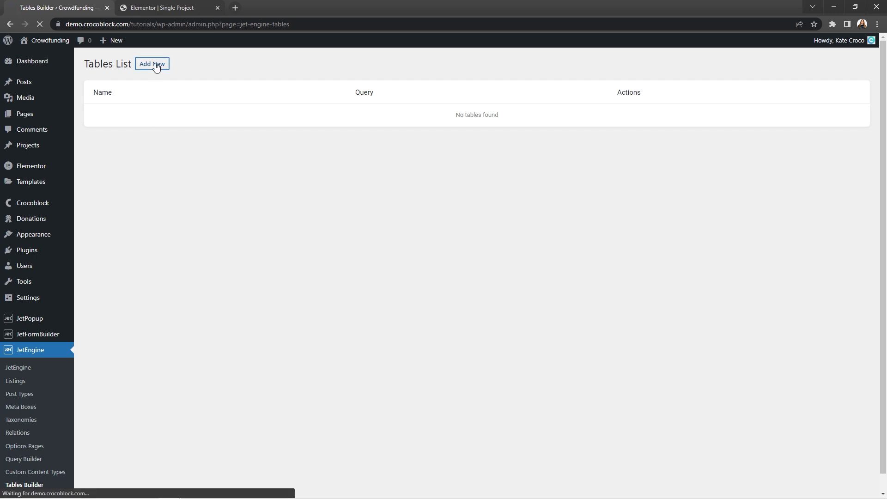
left_click(459, 106)
type("Donations")
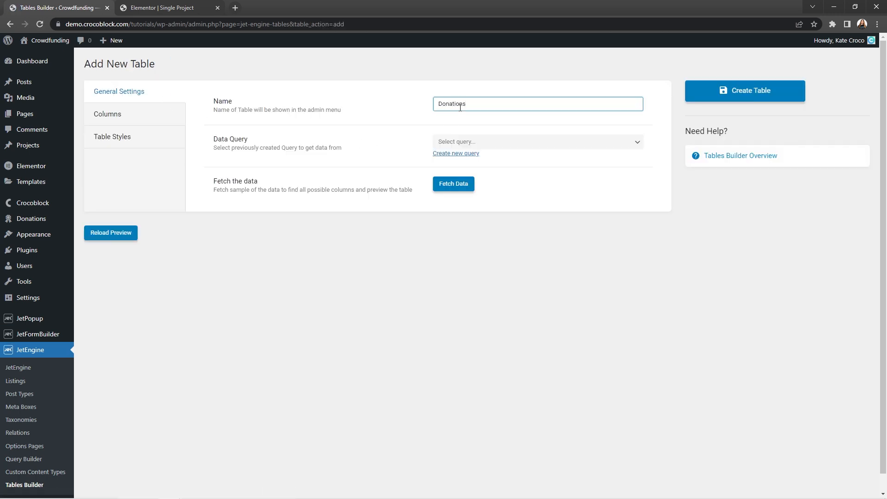
left_click(497, 142)
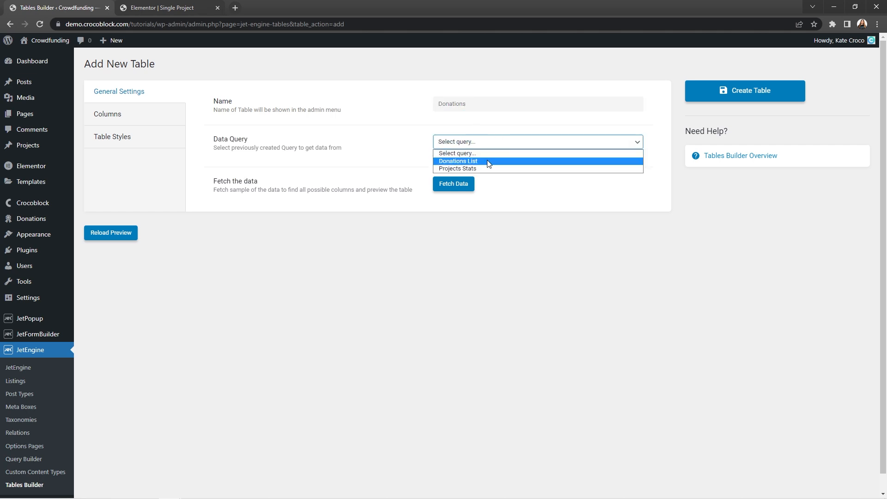
left_click(489, 162)
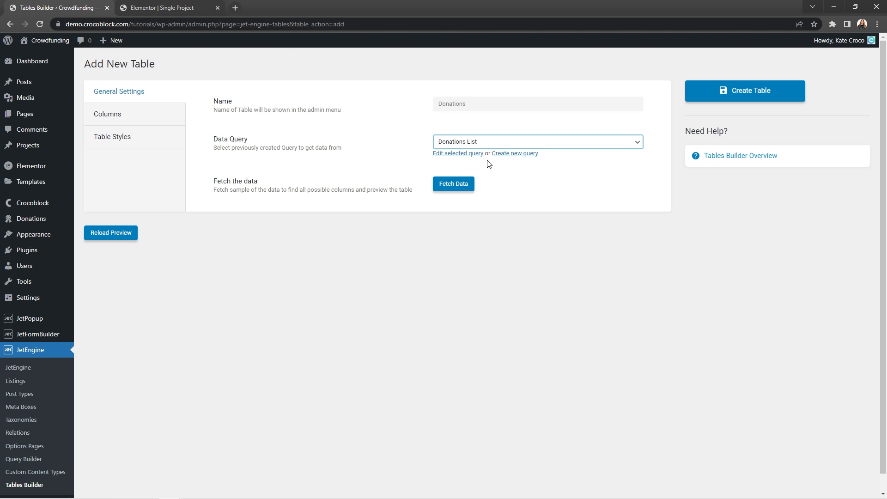
Add a first column named Name to the Donations table with Raw Value as its content.
left_click(147, 115)
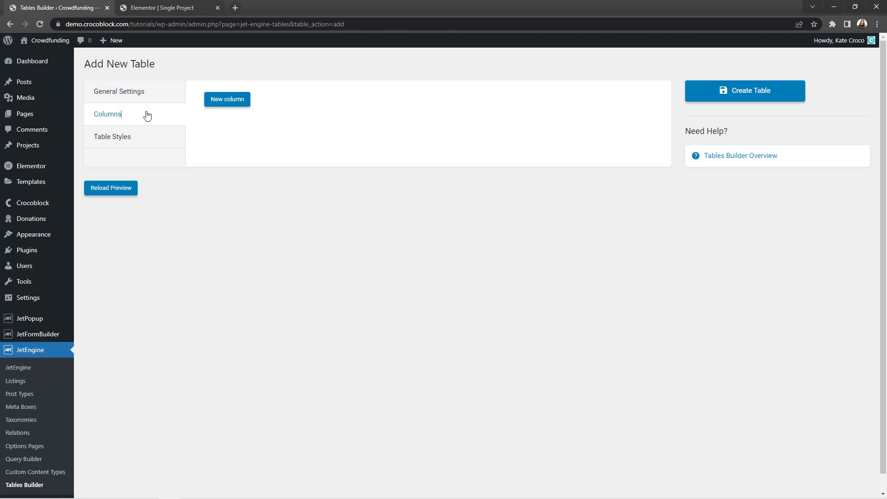
left_click(233, 101)
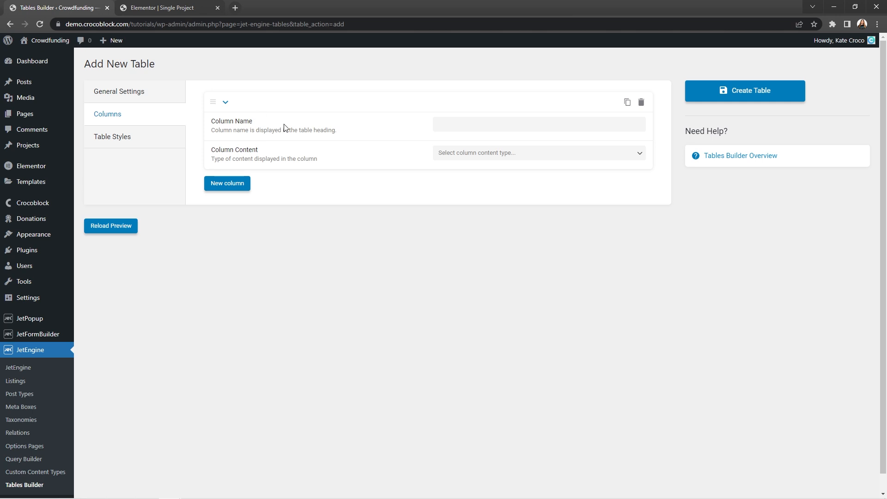
left_click(455, 126)
type("Name")
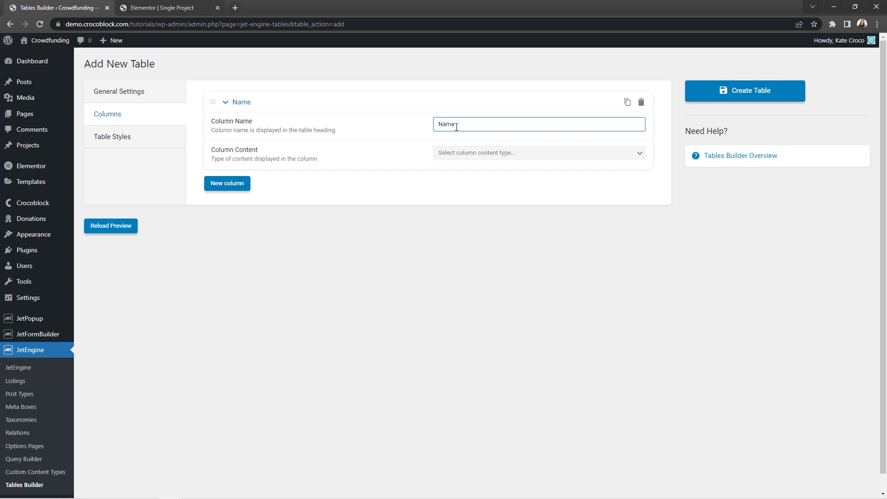
left_click(468, 153)
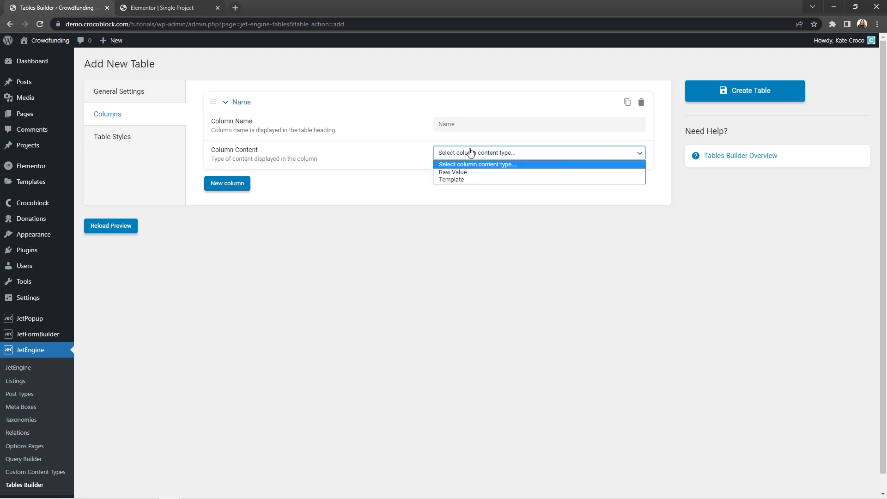
left_click(476, 174)
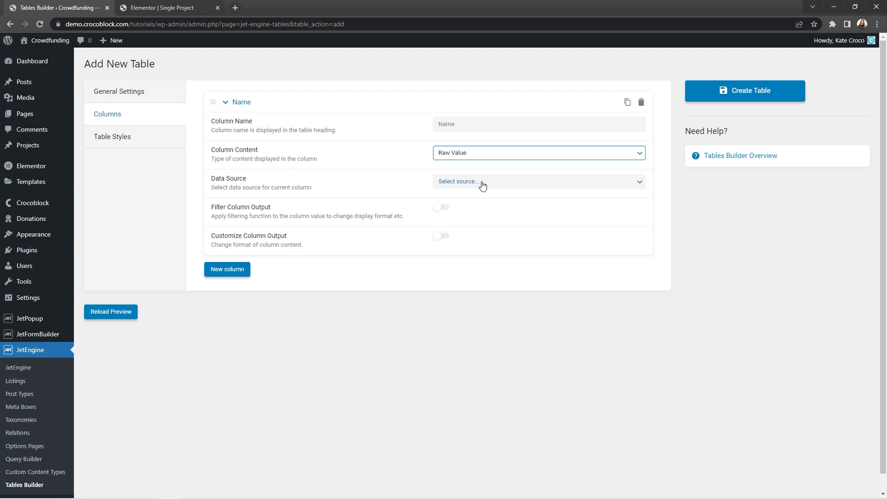
Set the Name column's data source to Post/Term/User/Object Field with the Name field, and collapse the column.
left_click(483, 184)
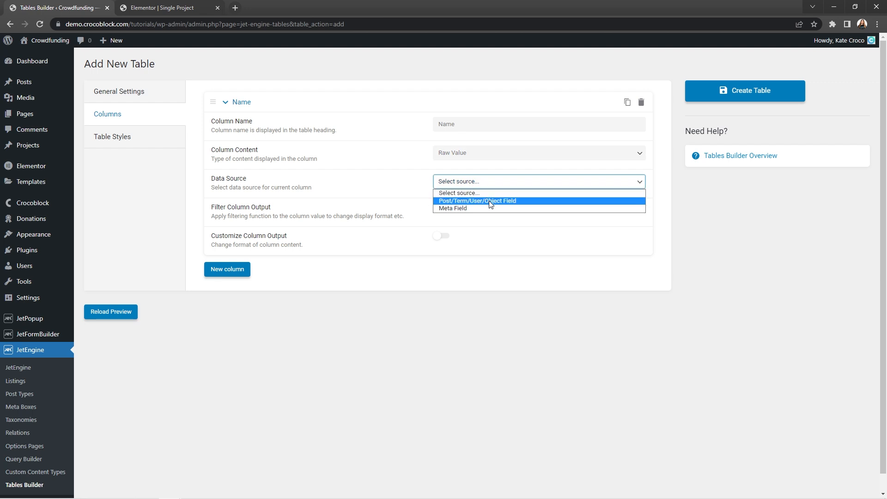
left_click(489, 201)
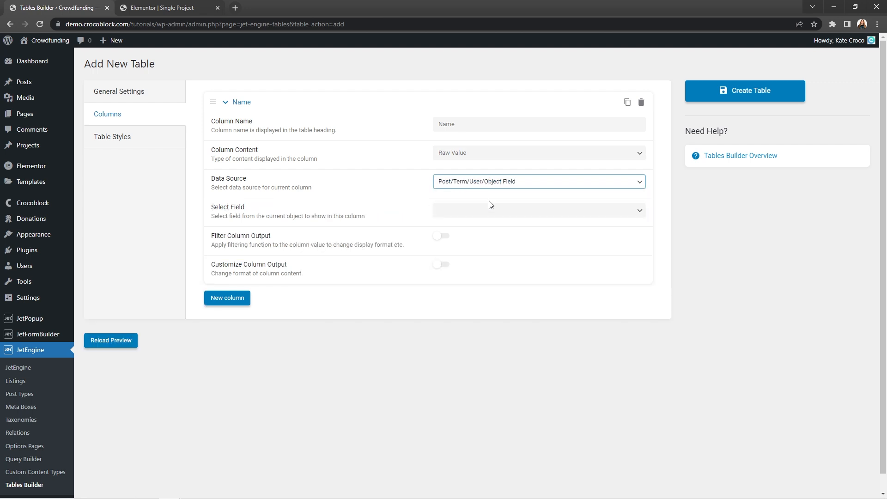
left_click(490, 211)
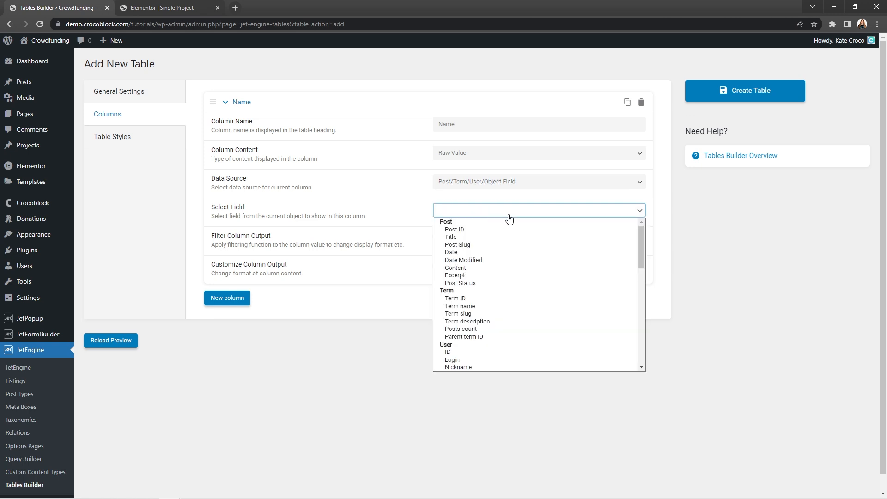
left_click_drag(643, 249, 642, 339)
left_click(546, 265)
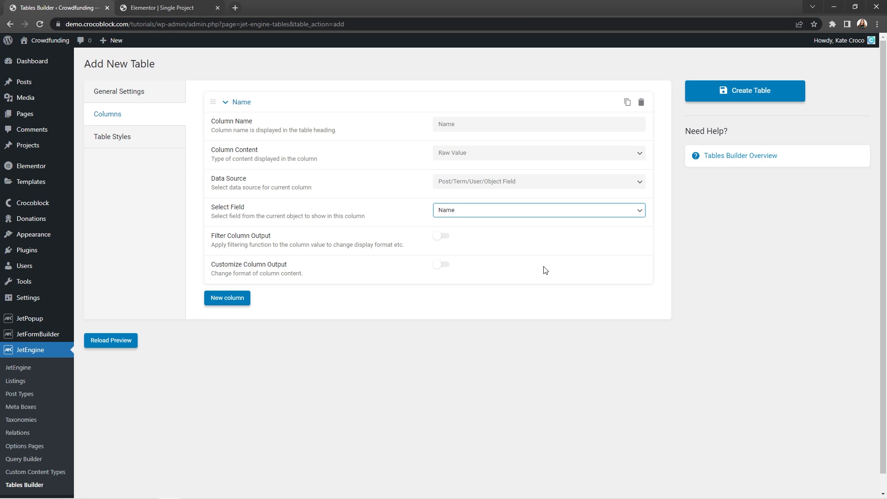
left_click(226, 104)
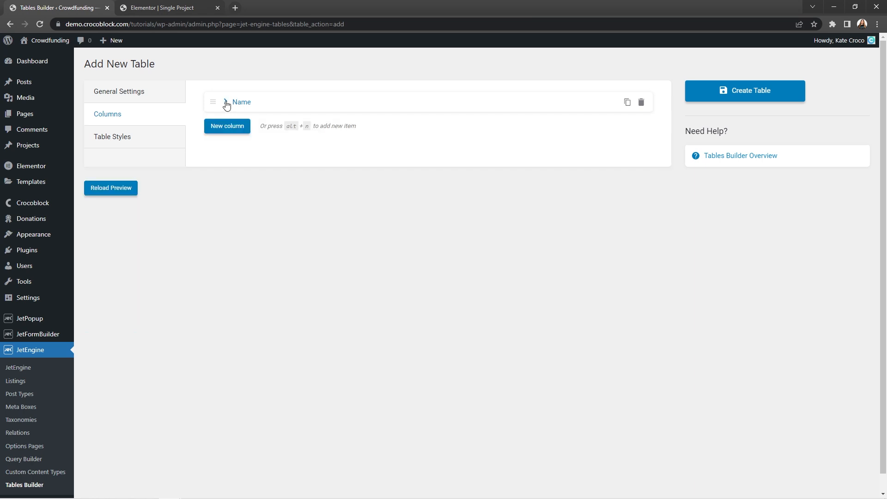
Add a second column named Amount that shows the Raw Value of the Amount field from Post/Term/User/Object Field.
left_click(230, 129)
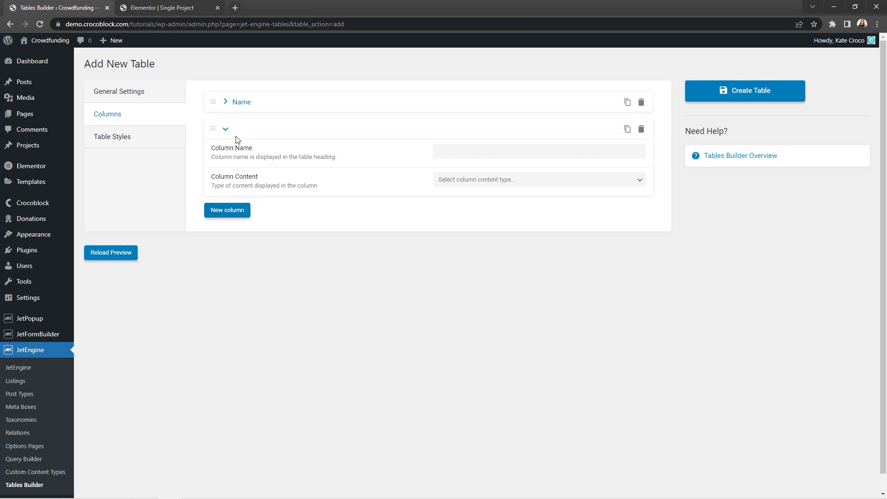
type("unt")
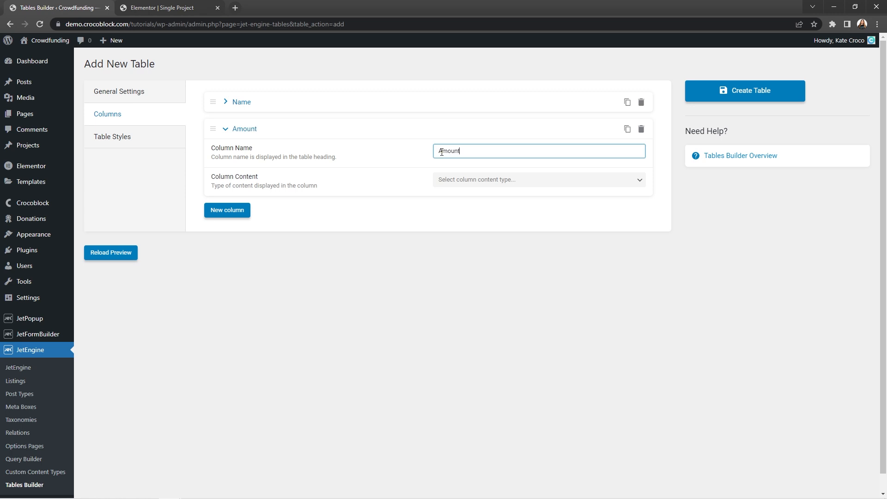
left_click(515, 180)
left_click(512, 199)
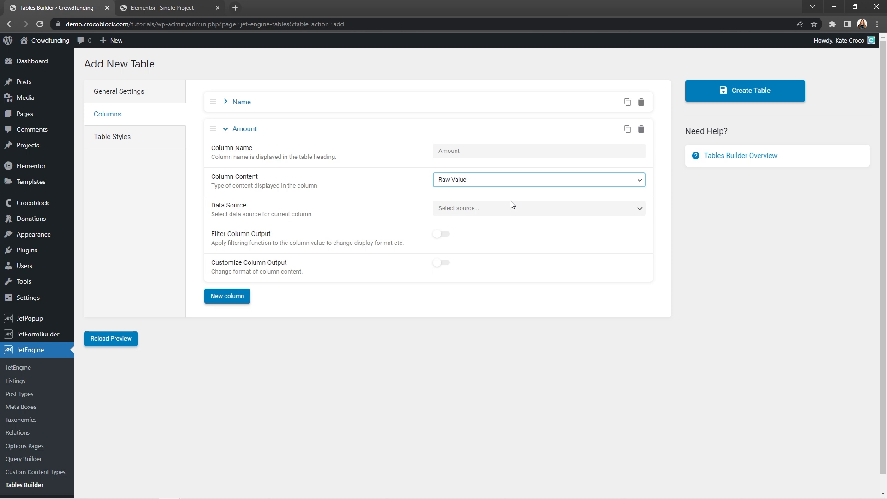
left_click(511, 206)
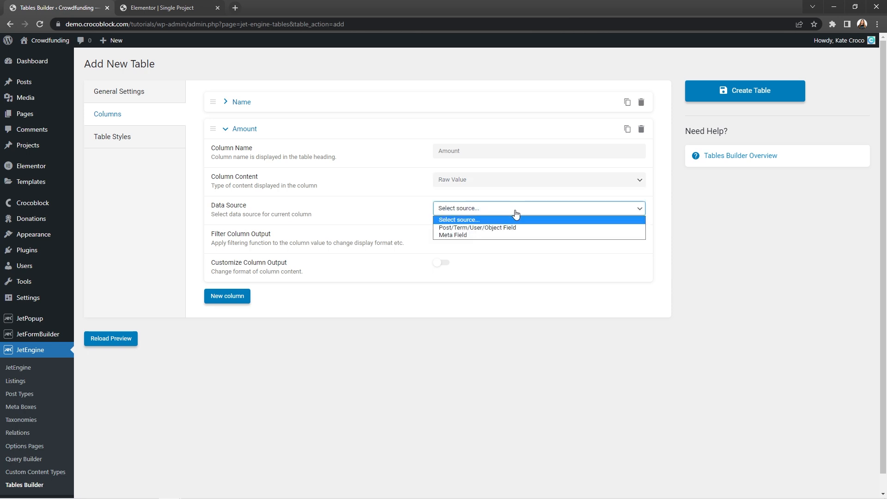
left_click(531, 228)
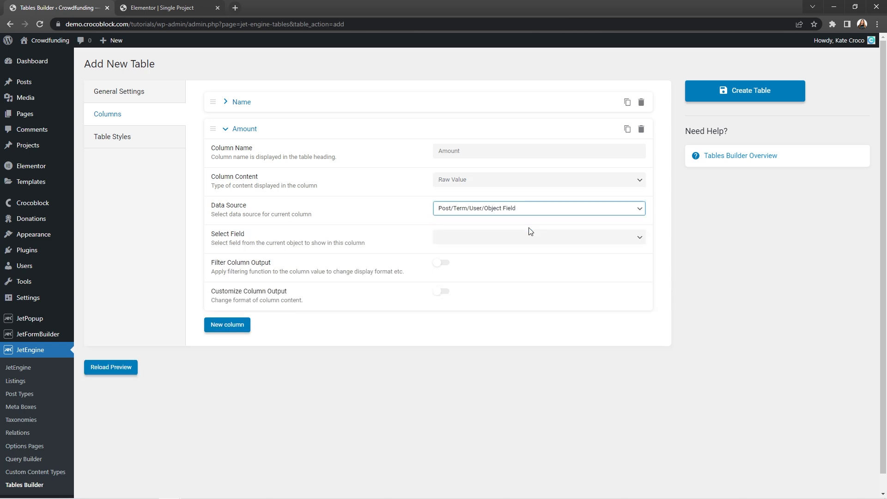
left_click(526, 236)
left_click_drag(636, 261, 642, 356)
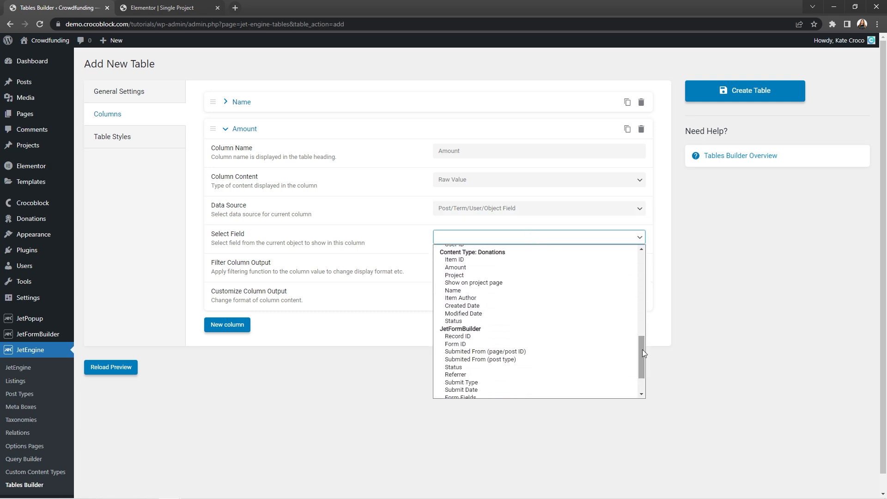
left_click(556, 267)
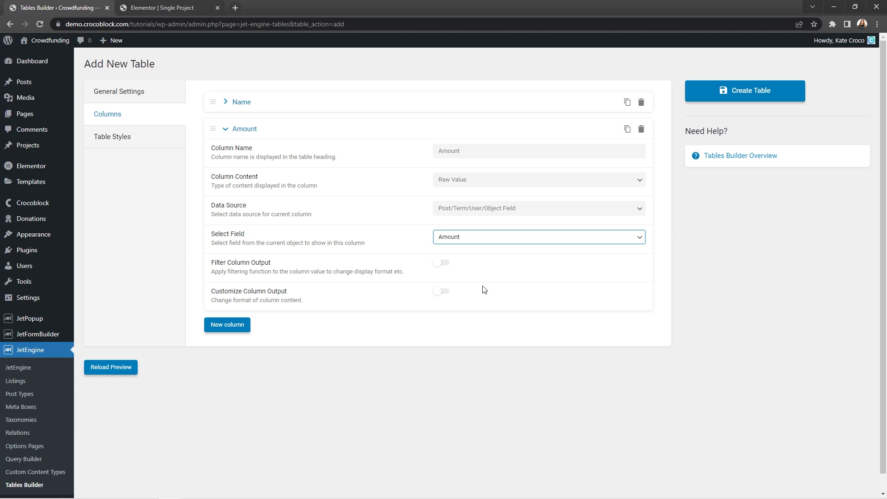
Customize the Amount column's output with the format "%s USD" and collapse the column.
left_click(444, 292)
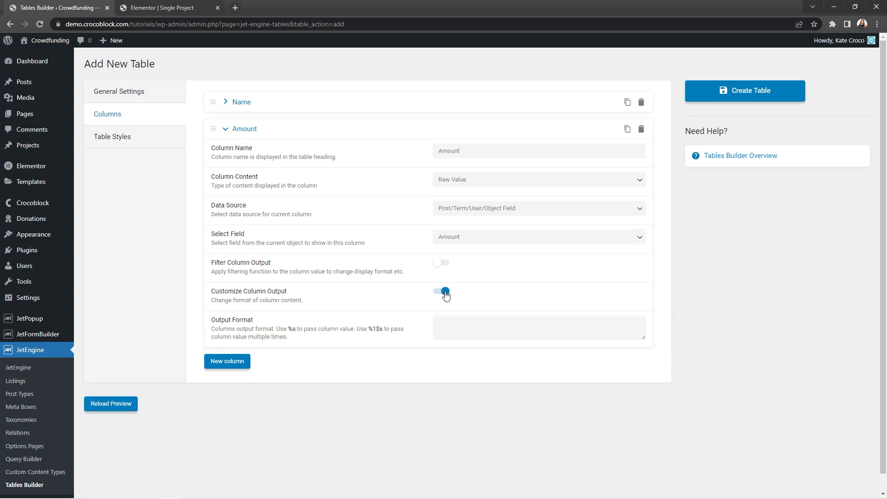
left_click(452, 326)
type("%s USD")
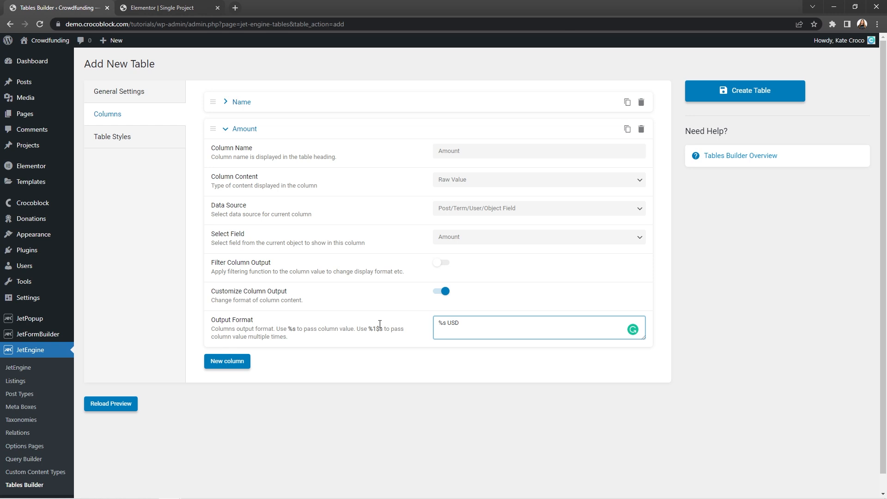
left_click(225, 134)
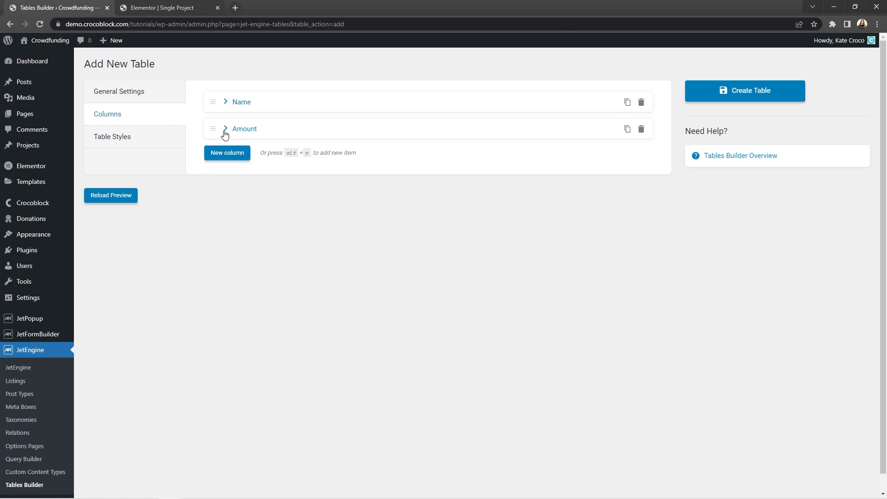
Add a third column named Date that shows the Raw Value of the Created Date field from Post/Term/User/Object Field.
left_click(231, 153)
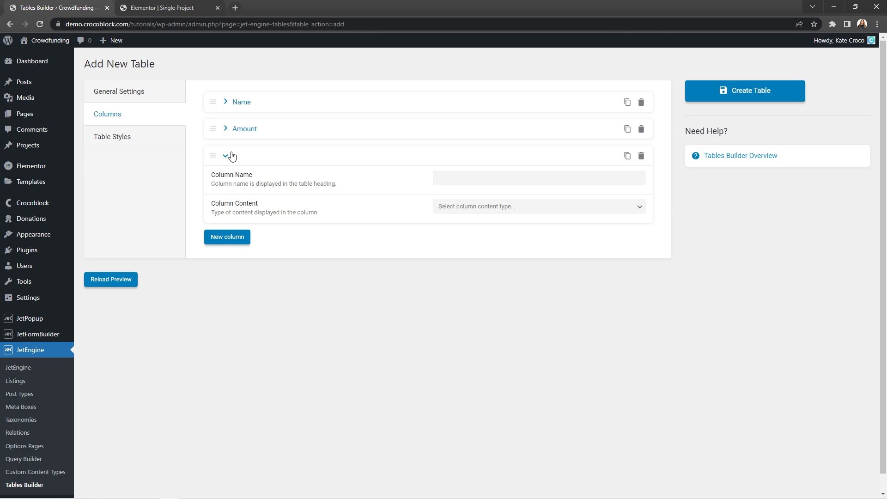
left_click(453, 183)
type("Date")
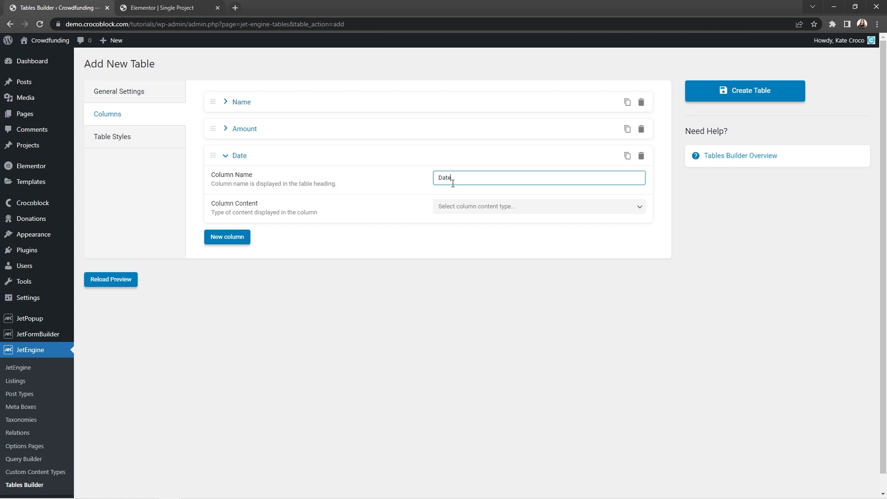
left_click(476, 209)
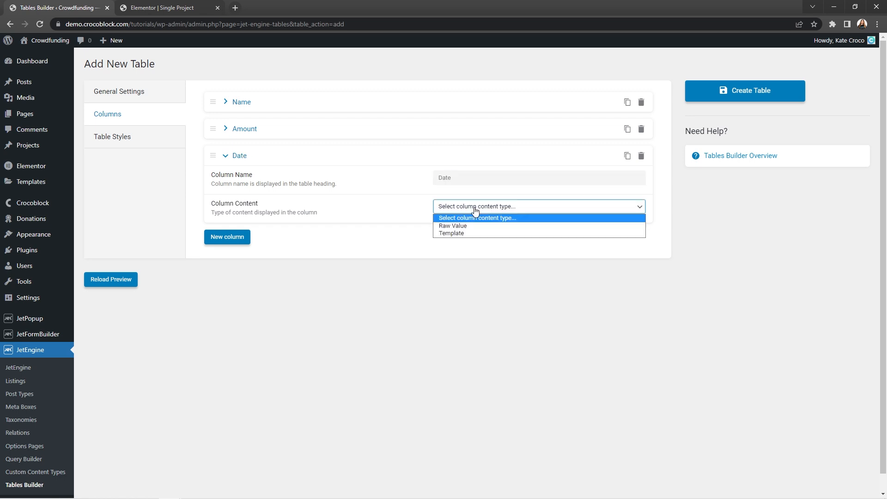
left_click(474, 226)
left_click(475, 237)
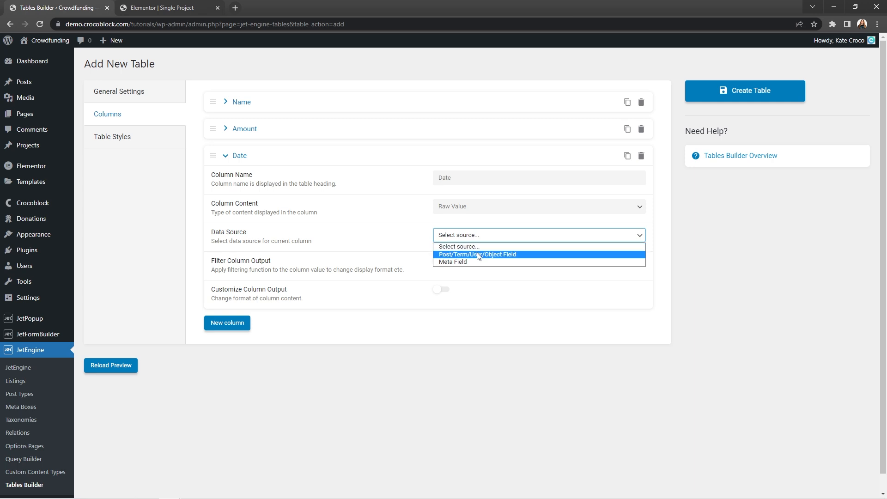
left_click(478, 254)
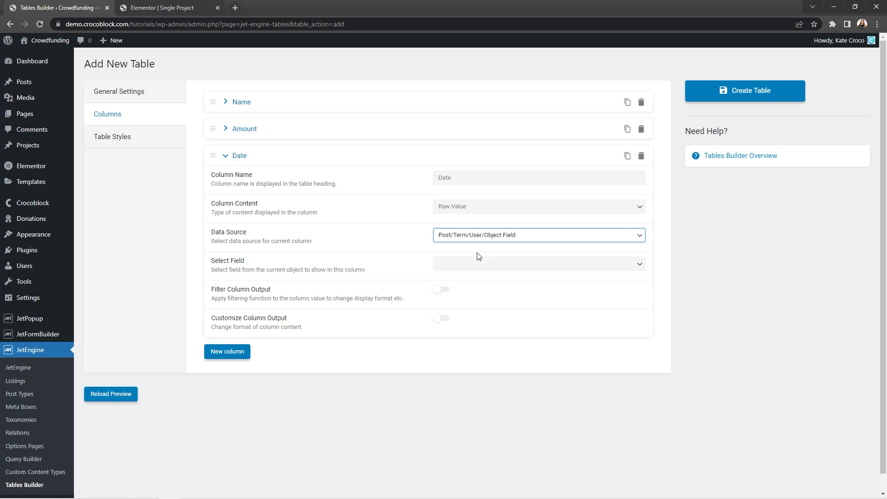
left_click(479, 265)
left_click_drag(641, 292, 644, 376)
left_click(560, 346)
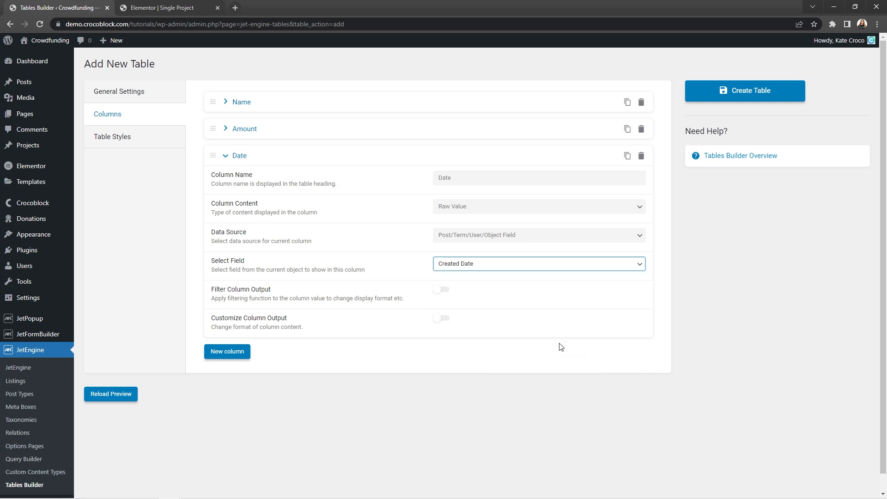
Filter the Date column's output with the Format date callback, using the format "l, F j, Y".
left_click(445, 291)
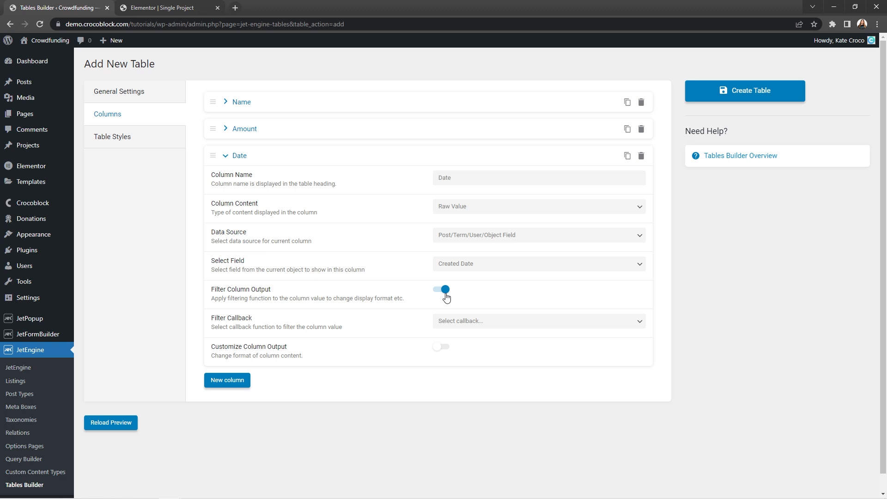
left_click(467, 322)
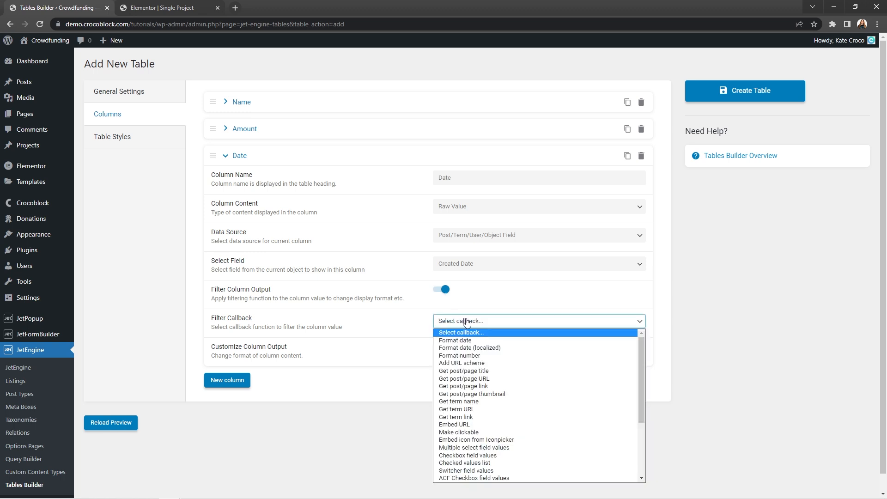
left_click(477, 340)
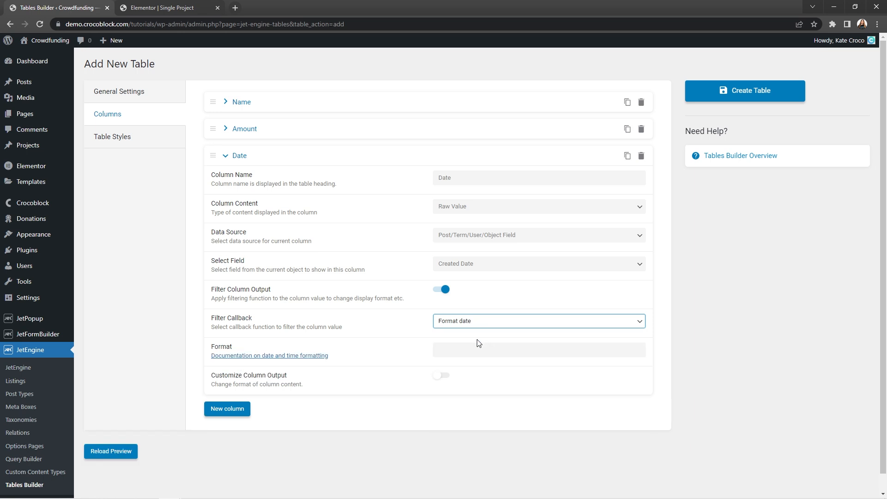
left_click(479, 351)
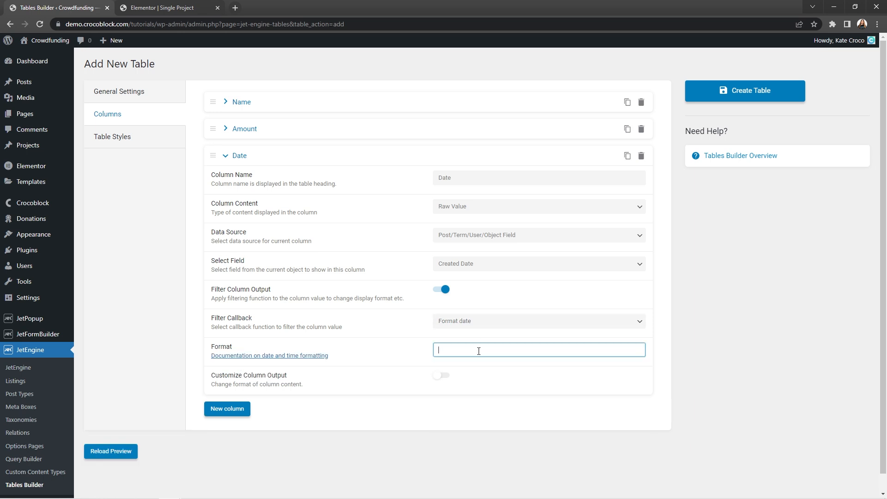
type("l, F j, Y")
Review the format characters in the WordPress documentation on date and time formatting, then close that page.
right_click(326, 357)
left_click(344, 363)
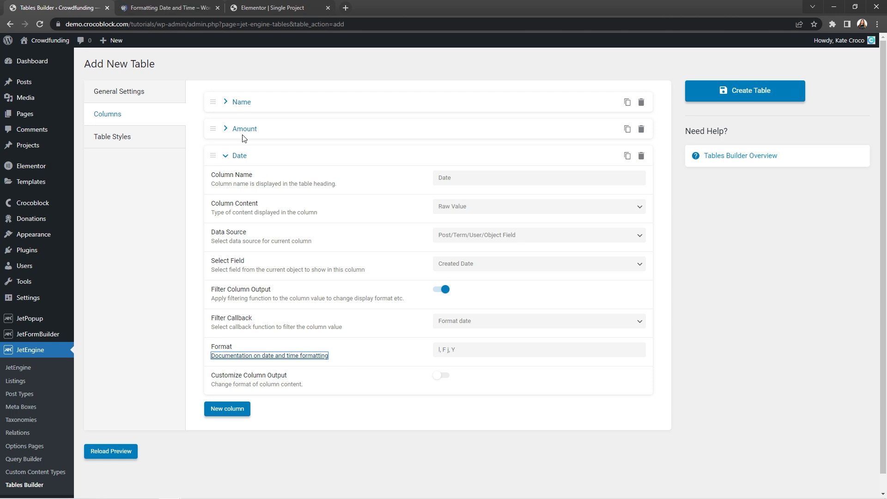
left_click(189, 9)
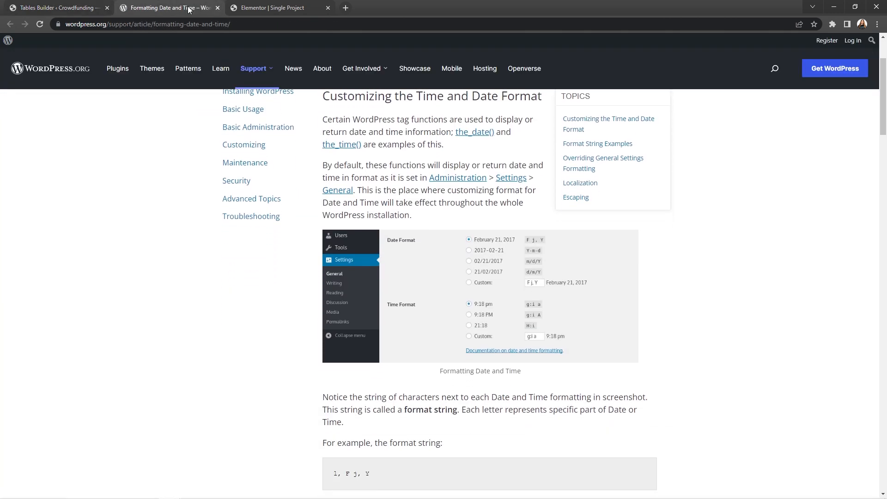
key("Down")
key("Down")
key("Down")
key("Down")
key("Down")
key("Down")
key("Down")
key("Down")
key("Down")
key("Down")
key("Down")
key("Down")
key("Down")
key("Down")
key("Down")
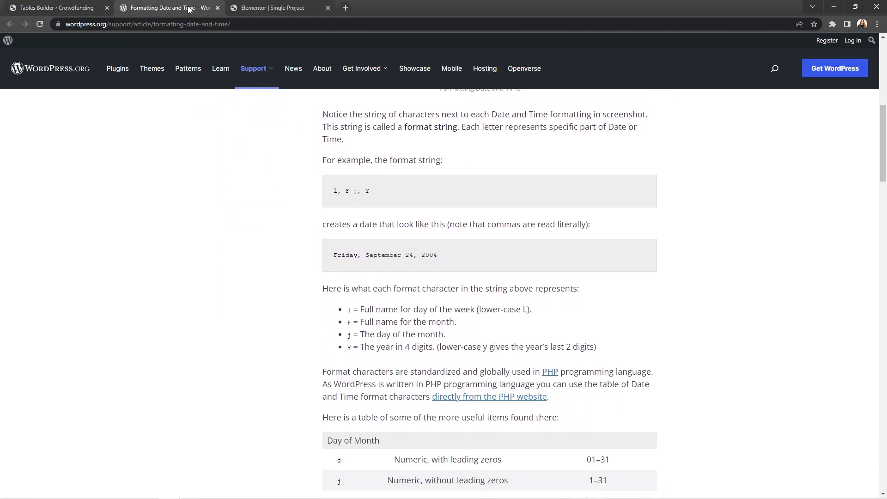
key("Down")
key("Down")
key("Down")
key("Down")
key("Down")
key("Down")
key("Down")
key("Down")
key("Down")
key("Down")
key("Down")
key("Down")
key("Down")
key("Down")
key("Down")
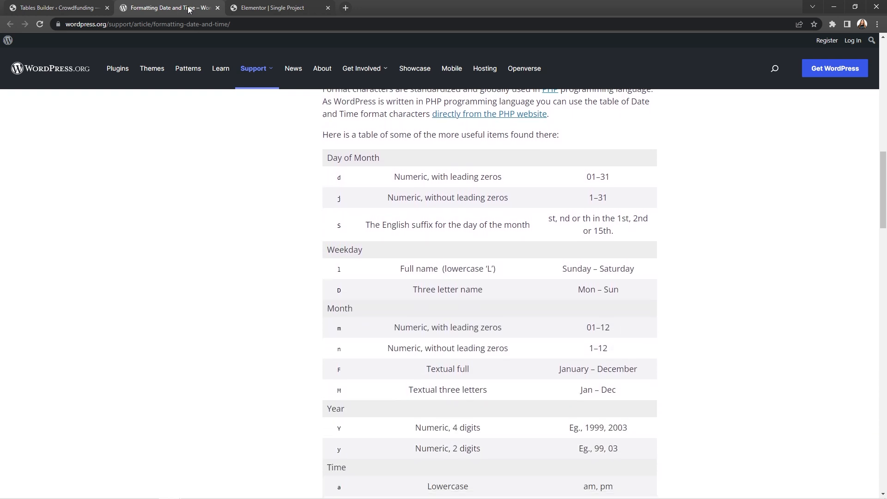
key("Down")
key("Down")
left_click(218, 8)
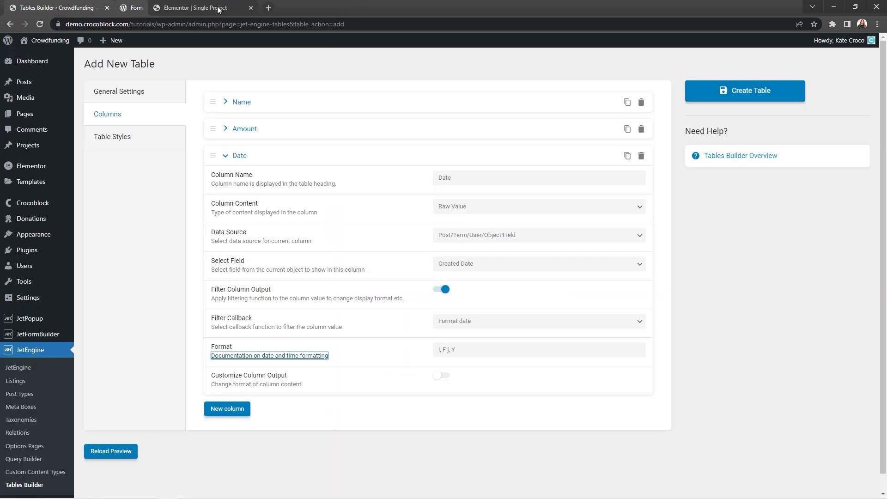
In the table styles, set the horizontal alignment of the Name and Amount columns' heading cells to Left.
left_click(231, 156)
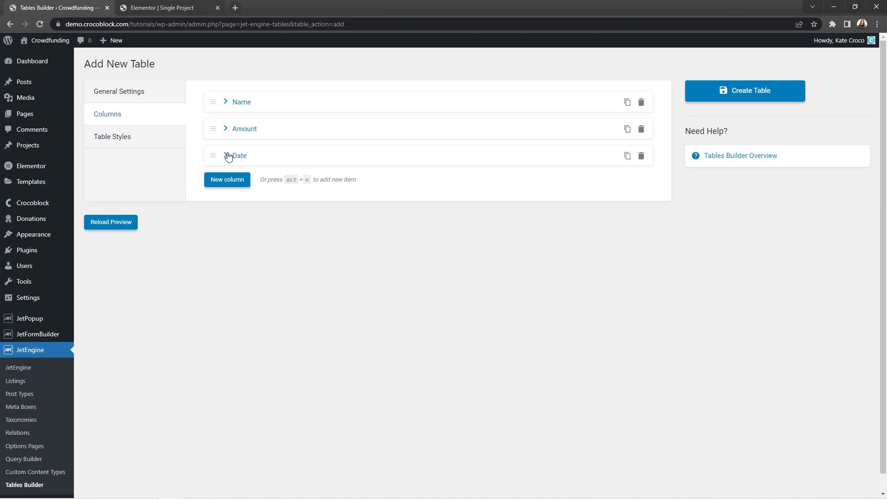
left_click(166, 142)
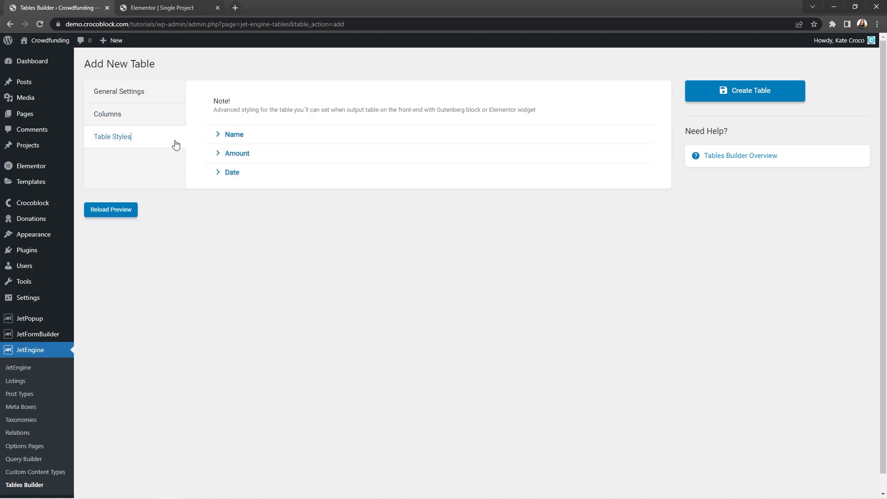
left_click(220, 134)
left_click(447, 257)
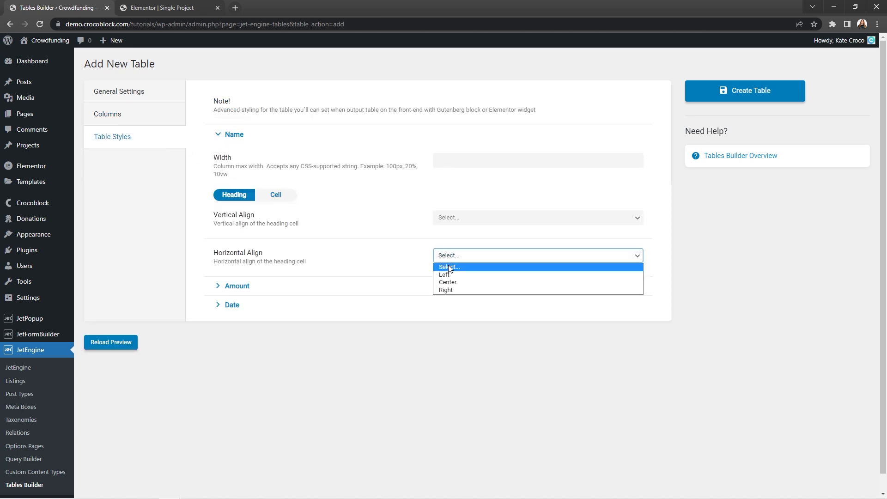
left_click(452, 277)
left_click(275, 293)
left_click(446, 409)
left_click(445, 426)
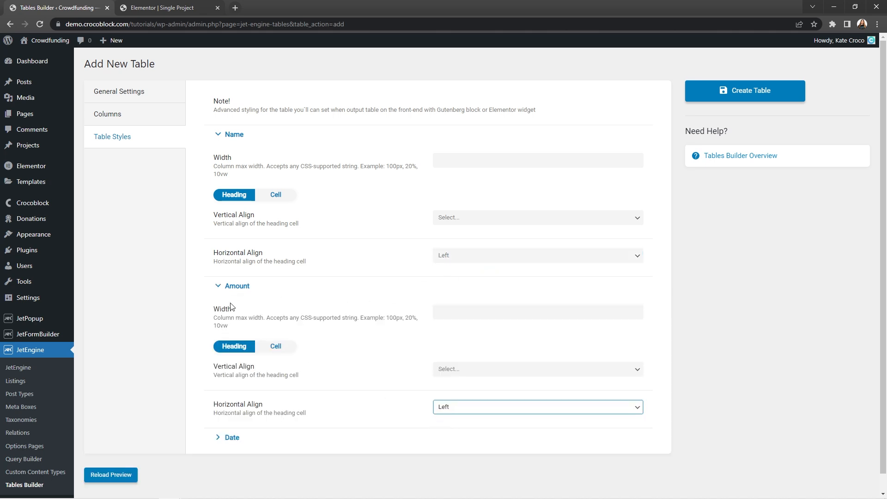
left_click(220, 290)
left_click(218, 134)
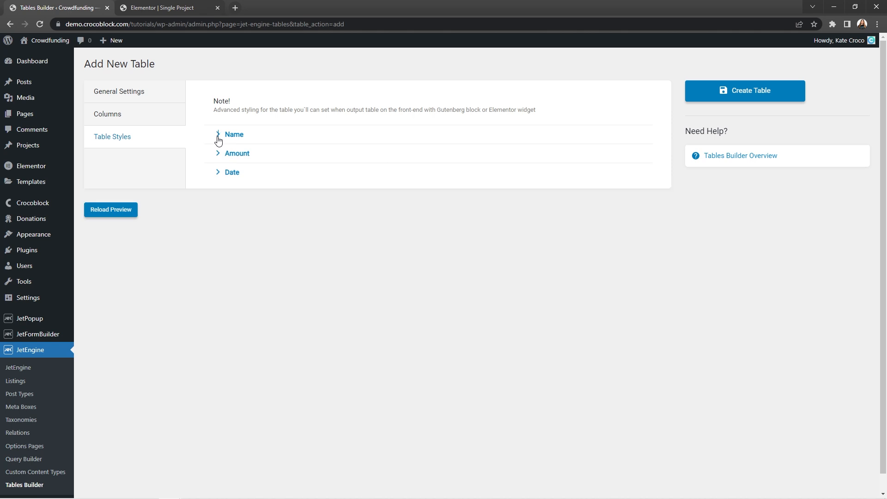
Set the Date column's heading cell to Left horizontal alignment and create the table.
left_click(219, 172)
left_click(441, 294)
left_click(454, 311)
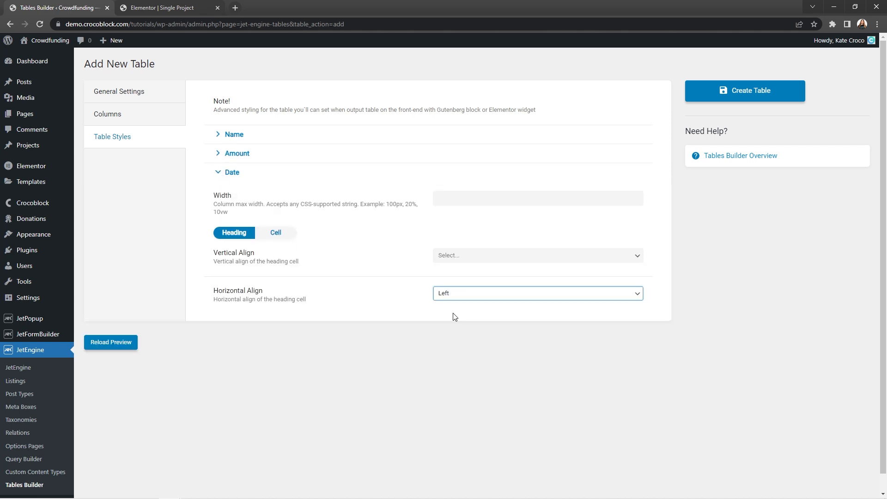
left_click(753, 92)
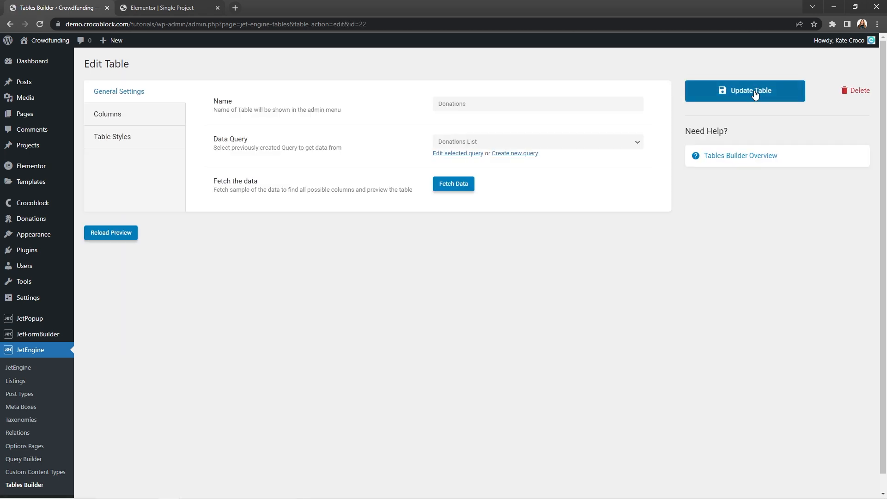
In the Single Project template, open the Tabs widget's Donations list item to check its content settings.
left_click(184, 10)
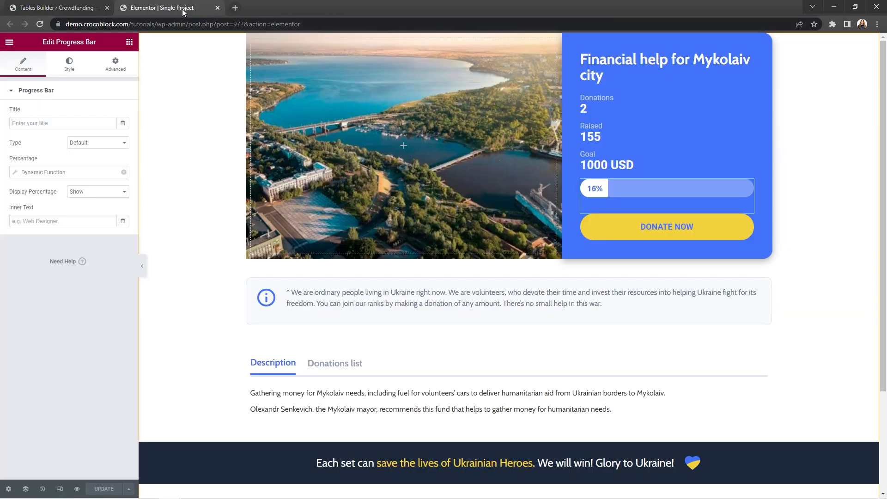
left_click(374, 370)
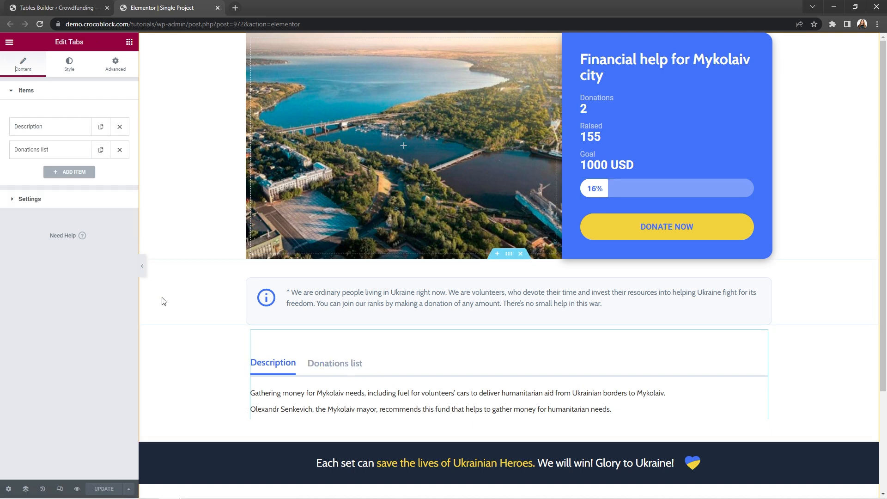
left_click(39, 152)
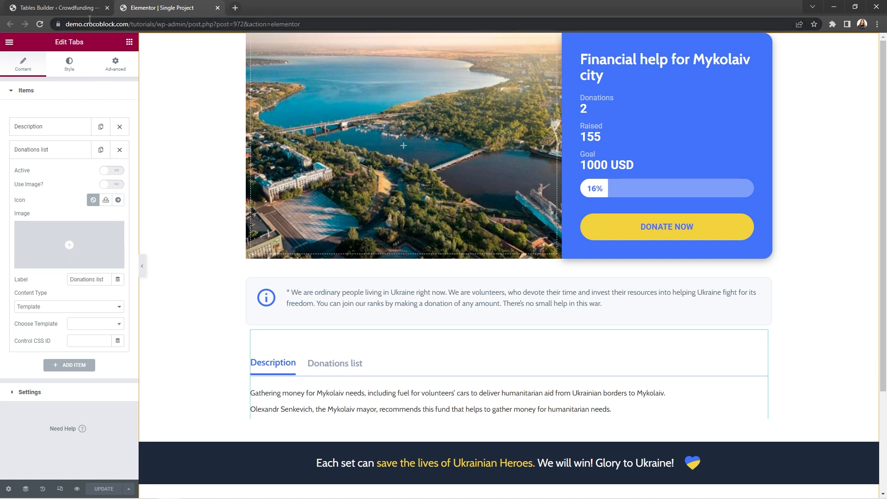
Create a new Elementor template of type Section named "Donations Table".
left_click(86, 10)
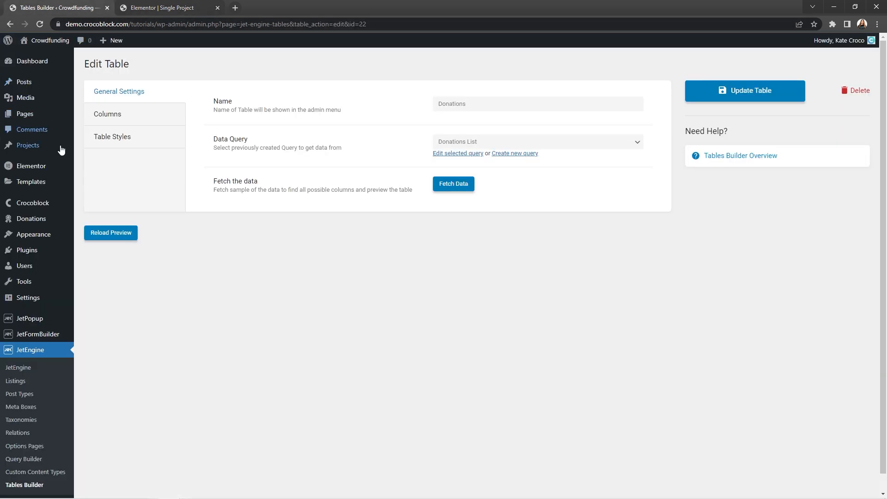
mouse_move(44, 185)
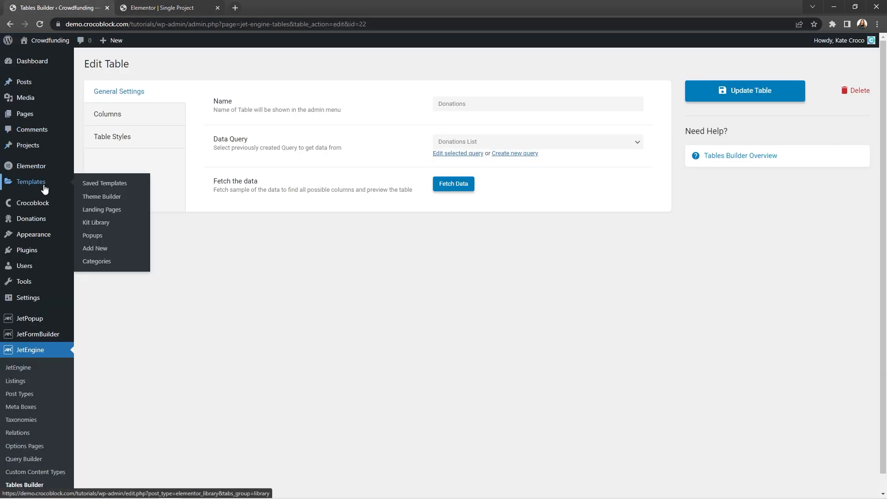
left_click(109, 249)
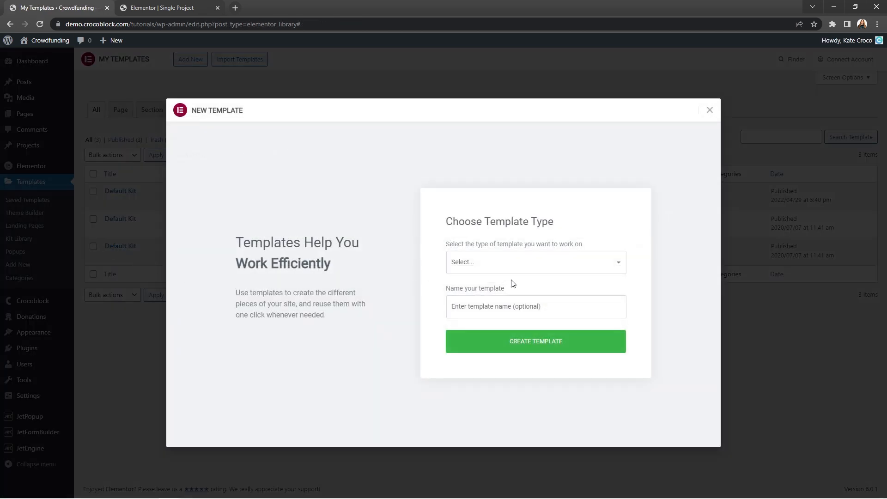
left_click(537, 266)
left_click(524, 296)
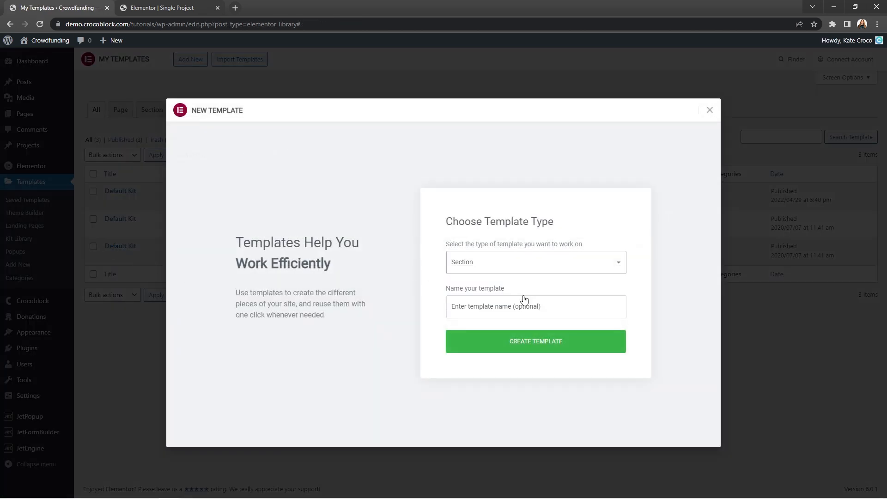
left_click(522, 304)
type("Donations Table")
left_click(545, 343)
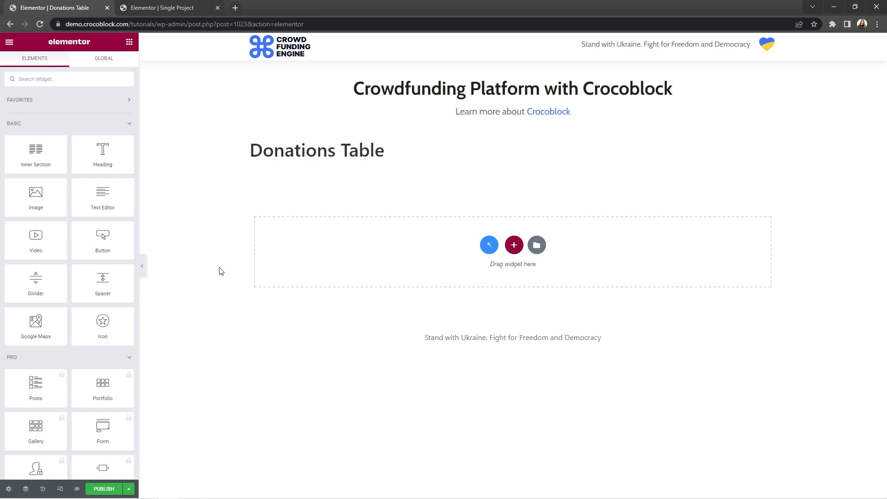
Add a Dynamic Table widget to the template, showing the Donations table with column names in the footer too.
left_click(101, 76)
type("dynamic table")
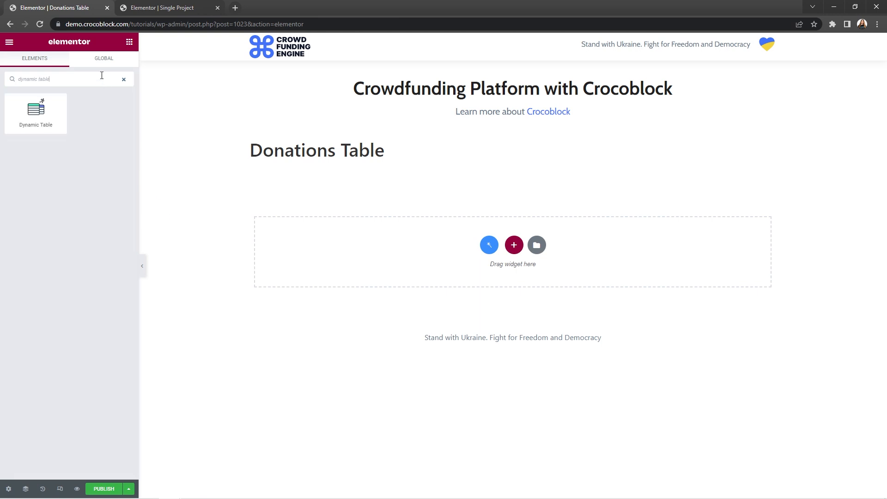
left_click_drag(43, 105, 397, 233)
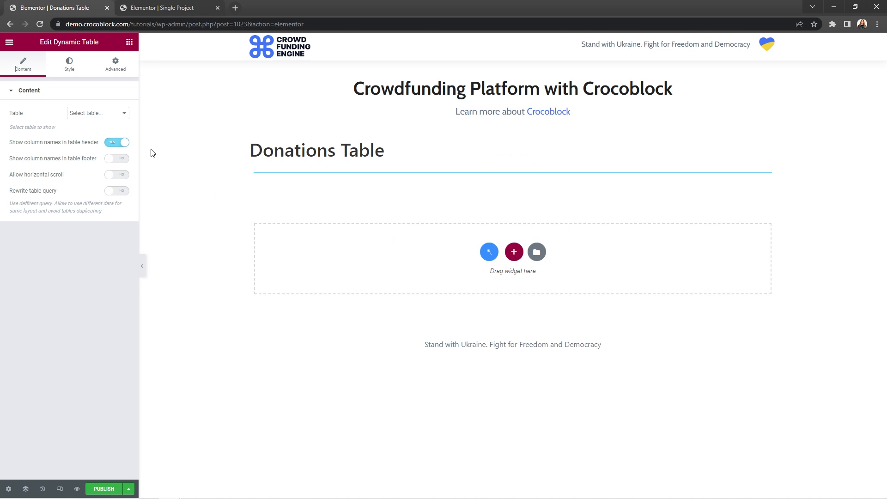
left_click(123, 113)
left_click(125, 124)
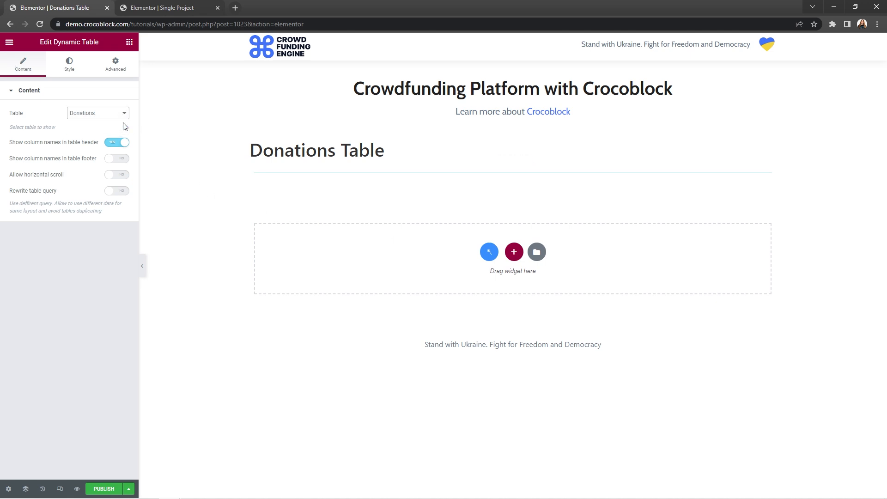
left_click(126, 160)
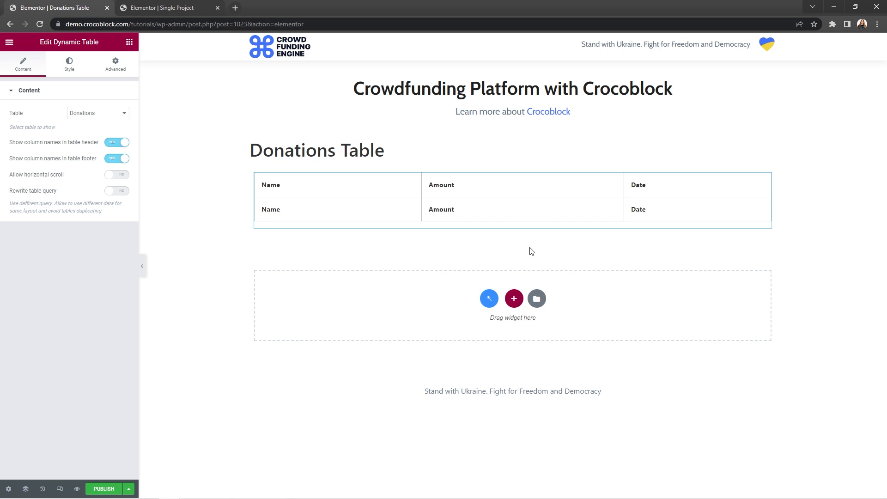
Give the whole table a solid border with width 1 on all sides and color #E2E8F0.
left_click(71, 68)
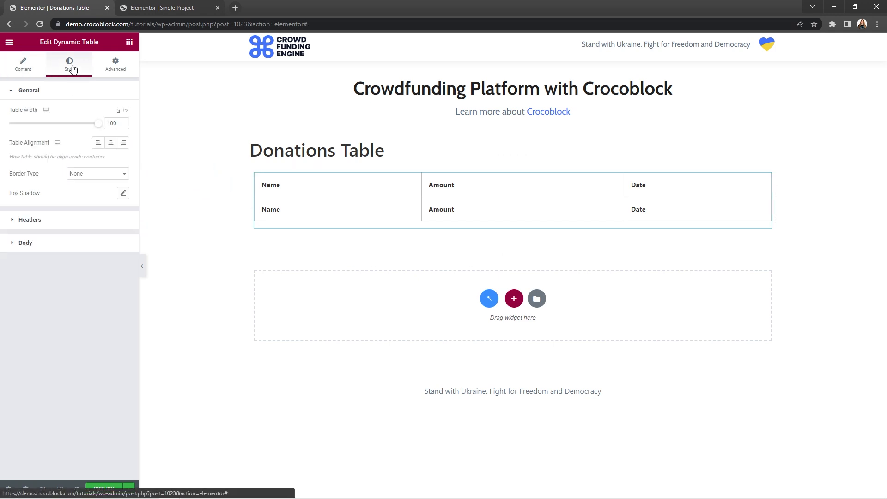
left_click(128, 174)
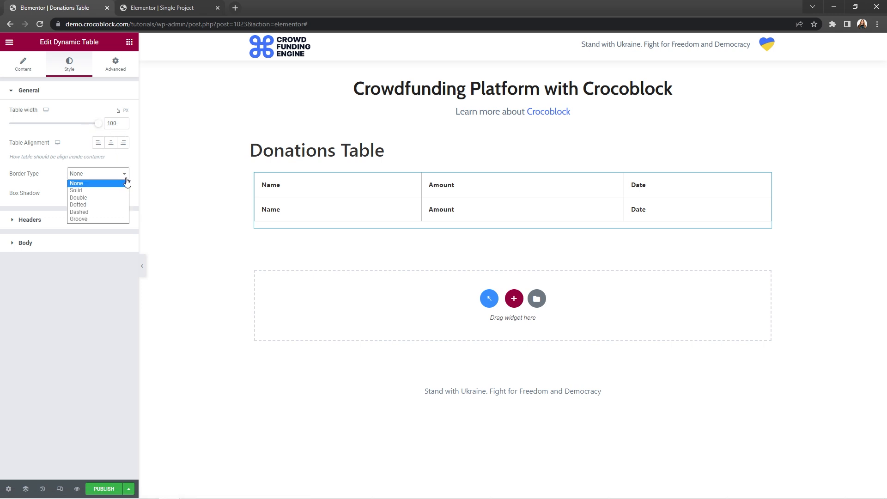
left_click(119, 190)
left_click(92, 204)
type("1")
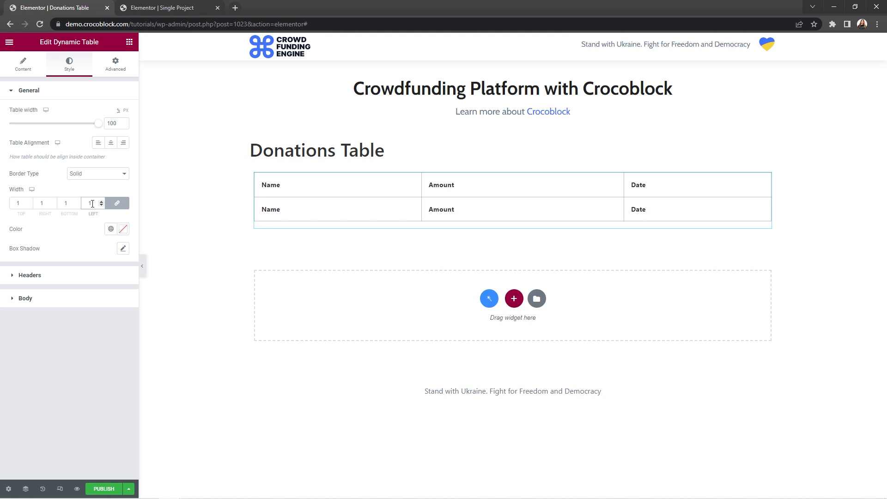
left_click(124, 230)
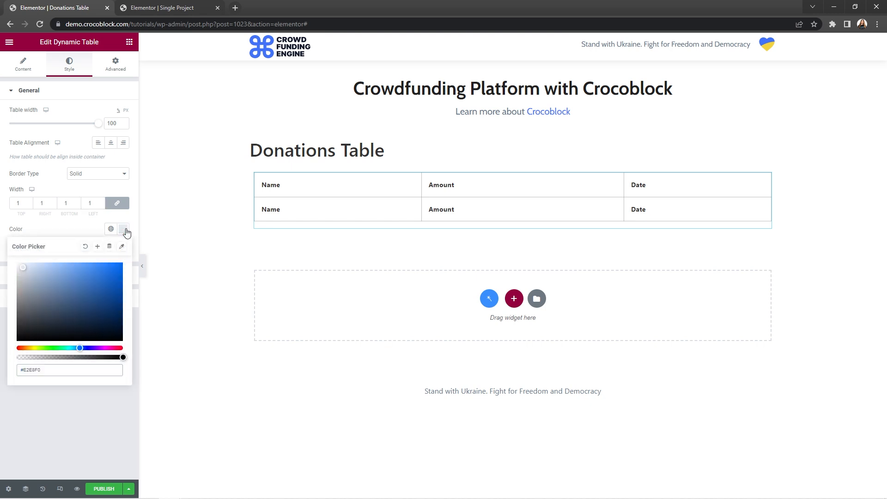
left_click(125, 230)
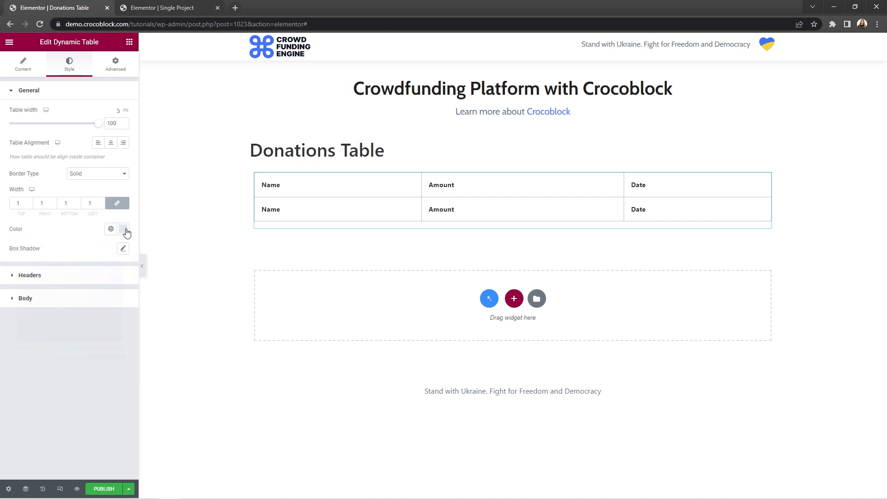
Set the table headers' text color to #0F172A and paste the light grey-blue color as their background.
left_click(86, 274)
left_click(124, 156)
type("#0F172A")
left_click(124, 156)
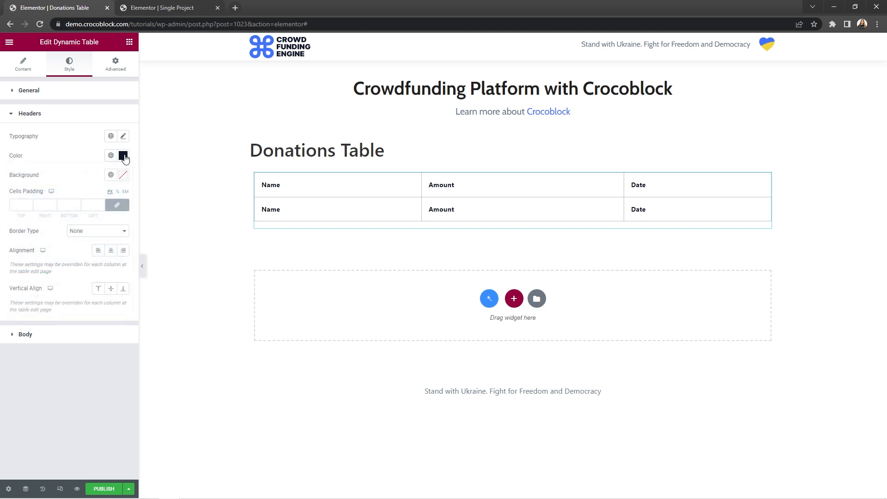
left_click(123, 177)
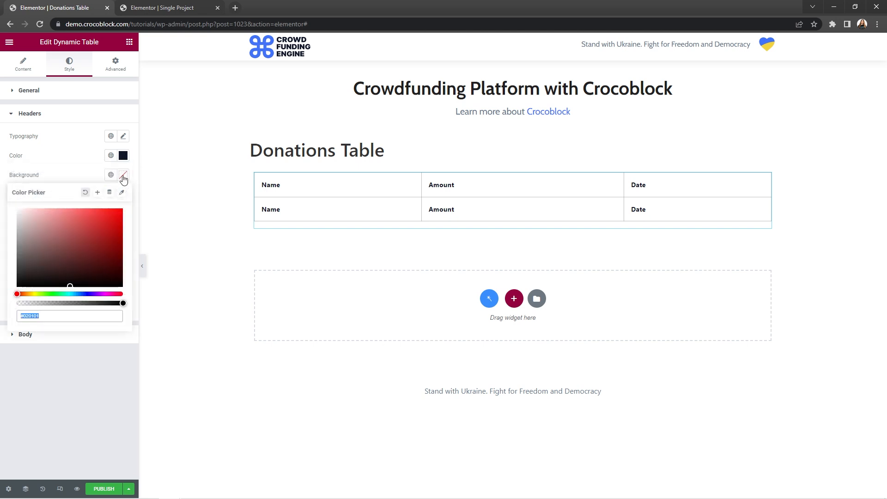
key("ctrl+v")
left_click(124, 177)
Unlink the header cells' padding and set it to 8 px top, 5 right, 8 bottom and 15 left.
left_click(120, 204)
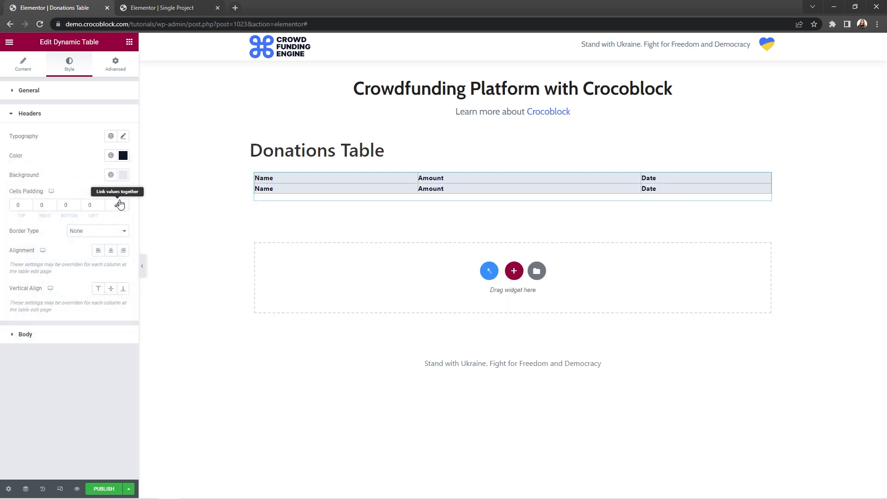
double_click(18, 205)
type("8")
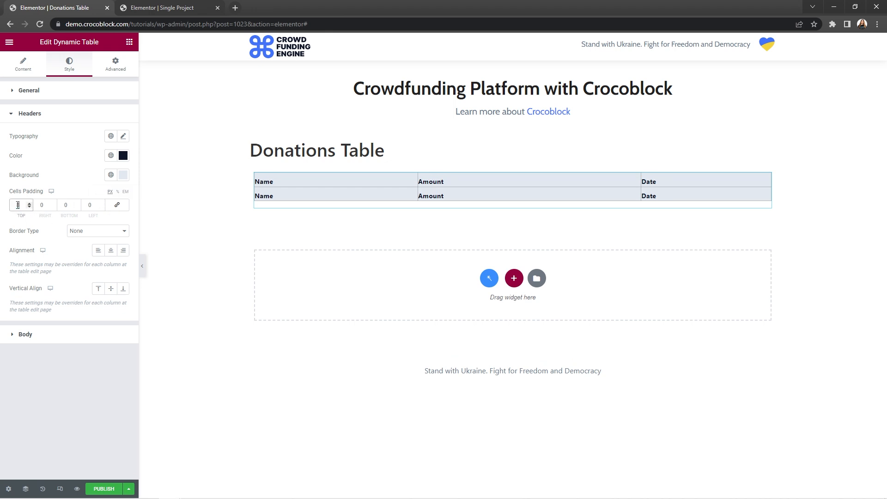
double_click(67, 206)
type("8")
double_click(40, 205)
type("5")
double_click(89, 205)
type("5")
Give the header cells a solid border with width 1 on all sides and color #E2E8F0.
left_click(124, 232)
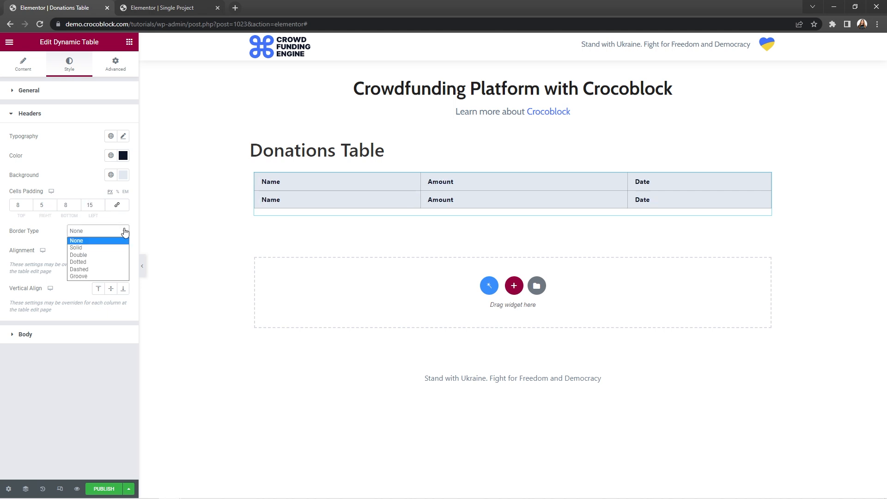
left_click(124, 248)
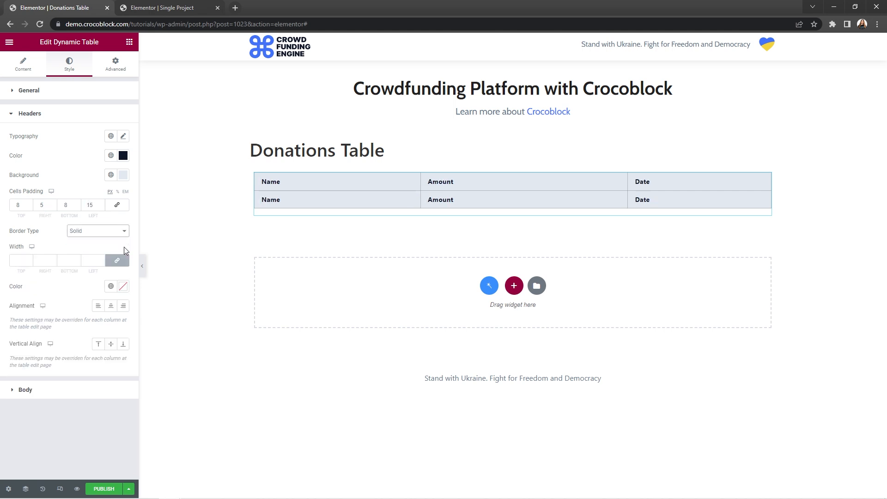
left_click(95, 260)
left_click(123, 287)
type("#E2E8F0")
left_click(122, 288)
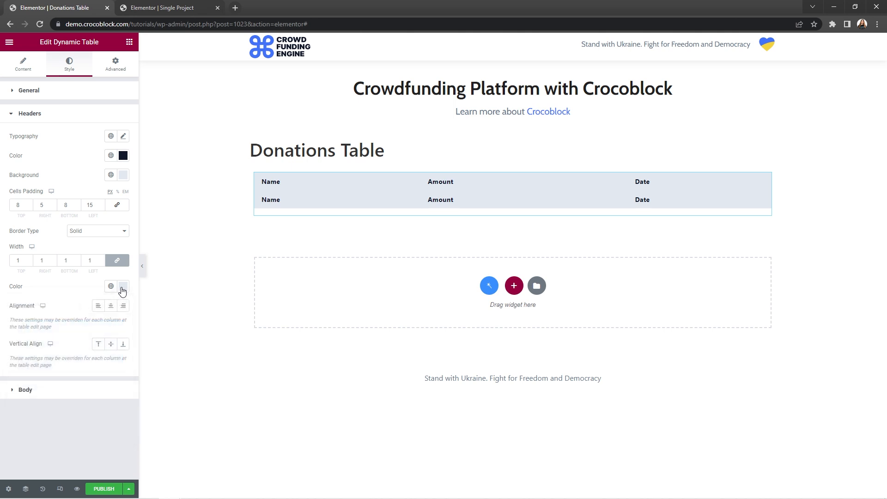
Unlink the body cells' padding and set it to 8 px top, 10 right, 8 bottom and 15 left.
left_click(100, 392)
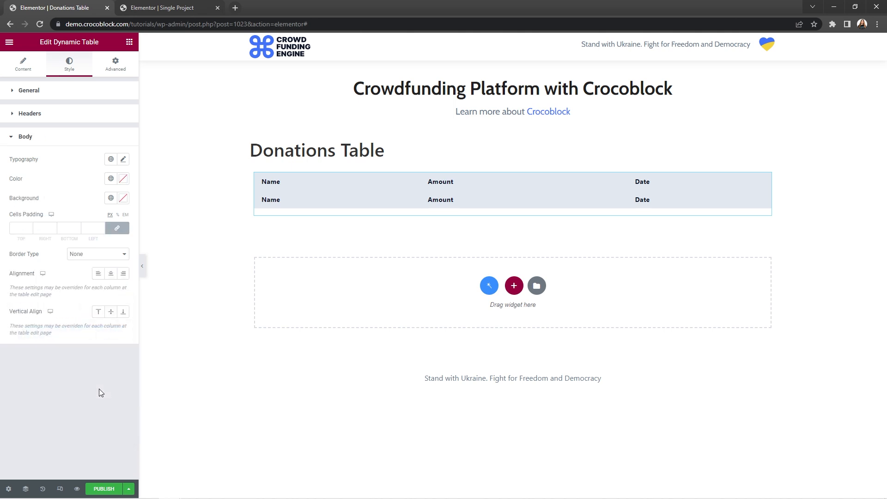
left_click(117, 228)
left_click(20, 229)
type("8")
left_click(67, 228)
type("8")
left_click(40, 229)
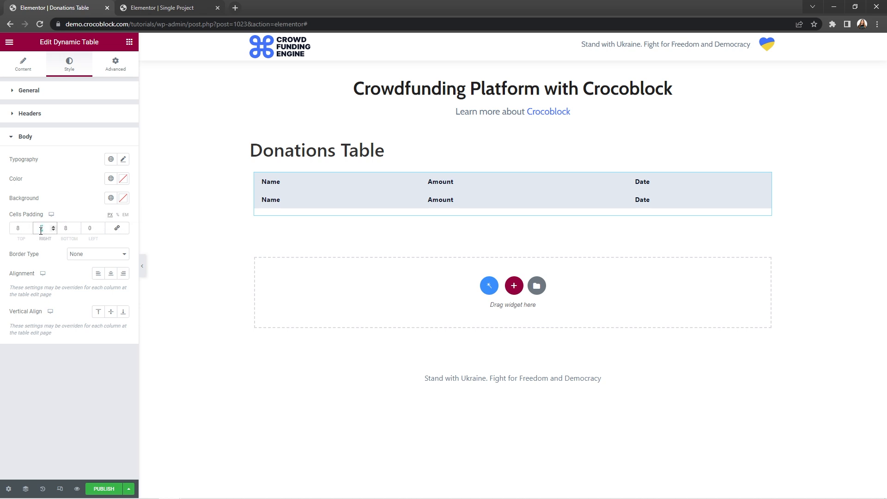
left_click(91, 230)
type("15")
Give the body cells a solid border with width 1 on all sides and color #E2E8F0.
left_click(101, 254)
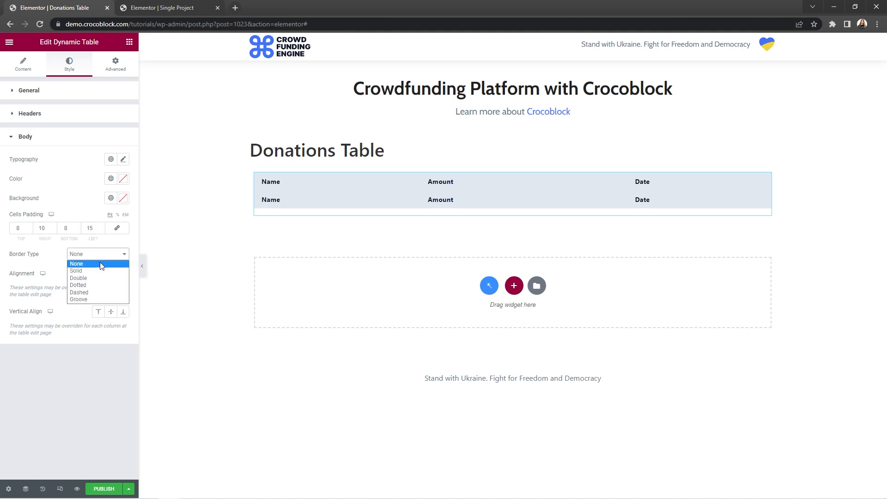
left_click(100, 263)
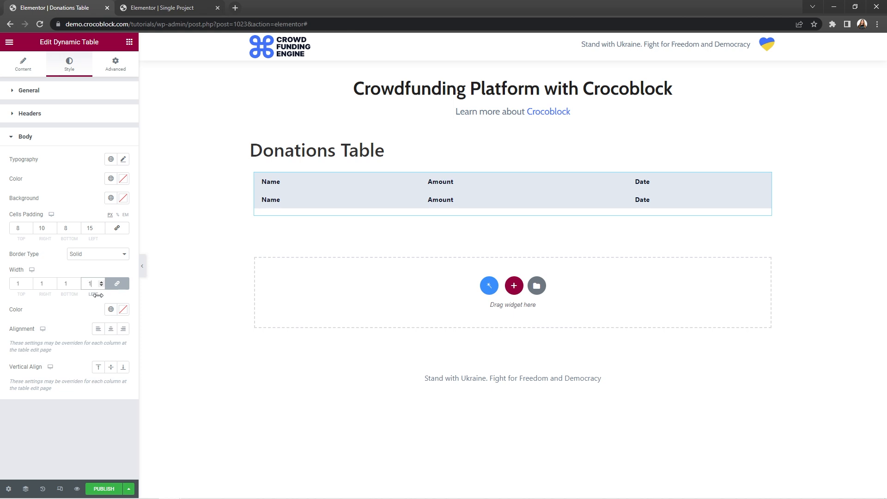
left_click(123, 314)
type("#E2E8F0")
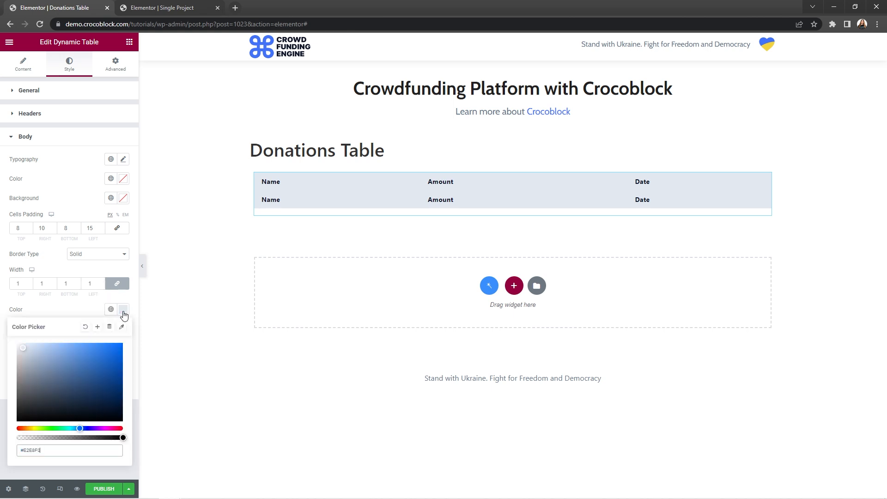
left_click(123, 311)
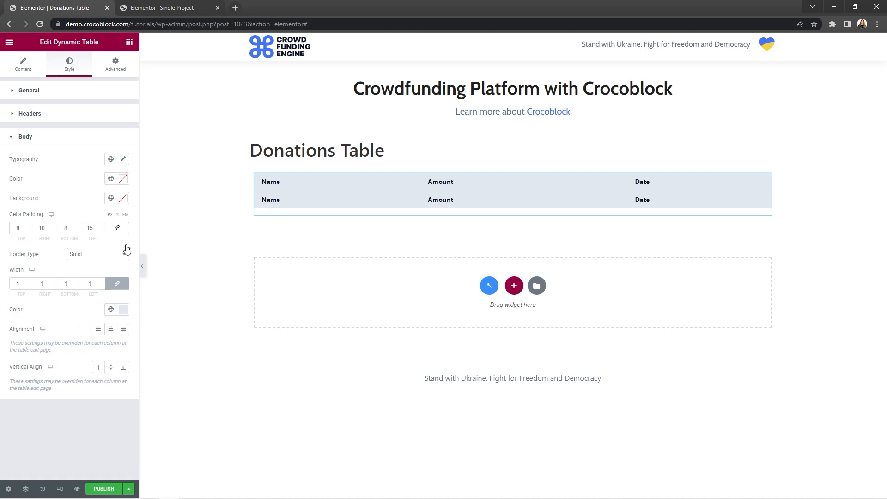
Add a Text Editor widget below the donations table with the text "There are no public donations yet.".
left_click(130, 42)
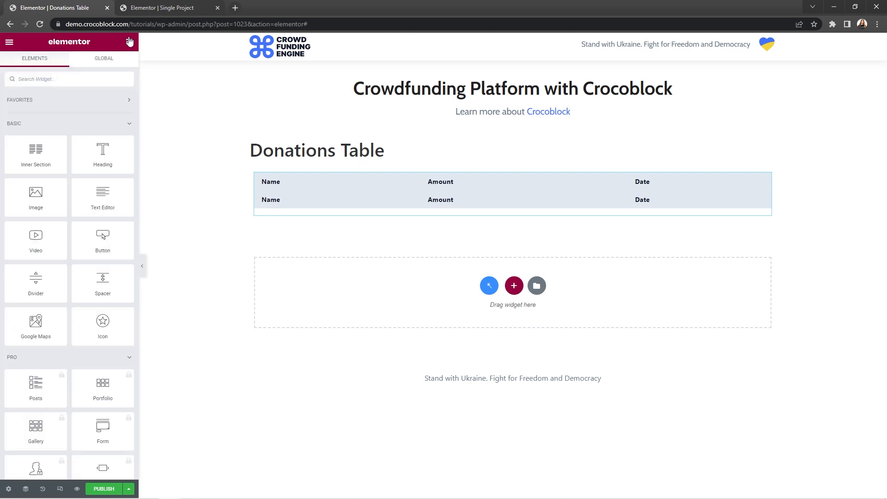
left_click_drag(100, 203, 472, 212)
triple_click(115, 206)
type("There are no public donations yet.")
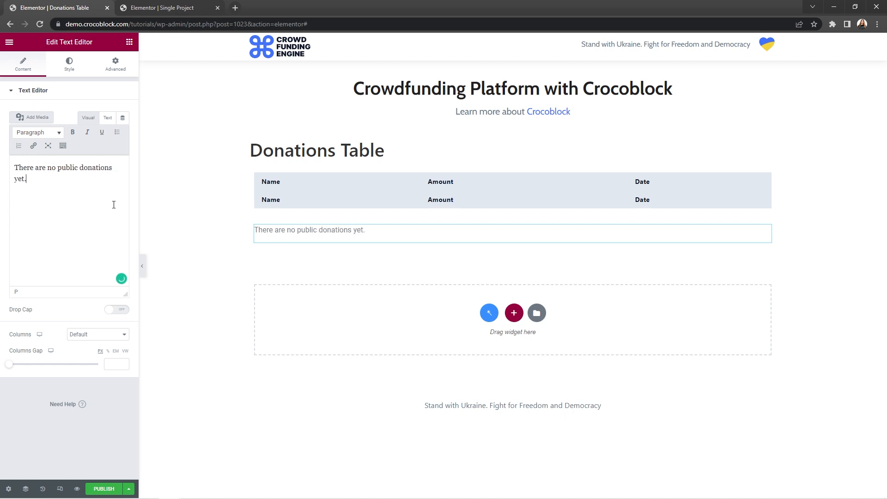
Left-align the no-donations text and change its text color to a slate blue.
left_click(77, 69)
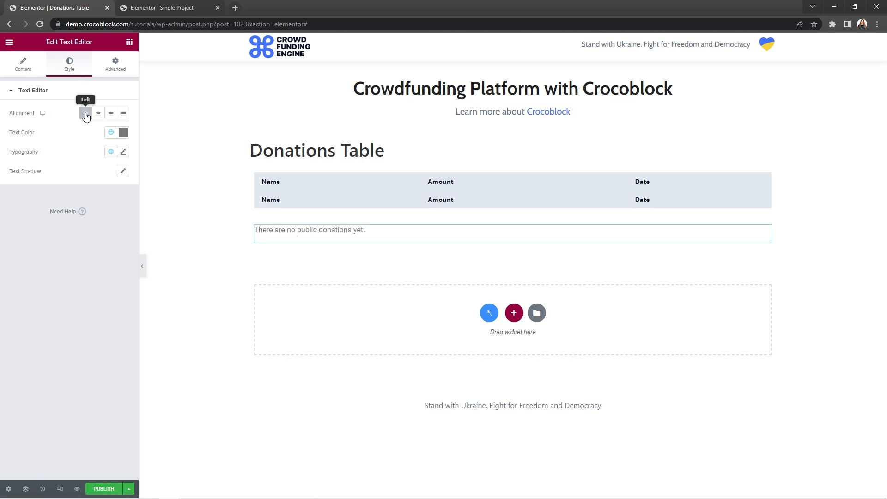
left_click(123, 133)
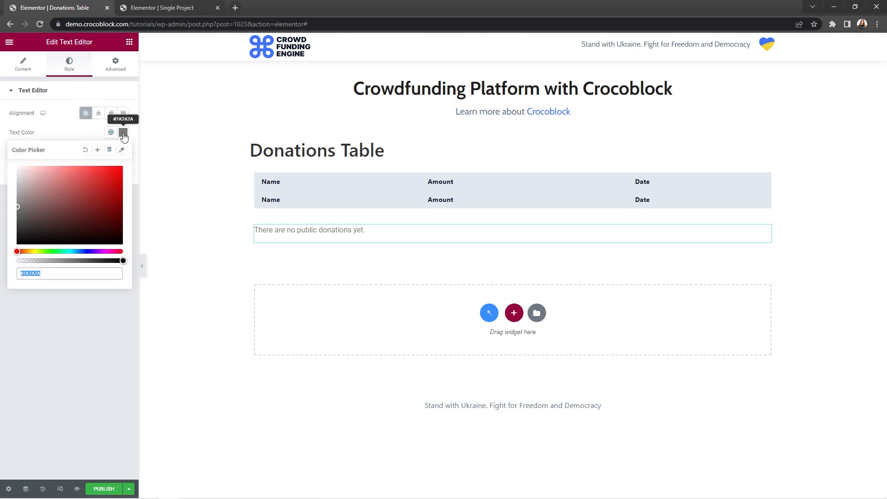
left_click(123, 134)
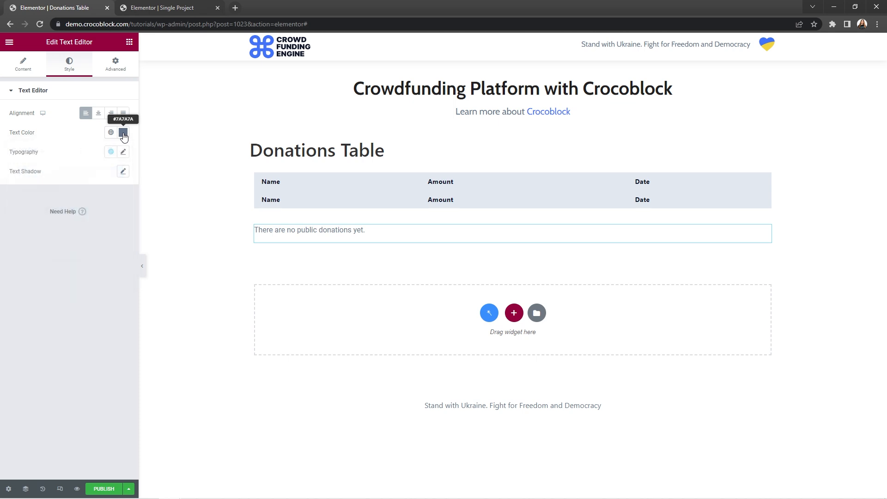
Set the no-donations text's font family to Cabin.
left_click(124, 152)
left_click(95, 195)
type("cabin")
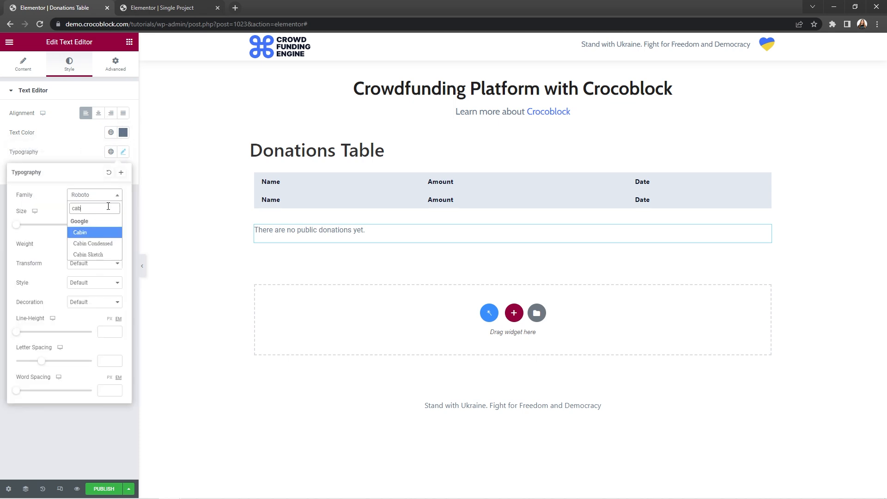
left_click(111, 230)
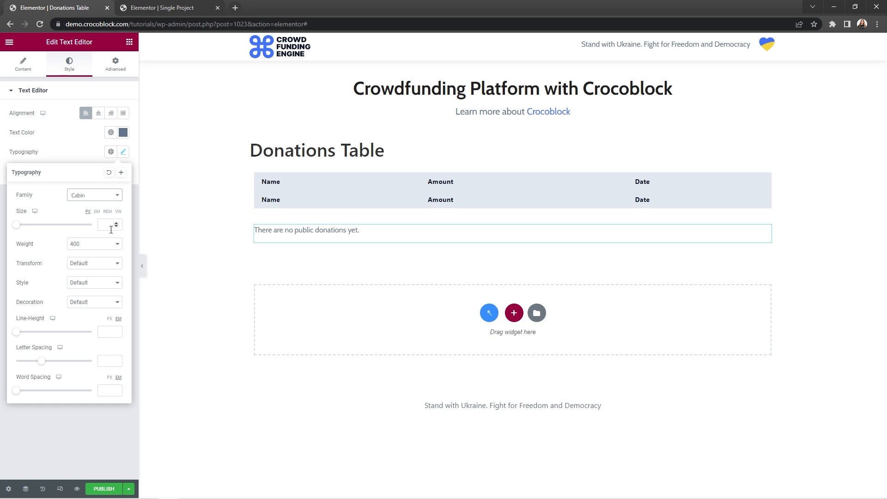
left_click(123, 152)
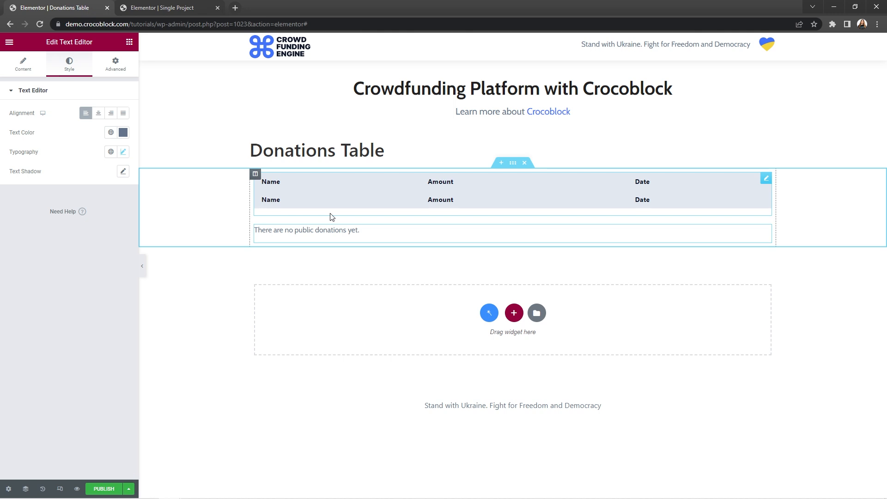
Enable Dynamic Visibility for the no-donations text with the type "Hide element if condition met".
left_click(112, 70)
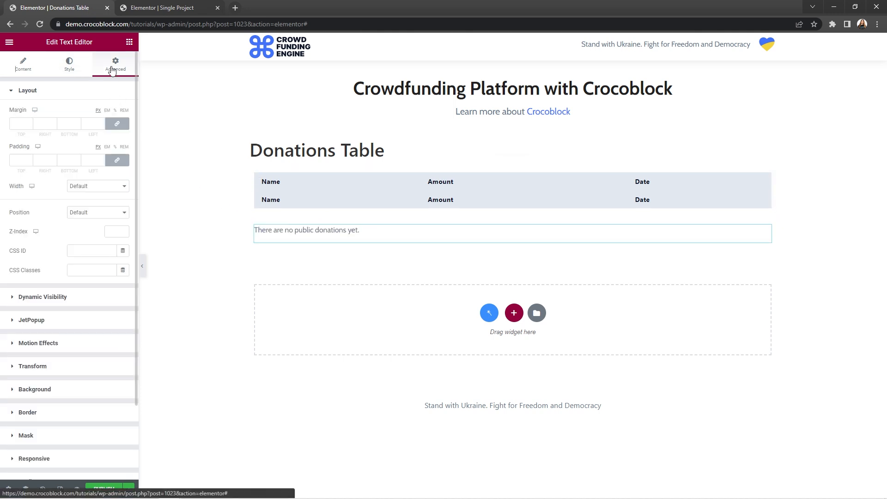
left_click(83, 296)
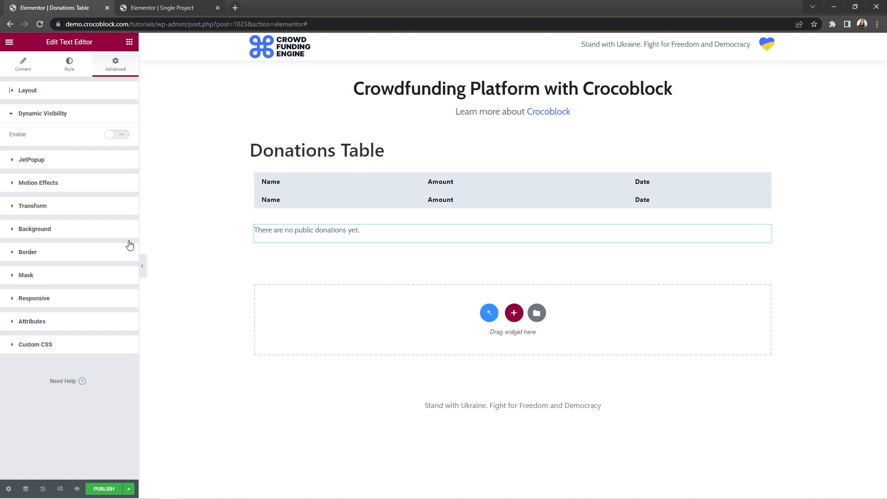
left_click(117, 135)
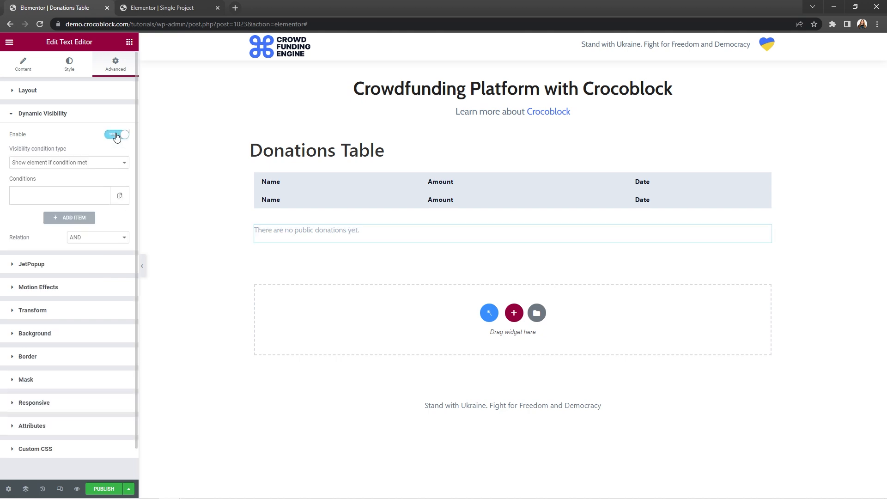
left_click(123, 163)
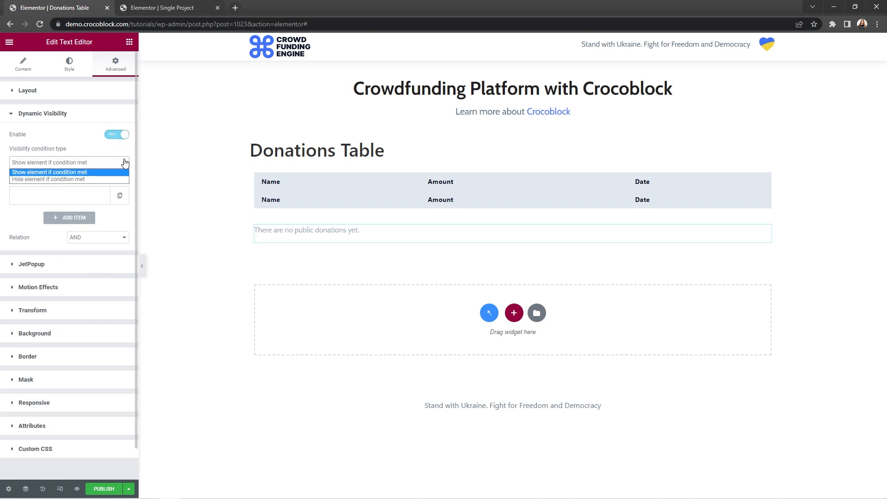
left_click(123, 179)
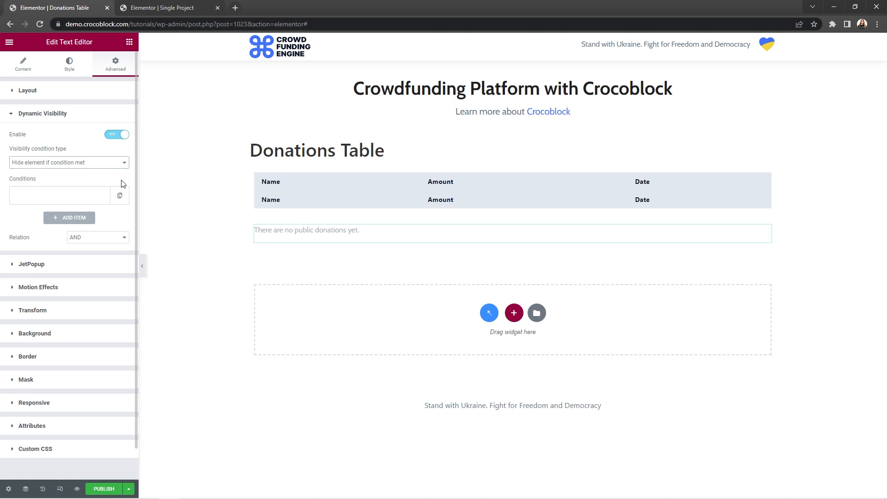
Set the text's visibility condition to Query Has Items, checking the Donations List query.
left_click(87, 198)
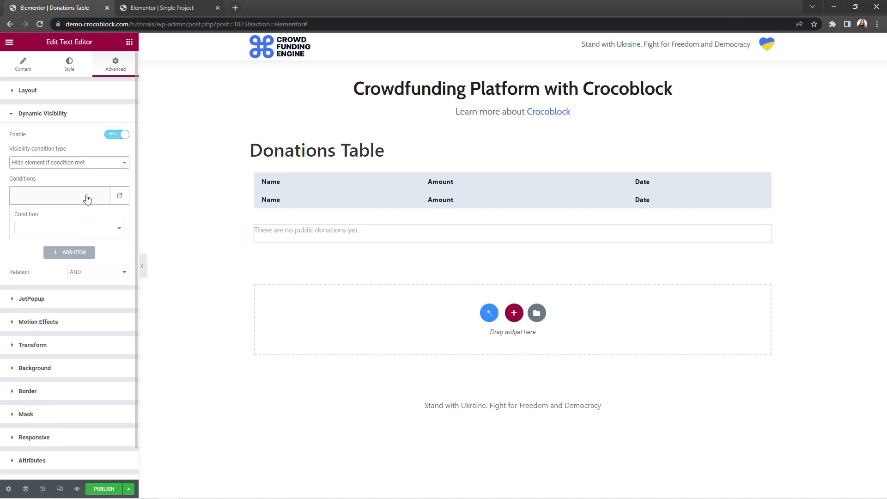
left_click(115, 228)
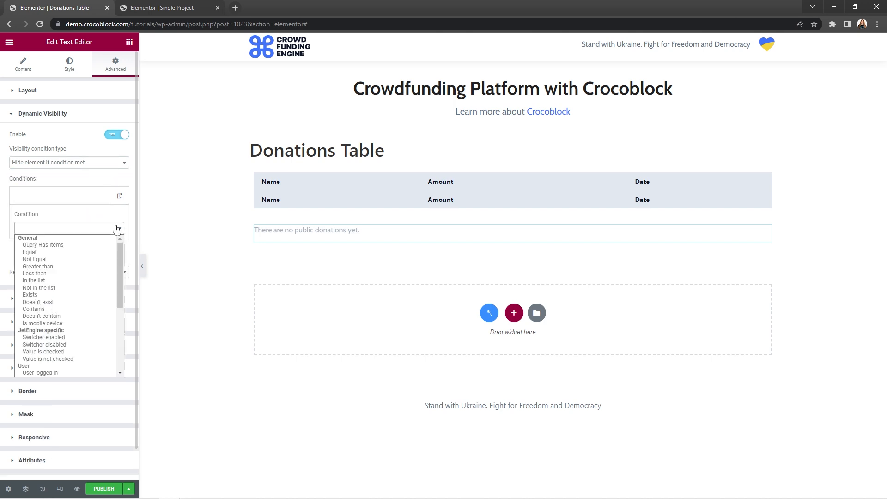
left_click(100, 245)
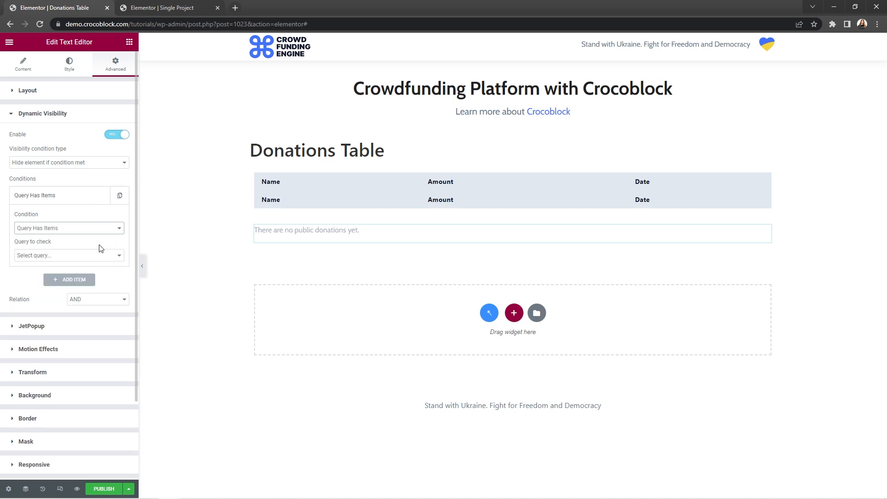
left_click(101, 256)
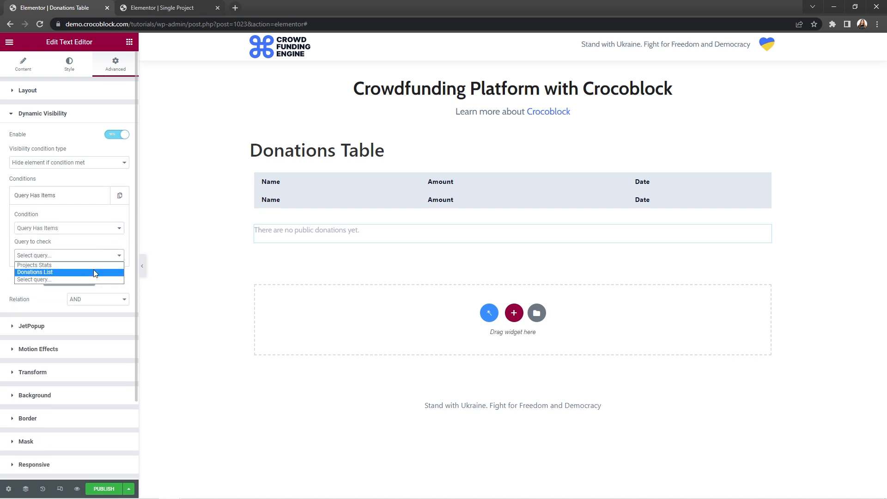
left_click(93, 273)
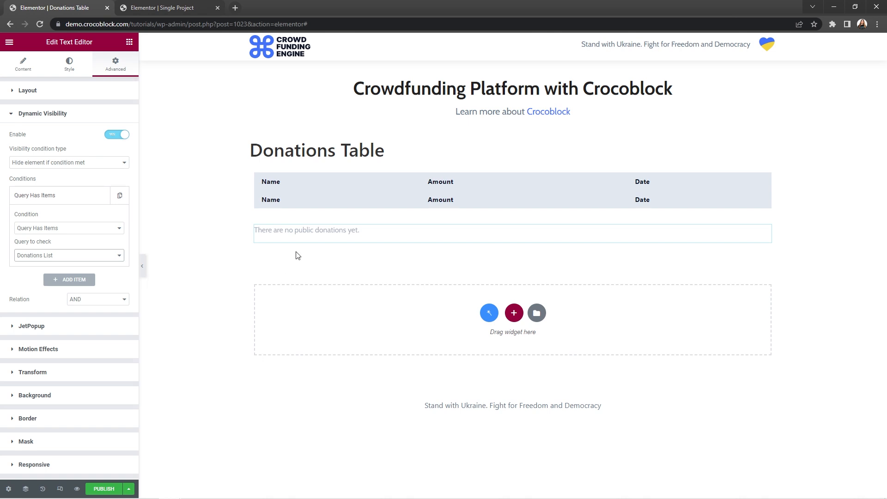
Enable Dynamic Visibility for the donations table with the type "Show element if condition met".
left_click(327, 194)
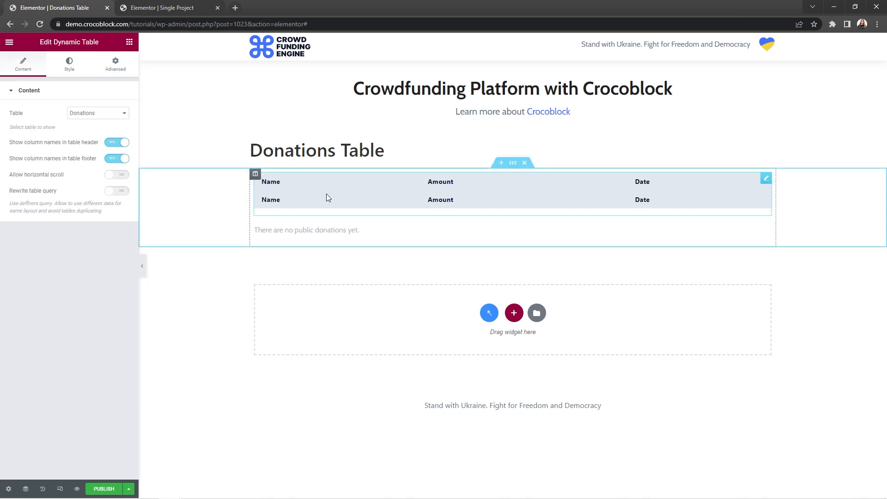
left_click(123, 71)
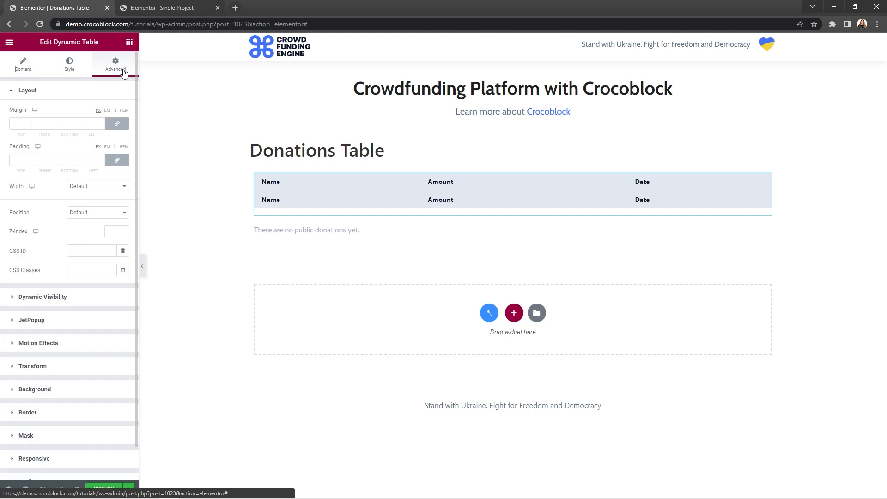
left_click(42, 296)
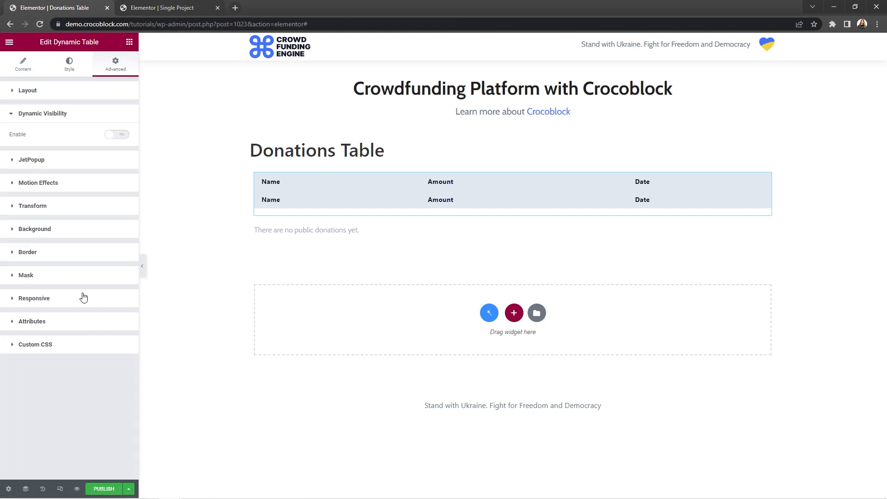
left_click(118, 137)
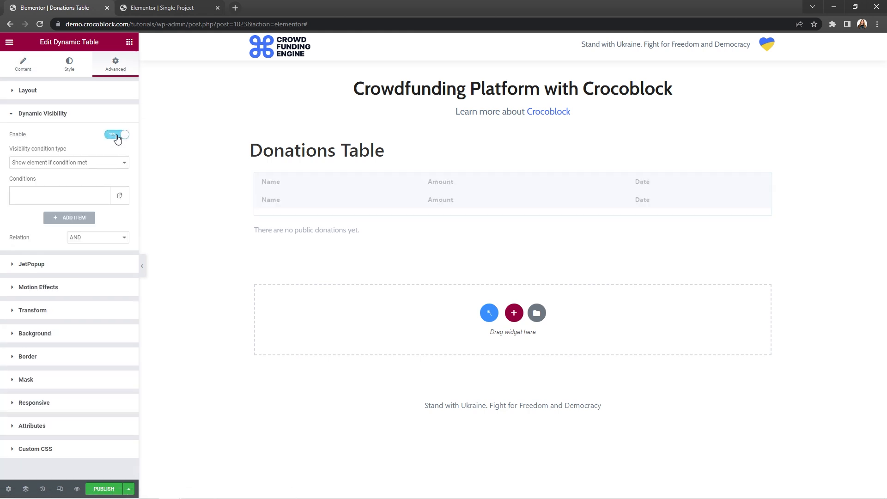
left_click(124, 163)
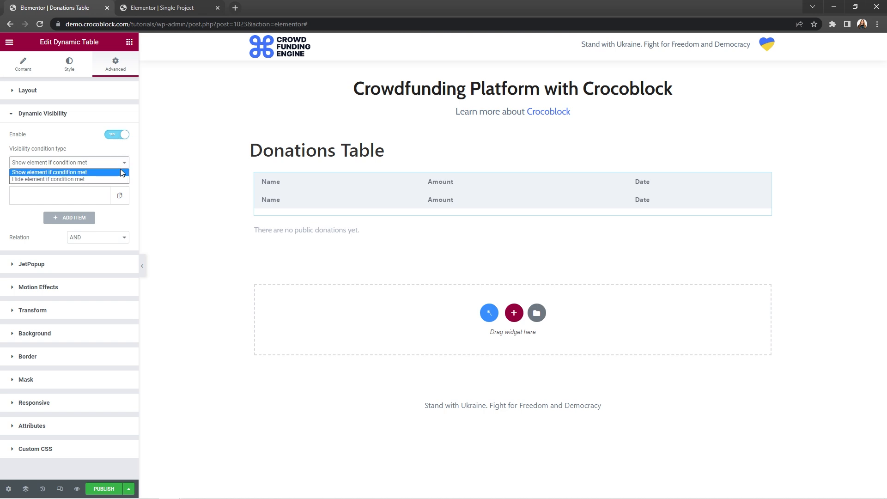
left_click(123, 173)
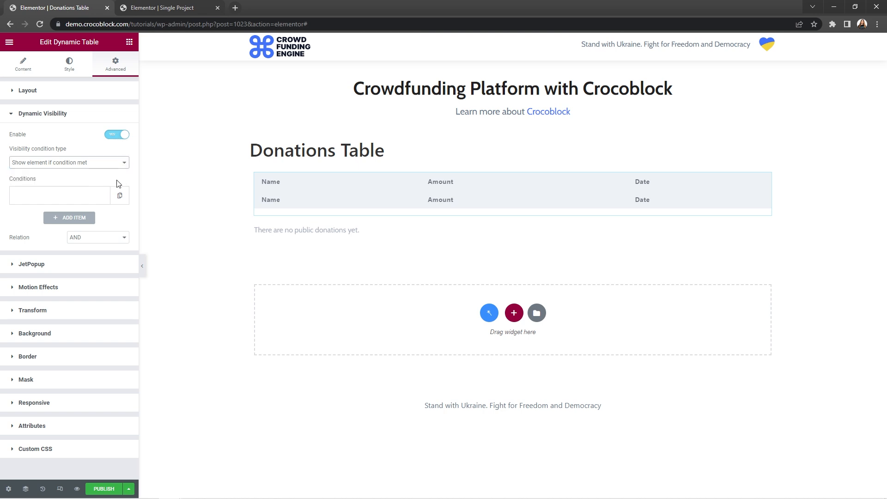
Set the donations table's visibility condition to Query Has Items, checking the Donations List query.
left_click(97, 198)
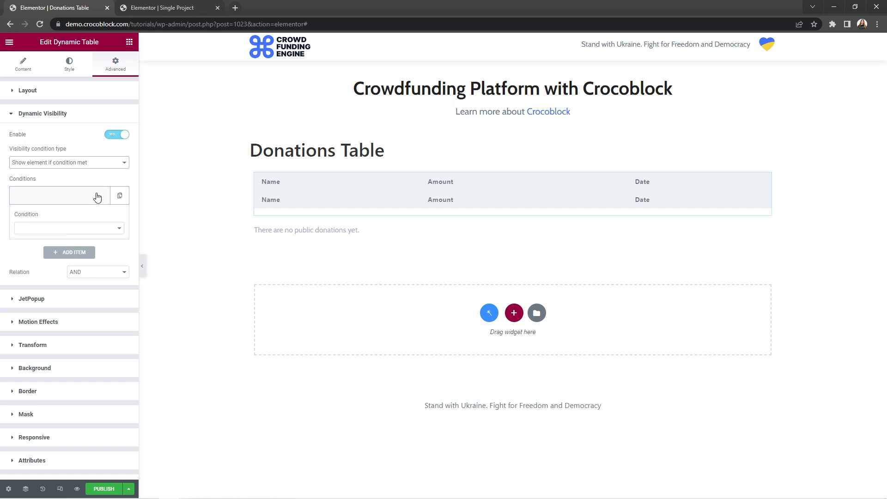
left_click(93, 228)
left_click(89, 245)
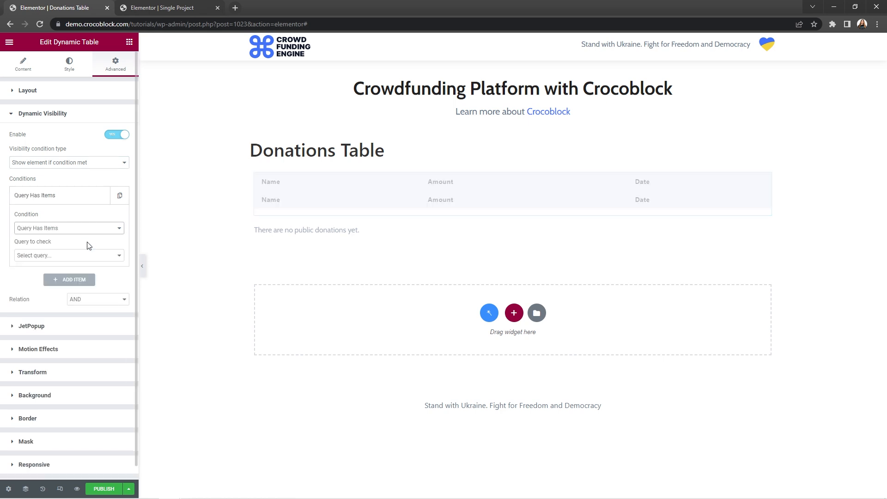
left_click(83, 255)
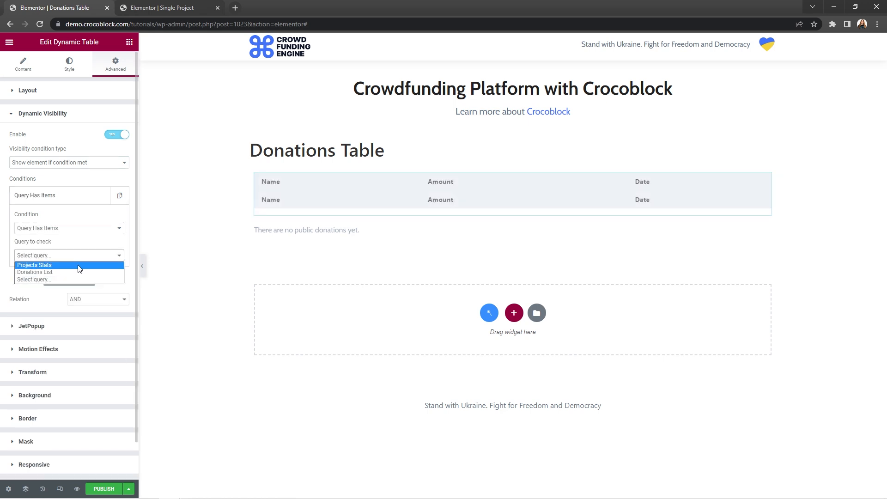
left_click(77, 272)
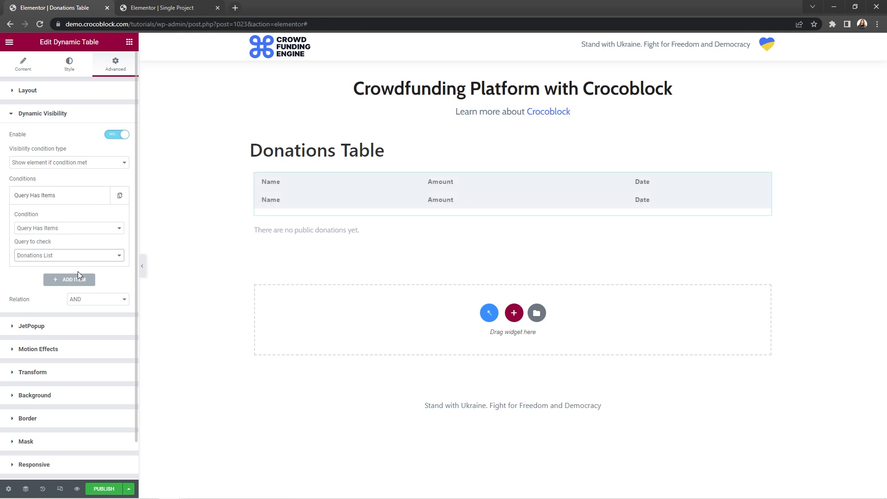
Publish the Donations Table template and reload the Single Project template in its own editor.
left_click(116, 491)
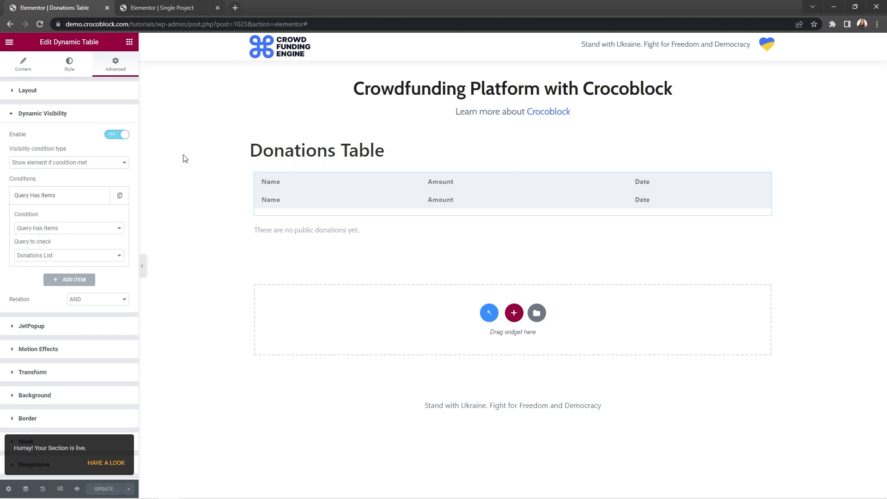
left_click(169, 10)
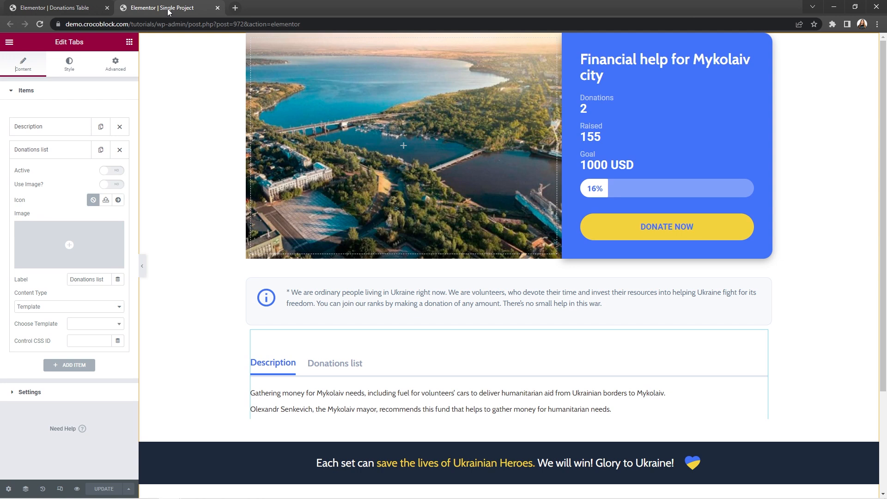
left_click(42, 24)
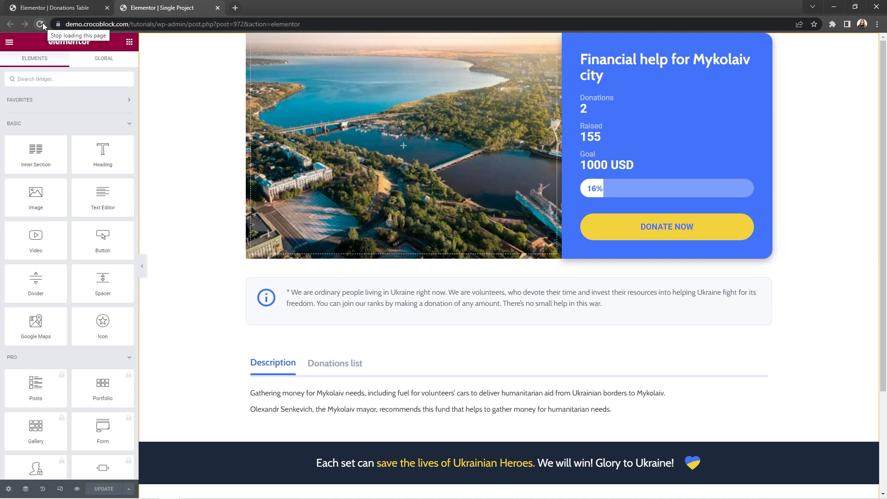
Assign the Donations Table template to the Donations list item of the Tabs widget and update the Single Project template.
left_click(330, 384)
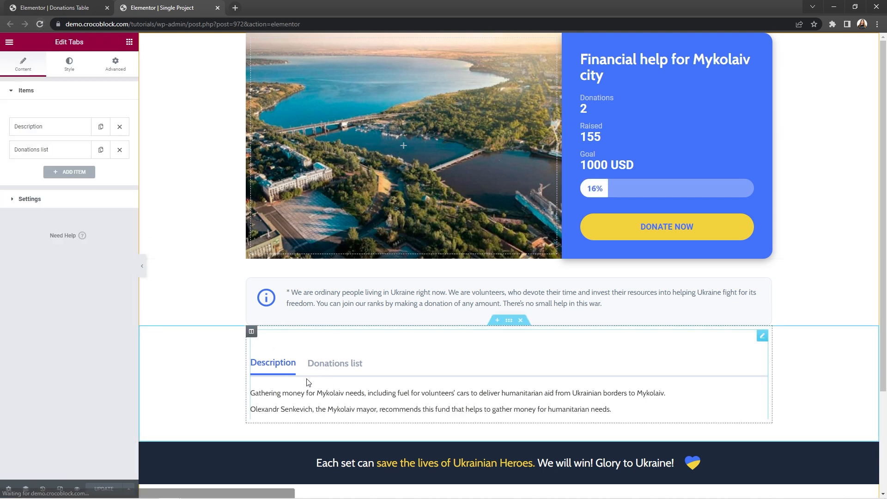
left_click(47, 151)
left_click(111, 323)
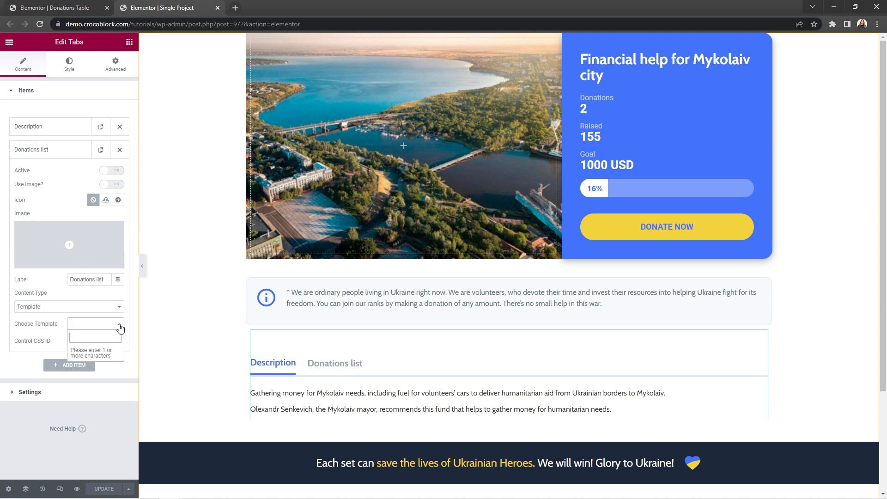
type("Dona")
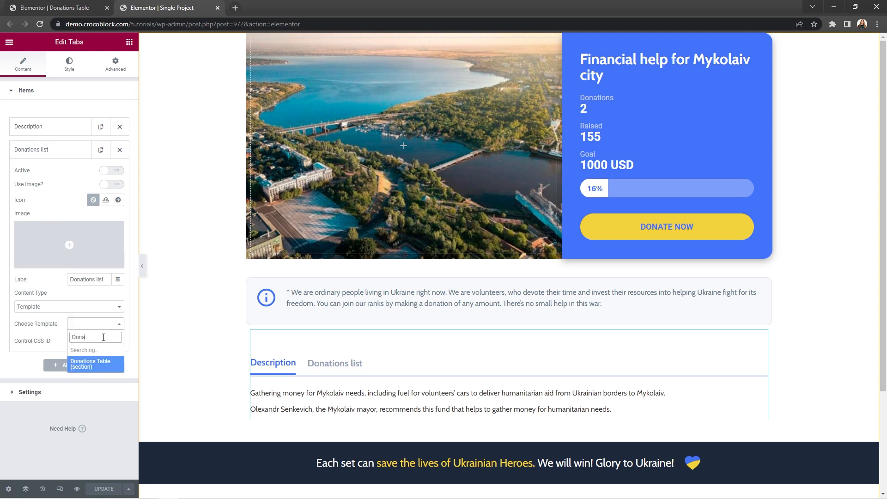
left_click(100, 355)
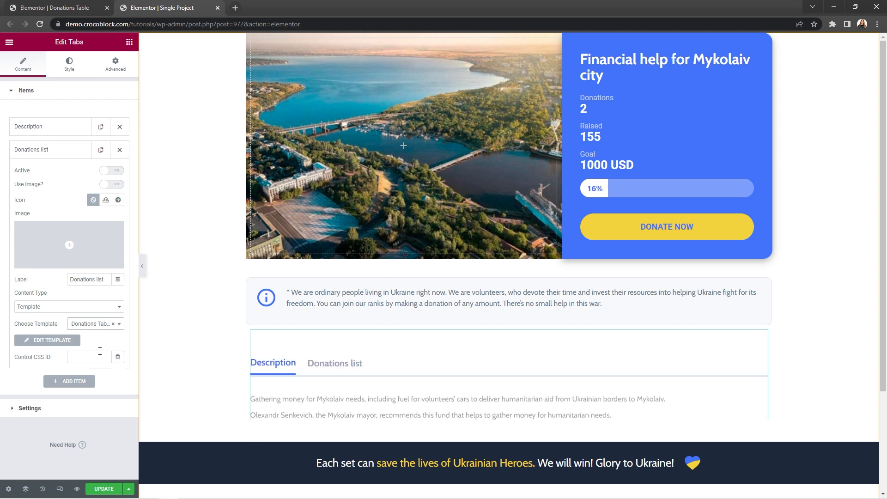
left_click(107, 489)
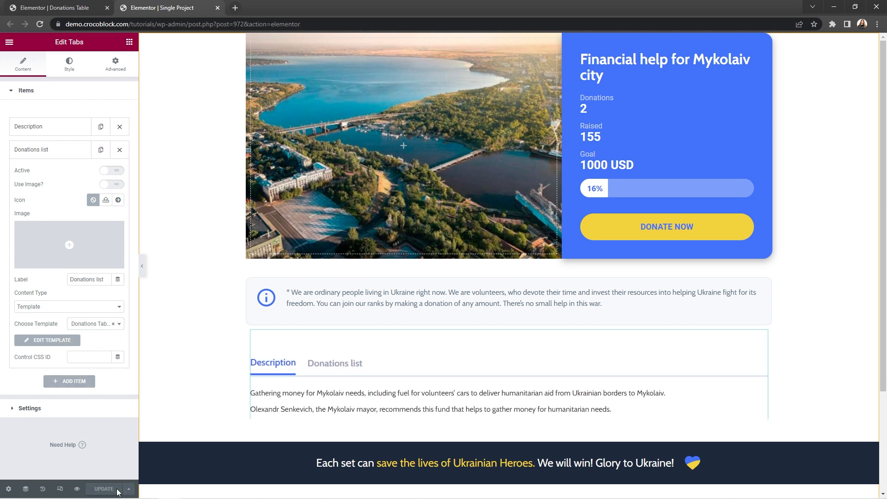
Open the Financial help for Mykolaiv city project on the live site and check the table in its Donations list tab.
left_click(84, 10)
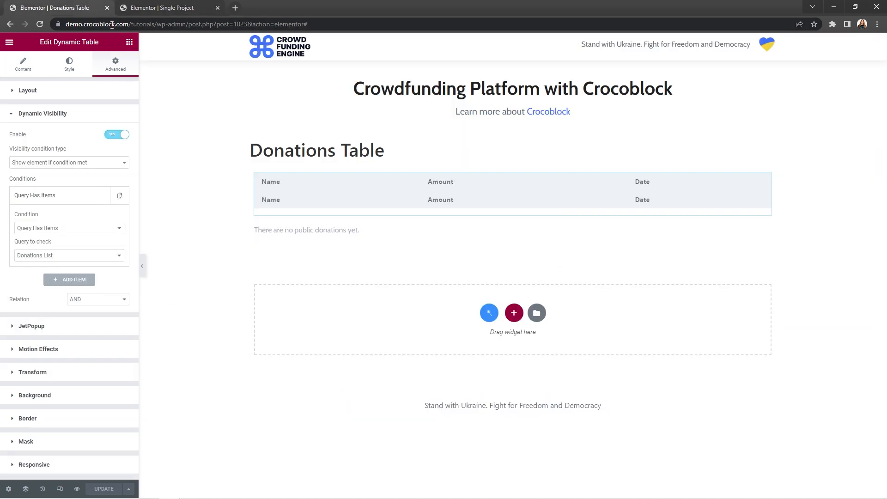
left_click_drag(159, 28, 330, 27)
key("BackSpace")
key("Return")
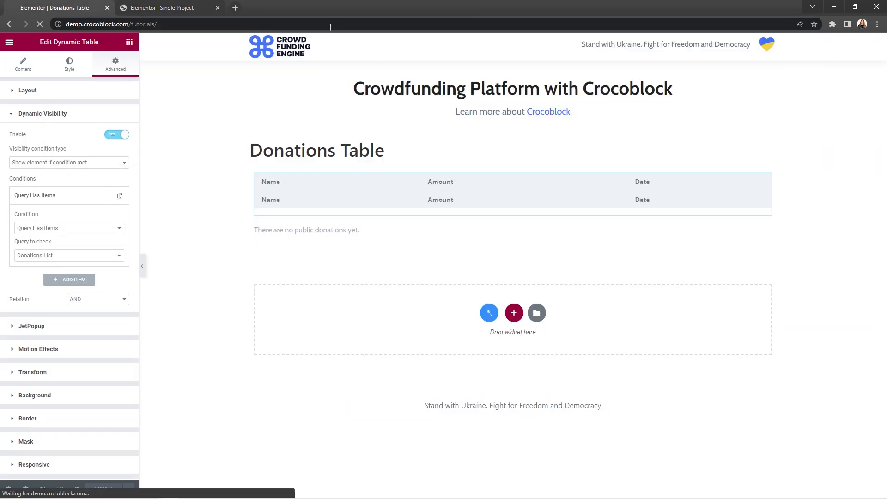
left_click(381, 183)
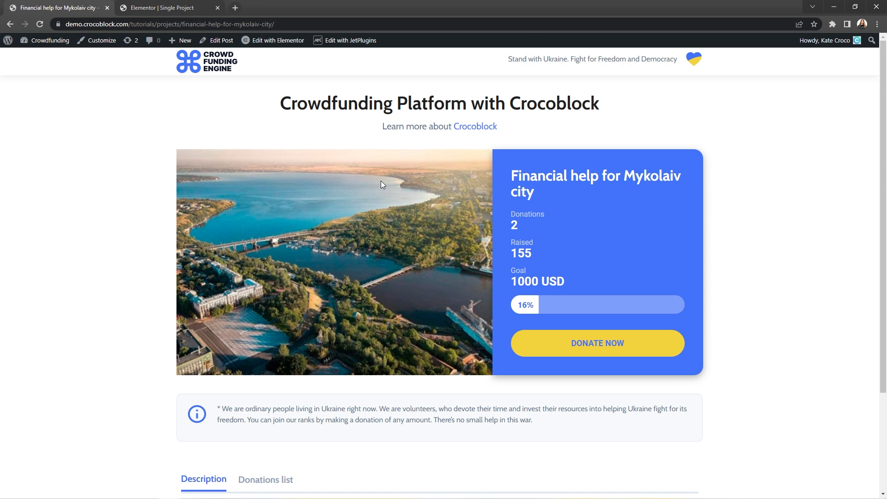
scroll(381, 181, "down", 3)
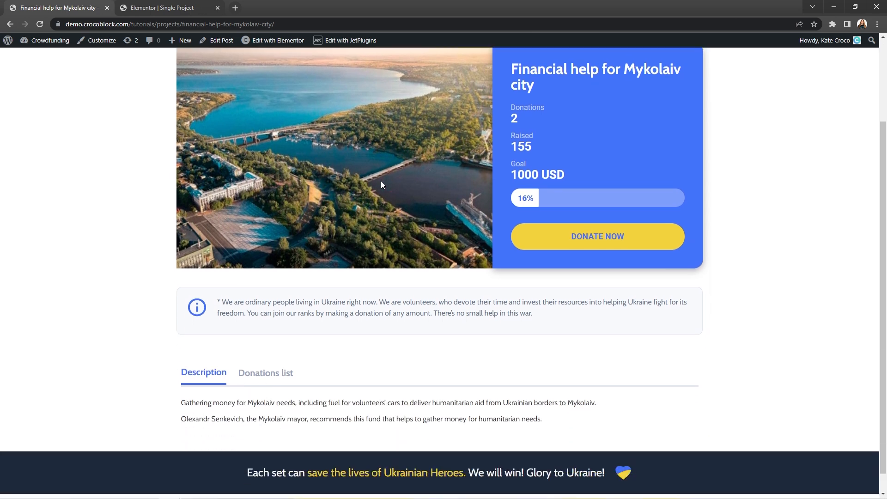
scroll(381, 184, "down", 1)
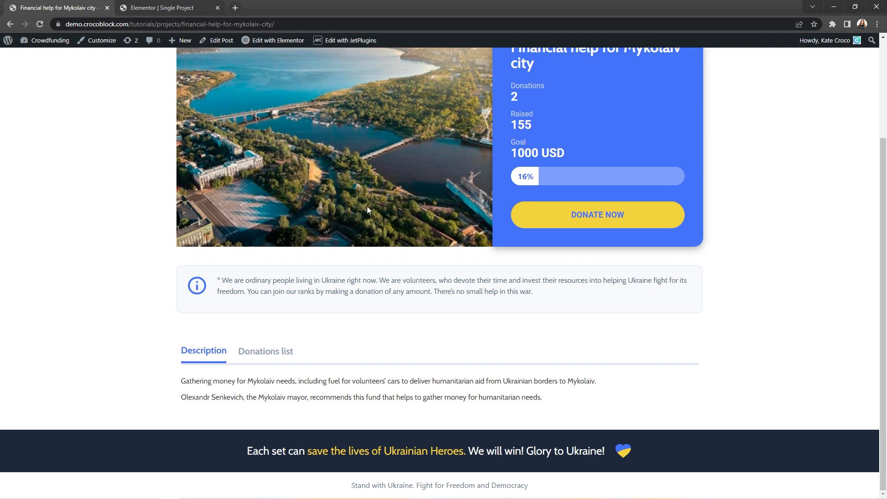
left_click(285, 359)
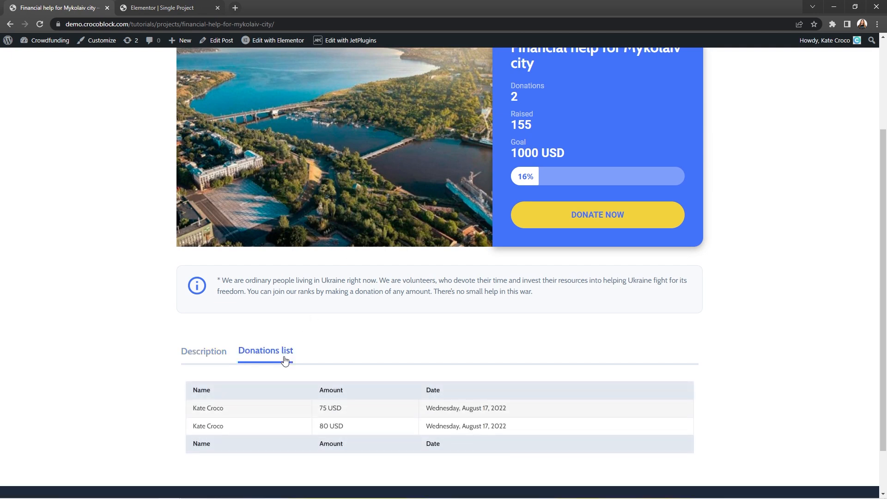
scroll(284, 361, "down", 2)
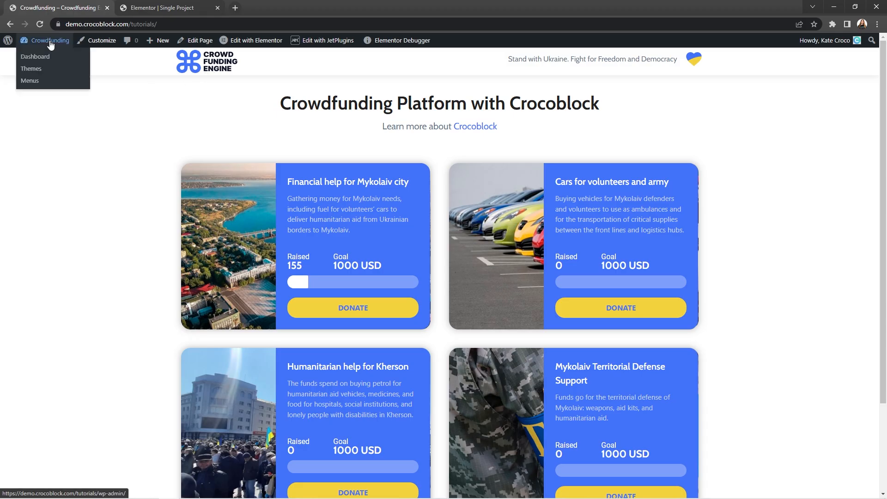
Open the Main Header theme template in the Elementor editor from the site's dashboard and switch its preview to mobile.
left_click(51, 40)
mouse_move(56, 241)
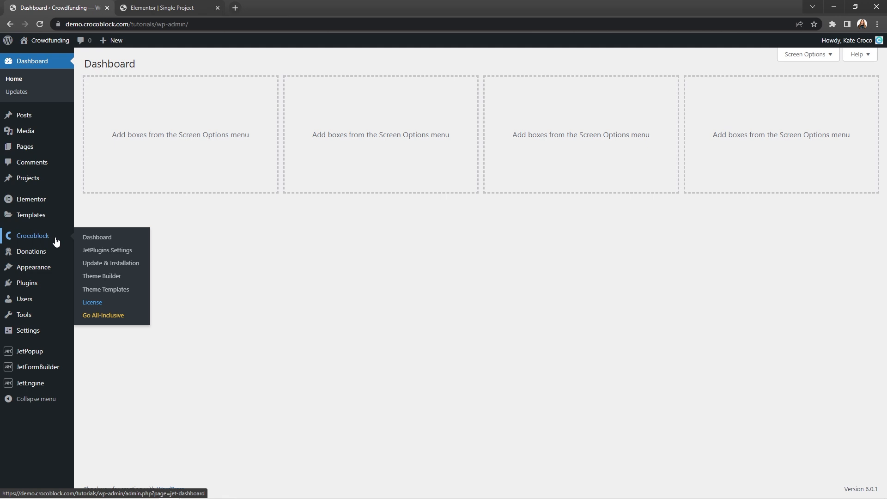
left_click(96, 291)
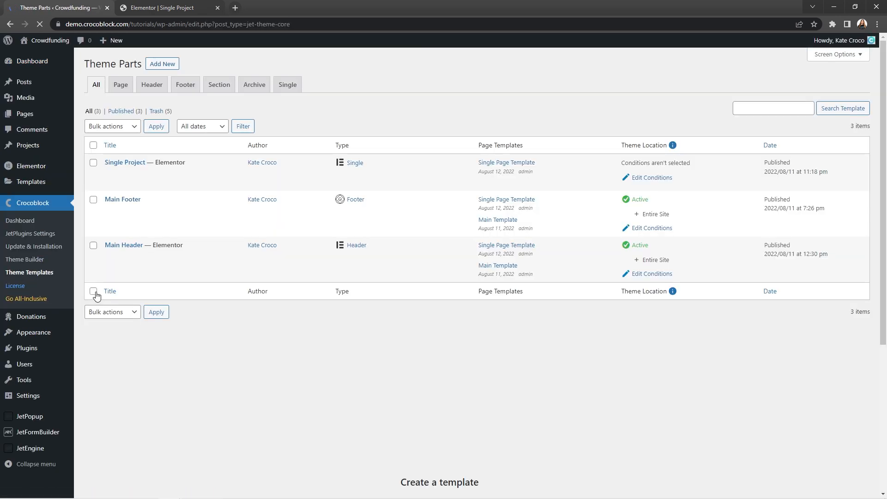
left_click(118, 267)
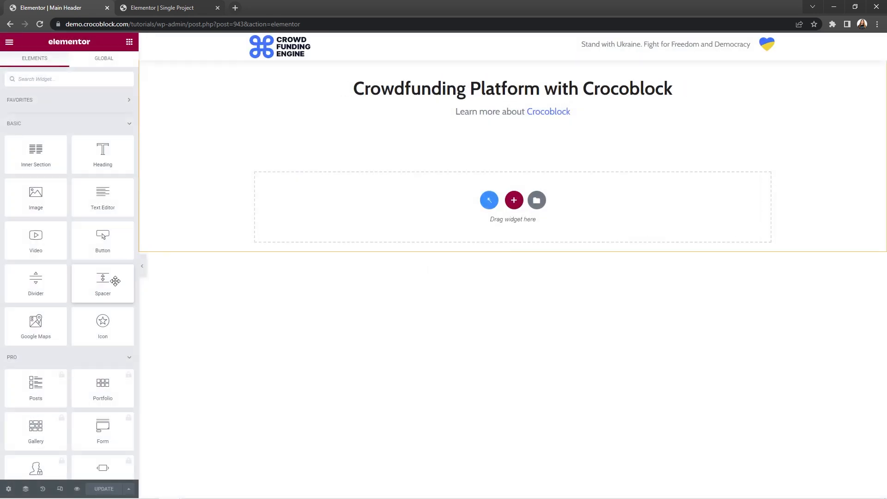
left_click(60, 489)
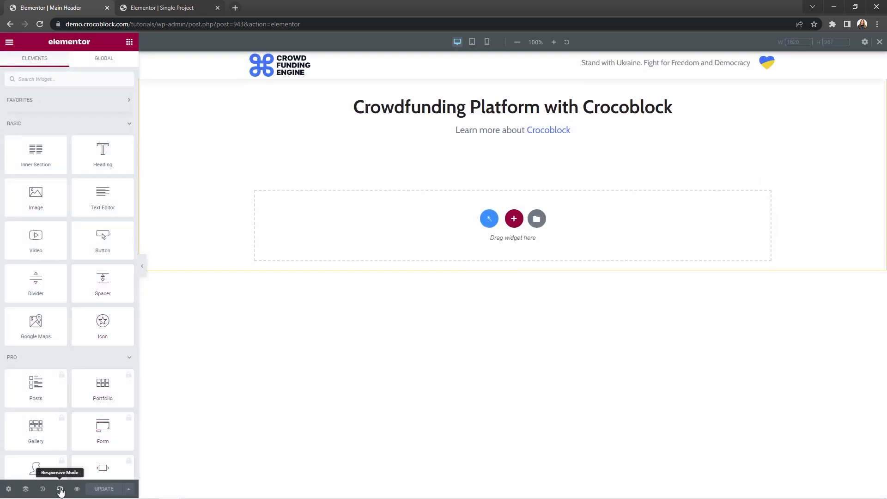
left_click(488, 43)
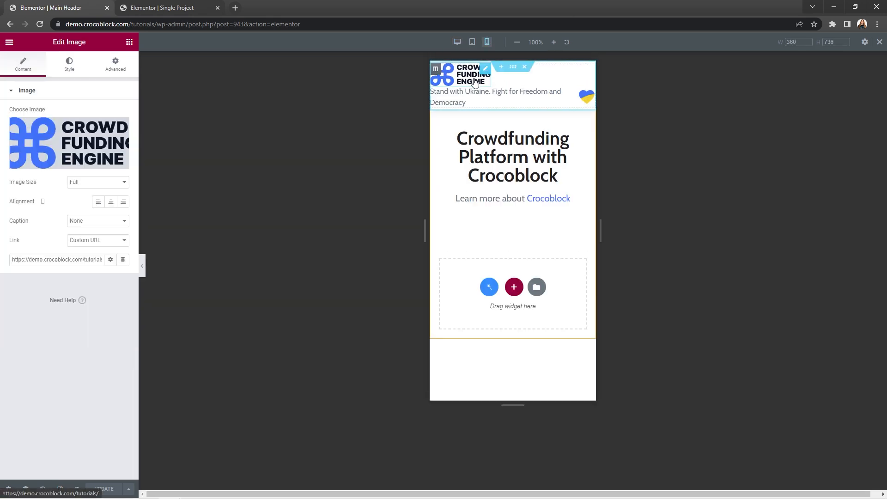
Unlink the header logo's padding values for mobile and set the left padding to 20 px.
left_click(116, 67)
left_click(117, 160)
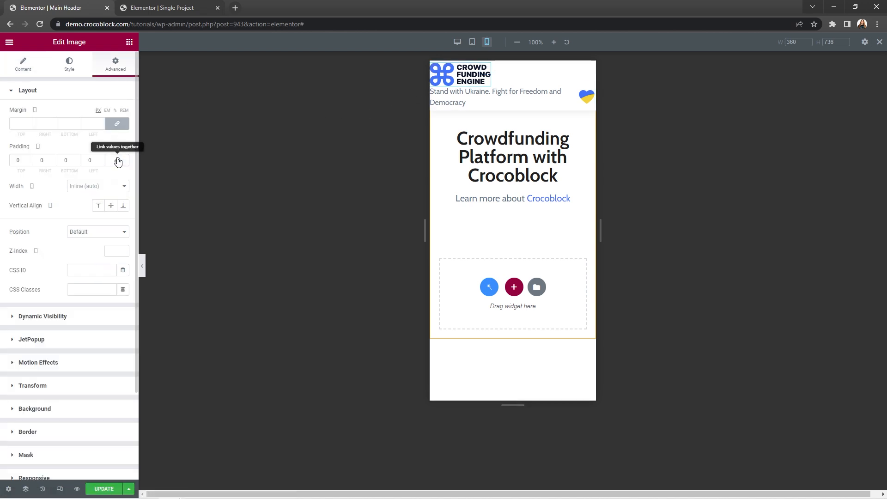
left_click(85, 157)
type("20")
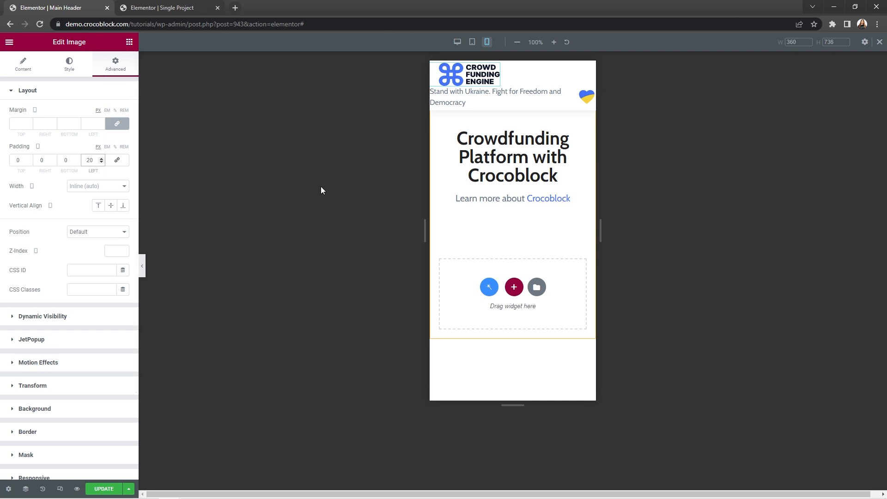
Enable Dynamic Visibility for the header's "Stand with Ukraine" text with "Hide element if condition met" and the condition Is mobile device.
left_click(531, 90)
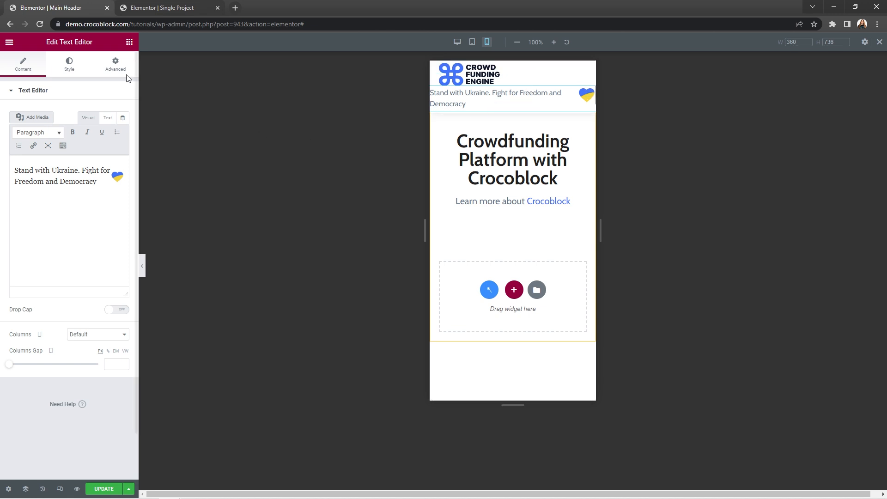
left_click(116, 65)
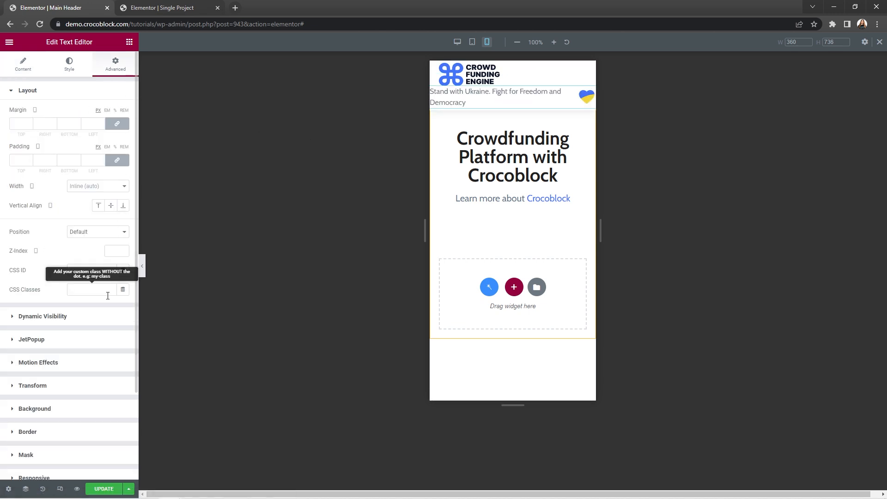
left_click(97, 318)
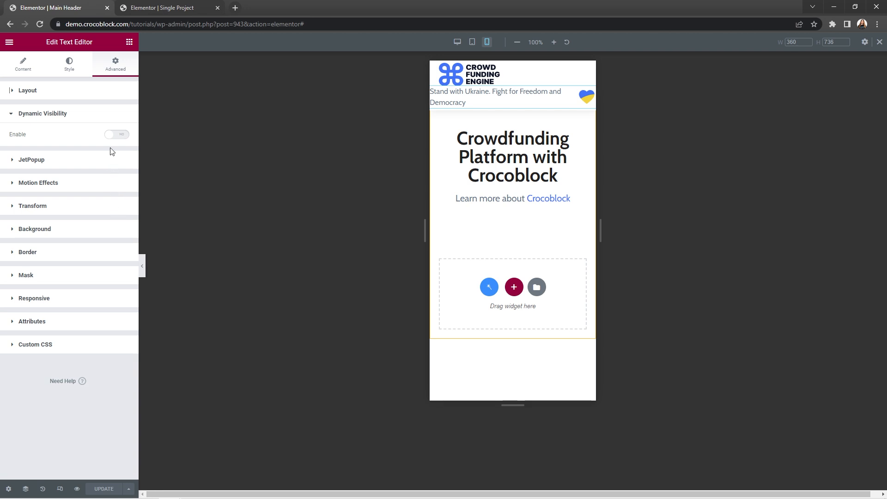
left_click(114, 135)
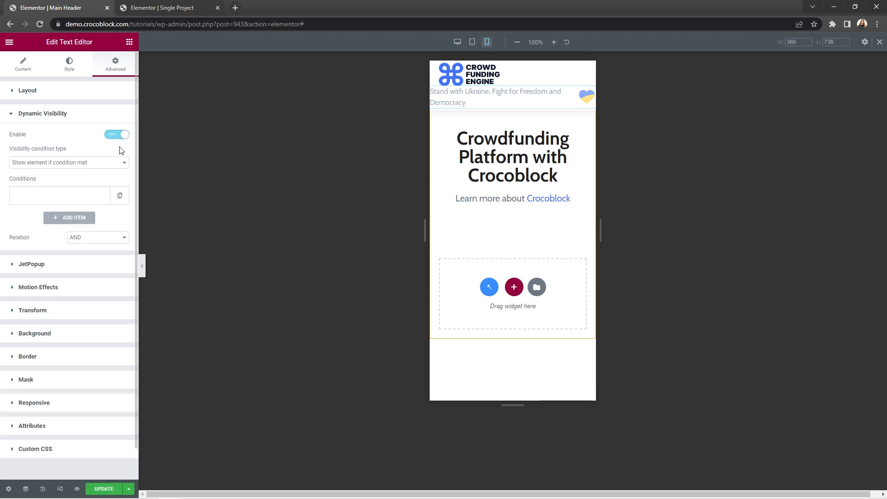
left_click(121, 163)
left_click(113, 180)
left_click(80, 196)
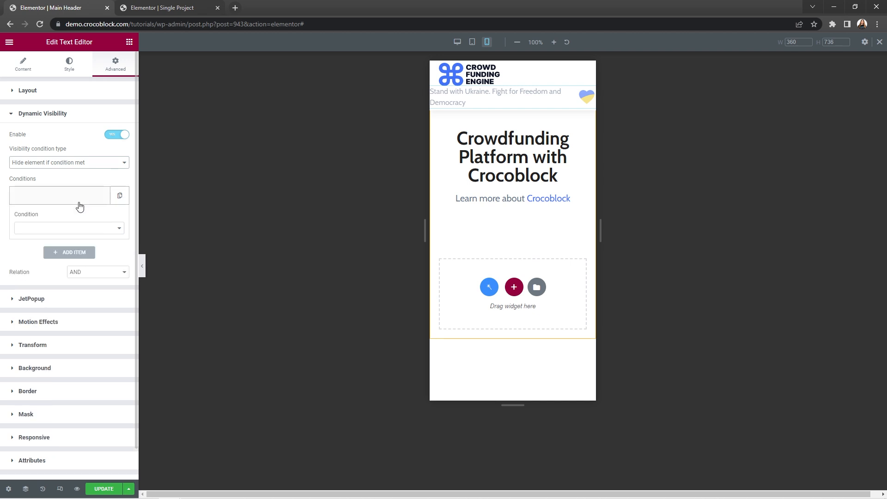
left_click(77, 228)
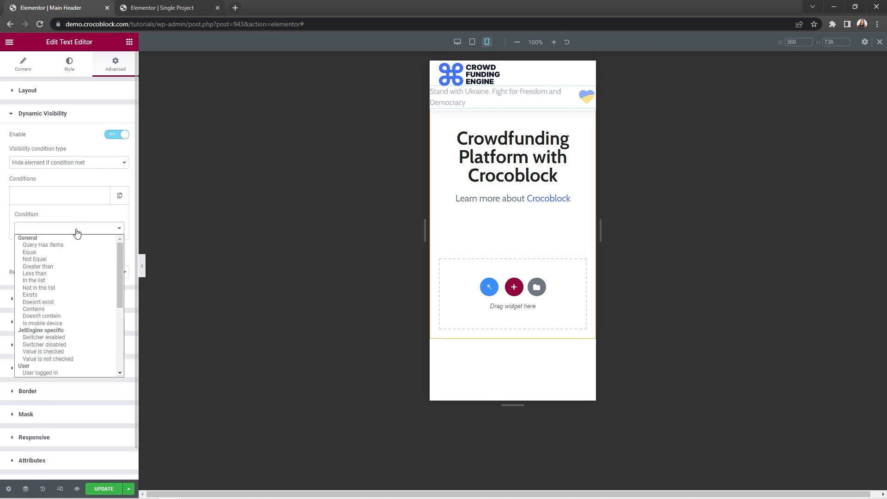
left_click(80, 324)
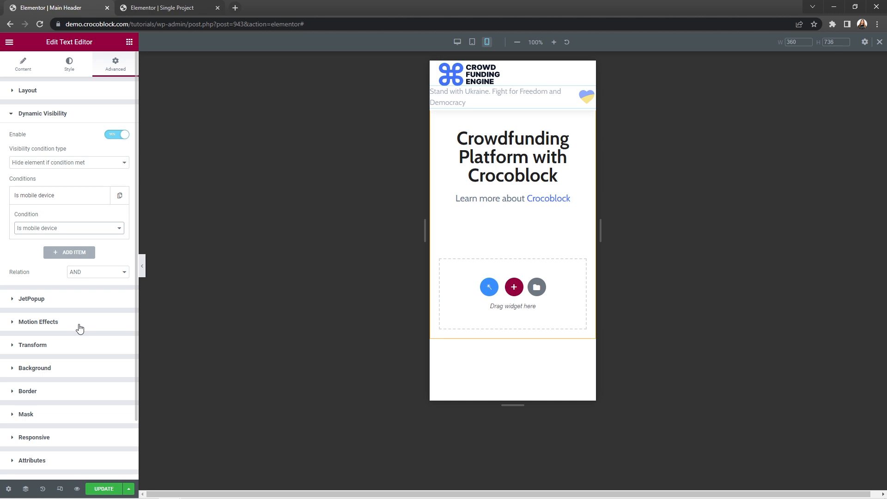
Add an Image widget below the header text using heart.png from the media library, keeping the image size Large - 1024 x 1024.
left_click(130, 43)
left_click_drag(37, 197, 522, 108)
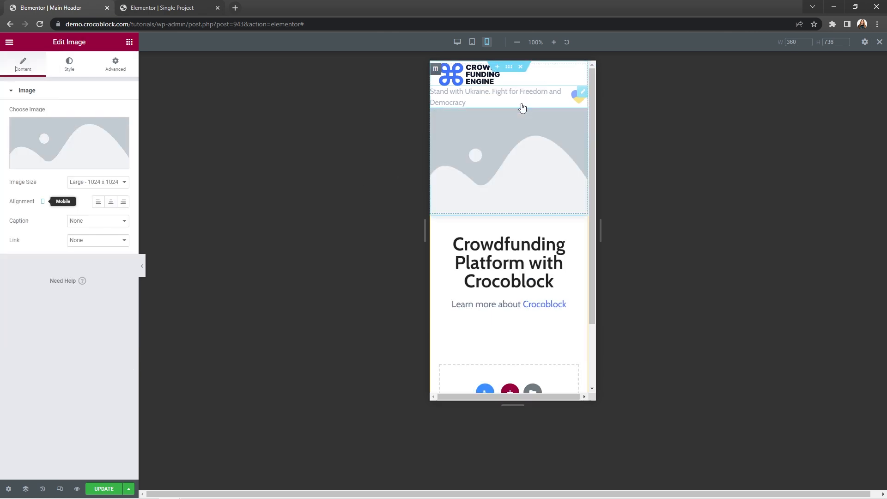
left_click(107, 160)
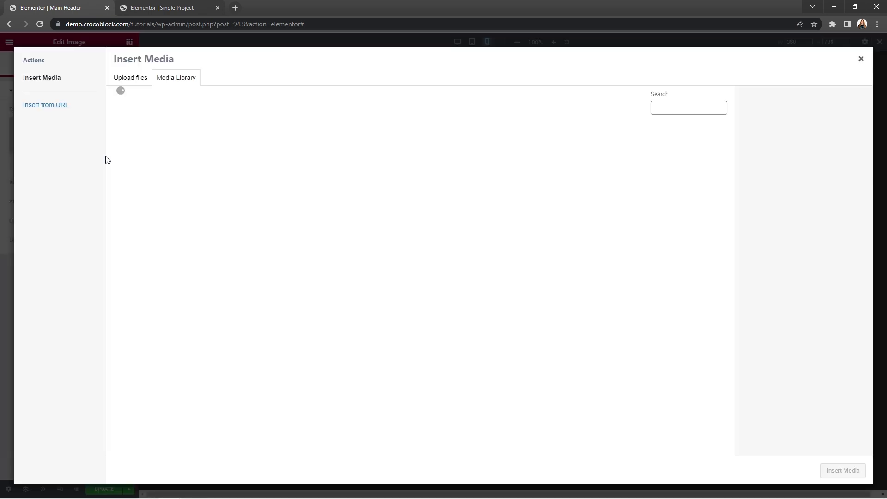
left_click(218, 165)
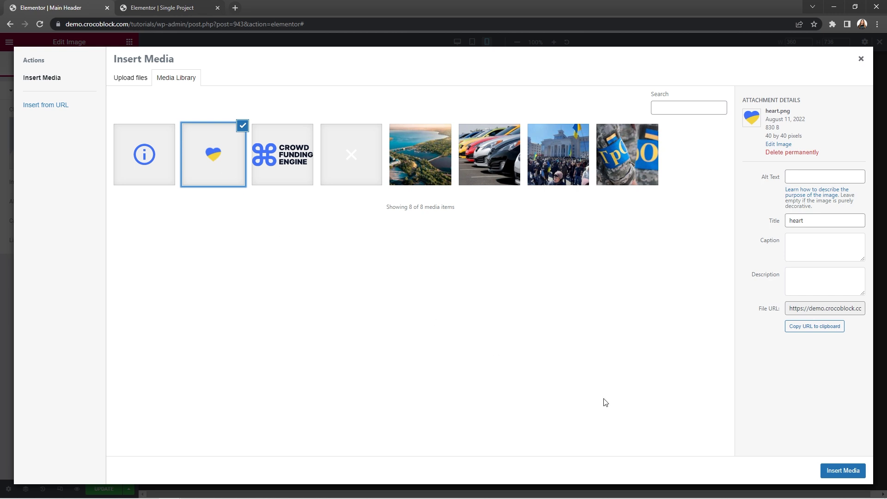
left_click(836, 467)
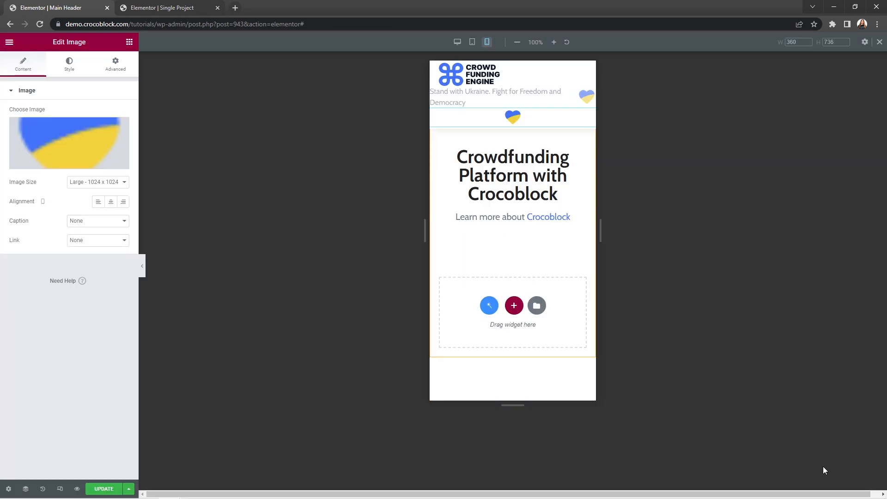
left_click(98, 185)
left_click(91, 236)
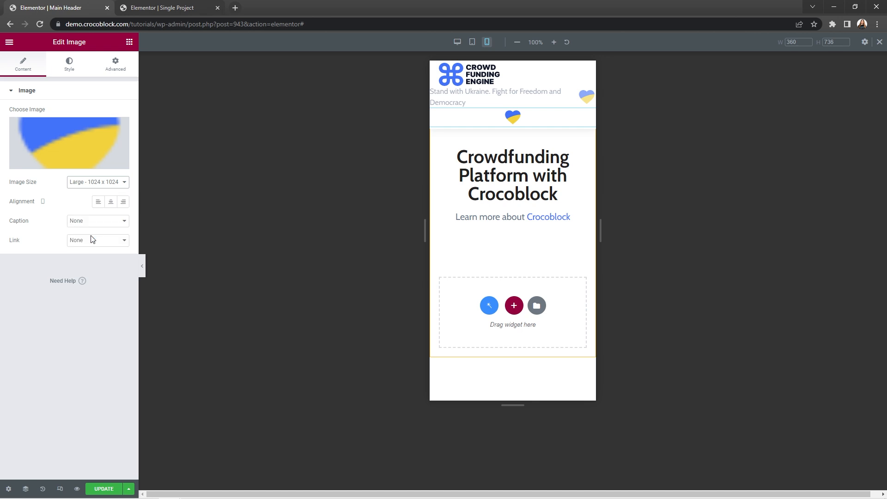
Unlink the heart image's padding values for mobile and set the right padding to 20 px.
left_click(126, 67)
left_click(117, 161)
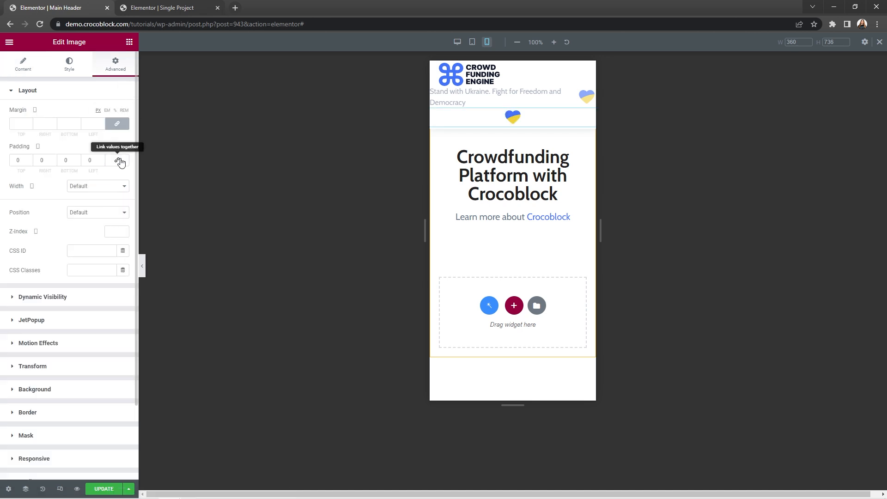
left_click(40, 160)
type("1")
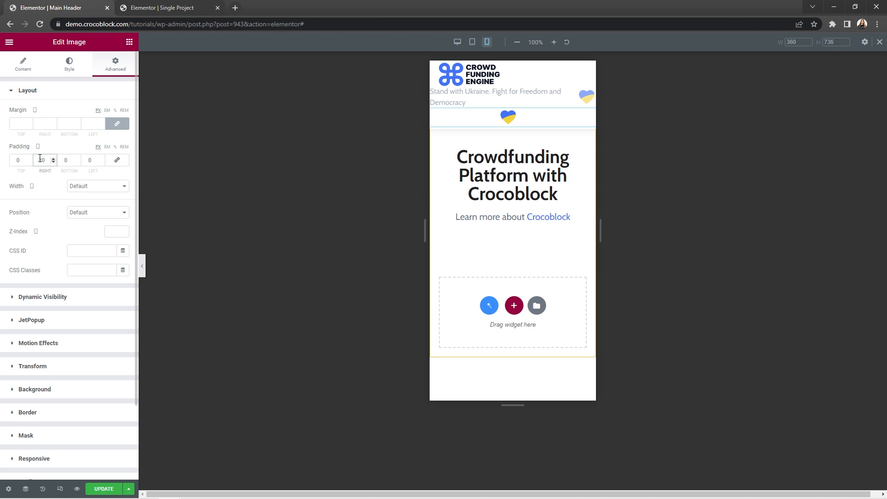
Enable Dynamic Visibility for the new heart image with "Show element if condition met" and the condition Is mobile device.
left_click(110, 301)
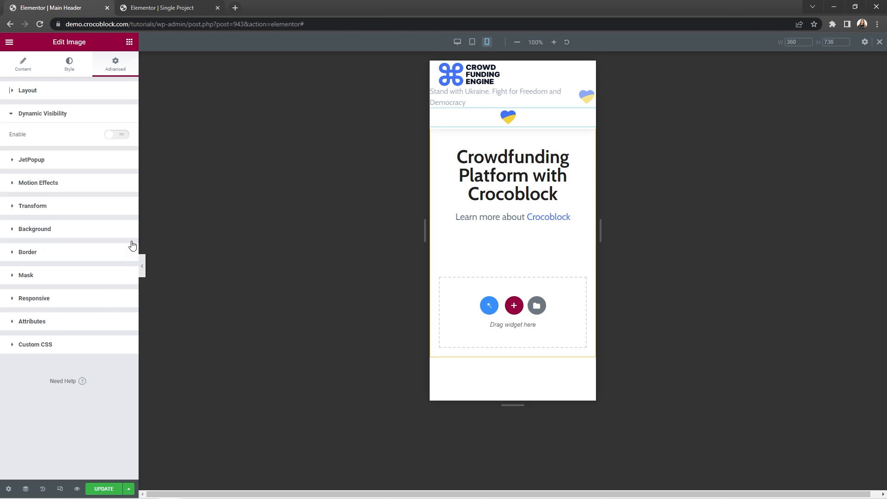
left_click(119, 135)
left_click(121, 164)
left_click(113, 175)
left_click(79, 196)
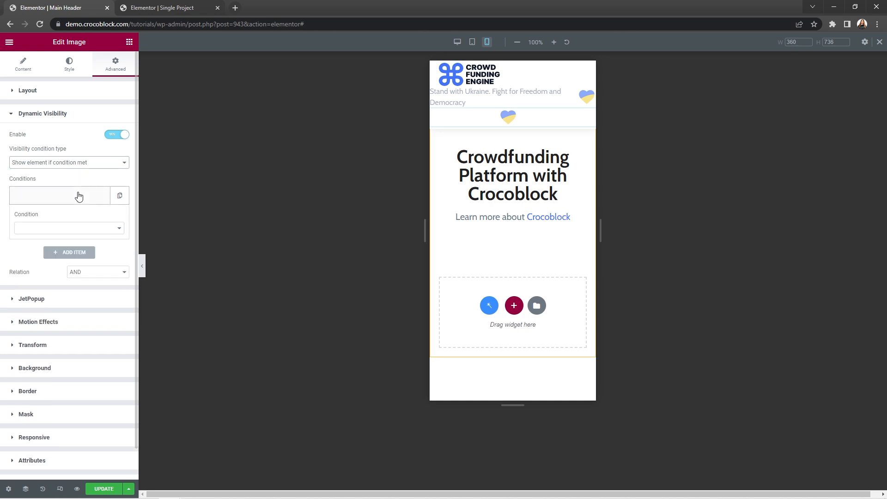
left_click(82, 229)
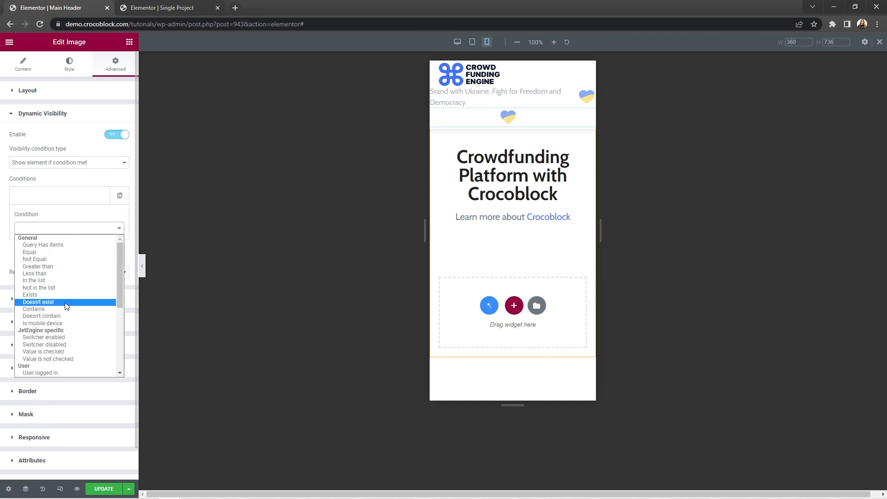
left_click(68, 322)
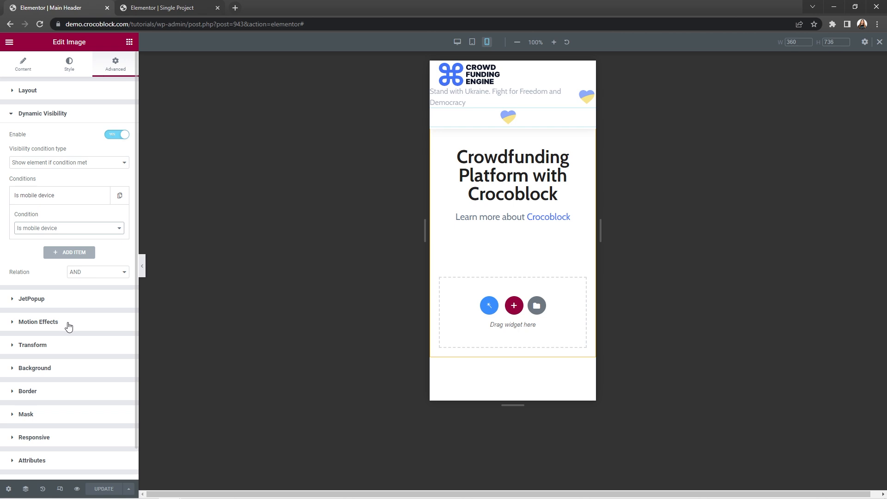
Set the new heart image's mobile width to Inline (auto).
left_click(58, 92)
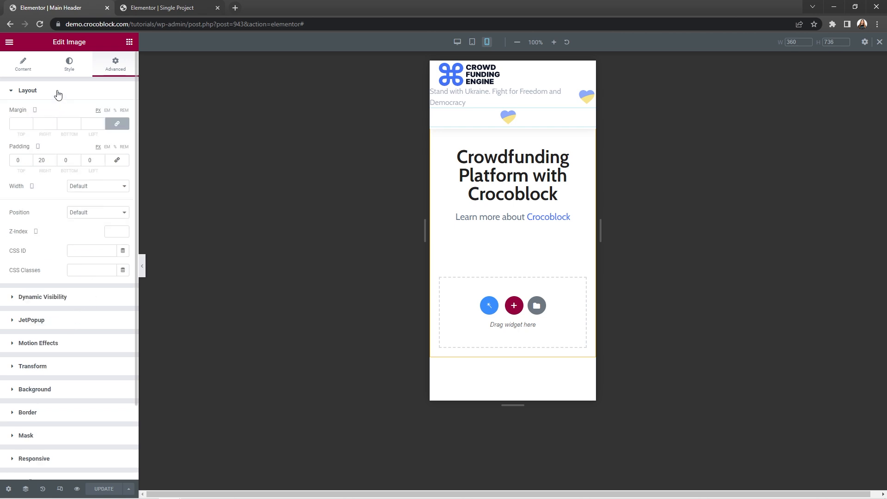
left_click(122, 187)
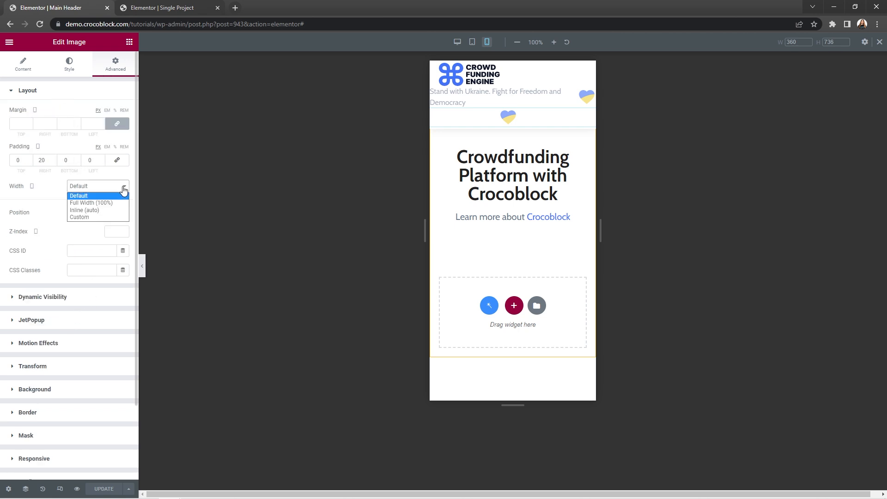
left_click(117, 214)
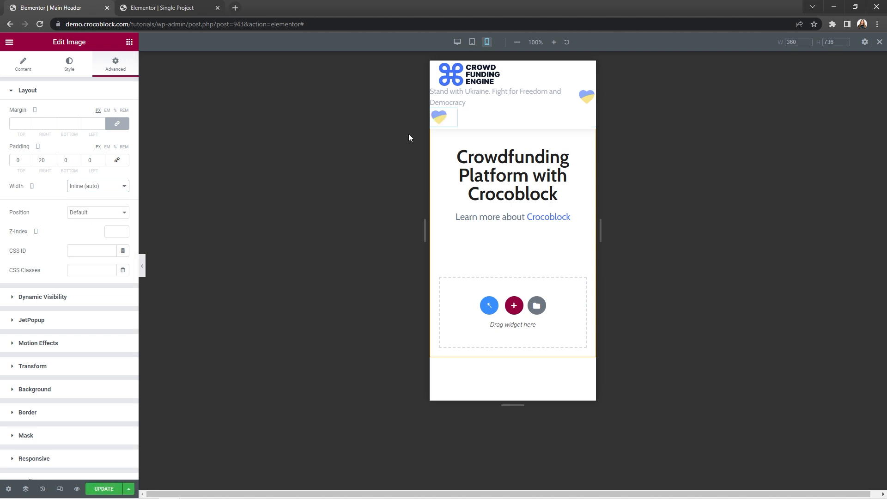
Set the header column's mobile vertical alignment to Middle and update the Main Header template.
left_click(436, 69)
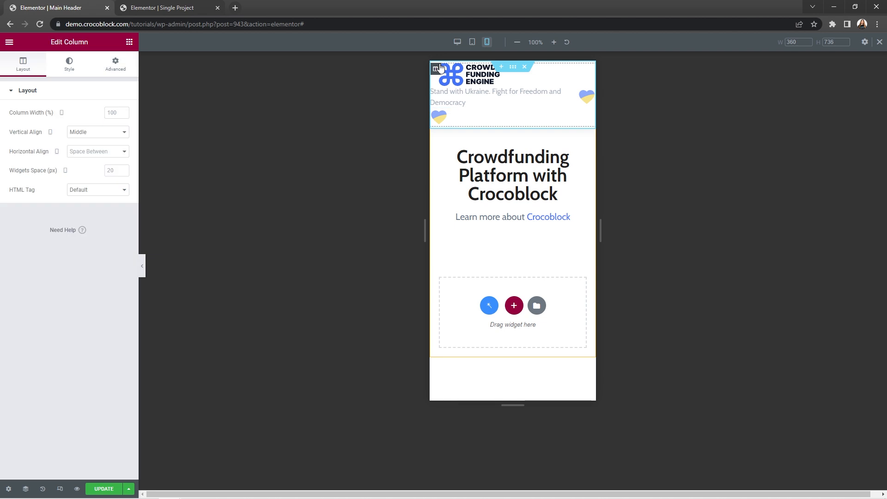
left_click(123, 133)
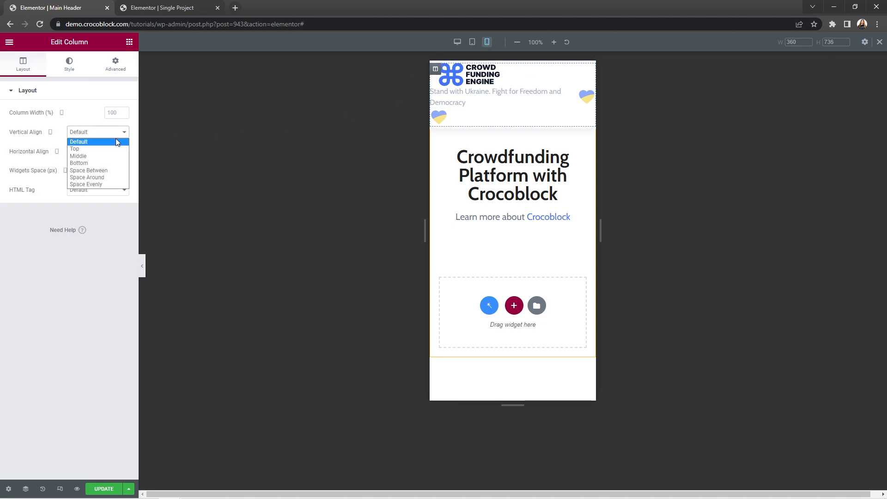
left_click(110, 157)
left_click(115, 489)
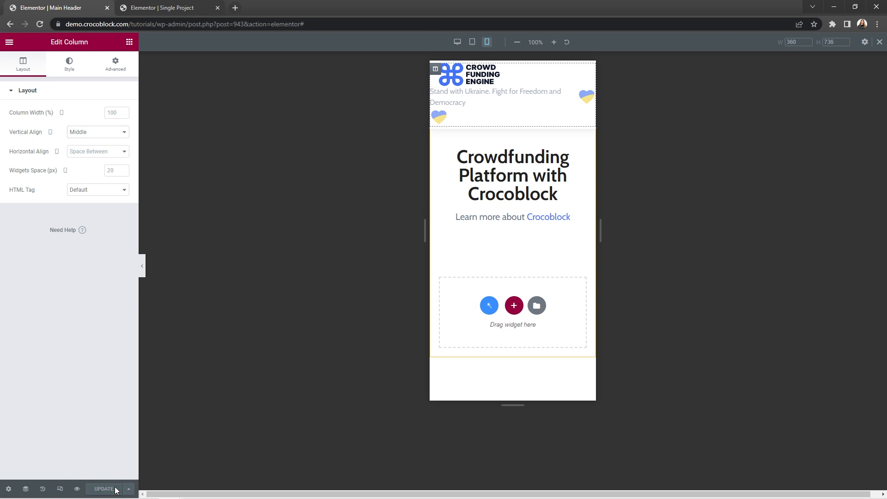
Close the Single Project browser tab, exit the header editor and open the JetEngine Projects Listing item for editing with Elementor.
left_click(218, 8)
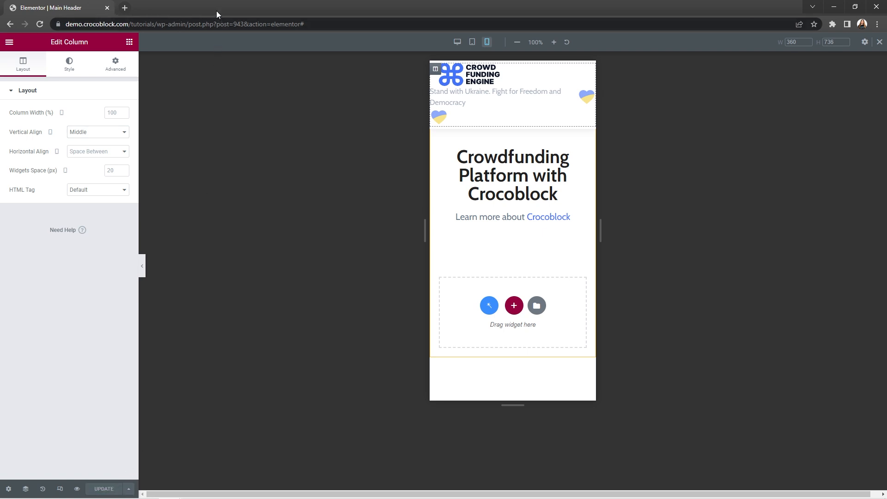
left_click(9, 42)
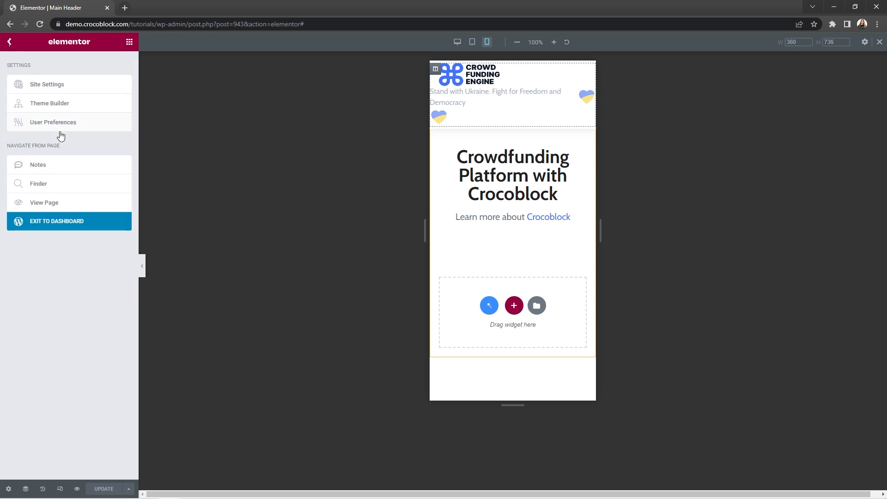
left_click(109, 221)
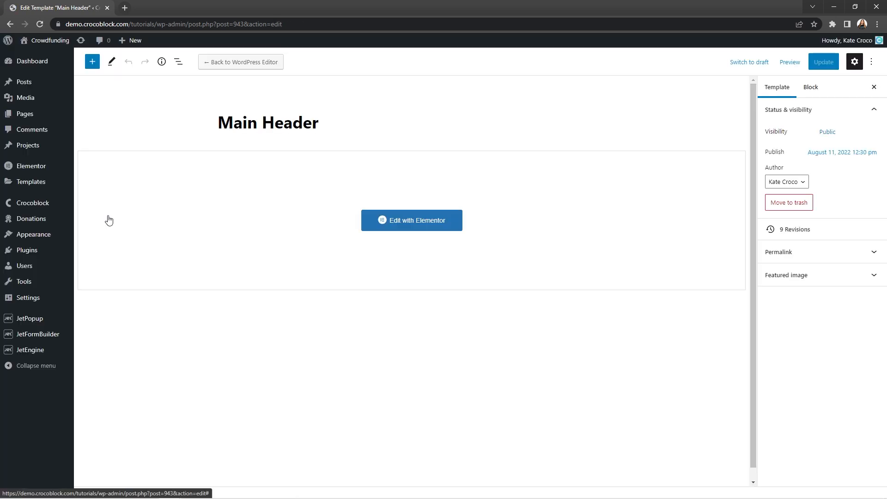
mouse_move(46, 356)
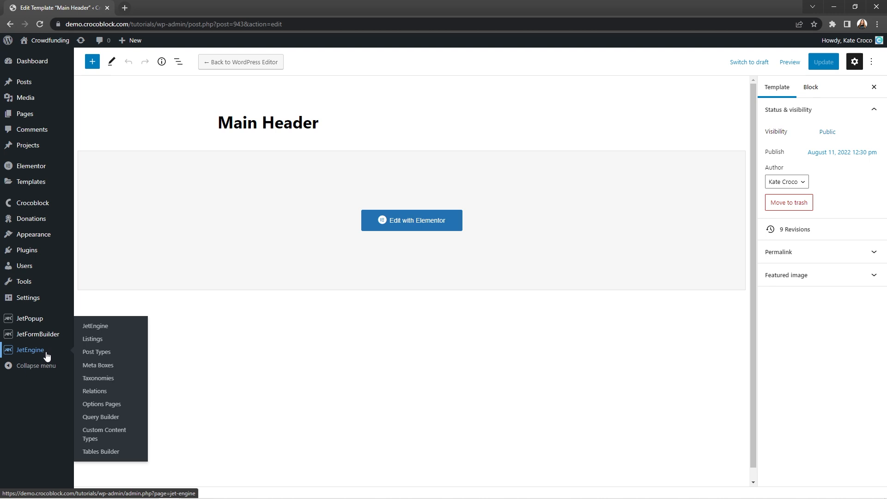
left_click(92, 342)
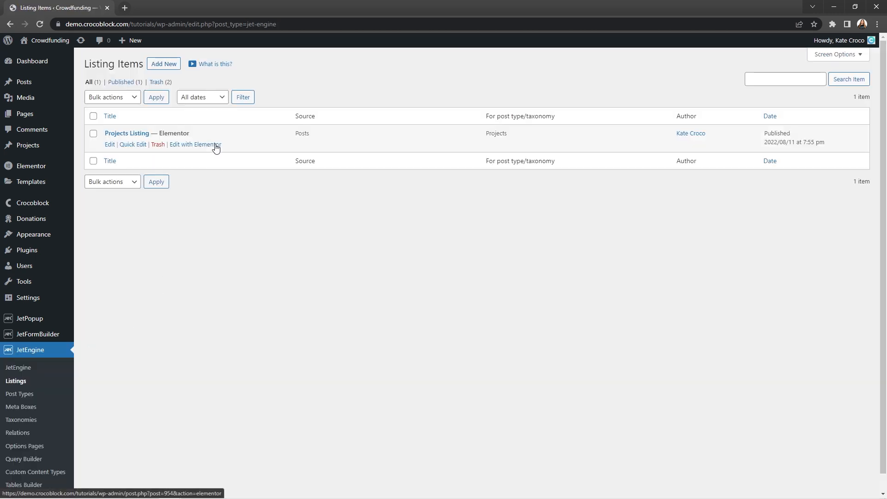
left_click(215, 145)
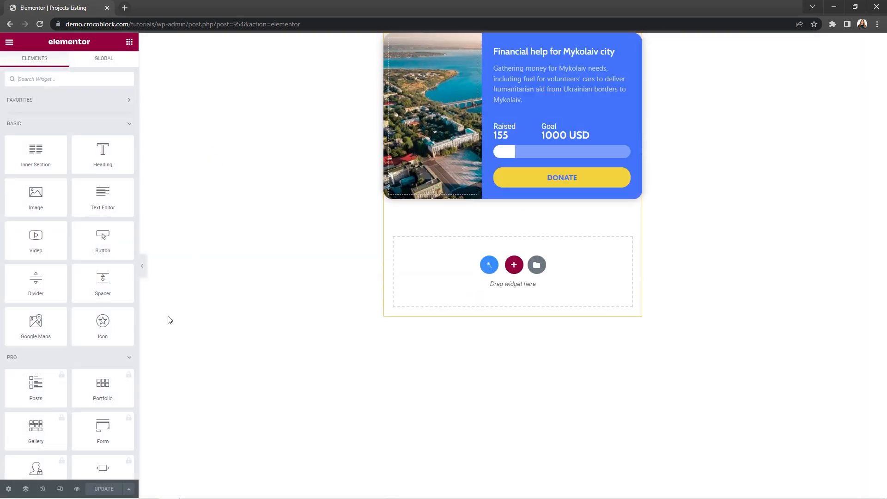
In mobile view widened to 530 px, add a Spacer widget to the listing's image column and set its space to 282 px.
left_click(60, 489)
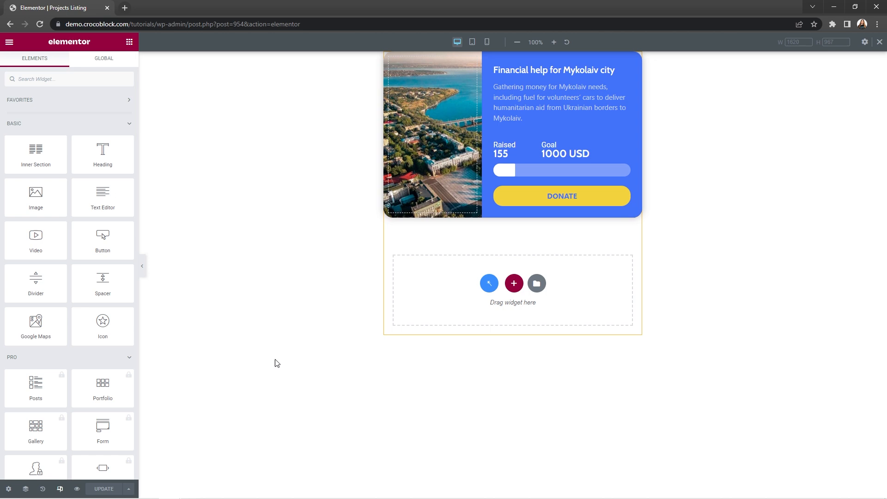
left_click(488, 42)
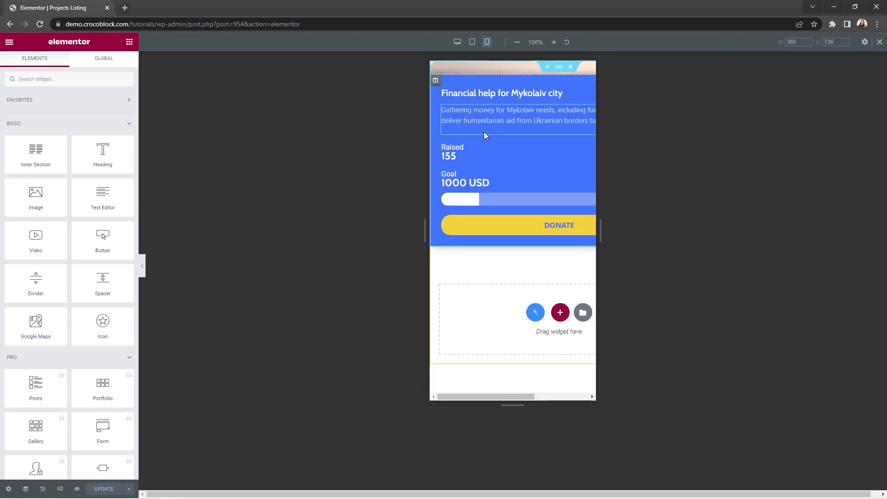
left_click_drag(598, 189, 674, 202)
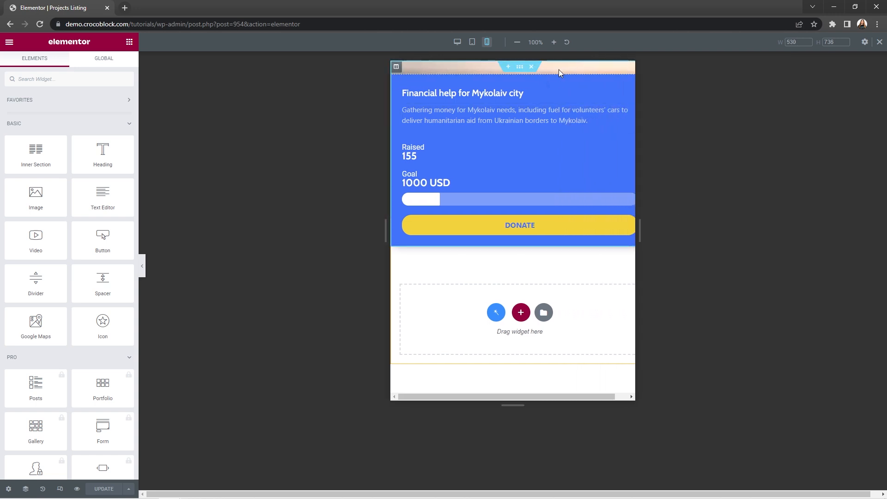
left_click_drag(95, 278, 523, 66)
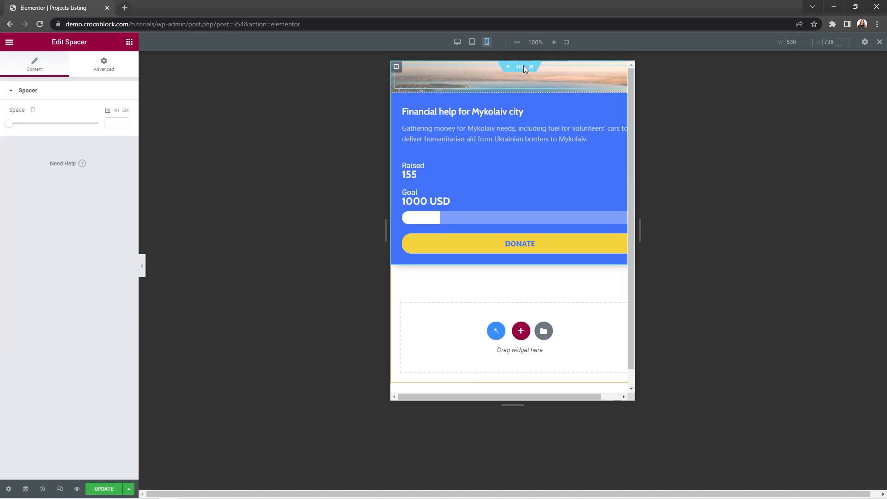
left_click_drag(9, 129, 50, 138)
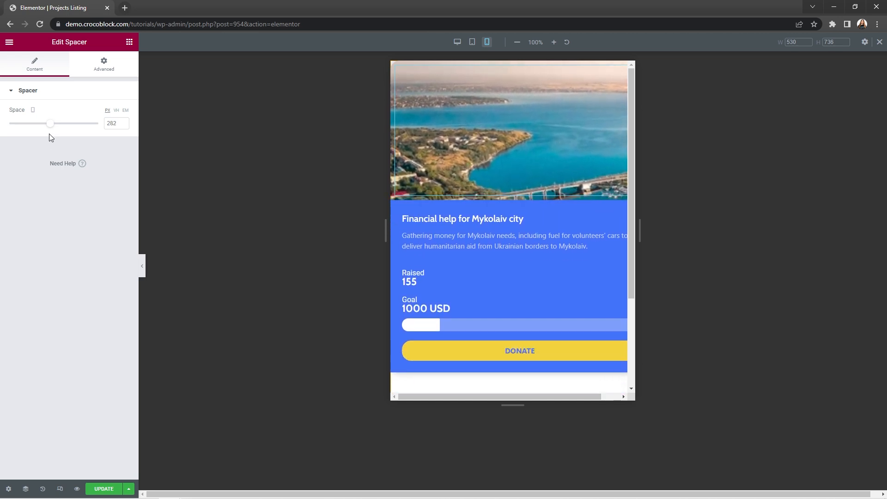
Set the blue content column's mobile border radius to 0 top, 0 right, 20 bottom and 20 left, and update the listing.
left_click(396, 204)
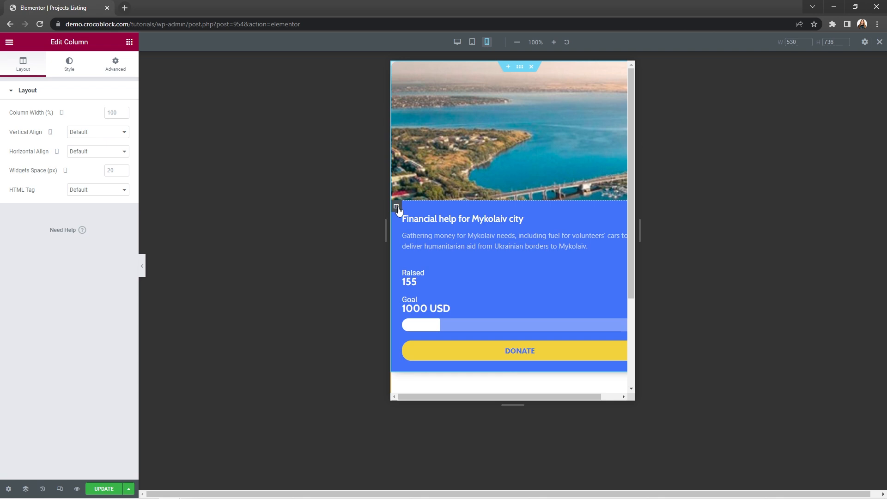
left_click(70, 64)
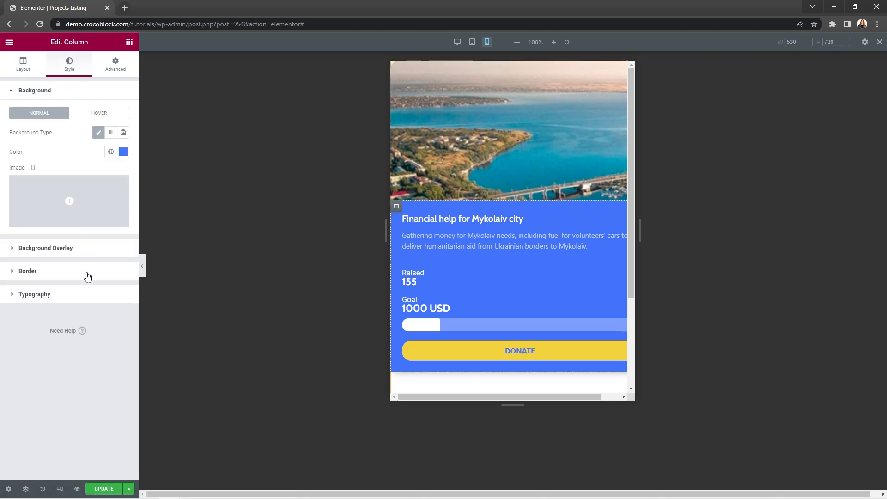
left_click(86, 272)
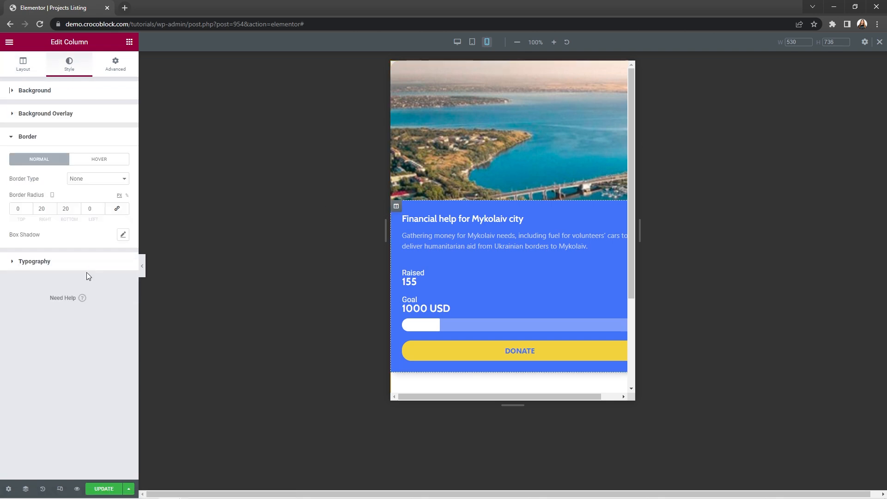
left_click(117, 210)
left_click(64, 209)
key("Tab")
left_click(119, 493)
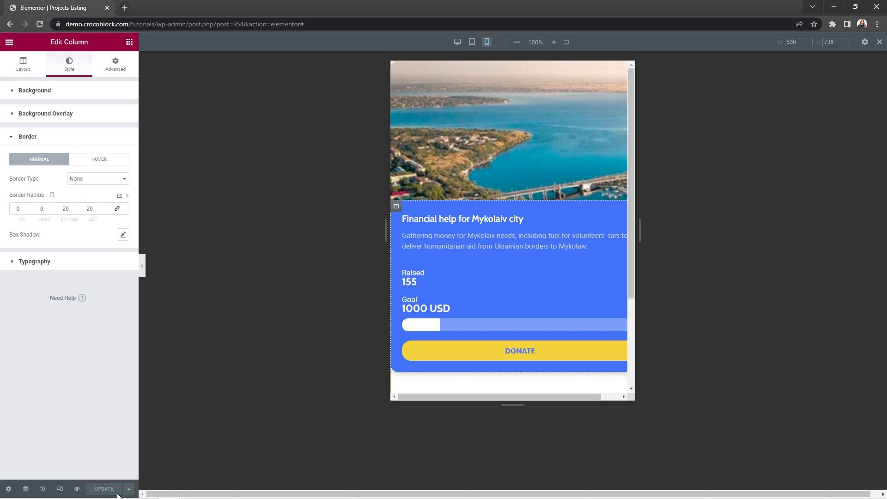
Exit the listing editor and open the Single Project theme template for editing with Elementor.
left_click(10, 42)
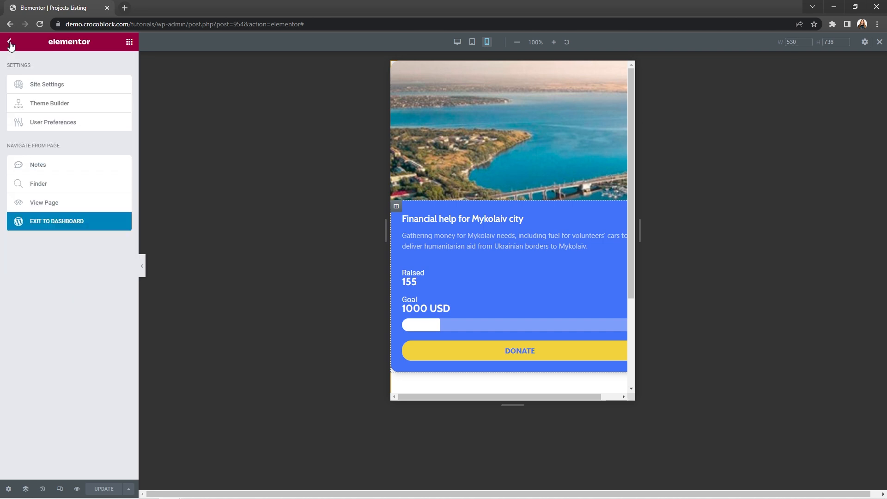
left_click(103, 221)
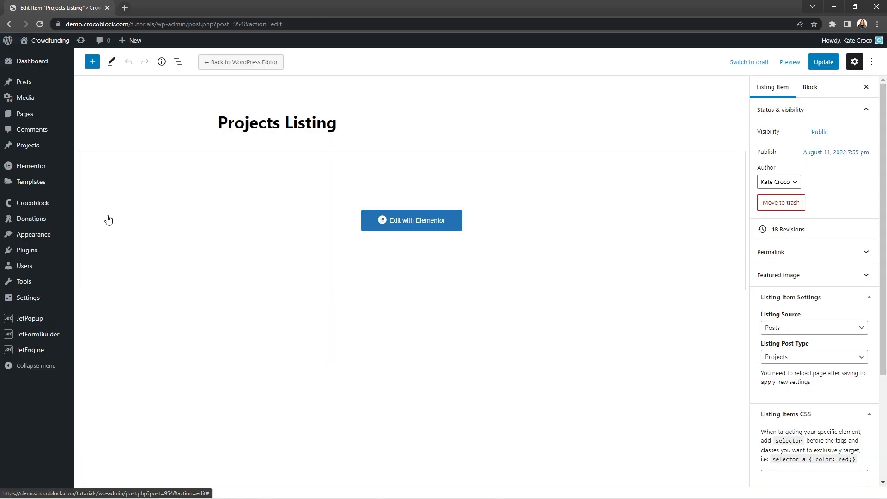
mouse_move(61, 206)
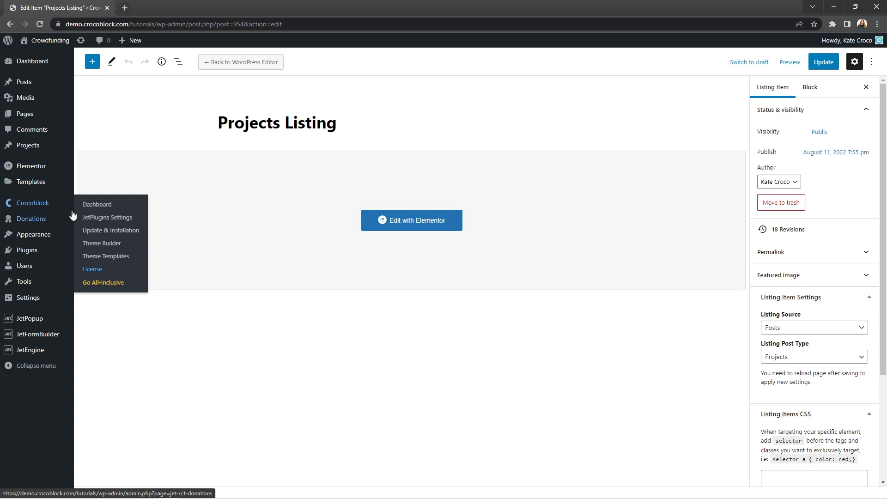
left_click(125, 257)
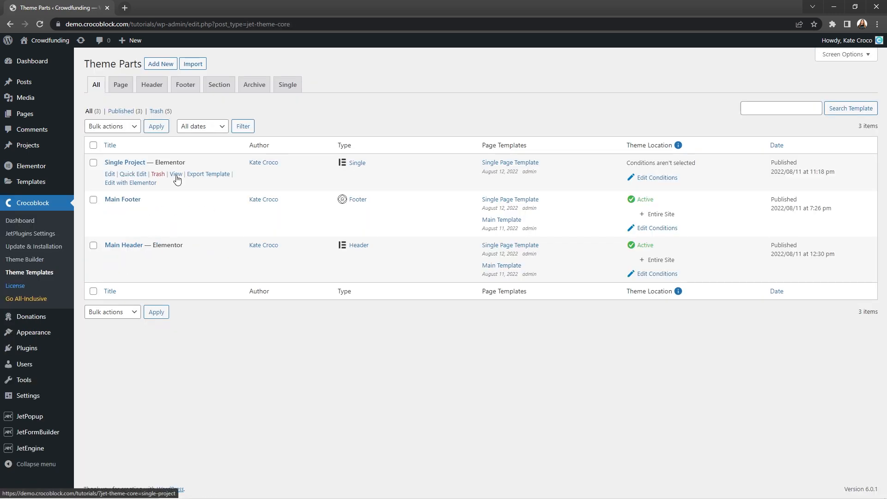
left_click(155, 184)
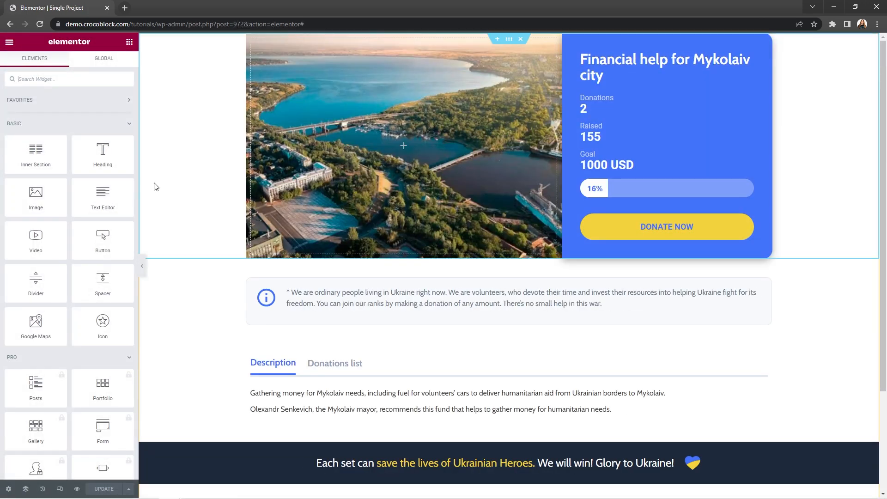
In mobile view widened to 444 px, add a Spacer widget to the project's image column and set its space to 282 px.
left_click(59, 489)
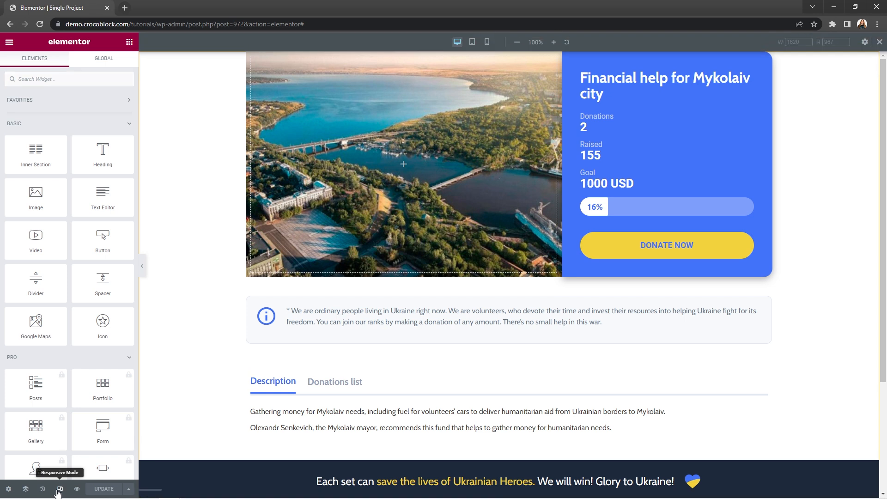
left_click(487, 42)
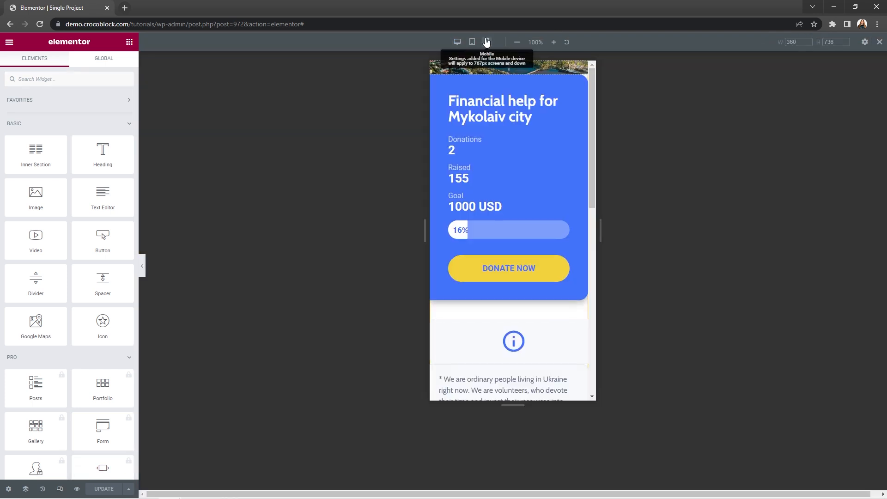
left_click_drag(601, 223, 641, 223)
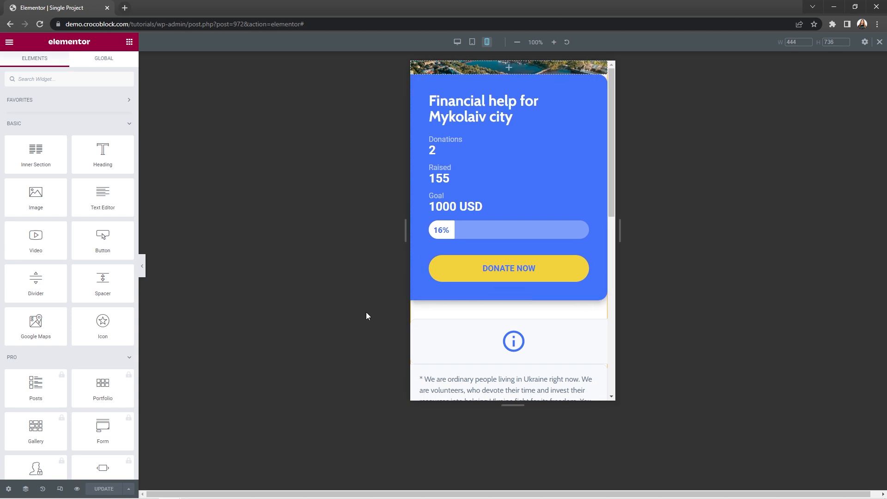
left_click_drag(111, 283, 529, 69)
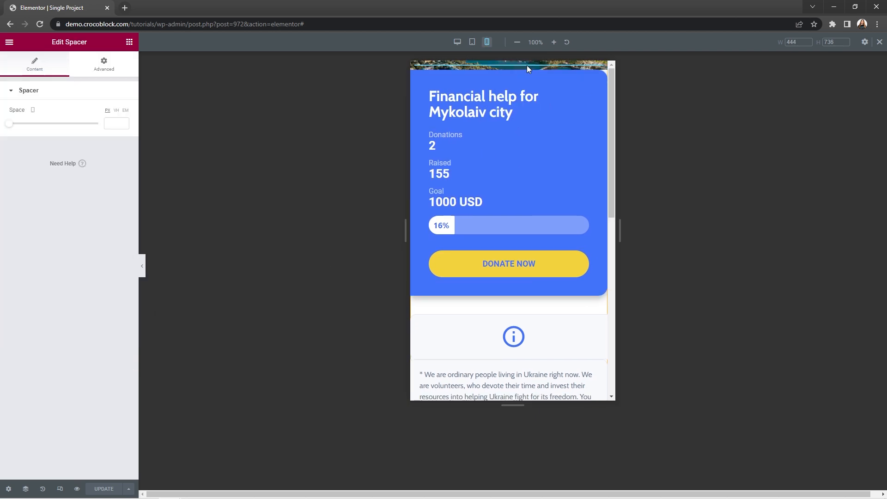
left_click(119, 123)
type("282")
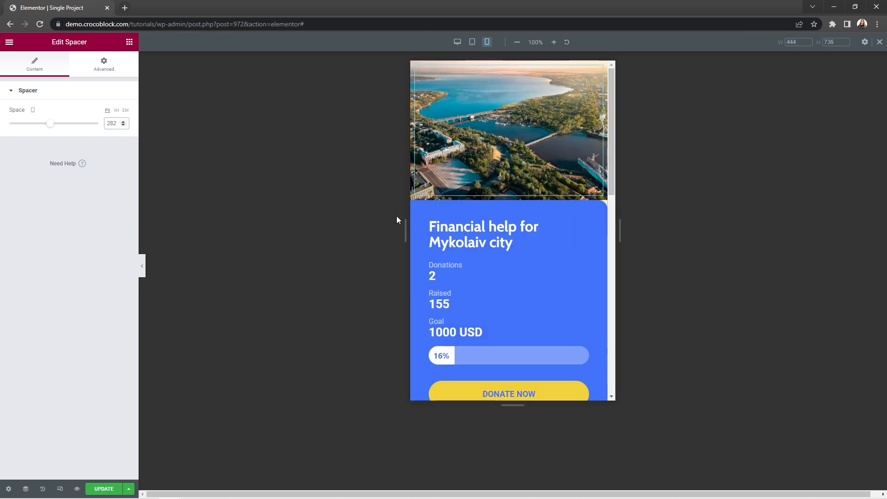
Set the blue project content column's mobile border radius to 0 top, 0 right, 20 bottom and 20 left.
left_click(416, 206)
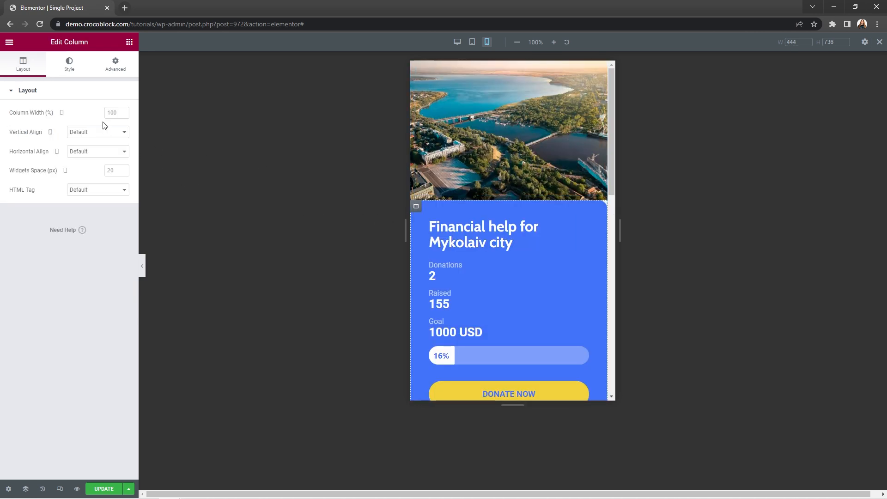
left_click(76, 65)
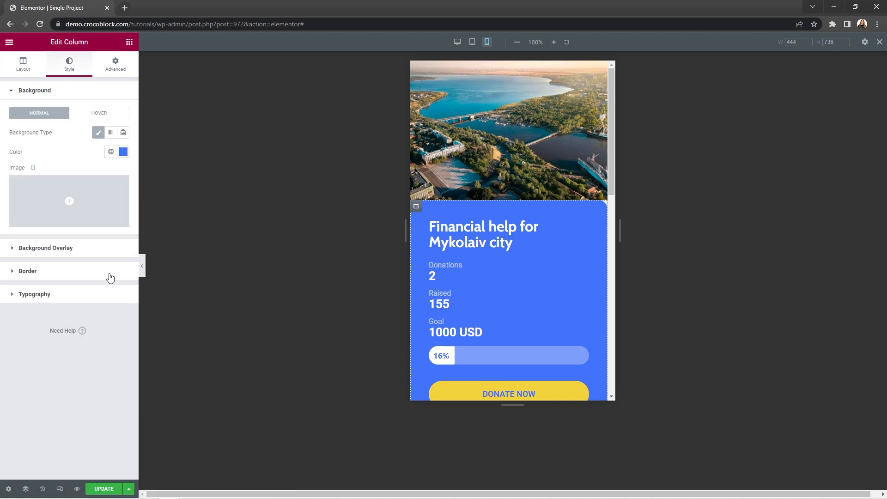
left_click(110, 277)
left_click(123, 208)
double_click(65, 208)
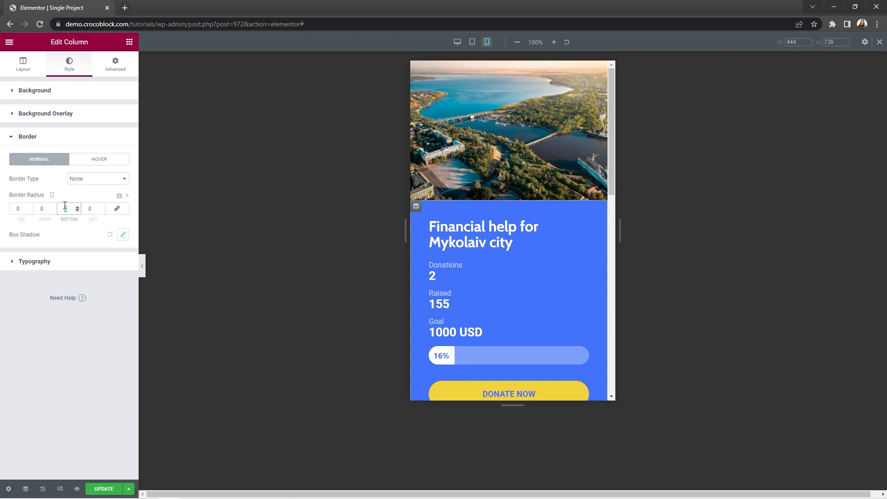
type("20")
left_click(91, 209)
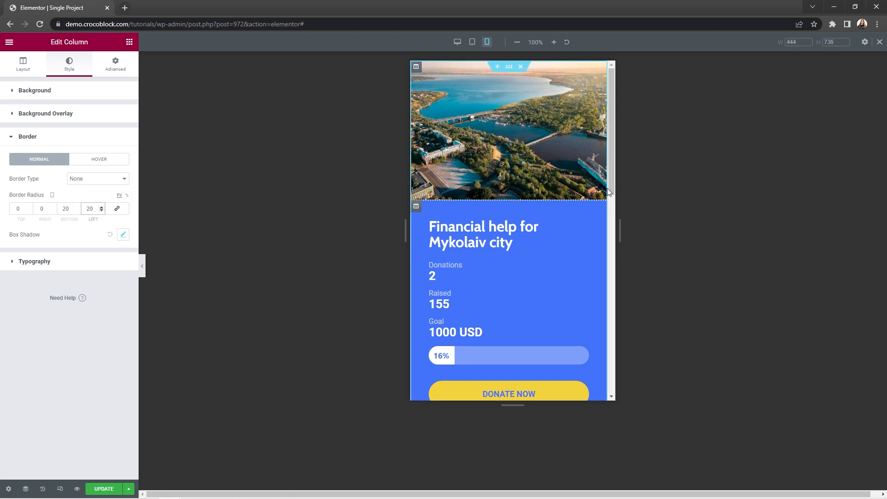
Enable Dynamic Visibility on the info icon column and hide it under the "Is mobile device" condition.
scroll(606, 208, "down", 6)
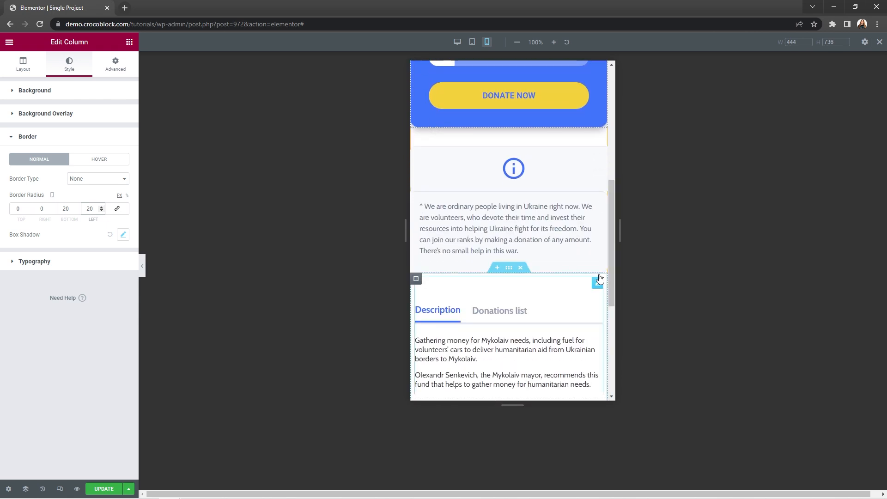
left_click(416, 153)
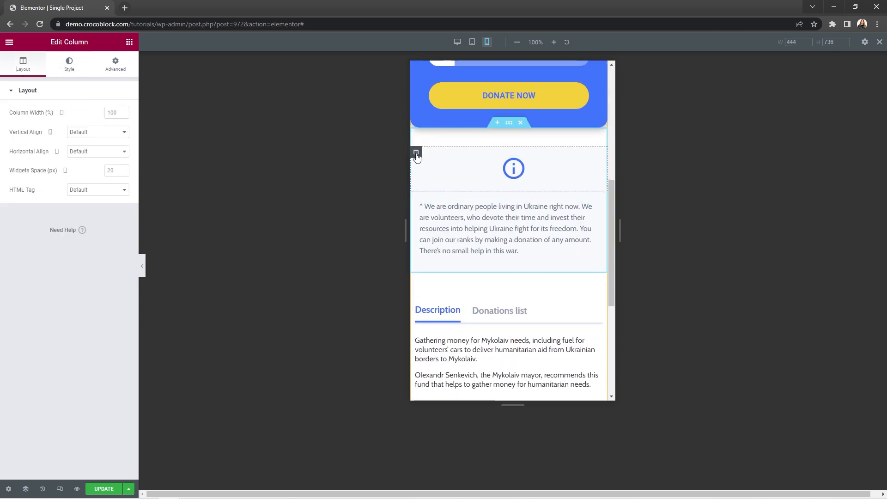
left_click(124, 65)
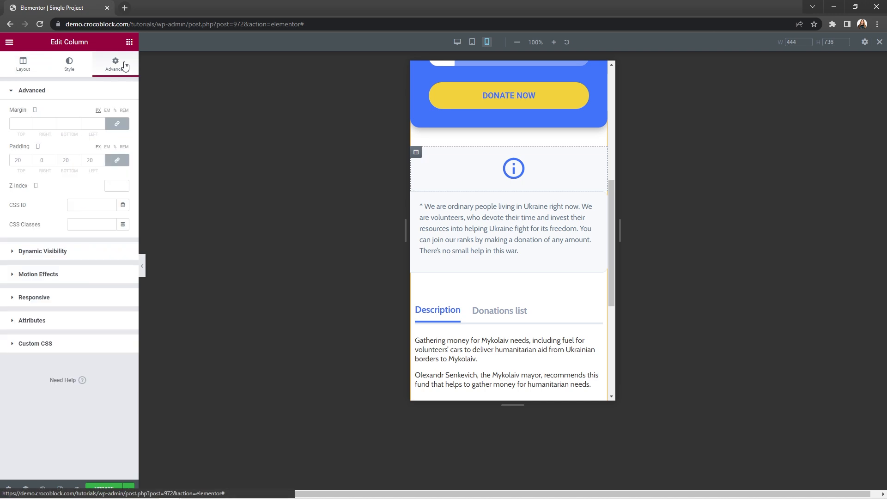
left_click(109, 248)
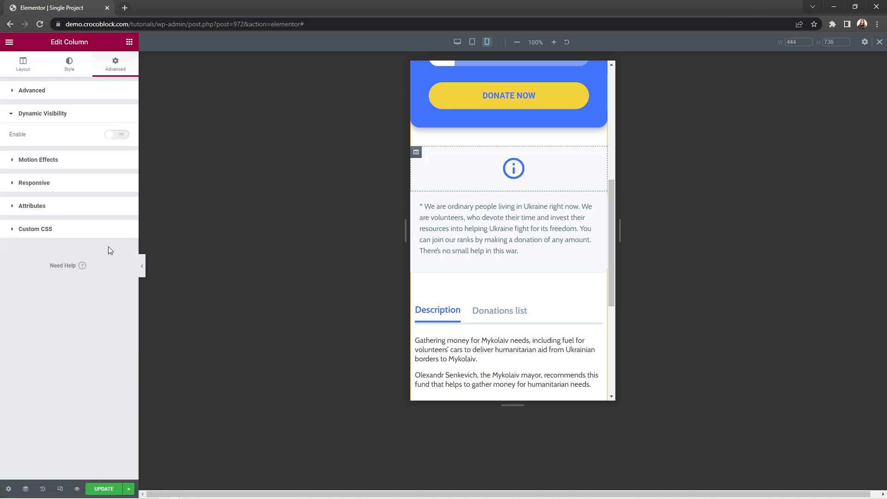
left_click(123, 135)
left_click(127, 167)
left_click(93, 178)
left_click(92, 197)
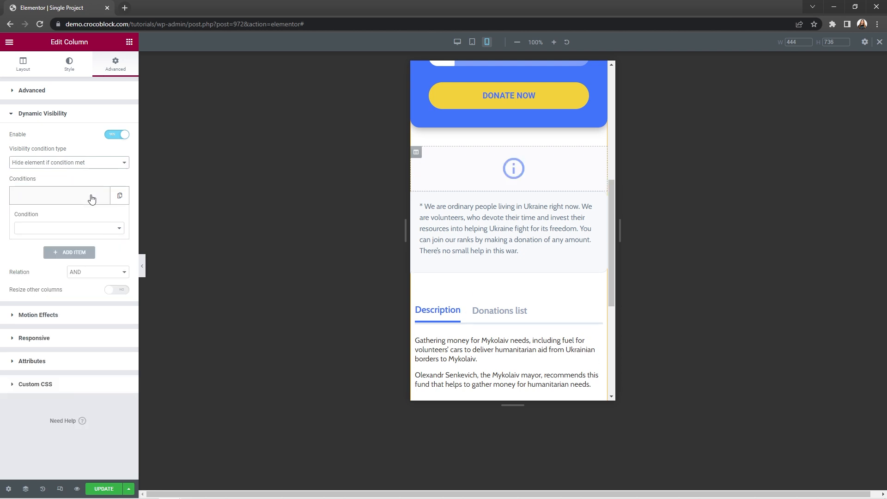
left_click(90, 228)
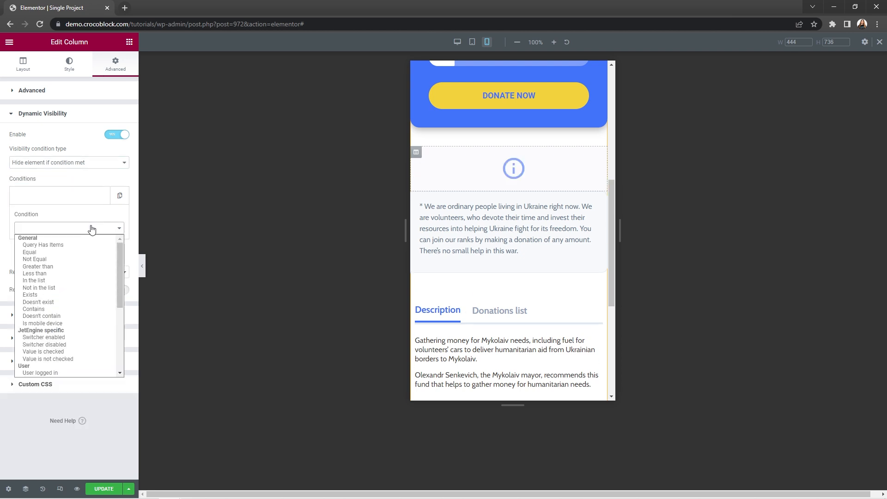
left_click(81, 323)
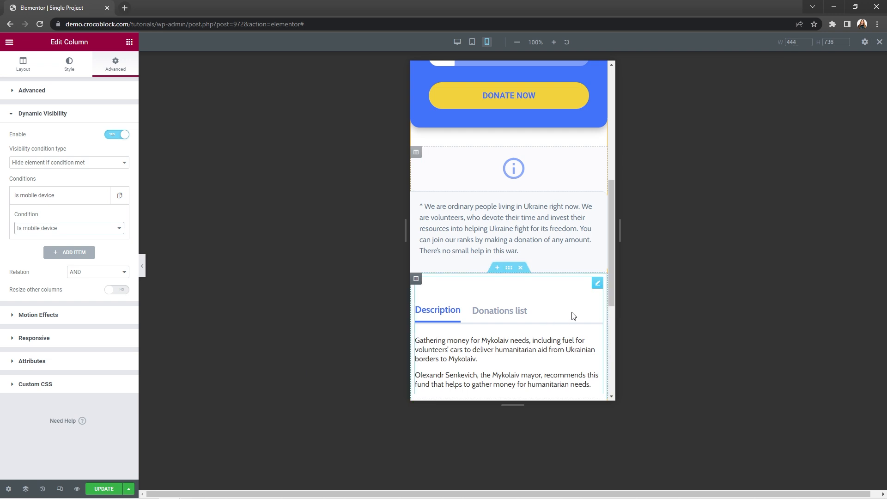
Set the Tabs widget's mobile padding to 10 right and 10 left with 0 top and bottom, and update the template.
left_click_drag(612, 293, 615, 347)
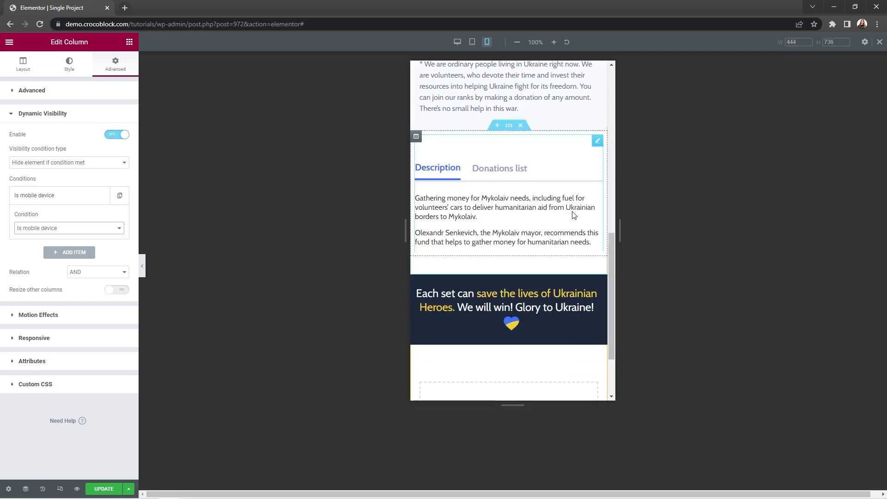
left_click(572, 162)
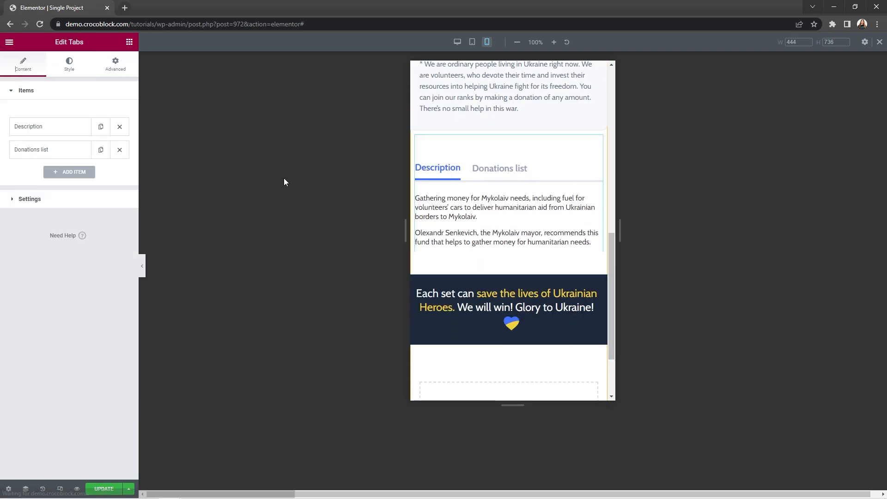
left_click(68, 74)
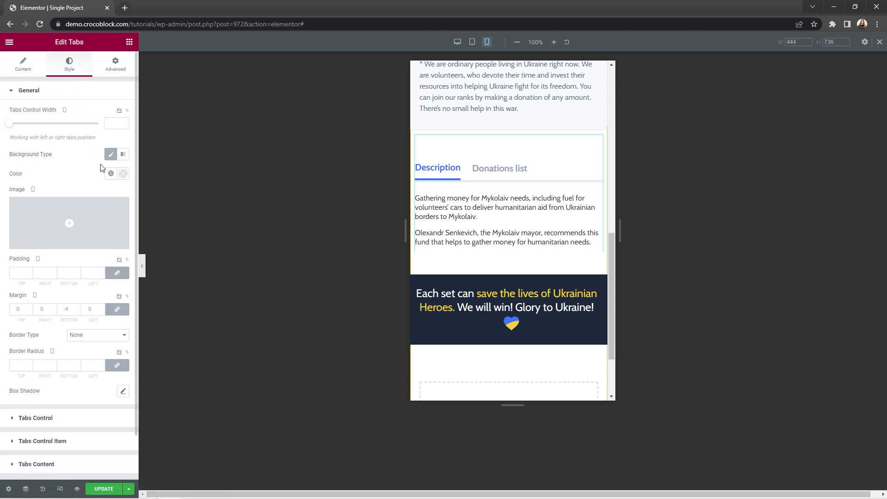
left_click(117, 273)
left_click(40, 273)
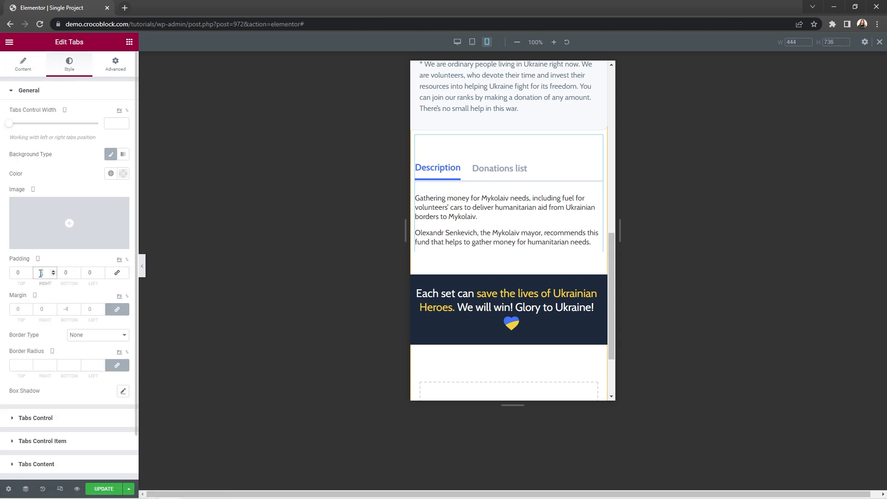
type("10")
left_click(89, 272)
type("10")
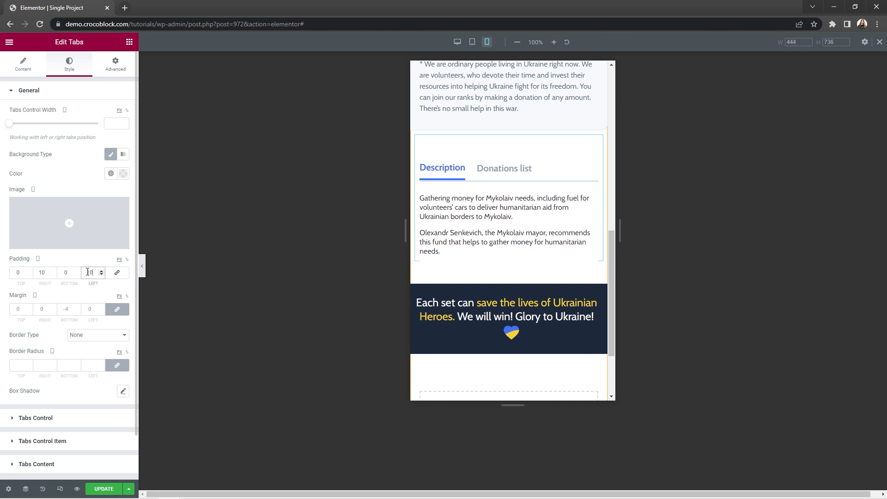
left_click(118, 489)
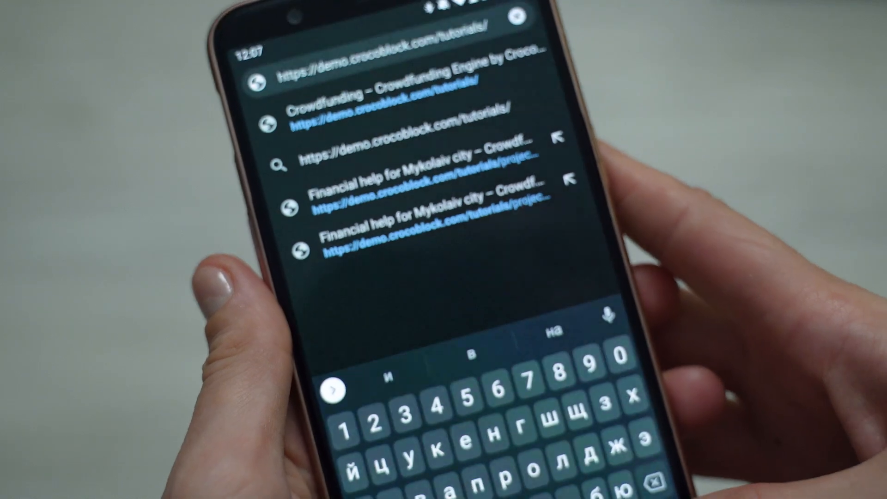
Load demo.crocoblock.com/tutorials/ in the phone's browser and review the project cards in the mobile listing.
key("Return")
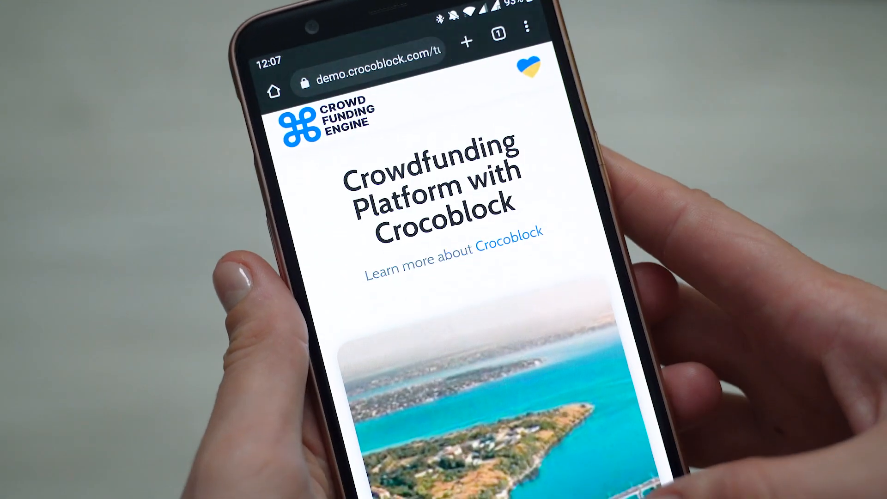
scroll(485, 287, "down", 15)
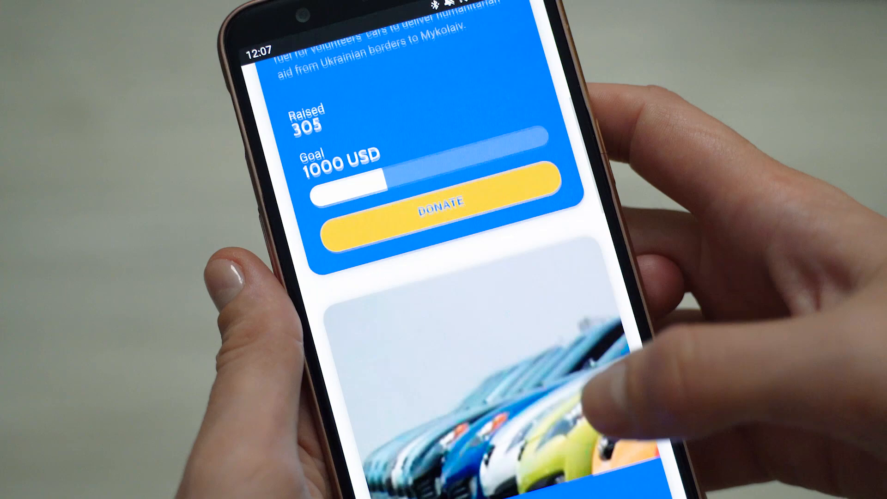
scroll(462, 278, "down", 15)
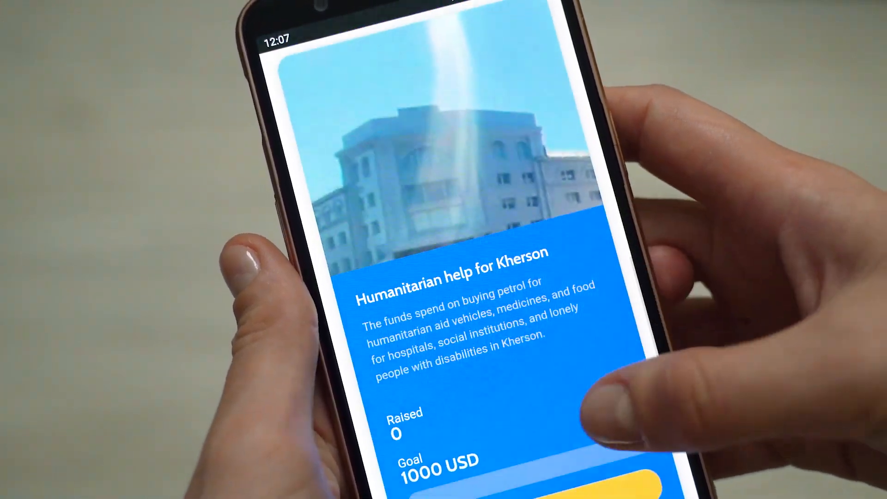
scroll(485, 277, "up", 20)
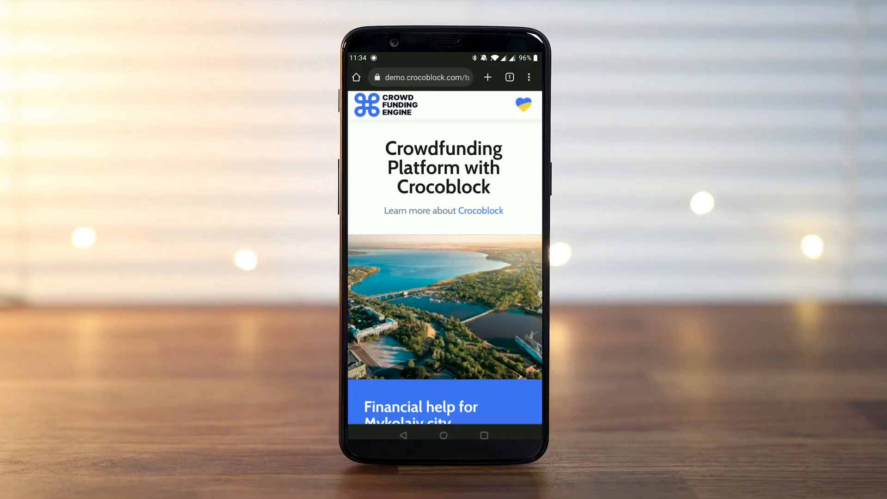
Review the Mykolaiv project page on the phone, including its Donations list and Description tabs.
scroll(505, 243, "down", 10)
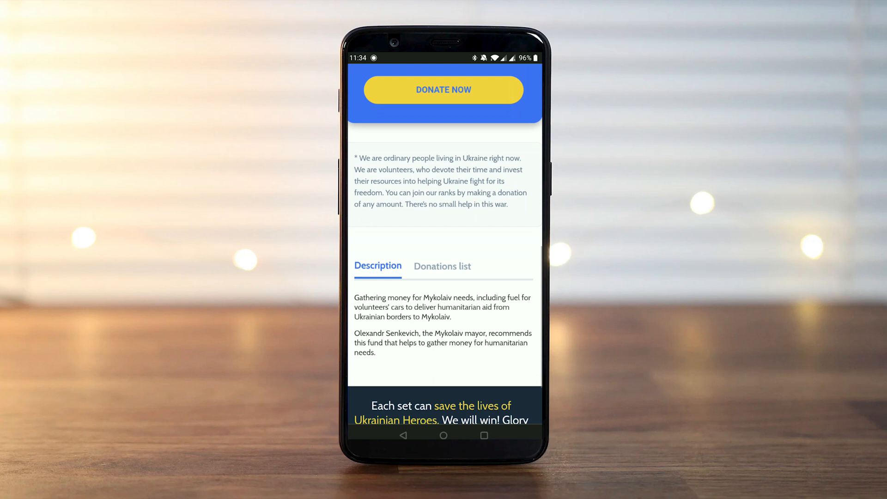
scroll(513, 233, "down", 2)
left_click(461, 178)
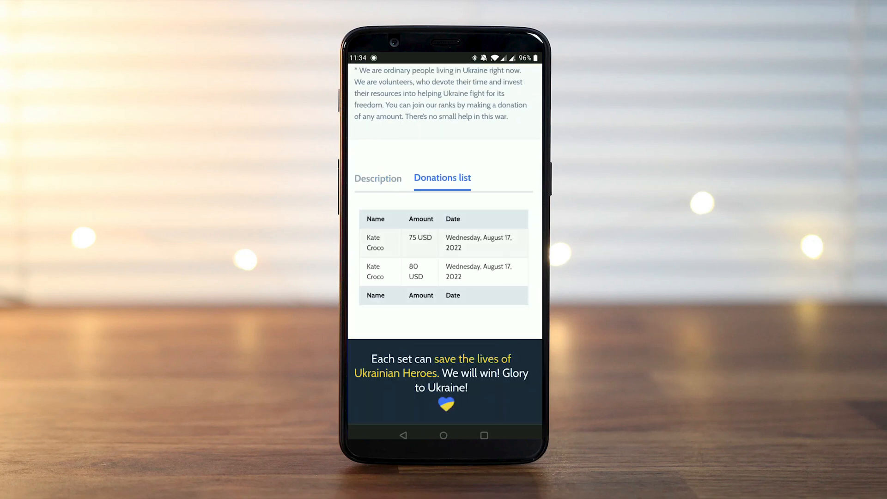
left_click(378, 178)
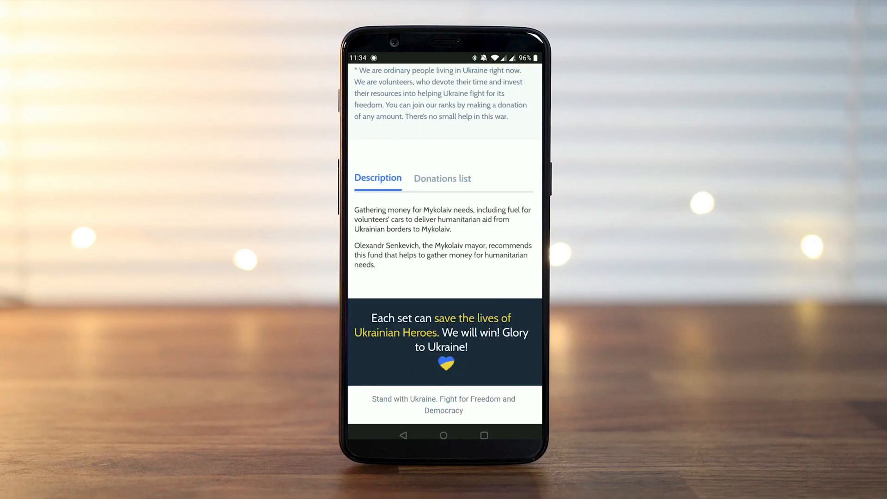
Donate 150 USD to the Mykolaiv project through PayPal, with the name hidden from the donations list, and complete the payment.
scroll(445, 245, "up", 5)
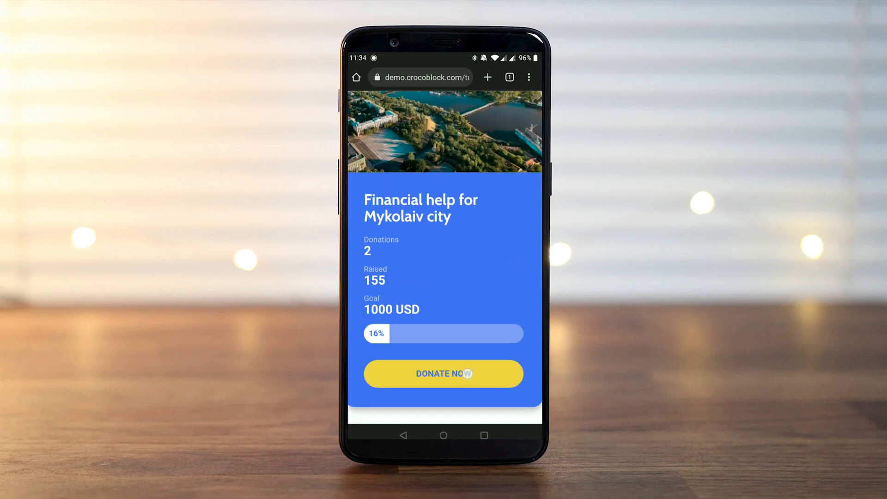
left_click(468, 373)
left_click(447, 222)
left_click(381, 274)
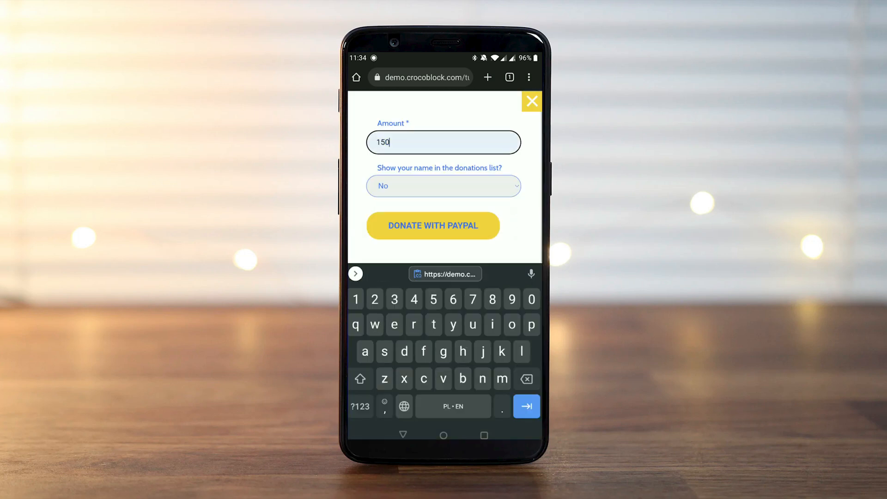
left_click(440, 225)
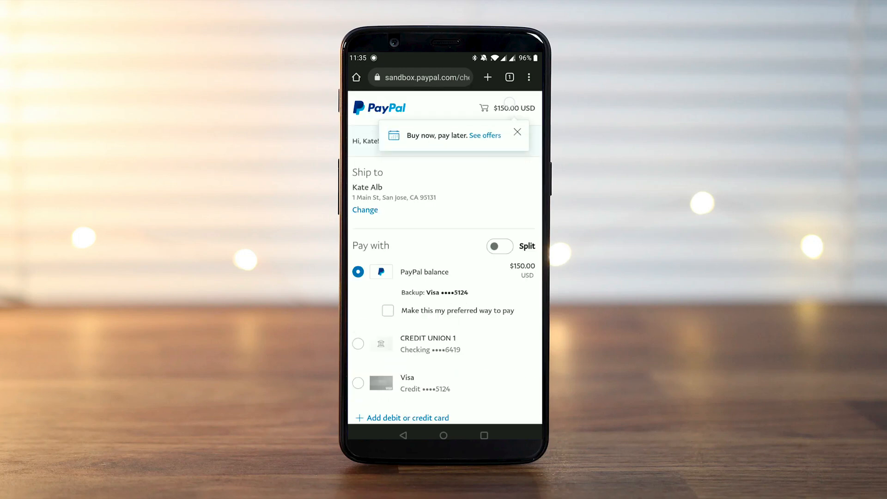
scroll(491, 231, "down", 5)
left_click(443, 370)
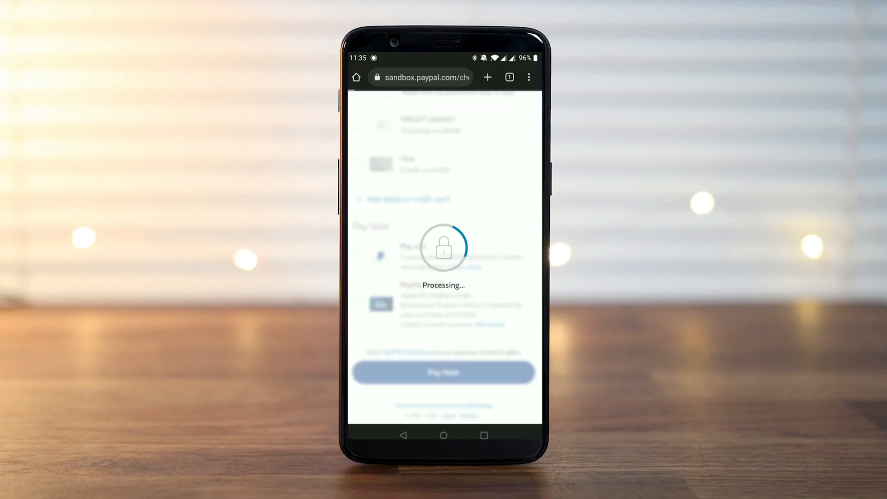
Check the donation statistics on the Mykolaiv project page and its card in the mobile projects listing.
scroll(524, 222, "down", 7)
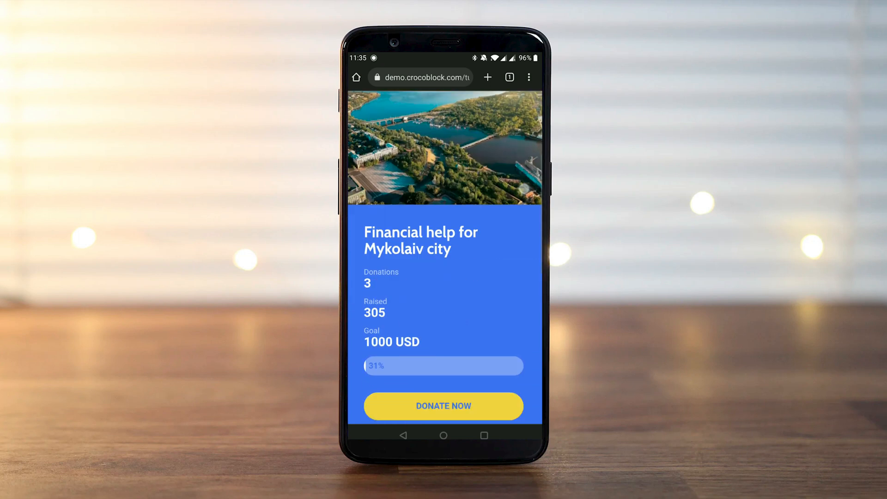
scroll(514, 273, "up", 3)
scroll(512, 221, "up", 4)
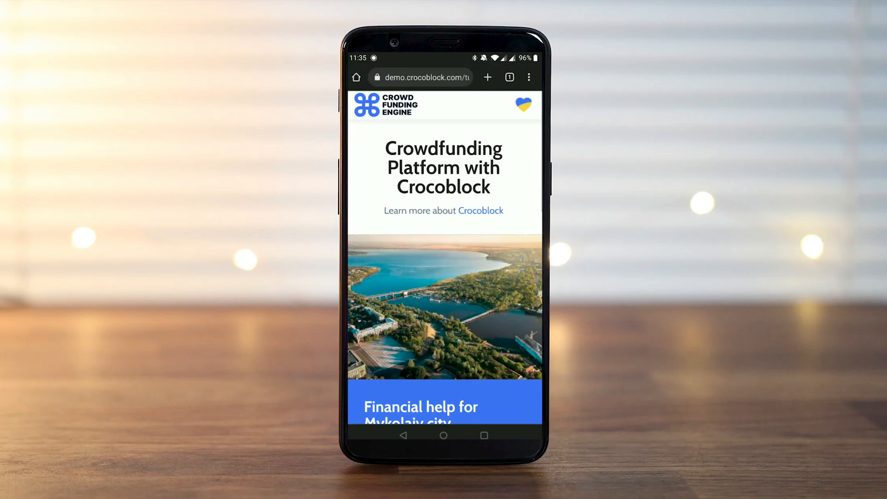
scroll(505, 327, "down", 5)
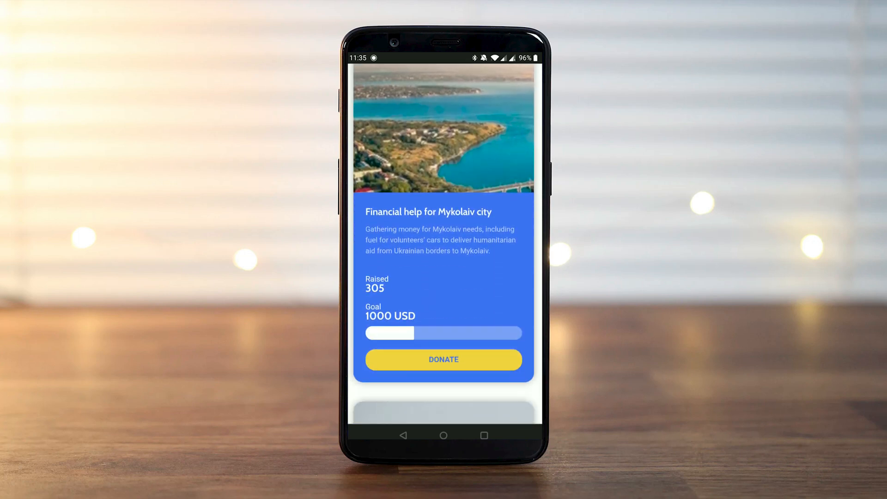
scroll(443, 245, "up", 5)
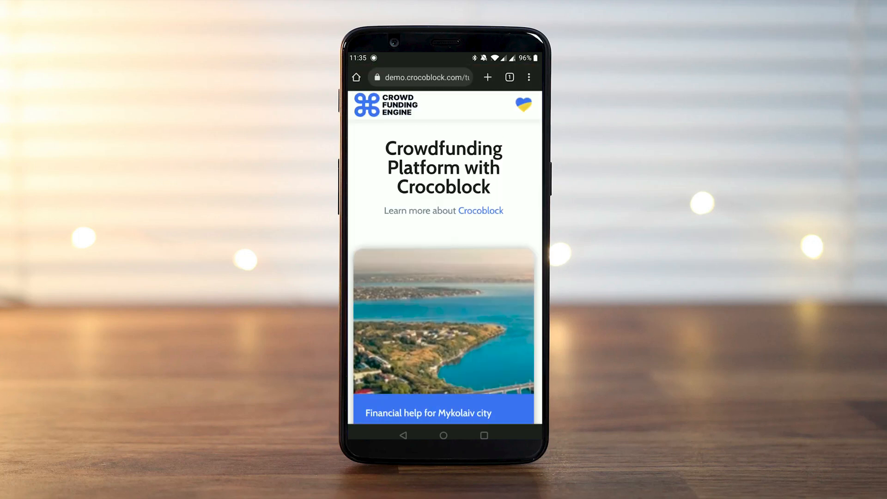